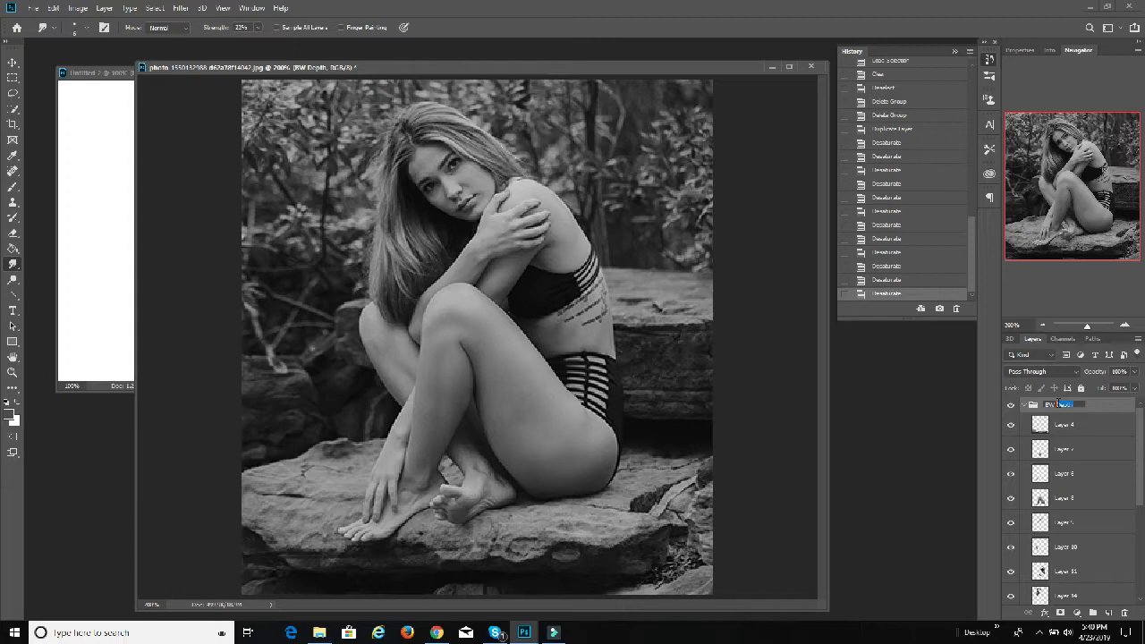
Step: Rename the black-and-white layer group to BW Sections and duplicate the group within the same document
{"action": "key", "text": "Return"}
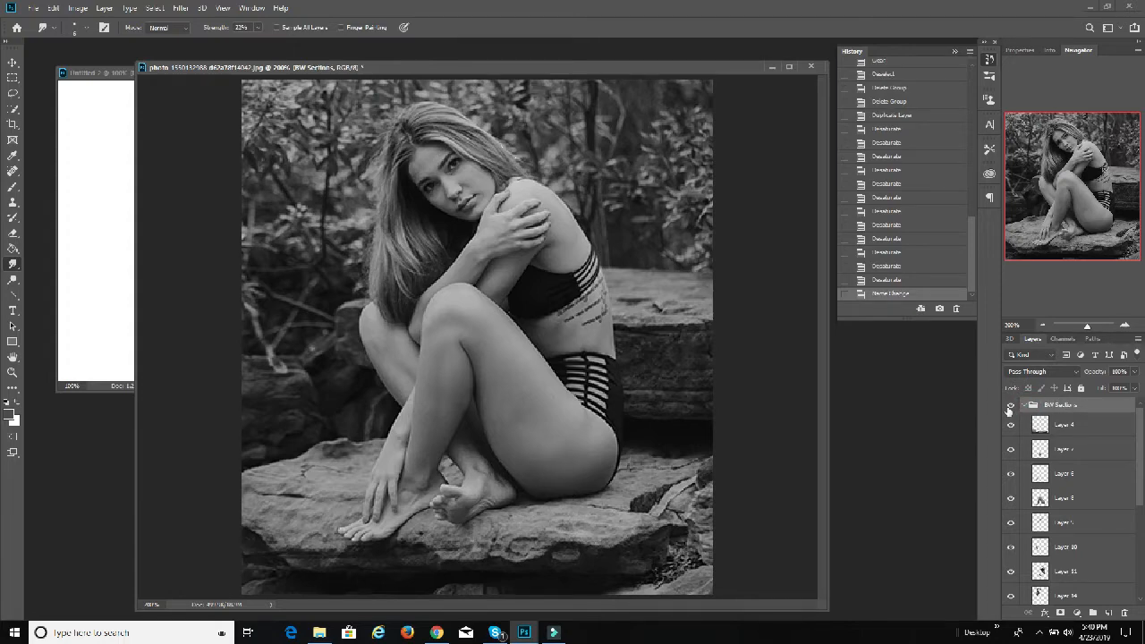
{"action": "left_click", "coordinate": [1026, 407]}
{"action": "right_click", "coordinate": [1056, 408]}
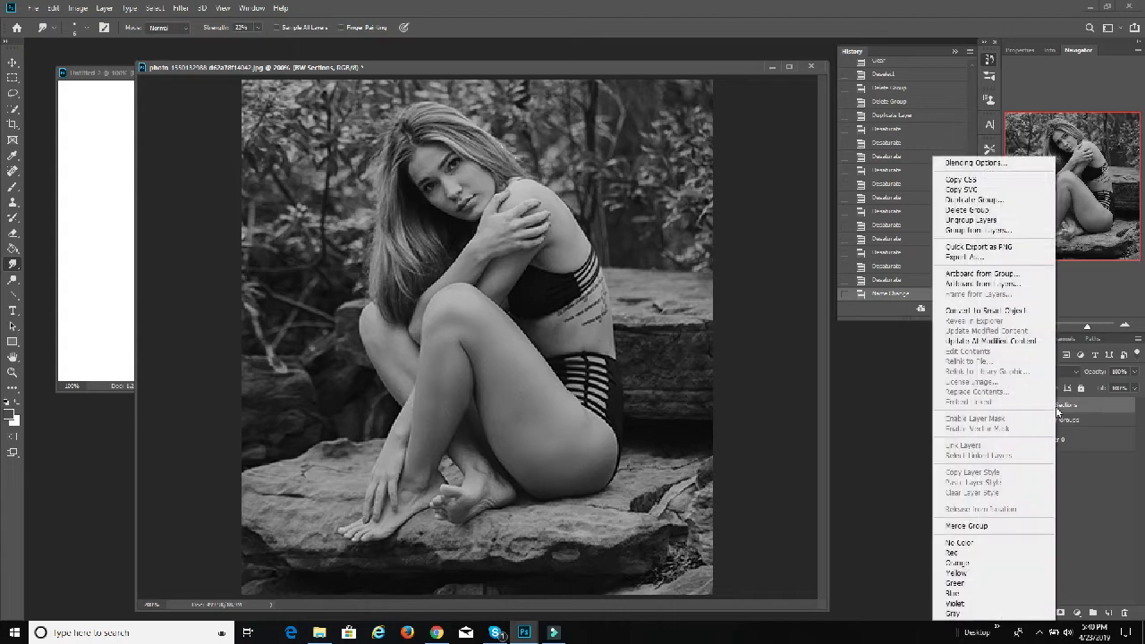
{"action": "left_click", "coordinate": [1000, 200]}
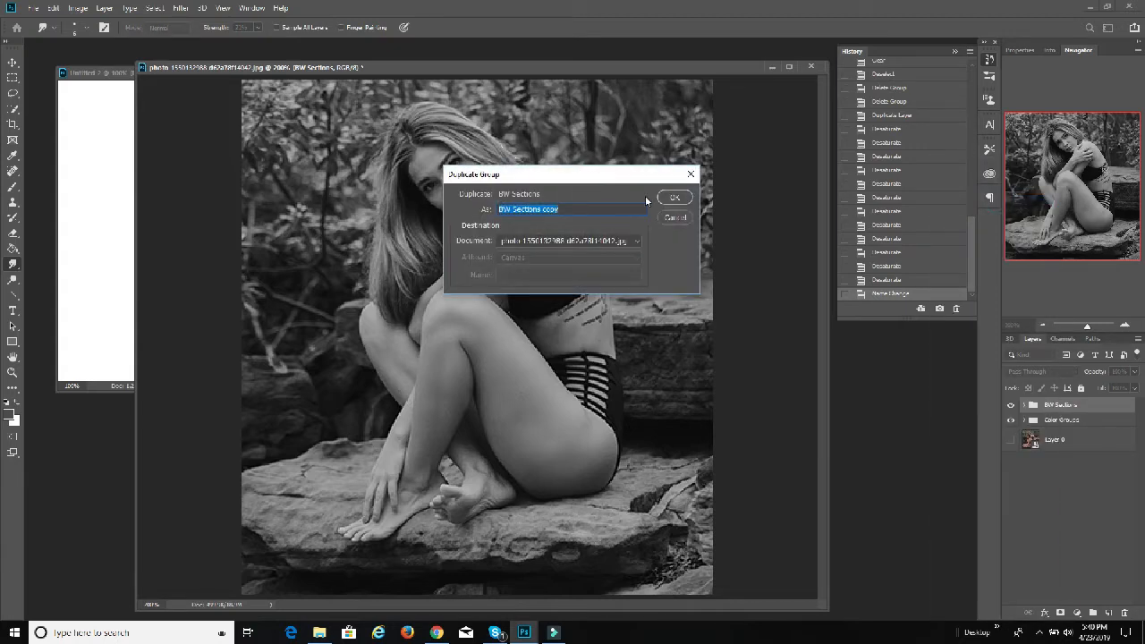
{"action": "left_click", "coordinate": [672, 193]}
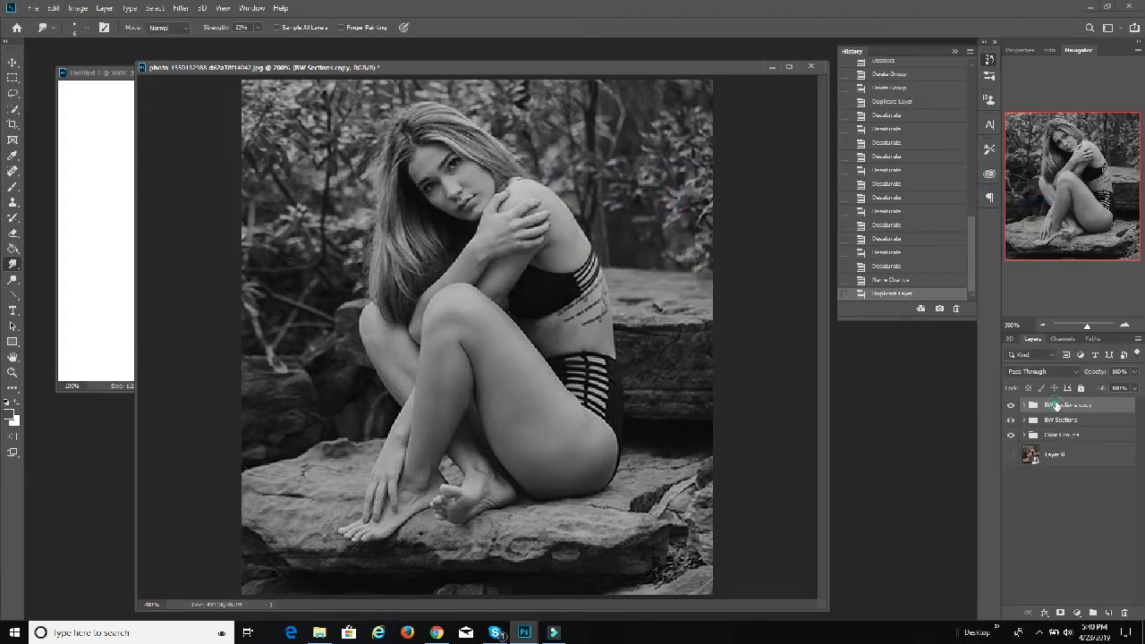
Step: Rename the duplicated group to BW Depth
{"action": "double_click", "coordinate": [1063, 405]}
{"action": "type", "text": "BW Depth"}
{"action": "key", "text": "Return"}
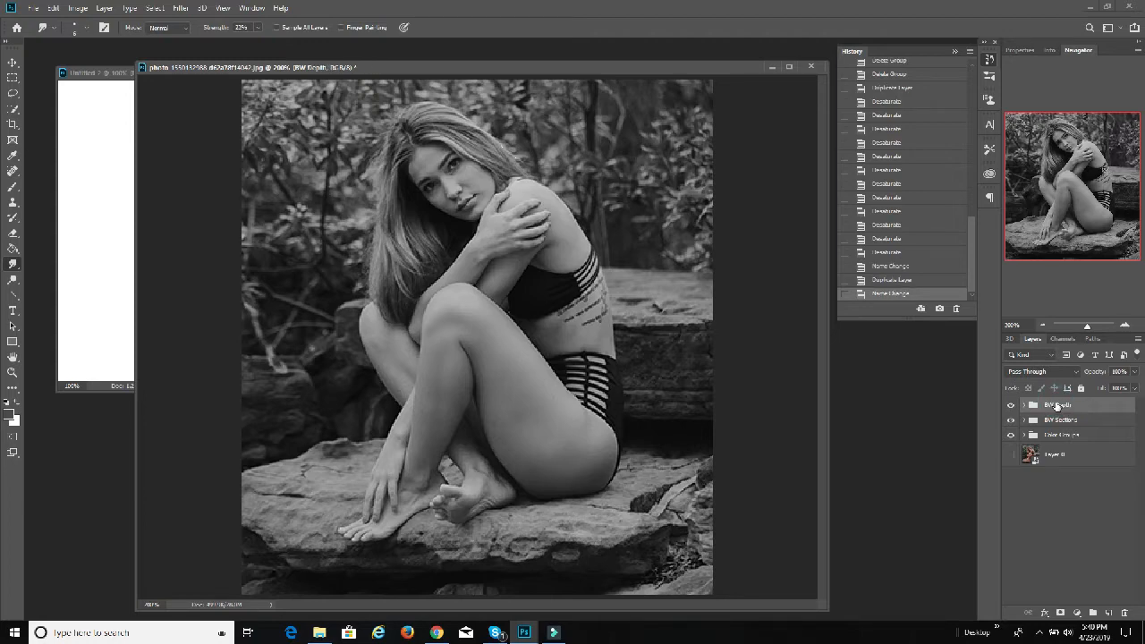
Step: Expand the BW Depth group and load the outline of its Layer 4 as a selection
{"action": "left_click", "coordinate": [1024, 405]}
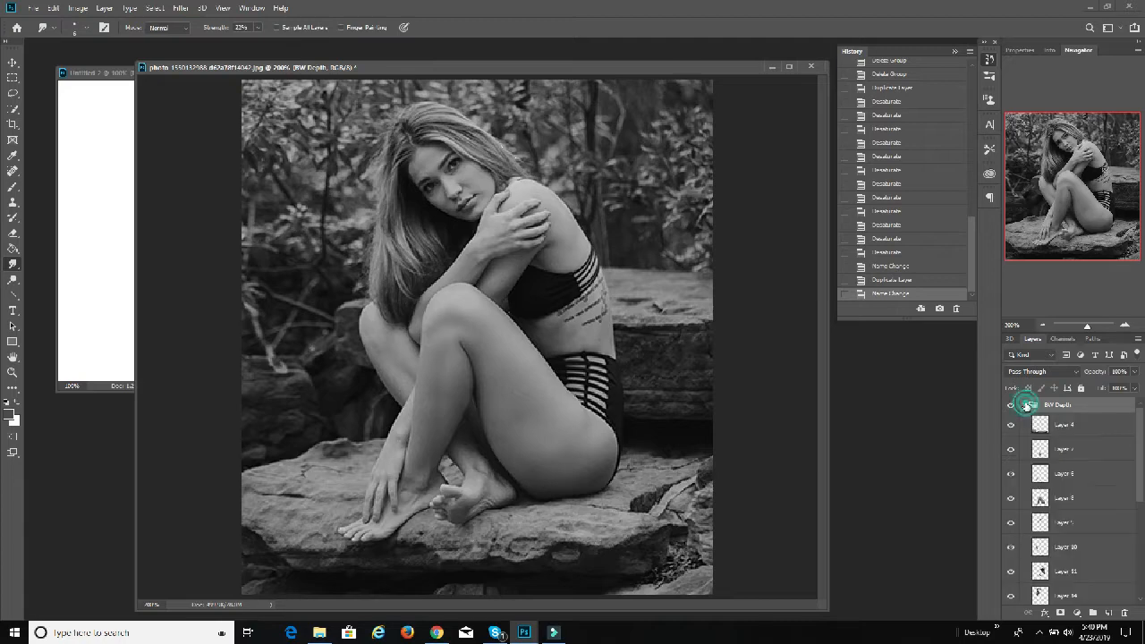
{"action": "left_click", "coordinate": [1069, 435]}
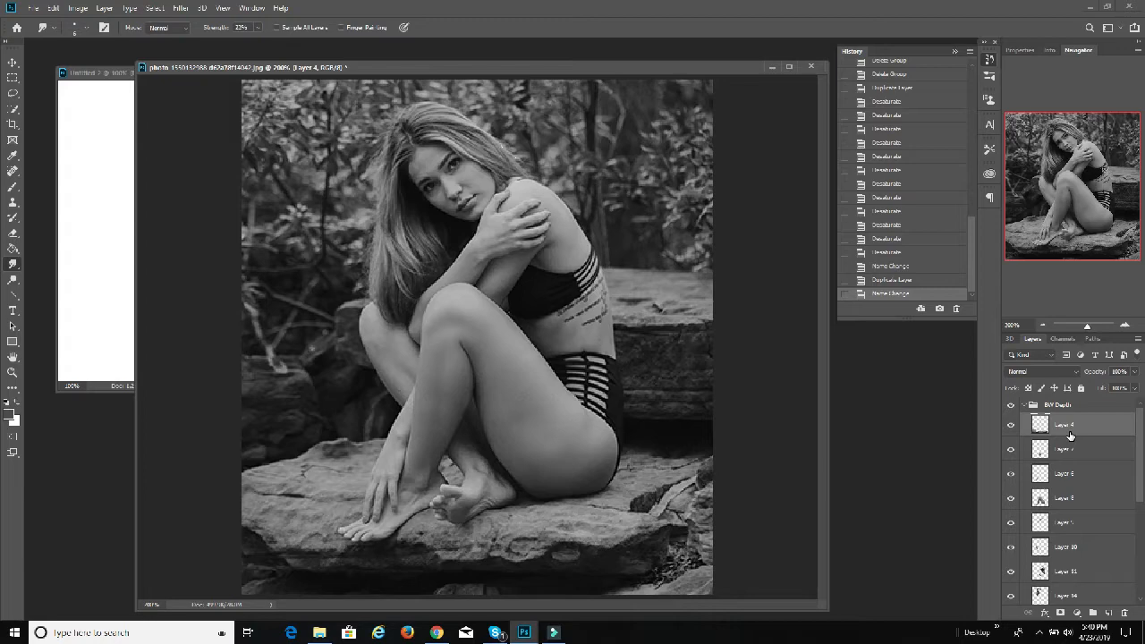
{"action": "scroll", "coordinate": [1069, 435], "scroll_direction": "down", "scroll_amount": 1}
{"action": "scroll", "coordinate": [1068, 431], "scroll_direction": "up", "scroll_amount": 1}
{"action": "left_click", "coordinate": [1051, 430], "text": "ctrl"}
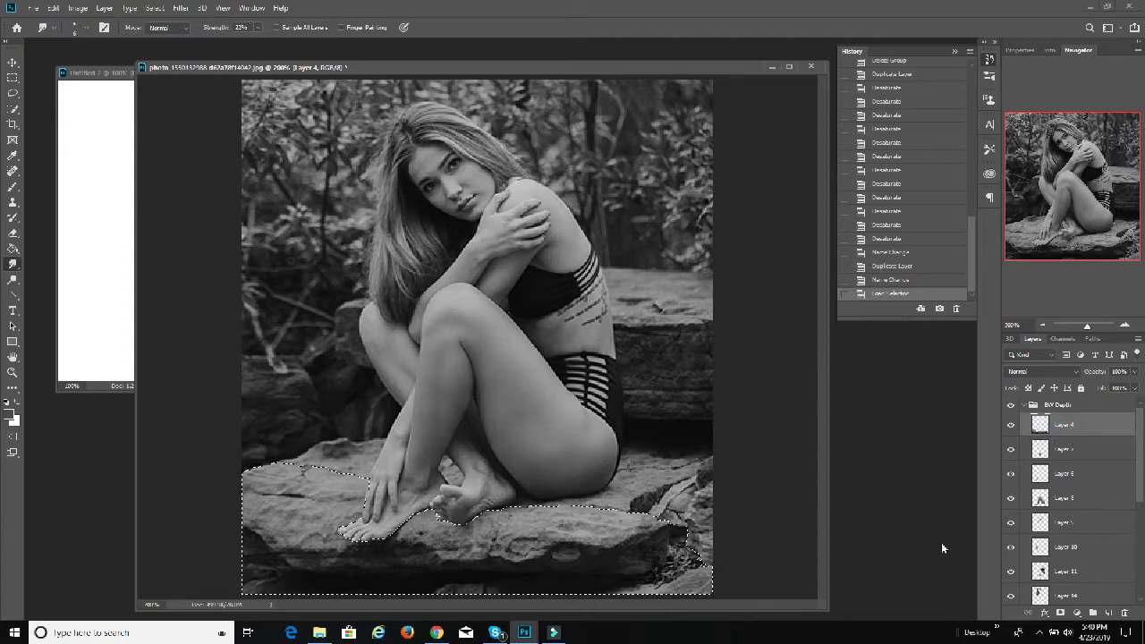
Step: Duplicate Layer 4 under its default name and place the copy directly below the original, above Layer 7
{"action": "left_click", "coordinate": [1077, 423]}
{"action": "right_click", "coordinate": [1070, 422]}
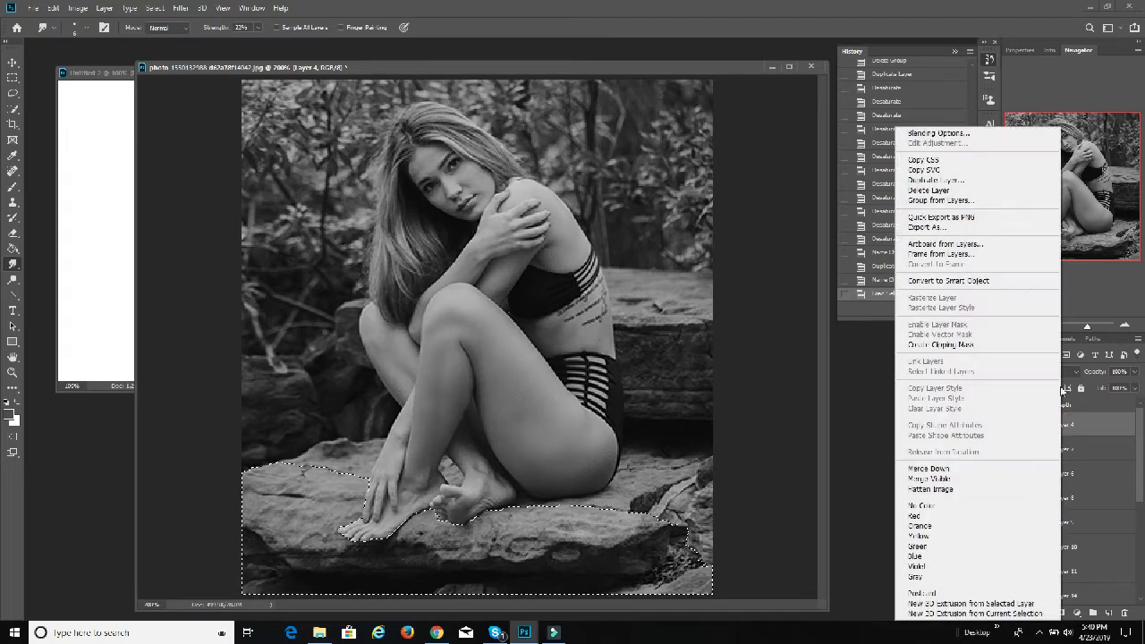
{"action": "left_click", "coordinate": [962, 180]}
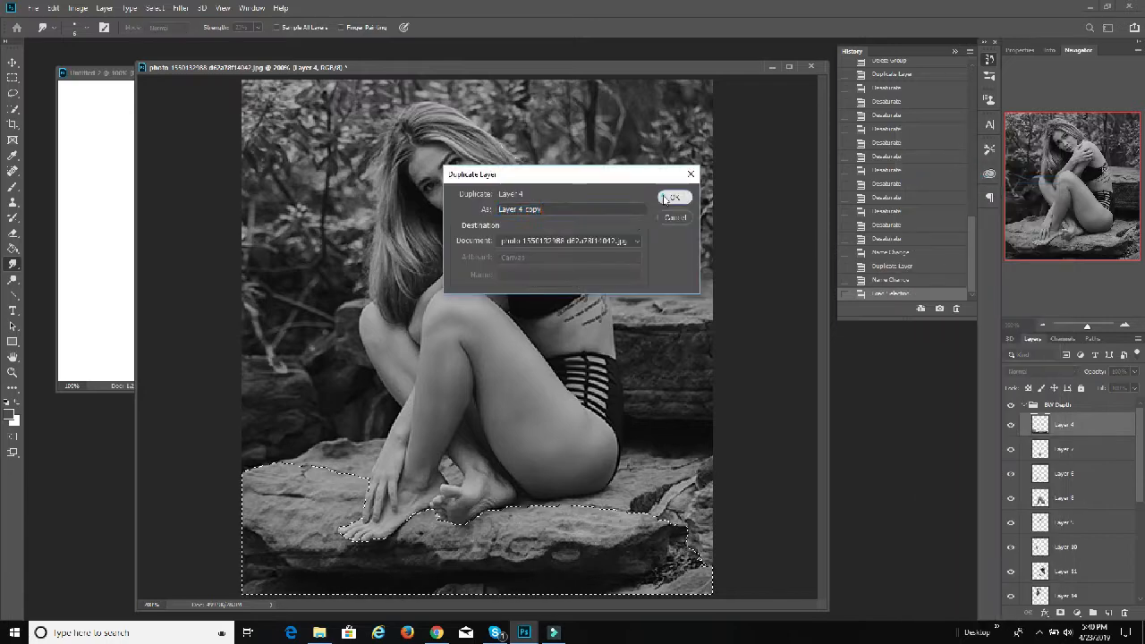
{"action": "left_click", "coordinate": [672, 197]}
{"action": "left_click_drag", "start_coordinate": [1076, 442], "coordinate": [1076, 467]}
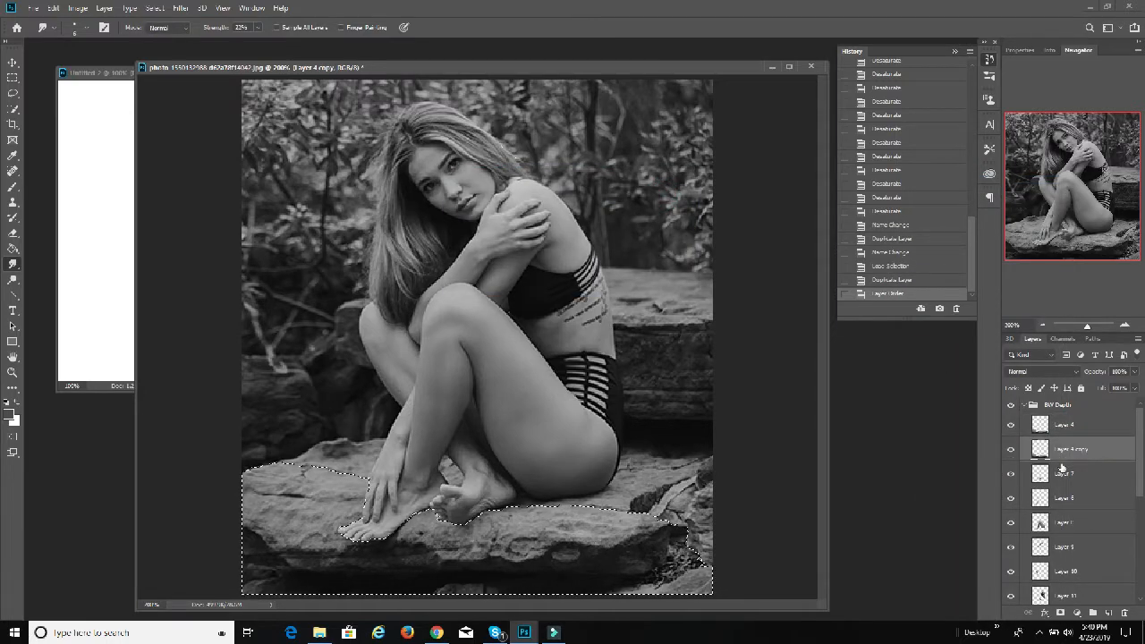
Step: Merge the Layer 4 copy down into Layer 7
{"action": "left_click", "coordinate": [1053, 476]}
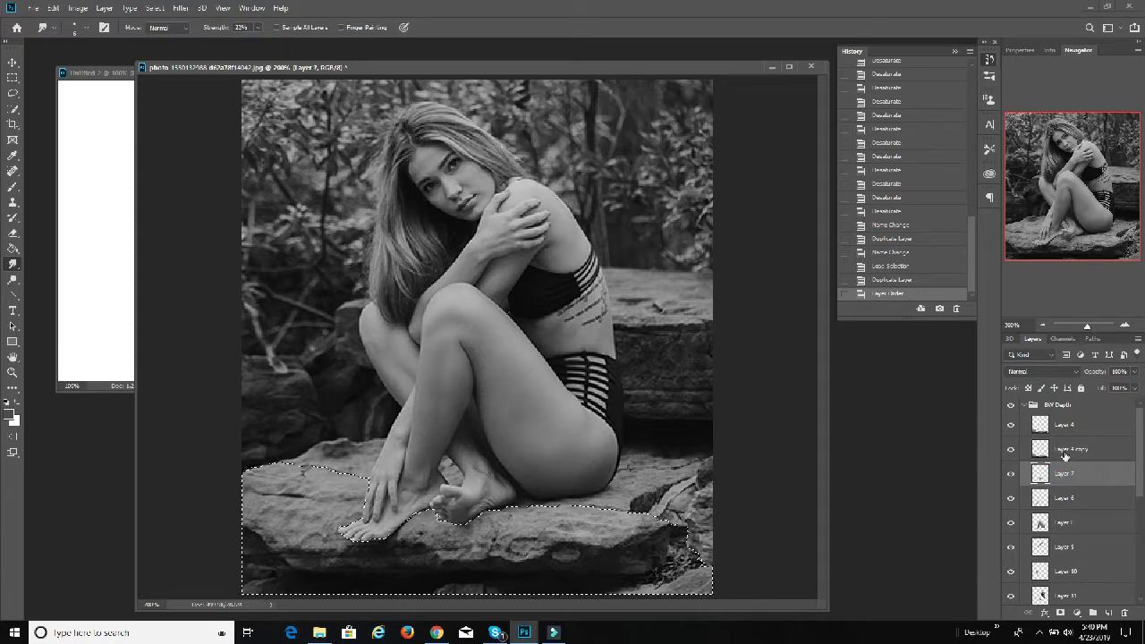
{"action": "left_click", "coordinate": [1064, 456]}
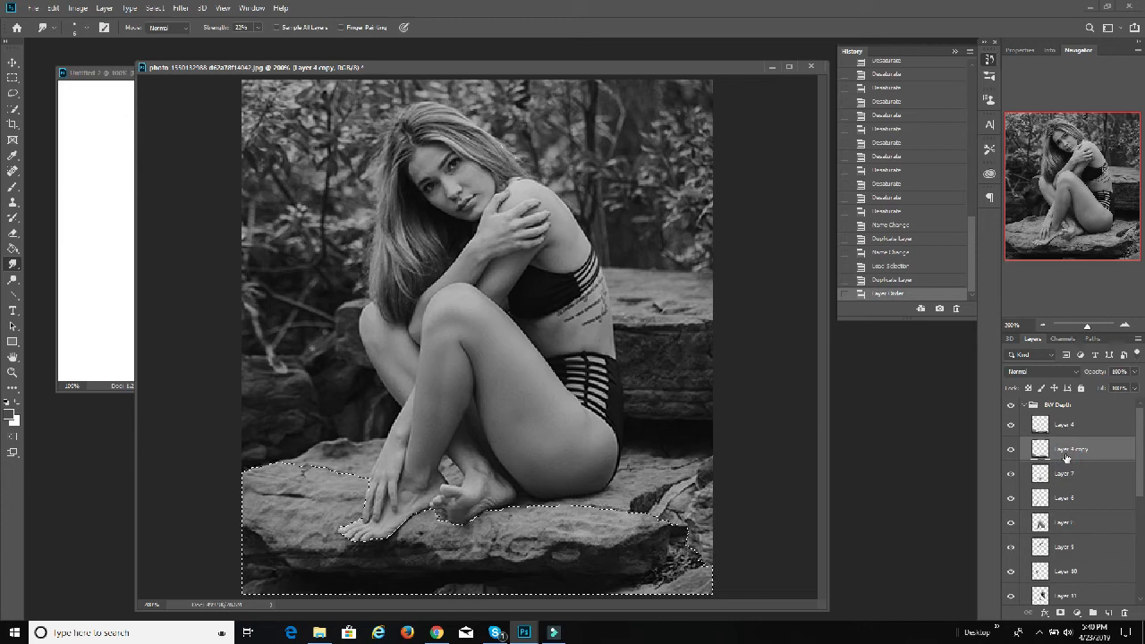
{"action": "key", "text": "ctrl+e"}
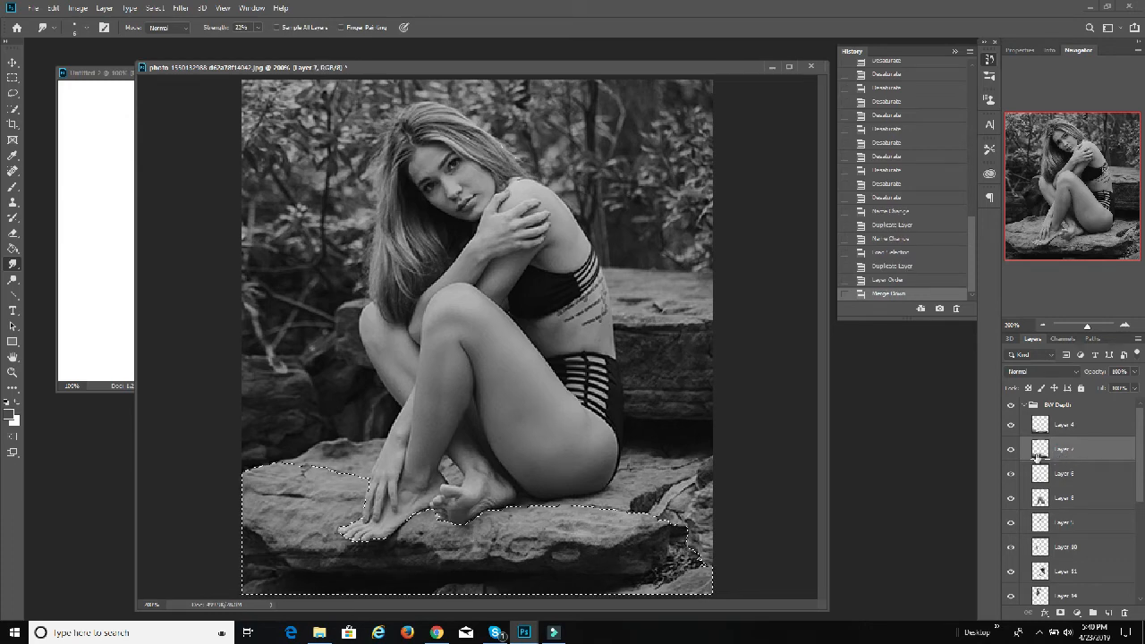
Step: Hide the original Layer 4 in the BW Depth group and clear the selection
{"action": "left_click", "coordinate": [1009, 450]}
{"action": "left_click", "coordinate": [1010, 424]}
{"action": "left_click", "coordinate": [1009, 451]}
{"action": "left_click", "coordinate": [1009, 451]}
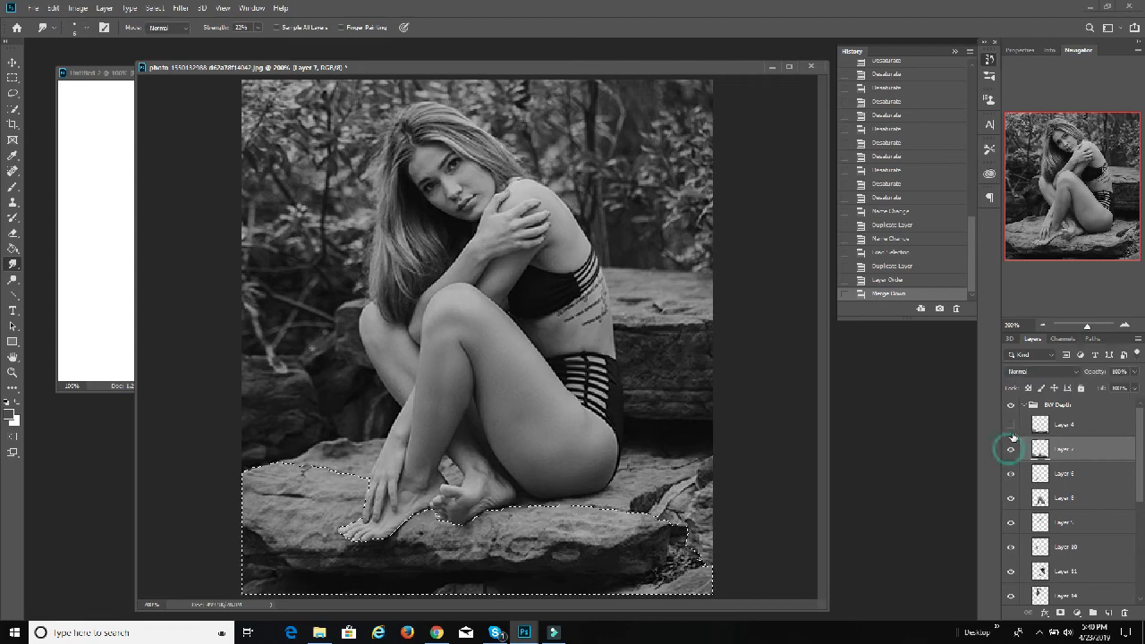
{"action": "left_click", "coordinate": [155, 8]}
{"action": "left_click", "coordinate": [165, 32]}
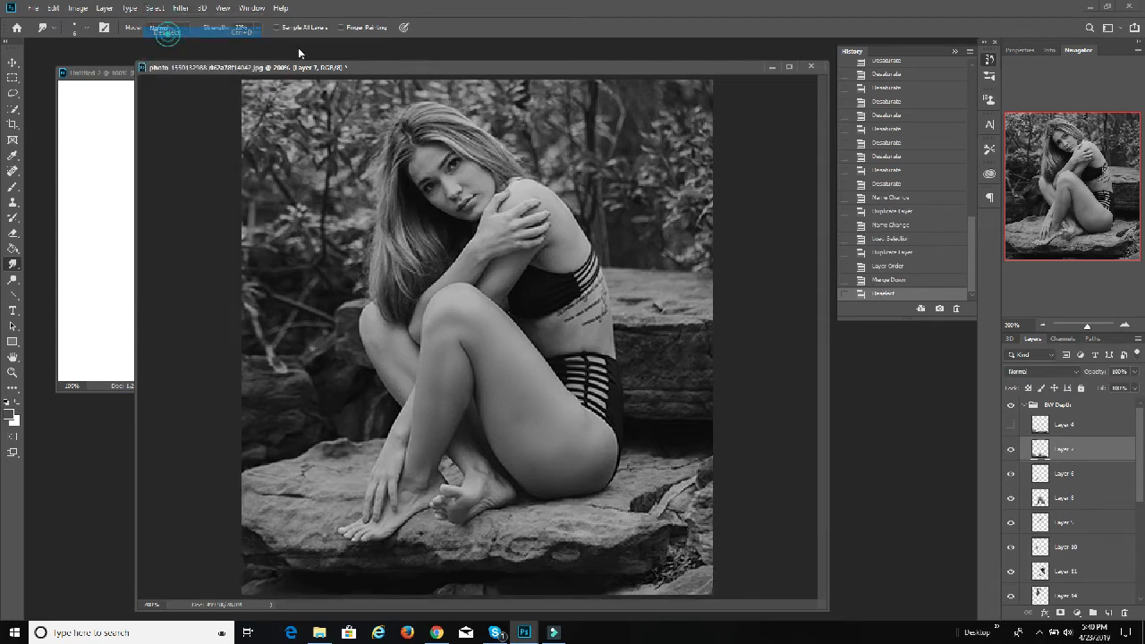
Step: Hide the BW Sections and Color Groups groups beneath BW Depth, leaving merged Layer 7 visible
{"action": "left_click", "coordinate": [1010, 452]}
{"action": "left_click", "coordinate": [1010, 452]}
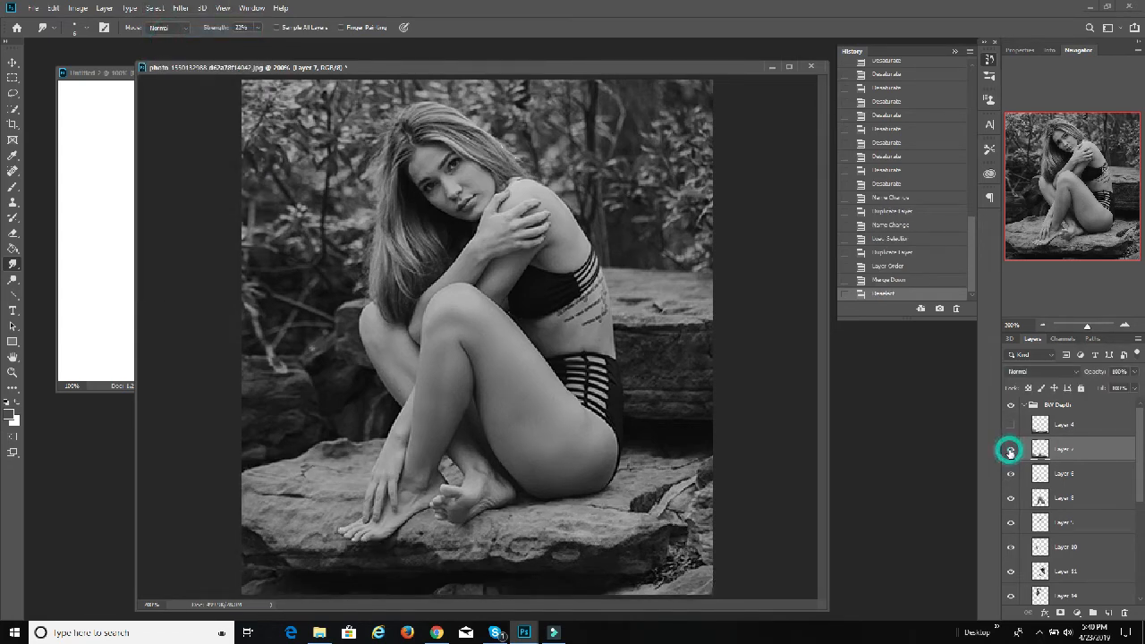
{"action": "left_click", "coordinate": [1010, 451]}
{"action": "left_click", "coordinate": [1010, 450]}
{"action": "left_click", "coordinate": [1010, 450]}
{"action": "left_click", "coordinate": [1009, 450]}
{"action": "scroll", "coordinate": [1023, 461], "scroll_direction": "down", "scroll_amount": 4}
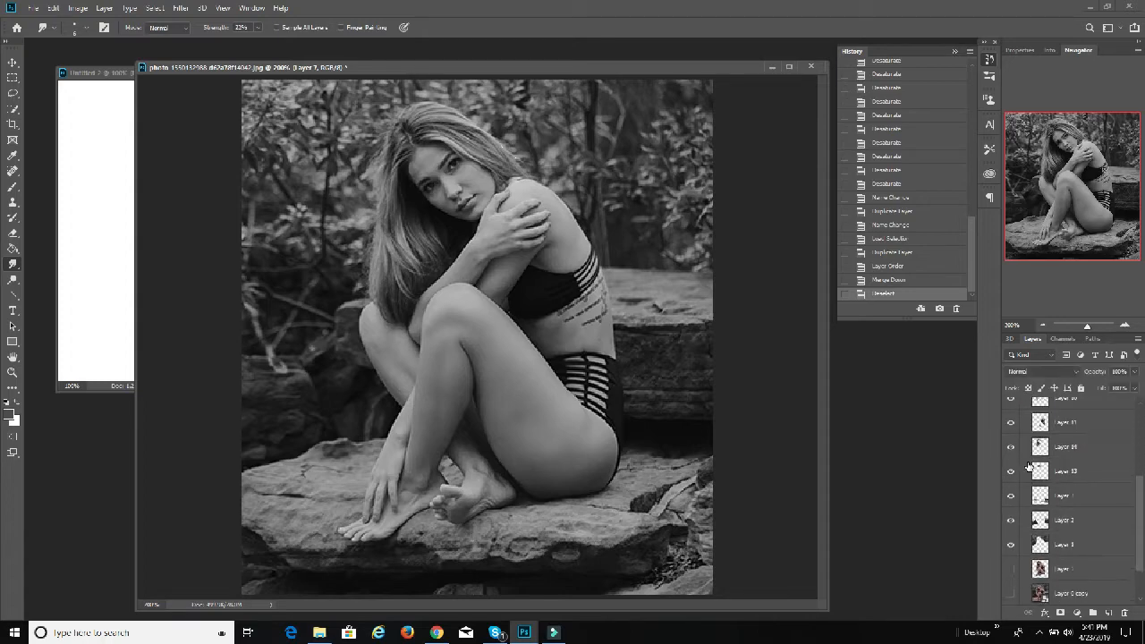
{"action": "scroll", "coordinate": [1027, 466], "scroll_direction": "down", "scroll_amount": 2}
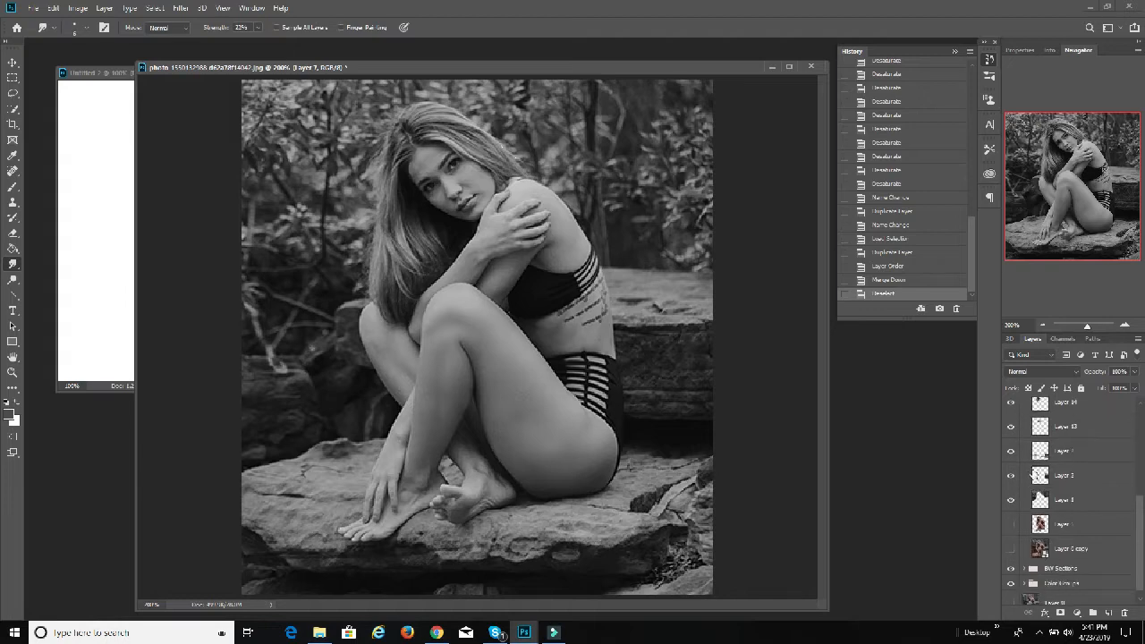
{"action": "scroll", "coordinate": [1031, 474], "scroll_direction": "down", "scroll_amount": 1}
{"action": "left_click", "coordinate": [1011, 559]}
{"action": "left_click", "coordinate": [1009, 574]}
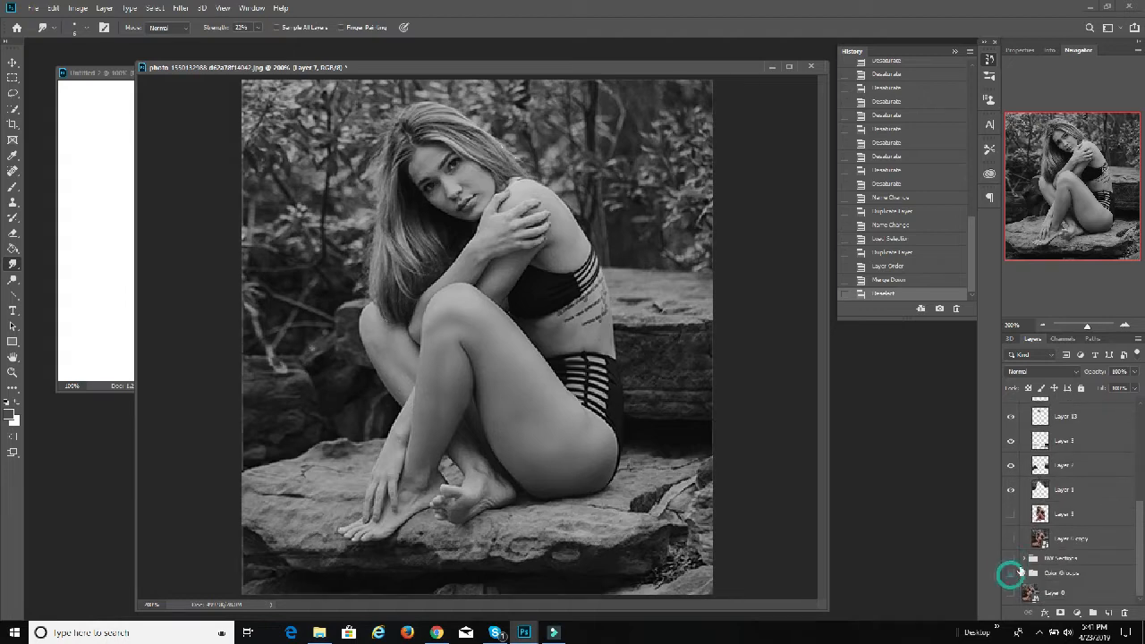
Step: Examine what the merged Layer 7 contains by repeatedly switching its visibility off and on
{"action": "scroll", "coordinate": [1011, 537], "scroll_direction": "up", "scroll_amount": 5}
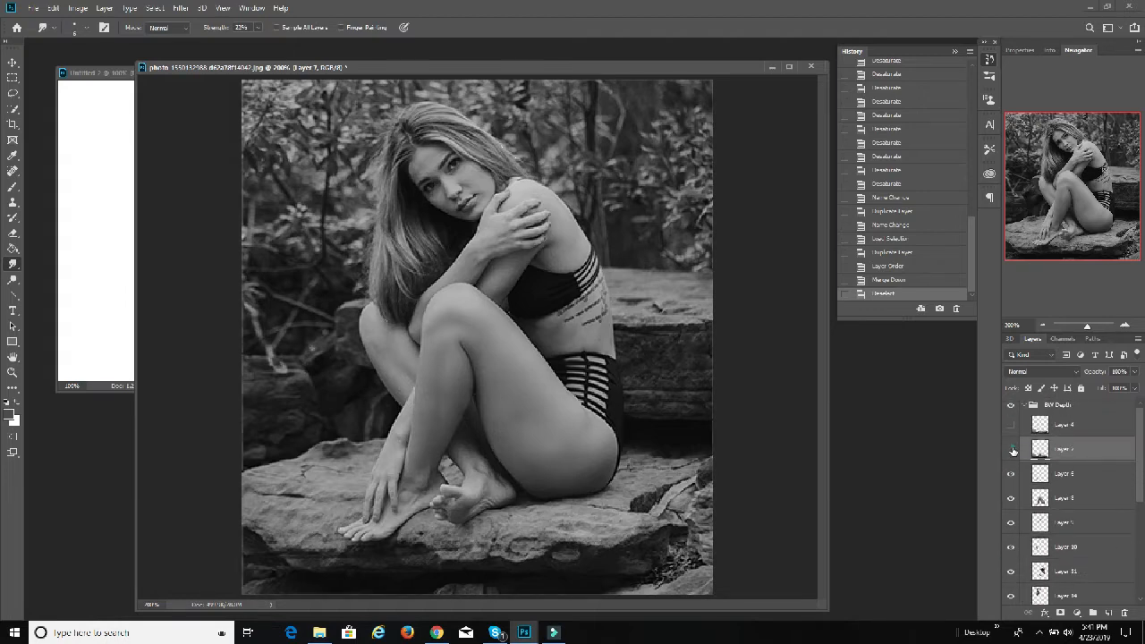
{"action": "left_click", "coordinate": [1011, 450]}
{"action": "left_click", "coordinate": [1011, 450]}
{"action": "left_click", "coordinate": [1011, 450]}
{"action": "left_click", "coordinate": [1012, 449]}
{"action": "left_click", "coordinate": [1012, 450]}
{"action": "left_click", "coordinate": [1011, 451]}
{"action": "left_click", "coordinate": [1011, 450]}
{"action": "left_click", "coordinate": [1012, 451]}
Step: Load Layer 4's outline as a selection and set the Brush foreground color to white (ffffff)
{"action": "left_click", "coordinate": [1042, 430], "text": "ctrl"}
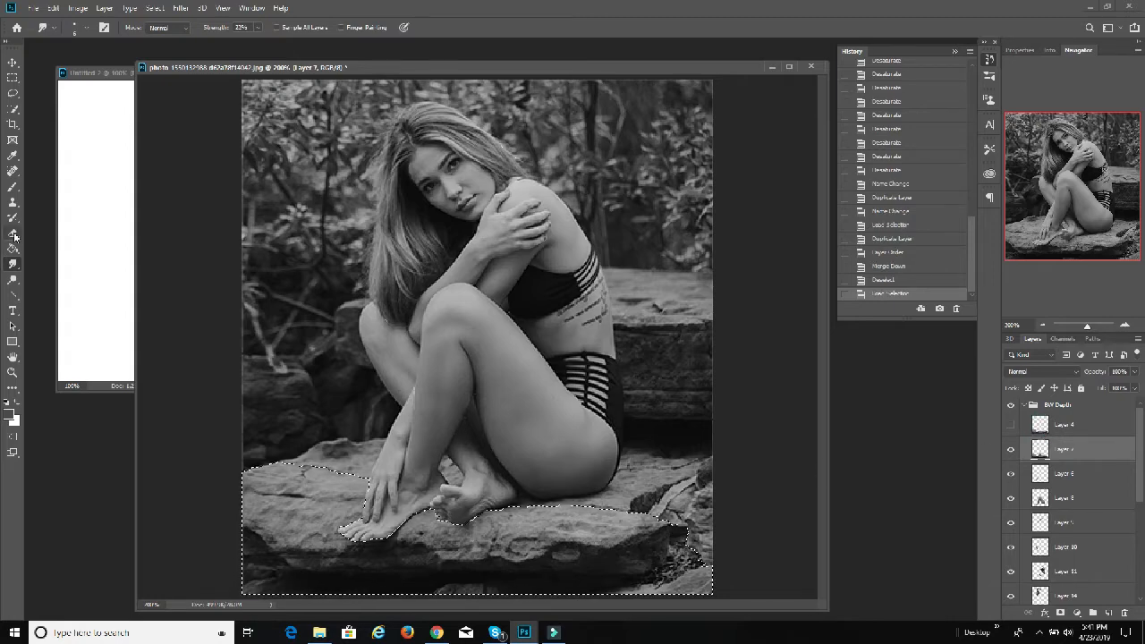
{"action": "key", "text": "i"}
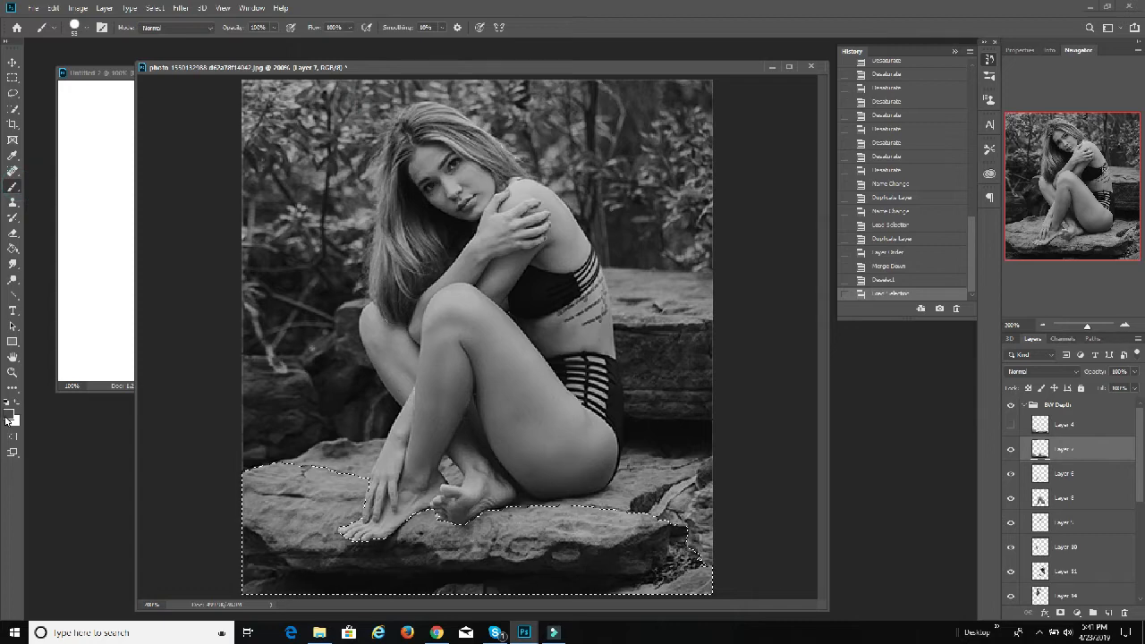
{"action": "left_click", "coordinate": [12, 413]}
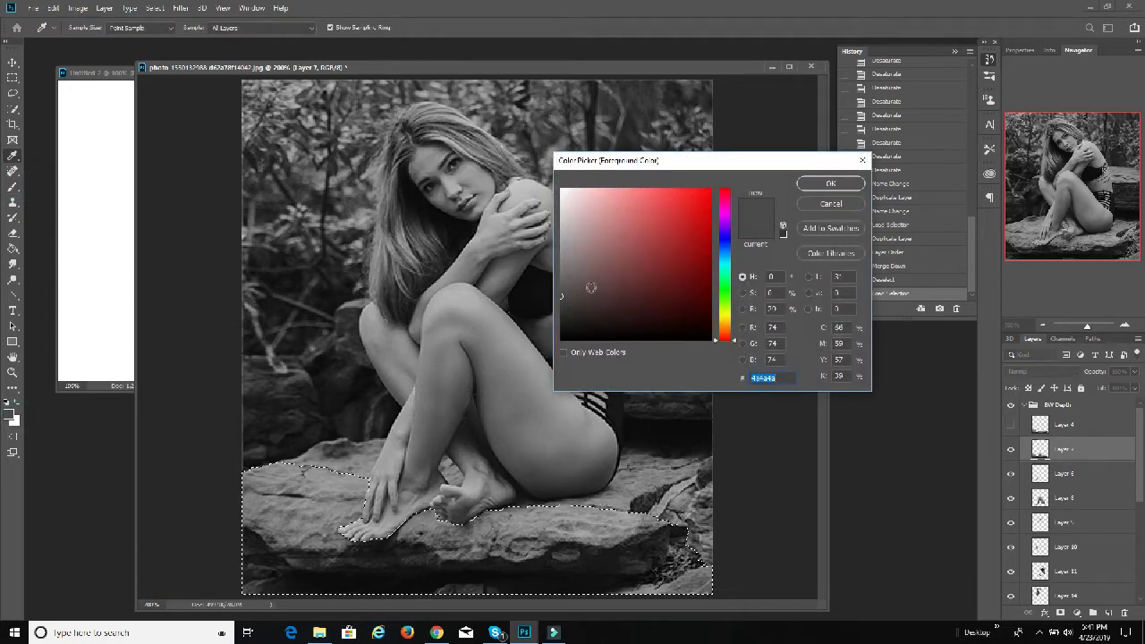
{"action": "left_click", "coordinate": [562, 296]}
{"action": "left_click_drag", "start_coordinate": [562, 296], "coordinate": [558, 184]}
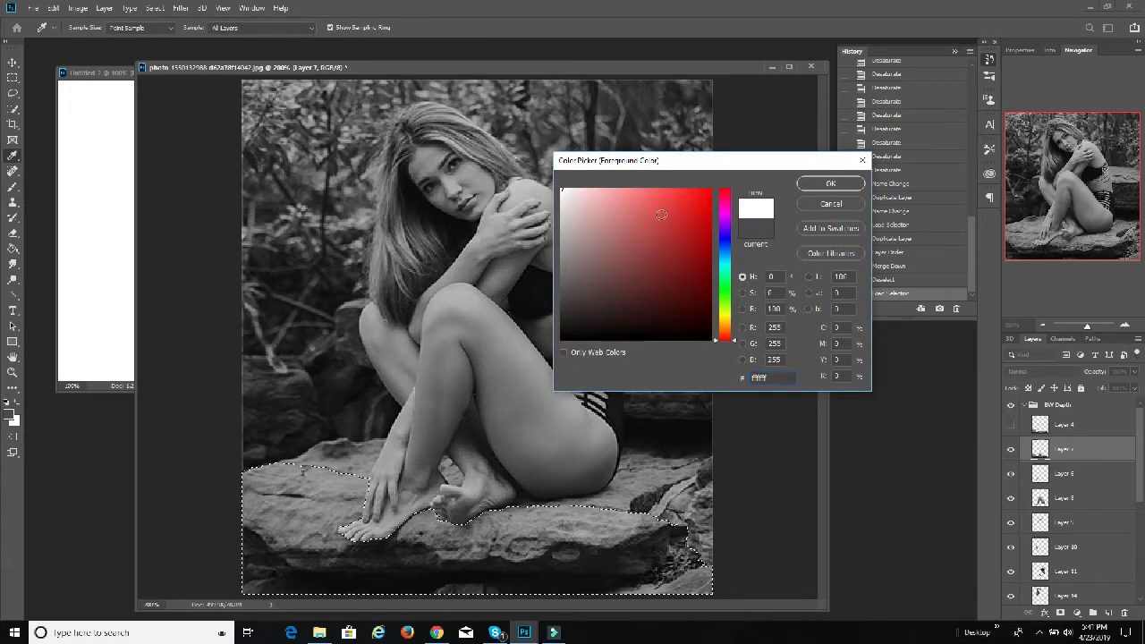
{"action": "left_click", "coordinate": [743, 309]}
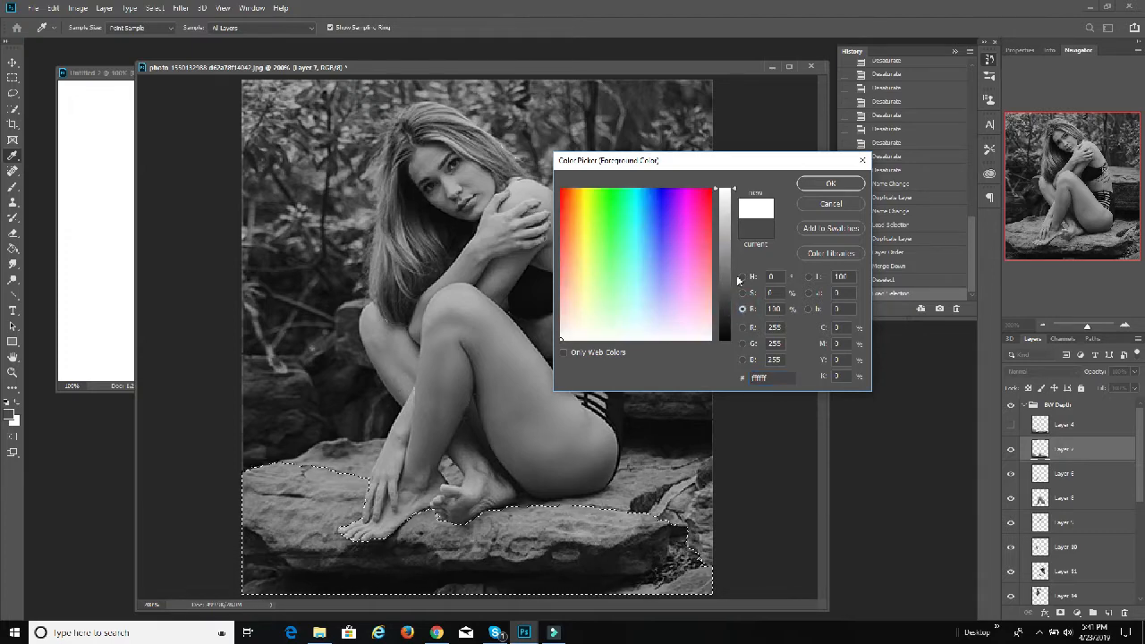
{"action": "left_click", "coordinate": [742, 277]}
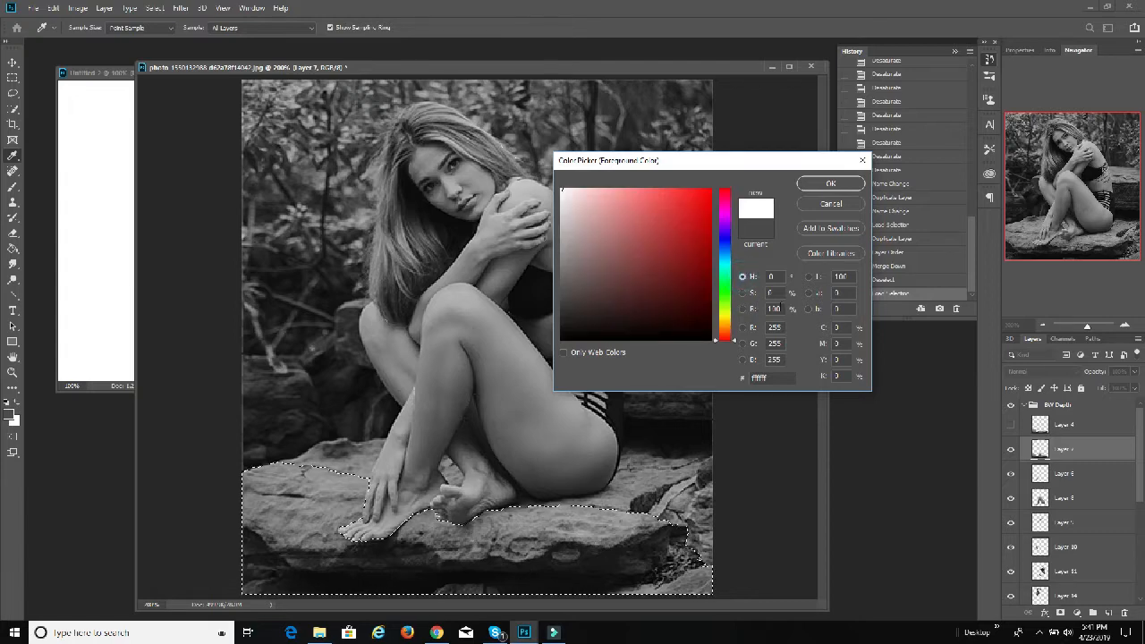
{"action": "left_click", "coordinate": [828, 185]}
{"action": "key", "text": "b"}
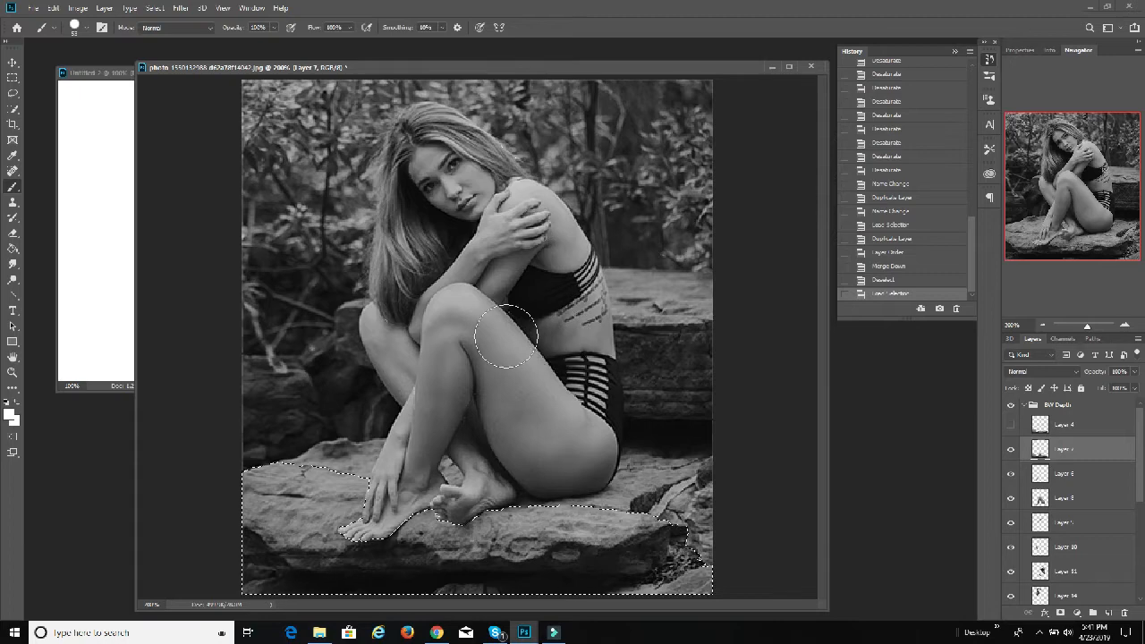
Step: Set the foreground color's brightness to 90% for a light gray
{"action": "left_click", "coordinate": [10, 413]}
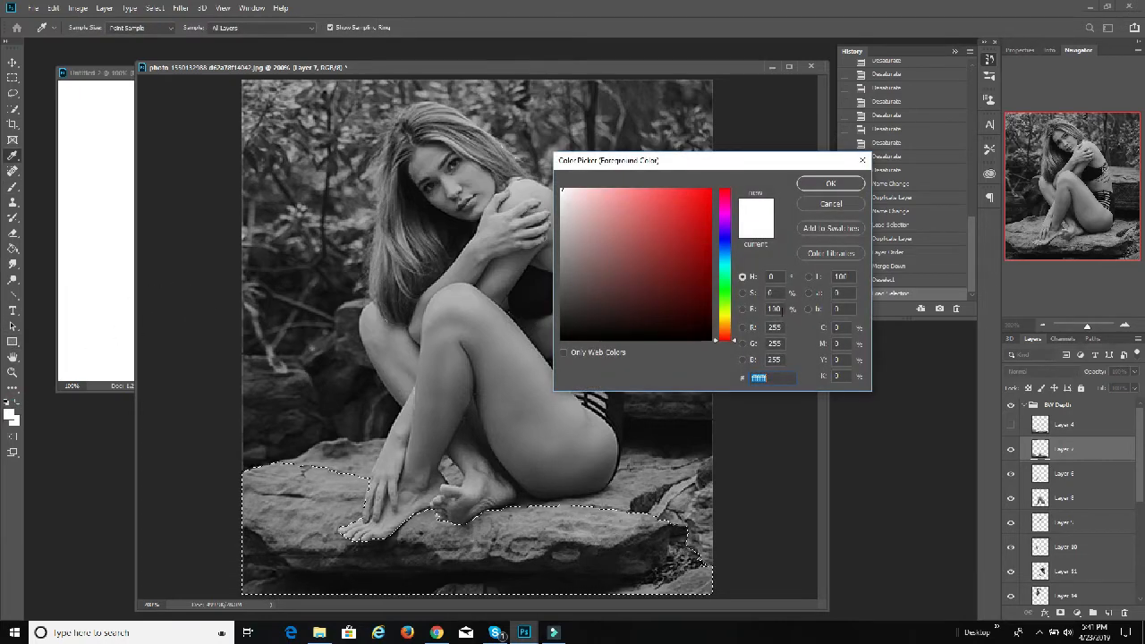
{"action": "left_click", "coordinate": [771, 309]}
{"action": "type", "text": "90"}
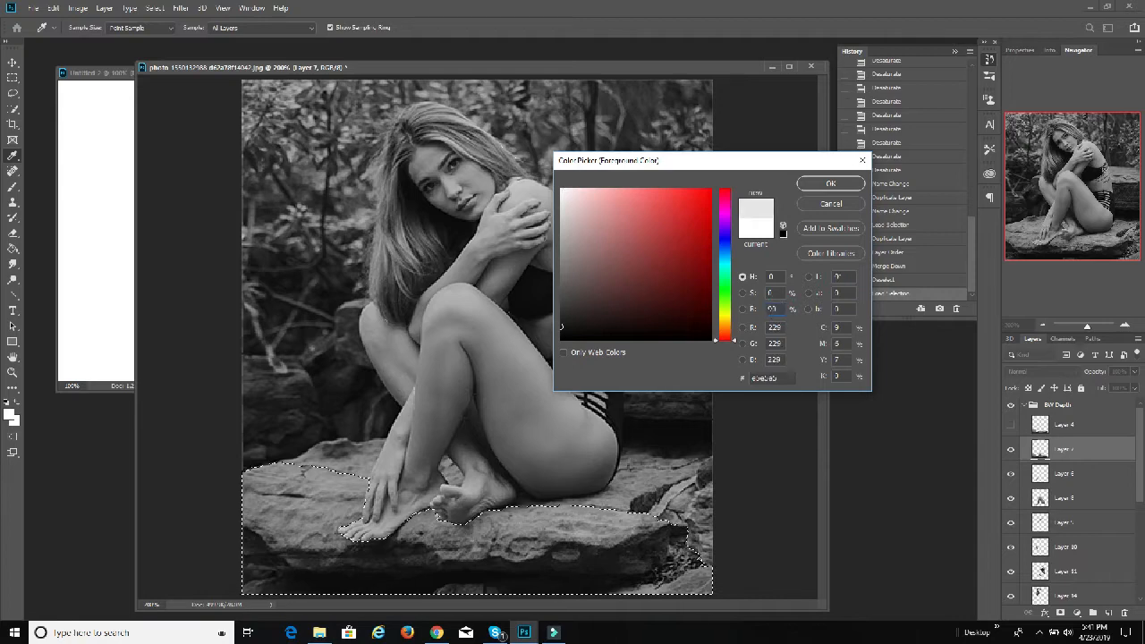
{"action": "left_click", "coordinate": [833, 184]}
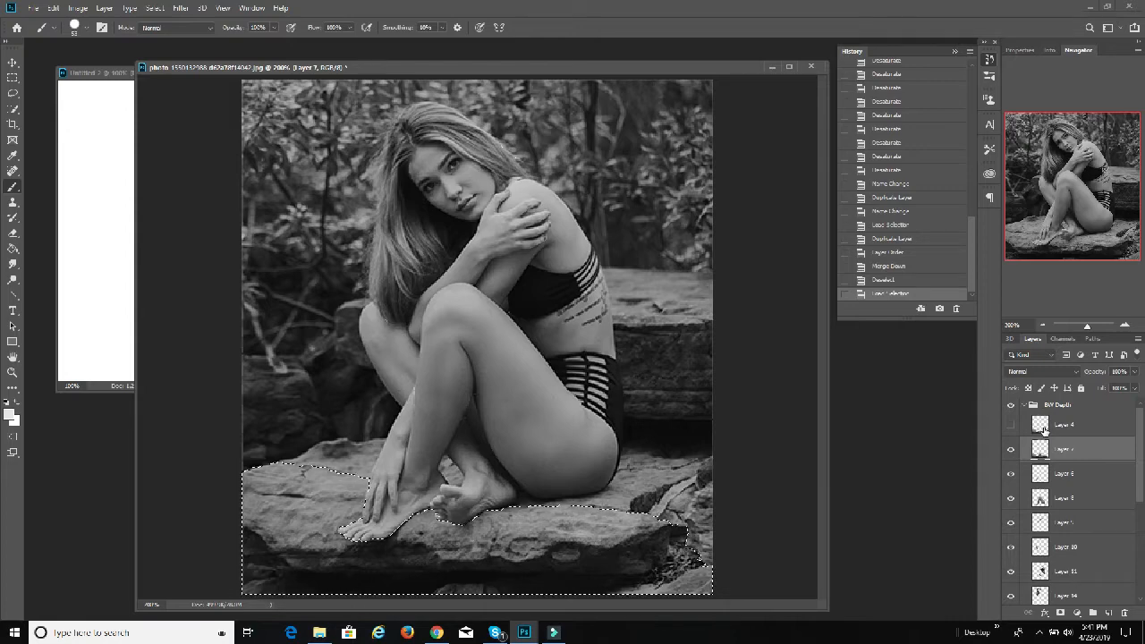
Step: Paint the whole Layer 4 outline of the foreground rock light gray on Layer 7 with the Brush, and deselect
{"action": "left_click", "coordinate": [1042, 429], "text": "ctrl"}
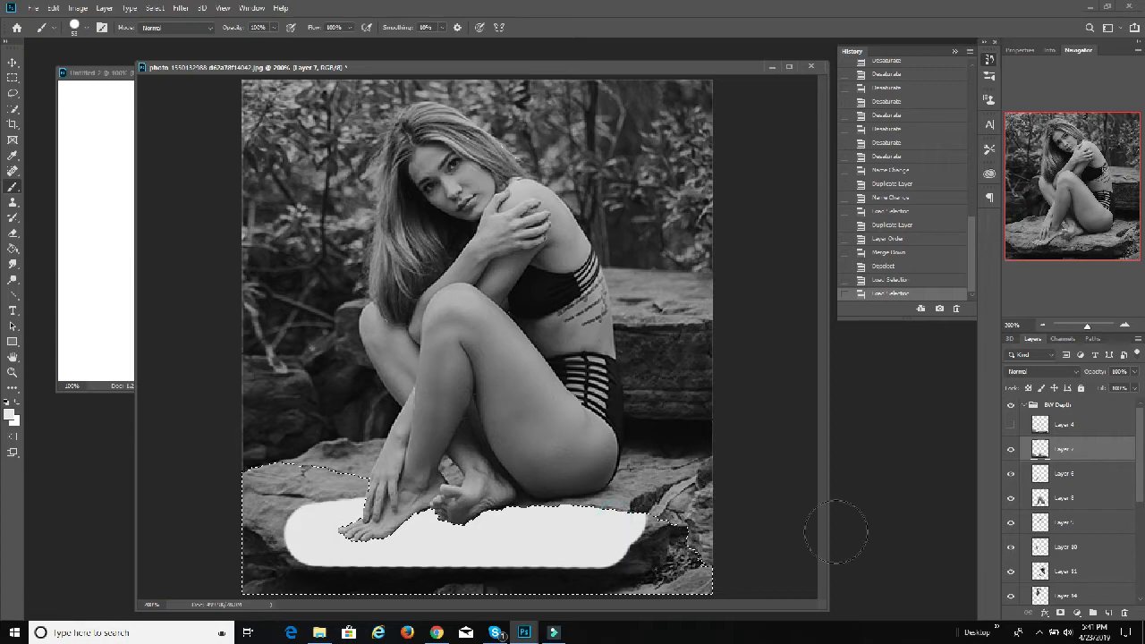
{"action": "mouse_move", "coordinate": [798, 574]}
{"action": "left_mouse_down"}
{"action": "mouse_move", "coordinate": [513, 582]}
{"action": "mouse_move", "coordinate": [74, 568]}
{"action": "mouse_move", "coordinate": [33, 496]}
{"action": "mouse_move", "coordinate": [91, 450]}
{"action": "mouse_move", "coordinate": [178, 459]}
{"action": "mouse_move", "coordinate": [426, 571]}
{"action": "mouse_move", "coordinate": [473, 547]}
{"action": "mouse_move", "coordinate": [370, 543]}
{"action": "mouse_move", "coordinate": [531, 552]}
{"action": "mouse_move", "coordinate": [555, 569]}
{"action": "left_mouse_up"}
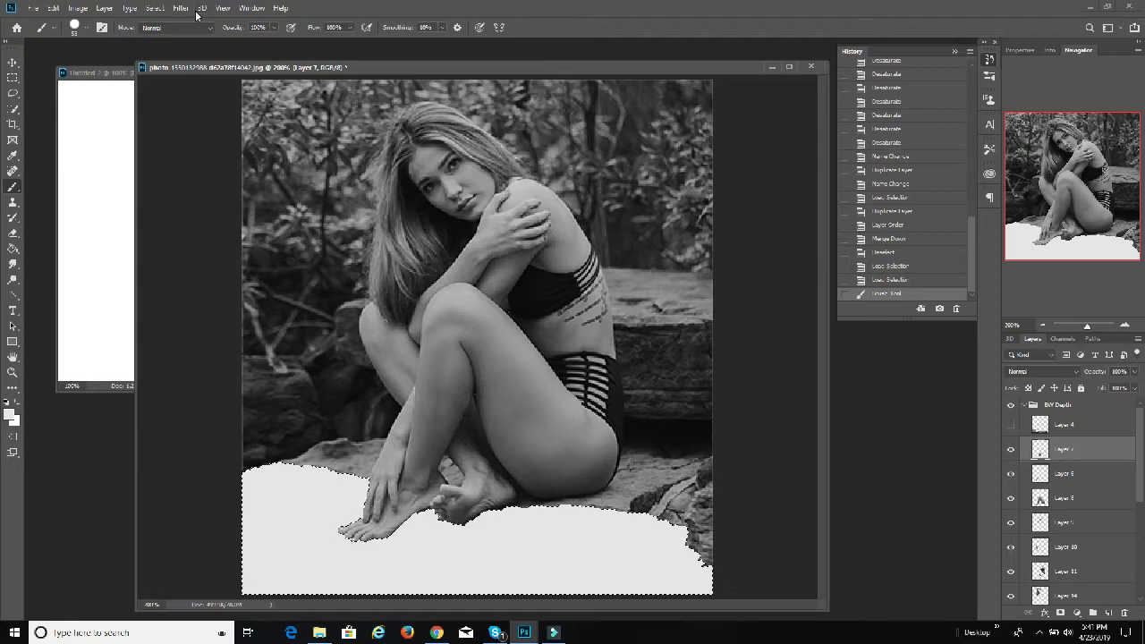
{"action": "left_click", "coordinate": [159, 9]}
{"action": "left_click", "coordinate": [166, 32]}
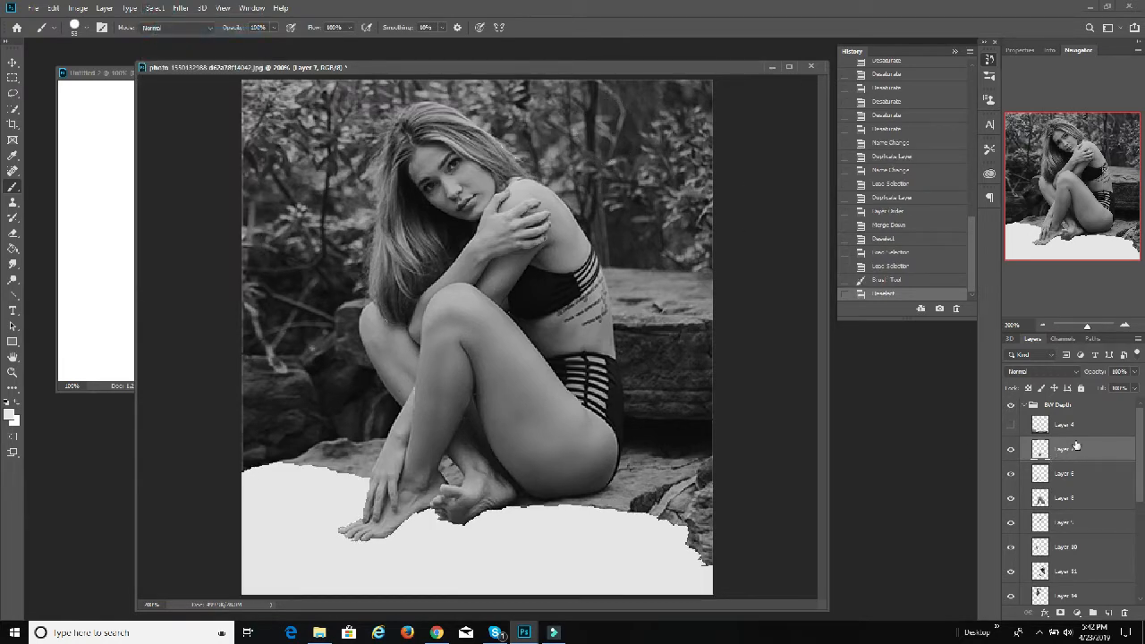
Step: Duplicate Layer 7, place the copy directly beneath it, and merge the copy down into Layer 6
{"action": "right_click", "coordinate": [1072, 452]}
{"action": "left_click", "coordinate": [945, 180]}
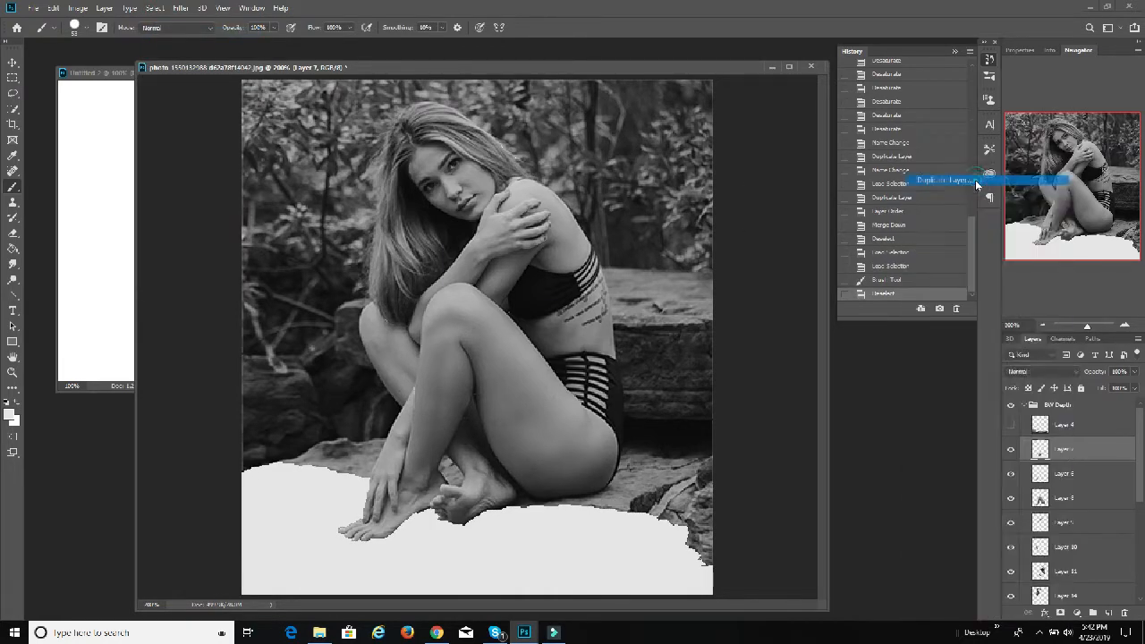
{"action": "left_click", "coordinate": [663, 198]}
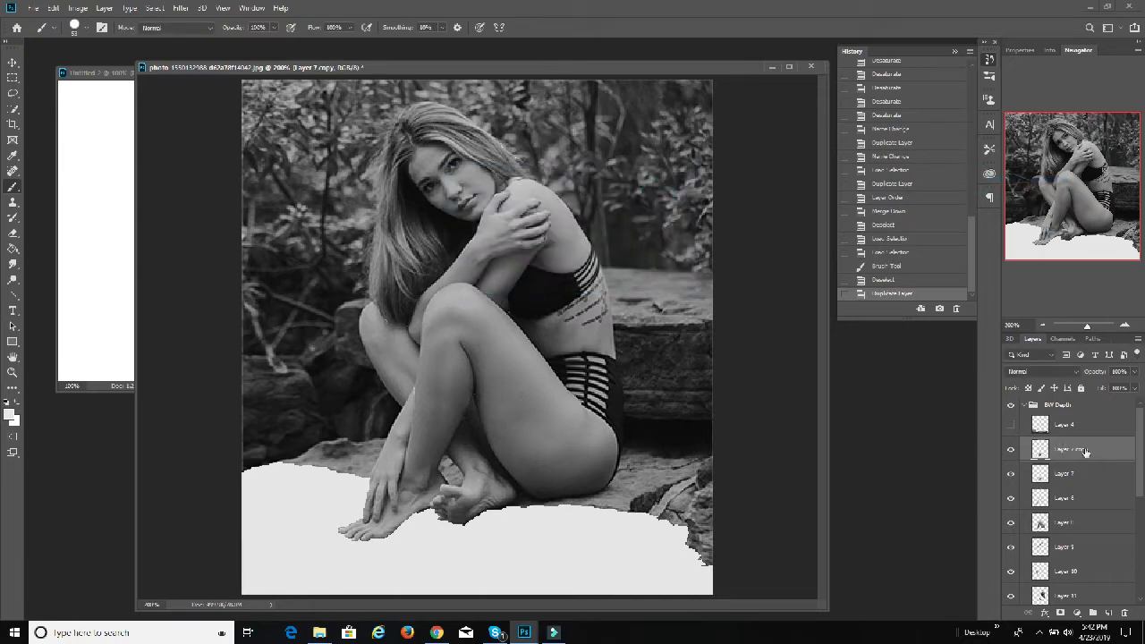
{"action": "left_click_drag", "start_coordinate": [1074, 478], "coordinate": [1082, 488]}
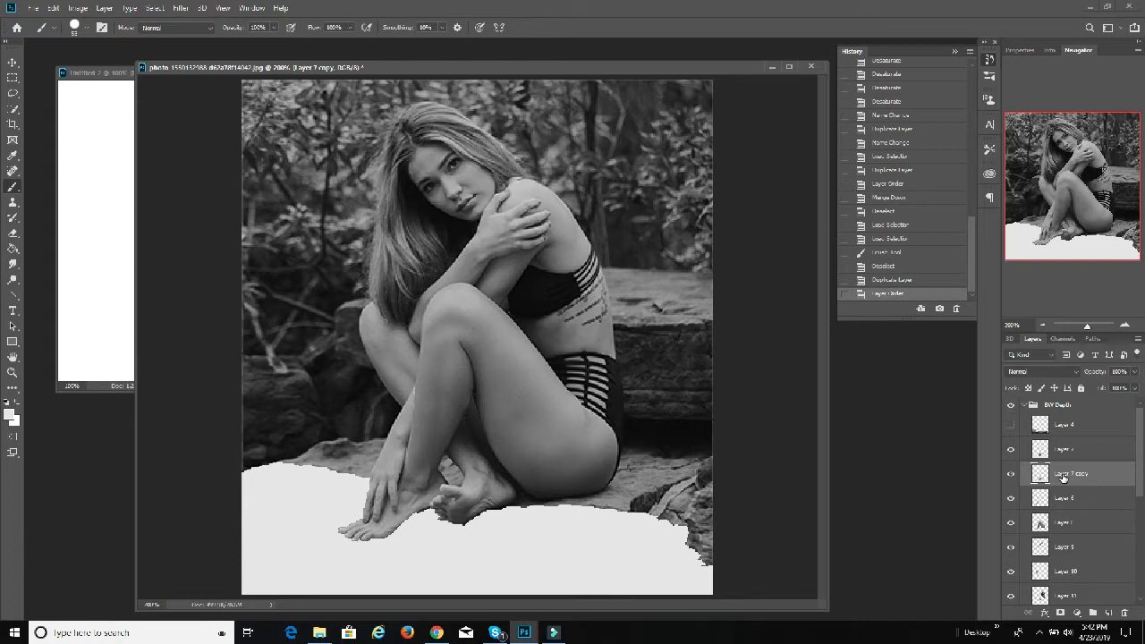
{"action": "key", "text": "ctrl+e"}
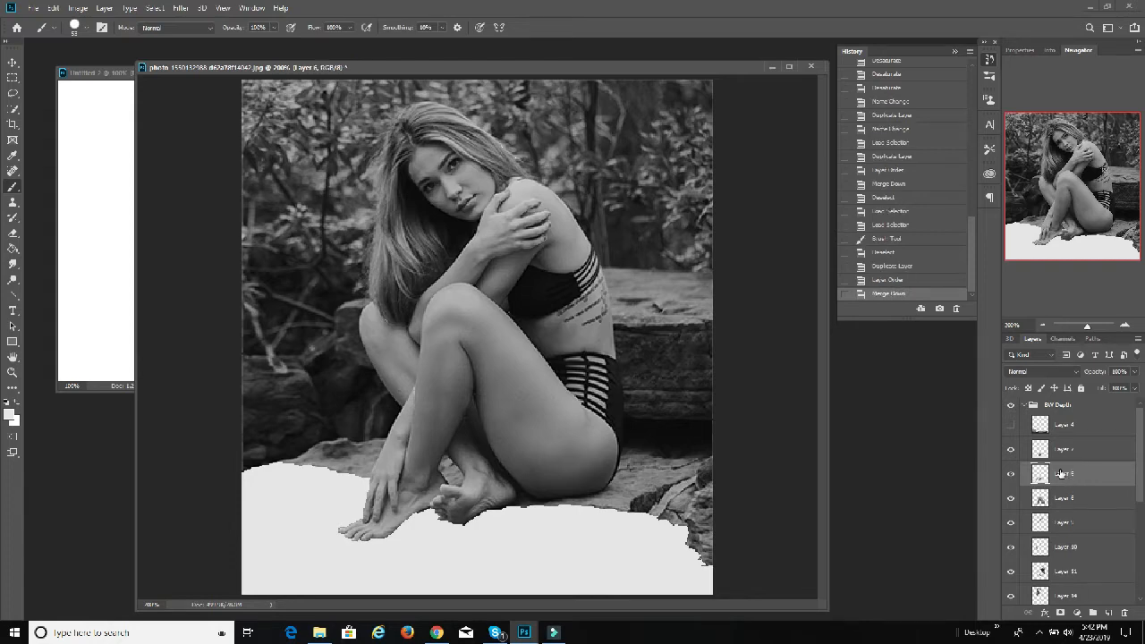
Step: Load Layer 7's outline as a selection and set the foreground color's brightness to 80% for a darker gray
{"action": "left_click", "coordinate": [1038, 452], "text": "ctrl"}
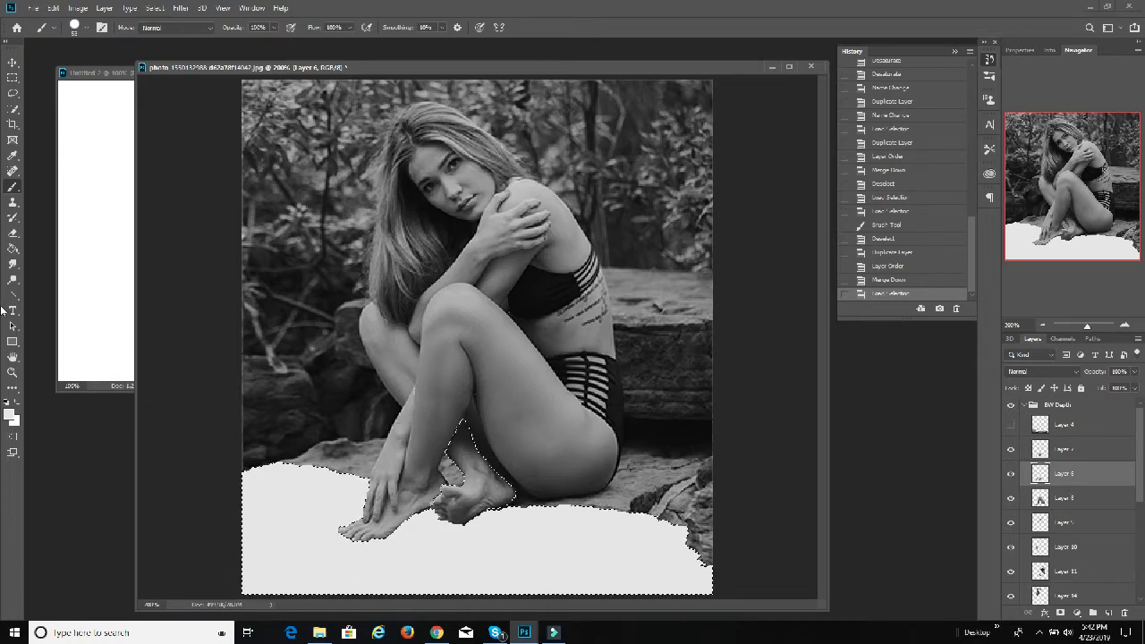
{"action": "left_click", "coordinate": [10, 412]}
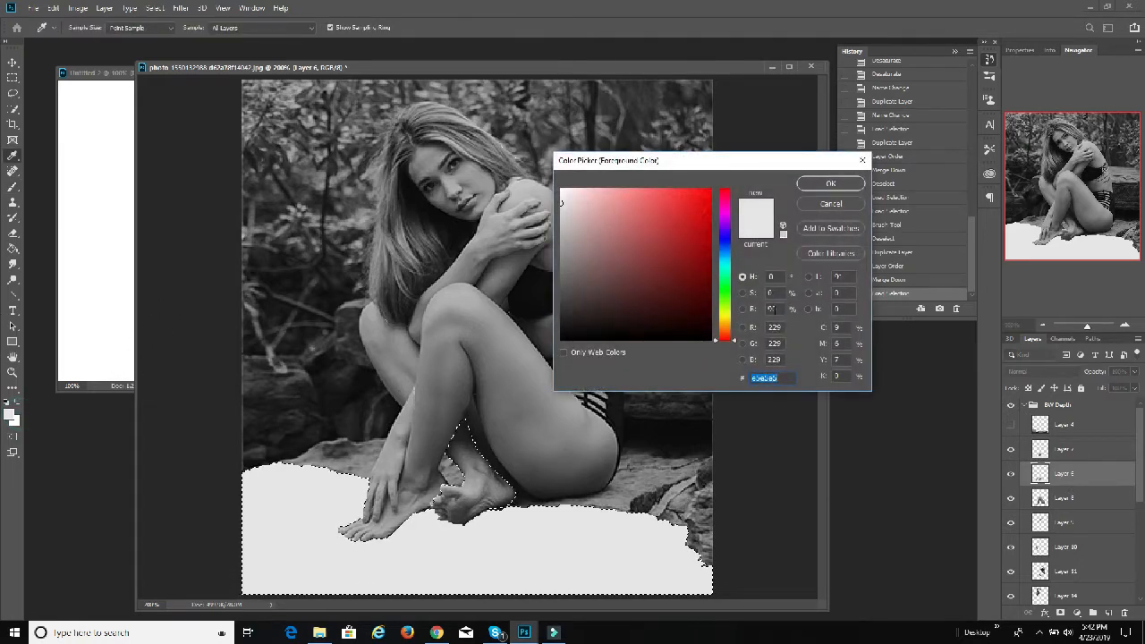
{"action": "left_click", "coordinate": [771, 308]}
{"action": "type", "text": "80"}
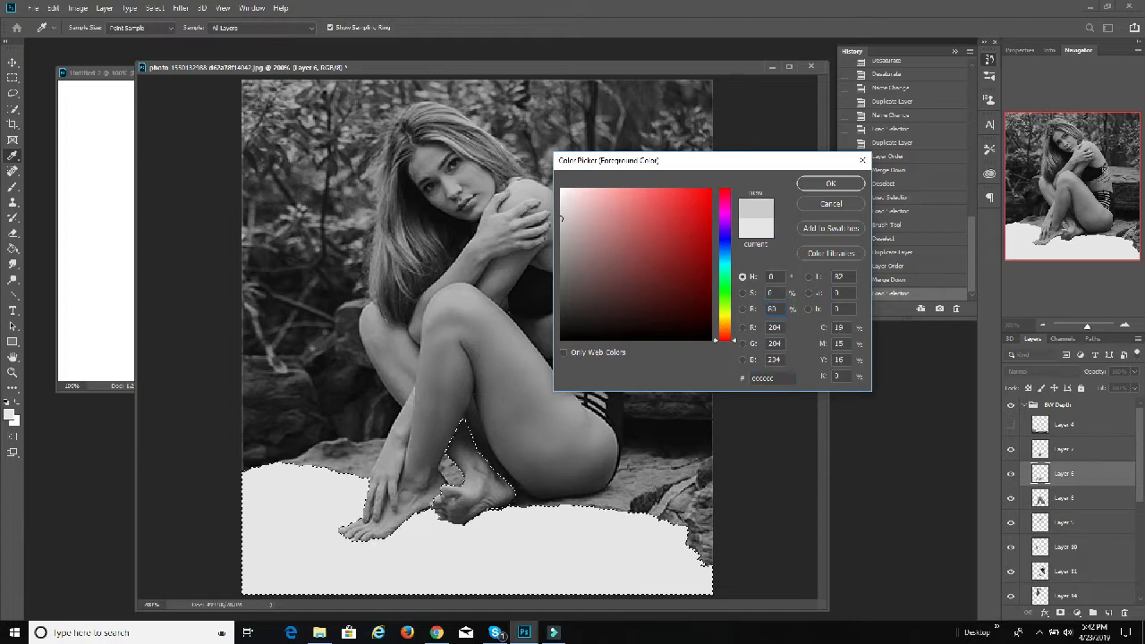
{"action": "left_click", "coordinate": [827, 184]}
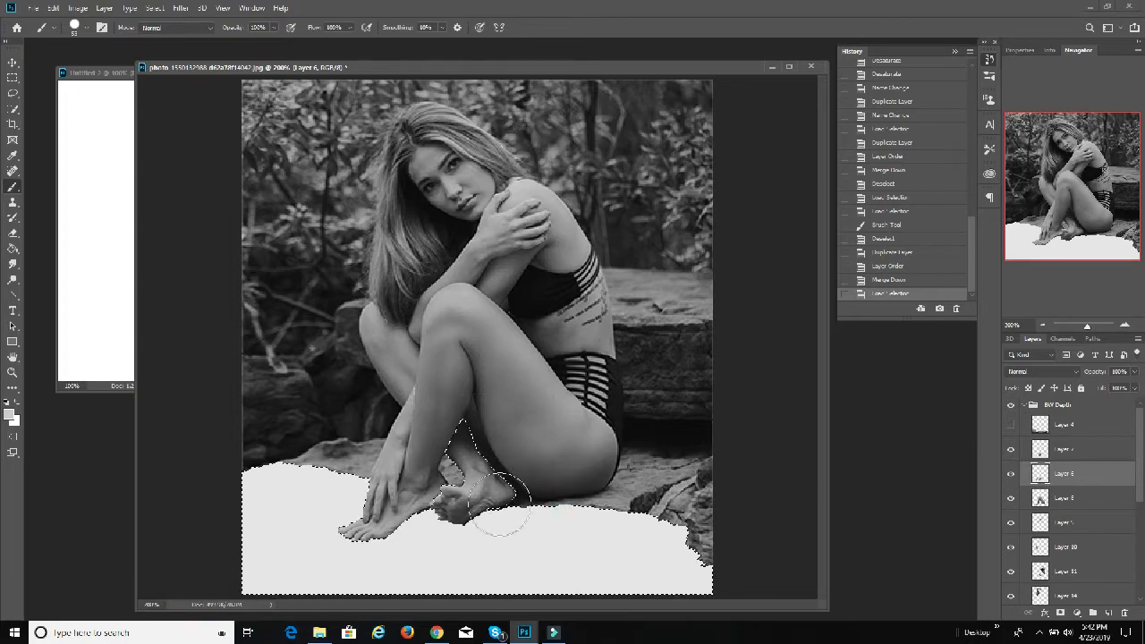
Step: Hide Layer 7 and paint its whole selected outline 80% gray on Layer 6 with the Brush
{"action": "left_click_drag", "start_coordinate": [602, 494], "coordinate": [617, 479]}
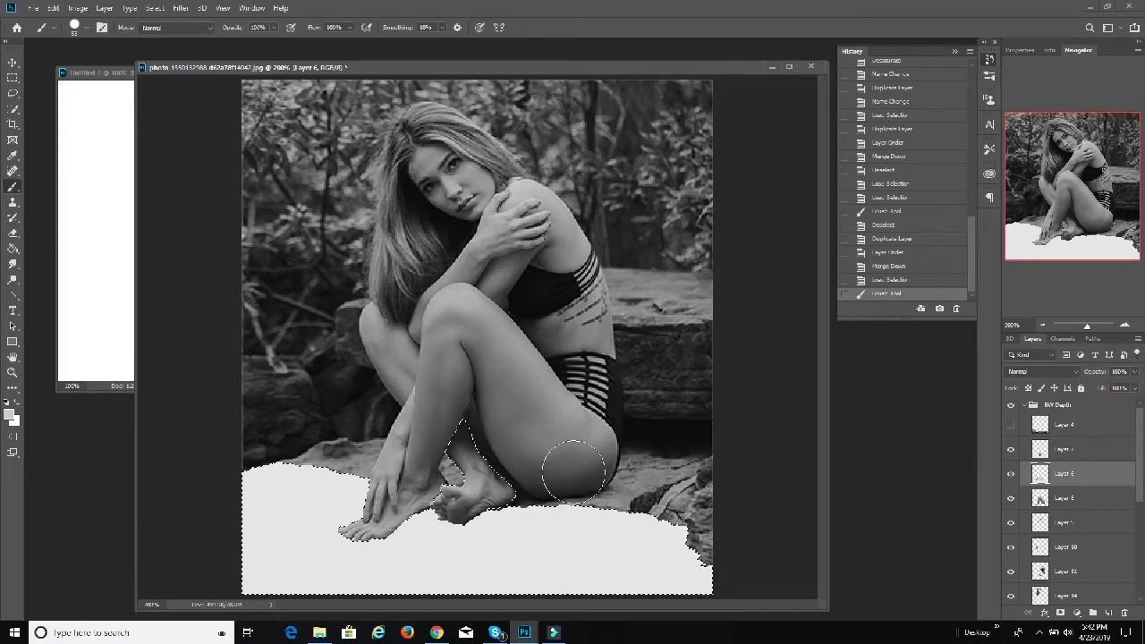
{"action": "left_click", "coordinate": [503, 505]}
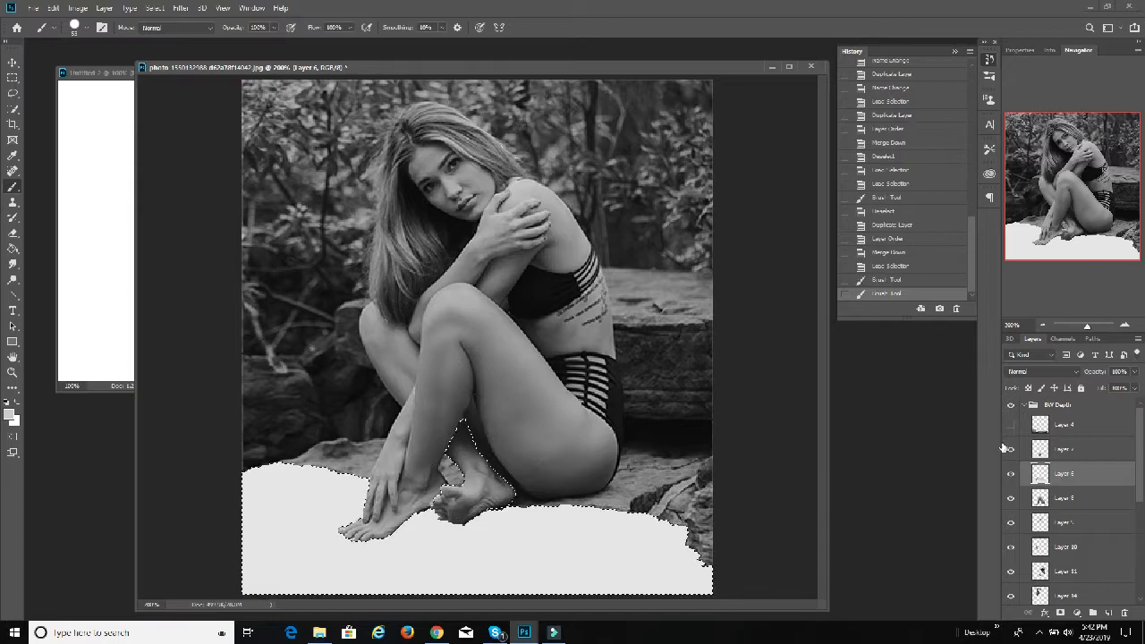
{"action": "left_click", "coordinate": [1010, 449]}
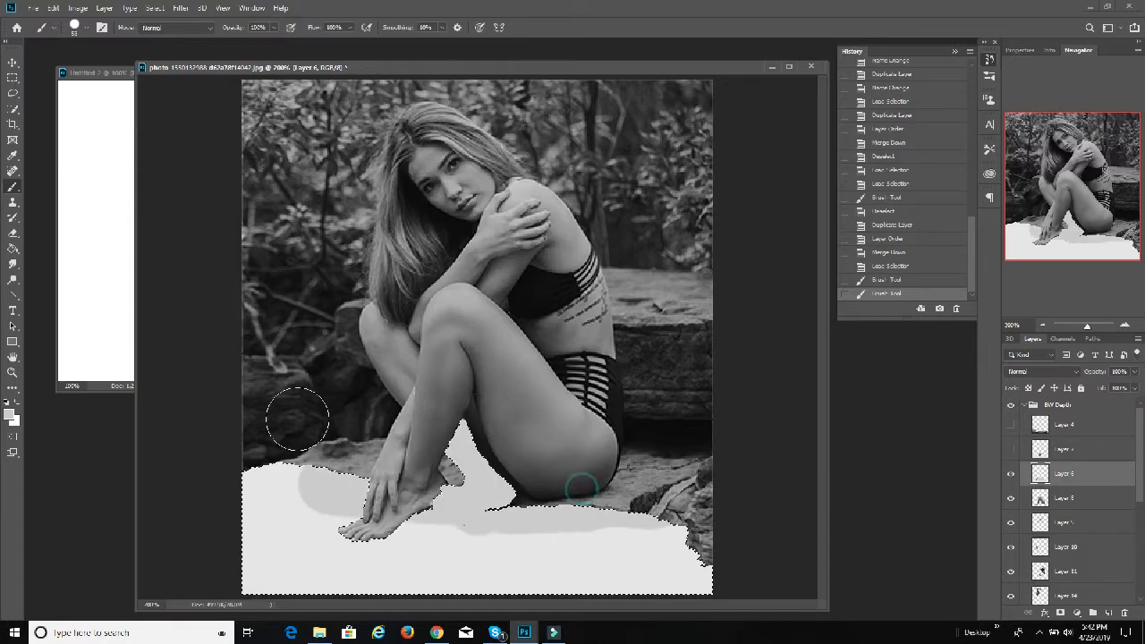
{"action": "left_click_drag", "start_coordinate": [177, 505], "coordinate": [150, 534]}
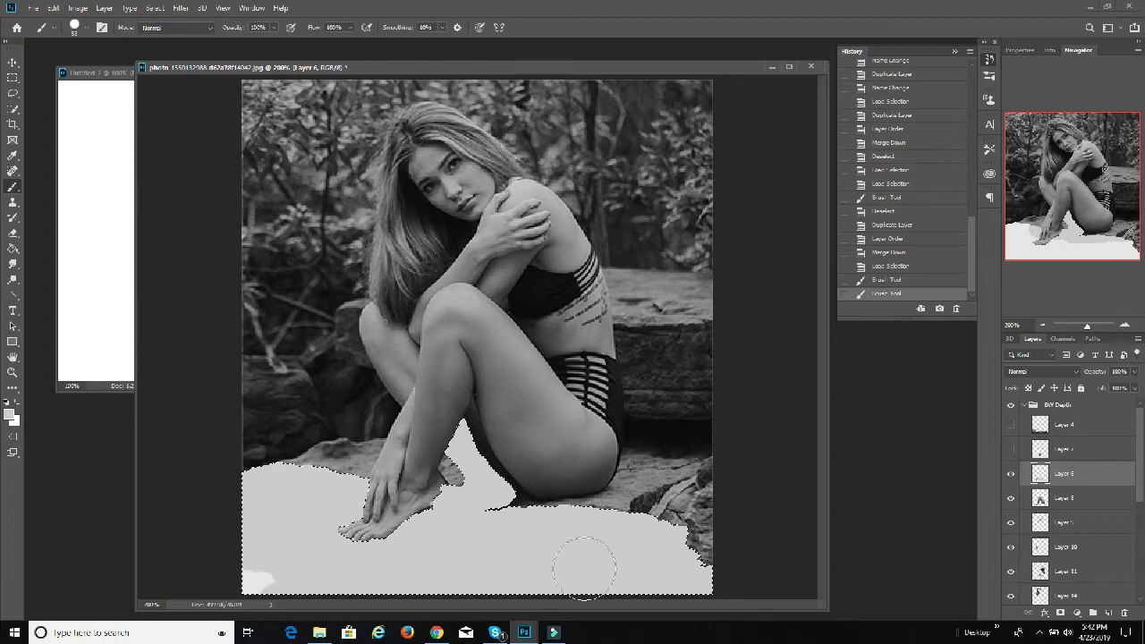
{"action": "left_click_drag", "start_coordinate": [583, 566], "coordinate": [617, 566]}
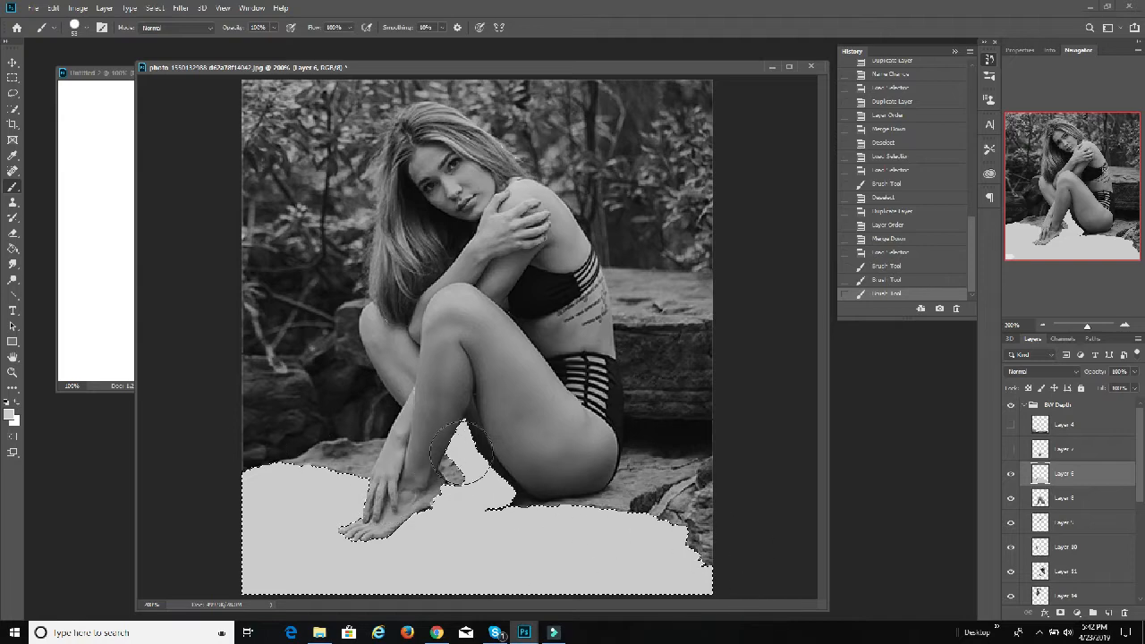
{"action": "left_click", "coordinate": [568, 568]}
{"action": "left_click", "coordinate": [544, 530]}
{"action": "left_click", "coordinate": [344, 500]}
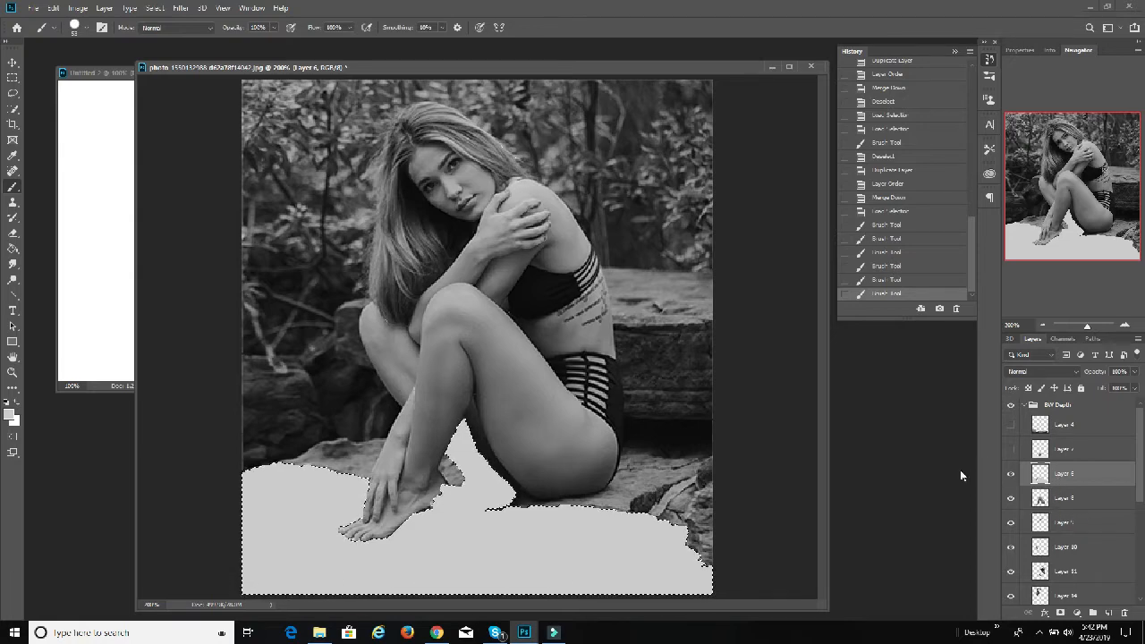
Step: Show Layer 7 again and paint the area inside Layer 4's loaded outline white on it, using white as the foreground color
{"action": "left_click", "coordinate": [15, 405]}
{"action": "left_click", "coordinate": [1009, 449]}
{"action": "left_click", "coordinate": [1056, 430]}
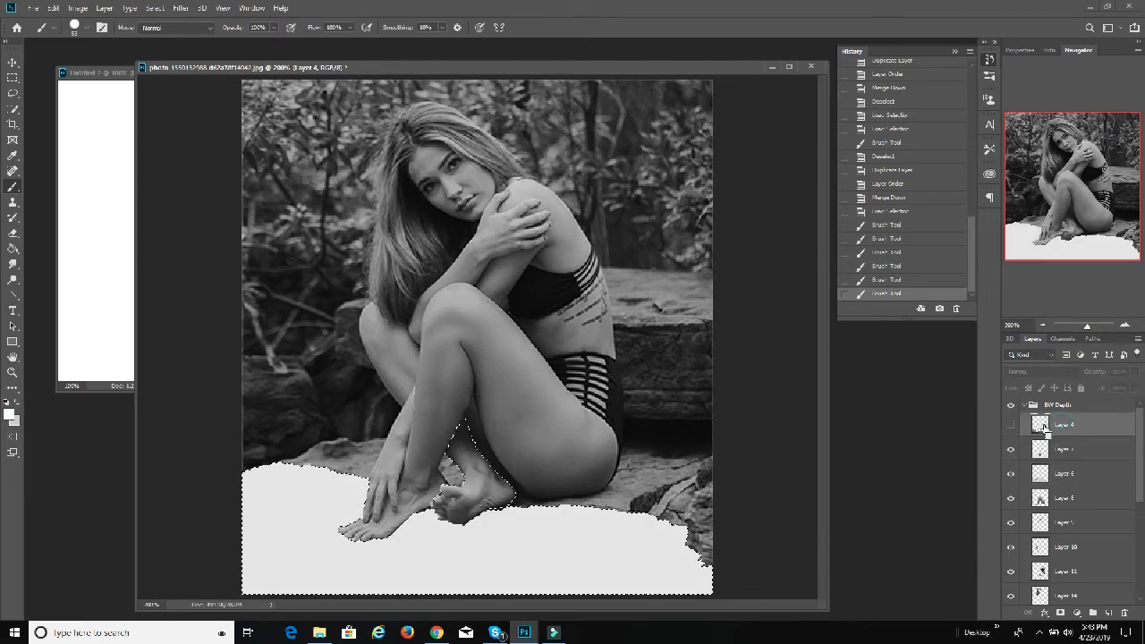
{"action": "left_click", "coordinate": [1042, 427], "text": "ctrl"}
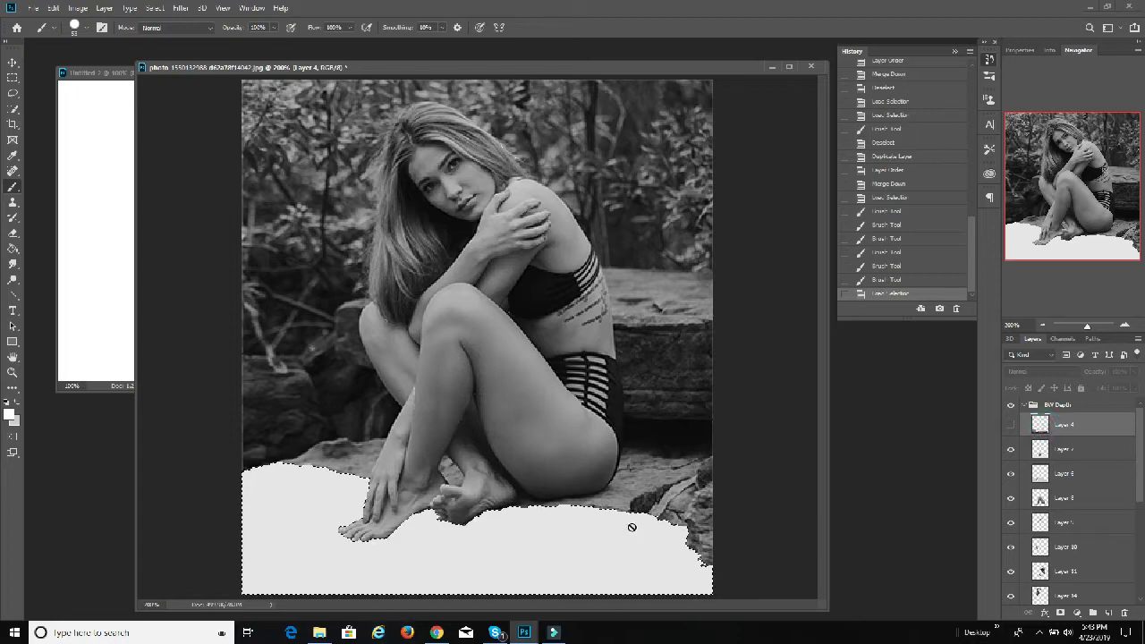
{"action": "left_click", "coordinate": [1056, 448]}
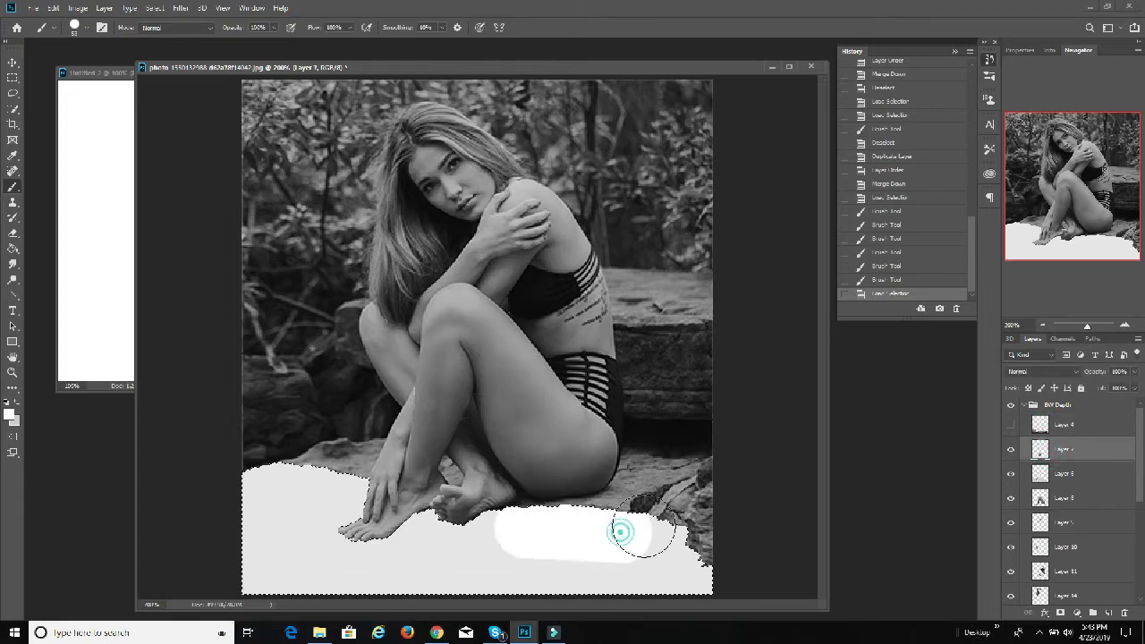
{"action": "mouse_move", "coordinate": [642, 534]}
{"action": "left_mouse_down"}
{"action": "mouse_move", "coordinate": [810, 569]}
{"action": "mouse_move", "coordinate": [725, 604]}
{"action": "mouse_move", "coordinate": [528, 586]}
{"action": "left_mouse_up"}
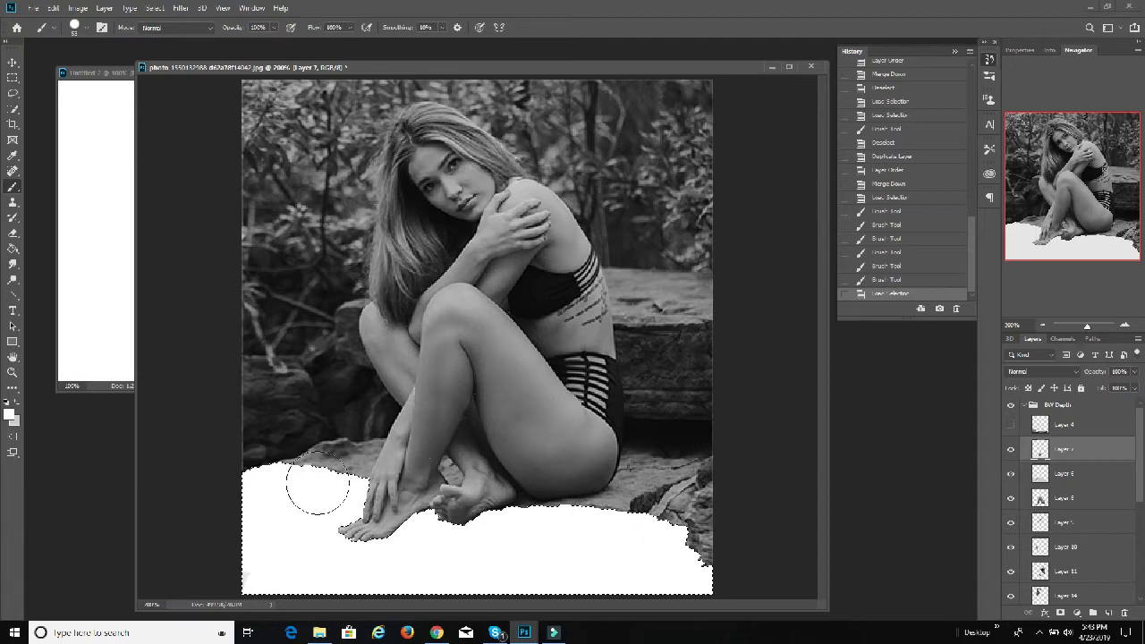
{"action": "left_click_drag", "start_coordinate": [657, 581], "coordinate": [680, 572]}
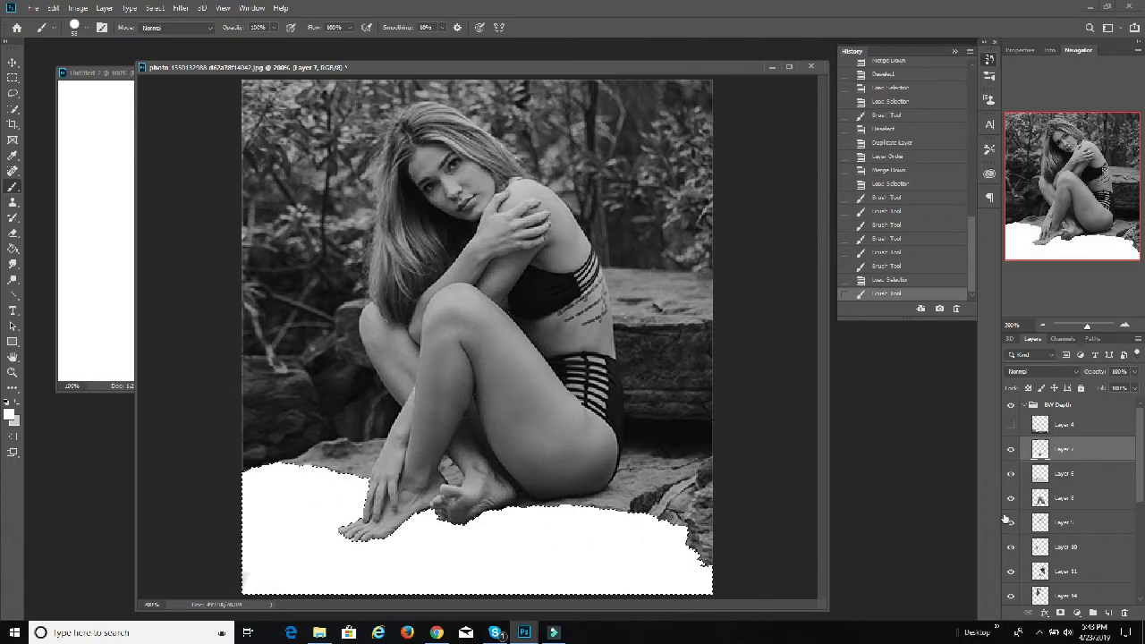
Step: Hide Layer 7, load its outline as a selection, and paint that area white on Layer 6
{"action": "left_click", "coordinate": [1010, 453]}
{"action": "left_click", "coordinate": [1047, 479]}
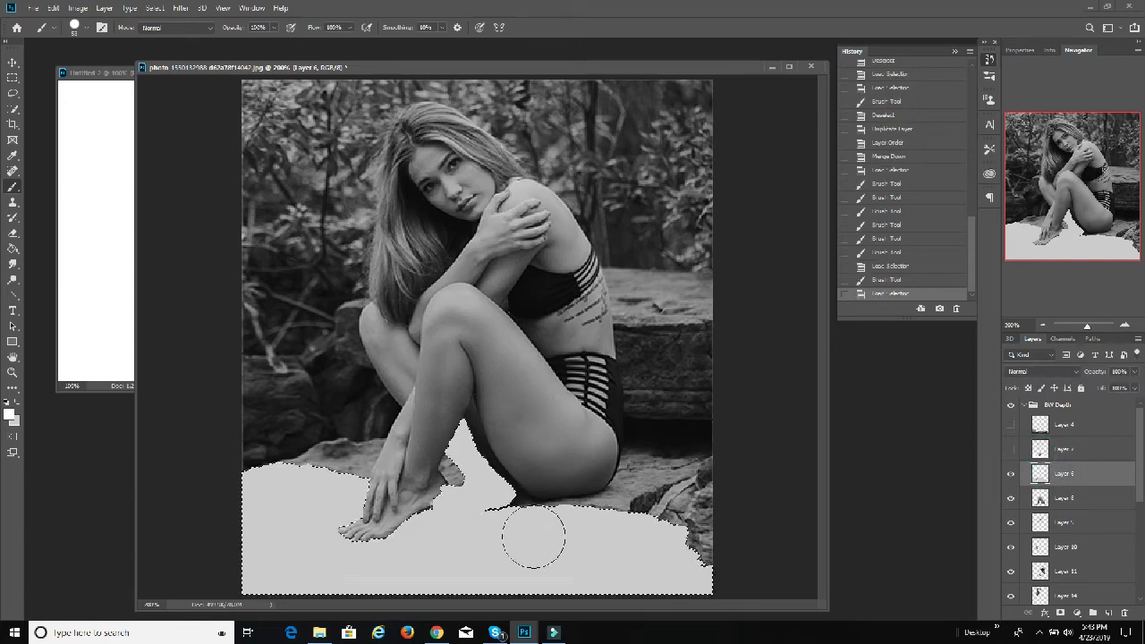
{"action": "left_click_drag", "start_coordinate": [332, 497], "coordinate": [338, 502]}
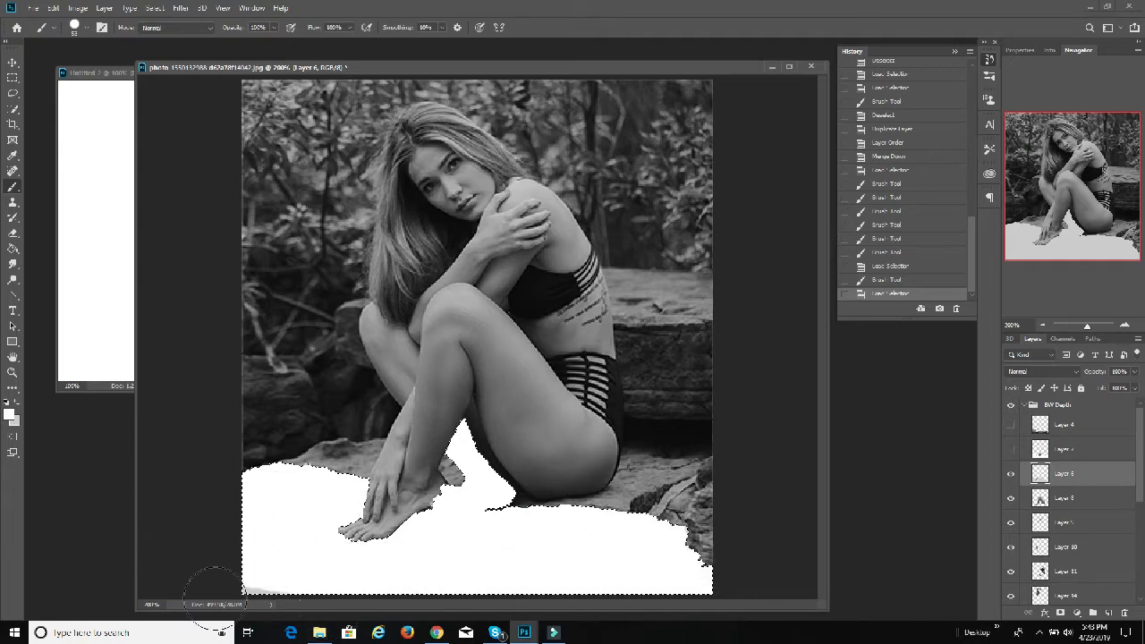
{"action": "left_click_drag", "start_coordinate": [476, 579], "coordinate": [501, 581]}
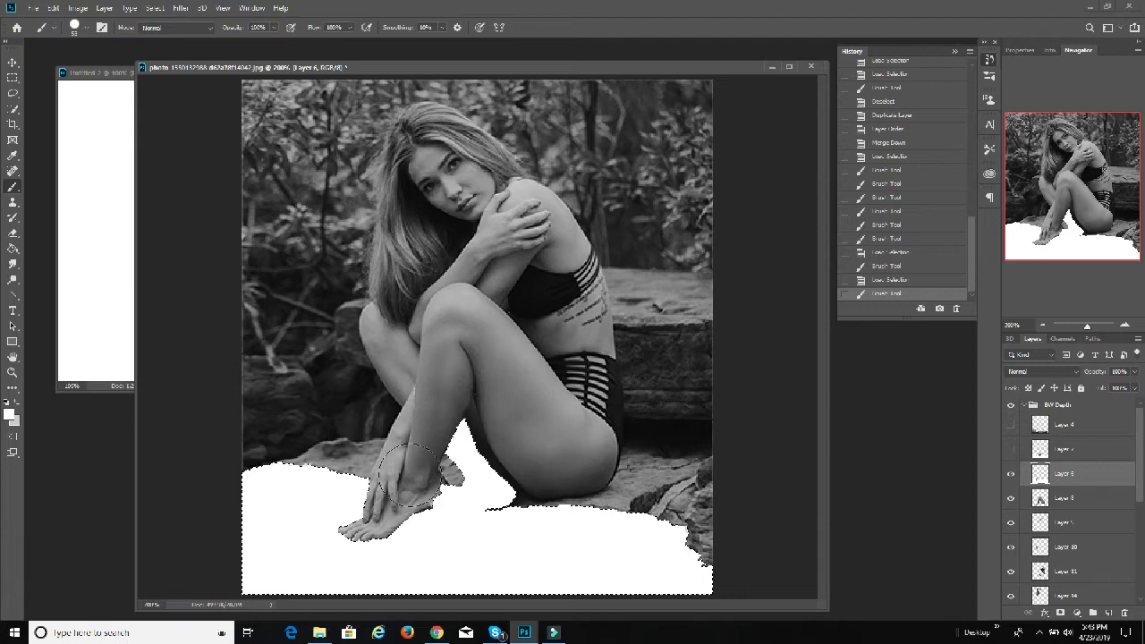
{"action": "left_click_drag", "start_coordinate": [672, 577], "coordinate": [684, 571]}
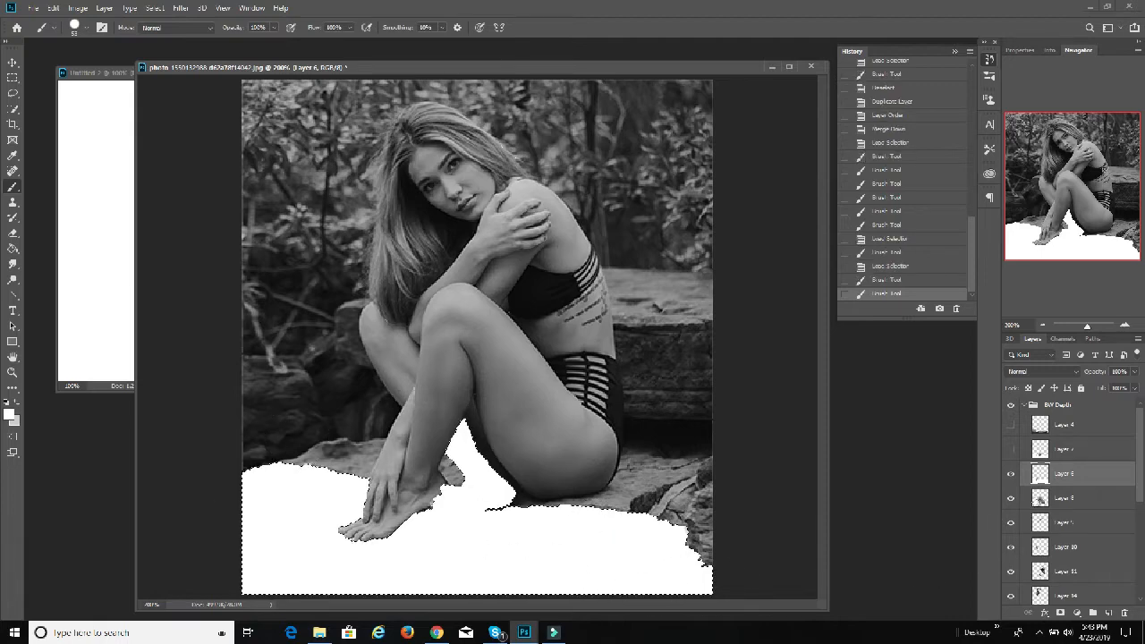
Step: Examine what Layers 6 and 8 contain by switching each layer's visibility off and on
{"action": "left_click", "coordinate": [1010, 473]}
{"action": "left_click", "coordinate": [1046, 498]}
{"action": "left_click", "coordinate": [1011, 498]}
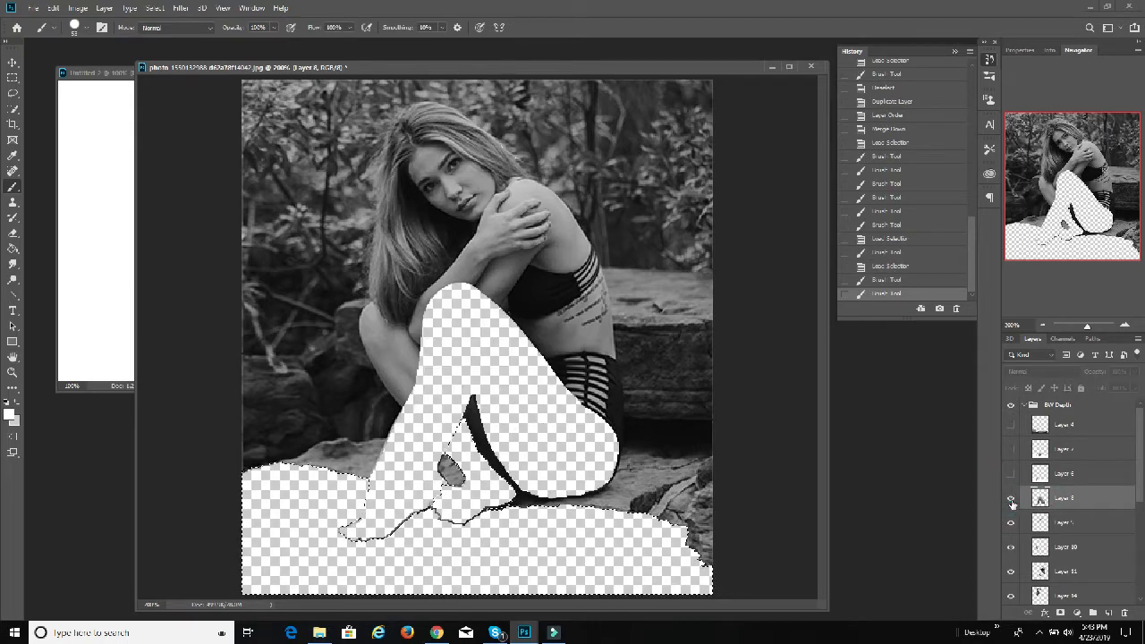
{"action": "left_click", "coordinate": [1010, 498]}
{"action": "left_click", "coordinate": [1055, 474]}
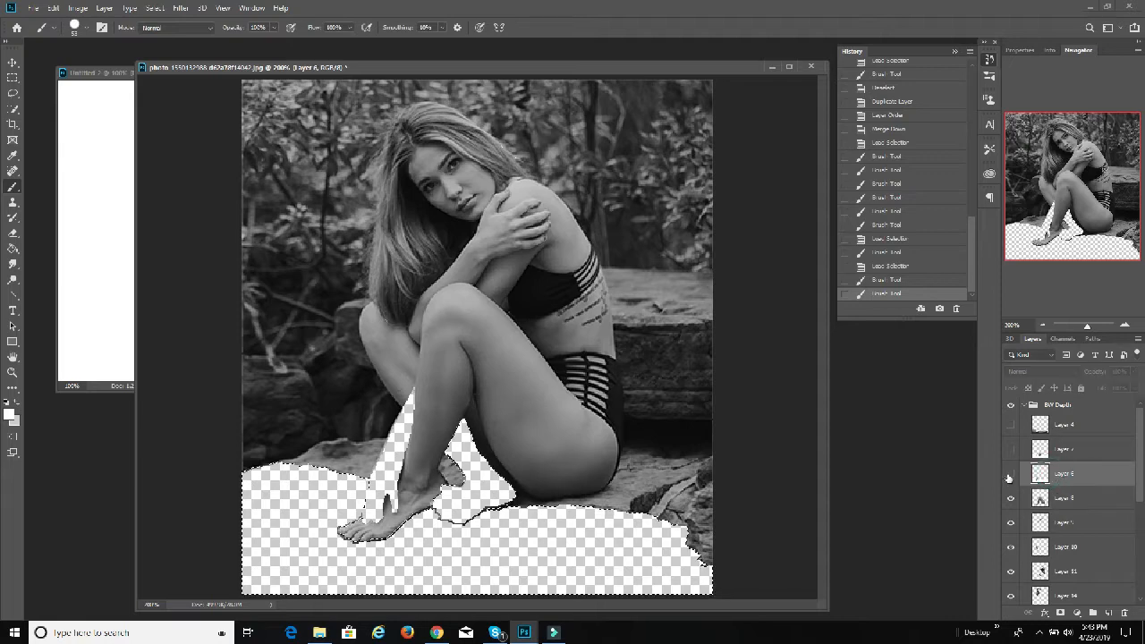
{"action": "left_click", "coordinate": [1010, 473]}
Step: Duplicate Layer 6, place the copy directly beneath it, and merge the copy down into Layer 8
{"action": "right_click", "coordinate": [1057, 475]}
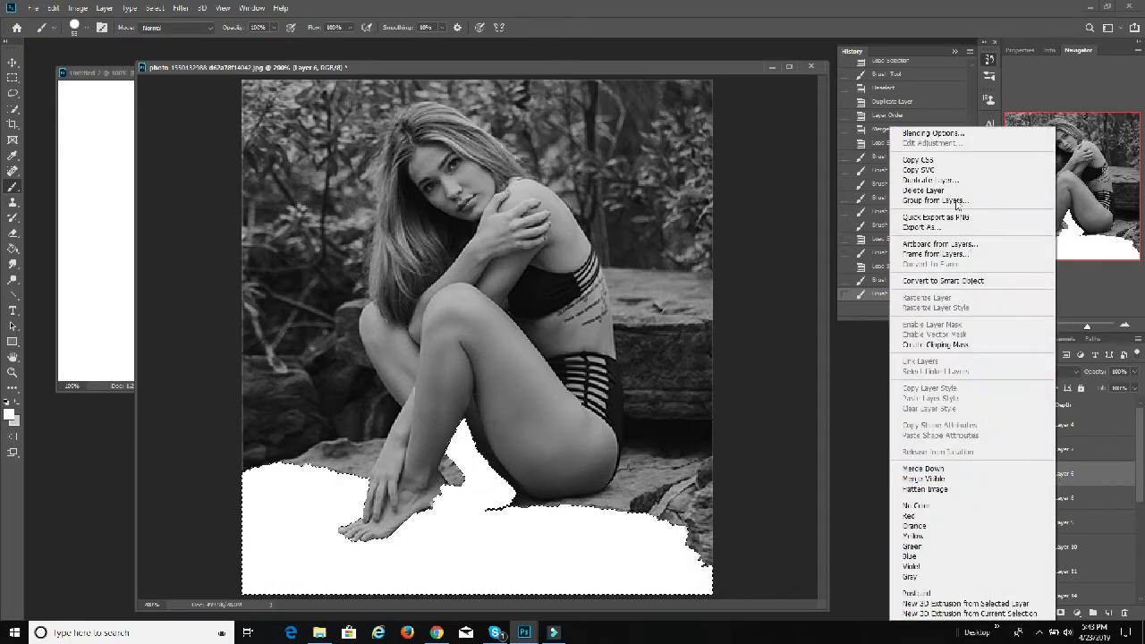
{"action": "left_click", "coordinate": [930, 179]}
{"action": "left_click", "coordinate": [667, 197]}
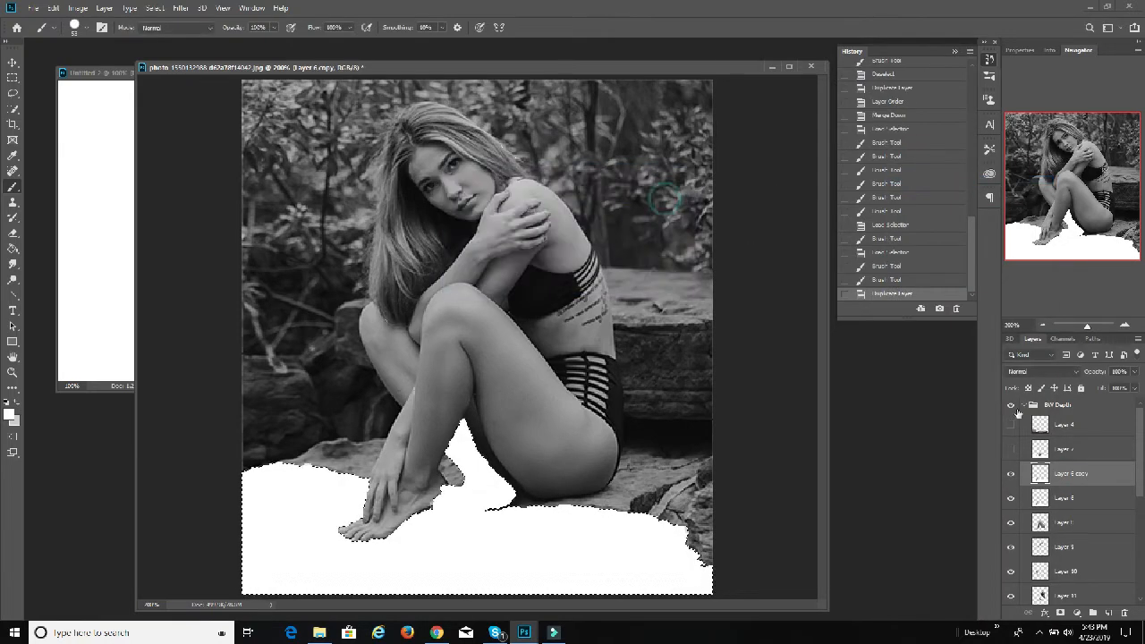
{"action": "left_click_drag", "start_coordinate": [1071, 478], "coordinate": [1068, 518]}
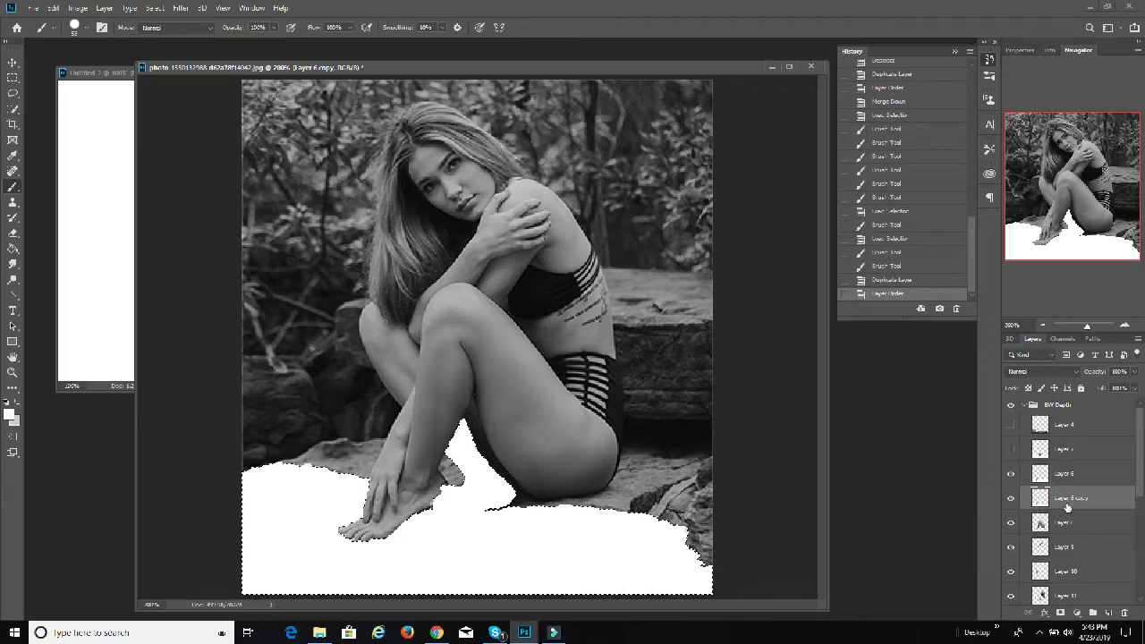
{"action": "key", "text": "ctrl+e"}
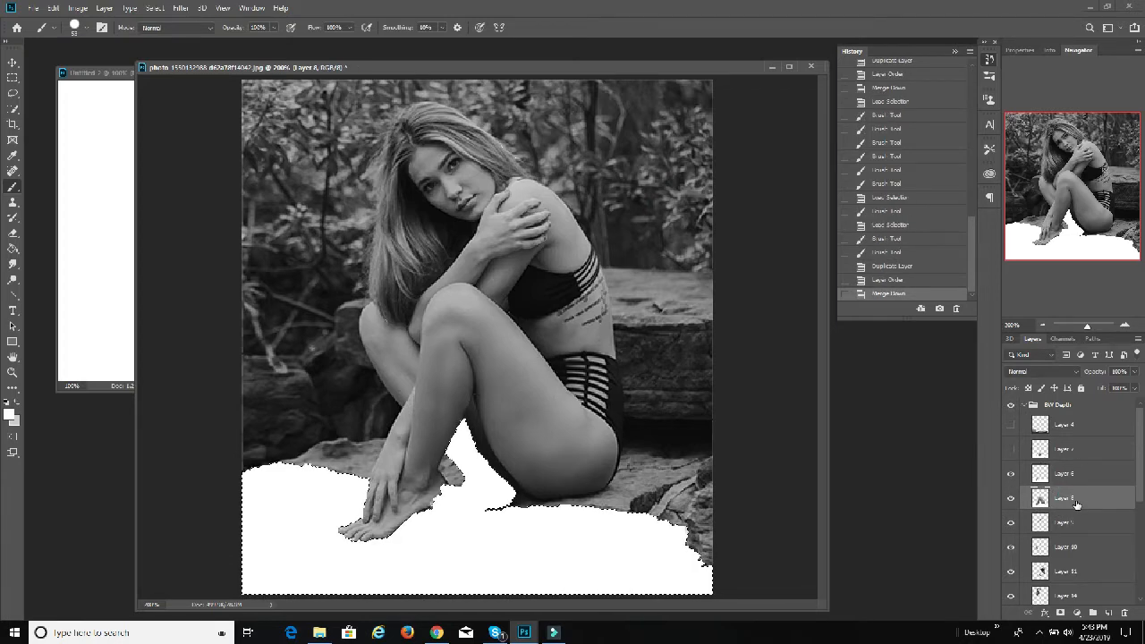
Step: Hide Layer 6, load its outline as a selection, and paint that area white on Layer 8
{"action": "left_click", "coordinate": [1010, 477]}
{"action": "left_click", "coordinate": [1040, 496], "text": "ctrl"}
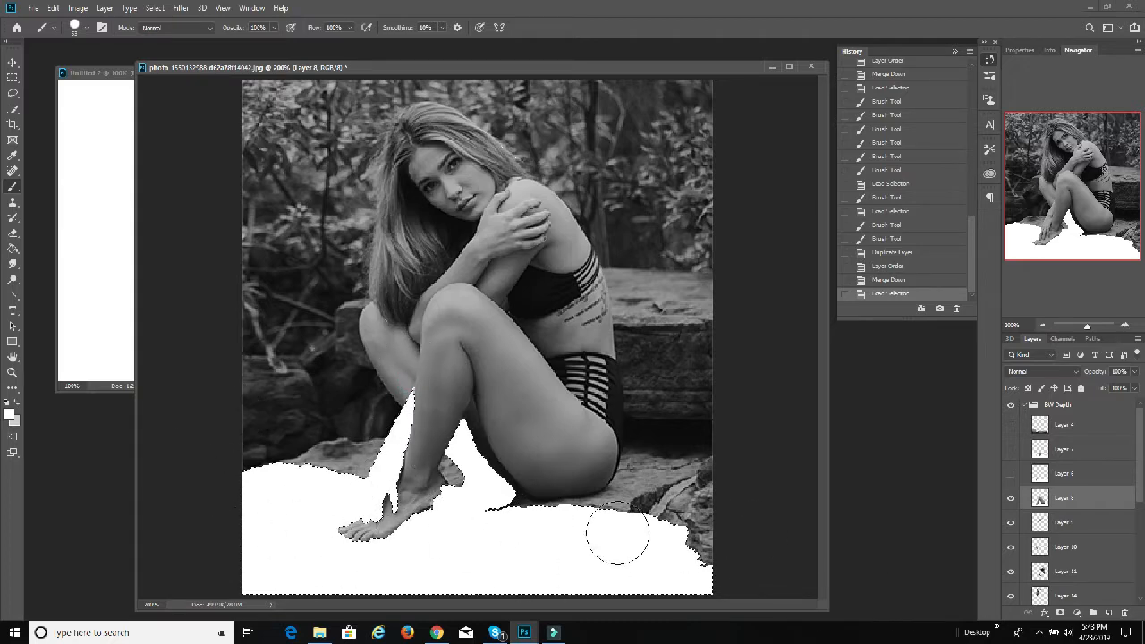
{"action": "mouse_move", "coordinate": [635, 546]}
{"action": "left_mouse_down"}
{"action": "mouse_move", "coordinate": [608, 481]}
{"action": "mouse_move", "coordinate": [513, 519]}
{"action": "left_mouse_up"}
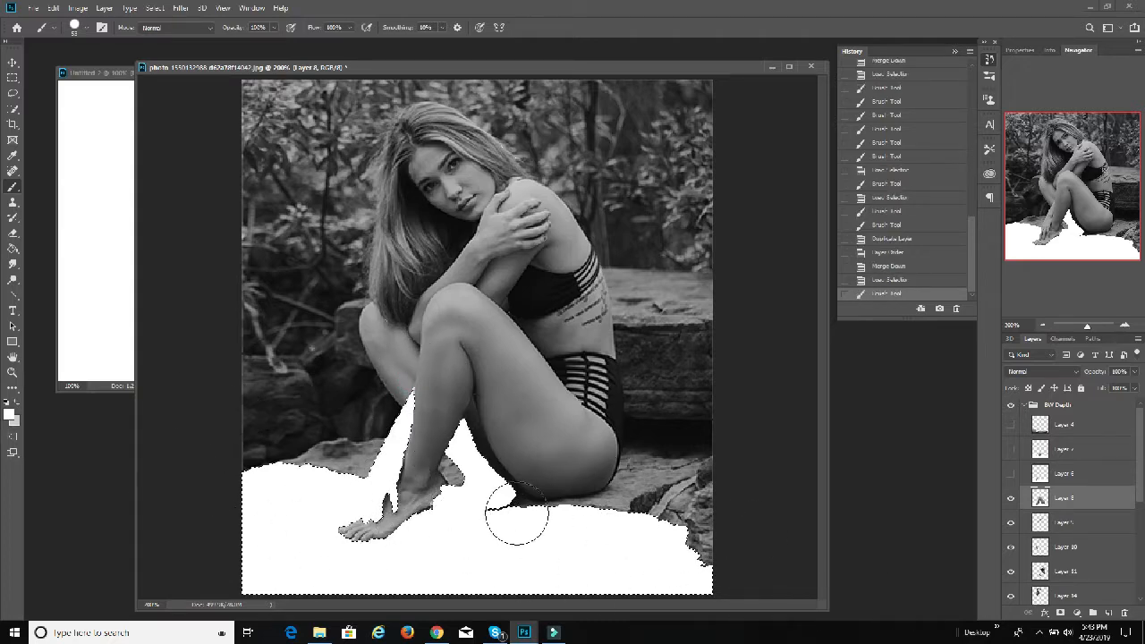
Step: Duplicate Layer 8, place the copy directly beneath it, hide the original, and merge the copy down into Layer 9
{"action": "right_click", "coordinate": [1079, 499]}
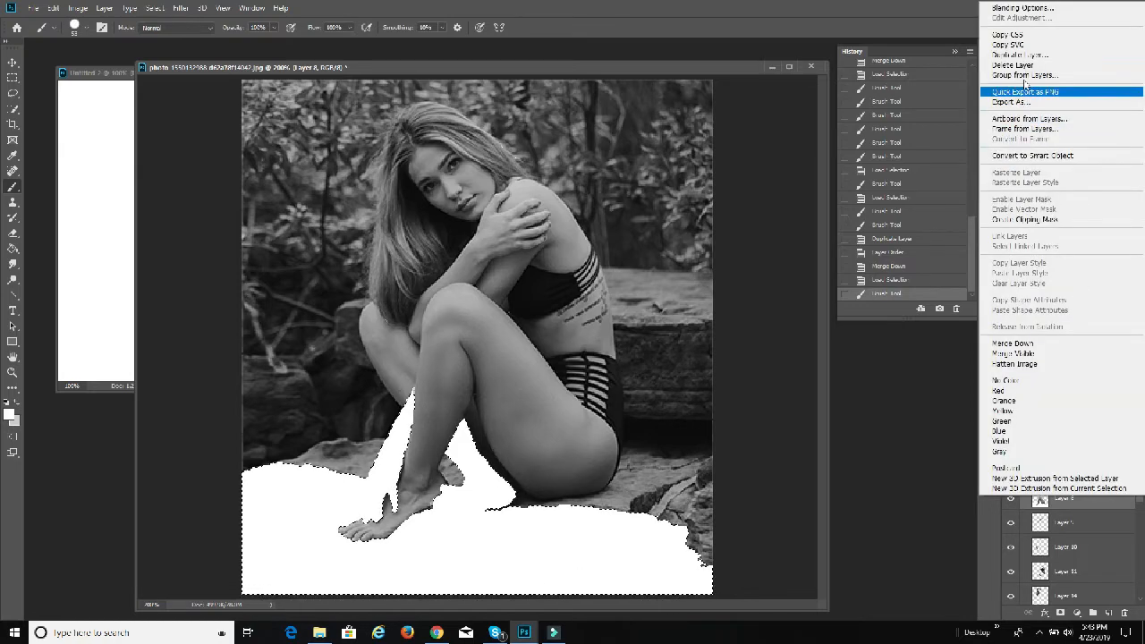
{"action": "left_click", "coordinate": [1012, 54]}
{"action": "left_click", "coordinate": [671, 197]}
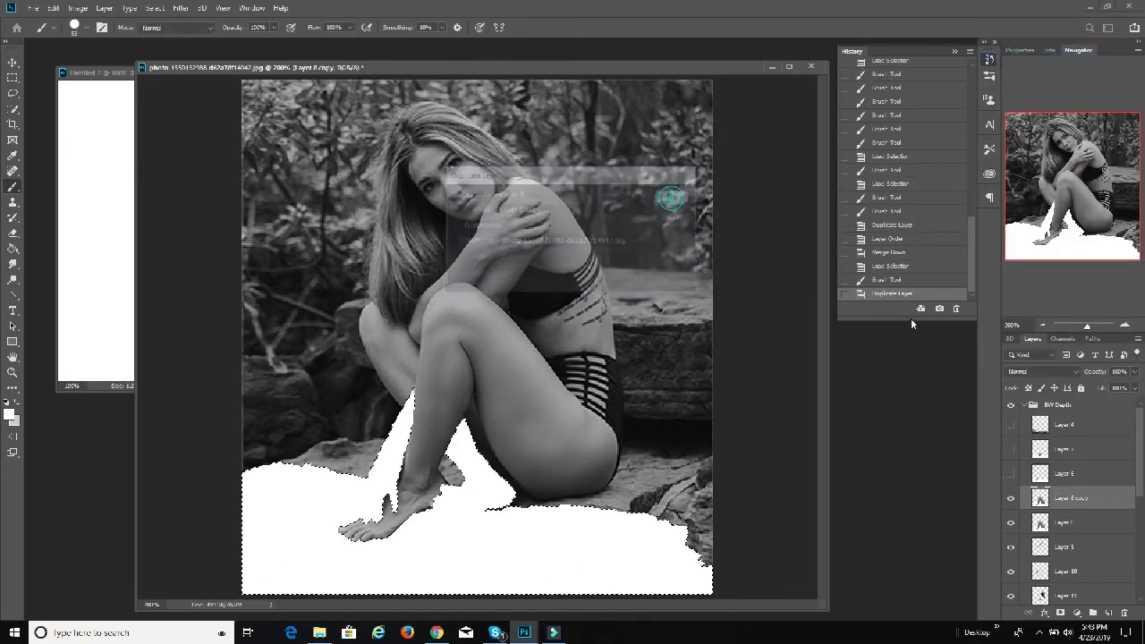
{"action": "left_click_drag", "start_coordinate": [1082, 499], "coordinate": [1067, 534]}
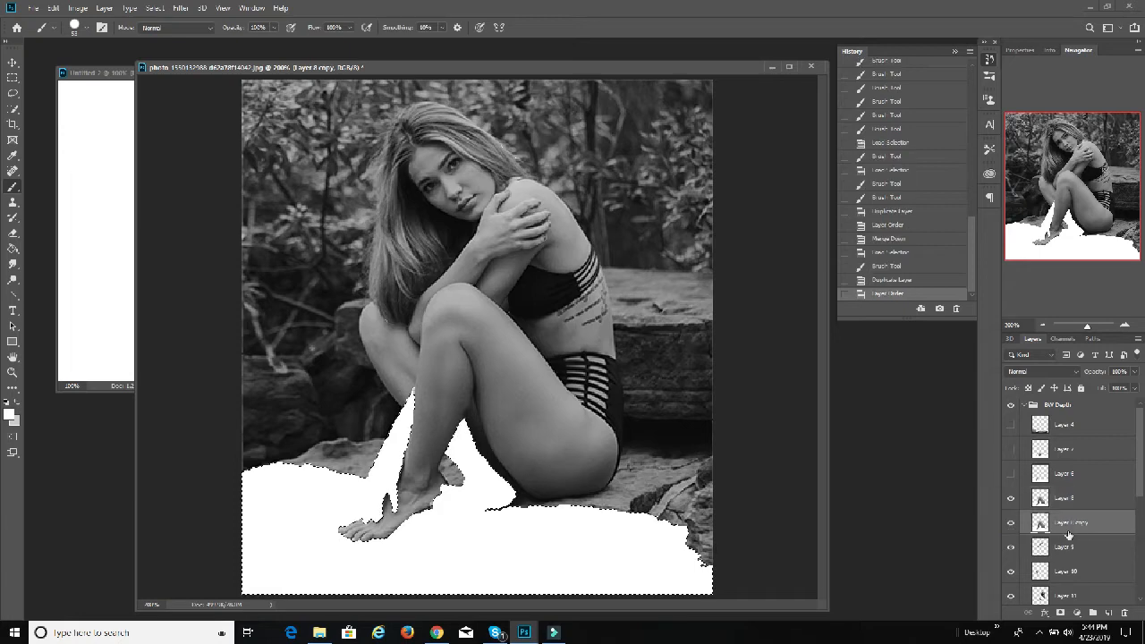
{"action": "left_click", "coordinate": [1011, 499]}
{"action": "key", "text": "ctrl+e"}
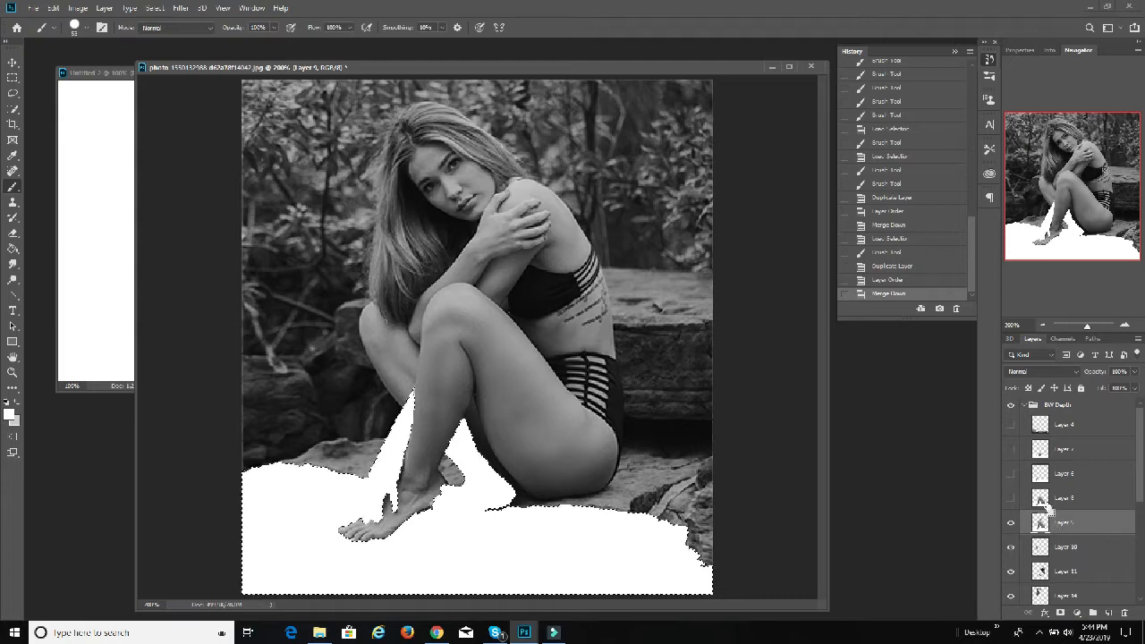
Step: Load the outline of Layer 8 as a selection and paint that area white on Layer 9
{"action": "left_click", "coordinate": [1043, 501], "text": "ctrl"}
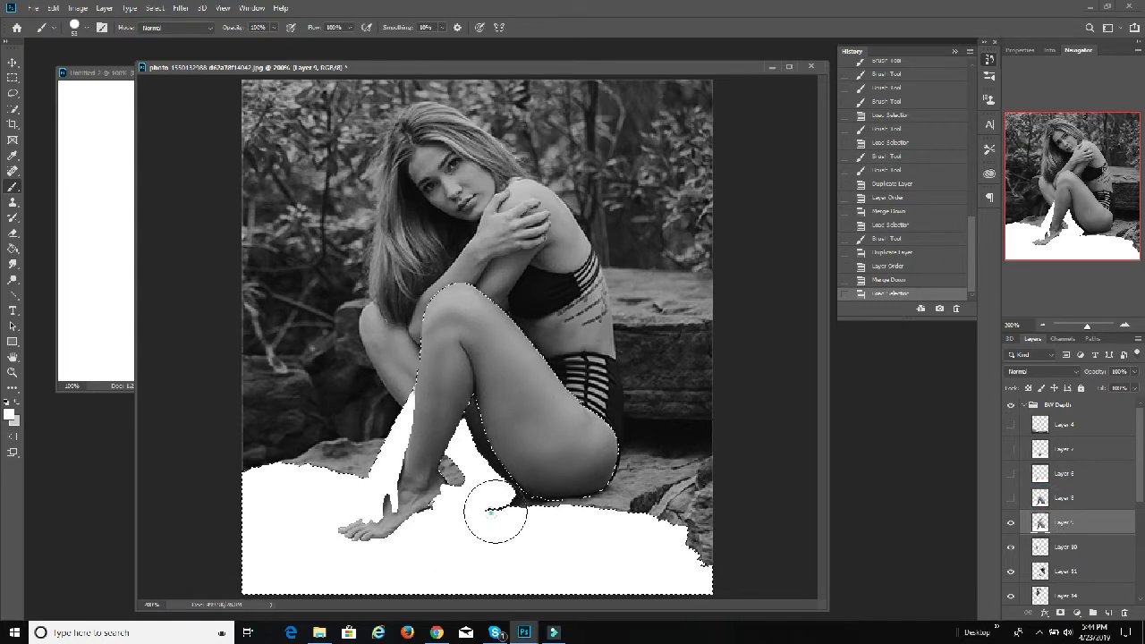
{"action": "mouse_move", "coordinate": [494, 512]}
{"action": "left_mouse_down"}
{"action": "mouse_move", "coordinate": [643, 451]}
{"action": "mouse_move", "coordinate": [617, 439]}
{"action": "mouse_move", "coordinate": [614, 423]}
{"action": "mouse_move", "coordinate": [598, 491]}
{"action": "mouse_move", "coordinate": [653, 490]}
{"action": "mouse_move", "coordinate": [569, 505]}
{"action": "mouse_move", "coordinate": [606, 543]}
{"action": "mouse_move", "coordinate": [603, 481]}
{"action": "mouse_move", "coordinate": [738, 440]}
{"action": "mouse_move", "coordinate": [720, 421]}
{"action": "mouse_move", "coordinate": [705, 334]}
{"action": "mouse_move", "coordinate": [665, 321]}
{"action": "mouse_move", "coordinate": [700, 309]}
{"action": "mouse_move", "coordinate": [702, 417]}
{"action": "mouse_move", "coordinate": [772, 505]}
{"action": "mouse_move", "coordinate": [814, 604]}
{"action": "left_mouse_up"}
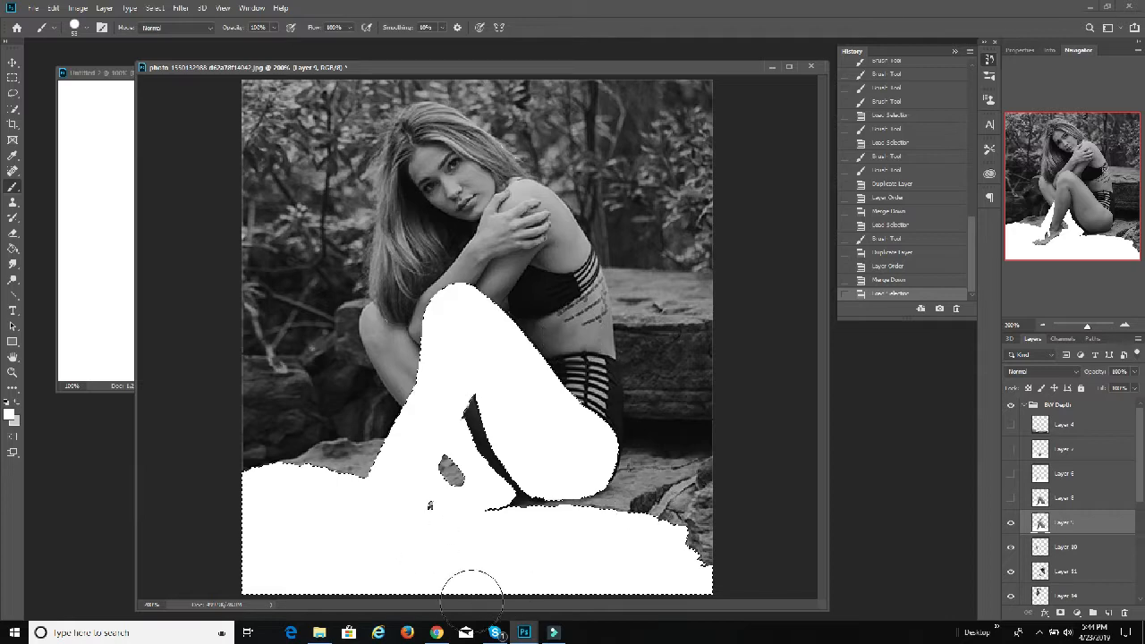
{"action": "mouse_move", "coordinate": [330, 441]}
{"action": "left_mouse_down"}
{"action": "mouse_move", "coordinate": [315, 345]}
{"action": "mouse_move", "coordinate": [263, 564]}
{"action": "mouse_move", "coordinate": [572, 547]}
{"action": "left_mouse_up"}
Step: Duplicate Layer 9, place the copy directly beneath it, and merge the copy down into Layer 10
{"action": "right_click", "coordinate": [1084, 524]}
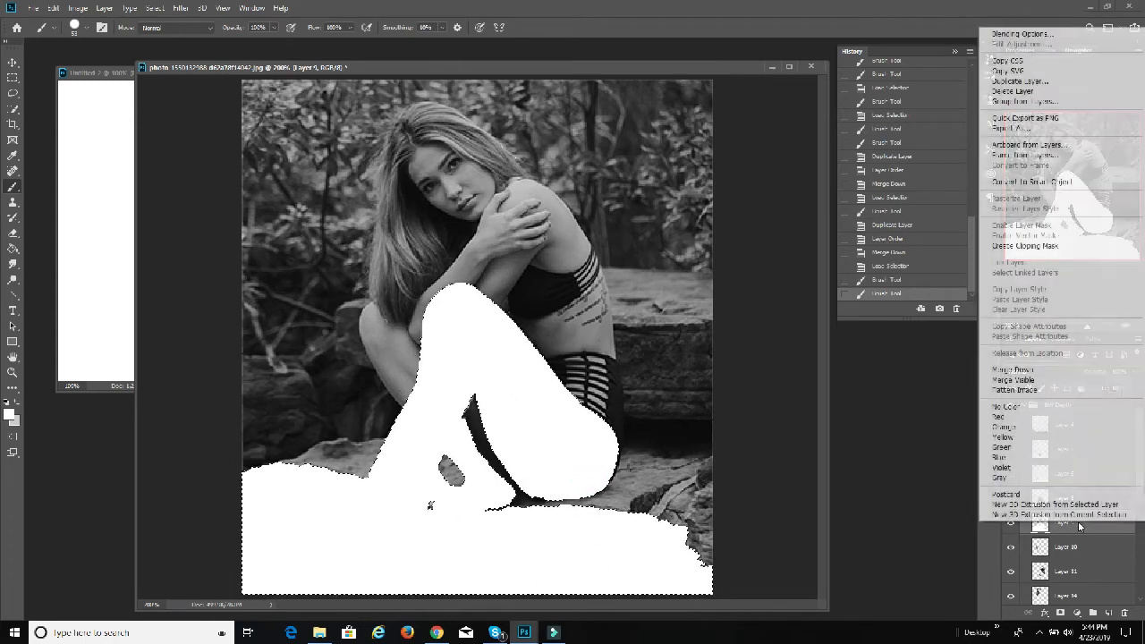
{"action": "left_click", "coordinate": [1022, 81]}
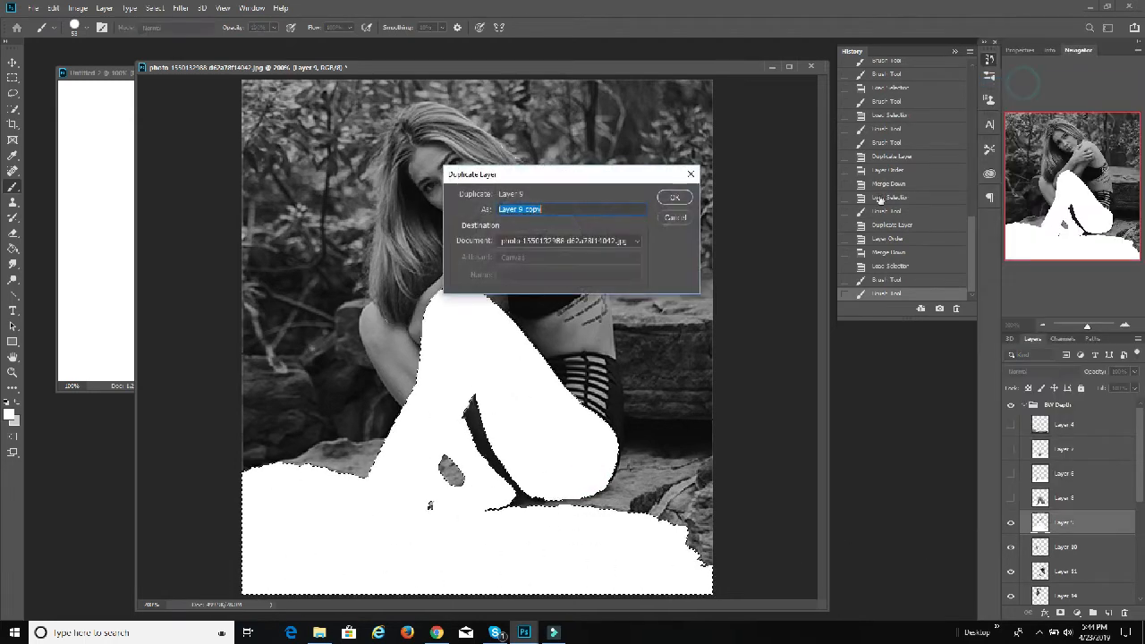
{"action": "left_click", "coordinate": [677, 197]}
{"action": "left_click_drag", "start_coordinate": [1080, 518], "coordinate": [1073, 554]}
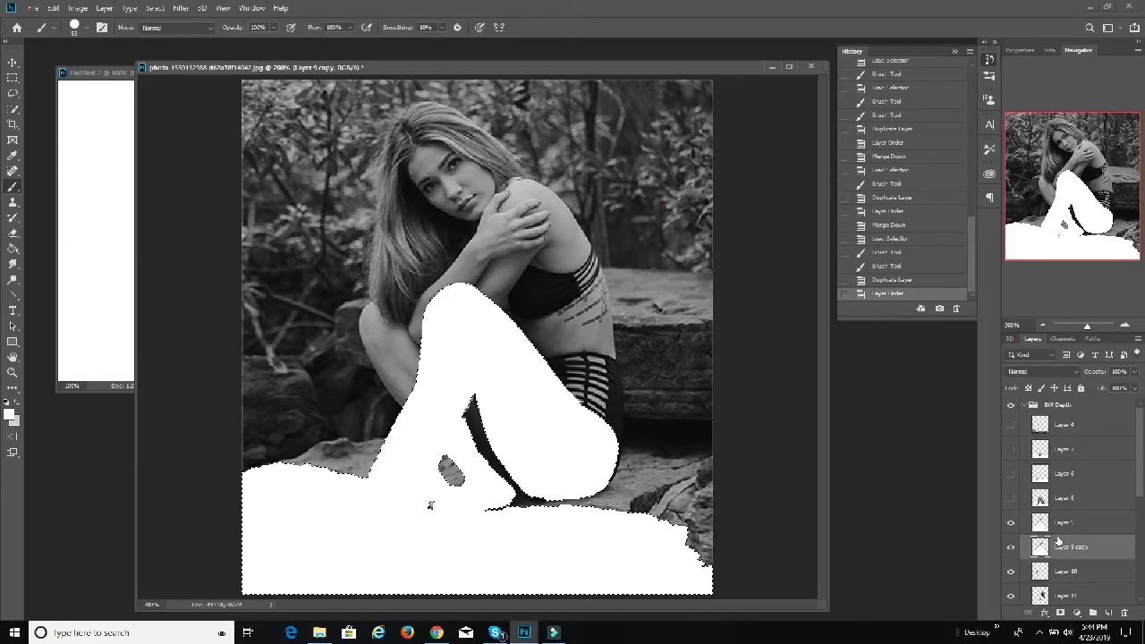
{"action": "key", "text": "ctrl+e"}
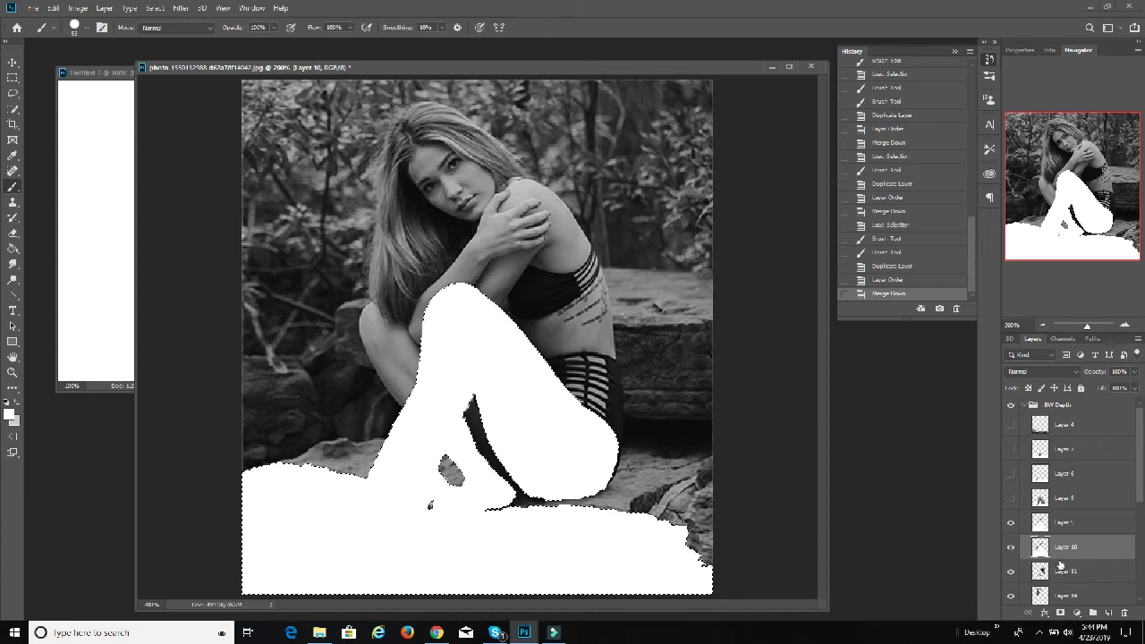
Step: Hide Layer 9, load its outline as a selection, and paint that area white on Layer 10
{"action": "left_click", "coordinate": [1010, 523]}
{"action": "left_click", "coordinate": [1040, 523], "text": "ctrl"}
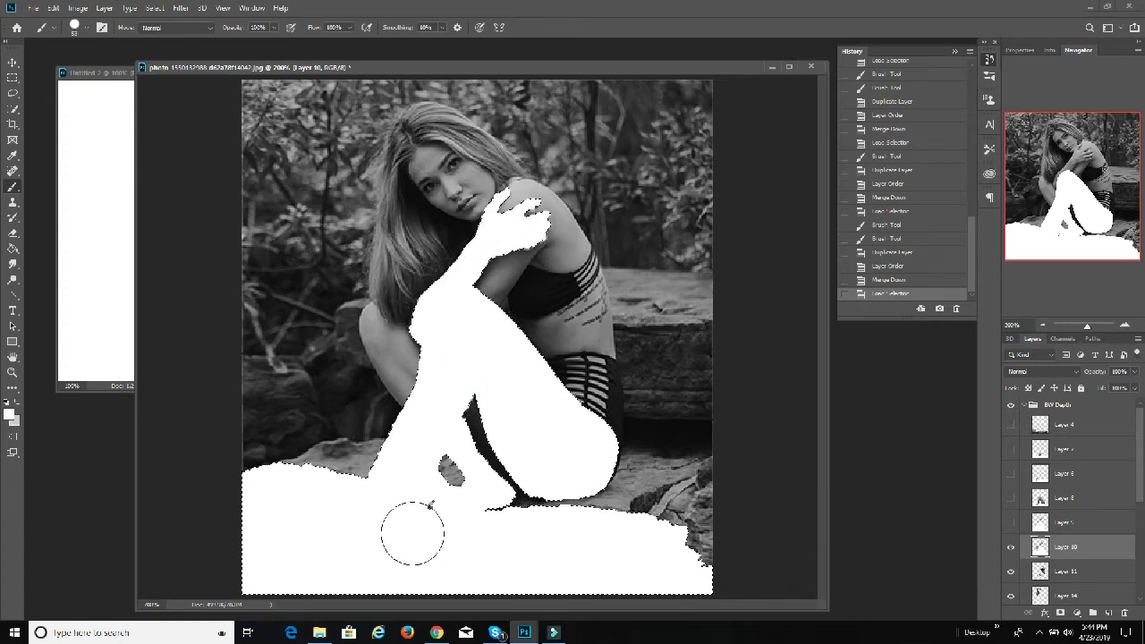
{"action": "mouse_move", "coordinate": [412, 533]}
{"action": "left_mouse_down"}
{"action": "mouse_move", "coordinate": [549, 581]}
{"action": "mouse_move", "coordinate": [667, 577]}
{"action": "left_mouse_up"}
Step: Duplicate Layer 10, place the copy directly beneath it, hide the original, and merge the copy down into Layer 11
{"action": "right_click", "coordinate": [1072, 545]}
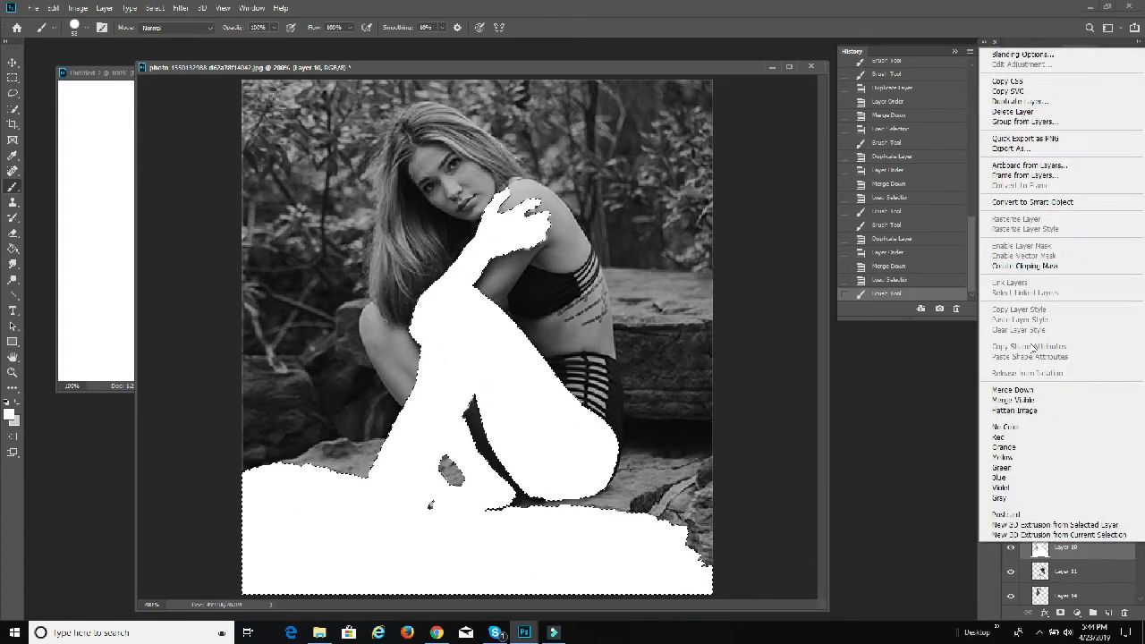
{"action": "left_click", "coordinate": [1019, 103]}
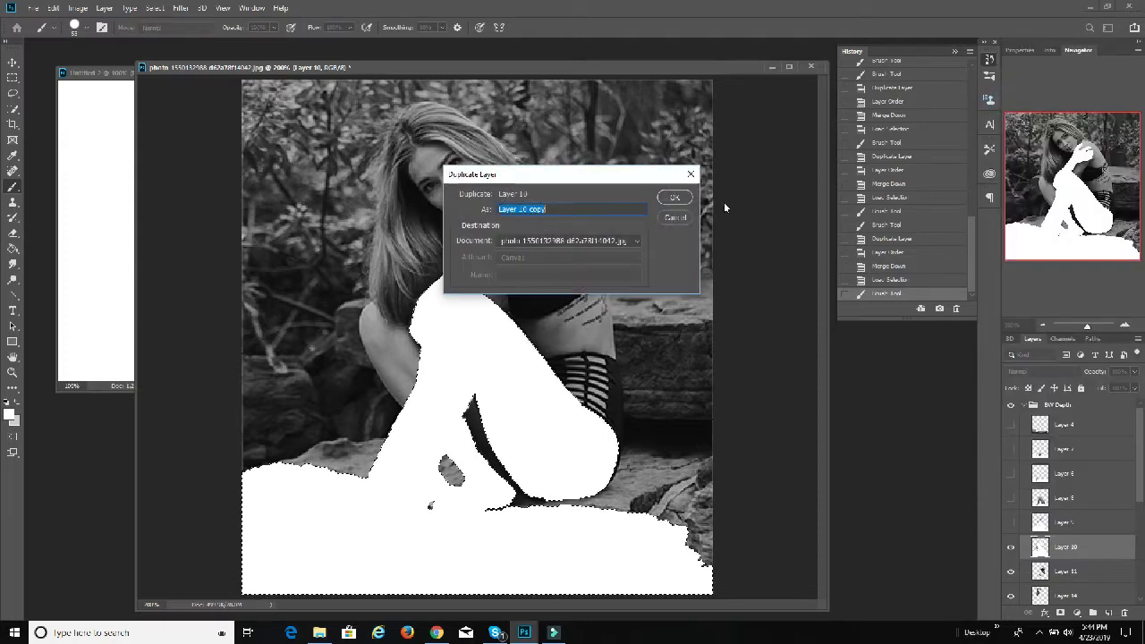
{"action": "left_click", "coordinate": [674, 197]}
{"action": "left_click_drag", "start_coordinate": [1080, 552], "coordinate": [1078, 583]}
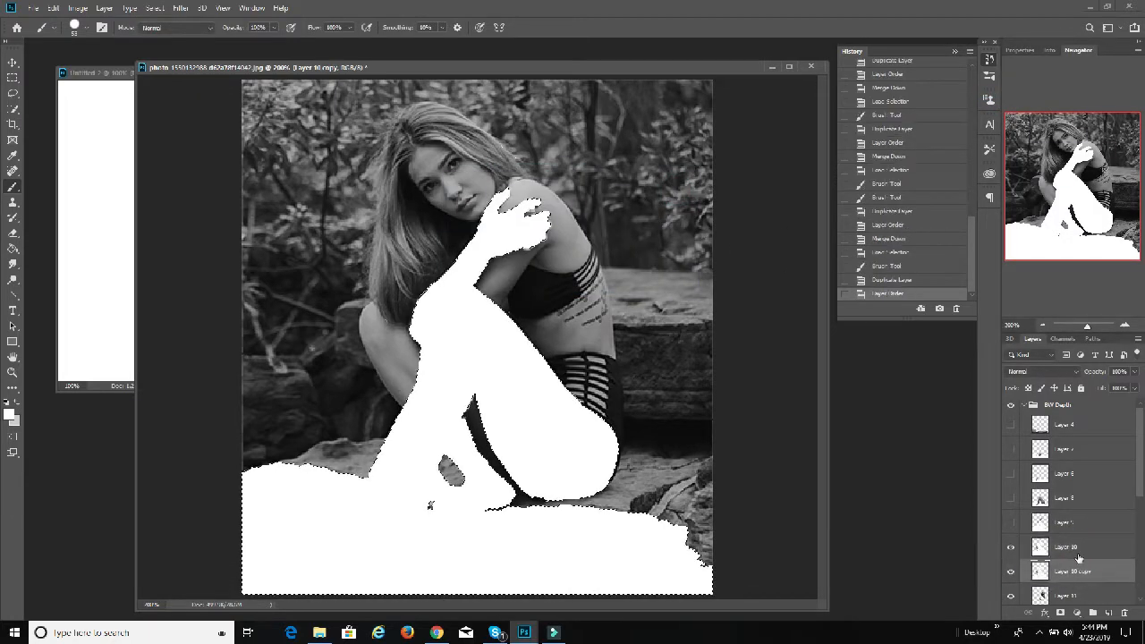
{"action": "scroll", "coordinate": [1073, 537], "scroll_direction": "down", "scroll_amount": 3}
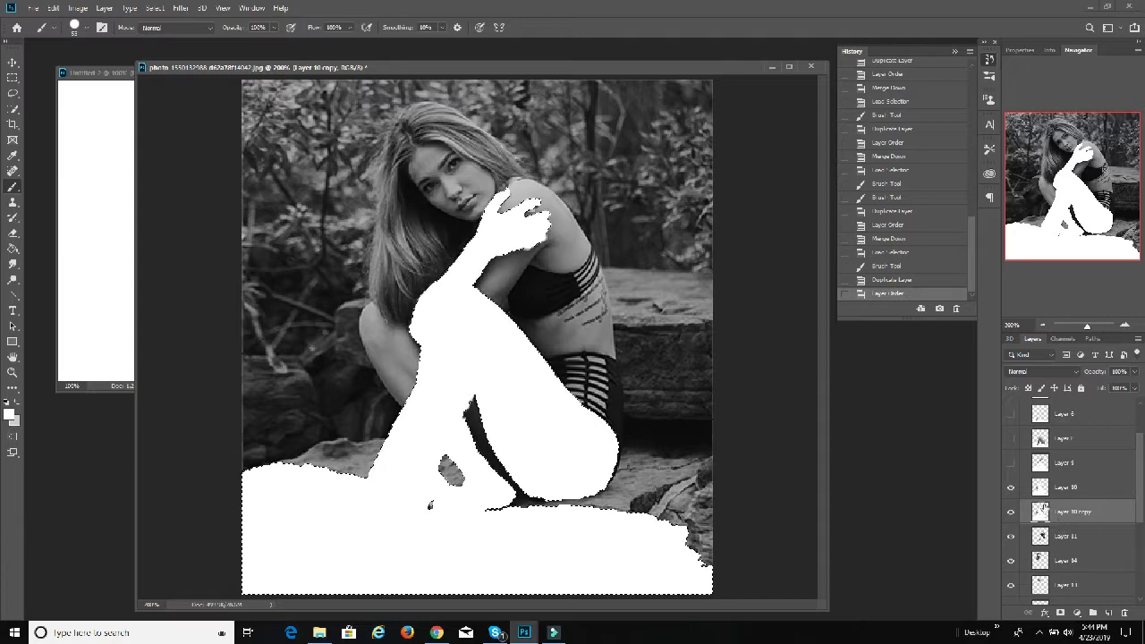
{"action": "left_click", "coordinate": [1010, 486]}
{"action": "key", "text": "ctrl+e"}
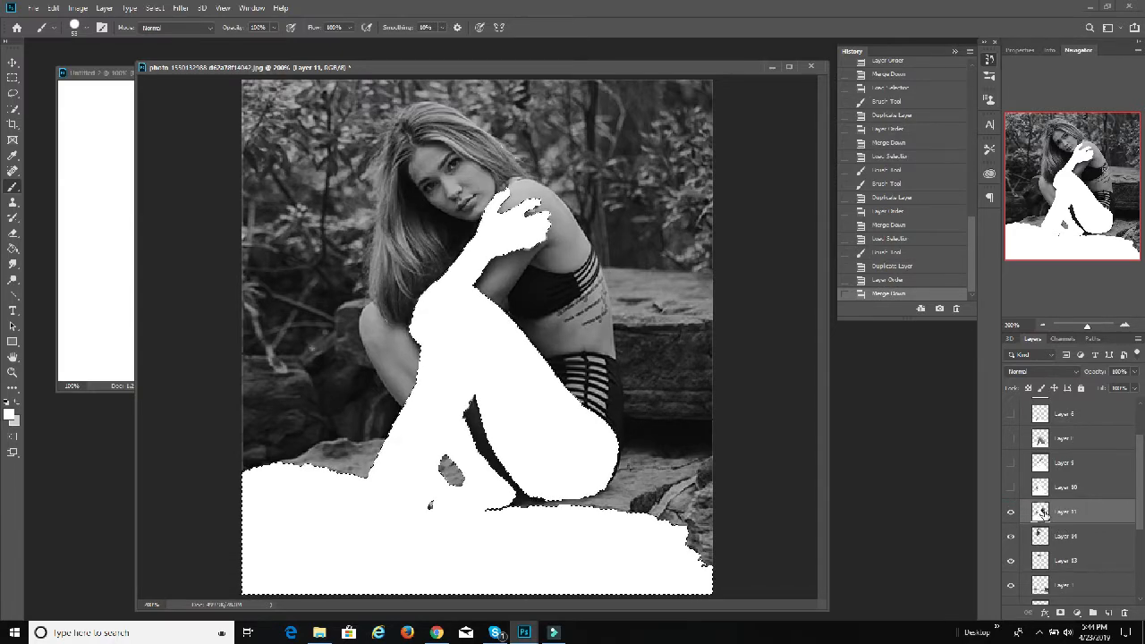
Step: Load the outline of Layer 10 as a selection and paint that area white on Layer 11
{"action": "left_click", "coordinate": [1039, 511], "text": "ctrl"}
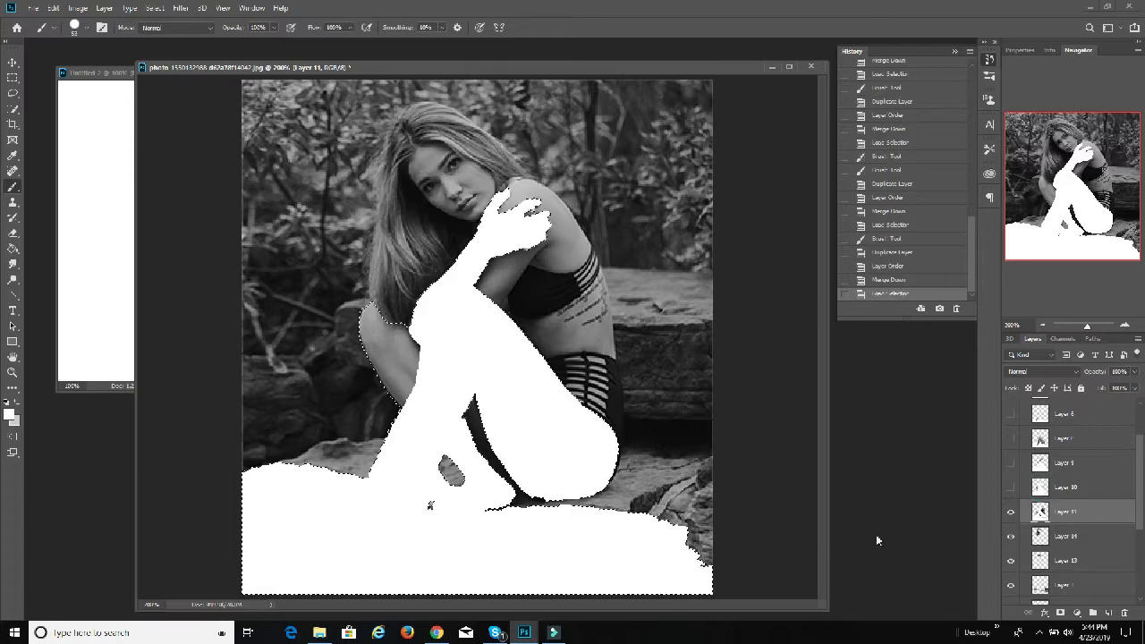
{"action": "left_click_drag", "start_coordinate": [433, 468], "coordinate": [396, 337]}
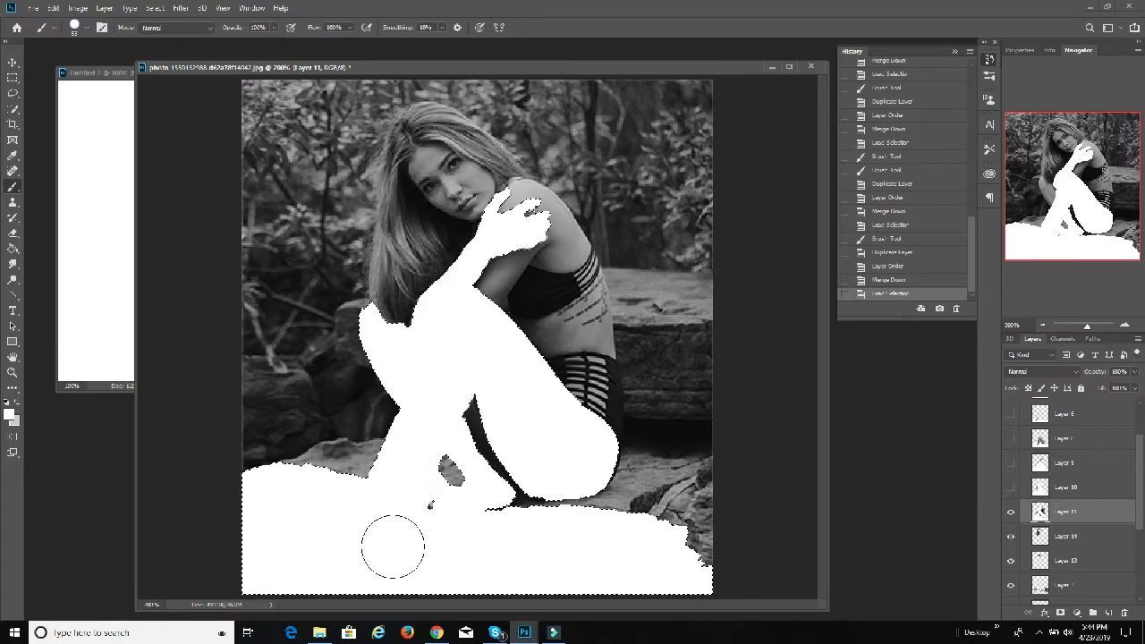
{"action": "mouse_move", "coordinate": [393, 546]}
{"action": "left_mouse_down"}
{"action": "mouse_move", "coordinate": [800, 600]}
{"action": "mouse_move", "coordinate": [376, 532]}
{"action": "mouse_move", "coordinate": [227, 348]}
{"action": "mouse_move", "coordinate": [583, 569]}
{"action": "left_mouse_up"}
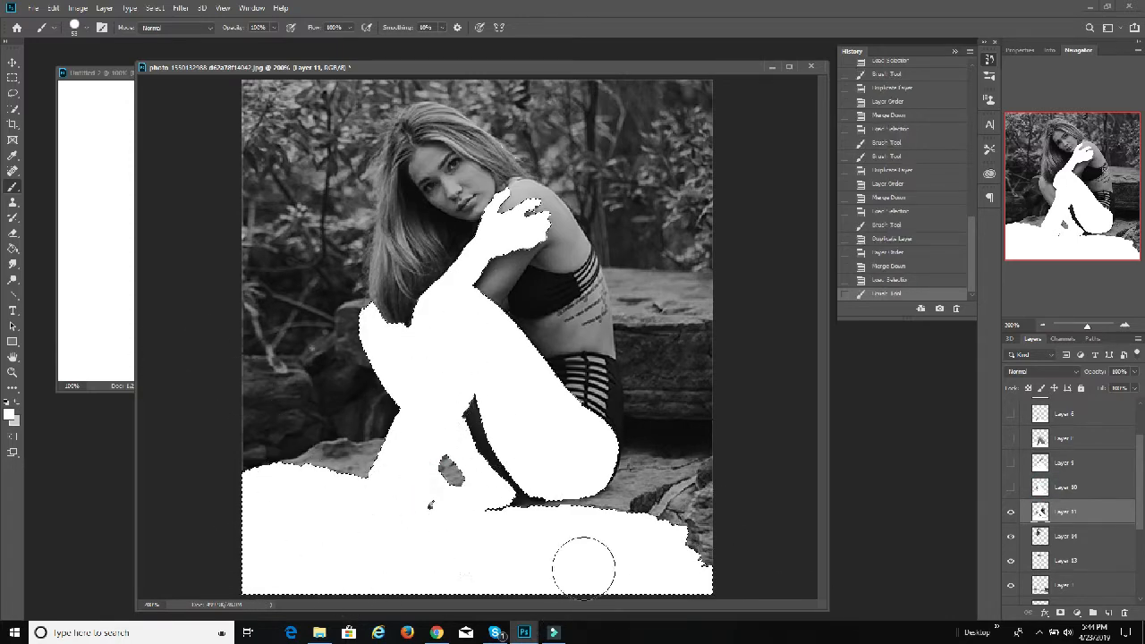
Step: Duplicate Layer 11, place the copy directly beneath it, hide the original, and merge the copy down into Layer 14
{"action": "right_click", "coordinate": [1062, 513]}
{"action": "left_click", "coordinate": [1028, 81]}
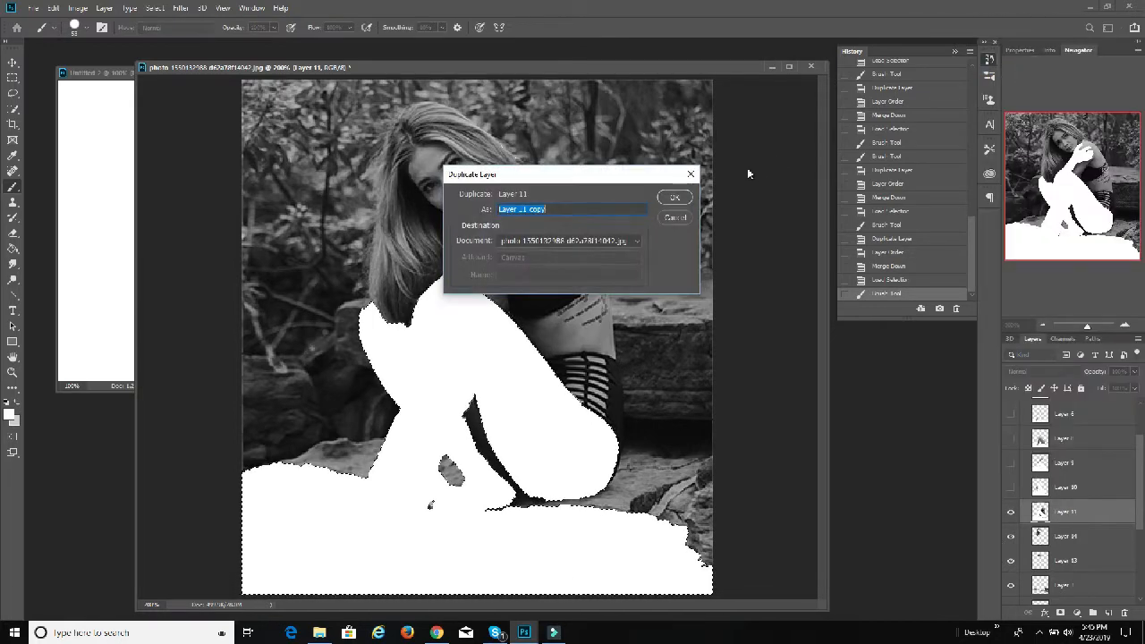
{"action": "left_click", "coordinate": [675, 197]}
{"action": "left_click_drag", "start_coordinate": [1055, 512], "coordinate": [1079, 546]}
{"action": "left_click", "coordinate": [1009, 512]}
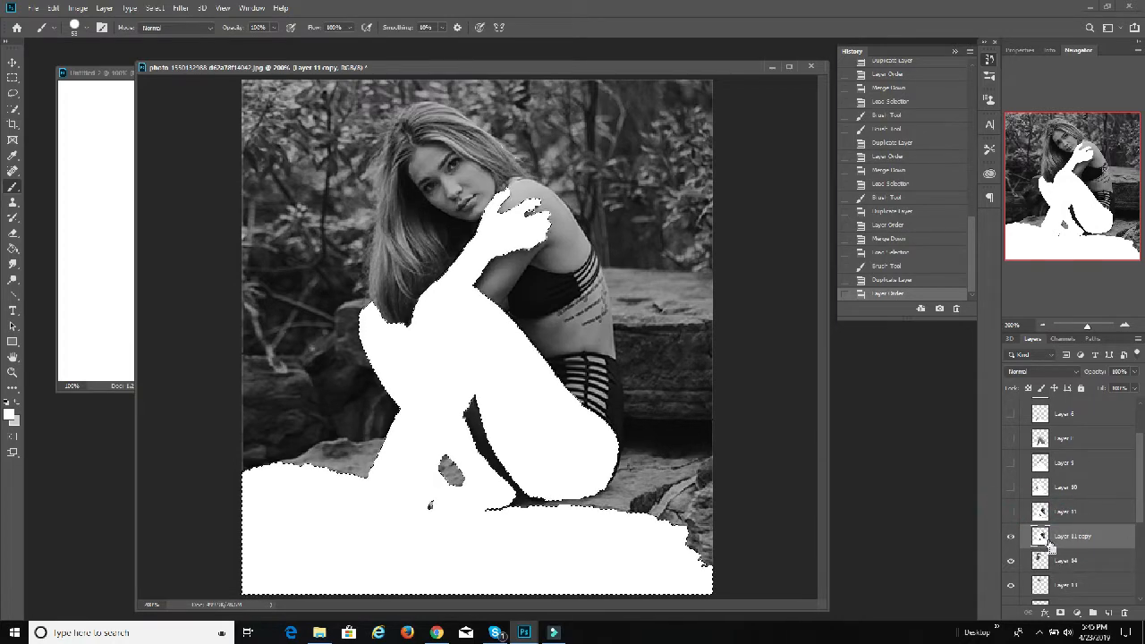
{"action": "key", "text": "ctrl+e"}
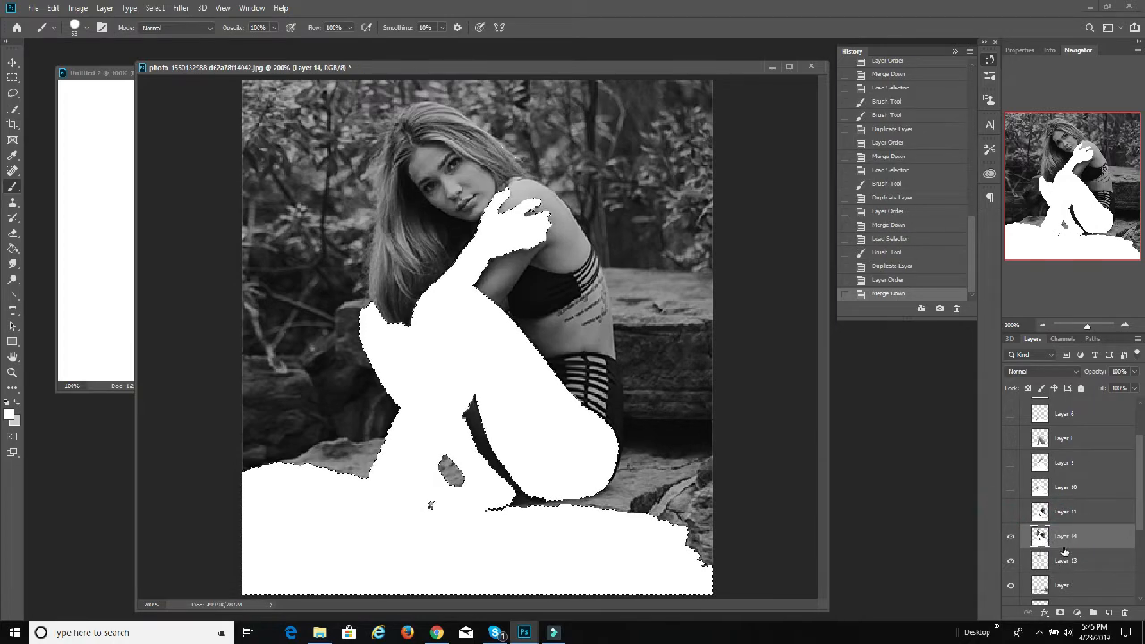
Step: Load the outline of Layer 11 as a selection and paint that area white on Layer 14
{"action": "left_click", "coordinate": [1037, 510], "text": "ctrl"}
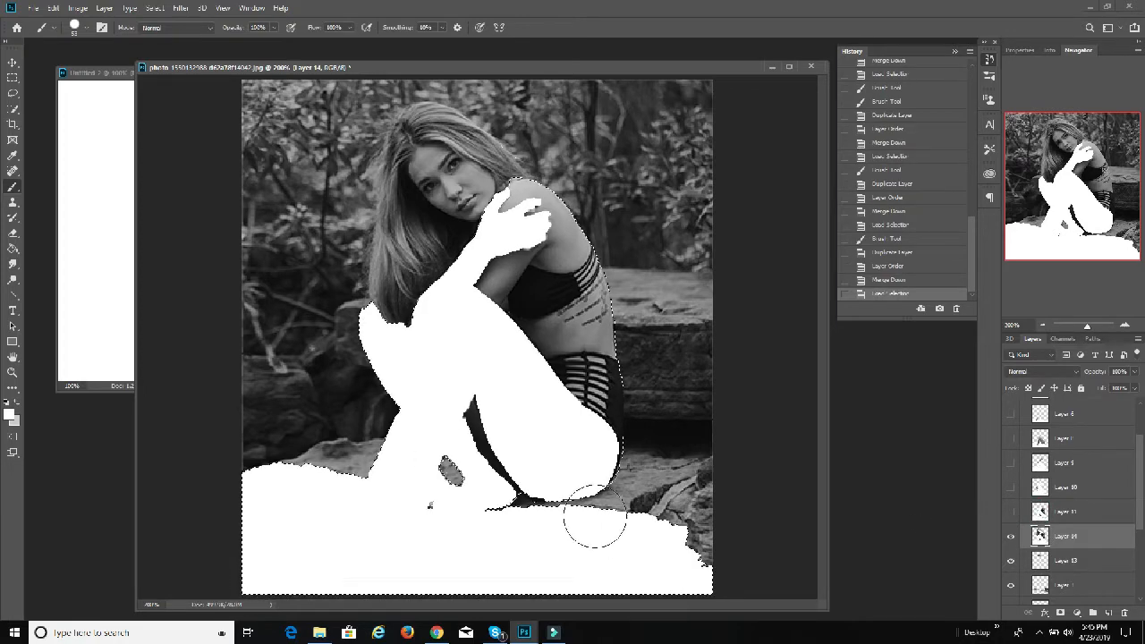
{"action": "mouse_move", "coordinate": [429, 358]}
{"action": "left_mouse_down"}
{"action": "mouse_move", "coordinate": [447, 273]}
{"action": "mouse_move", "coordinate": [486, 396]}
{"action": "mouse_move", "coordinate": [578, 480]}
{"action": "mouse_move", "coordinate": [605, 447]}
{"action": "left_mouse_up"}
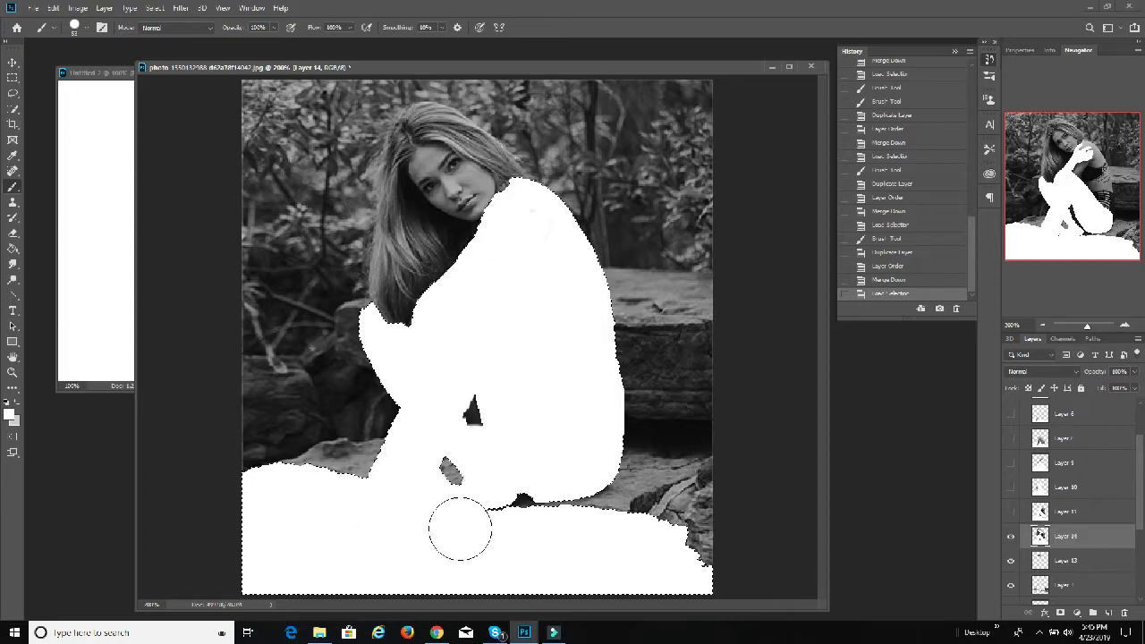
{"action": "mouse_move", "coordinate": [526, 452]}
{"action": "left_mouse_down"}
{"action": "mouse_move", "coordinate": [444, 564]}
{"action": "mouse_move", "coordinate": [359, 206]}
{"action": "mouse_move", "coordinate": [560, 214]}
{"action": "mouse_move", "coordinate": [563, 234]}
{"action": "left_mouse_up"}
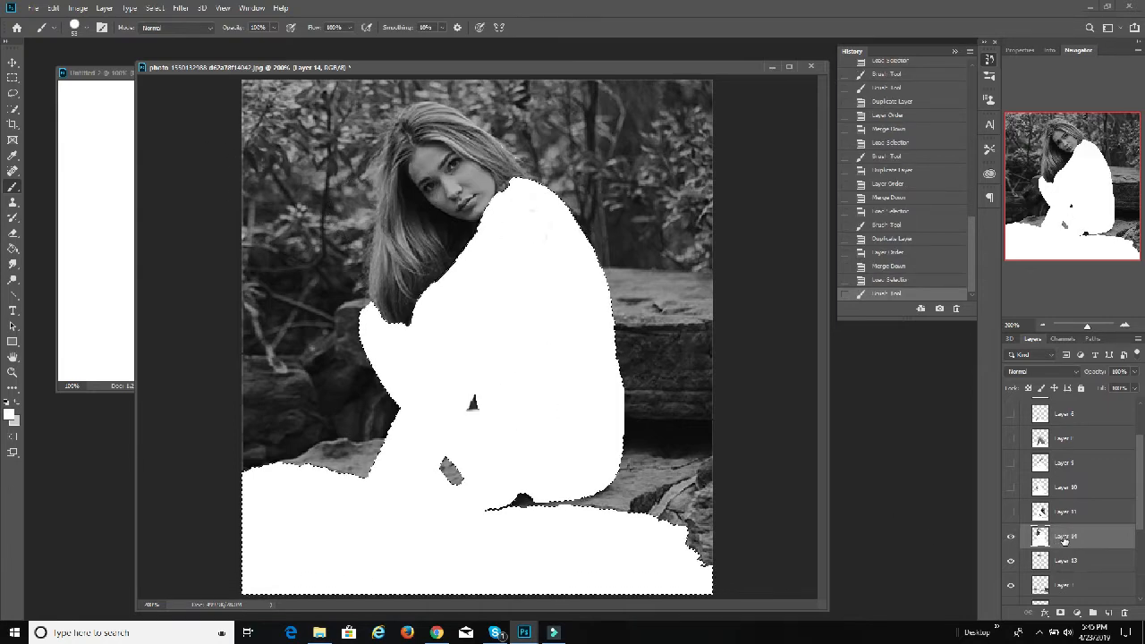
Step: Duplicate Layer 14, place the copy directly beneath it, hide the original, and merge the copy down into Layer 13
{"action": "right_click", "coordinate": [1056, 540]}
{"action": "left_click", "coordinate": [1020, 100]}
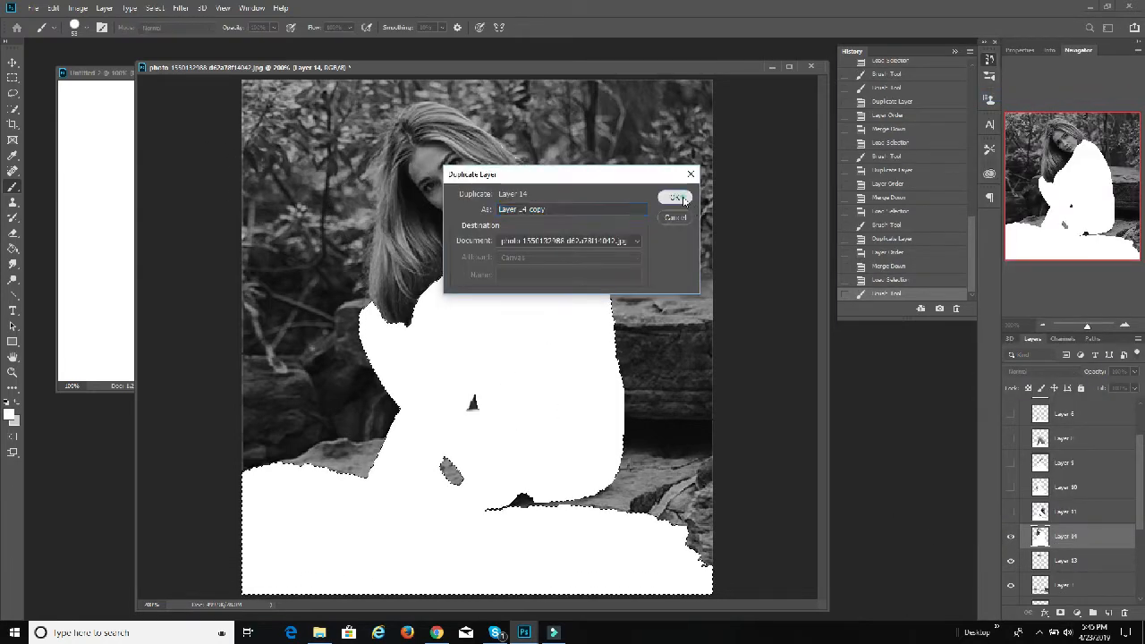
{"action": "left_click", "coordinate": [674, 196]}
{"action": "left_click_drag", "start_coordinate": [1070, 536], "coordinate": [1064, 570]}
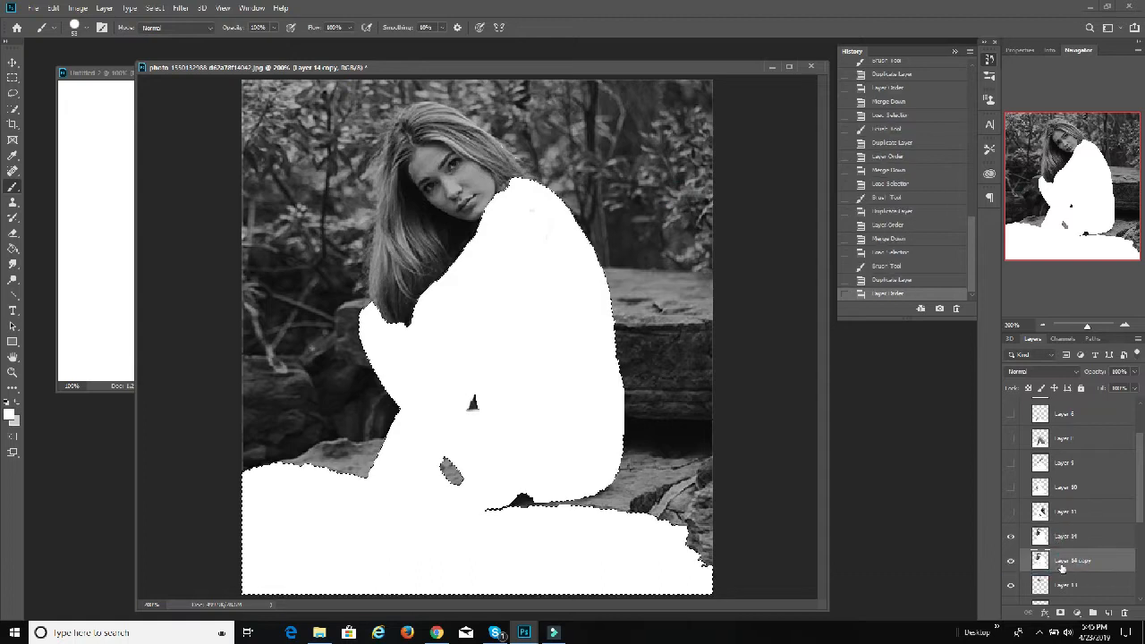
{"action": "scroll", "coordinate": [1062, 558], "scroll_direction": "down", "scroll_amount": 1}
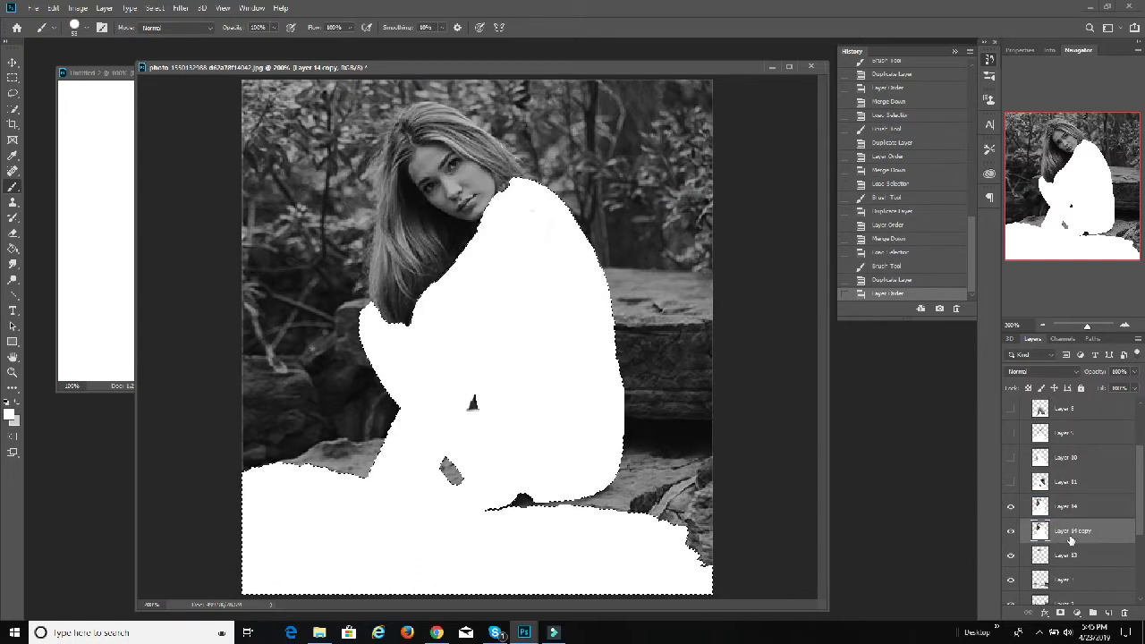
{"action": "key", "text": "ctrl+e"}
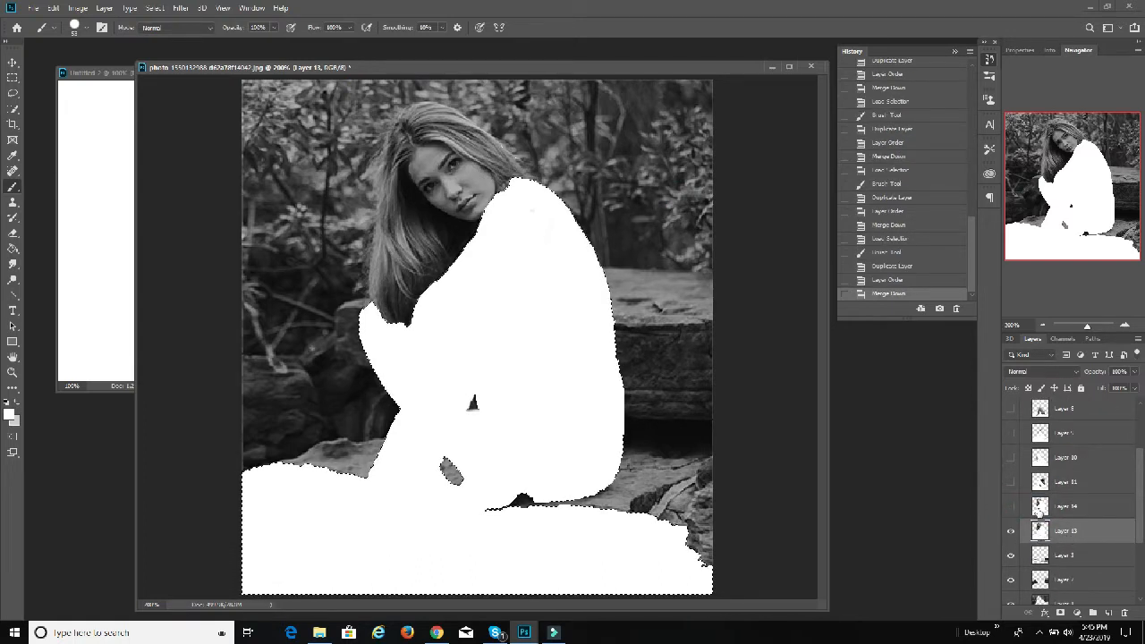
Step: Load the outline of Layer 14 as a selection and paint that area white on Layer 13
{"action": "left_click", "coordinate": [1039, 506], "text": "ctrl"}
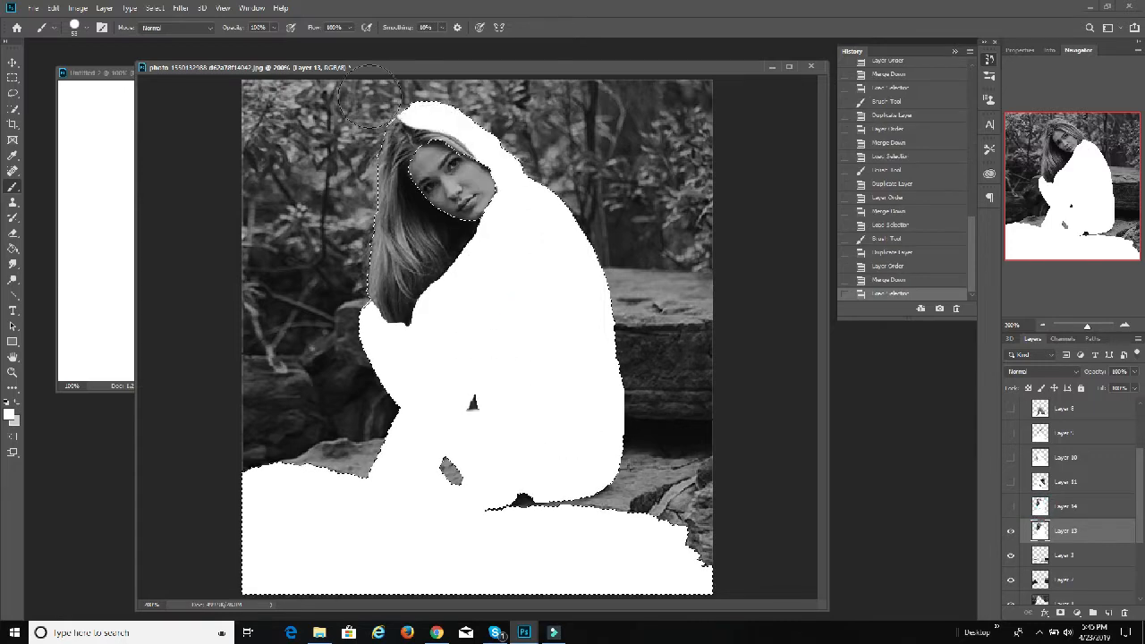
{"action": "mouse_move", "coordinate": [369, 96]}
{"action": "left_mouse_down"}
{"action": "mouse_move", "coordinate": [458, 106]}
{"action": "mouse_move", "coordinate": [419, 198]}
{"action": "mouse_move", "coordinate": [450, 188]}
{"action": "mouse_move", "coordinate": [440, 340]}
{"action": "mouse_move", "coordinate": [398, 201]}
{"action": "mouse_move", "coordinate": [421, 213]}
{"action": "mouse_move", "coordinate": [409, 304]}
{"action": "left_mouse_up"}
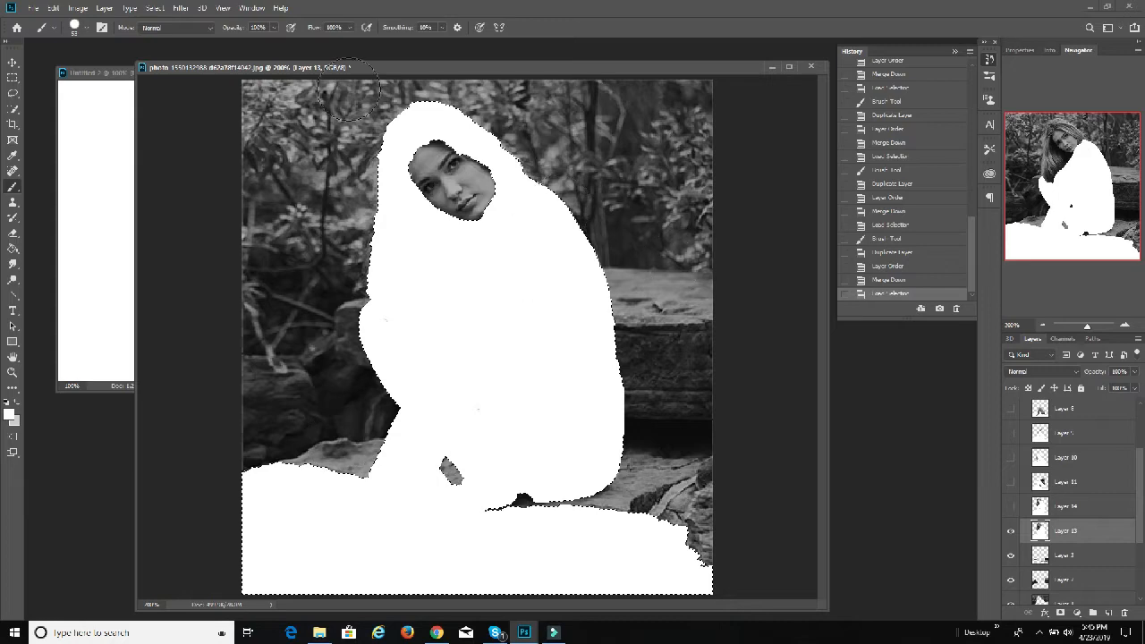
{"action": "left_click_drag", "start_coordinate": [348, 90], "coordinate": [441, 420]}
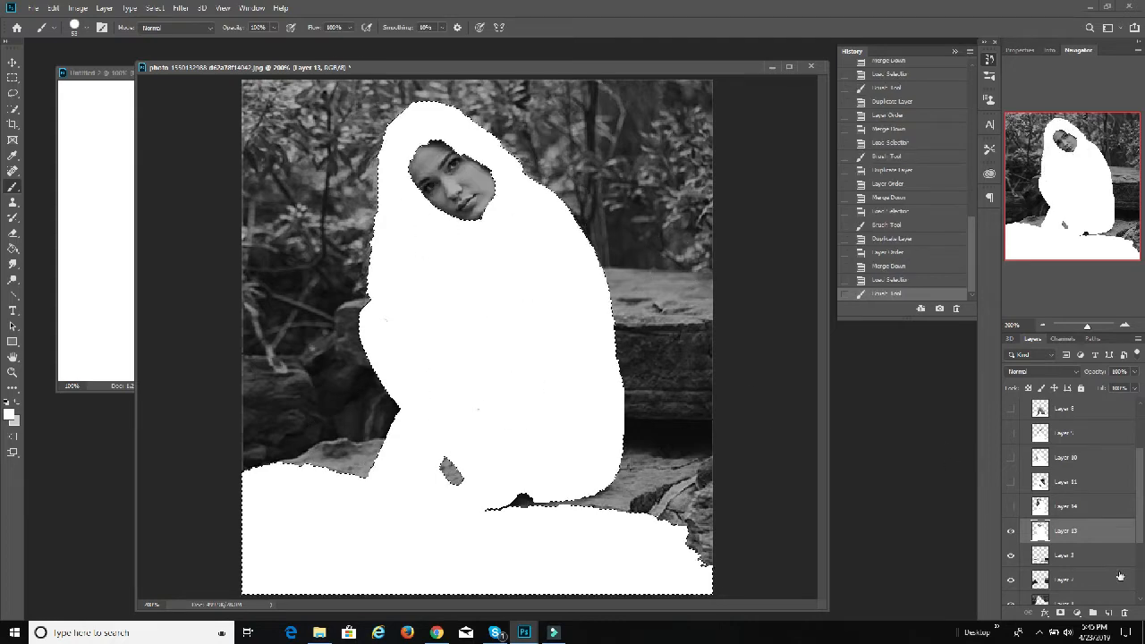
Step: Duplicate Layer 13, place the copy directly beneath it, and merge the copy down into Layer 3
{"action": "right_click", "coordinate": [1058, 536]}
{"action": "left_click", "coordinate": [1020, 90]}
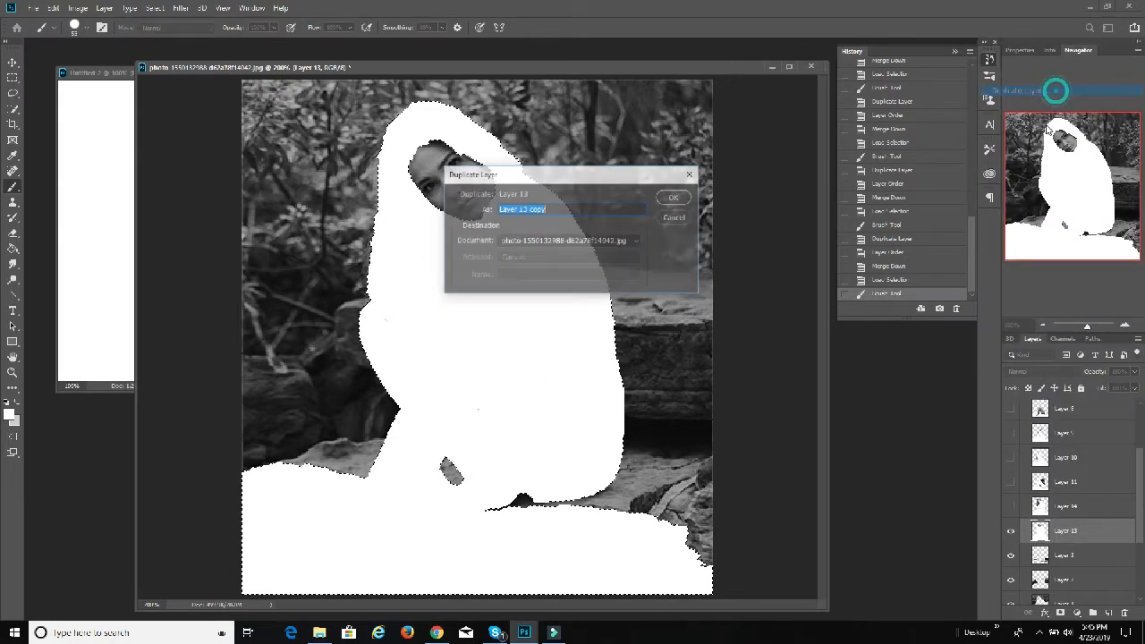
{"action": "left_click", "coordinate": [672, 191]}
{"action": "left_click_drag", "start_coordinate": [1077, 530], "coordinate": [1059, 560]}
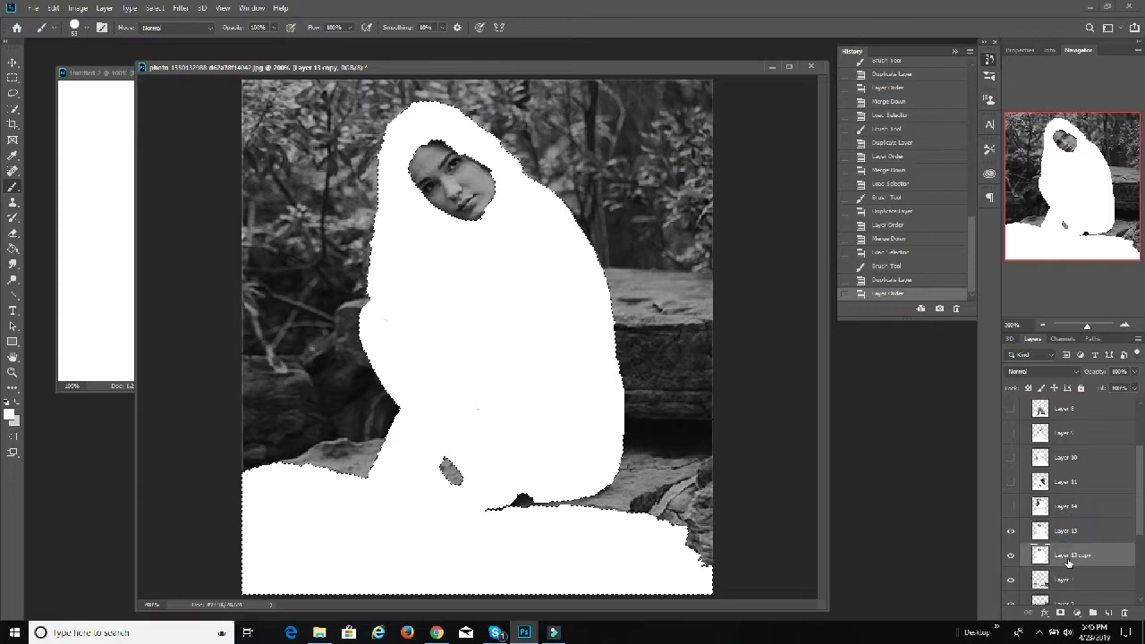
{"action": "key", "text": "ctrl+e"}
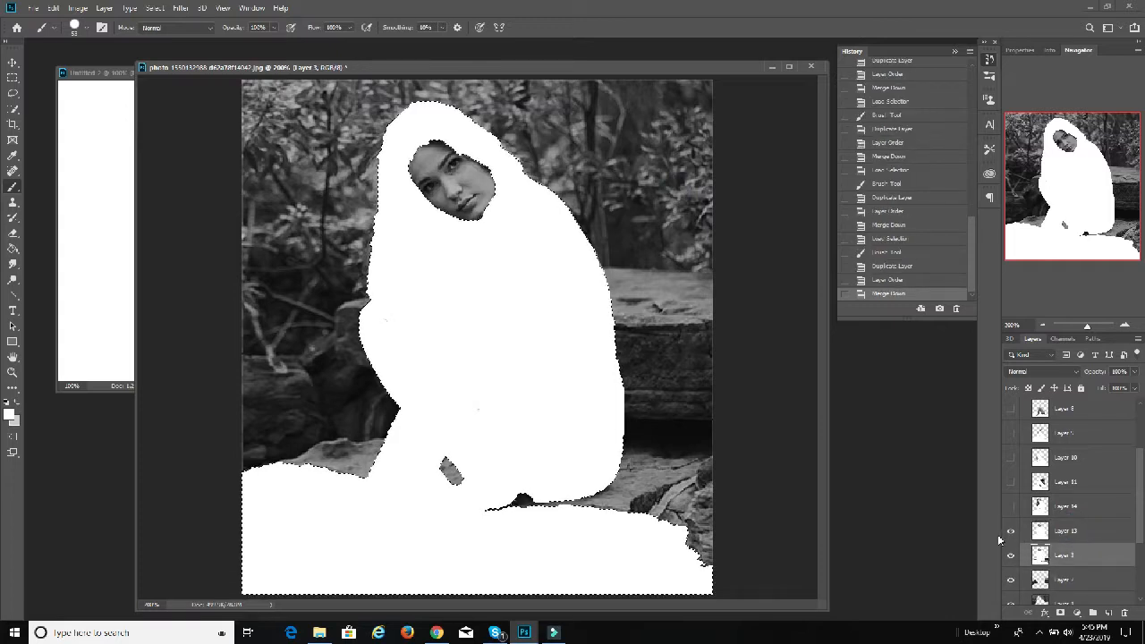
Step: Hide Layer 13, load its outline as a selection, and paint that area white on Layer 3
{"action": "left_click", "coordinate": [1010, 530]}
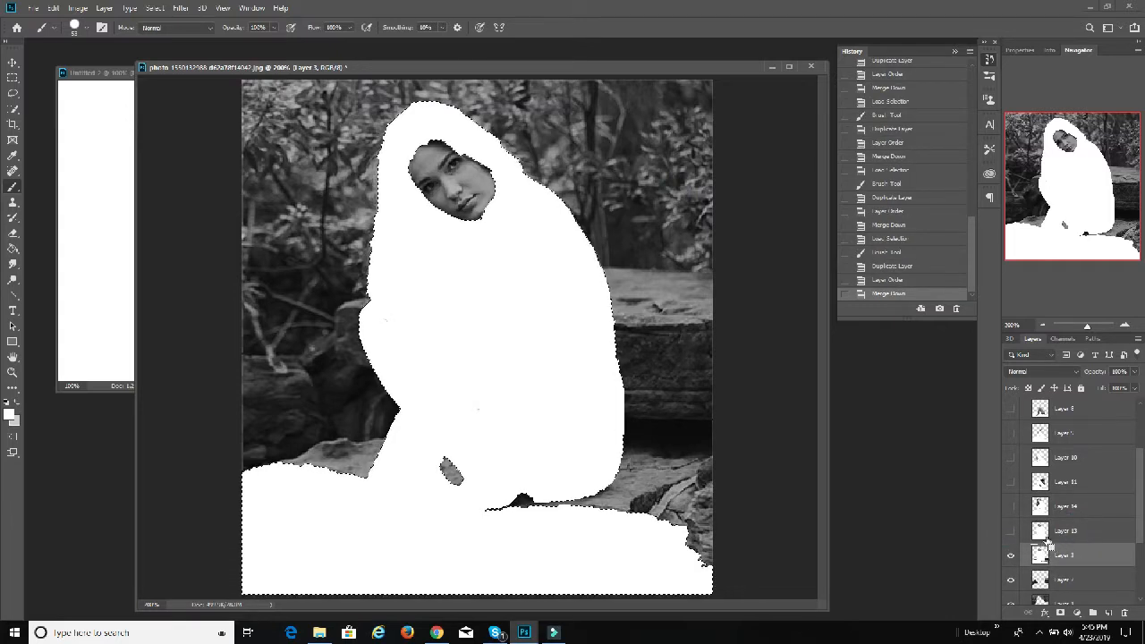
{"action": "left_click", "coordinate": [1042, 547], "text": "ctrl"}
{"action": "scroll", "coordinate": [1047, 548], "scroll_direction": "down", "scroll_amount": 1}
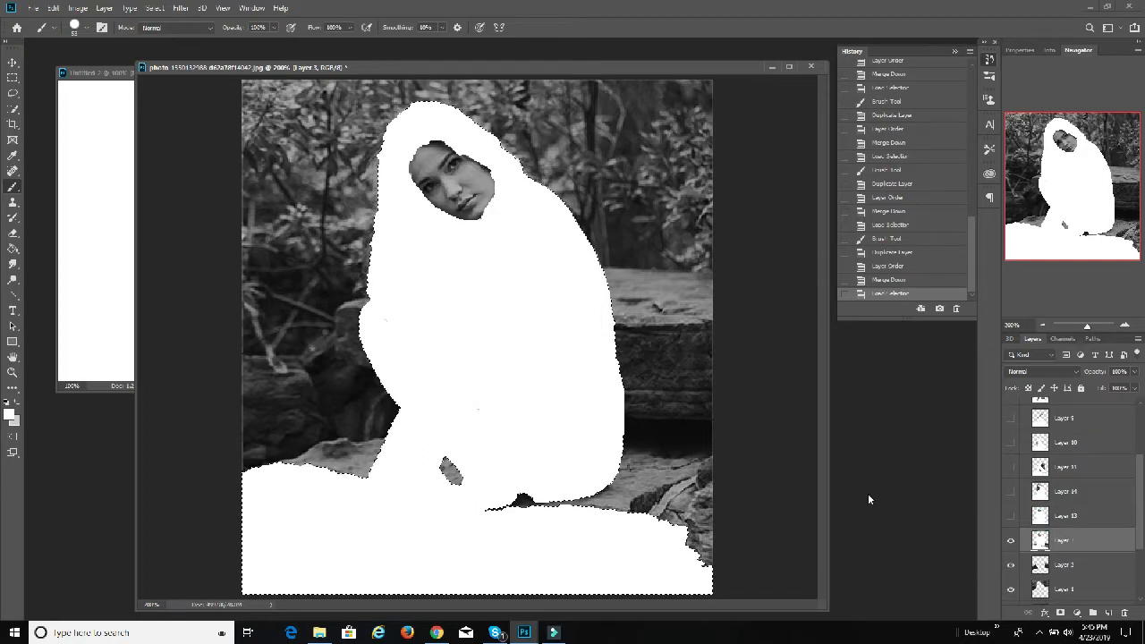
{"action": "left_click_drag", "start_coordinate": [554, 248], "coordinate": [550, 244]}
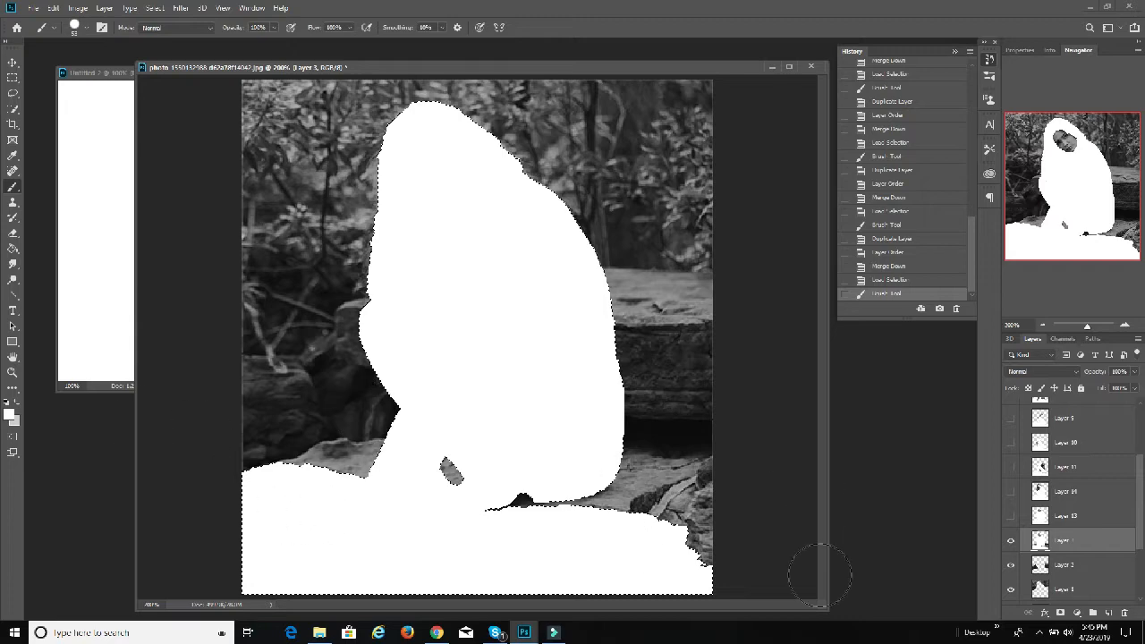
{"action": "left_click", "coordinate": [666, 487]}
Step: Duplicate Layer 3, place the copy directly beneath it, merge the copy down into Layer 2, and hide the original
{"action": "scroll", "coordinate": [1062, 517], "scroll_direction": "down", "scroll_amount": 1}
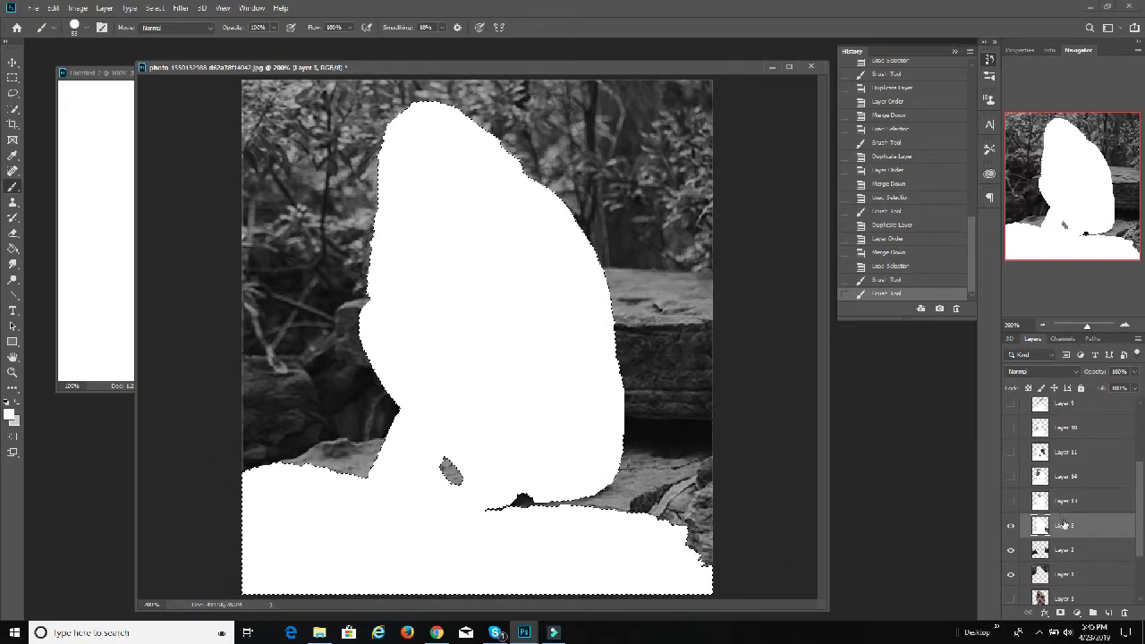
{"action": "right_click", "coordinate": [1062, 525]}
{"action": "left_click", "coordinate": [1029, 83]}
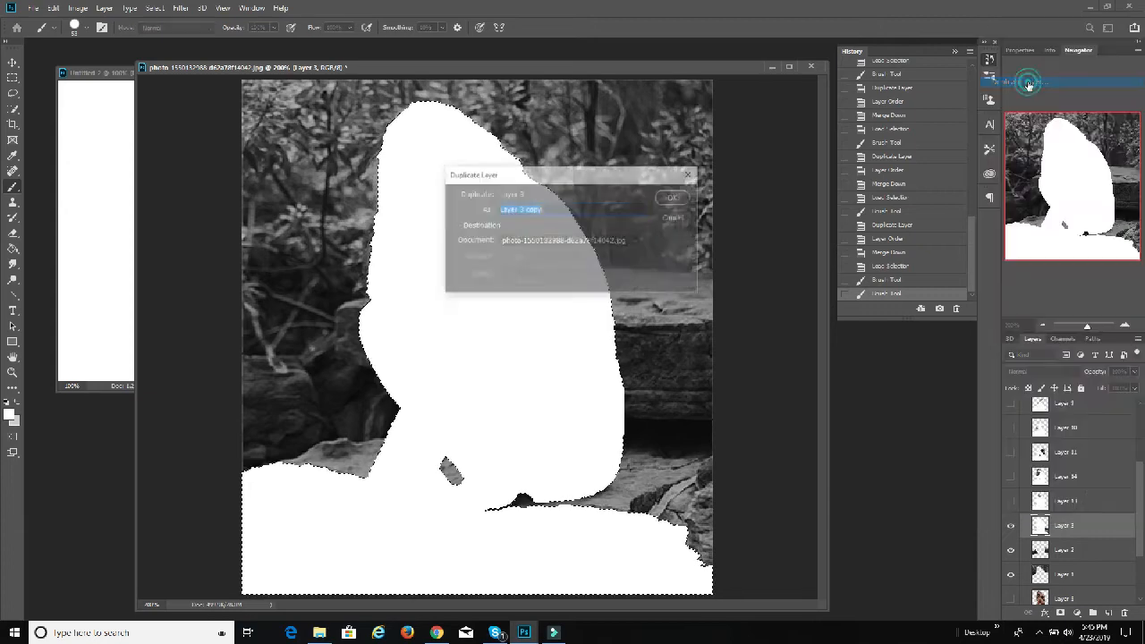
{"action": "left_click", "coordinate": [672, 197]}
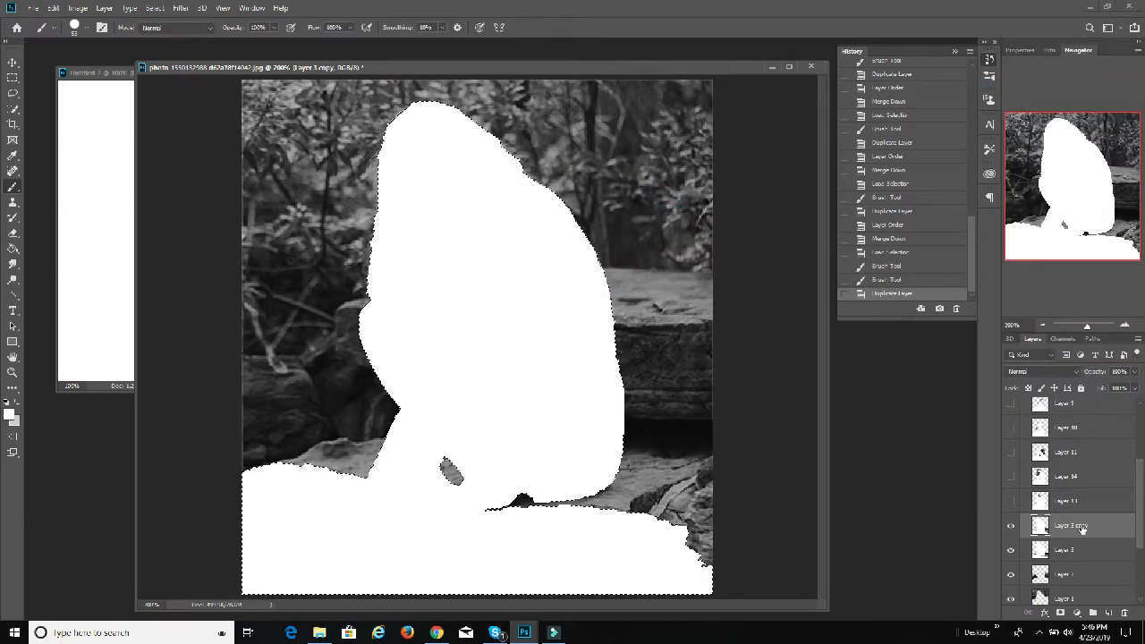
{"action": "left_click_drag", "start_coordinate": [1080, 528], "coordinate": [1071, 549]}
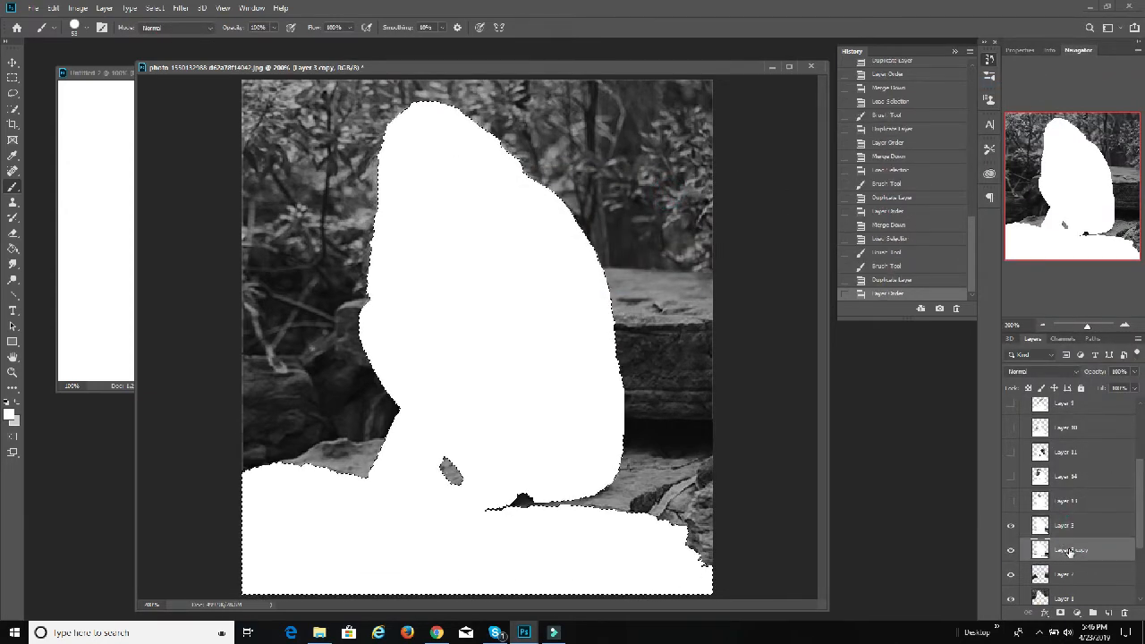
{"action": "key", "text": "ctrl+e"}
{"action": "left_click", "coordinate": [1009, 525]}
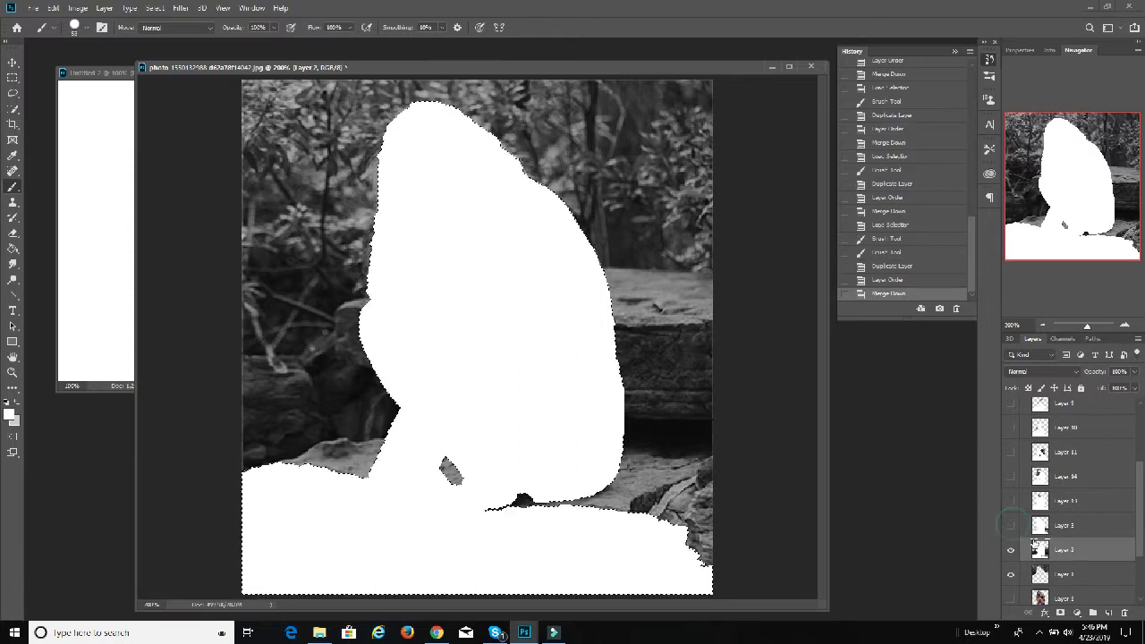
Step: Load the outline of Layer 3 as a selection and paint that area white on Layer 2
{"action": "left_click", "coordinate": [1039, 548], "text": "ctrl"}
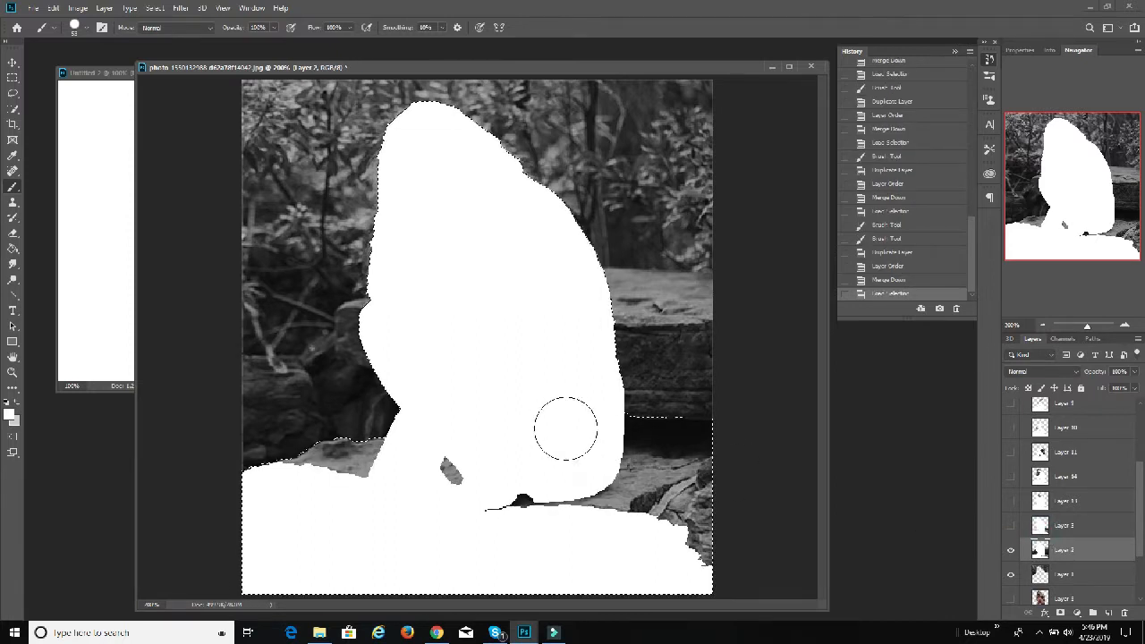
{"action": "mouse_move", "coordinate": [565, 429]}
{"action": "left_mouse_down"}
{"action": "mouse_move", "coordinate": [820, 420]}
{"action": "mouse_move", "coordinate": [824, 411]}
{"action": "mouse_move", "coordinate": [824, 474]}
{"action": "mouse_move", "coordinate": [552, 544]}
{"action": "mouse_move", "coordinate": [784, 567]}
{"action": "left_mouse_up"}
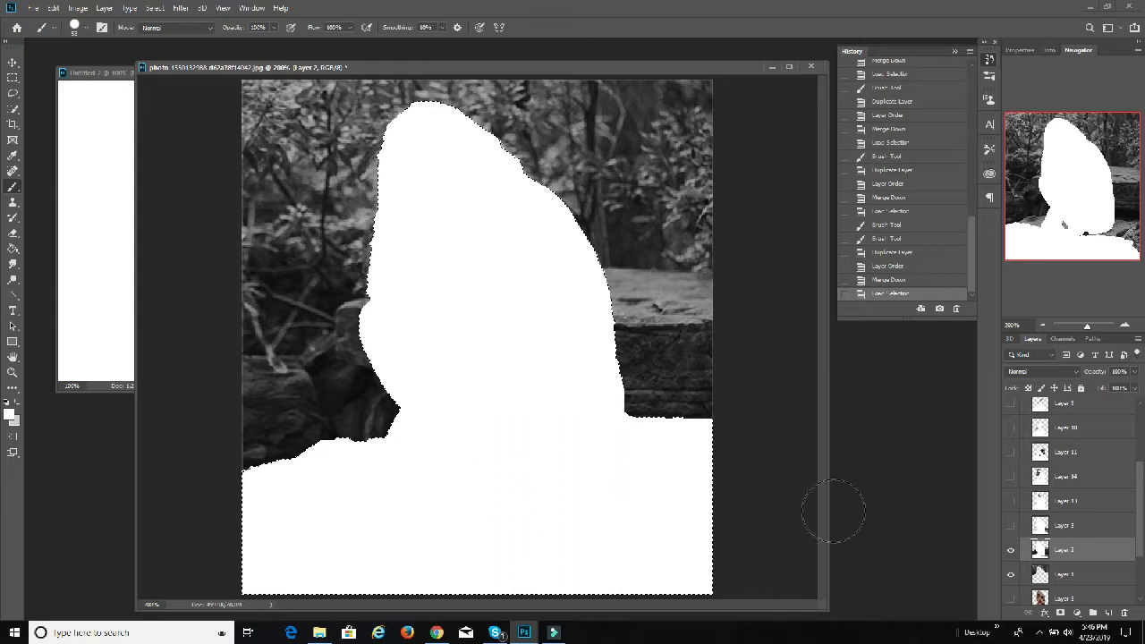
{"action": "mouse_move", "coordinate": [834, 511]}
{"action": "left_mouse_down"}
{"action": "mouse_move", "coordinate": [653, 445]}
{"action": "mouse_move", "coordinate": [407, 110]}
{"action": "mouse_move", "coordinate": [485, 422]}
{"action": "mouse_move", "coordinate": [687, 370]}
{"action": "mouse_move", "coordinate": [506, 319]}
{"action": "left_mouse_up"}
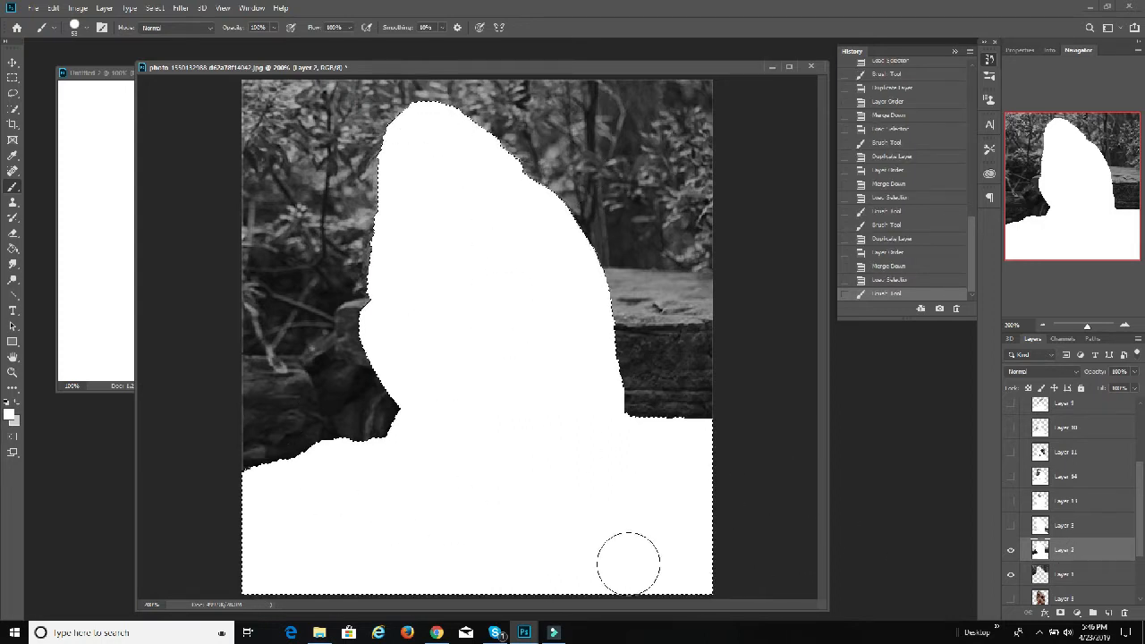
{"action": "left_click", "coordinate": [365, 143]}
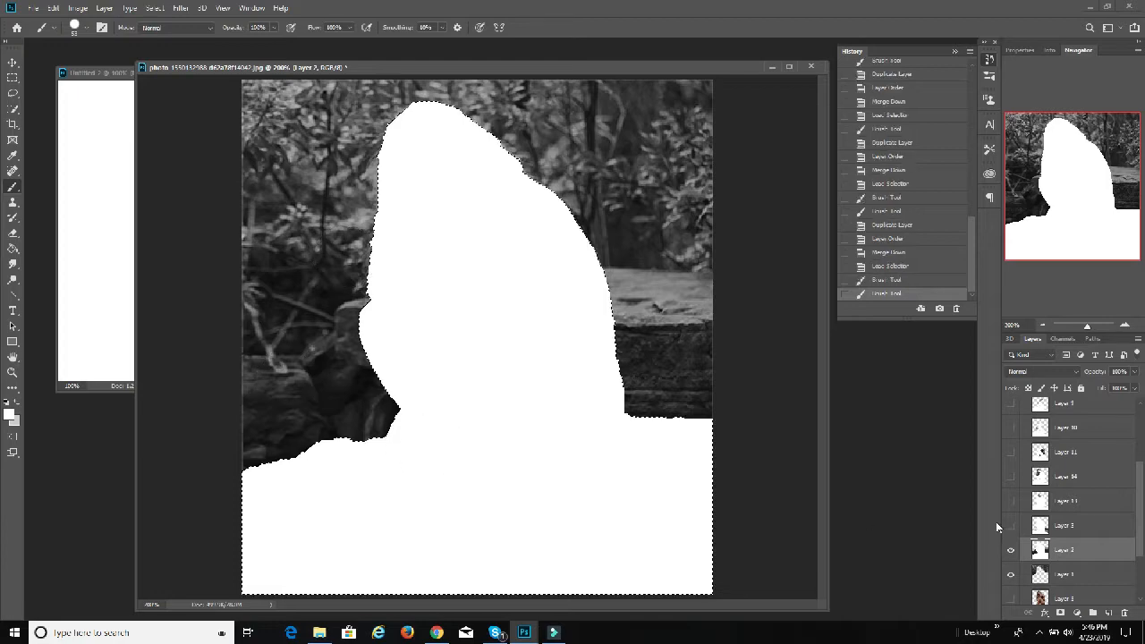
Step: Duplicate Layer 2, place the copy directly beneath it, merge the copy down into Layer 1, and hide the original
{"action": "right_click", "coordinate": [1082, 552]}
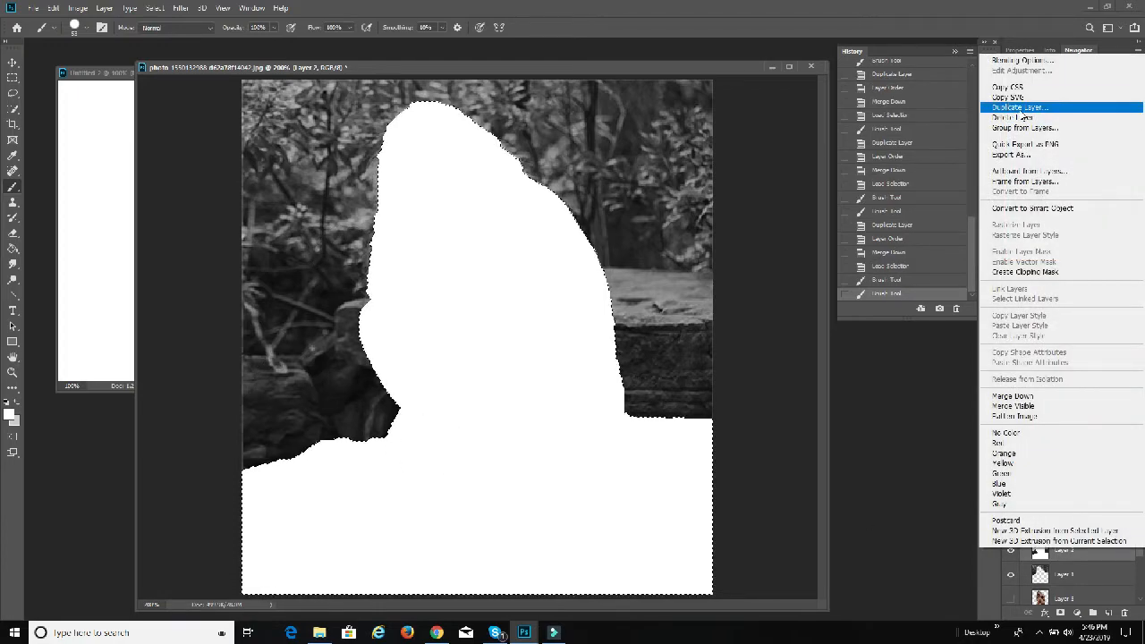
{"action": "left_click", "coordinate": [1019, 108]}
{"action": "left_click", "coordinate": [677, 200]}
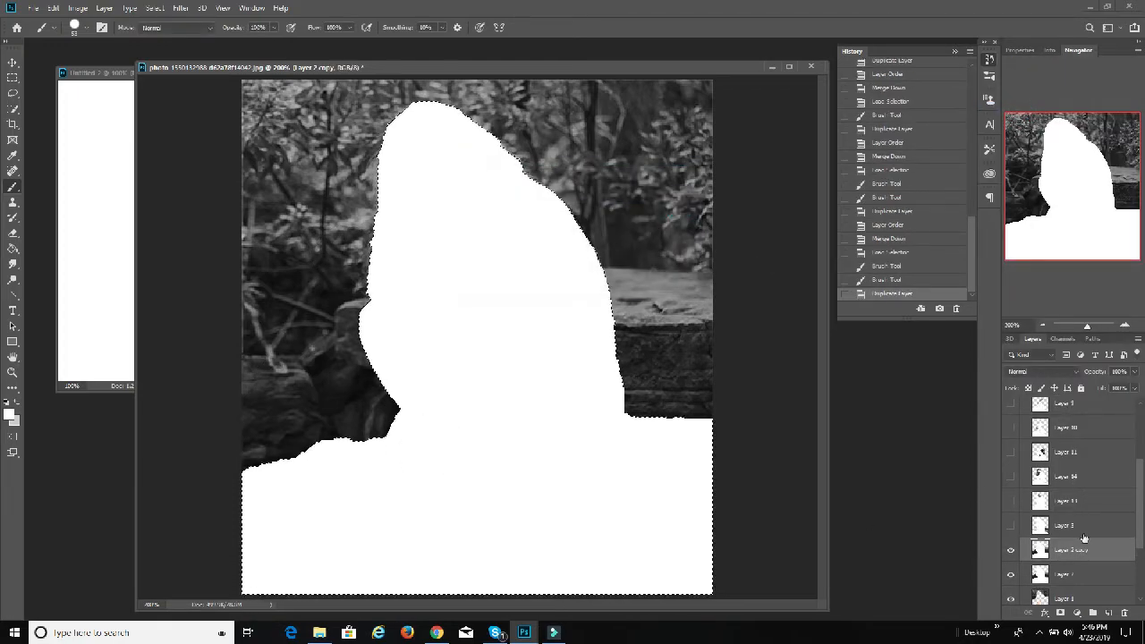
{"action": "left_click_drag", "start_coordinate": [1069, 549], "coordinate": [1068, 580]}
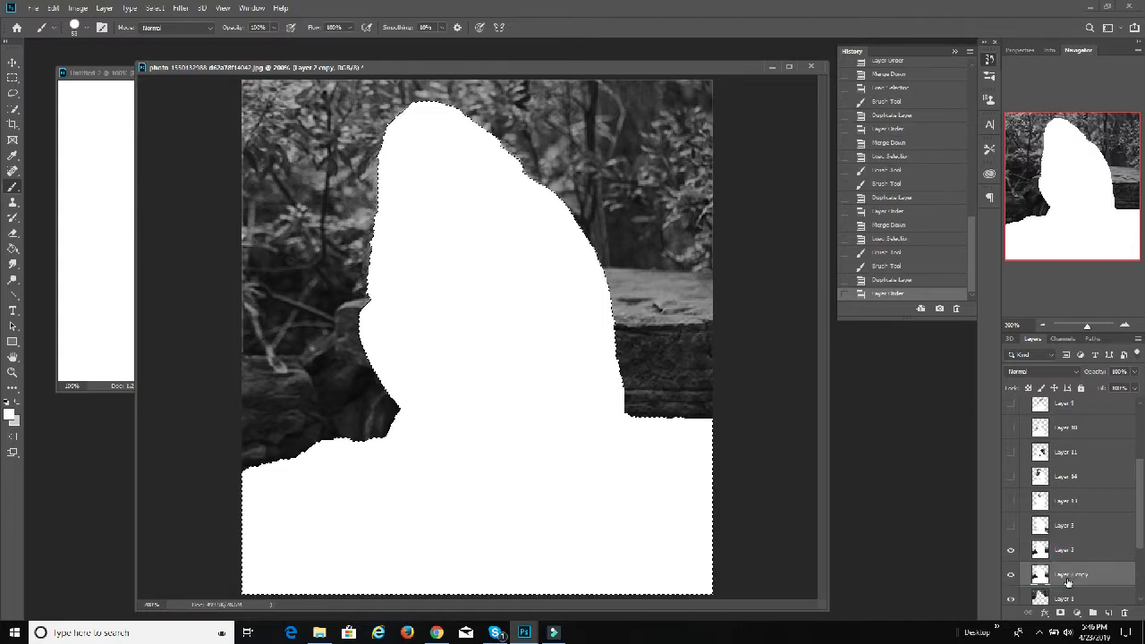
{"action": "scroll", "coordinate": [1078, 572], "scroll_direction": "down", "scroll_amount": 2}
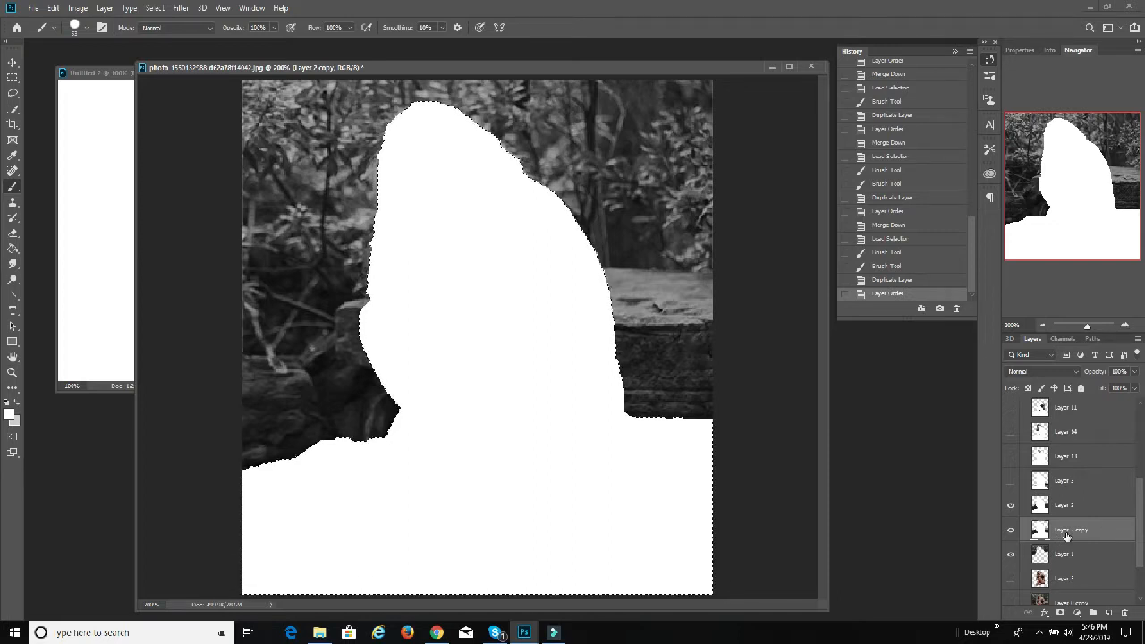
{"action": "key", "text": "ctrl+e"}
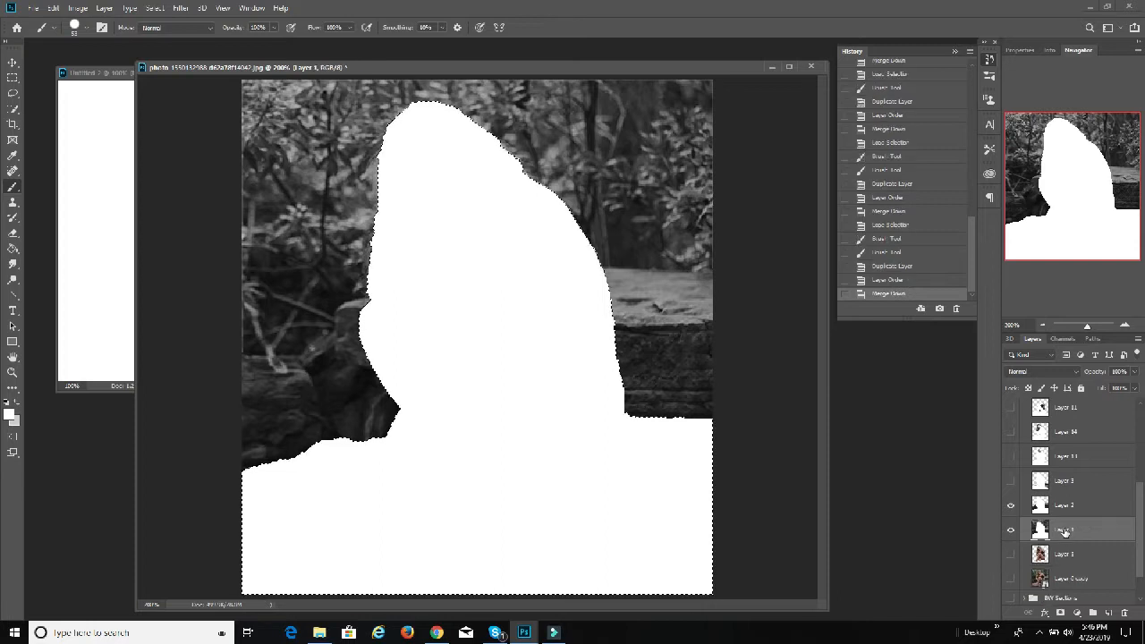
{"action": "left_click", "coordinate": [1011, 505]}
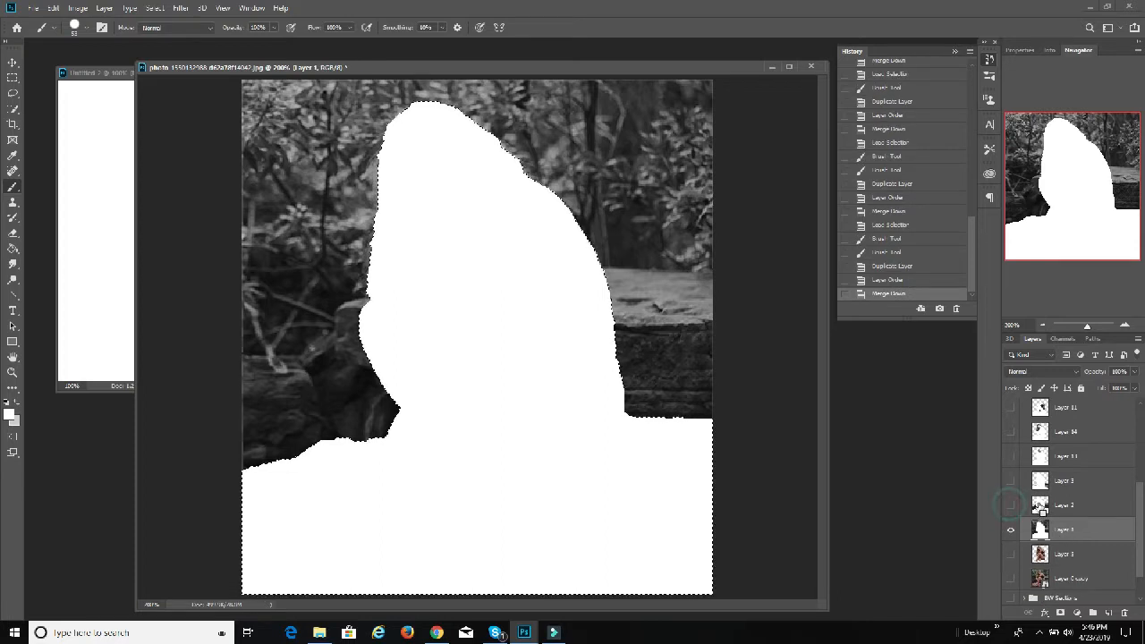
Step: Load the outline of Layer 2 as a selection and paint that area white on Layer 1
{"action": "left_click", "coordinate": [1040, 505], "text": "ctrl"}
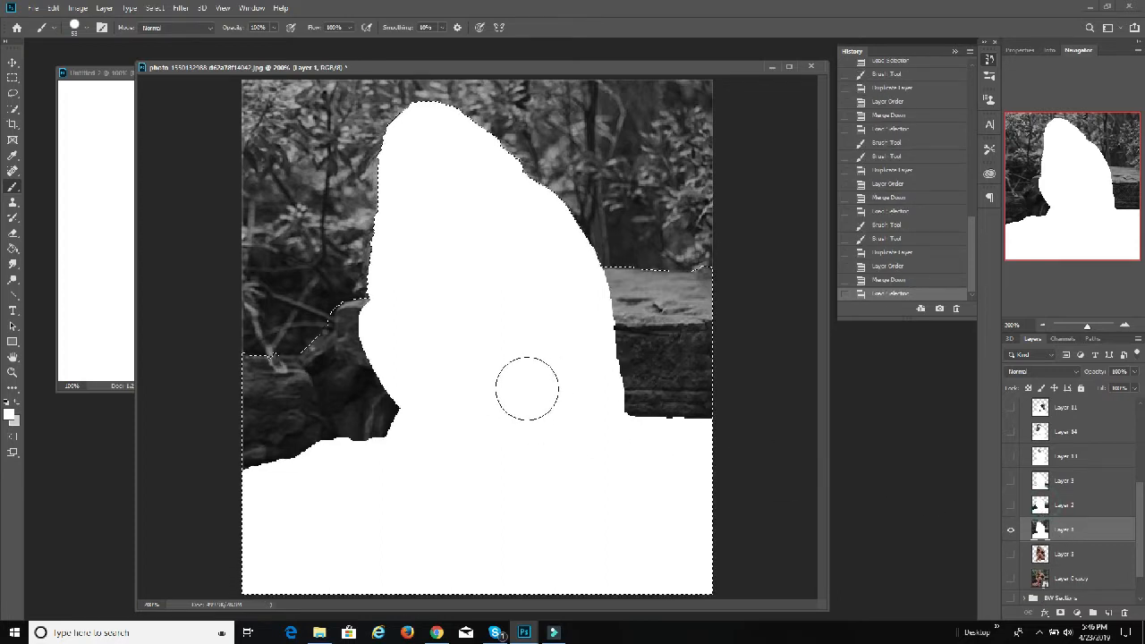
{"action": "mouse_move", "coordinate": [527, 389]}
{"action": "left_mouse_down"}
{"action": "mouse_move", "coordinate": [817, 408]}
{"action": "mouse_move", "coordinate": [700, 366]}
{"action": "mouse_move", "coordinate": [689, 258]}
{"action": "mouse_move", "coordinate": [118, 308]}
{"action": "mouse_move", "coordinate": [149, 402]}
{"action": "mouse_move", "coordinate": [204, 416]}
{"action": "mouse_move", "coordinate": [197, 477]}
{"action": "mouse_move", "coordinate": [422, 337]}
{"action": "left_mouse_up"}
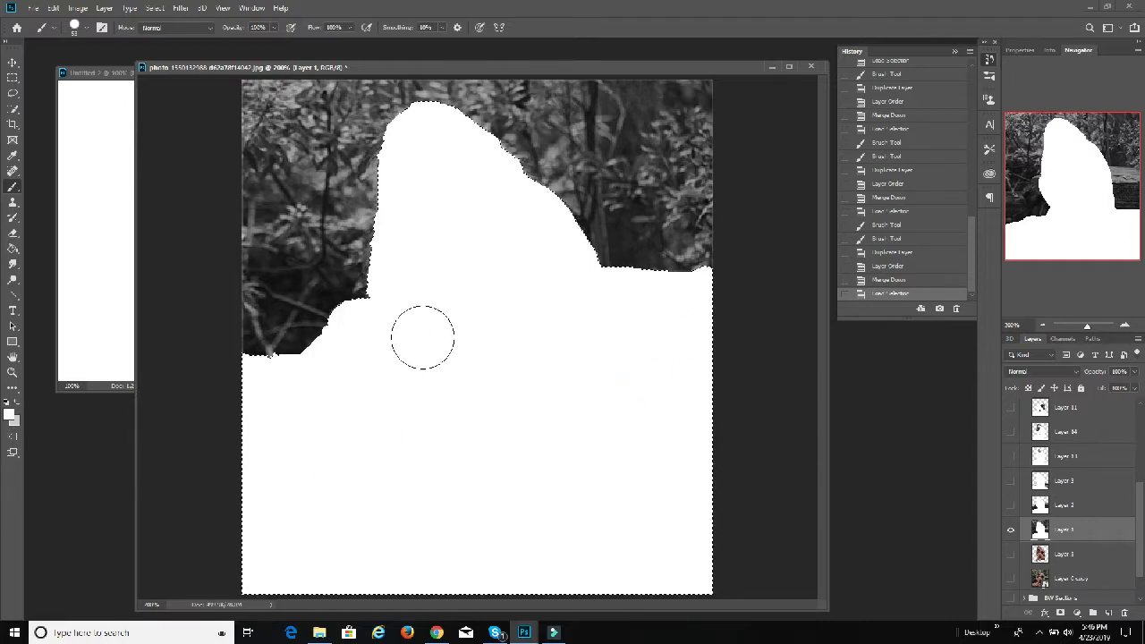
{"action": "left_click_drag", "start_coordinate": [289, 530], "coordinate": [375, 533]}
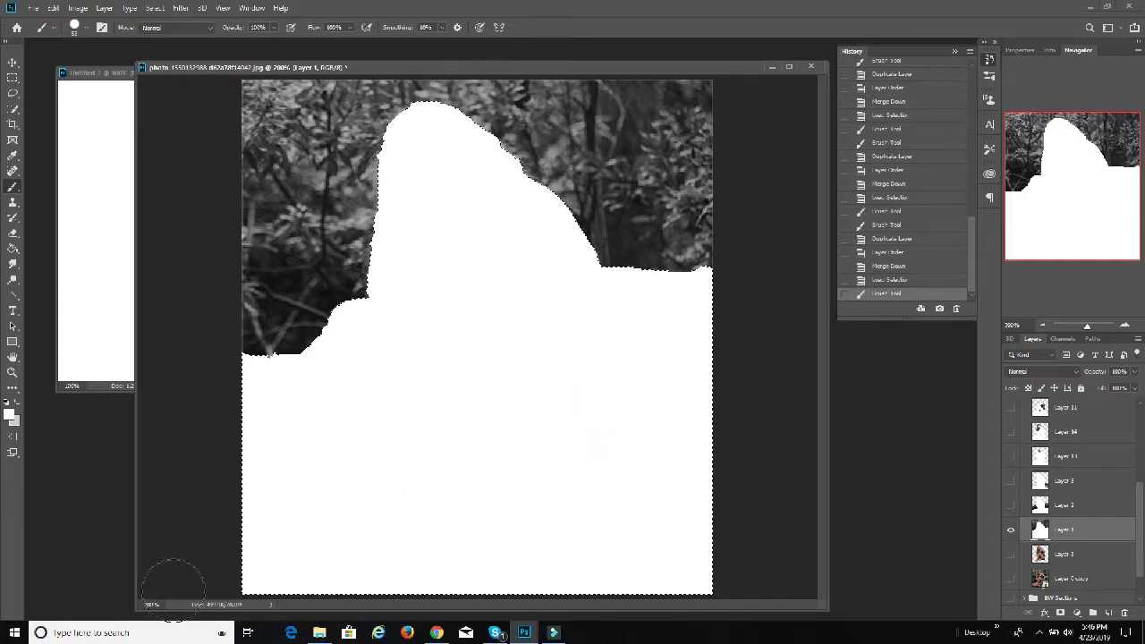
{"action": "left_click", "coordinate": [567, 324]}
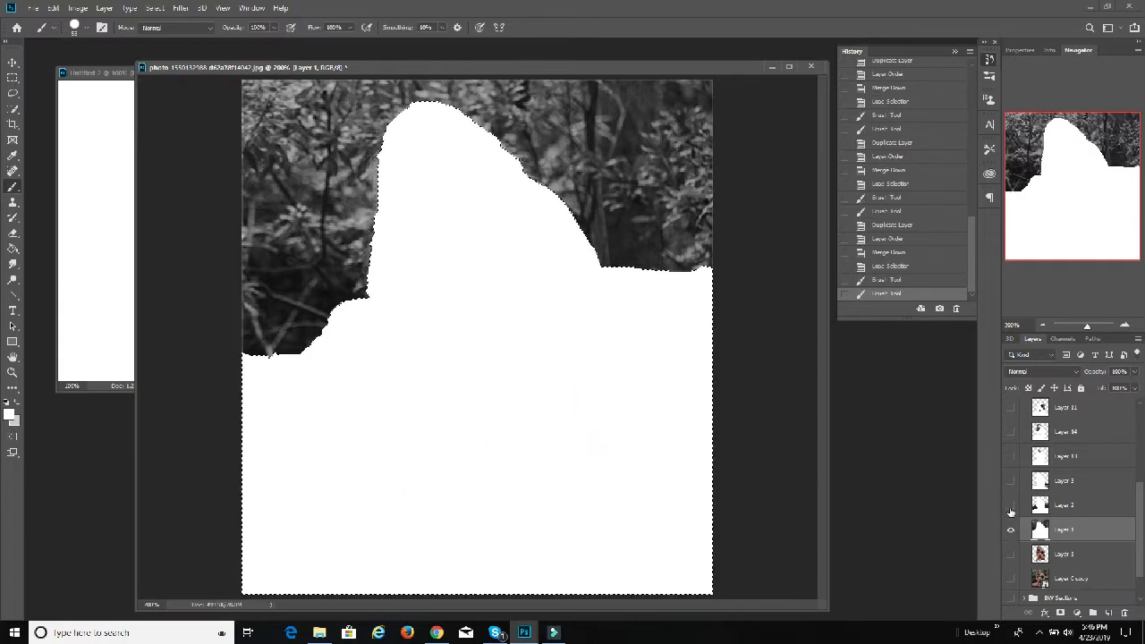
Step: Make all the hidden section layers in the BW Depth group visible again, from Layer 2 up to Layer 4
{"action": "left_click", "coordinate": [1011, 505]}
{"action": "left_click", "coordinate": [1011, 481]}
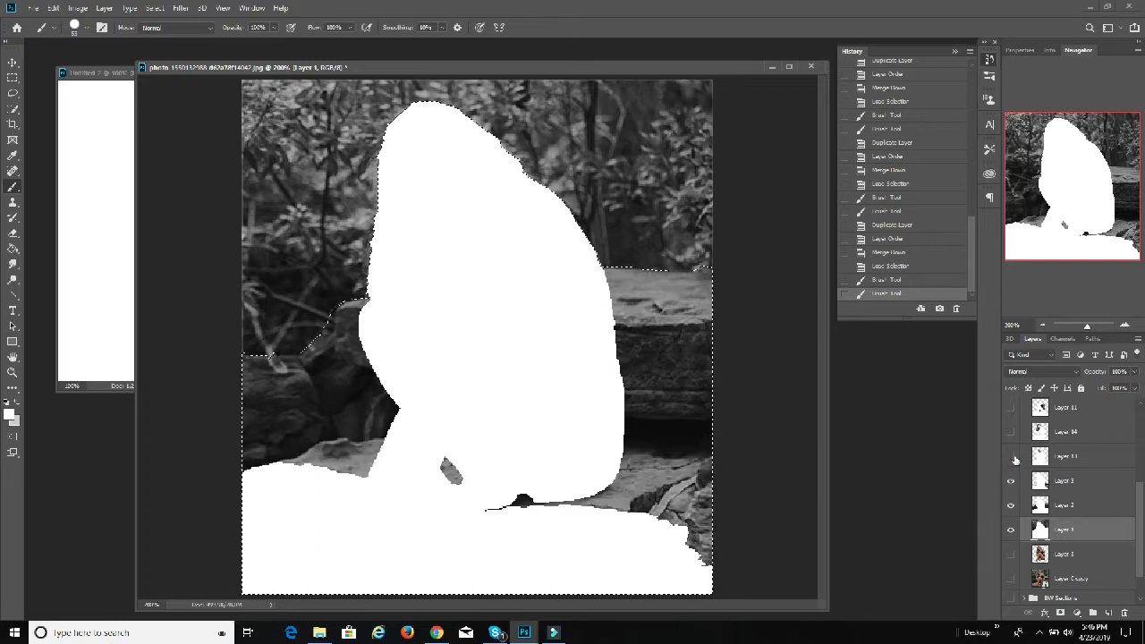
{"action": "left_click", "coordinate": [1011, 456]}
{"action": "left_click", "coordinate": [1009, 431]}
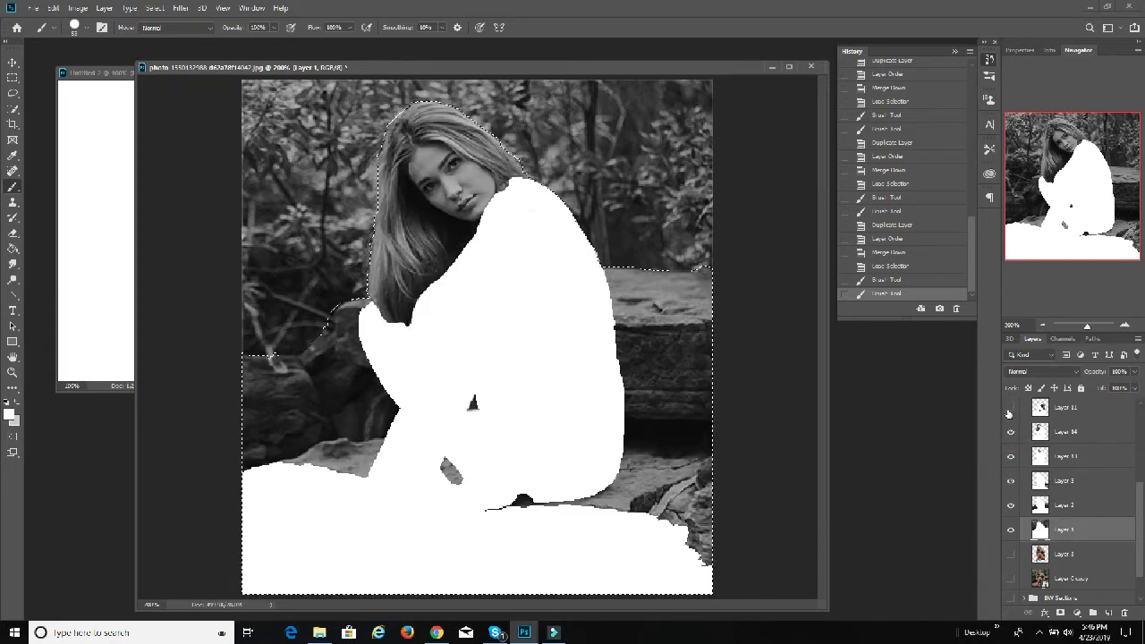
{"action": "left_click", "coordinate": [1009, 408]}
{"action": "scroll", "coordinate": [1013, 436], "scroll_direction": "up", "scroll_amount": 1}
{"action": "left_click", "coordinate": [1010, 413]}
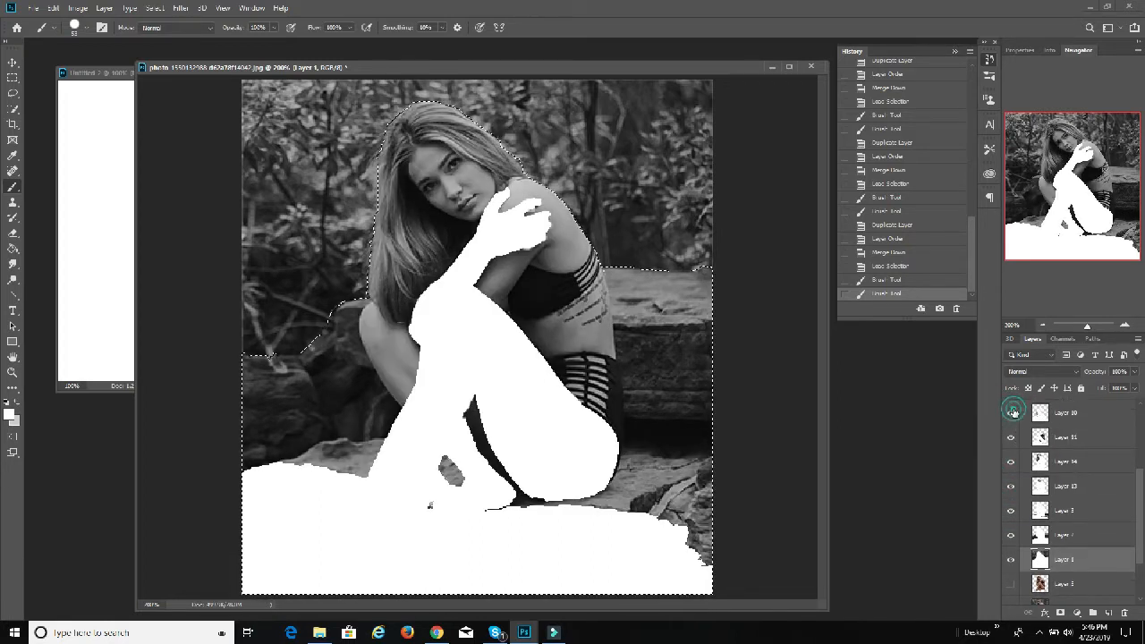
{"action": "scroll", "coordinate": [1013, 425], "scroll_direction": "up", "scroll_amount": 1}
{"action": "left_click", "coordinate": [1012, 413]}
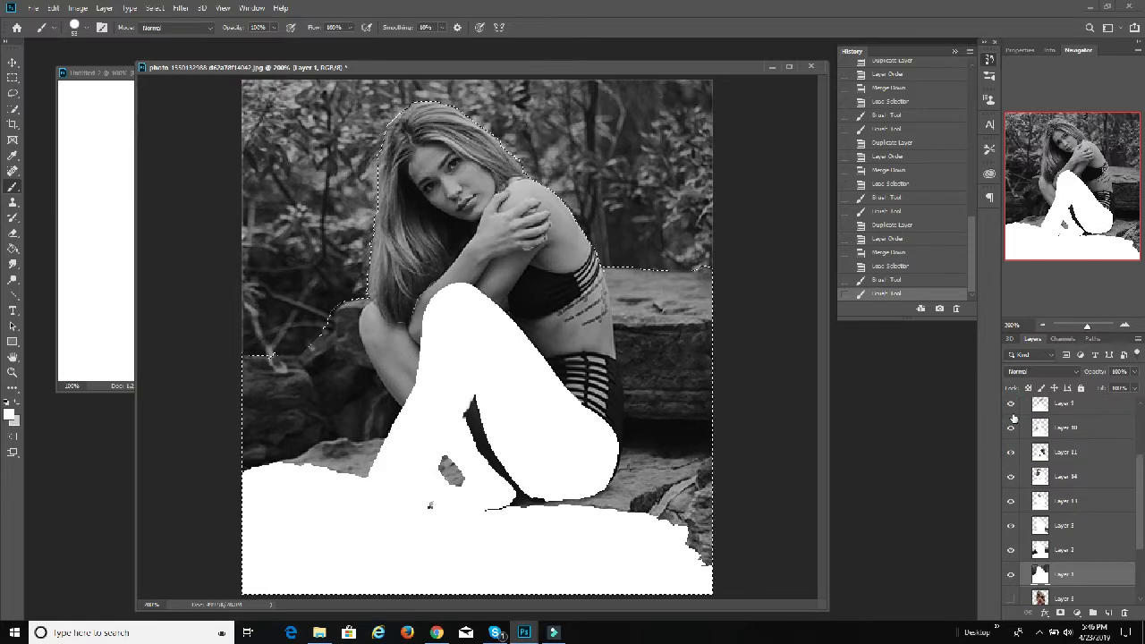
{"action": "scroll", "coordinate": [1012, 418], "scroll_direction": "up", "scroll_amount": 1}
{"action": "left_click", "coordinate": [1012, 412]}
{"action": "scroll", "coordinate": [1013, 416], "scroll_direction": "up", "scroll_amount": 1}
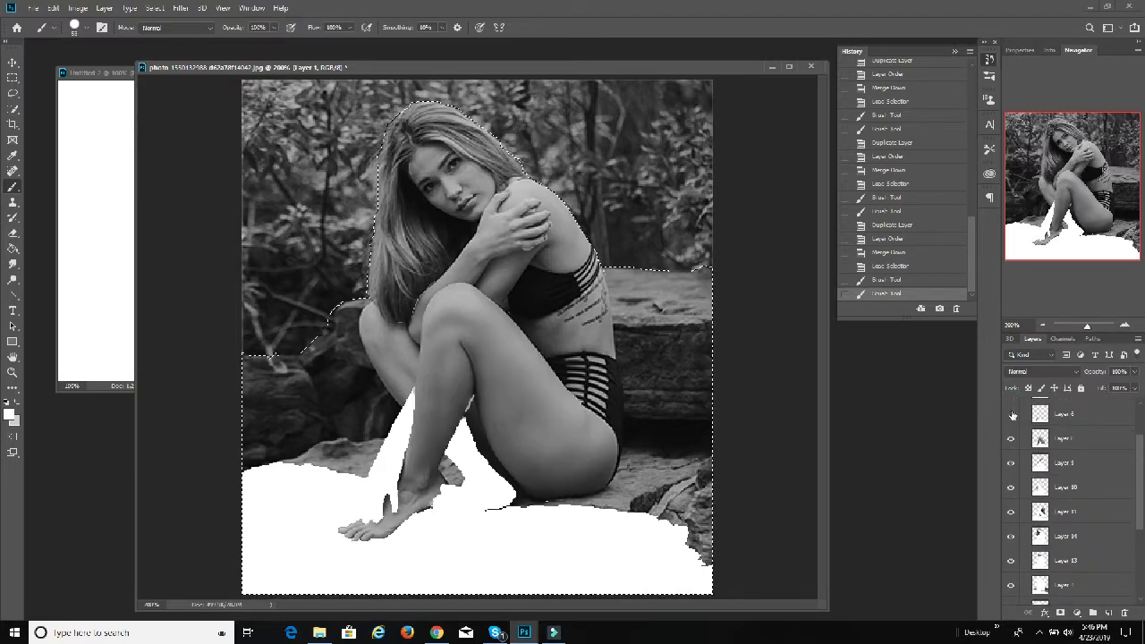
{"action": "left_click", "coordinate": [1011, 412]}
{"action": "scroll", "coordinate": [1014, 432], "scroll_direction": "up", "scroll_amount": 1}
{"action": "left_click", "coordinate": [1011, 421]}
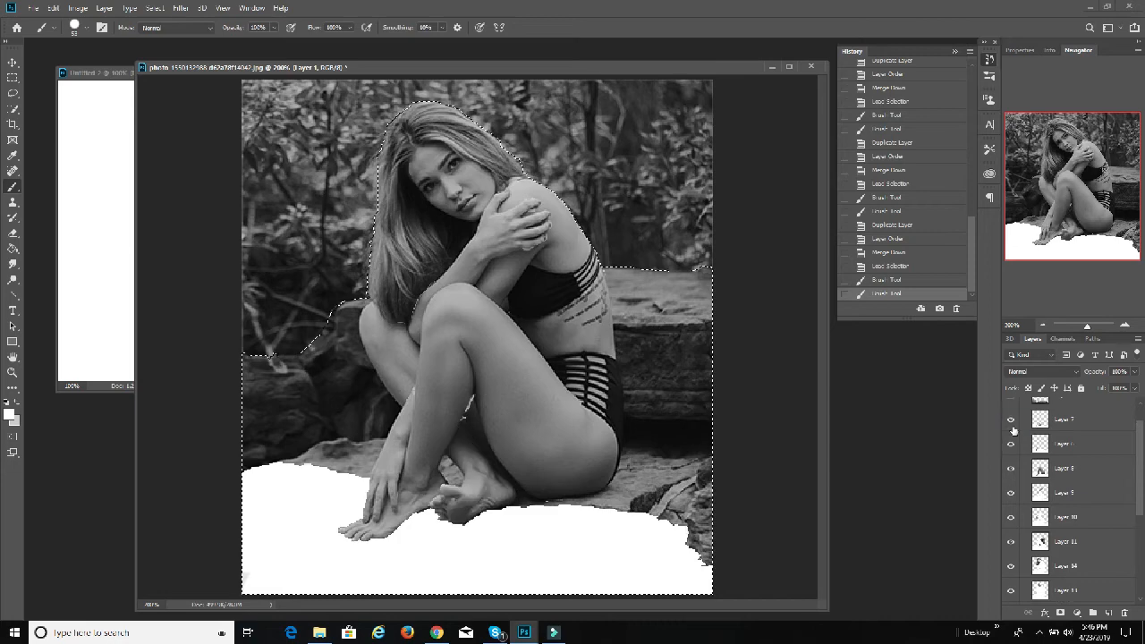
{"action": "scroll", "coordinate": [1013, 428], "scroll_direction": "up", "scroll_amount": 1}
{"action": "left_click", "coordinate": [1012, 427]}
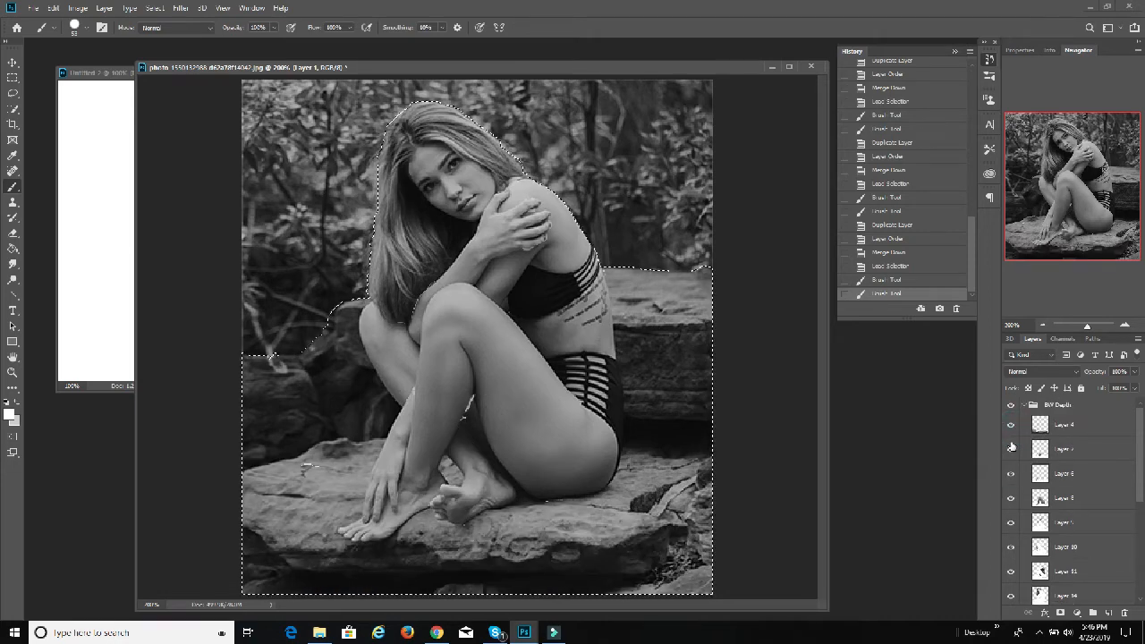
Step: Rename the BW Depth group as BW Cutter and collapse it
{"action": "double_click", "coordinate": [1064, 404]}
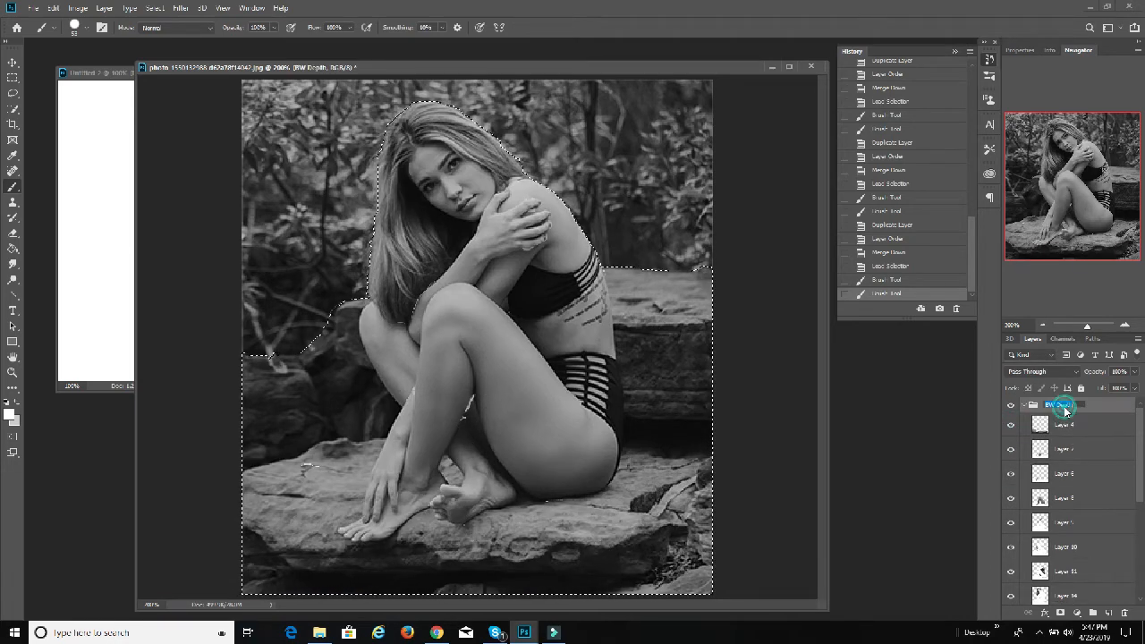
{"action": "left_click_drag", "start_coordinate": [1079, 405], "coordinate": [1058, 407]}
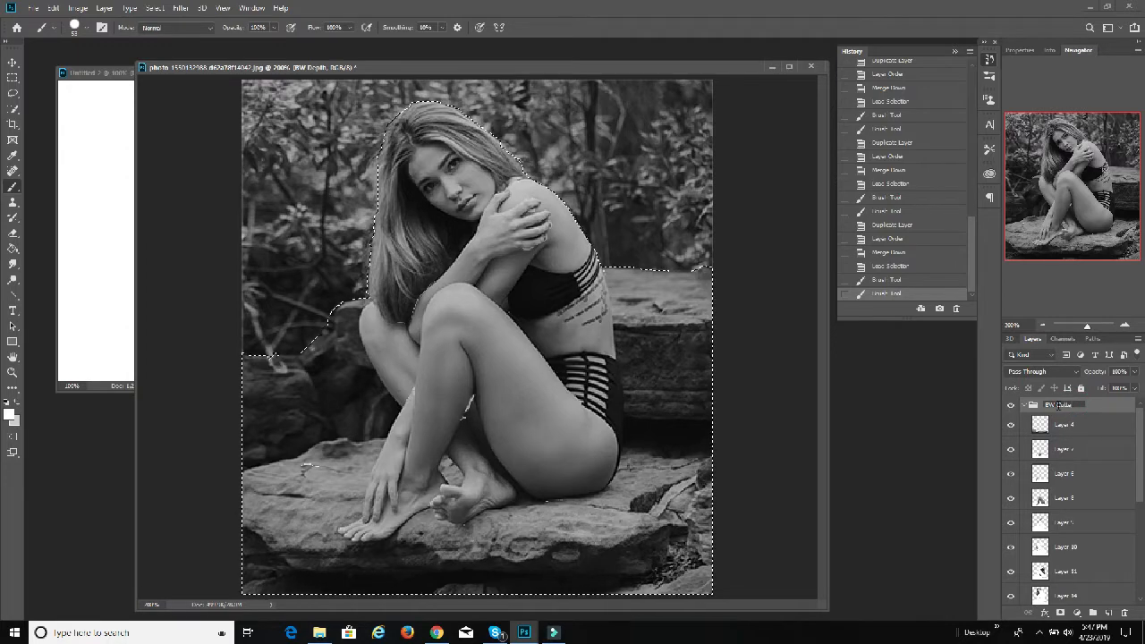
{"action": "type", "text": "Cutter"}
{"action": "key", "text": "Return"}
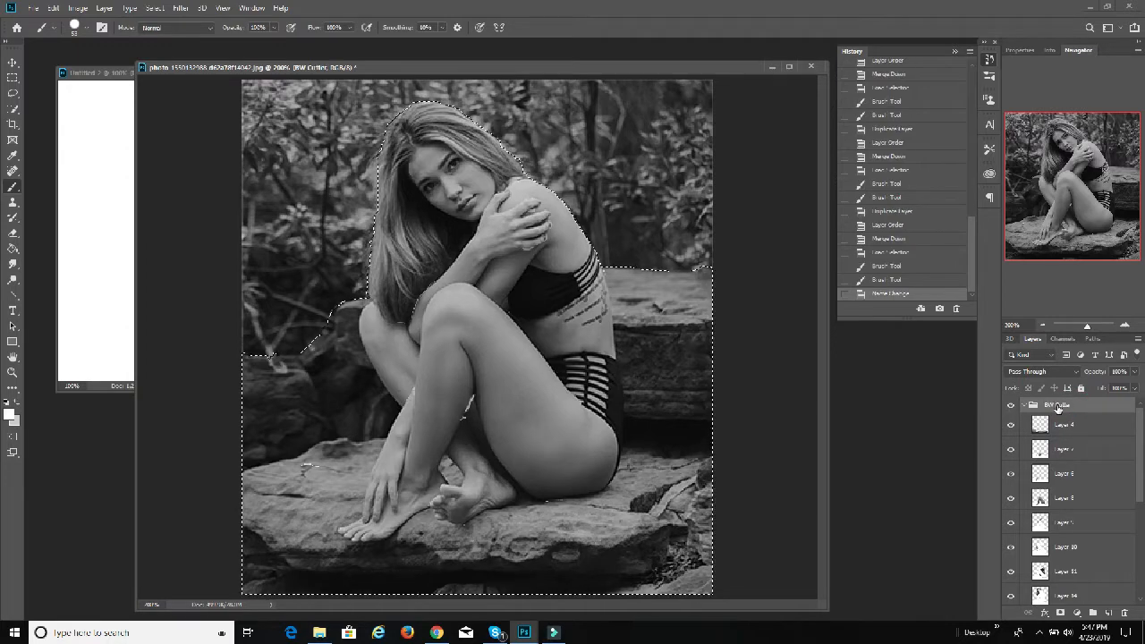
{"action": "left_click", "coordinate": [1026, 407]}
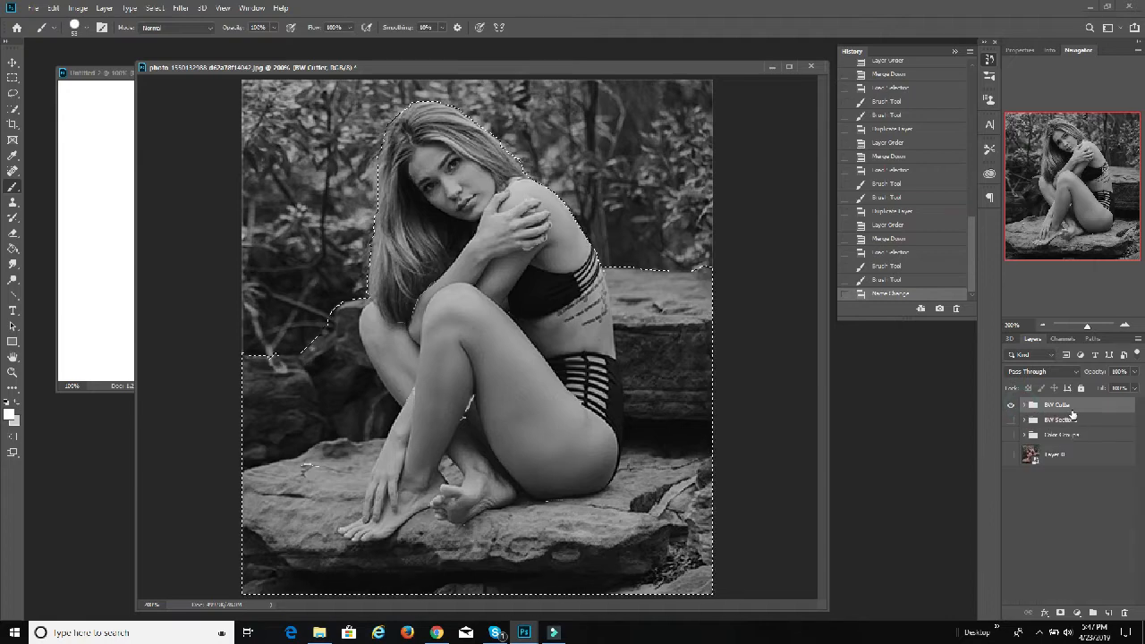
Step: Duplicate the BW Sections layer group within the same document
{"action": "left_click", "coordinate": [1024, 420]}
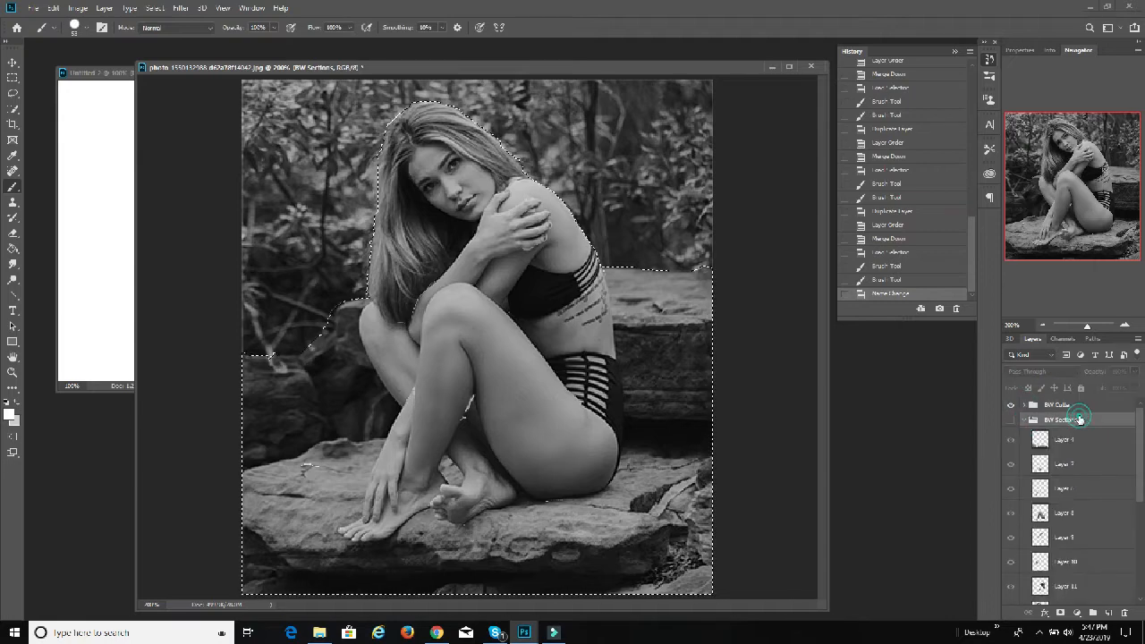
{"action": "left_click", "coordinate": [1078, 419]}
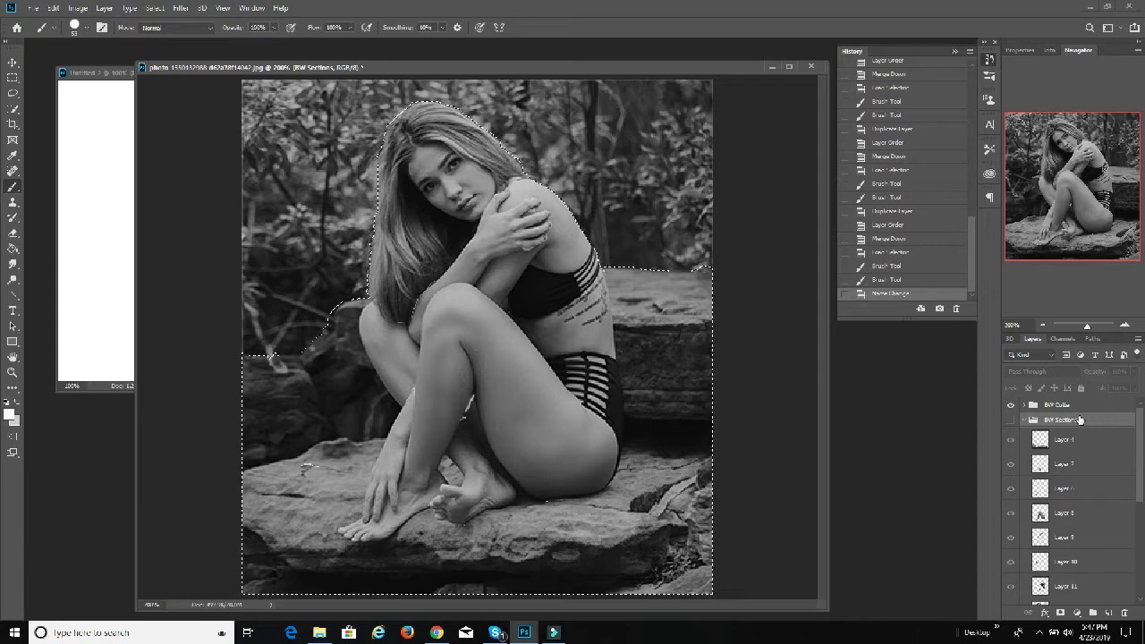
{"action": "left_click", "coordinate": [1023, 422]}
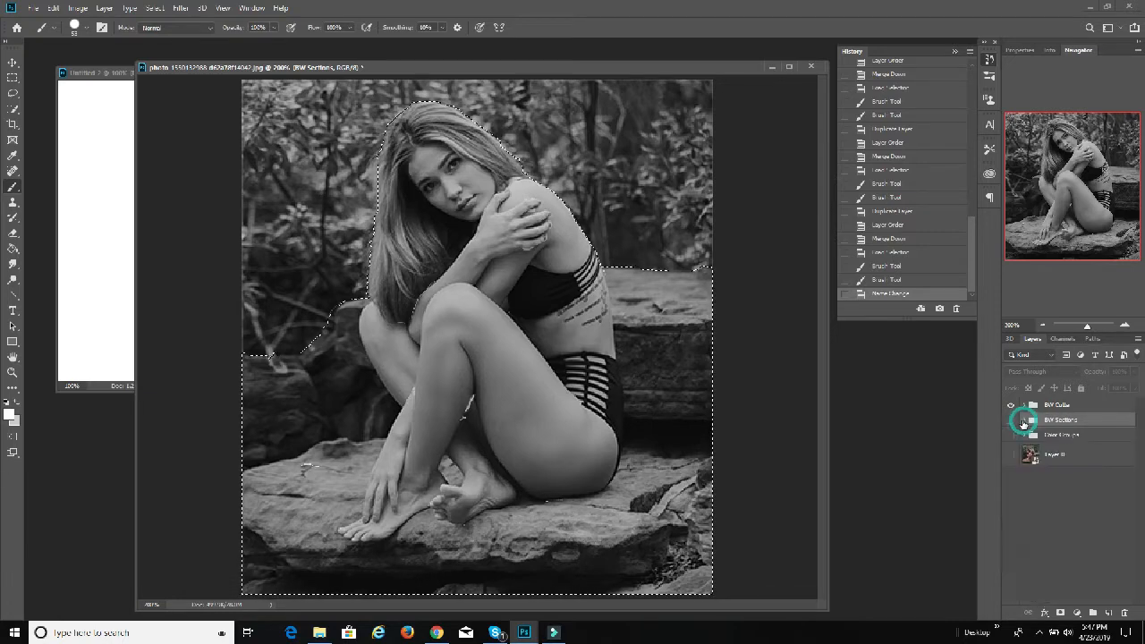
{"action": "left_click", "coordinate": [1023, 420]}
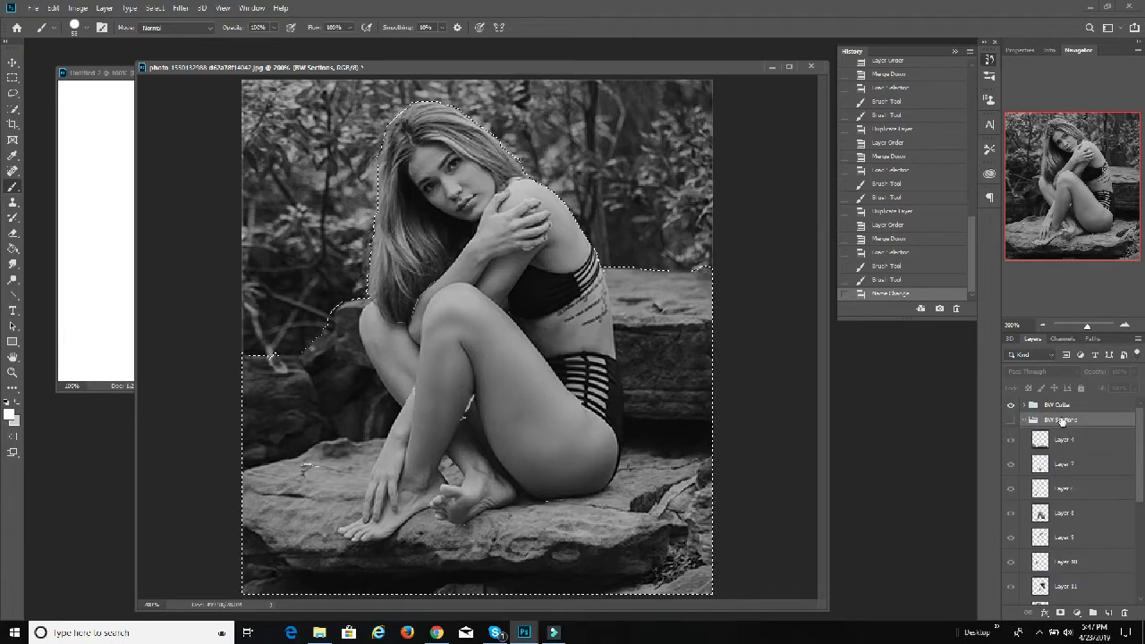
{"action": "right_click", "coordinate": [1062, 422]}
{"action": "left_click", "coordinate": [993, 202]}
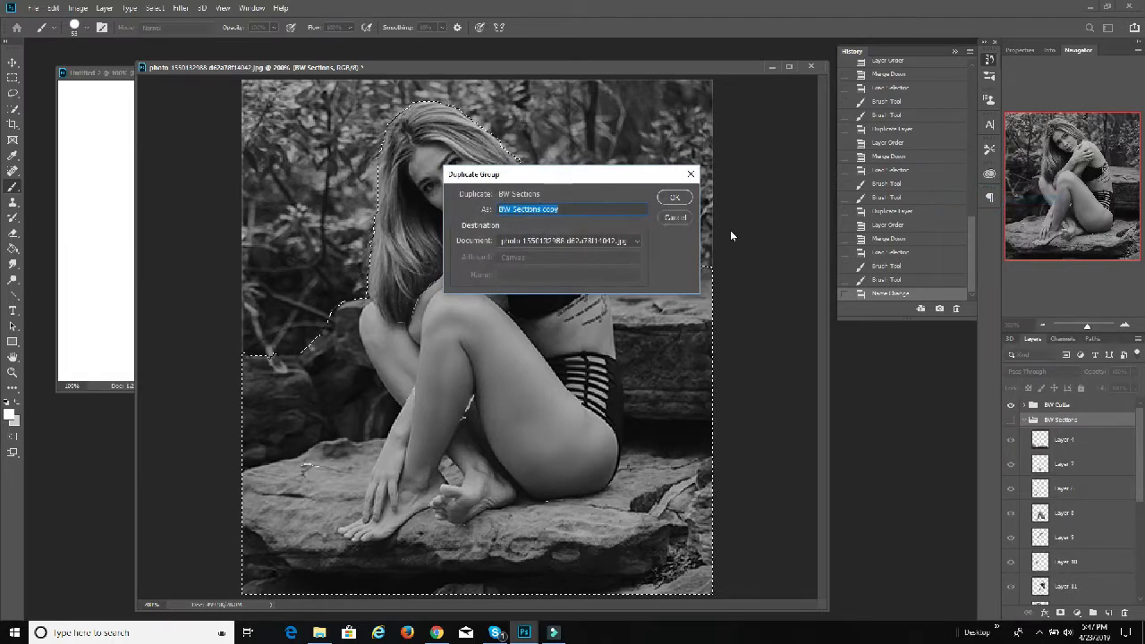
{"action": "left_click", "coordinate": [674, 196]}
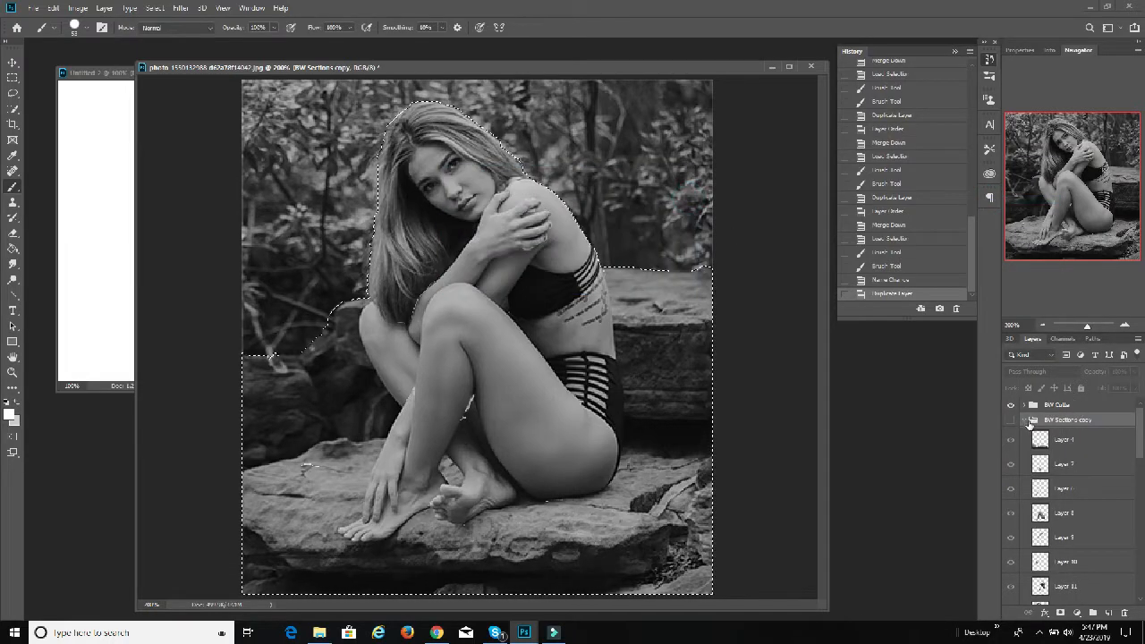
Step: Rename the duplicated group as BW Depth
{"action": "double_click", "coordinate": [1048, 420]}
{"action": "type", "text": "BW Depth"}
{"action": "key", "text": "Return"}
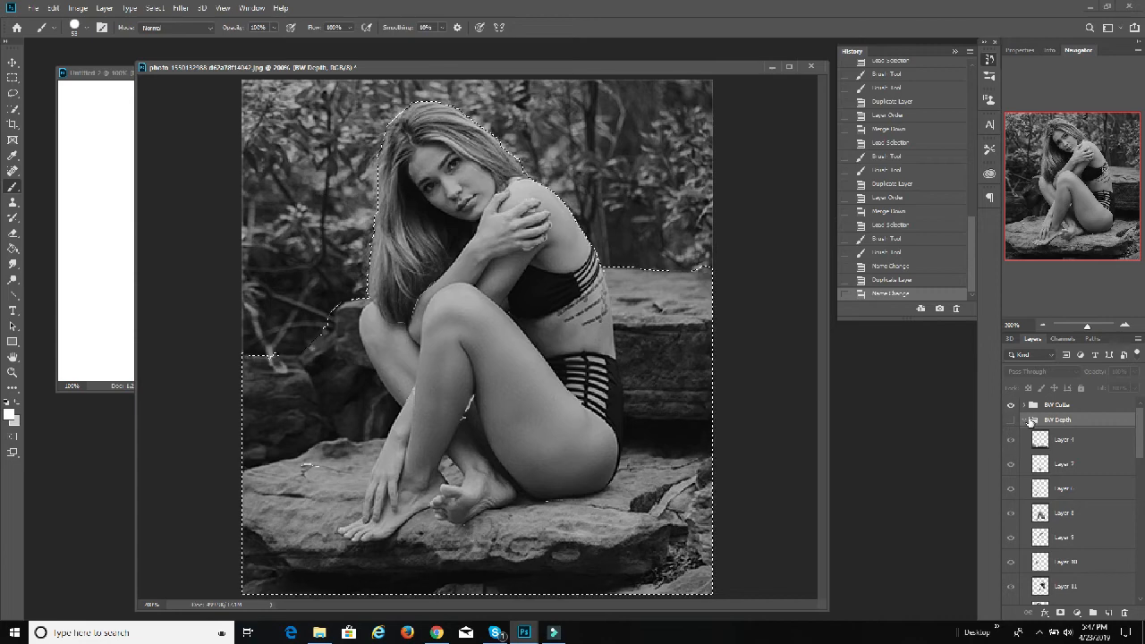
Step: Show the BW Depth group, hide BW Cutter, collapse BW Sections, and leave the layers of BW Depth expanded
{"action": "left_click", "coordinate": [1010, 419]}
{"action": "left_click", "coordinate": [1023, 419]}
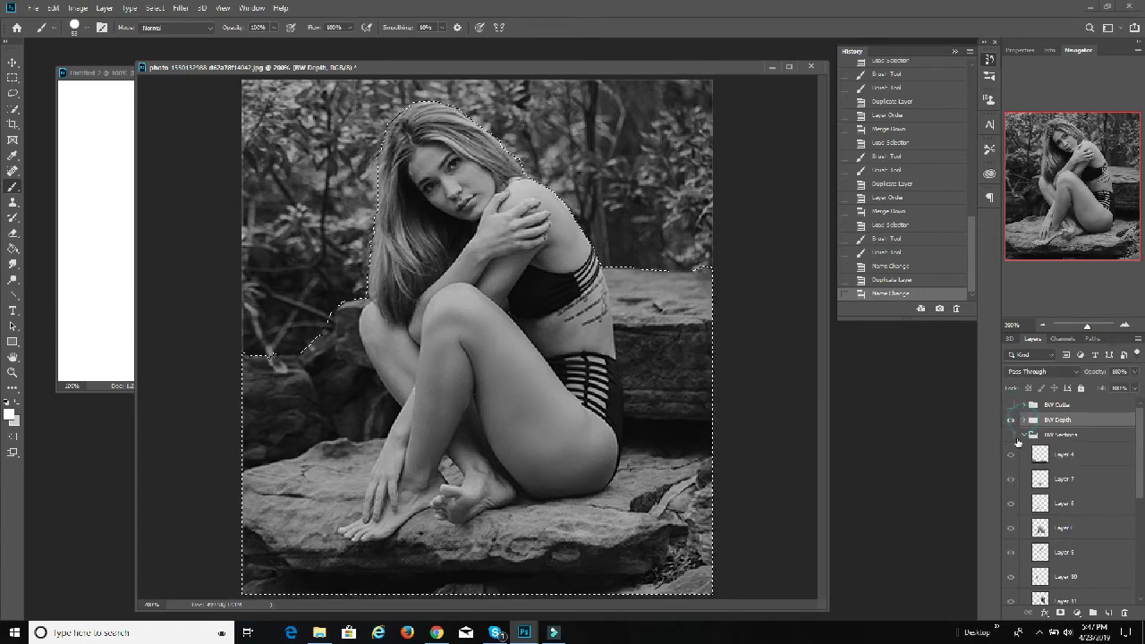
{"action": "left_click", "coordinate": [1023, 434]}
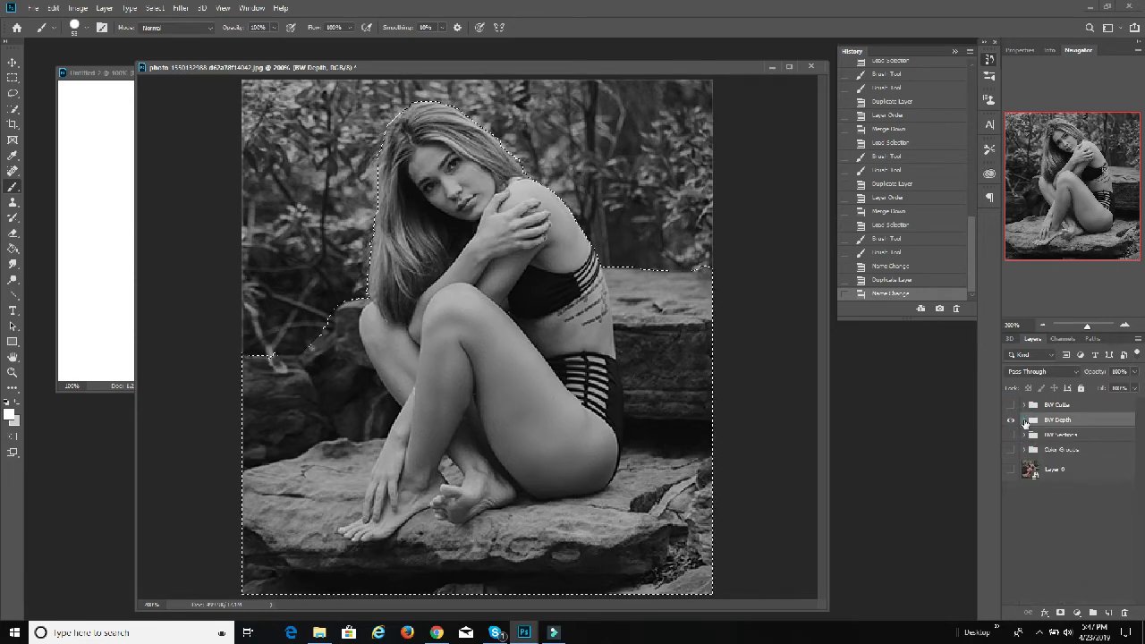
{"action": "left_click", "coordinate": [1023, 419]}
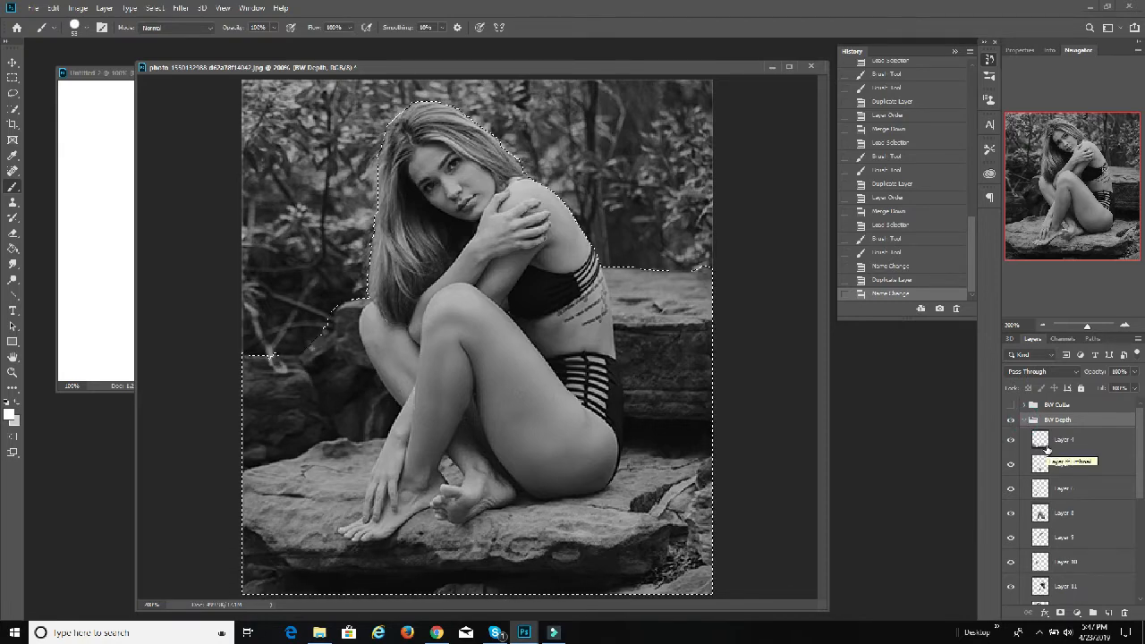
Step: Go through the section layers of the BW Depth group in order, from Layer 4 down to Layer 1, to review their stacking
{"action": "scroll", "coordinate": [1060, 500], "scroll_direction": "down", "scroll_amount": 5}
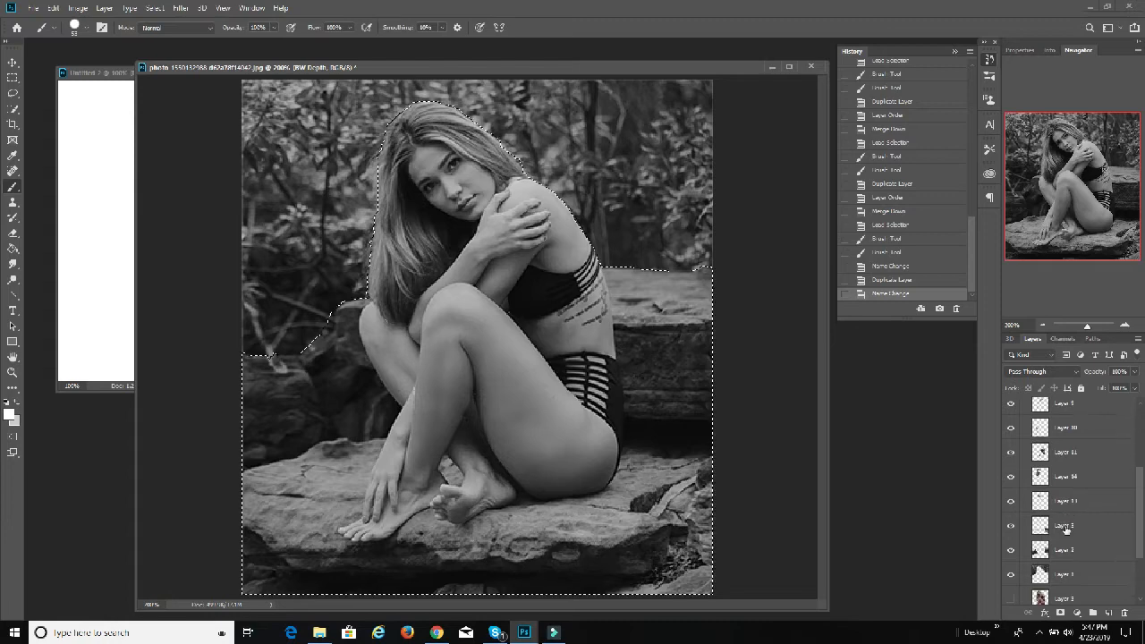
{"action": "scroll", "coordinate": [1064, 529], "scroll_direction": "up", "scroll_amount": 3}
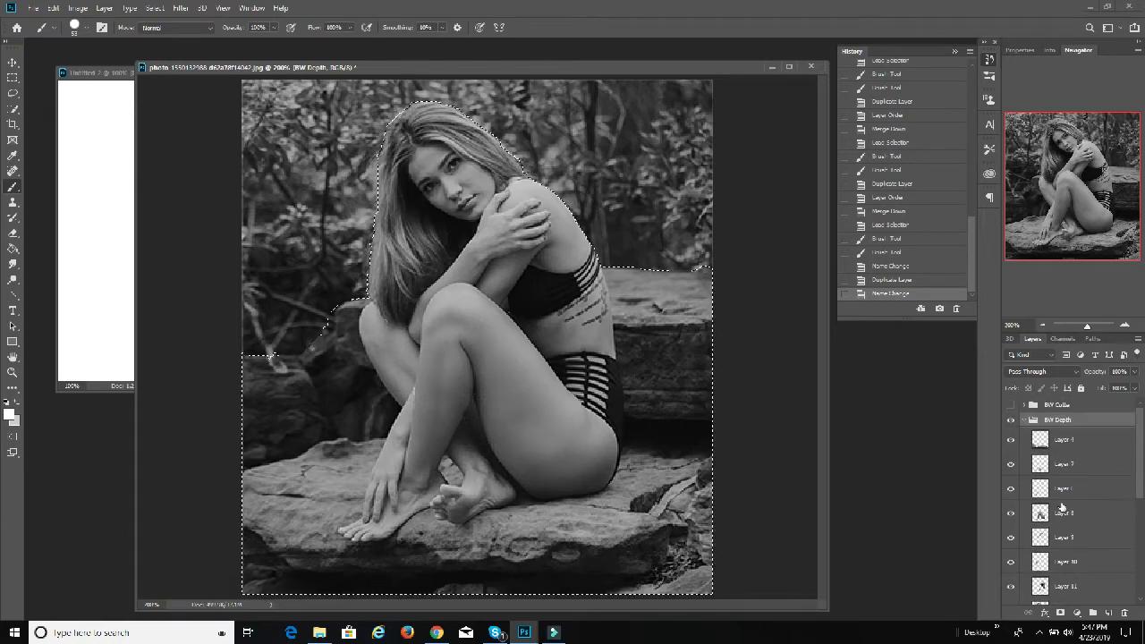
{"action": "scroll", "coordinate": [1081, 443], "scroll_direction": "up", "scroll_amount": 1}
{"action": "left_click", "coordinate": [1085, 440]}
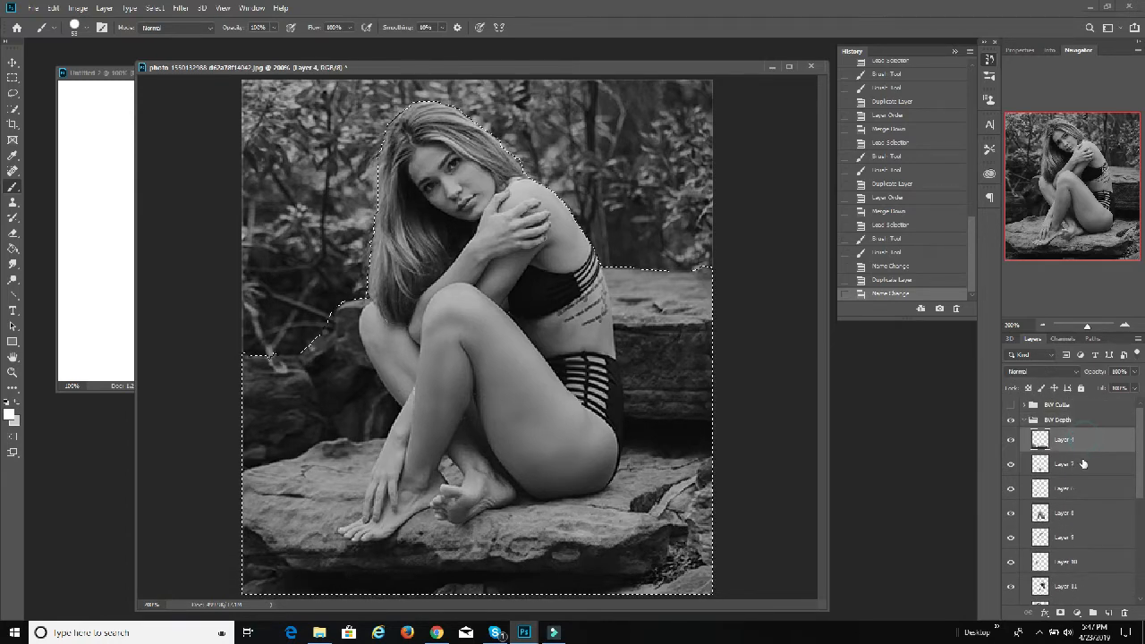
{"action": "left_click", "coordinate": [1083, 463]}
{"action": "left_click", "coordinate": [1082, 492]}
{"action": "left_click", "coordinate": [1079, 515]}
{"action": "left_click", "coordinate": [1078, 537]}
{"action": "left_click", "coordinate": [1074, 560]}
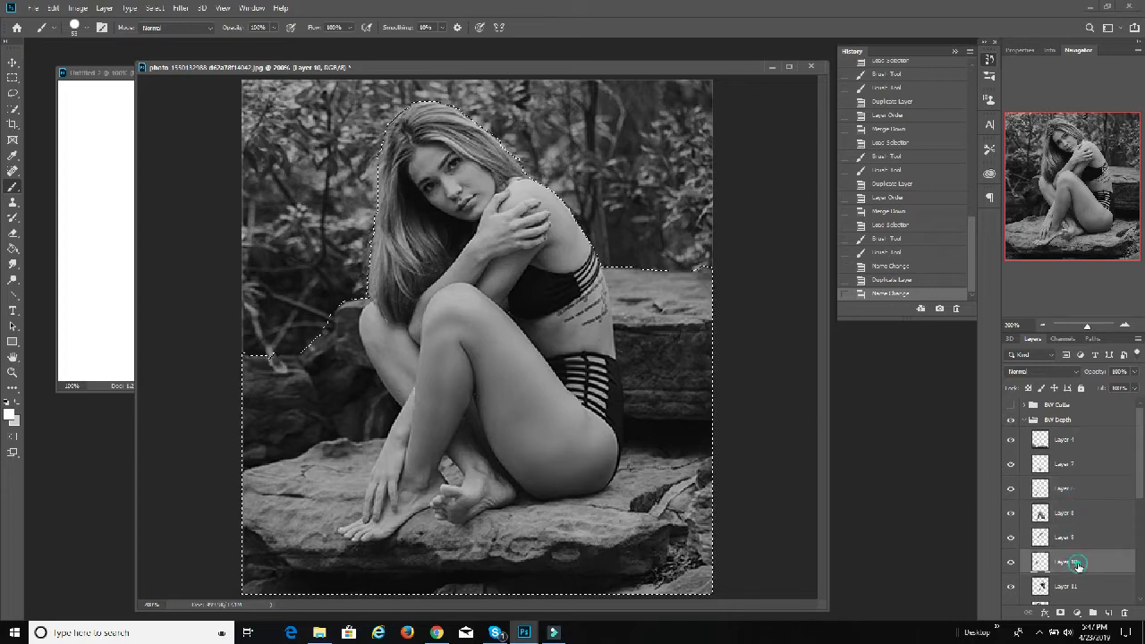
{"action": "left_click", "coordinate": [1084, 583]}
{"action": "scroll", "coordinate": [1087, 573], "scroll_direction": "down", "scroll_amount": 3}
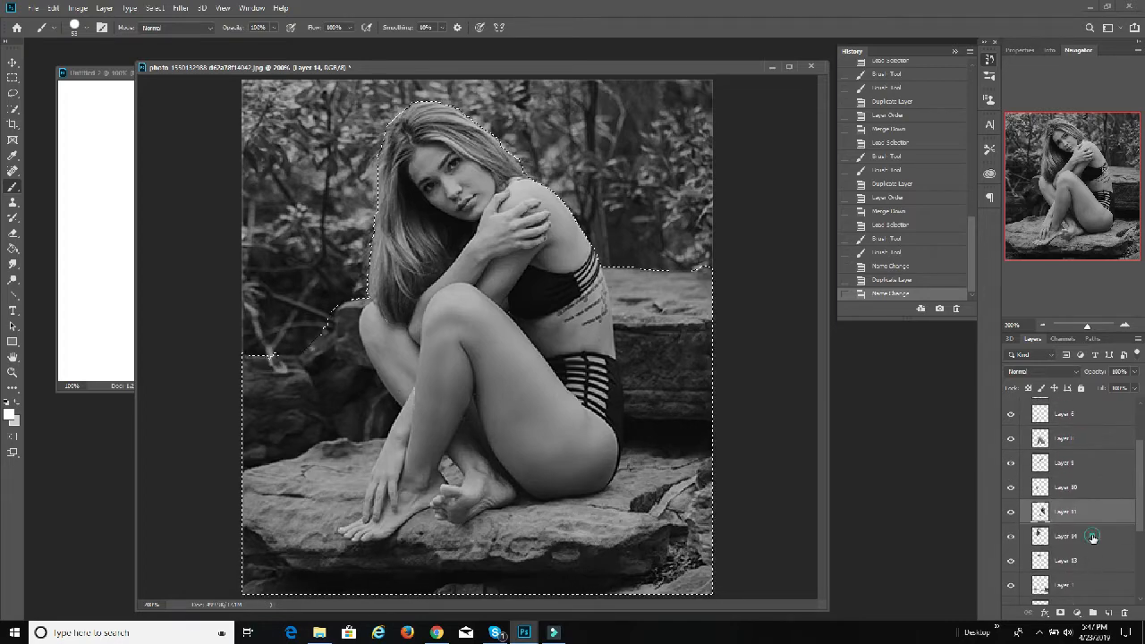
{"action": "left_click", "coordinate": [1086, 559]}
{"action": "scroll", "coordinate": [1086, 560], "scroll_direction": "down", "scroll_amount": 2}
{"action": "left_click", "coordinate": [1088, 539]}
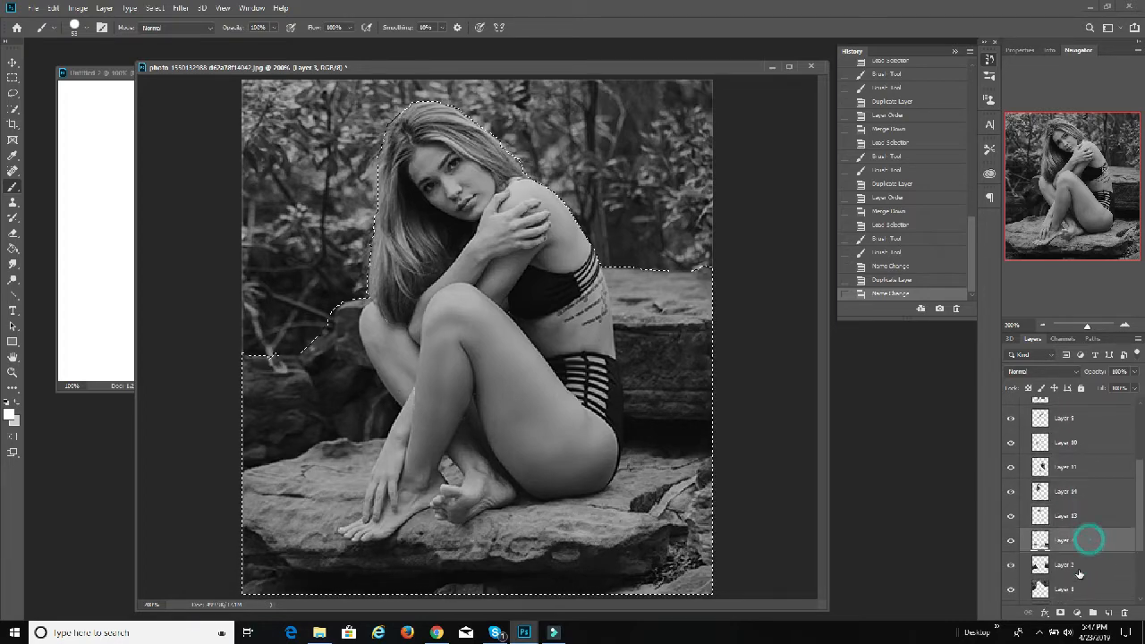
{"action": "left_click", "coordinate": [1080, 568]}
{"action": "left_click", "coordinate": [1076, 589]}
{"action": "scroll", "coordinate": [1075, 591], "scroll_direction": "down", "scroll_amount": 3}
{"action": "scroll", "coordinate": [1077, 568], "scroll_direction": "up", "scroll_amount": 5}
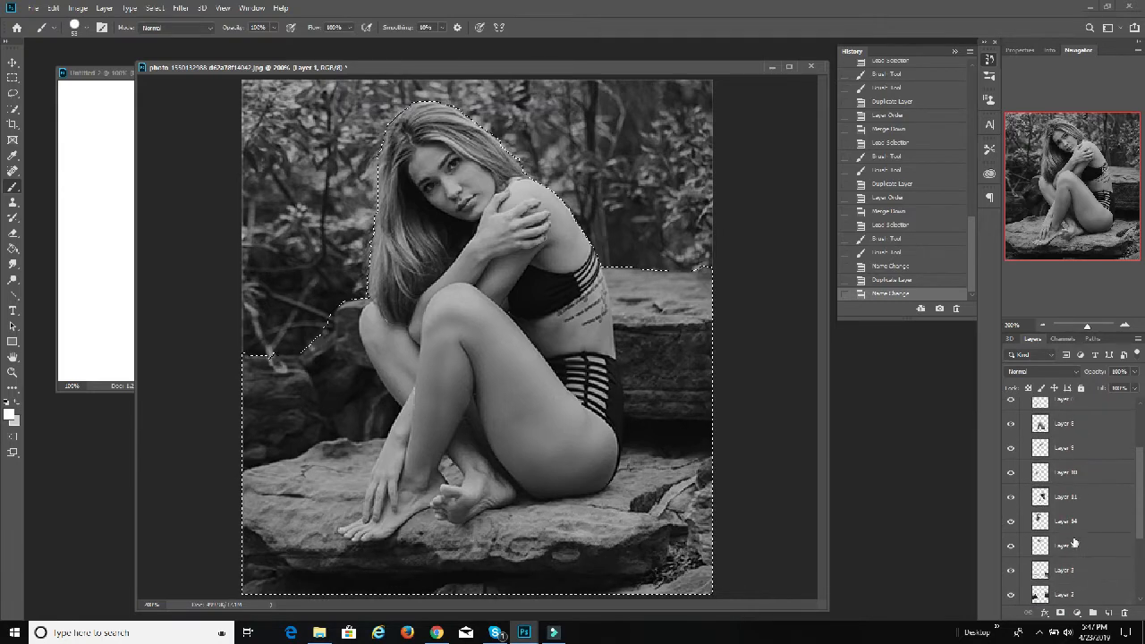
{"action": "scroll", "coordinate": [1074, 541], "scroll_direction": "up", "scroll_amount": 4}
Step: Load the outline of Layer 4 as a selection and paint the front rock in a grey of 90% brightness
{"action": "left_click", "coordinate": [1073, 441]}
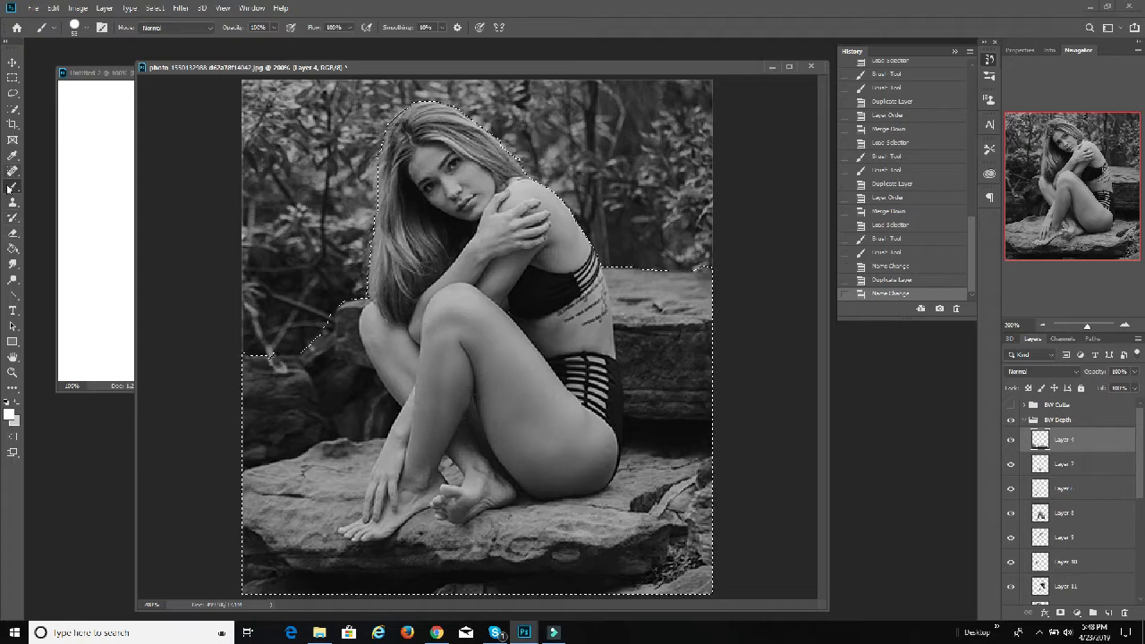
{"action": "left_click", "coordinate": [1042, 442], "text": "ctrl"}
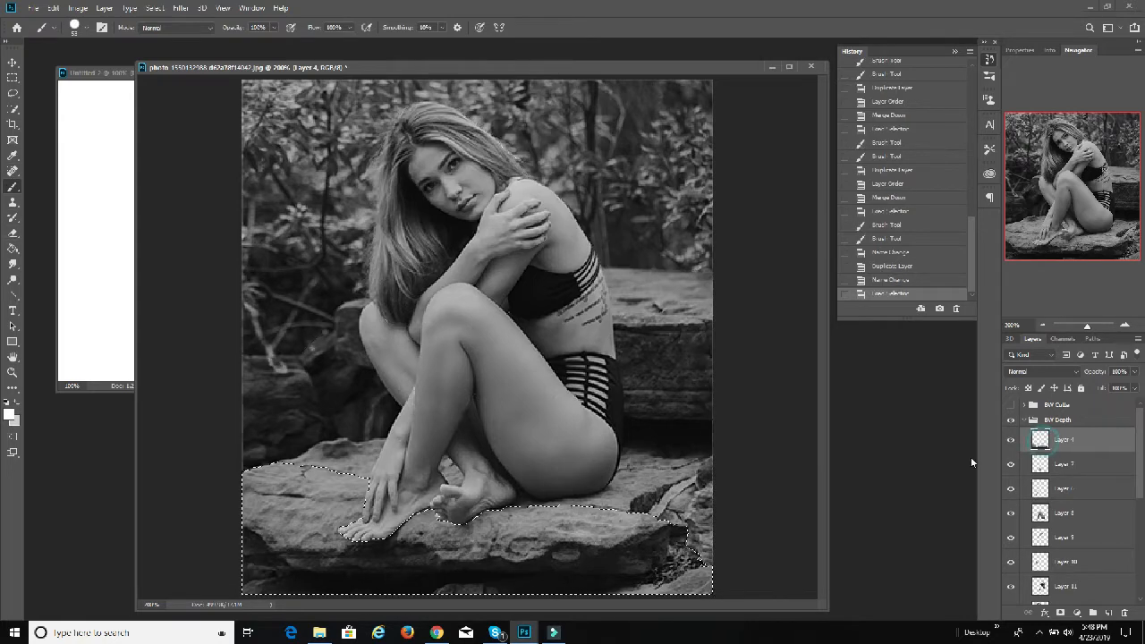
{"action": "left_click", "coordinate": [9, 415]}
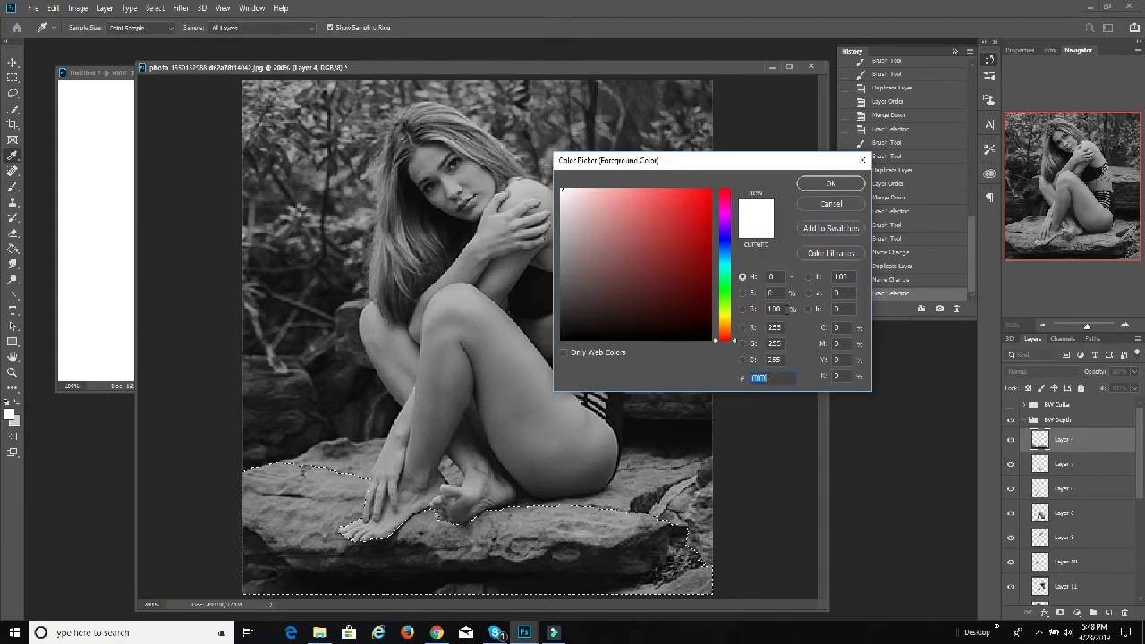
{"action": "left_click", "coordinate": [849, 208]}
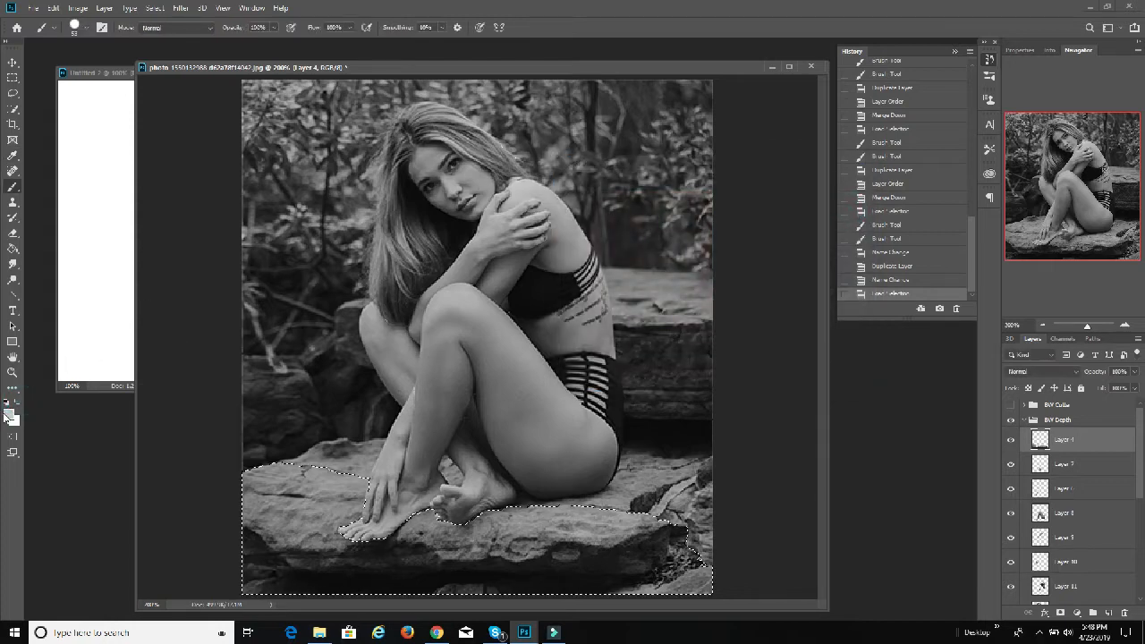
{"action": "left_click", "coordinate": [11, 412]}
{"action": "double_click", "coordinate": [772, 309]}
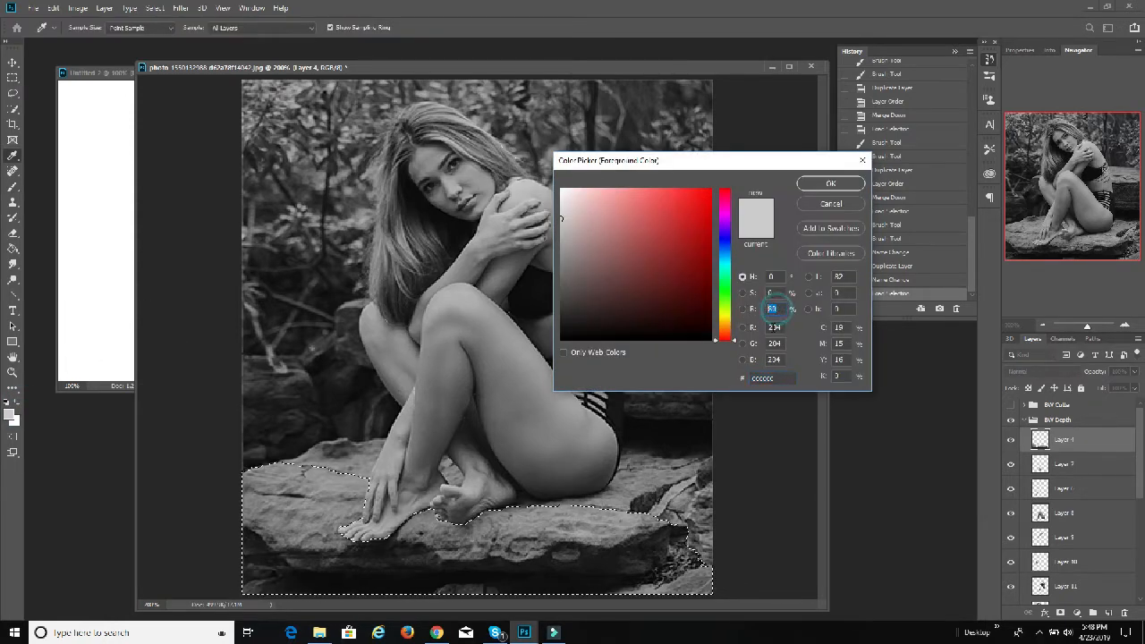
{"action": "type", "text": "90"}
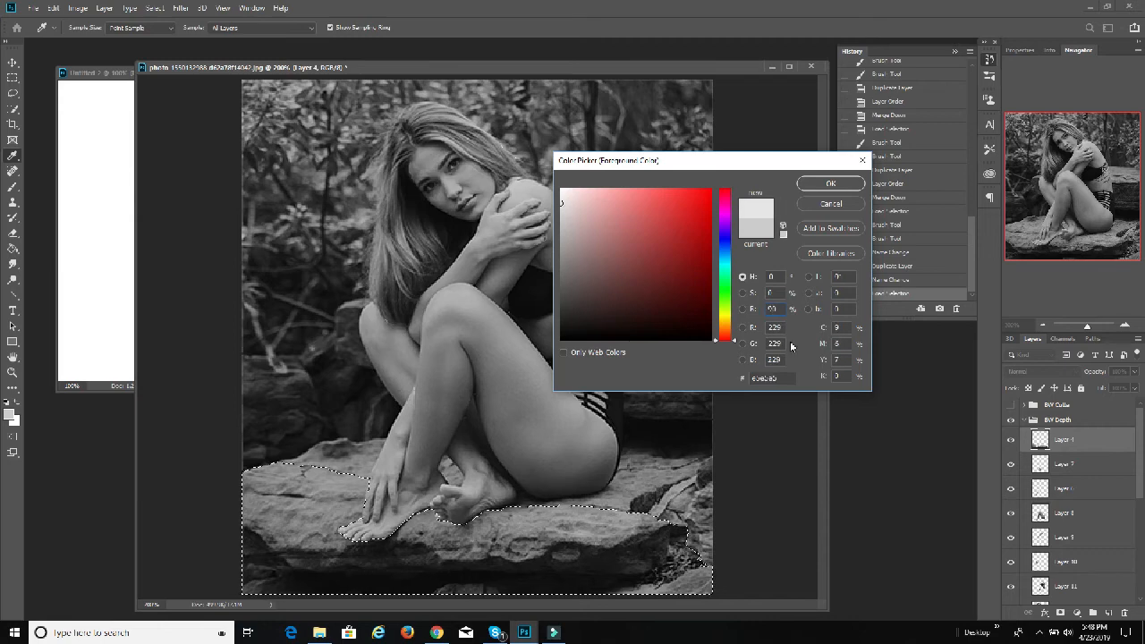
{"action": "left_click", "coordinate": [811, 186]}
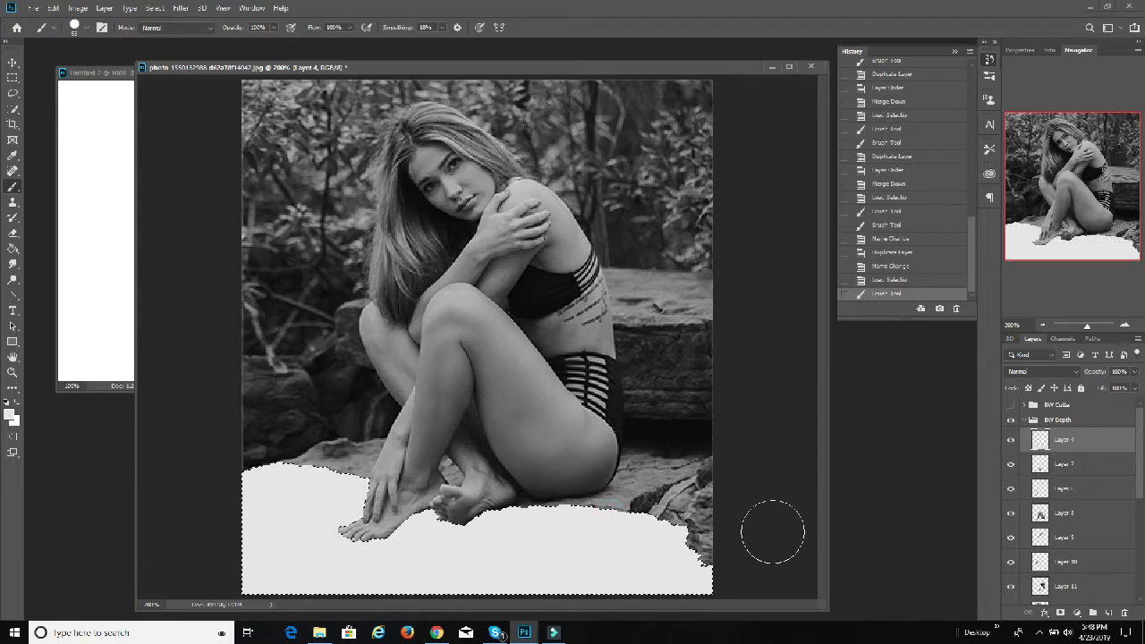
Step: Load the outline of Layer 7 as a selection and paint the rear foot in a grey of 85% brightness
{"action": "left_click", "coordinate": [1038, 465]}
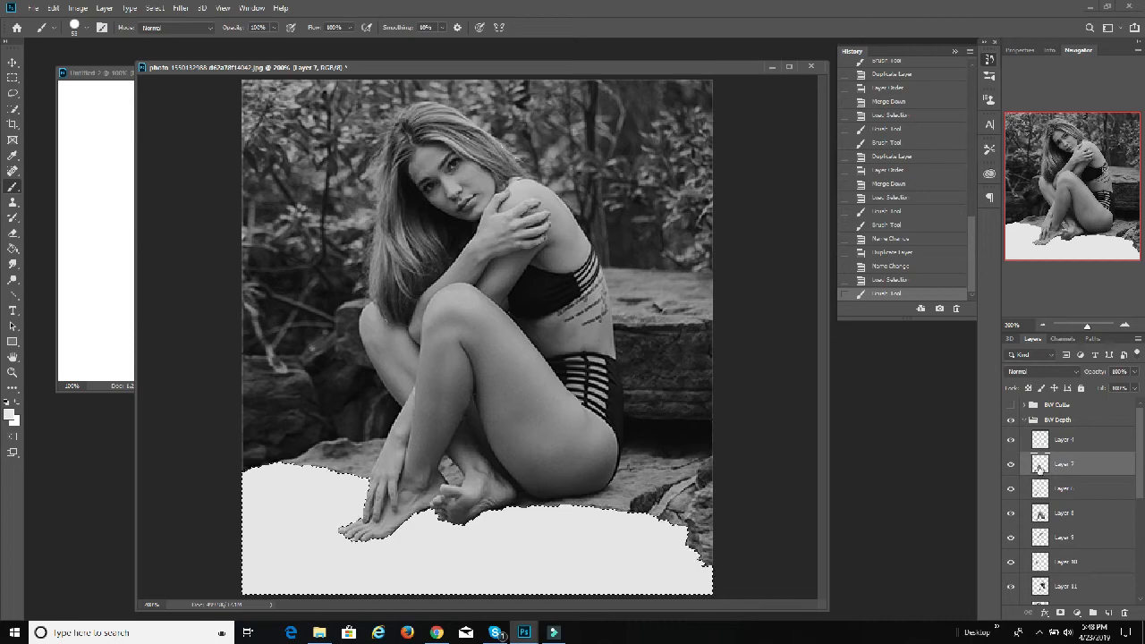
{"action": "left_click", "coordinate": [1038, 464], "text": "ctrl"}
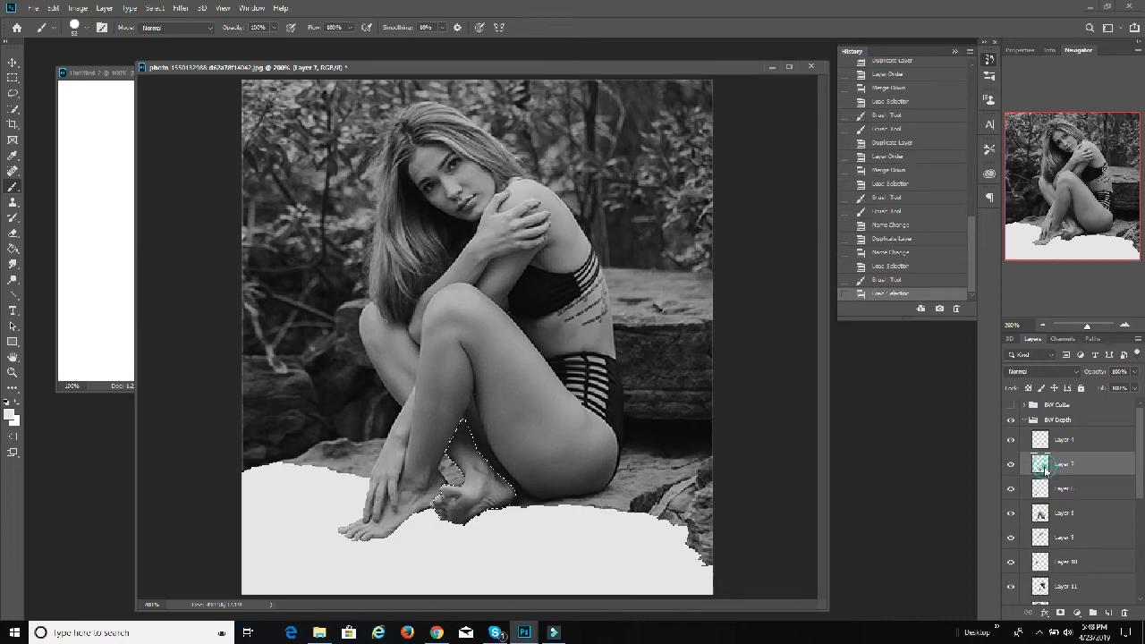
{"action": "left_click", "coordinate": [13, 411]}
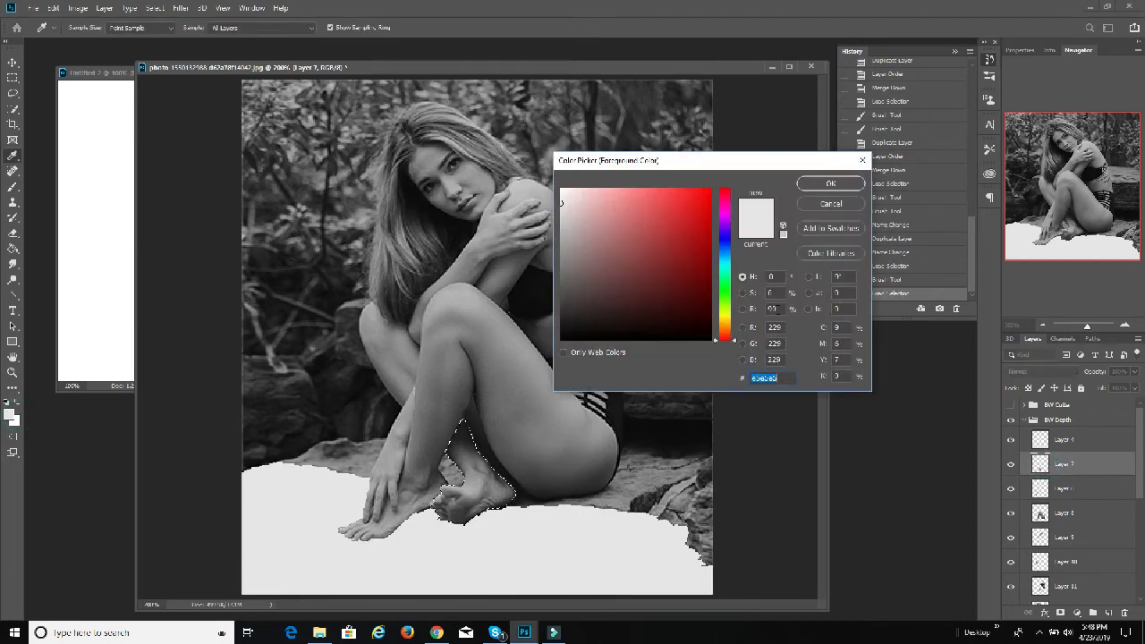
{"action": "left_click", "coordinate": [771, 308]}
{"action": "type", "text": "85"}
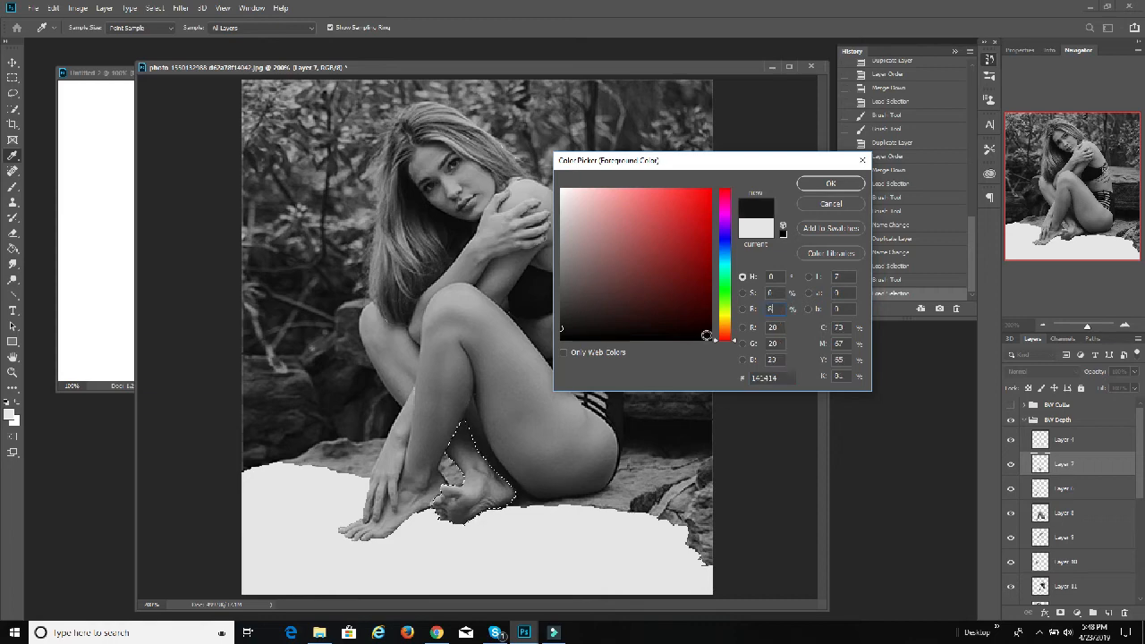
{"action": "left_click", "coordinate": [830, 183]}
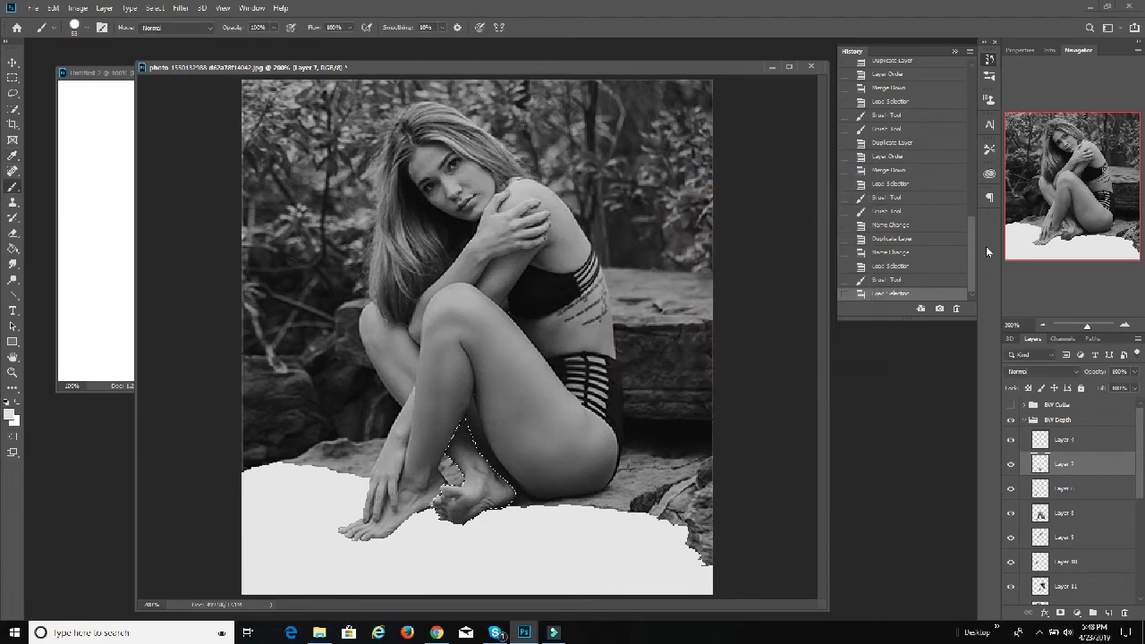
{"action": "mouse_move", "coordinate": [529, 494]}
{"action": "left_mouse_down"}
{"action": "mouse_move", "coordinate": [313, 491]}
{"action": "mouse_move", "coordinate": [440, 407]}
{"action": "mouse_move", "coordinate": [586, 500]}
{"action": "mouse_move", "coordinate": [415, 527]}
{"action": "mouse_move", "coordinate": [447, 383]}
{"action": "mouse_move", "coordinate": [435, 557]}
{"action": "left_mouse_up"}
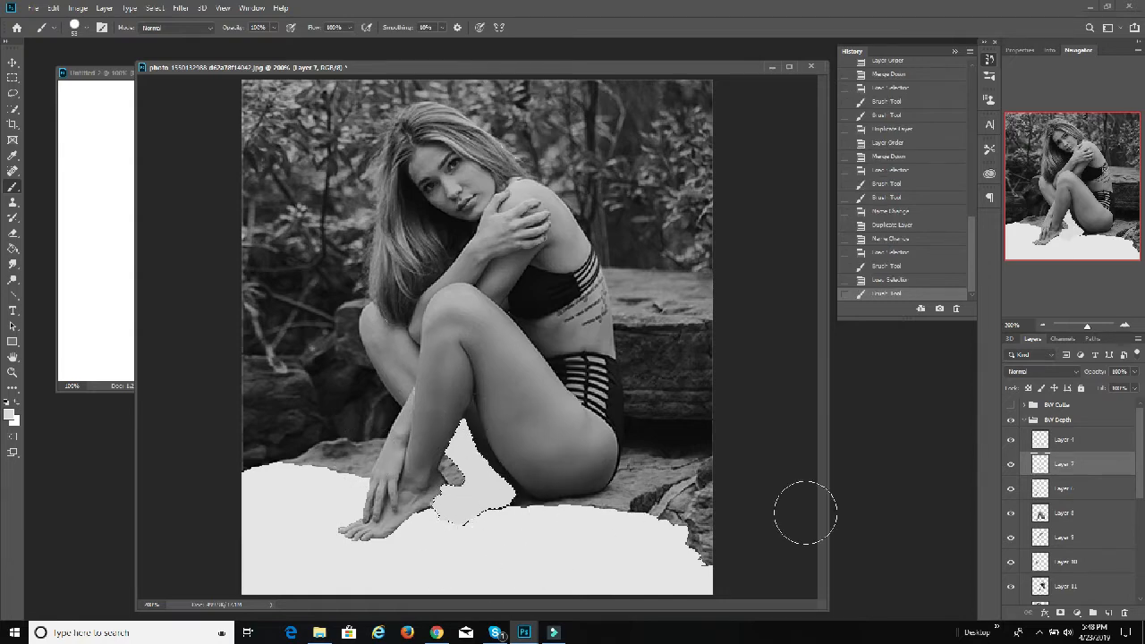
Step: Load the outline of Layer 6 as a selection and paint the lower arm and hand in a grey of 80% brightness
{"action": "left_click", "coordinate": [1065, 491]}
{"action": "left_click", "coordinate": [1040, 488], "text": "ctrl"}
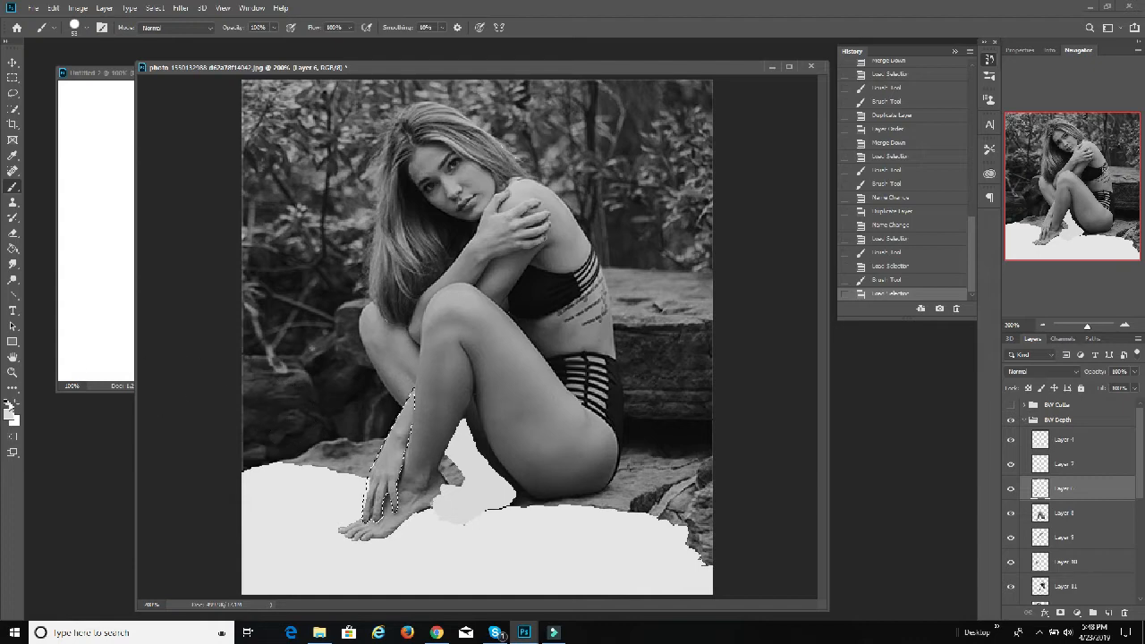
{"action": "left_click", "coordinate": [10, 414]}
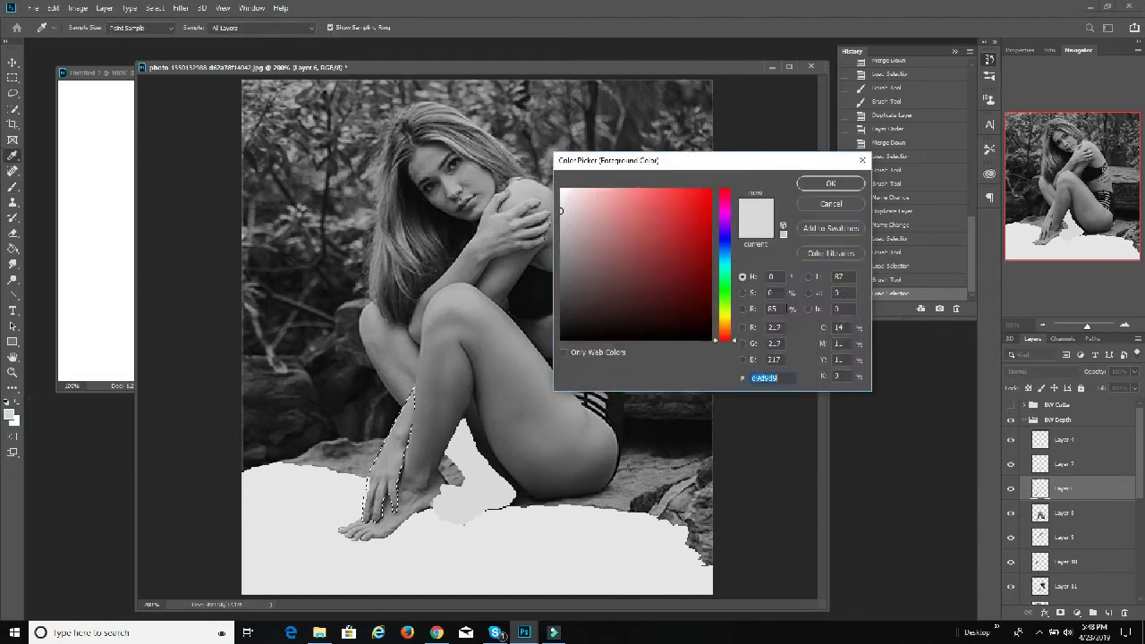
{"action": "left_click", "coordinate": [771, 309]}
{"action": "type", "text": "80"}
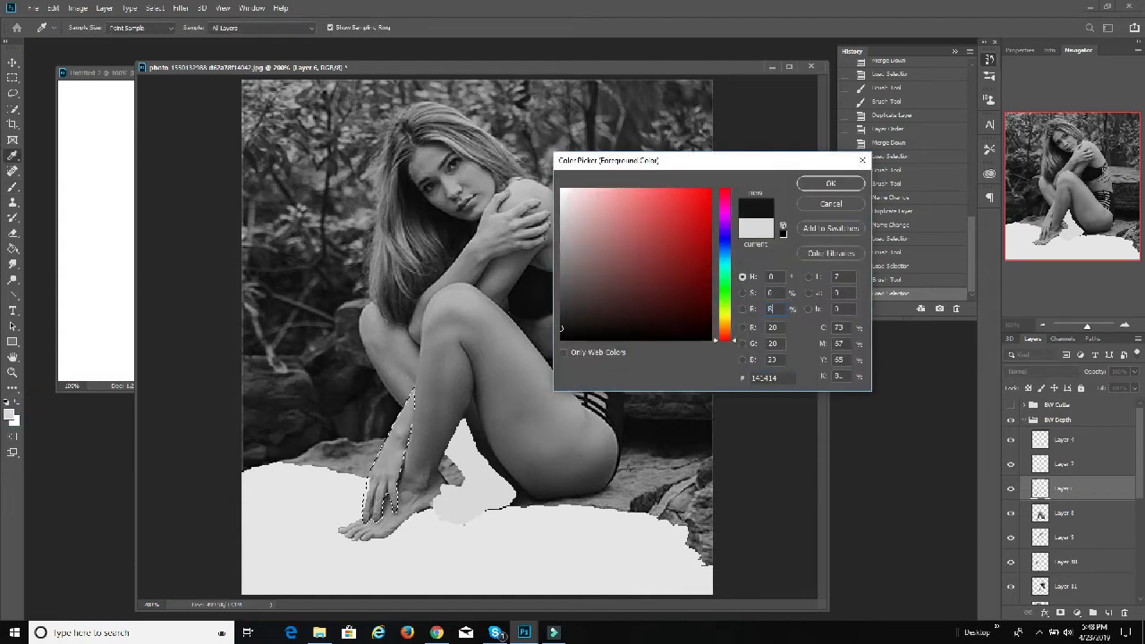
{"action": "left_click", "coordinate": [830, 185]}
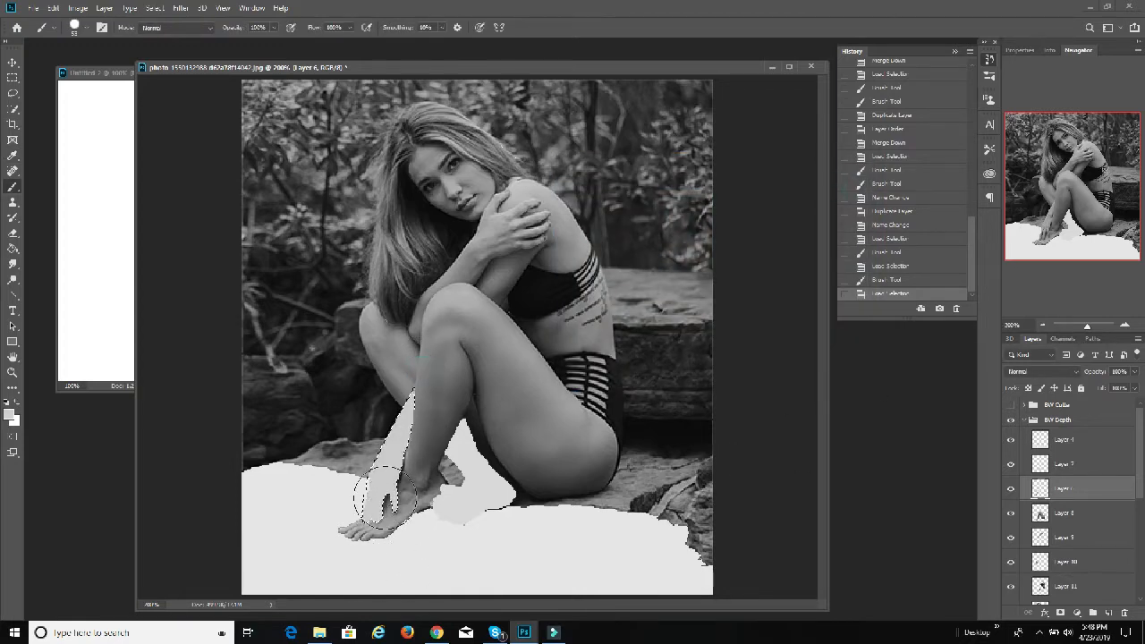
{"action": "left_click", "coordinate": [347, 539]}
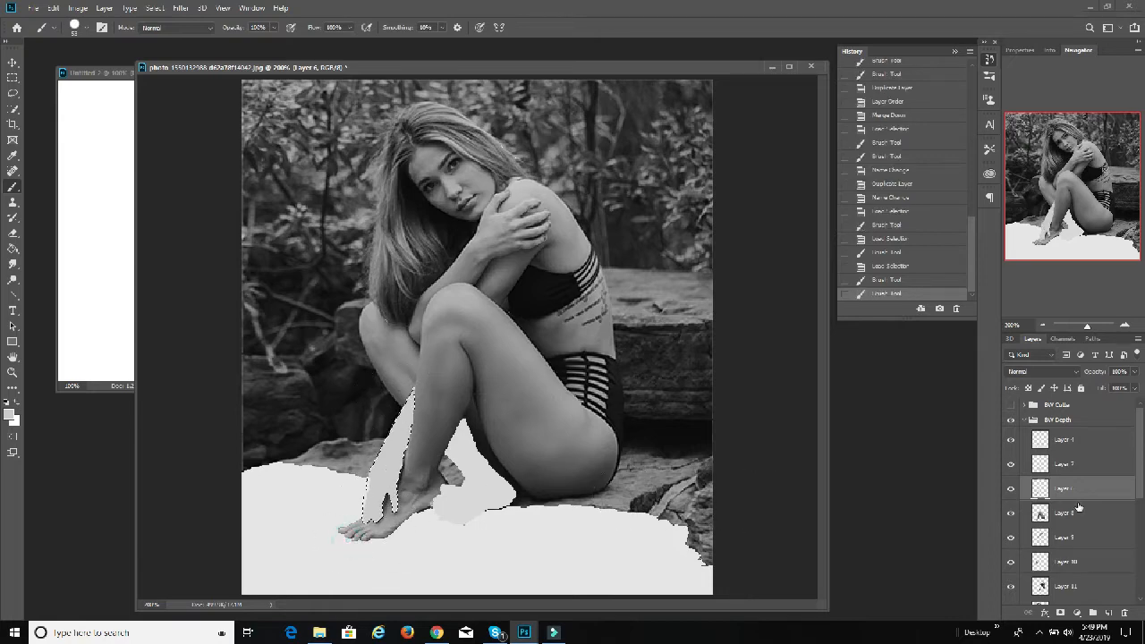
Step: Load the outline of Layer 8 as a selection and paint the front leg in a grey of 75% brightness
{"action": "left_click", "coordinate": [1057, 511]}
{"action": "left_click", "coordinate": [1040, 512], "text": "ctrl"}
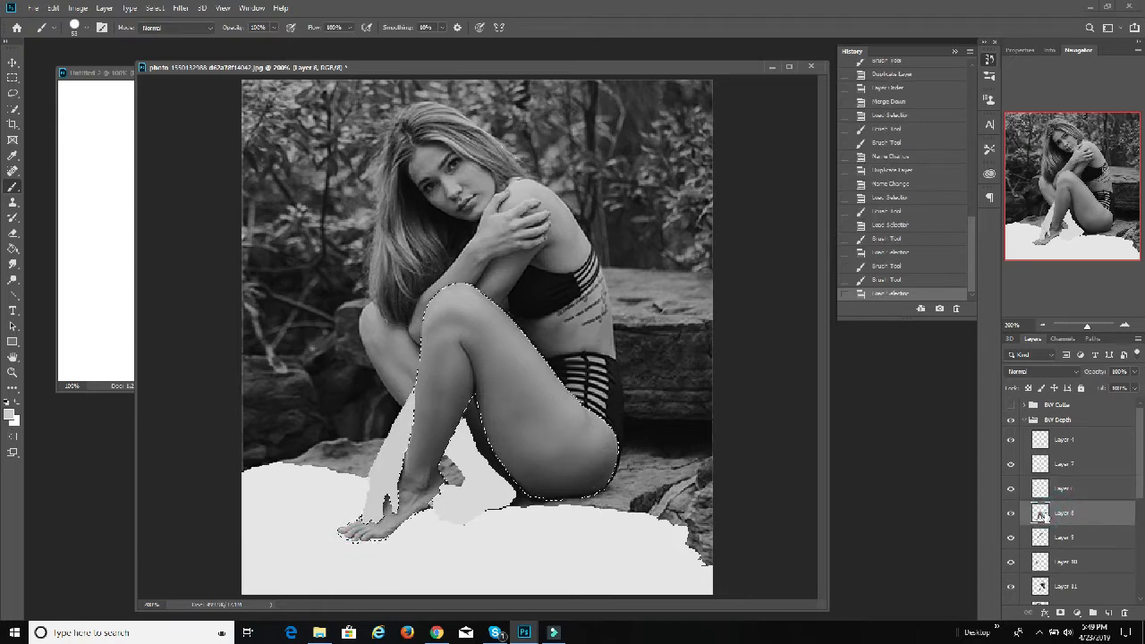
{"action": "left_click", "coordinate": [10, 412]}
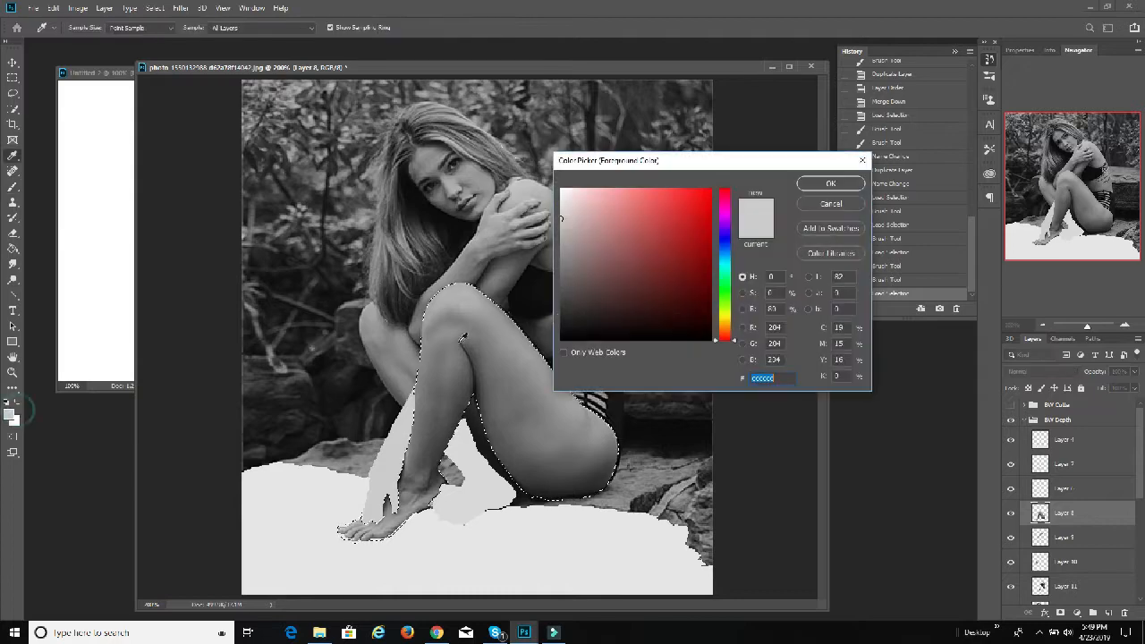
{"action": "left_click", "coordinate": [771, 309]}
{"action": "type", "text": "75"}
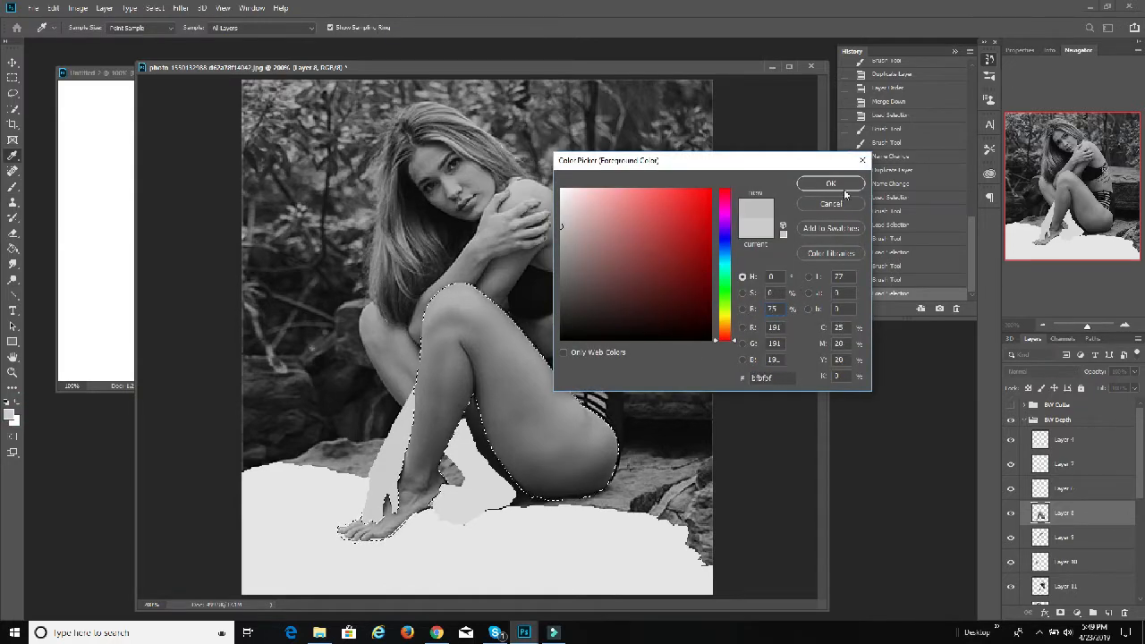
{"action": "left_click", "coordinate": [852, 182]}
{"action": "mouse_move", "coordinate": [457, 291]}
{"action": "left_mouse_down"}
{"action": "mouse_move", "coordinate": [416, 430]}
{"action": "mouse_move", "coordinate": [460, 271]}
{"action": "mouse_move", "coordinate": [436, 492]}
{"action": "left_mouse_up"}
{"action": "mouse_move", "coordinate": [554, 447]}
{"action": "left_mouse_down"}
{"action": "mouse_move", "coordinate": [483, 522]}
{"action": "mouse_move", "coordinate": [528, 501]}
{"action": "mouse_move", "coordinate": [496, 287]}
{"action": "left_mouse_up"}
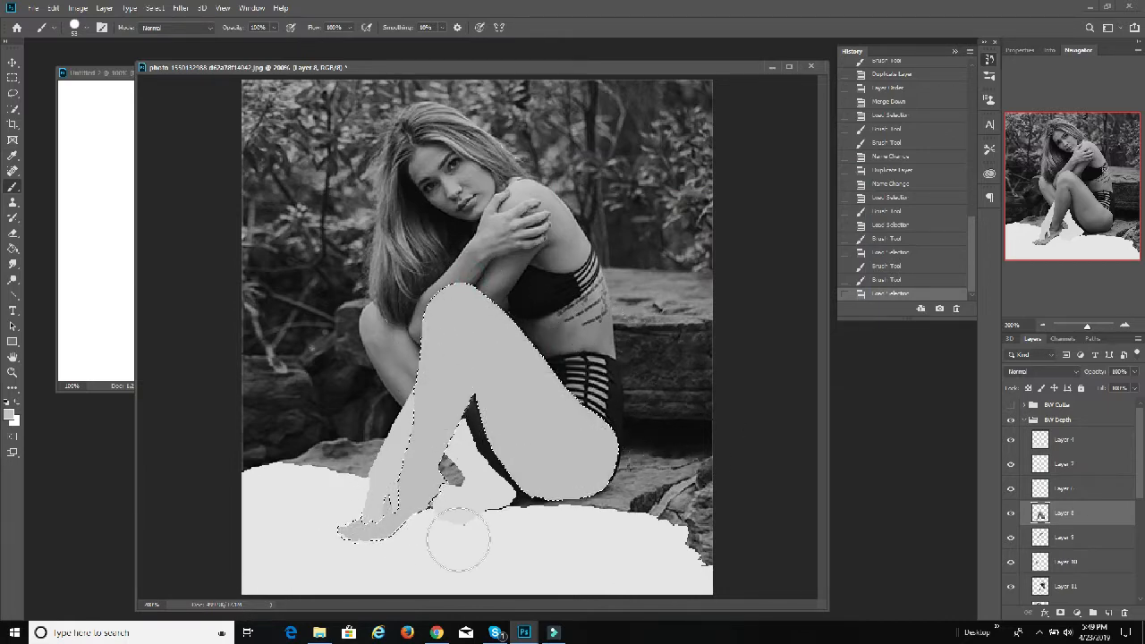
Step: Load the outline of Layer 9 as a selection and paint the raised forearm and hand in a grey of 70% brightness
{"action": "scroll", "coordinate": [1081, 514], "scroll_direction": "down", "scroll_amount": 1}
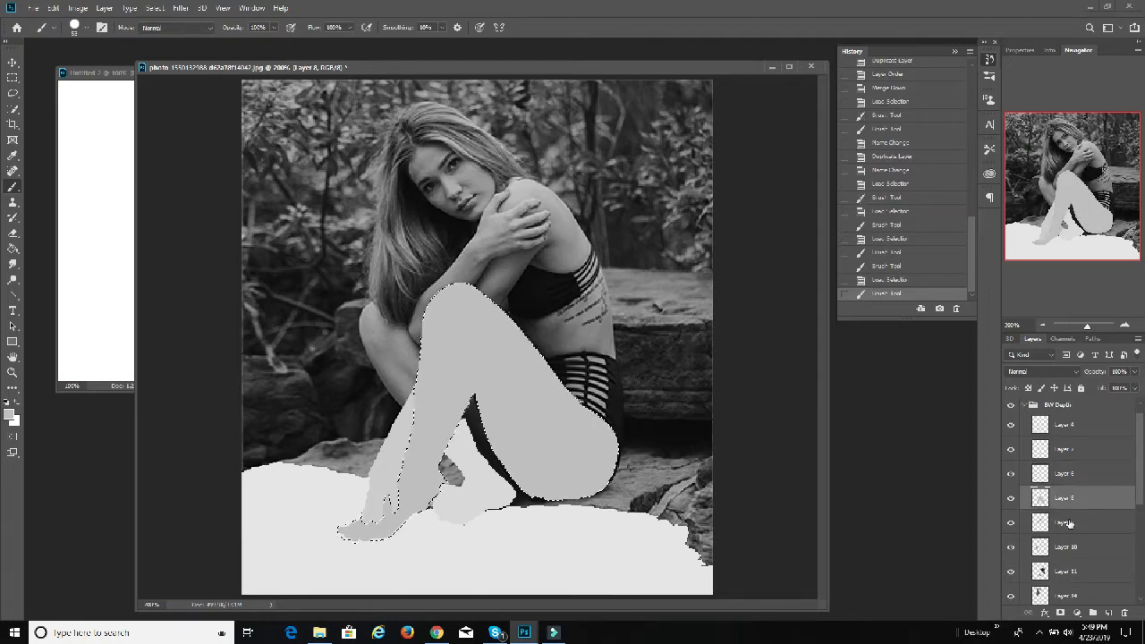
{"action": "left_click", "coordinate": [1068, 521]}
{"action": "left_click", "coordinate": [1040, 526], "text": "ctrl"}
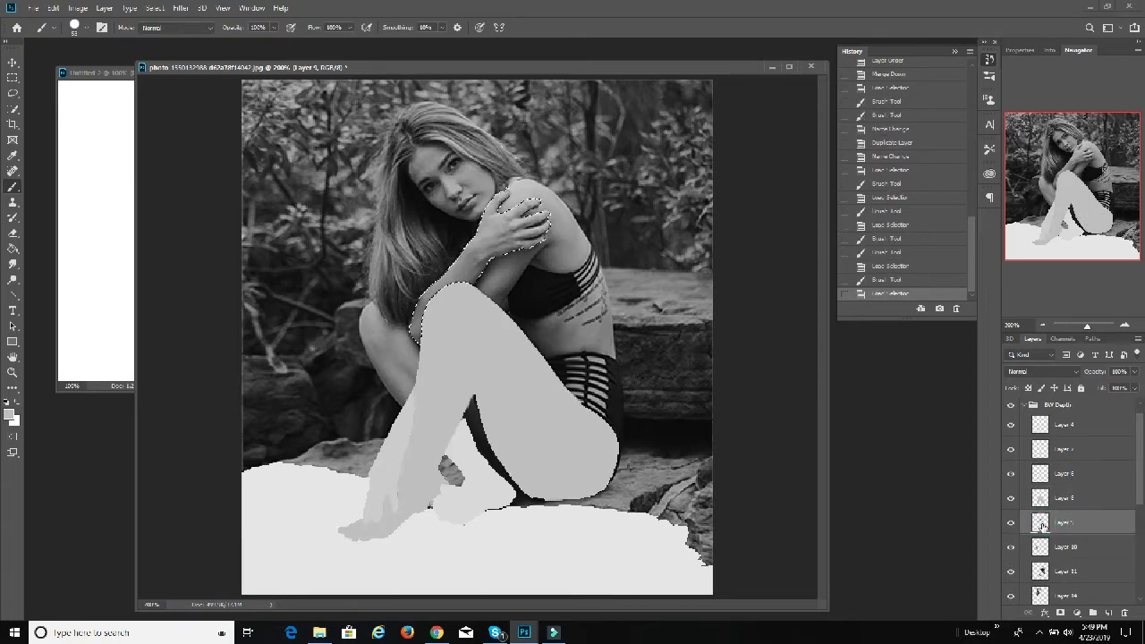
{"action": "left_click", "coordinate": [10, 414]}
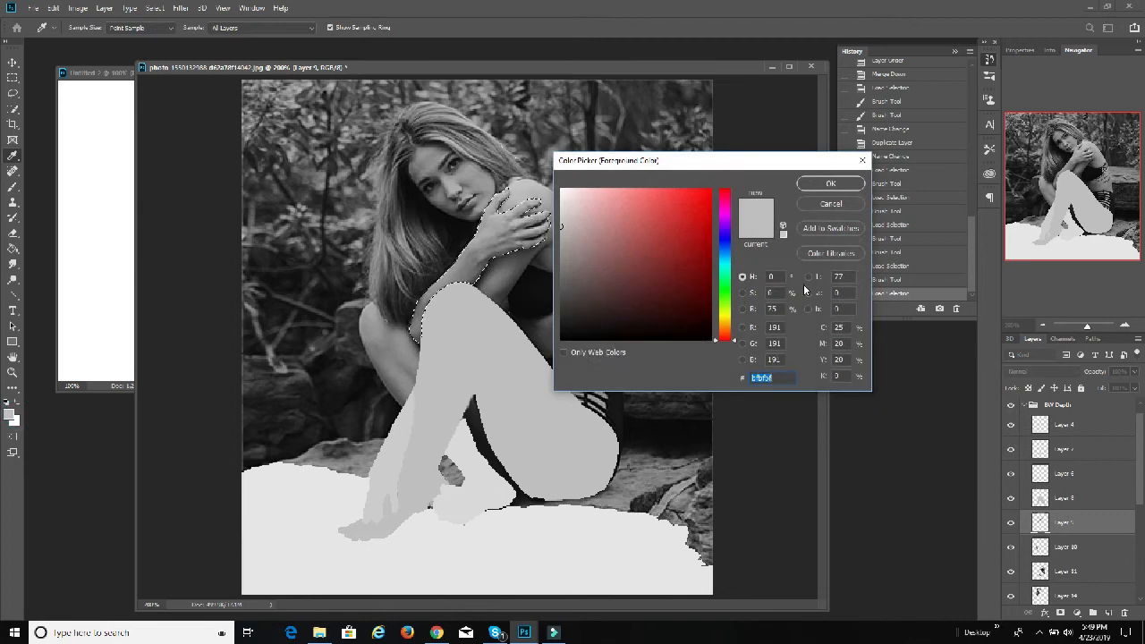
{"action": "left_click", "coordinate": [774, 309]}
{"action": "type", "text": "70"}
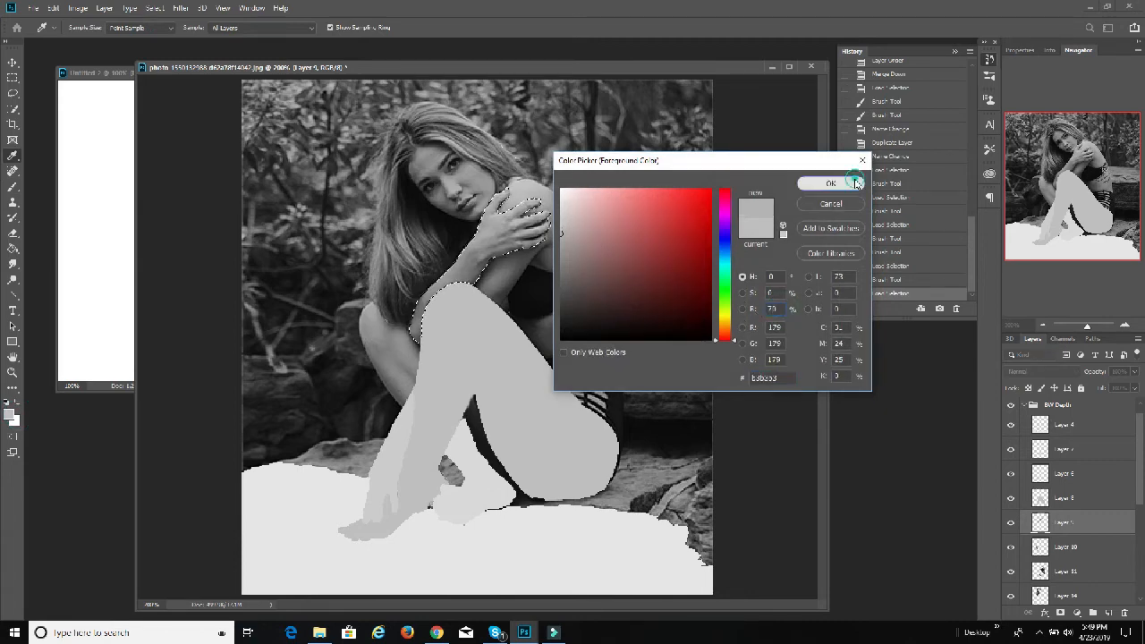
{"action": "left_click", "coordinate": [855, 182]}
{"action": "mouse_move", "coordinate": [553, 240]}
{"action": "left_mouse_down"}
{"action": "mouse_move", "coordinate": [448, 299]}
{"action": "mouse_move", "coordinate": [501, 229]}
{"action": "mouse_move", "coordinate": [470, 301]}
{"action": "mouse_move", "coordinate": [439, 314]}
{"action": "mouse_move", "coordinate": [516, 255]}
{"action": "mouse_move", "coordinate": [366, 285]}
{"action": "mouse_move", "coordinate": [451, 367]}
{"action": "left_mouse_up"}
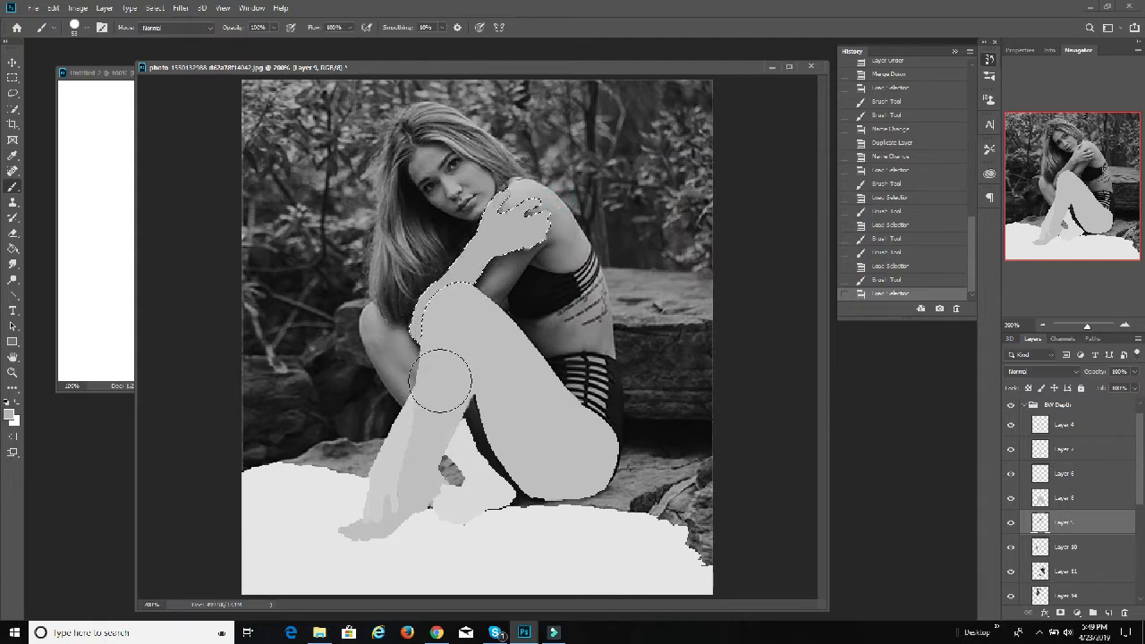
Step: Load the outline of Layer 10 as a selection and paint the rear knee in a grey of 65% brightness
{"action": "scroll", "coordinate": [1015, 518], "scroll_direction": "down", "scroll_amount": 1}
{"action": "left_click_drag", "start_coordinate": [1078, 533], "coordinate": [1039, 534]}
{"action": "left_click", "coordinate": [1039, 533], "text": "ctrl"}
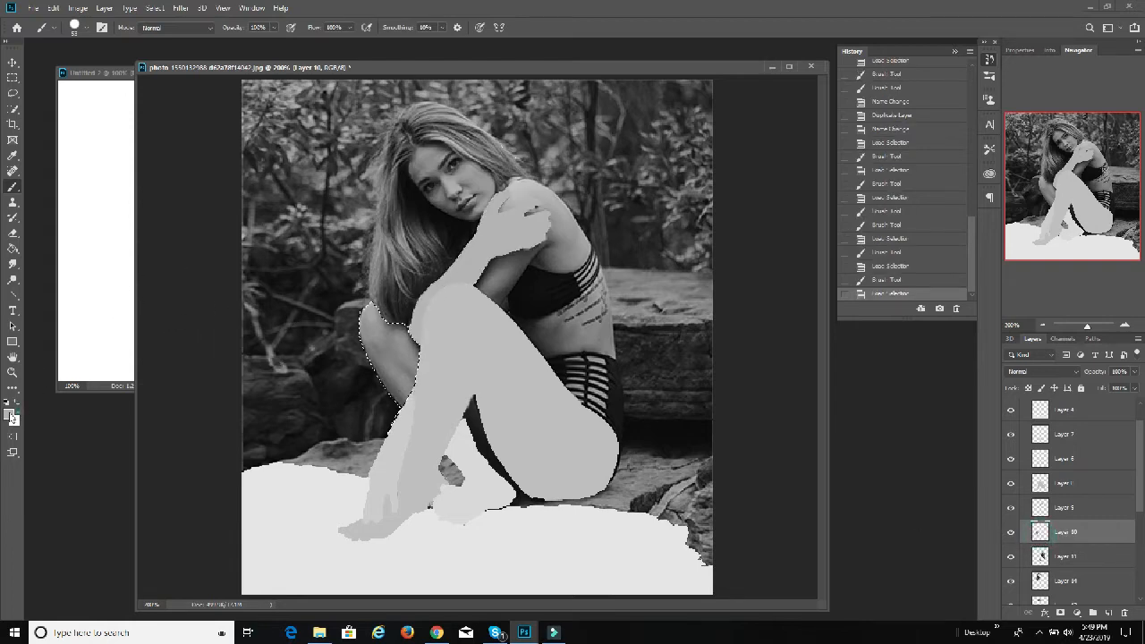
{"action": "left_click", "coordinate": [11, 413]}
{"action": "left_click_drag", "start_coordinate": [782, 309], "coordinate": [724, 316]}
{"action": "type", "text": "65"}
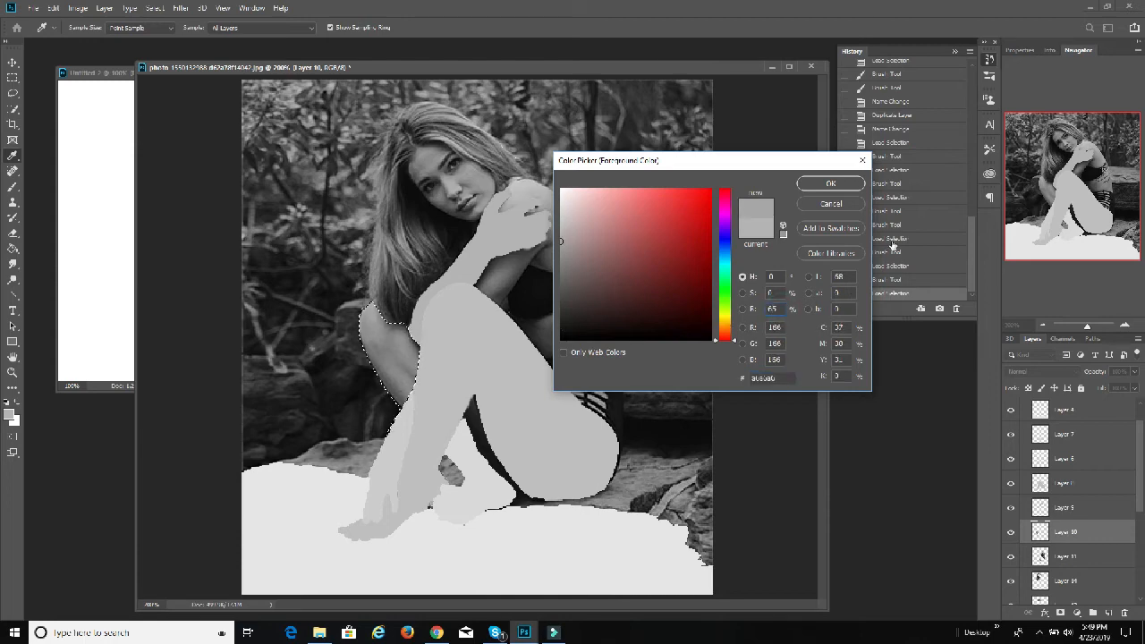
{"action": "left_click", "coordinate": [836, 184]}
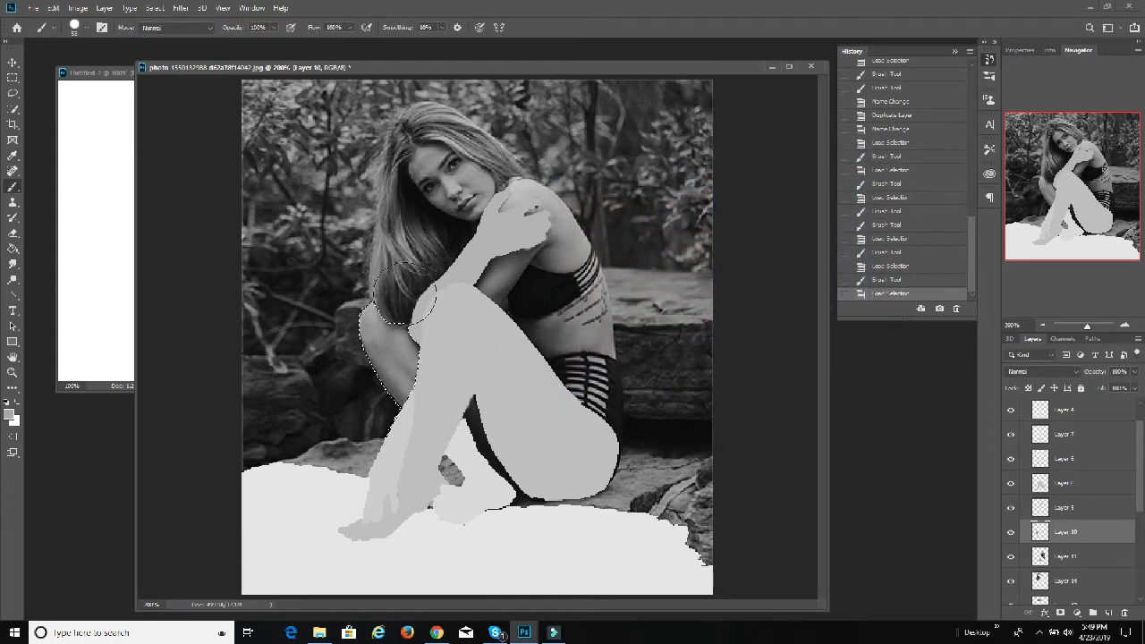
{"action": "mouse_move", "coordinate": [385, 270]}
{"action": "left_mouse_down"}
{"action": "mouse_move", "coordinate": [398, 399]}
{"action": "mouse_move", "coordinate": [444, 388]}
{"action": "mouse_move", "coordinate": [401, 438]}
{"action": "left_mouse_up"}
Step: Load the outline of Layer 11 as a selection and paint the torso and shoulder in a grey of 60% brightness
{"action": "scroll", "coordinate": [1073, 501], "scroll_direction": "down", "scroll_amount": 1}
{"action": "left_click", "coordinate": [1082, 527]}
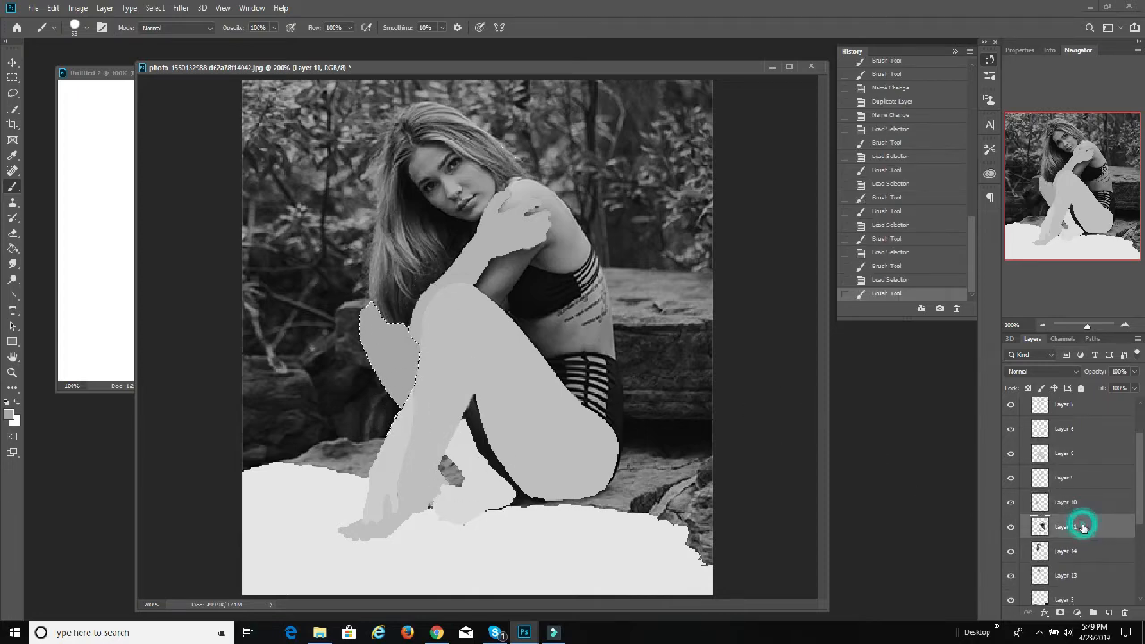
{"action": "left_click", "coordinate": [1041, 526], "text": "ctrl"}
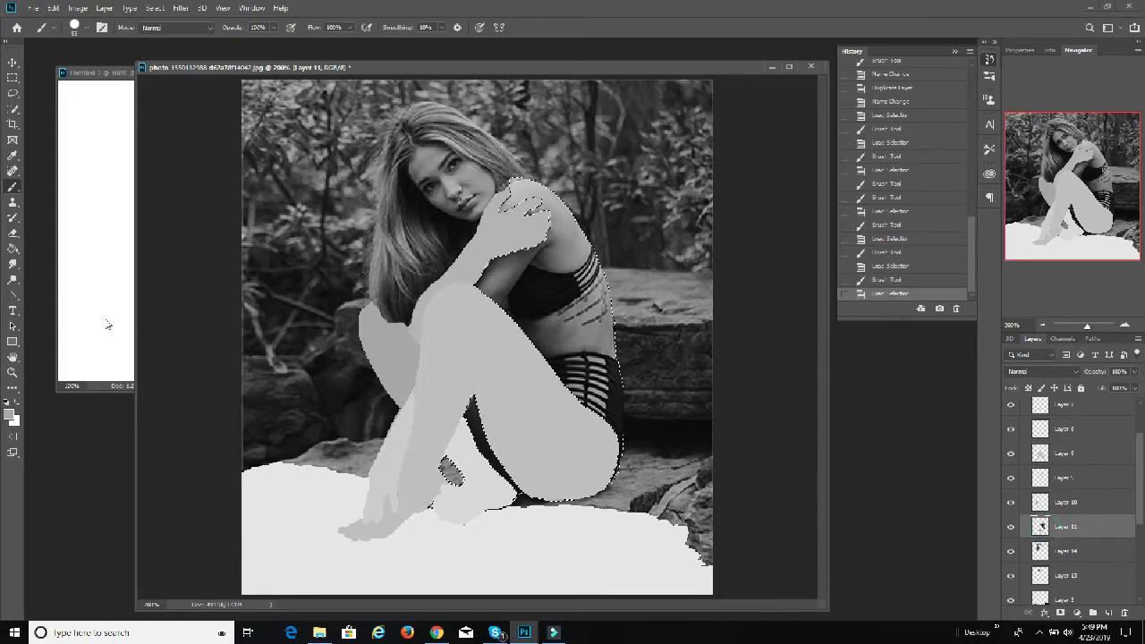
{"action": "left_click", "coordinate": [10, 413]}
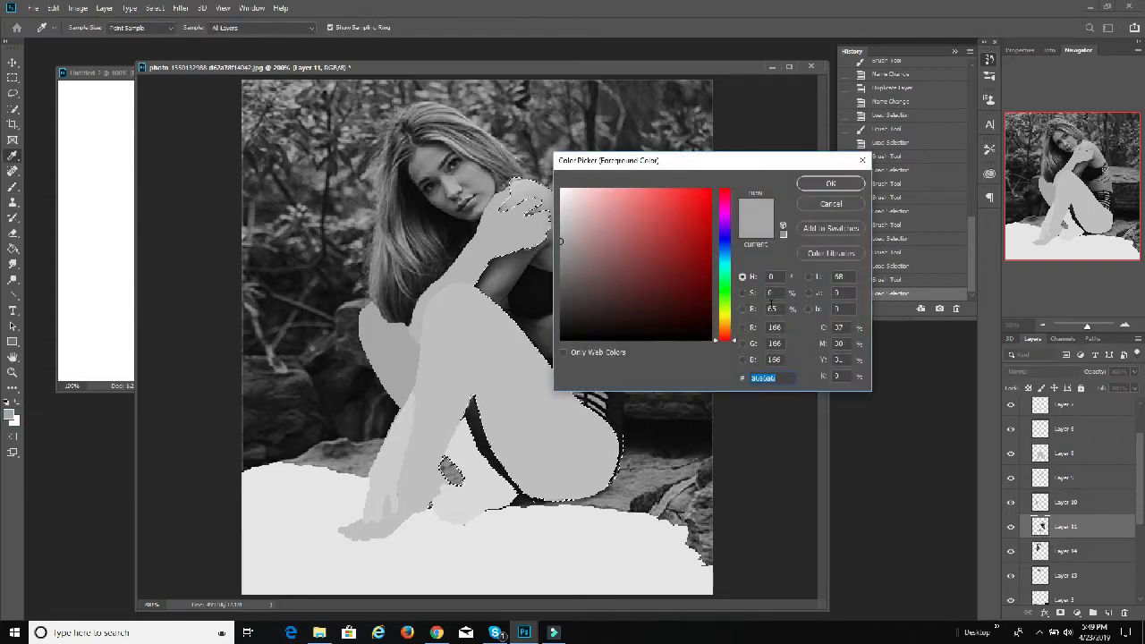
{"action": "double_click", "coordinate": [772, 307]}
{"action": "type", "text": "6"}
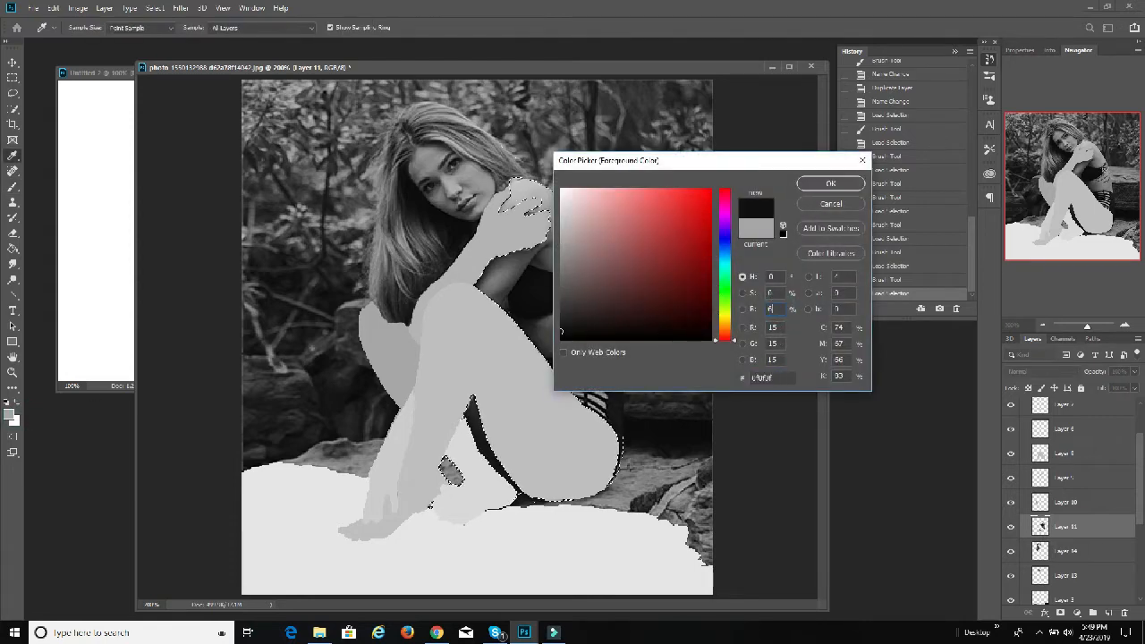
{"action": "type", "text": "5"}
{"action": "left_click", "coordinate": [830, 184]}
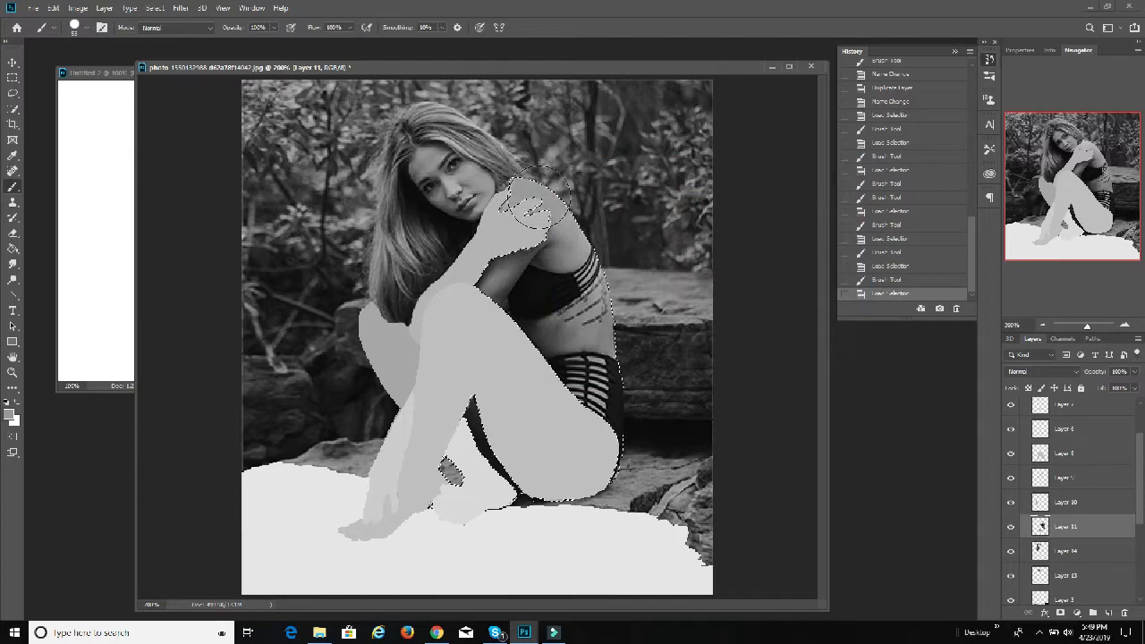
{"action": "mouse_move", "coordinate": [538, 196]}
{"action": "left_mouse_down"}
{"action": "mouse_move", "coordinate": [527, 286]}
{"action": "mouse_move", "coordinate": [546, 296]}
{"action": "mouse_move", "coordinate": [572, 357]}
{"action": "mouse_move", "coordinate": [583, 227]}
{"action": "mouse_move", "coordinate": [621, 375]}
{"action": "mouse_move", "coordinate": [617, 225]}
{"action": "mouse_move", "coordinate": [554, 304]}
{"action": "mouse_move", "coordinate": [543, 293]}
{"action": "left_mouse_up"}
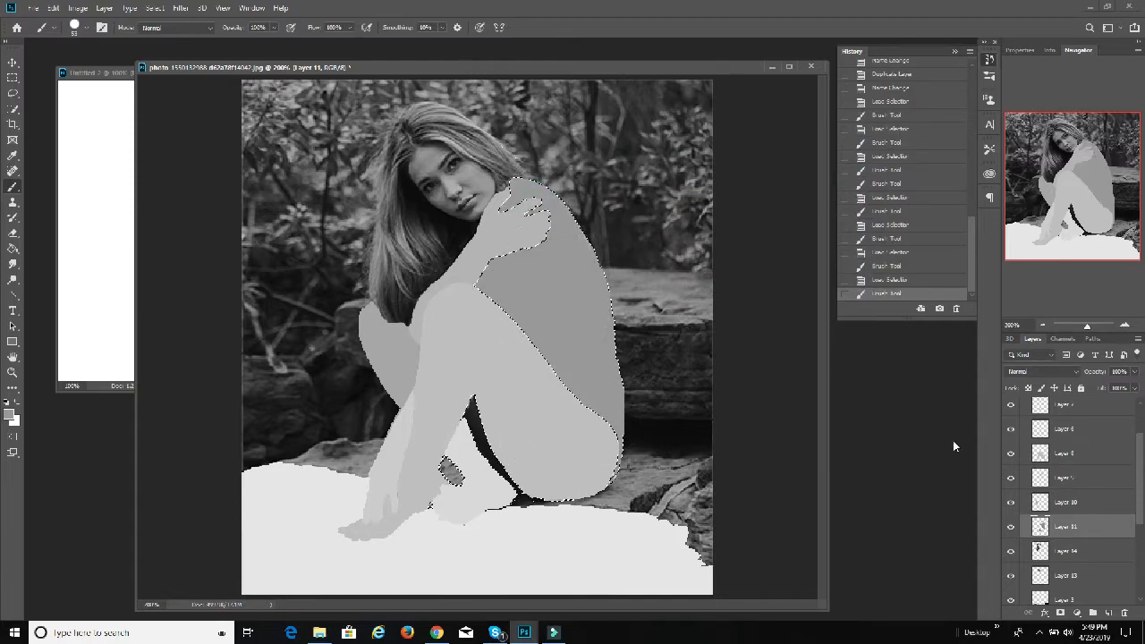
Step: Load the outline of Layer 14 as a selection and paint the hair in a grey of 55% brightness
{"action": "scroll", "coordinate": [1042, 544], "scroll_direction": "down", "scroll_amount": 1}
{"action": "left_click", "coordinate": [1064, 521]}
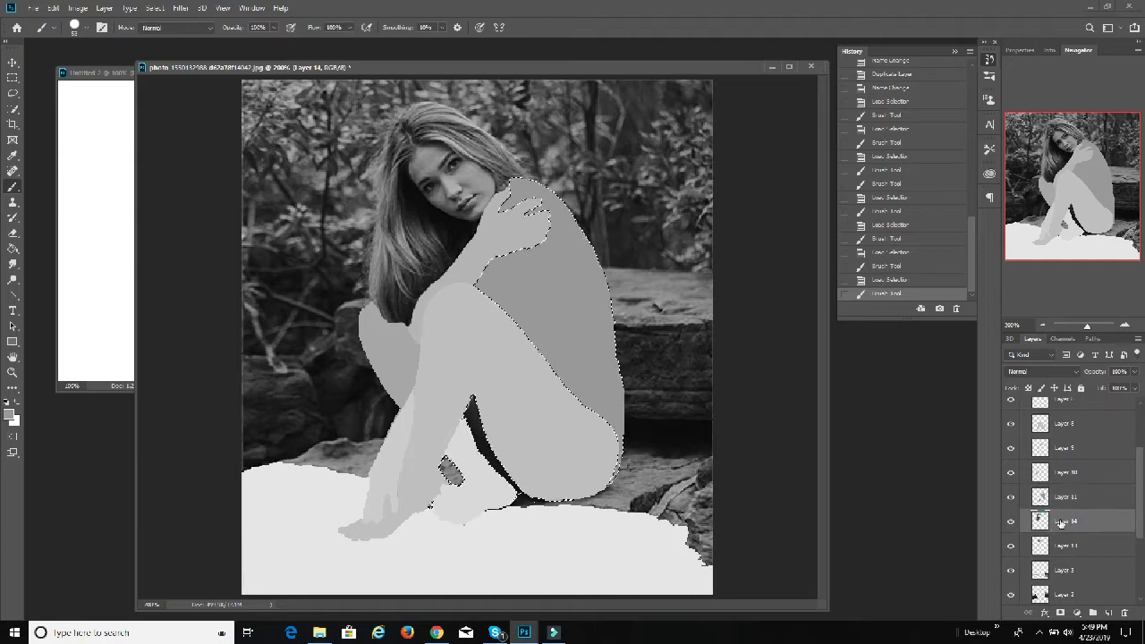
{"action": "left_click", "coordinate": [1037, 521], "text": "ctrl"}
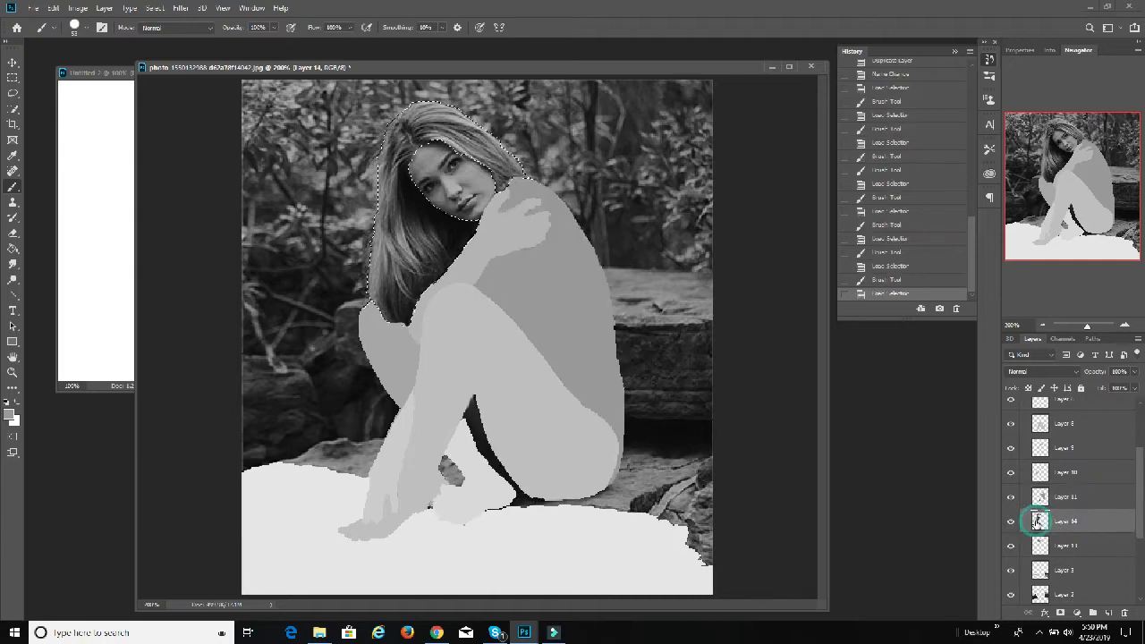
{"action": "left_click", "coordinate": [10, 416]}
{"action": "double_click", "coordinate": [775, 308]}
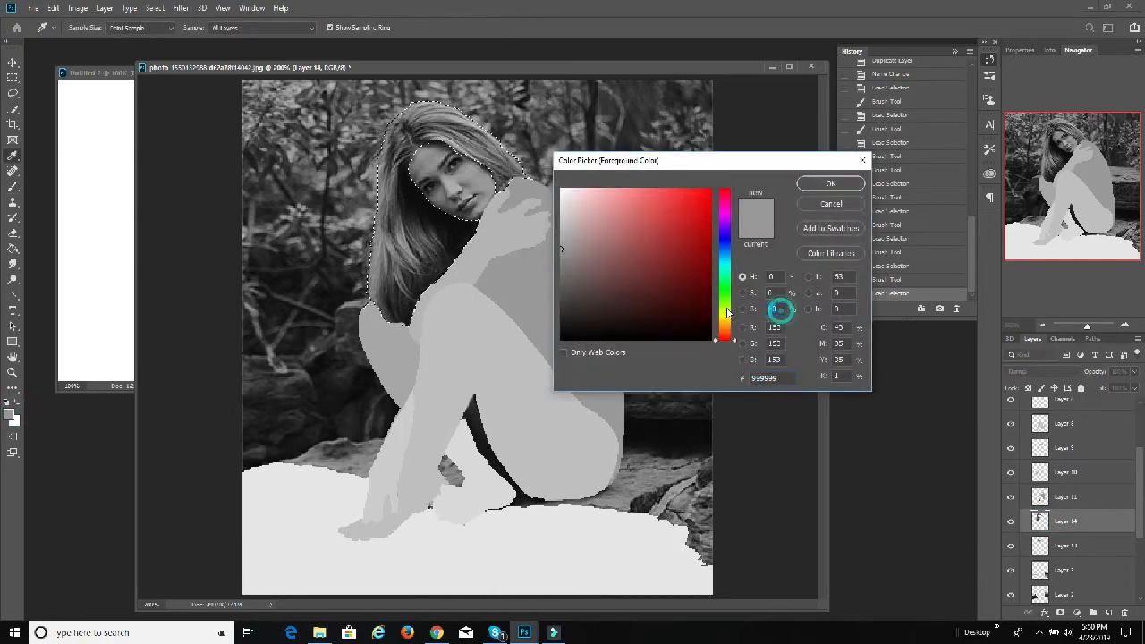
{"action": "type", "text": "55"}
{"action": "left_click", "coordinate": [823, 185]}
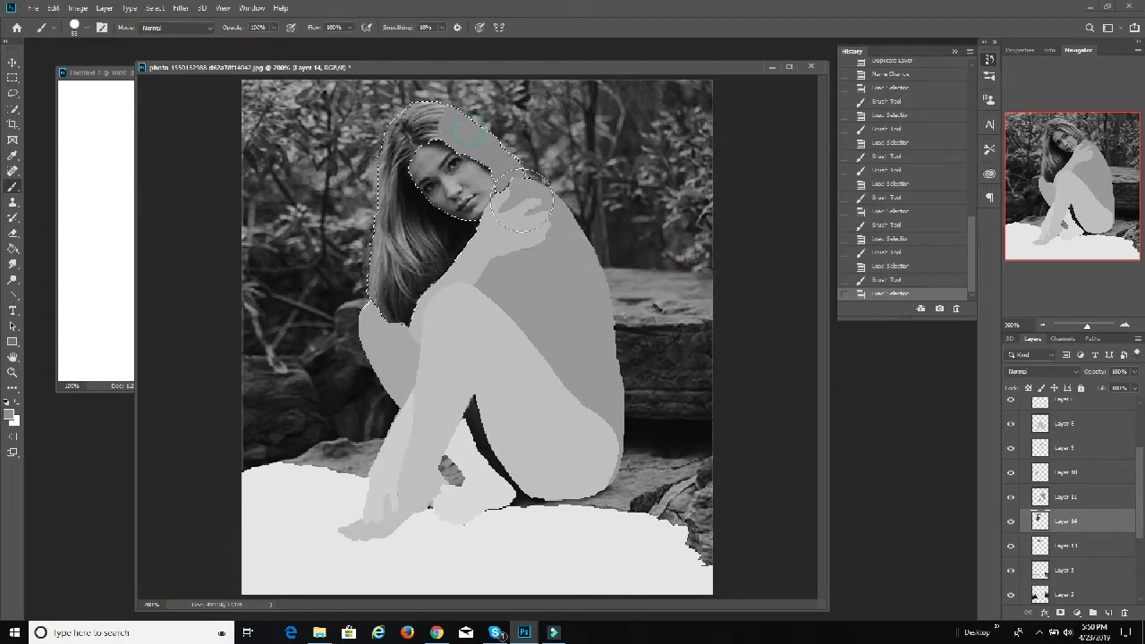
{"action": "mouse_move", "coordinate": [378, 138]}
{"action": "left_mouse_down"}
{"action": "mouse_move", "coordinate": [368, 198]}
{"action": "mouse_move", "coordinate": [386, 288]}
{"action": "mouse_move", "coordinate": [383, 363]}
{"action": "mouse_move", "coordinate": [397, 313]}
{"action": "mouse_move", "coordinate": [427, 330]}
{"action": "mouse_move", "coordinate": [427, 163]}
{"action": "left_mouse_up"}
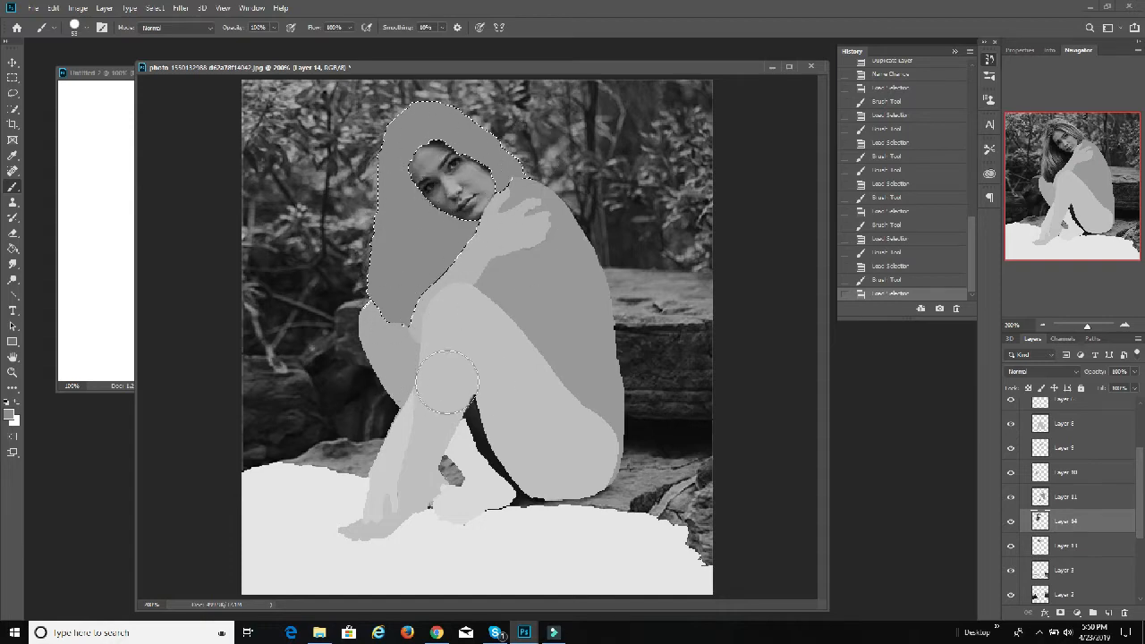
Step: Load the outline of Layer 13 as a selection and paint the face in a grey of 50% brightness
{"action": "scroll", "coordinate": [1061, 537], "scroll_direction": "down", "scroll_amount": 1}
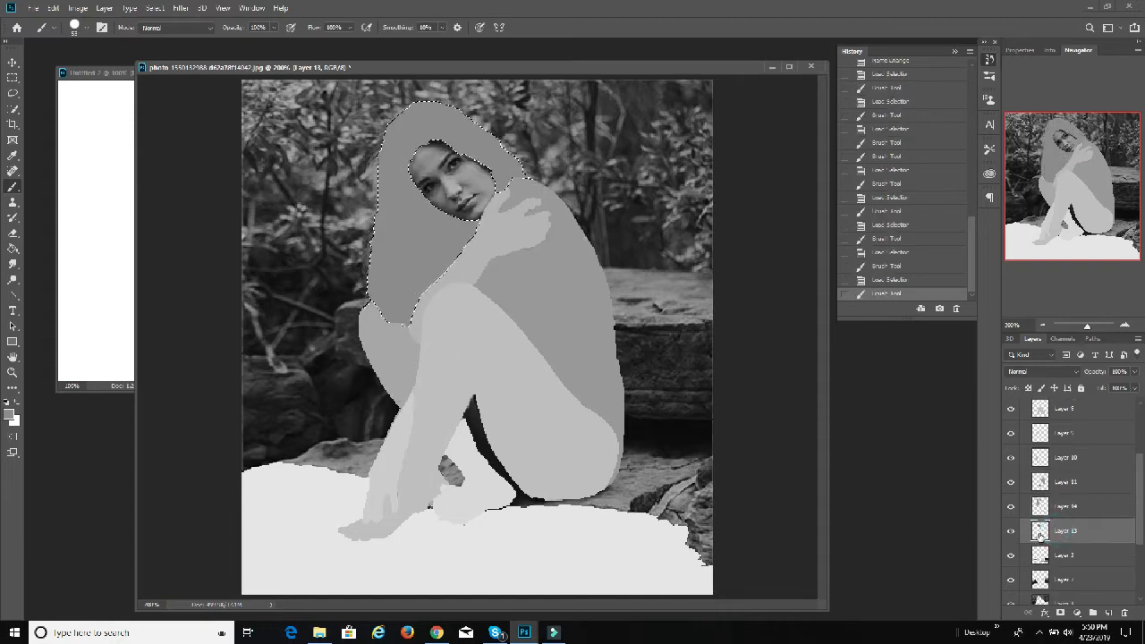
{"action": "left_click", "coordinate": [1054, 532]}
{"action": "left_click", "coordinate": [1039, 532], "text": "ctrl"}
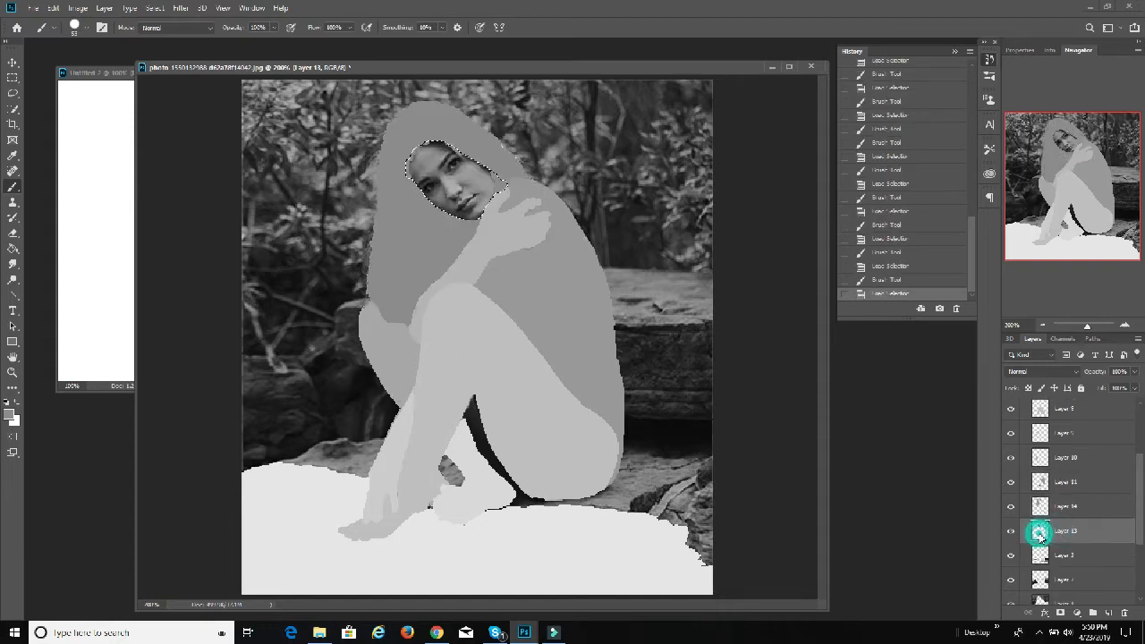
{"action": "left_click", "coordinate": [7, 414]}
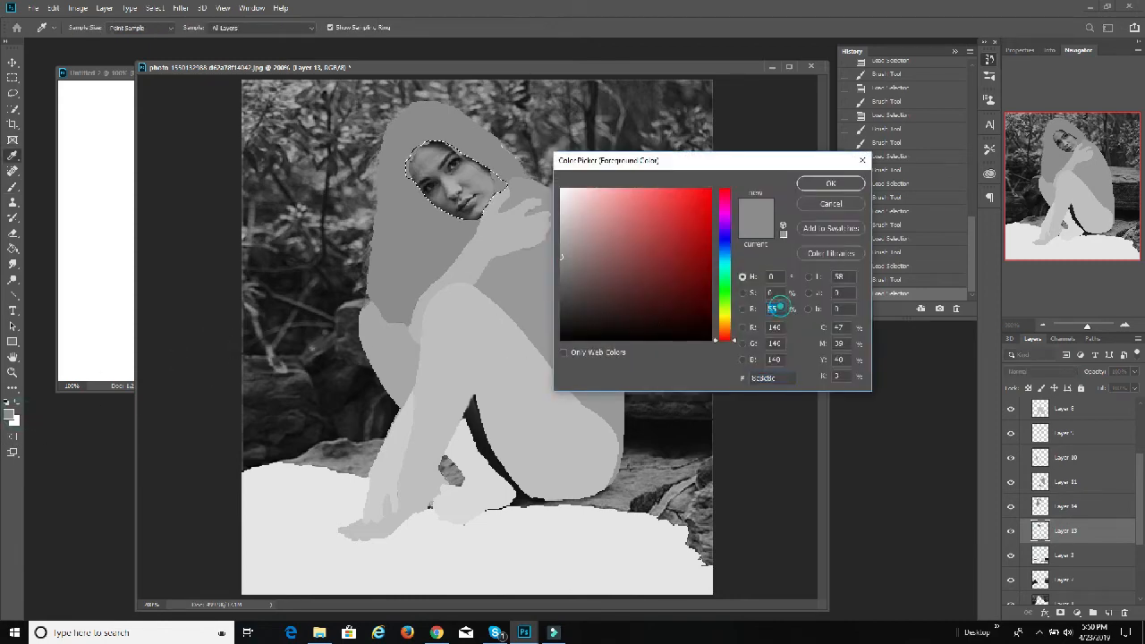
{"action": "double_click", "coordinate": [772, 309]}
{"action": "type", "text": "50"}
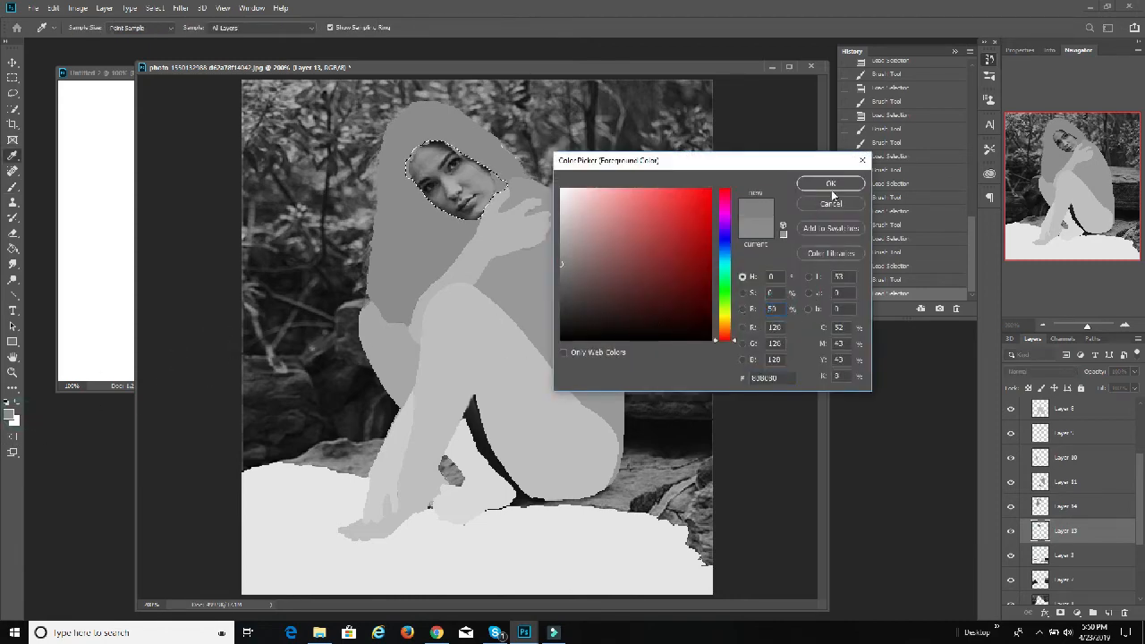
{"action": "left_click", "coordinate": [831, 186]}
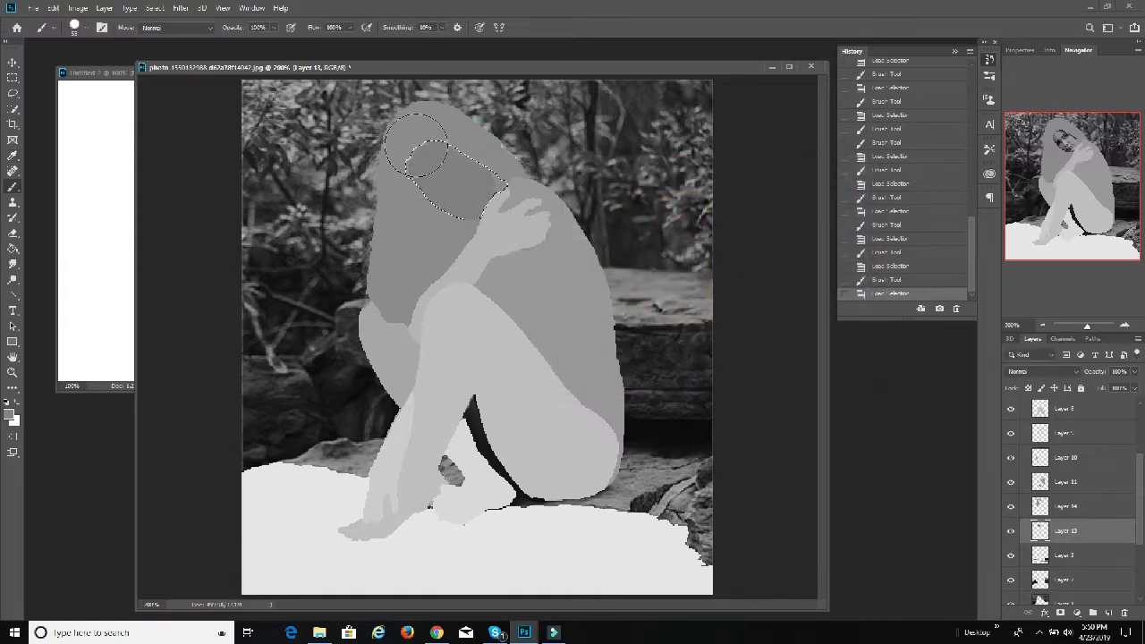
{"action": "mouse_move", "coordinate": [428, 218]}
{"action": "left_mouse_down"}
{"action": "mouse_move", "coordinate": [466, 221]}
{"action": "mouse_move", "coordinate": [472, 239]}
{"action": "mouse_move", "coordinate": [440, 203]}
{"action": "mouse_move", "coordinate": [447, 175]}
{"action": "mouse_move", "coordinate": [476, 261]}
{"action": "mouse_move", "coordinate": [562, 316]}
{"action": "mouse_move", "coordinate": [442, 208]}
{"action": "mouse_move", "coordinate": [434, 148]}
{"action": "mouse_move", "coordinate": [503, 174]}
{"action": "left_mouse_up"}
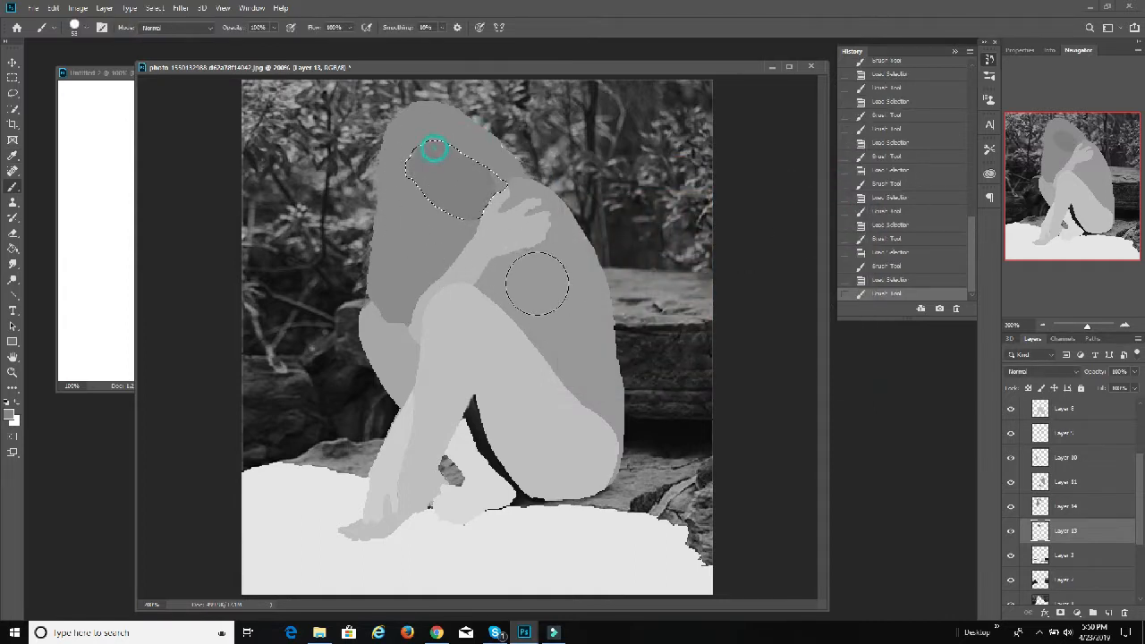
Step: Load the outline of Layer 3 as a selection and, with Layer 13 active, paint the rock behind the figure in a darker grey
{"action": "left_click", "coordinate": [1040, 559], "text": "ctrl"}
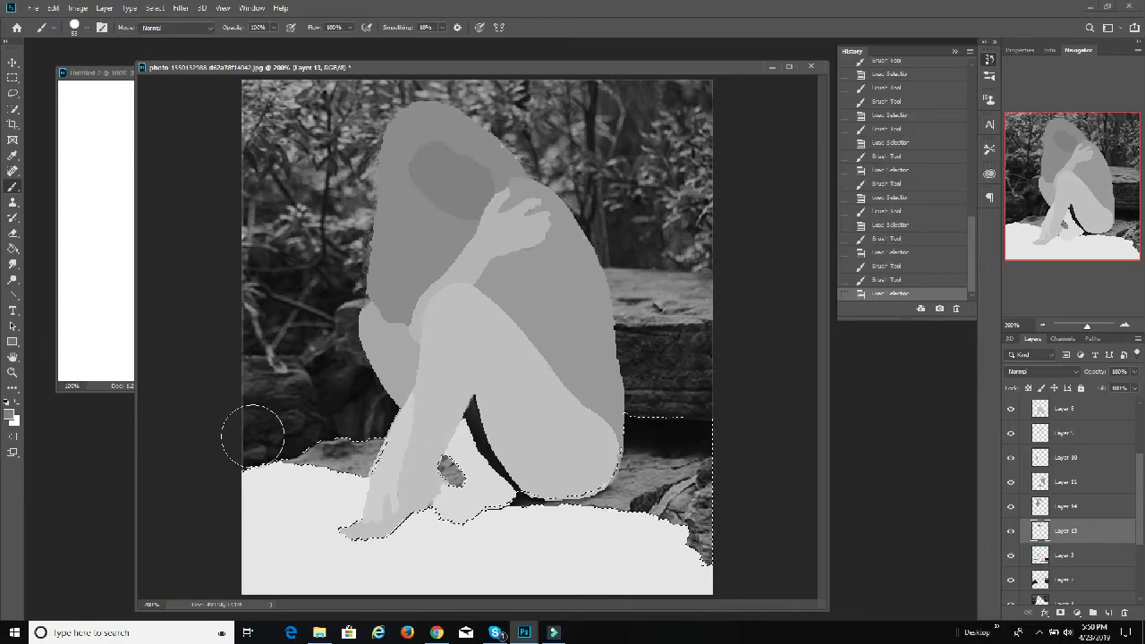
{"action": "left_click", "coordinate": [10, 413]}
{"action": "left_click", "coordinate": [773, 309]}
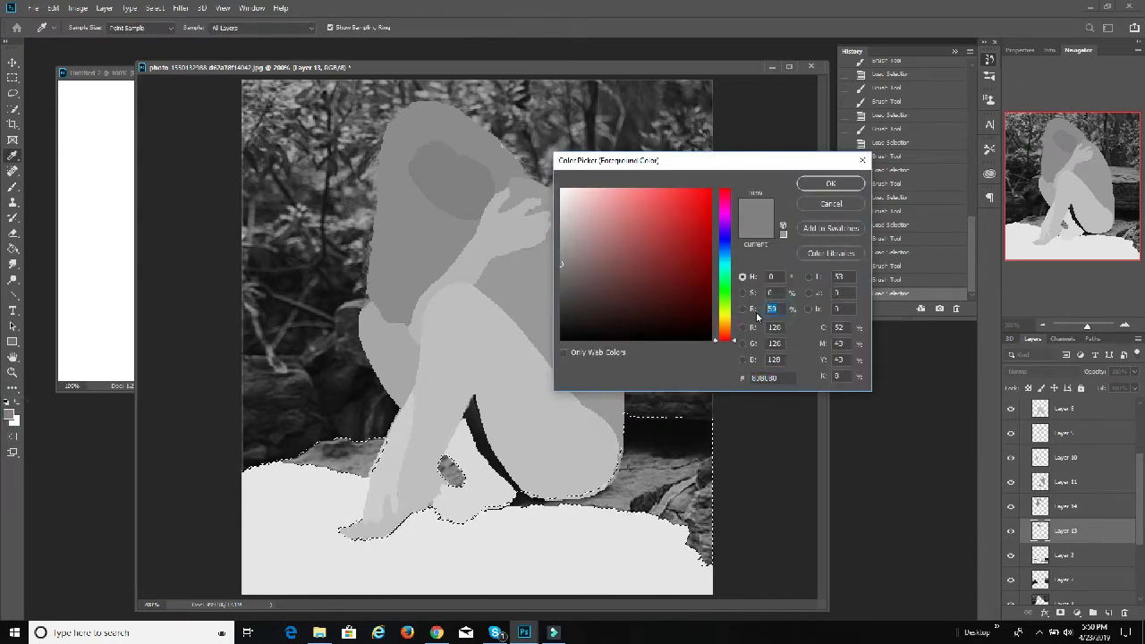
{"action": "left_click", "coordinate": [832, 182]}
{"action": "mouse_move", "coordinate": [680, 411]}
{"action": "left_mouse_down"}
{"action": "mouse_move", "coordinate": [665, 388]}
{"action": "mouse_move", "coordinate": [581, 504]}
{"action": "mouse_move", "coordinate": [697, 566]}
{"action": "left_mouse_up"}
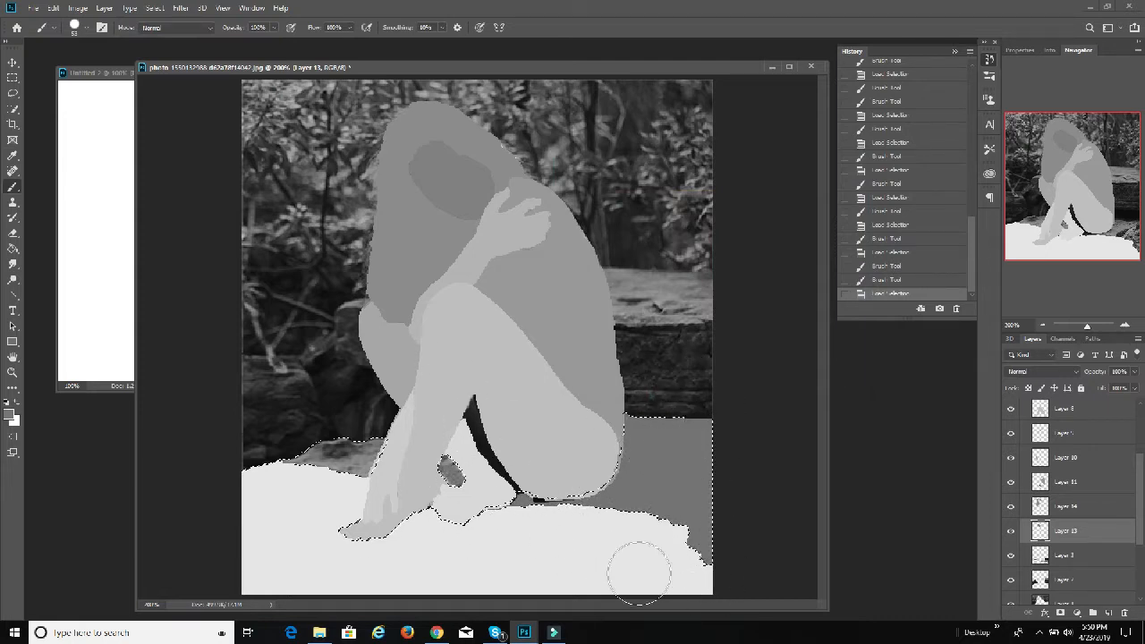
{"action": "mouse_move", "coordinate": [300, 487]}
{"action": "left_mouse_down"}
{"action": "mouse_move", "coordinate": [328, 459]}
{"action": "mouse_move", "coordinate": [360, 452]}
{"action": "left_mouse_up"}
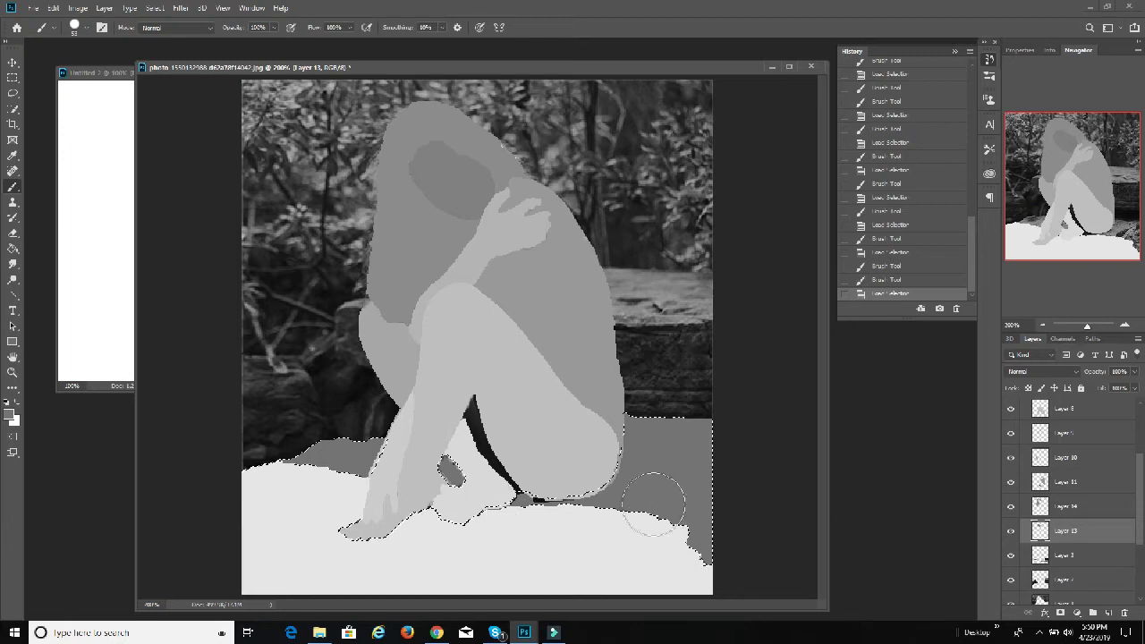
{"action": "left_click", "coordinate": [543, 510]}
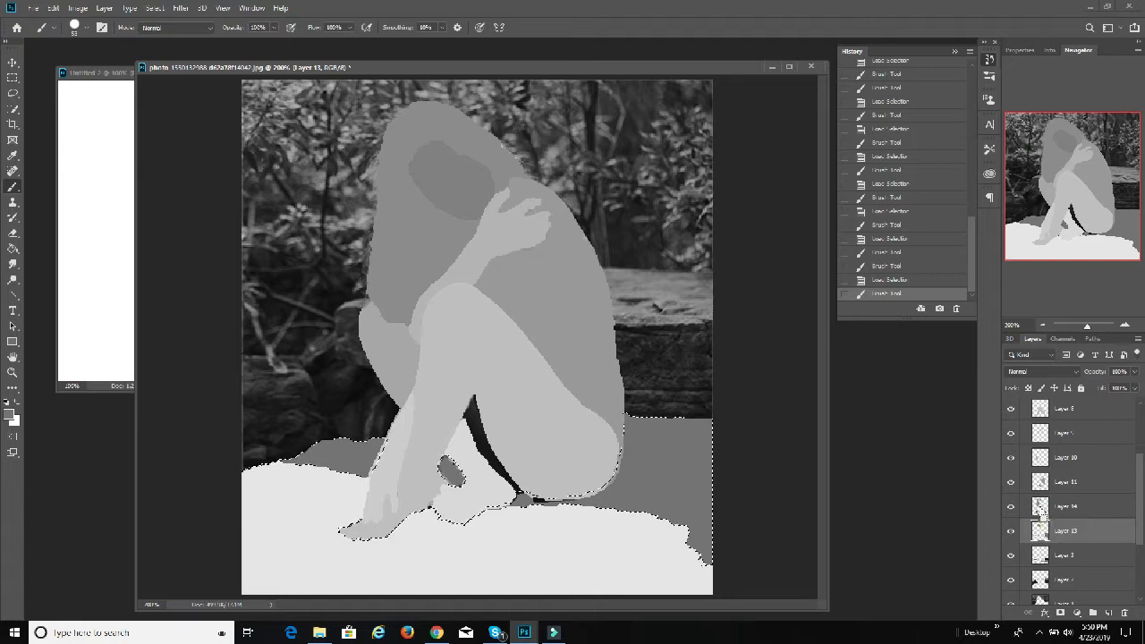
Step: Load the outlines of the section layers one at a time to check which layer contains the unpainted gap beneath the thigh
{"action": "left_click", "coordinate": [1040, 508], "text": "ctrl"}
{"action": "left_click", "coordinate": [1040, 482], "text": "ctrl"}
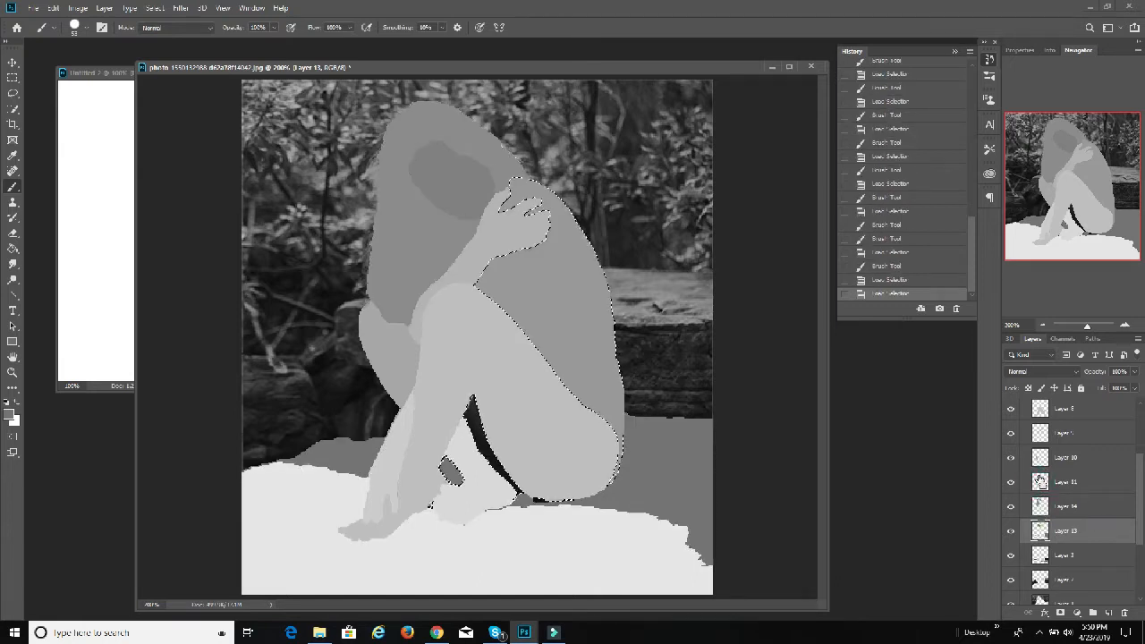
{"action": "left_click", "coordinate": [1041, 484], "text": "ctrl"}
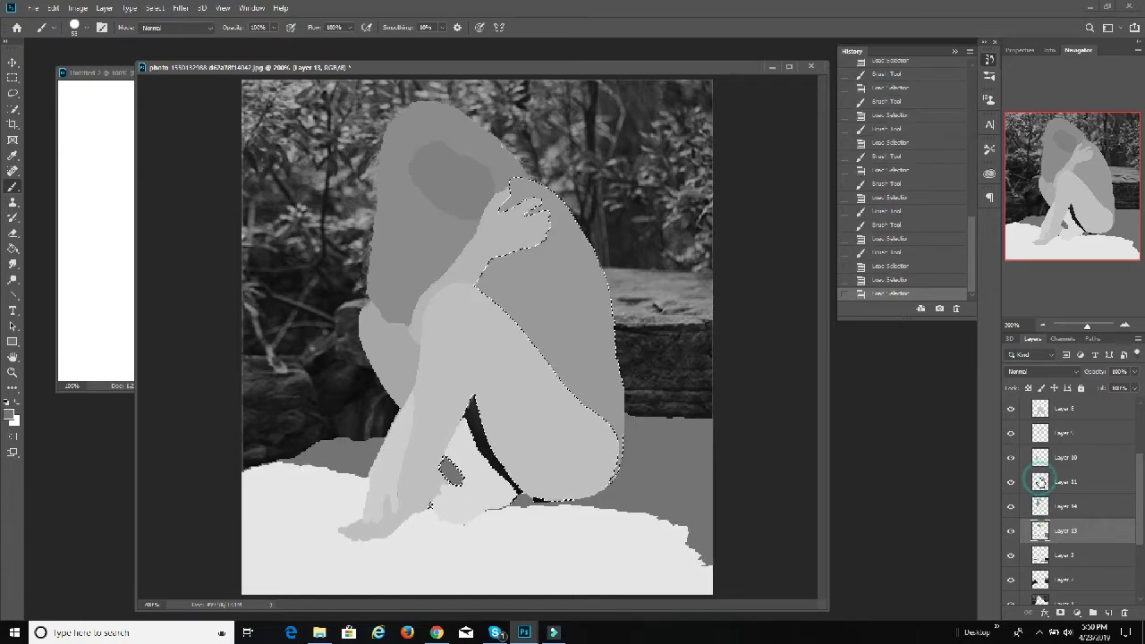
{"action": "left_click", "coordinate": [1070, 483]}
{"action": "left_click", "coordinate": [1044, 482], "text": "ctrl"}
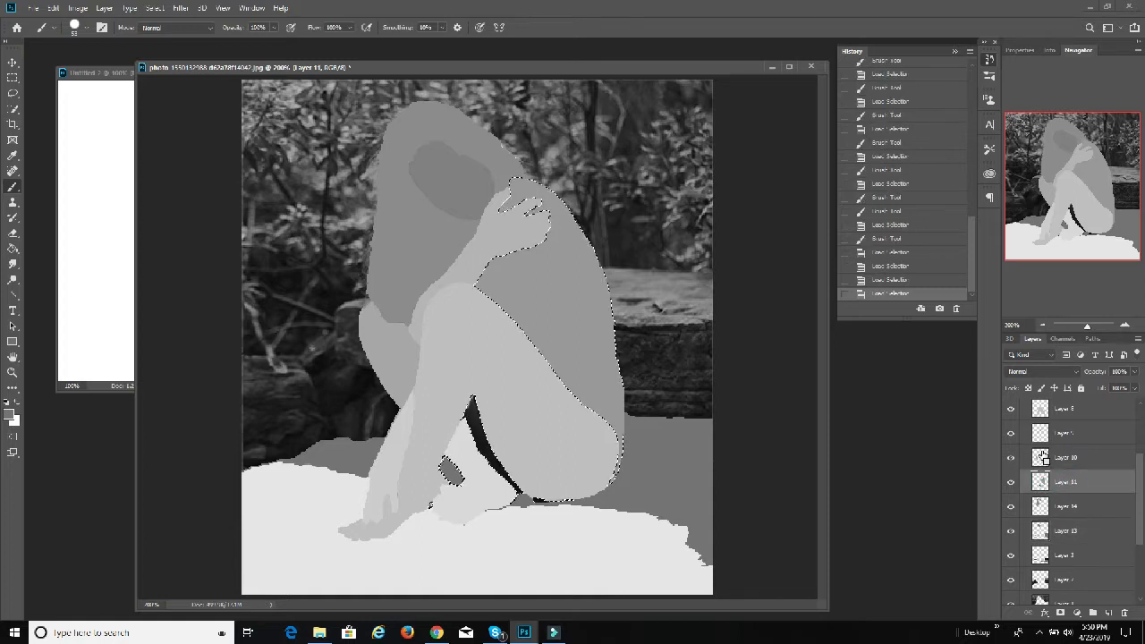
{"action": "left_click", "coordinate": [1043, 459], "text": "ctrl"}
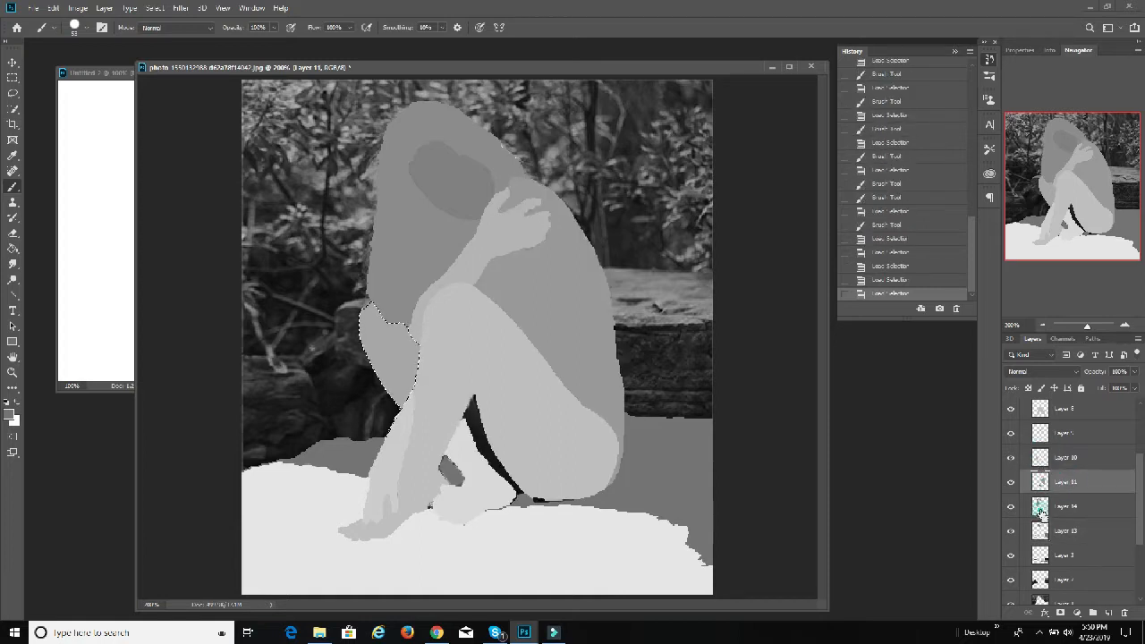
{"action": "left_click", "coordinate": [1040, 482], "text": "ctrl"}
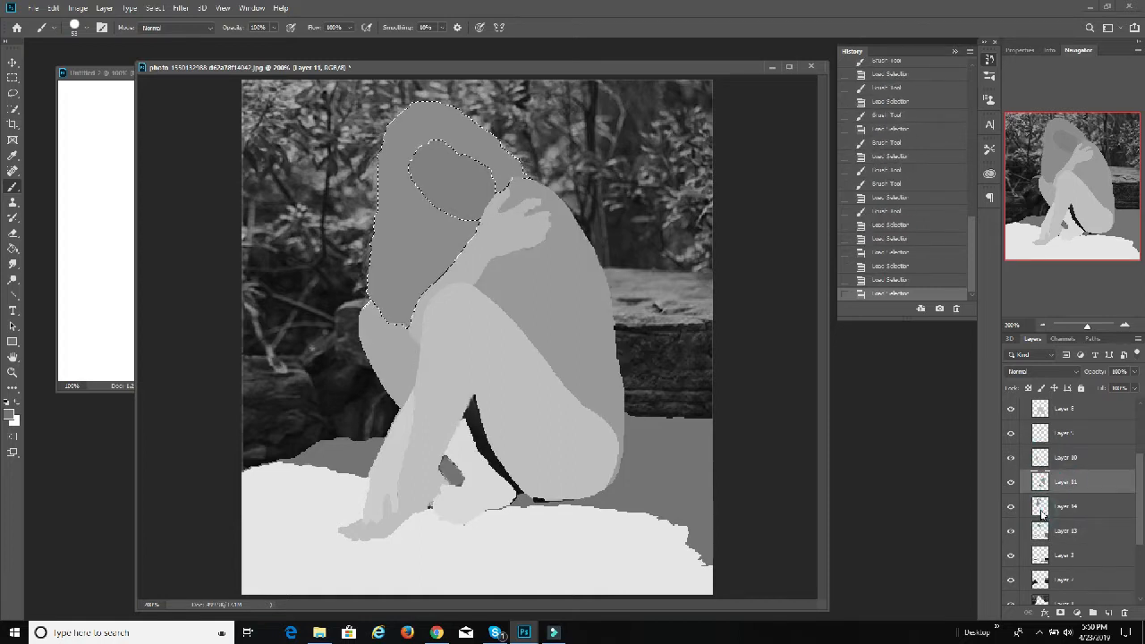
{"action": "left_click", "coordinate": [1040, 456], "text": "ctrl"}
{"action": "left_click", "coordinate": [1040, 507], "text": "ctrl"}
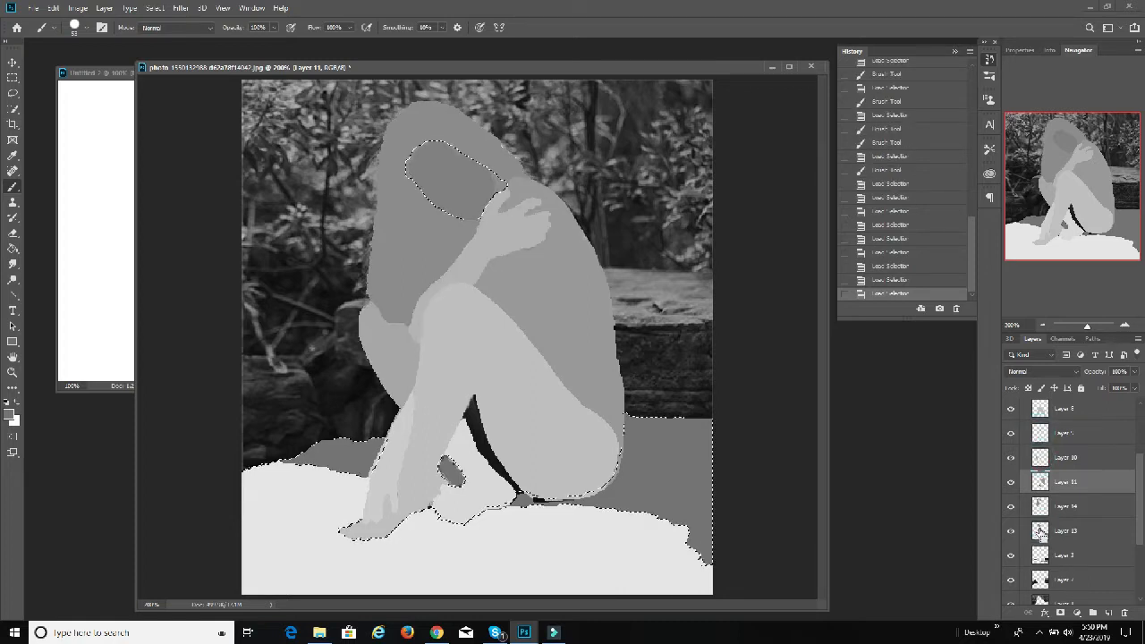
{"action": "left_click", "coordinate": [1039, 507], "text": "ctrl"}
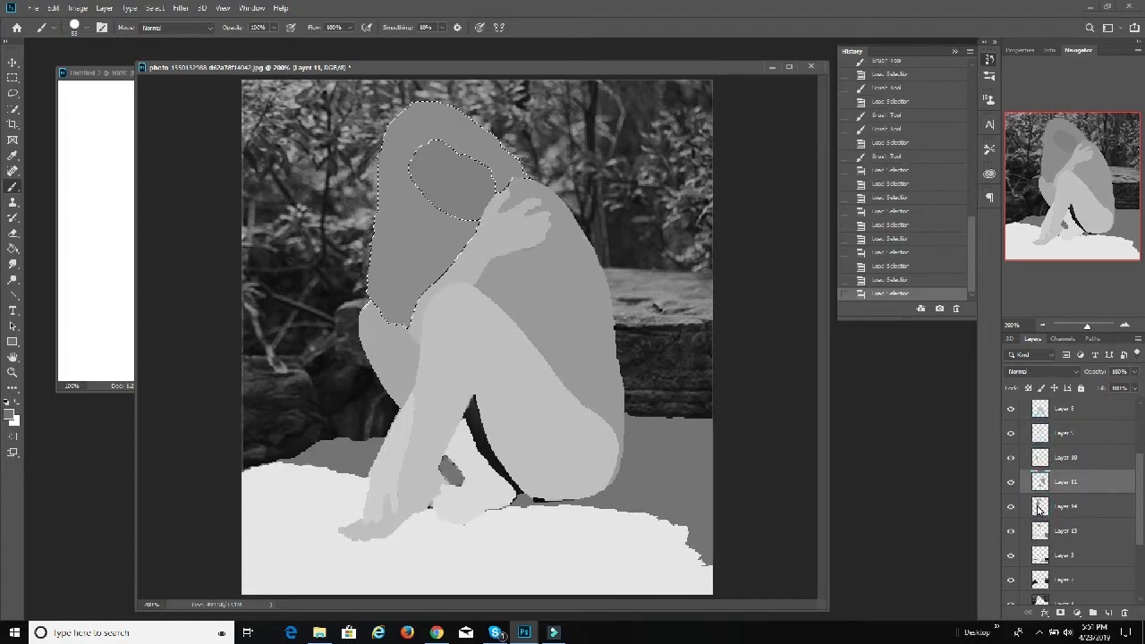
{"action": "left_click", "coordinate": [1040, 555], "text": "ctrl"}
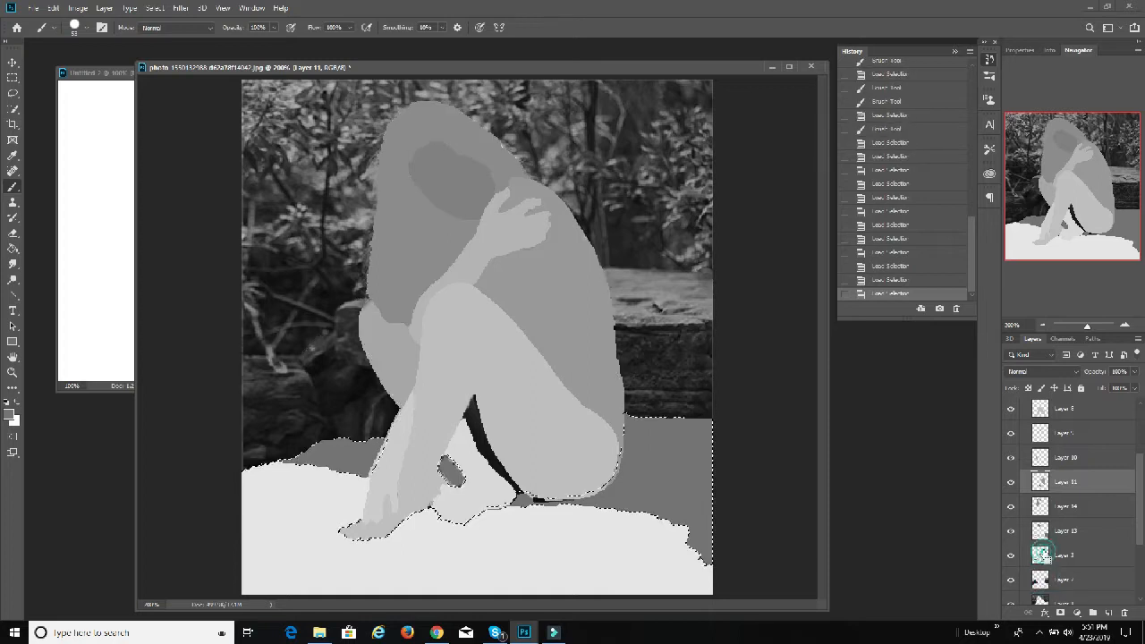
{"action": "scroll", "coordinate": [1044, 557], "scroll_direction": "down", "scroll_amount": 1}
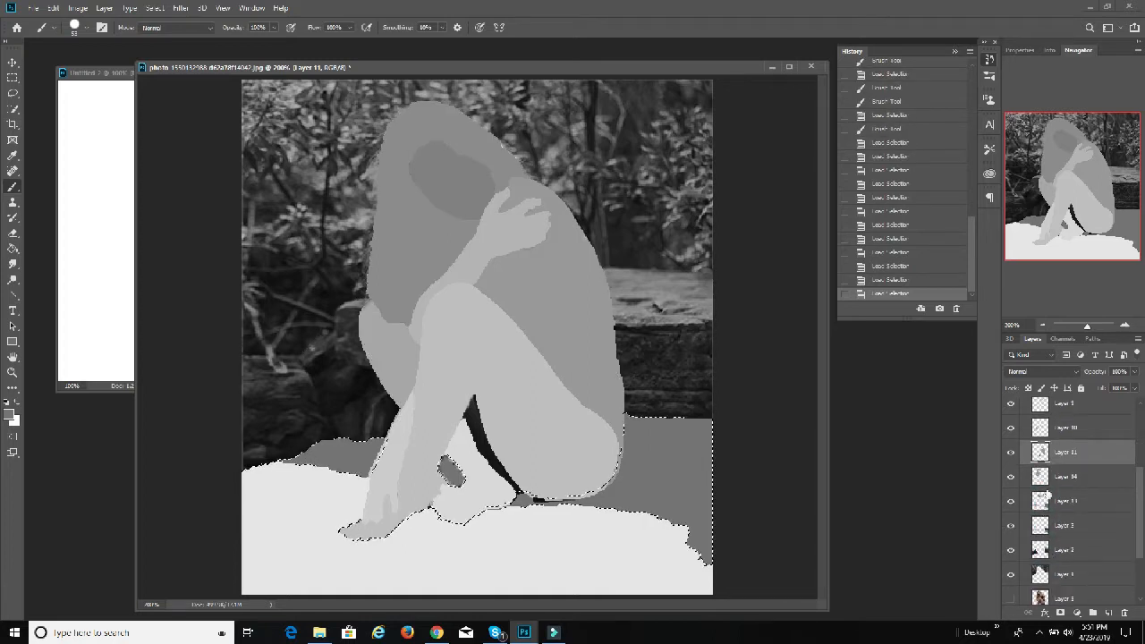
{"action": "left_click", "coordinate": [1042, 478], "text": "ctrl"}
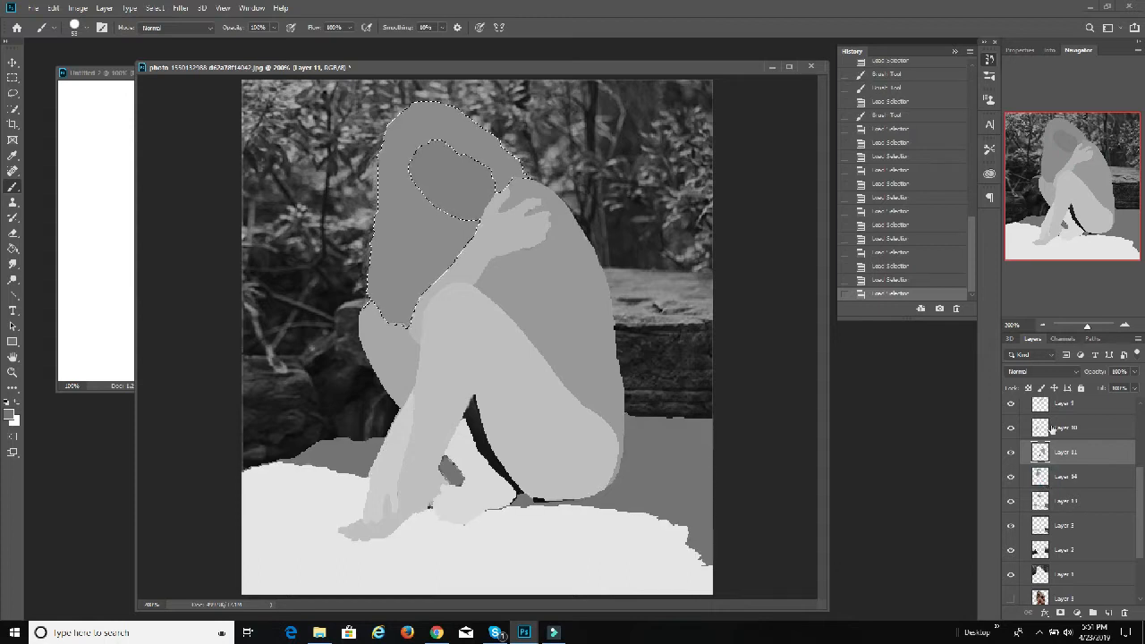
{"action": "left_click", "coordinate": [1039, 443], "text": "ctrl"}
{"action": "scroll", "coordinate": [1039, 447], "scroll_direction": "up", "scroll_amount": 1}
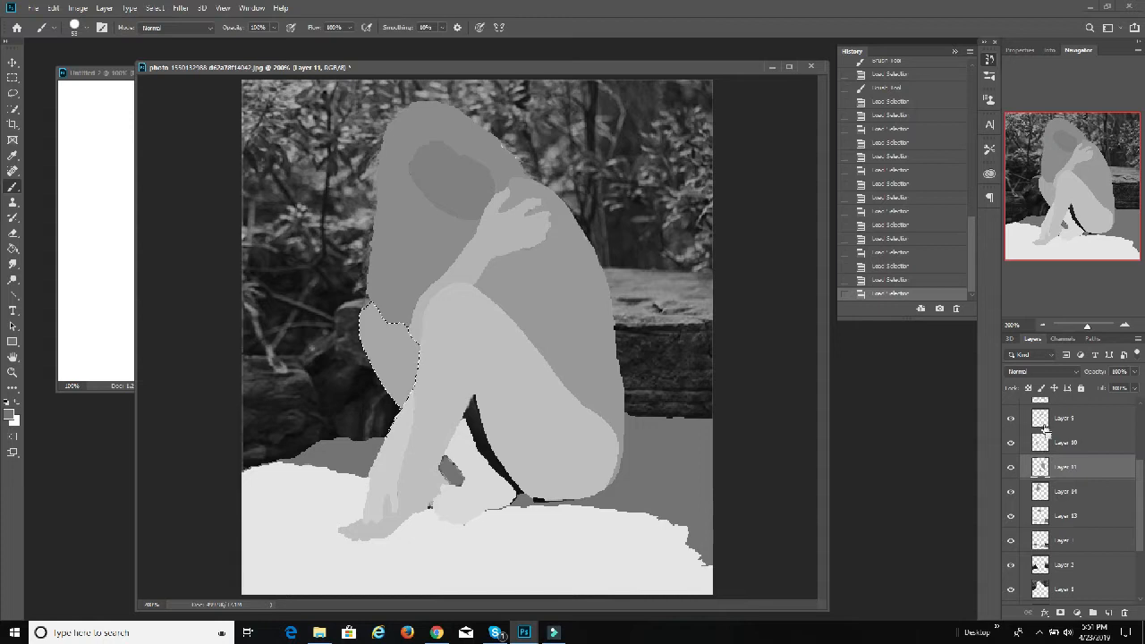
{"action": "left_click", "coordinate": [1042, 421], "text": "ctrl"}
{"action": "scroll", "coordinate": [1042, 427], "scroll_direction": "up", "scroll_amount": 1}
{"action": "scroll", "coordinate": [1042, 427], "scroll_direction": "up", "scroll_amount": 1}
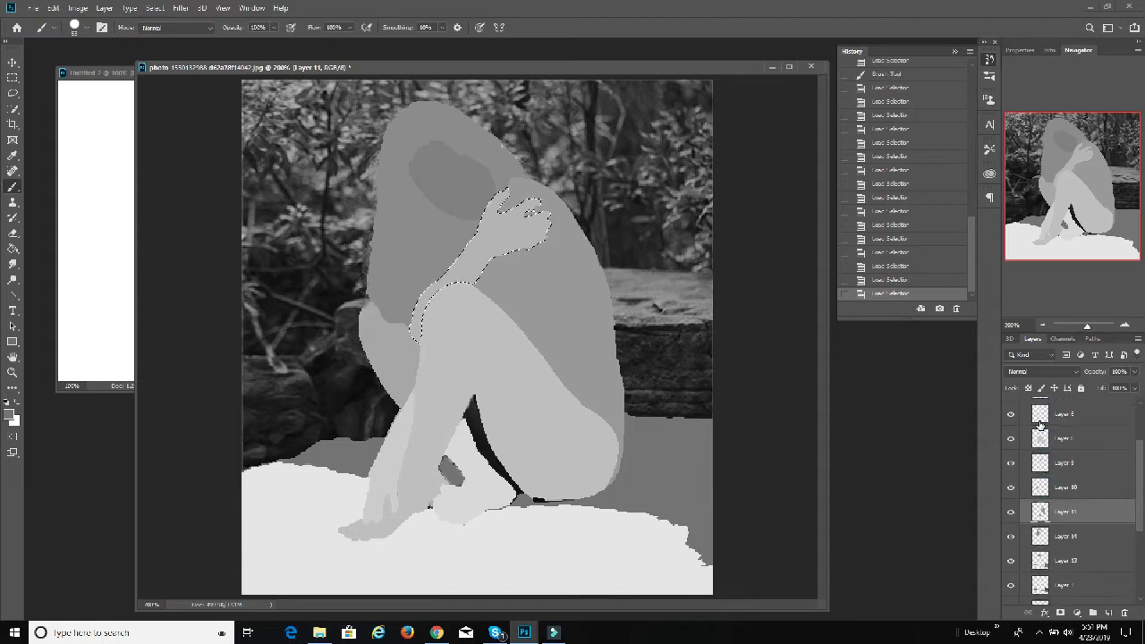
{"action": "left_click", "coordinate": [1039, 440], "text": "ctrl"}
{"action": "left_click", "coordinate": [1041, 461], "text": "ctrl"}
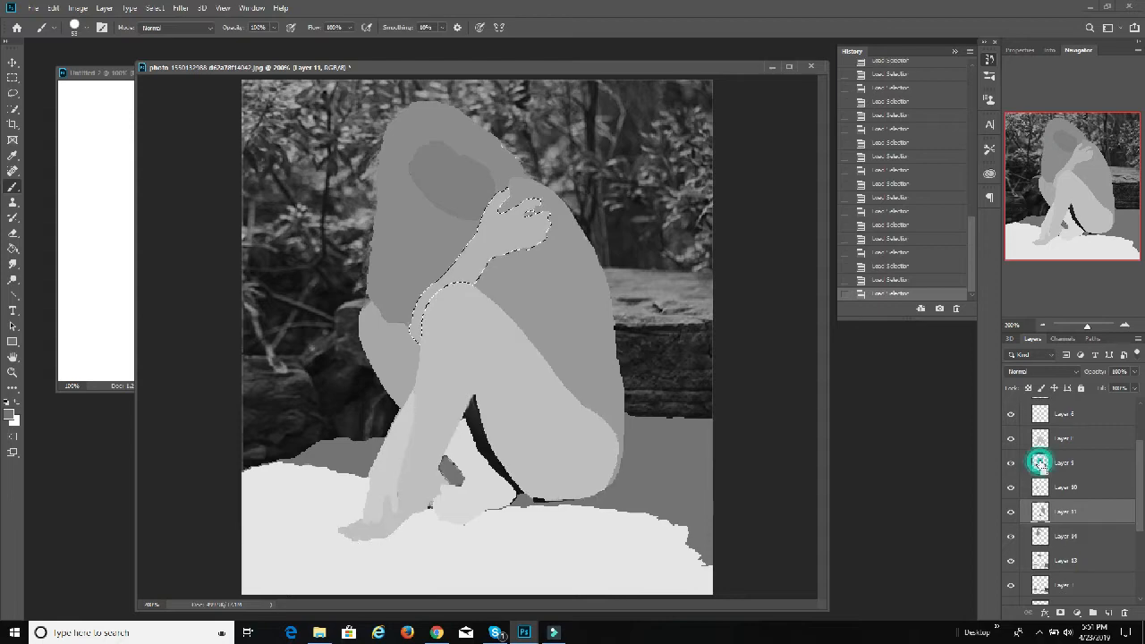
Step: Load the outline of Layer 11 as a selection and go through the layers from Layer 4 down, leaving Layer 11 active
{"action": "left_click", "coordinate": [1041, 510], "text": "ctrl"}
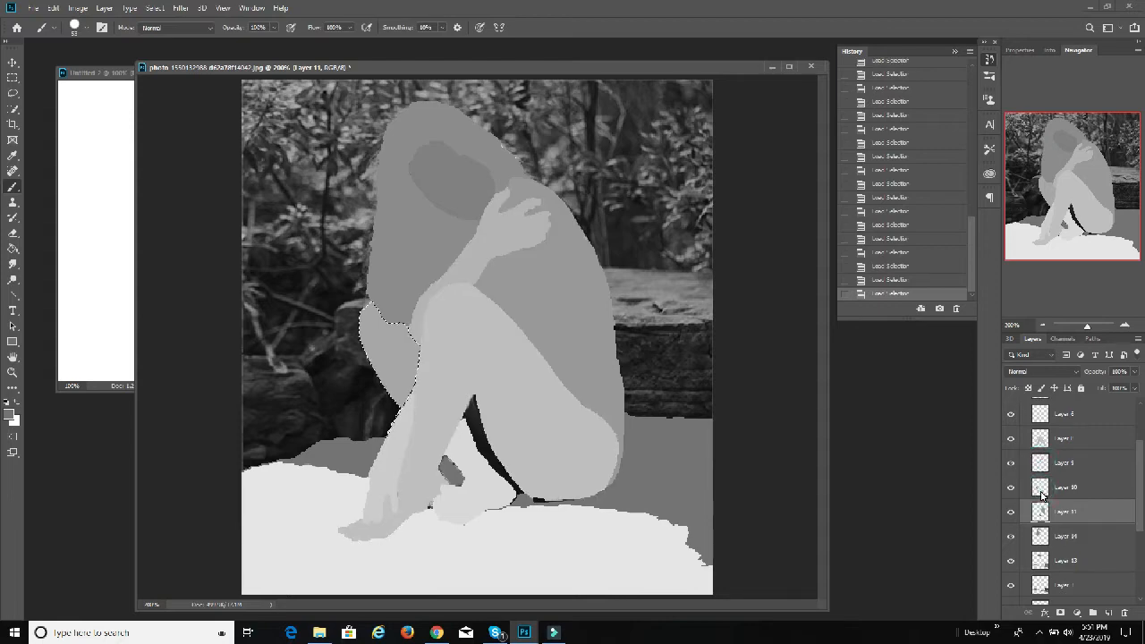
{"action": "left_click", "coordinate": [1041, 510], "text": "ctrl"}
{"action": "scroll", "coordinate": [1064, 523], "scroll_direction": "up", "scroll_amount": 3}
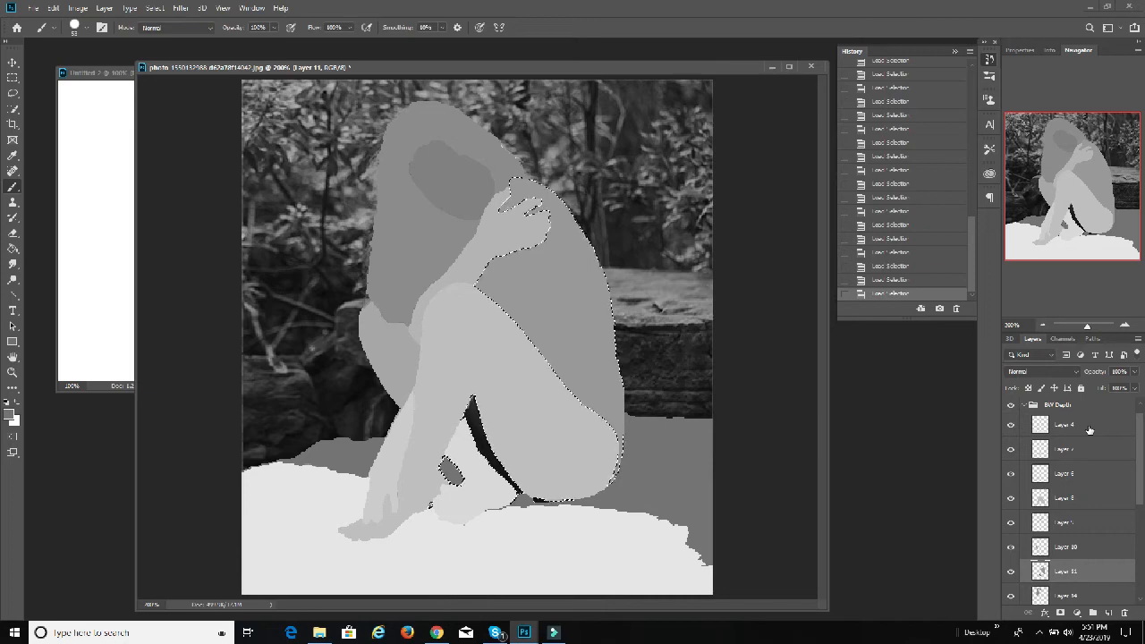
{"action": "scroll", "coordinate": [1082, 447], "scroll_direction": "up", "scroll_amount": 1}
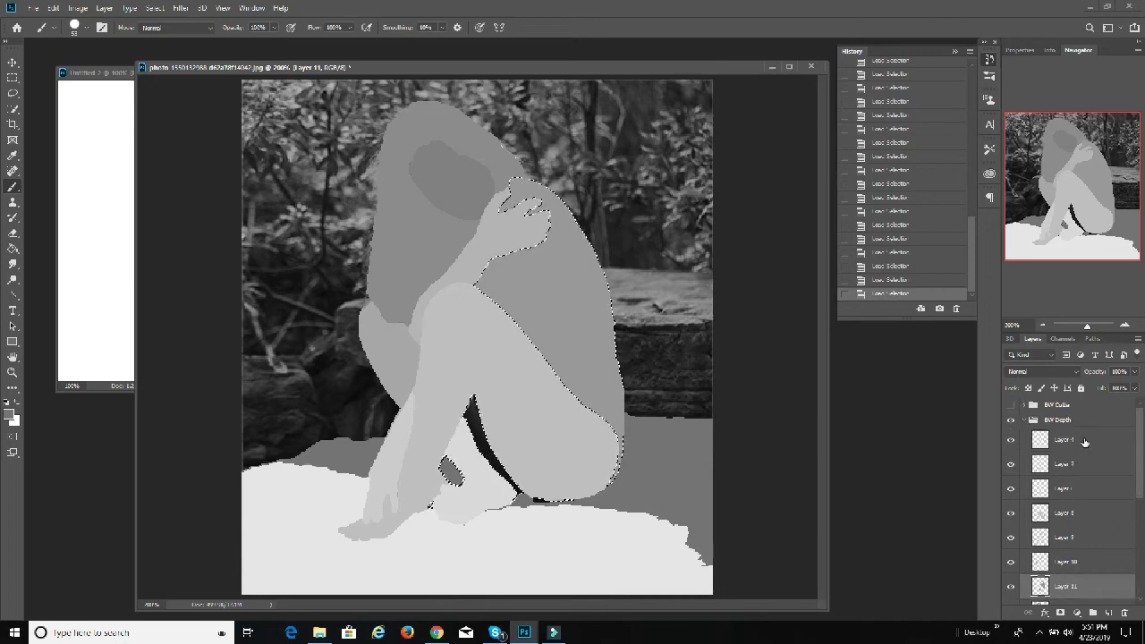
{"action": "left_click", "coordinate": [1084, 441]}
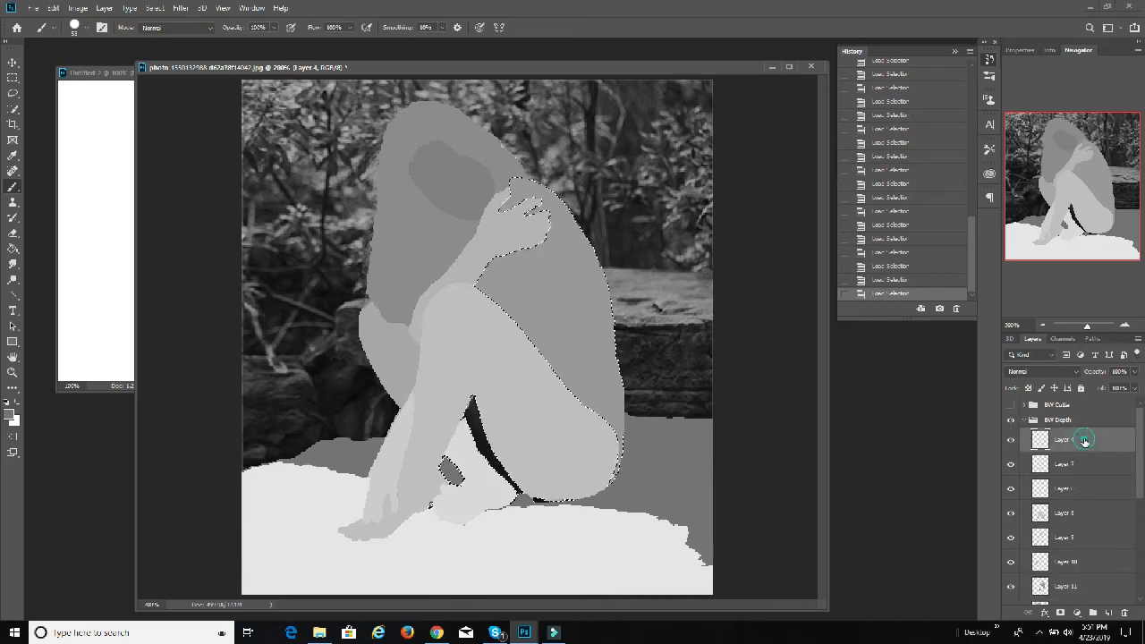
{"action": "left_click", "coordinate": [1083, 465]}
{"action": "left_click", "coordinate": [1085, 490]}
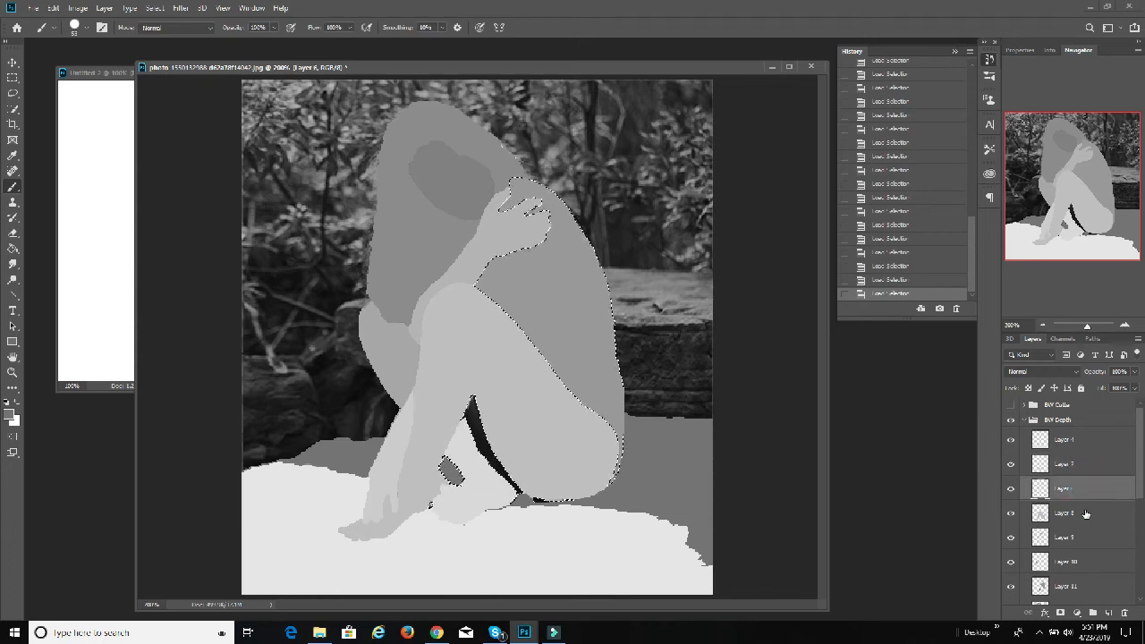
{"action": "left_click", "coordinate": [1084, 512]}
{"action": "left_click", "coordinate": [1084, 537]}
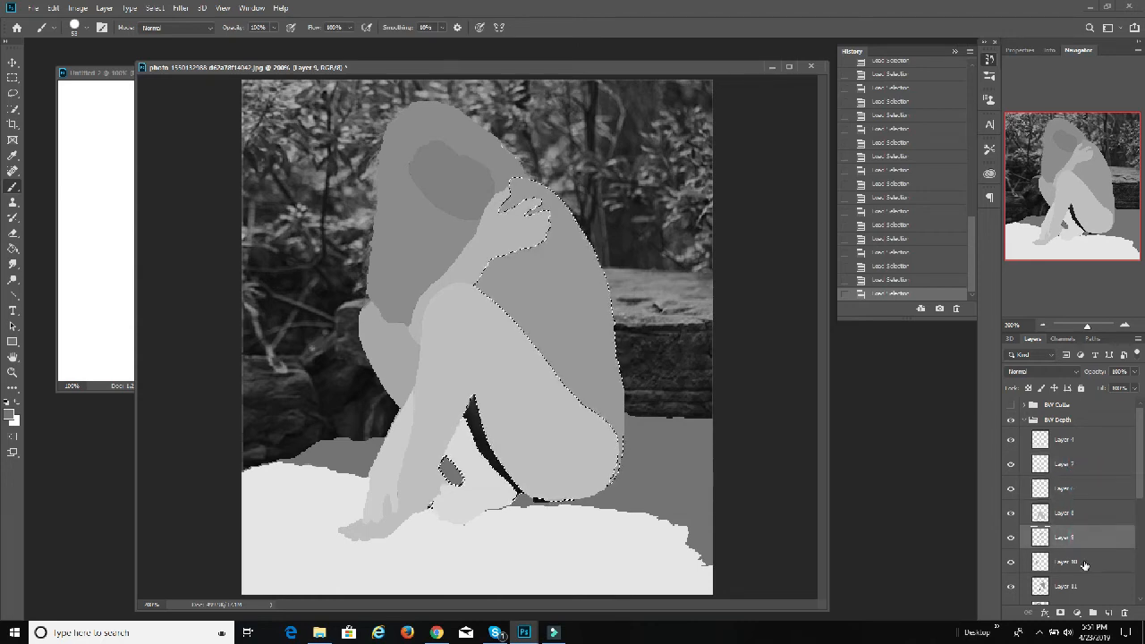
{"action": "left_click", "coordinate": [1084, 563]}
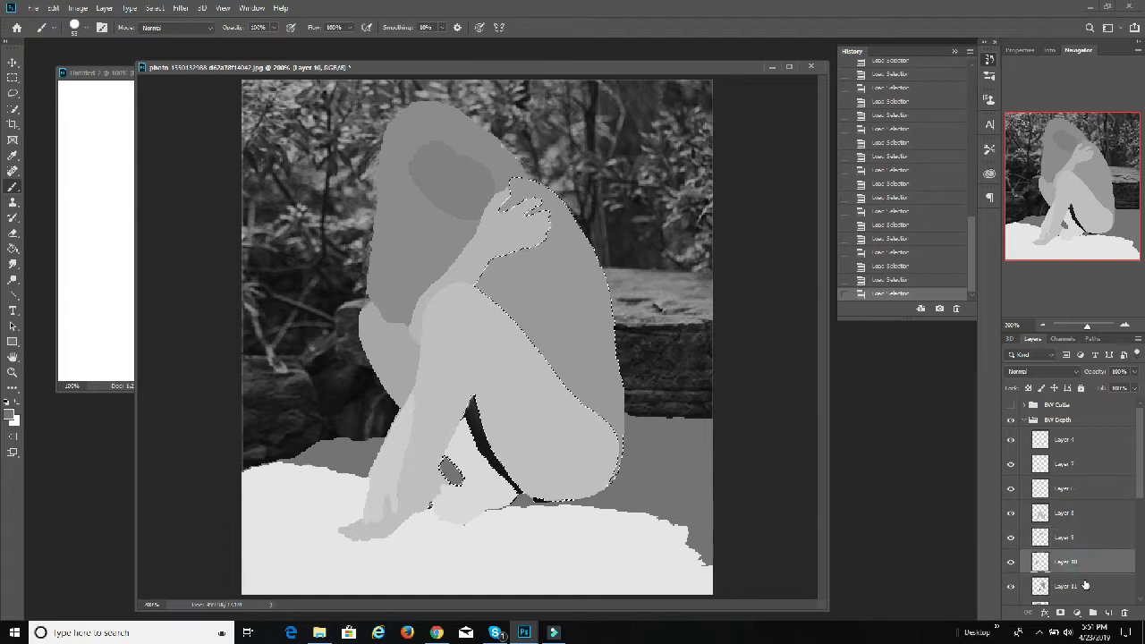
{"action": "left_click", "coordinate": [1084, 585]}
Step: Paint the remaining dark gap between the thigh and lower leg on Layer 11 in a grey of 60% brightness
{"action": "scroll", "coordinate": [1075, 582], "scroll_direction": "down", "scroll_amount": 4}
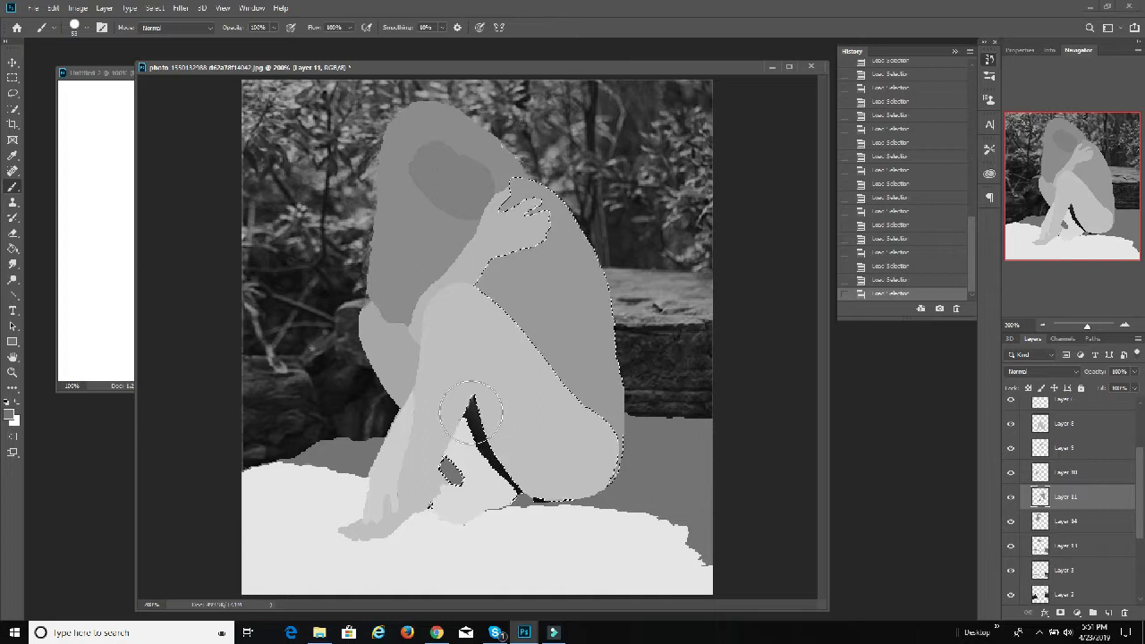
{"action": "left_click", "coordinate": [9, 416]}
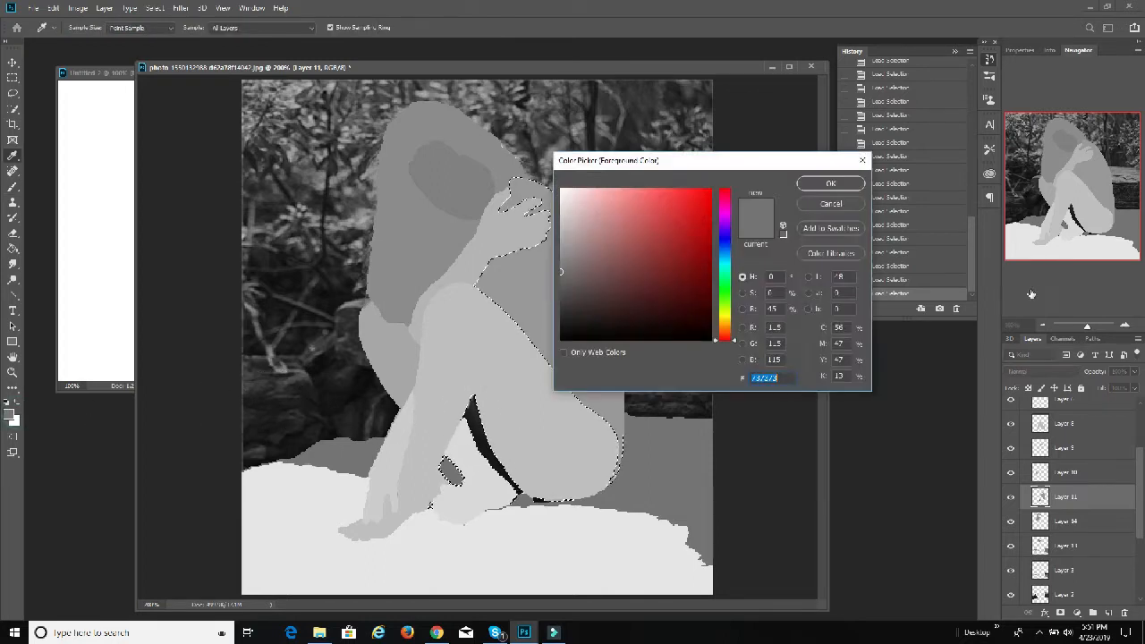
{"action": "double_click", "coordinate": [771, 309]}
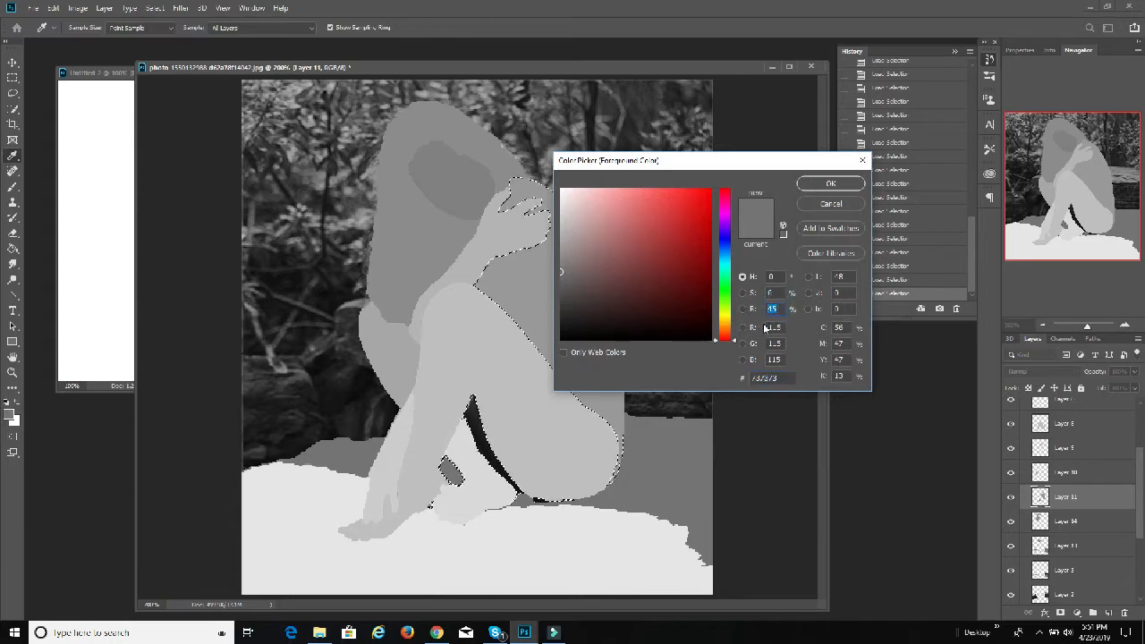
{"action": "type", "text": "60"}
{"action": "left_click", "coordinate": [830, 184]}
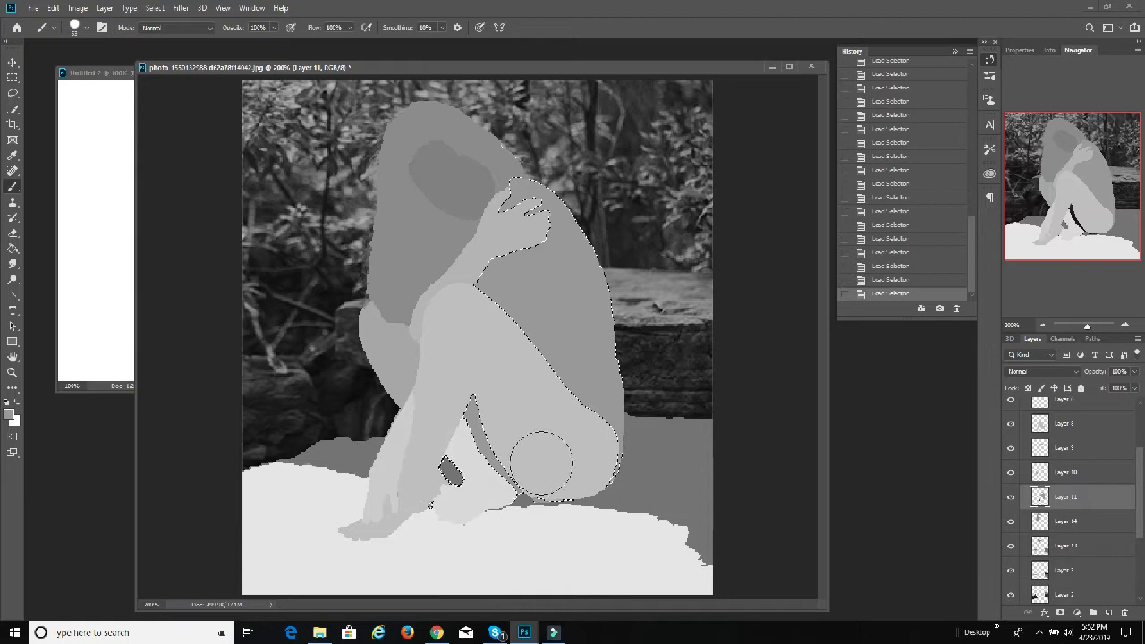
{"action": "left_click", "coordinate": [590, 413]}
{"action": "scroll", "coordinate": [1084, 491], "scroll_direction": "down", "scroll_amount": 2}
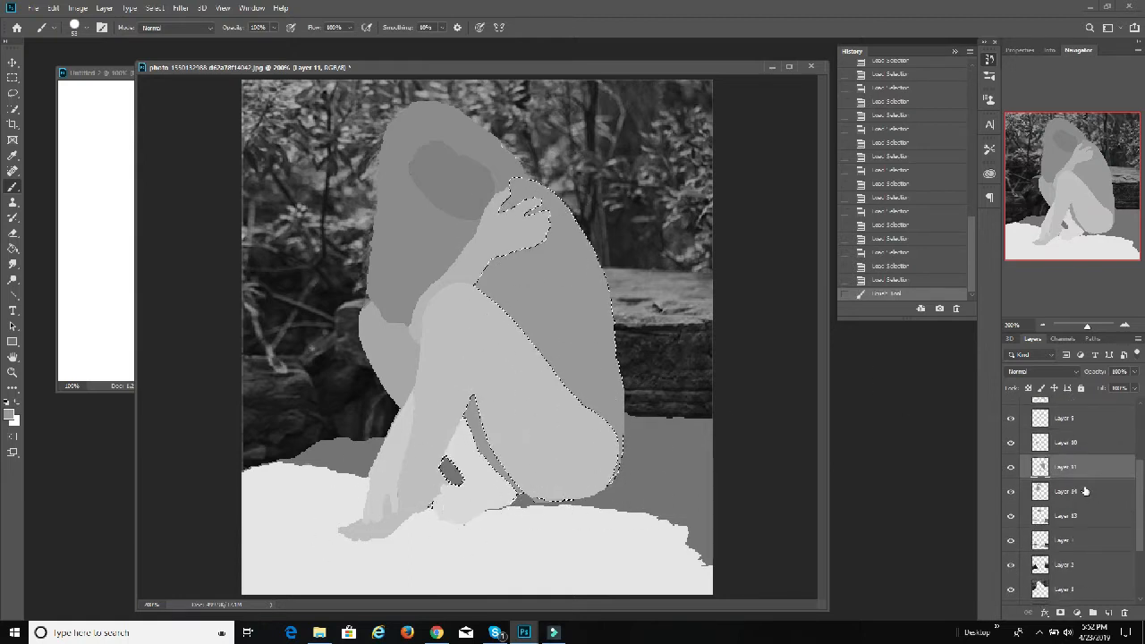
Step: Make Layer 13 active and toggle its visibility and that of the layer below to examine which painted areas belong to it
{"action": "left_click", "coordinate": [1072, 491]}
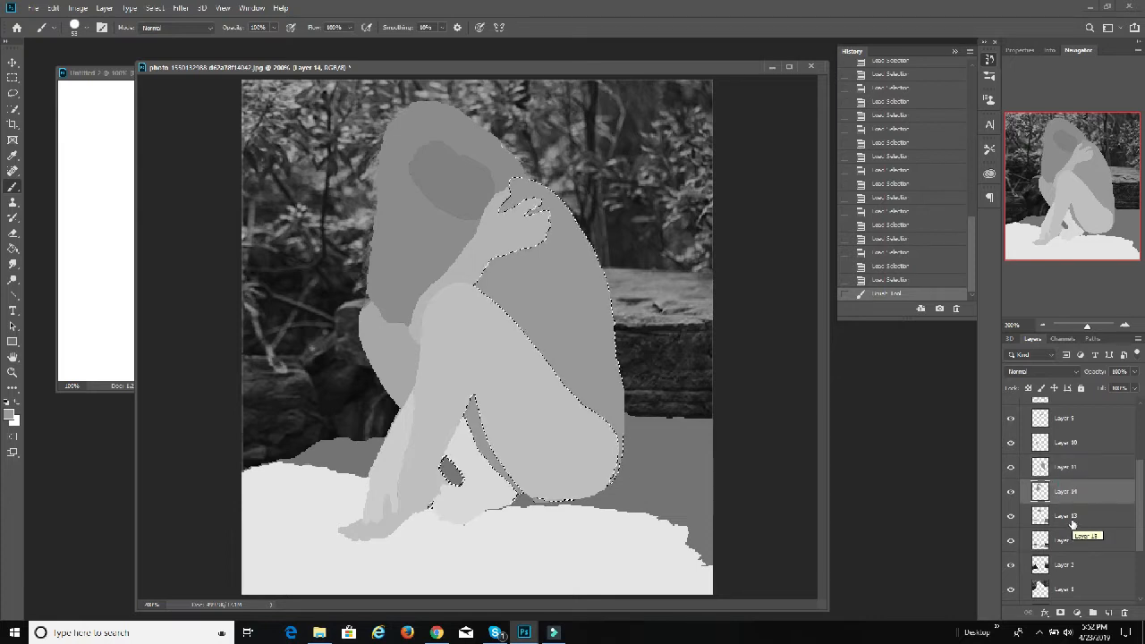
{"action": "left_click", "coordinate": [1072, 521]}
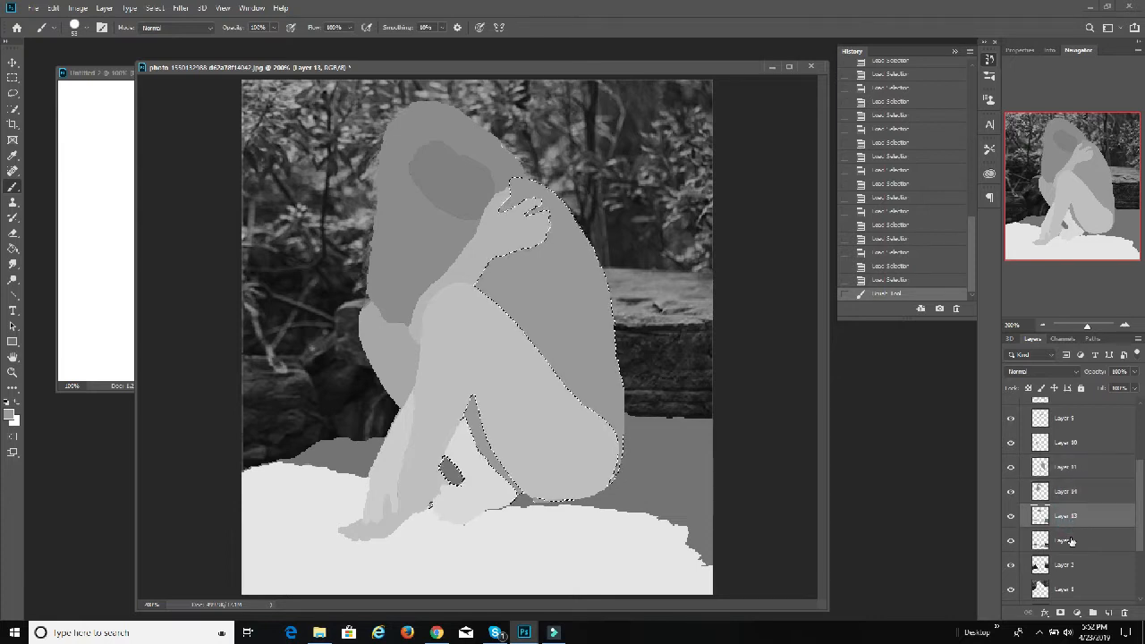
{"action": "left_click", "coordinate": [1011, 517]}
{"action": "left_click", "coordinate": [1011, 518]}
{"action": "left_click", "coordinate": [1012, 518]}
{"action": "left_click", "coordinate": [1012, 518]}
{"action": "left_click", "coordinate": [1012, 517]}
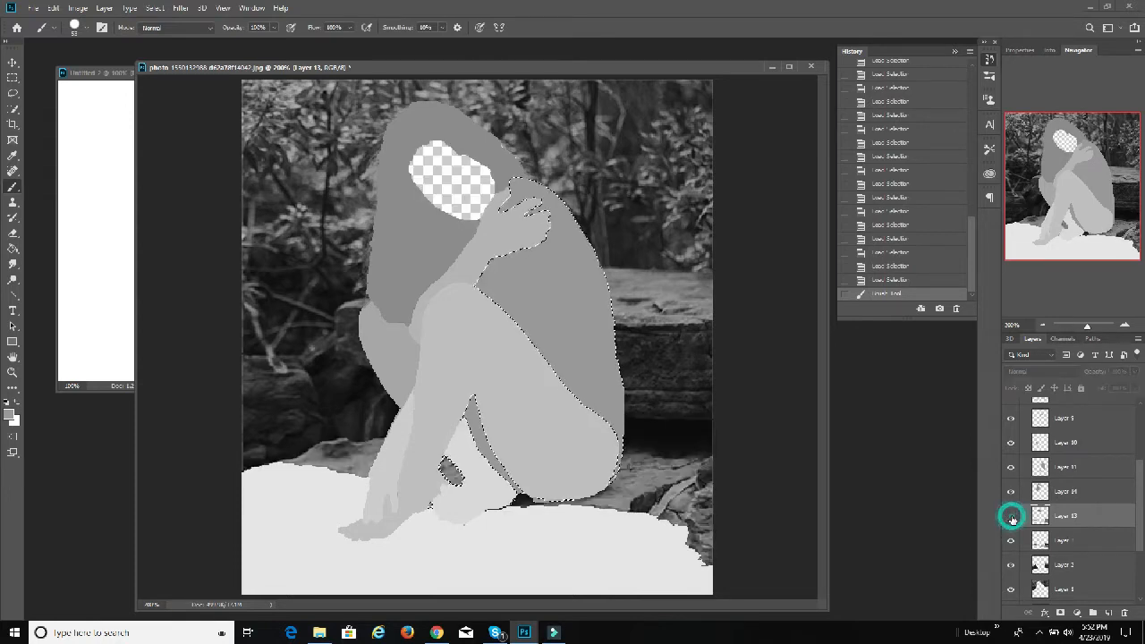
{"action": "left_click", "coordinate": [1011, 517]}
{"action": "left_click", "coordinate": [1011, 518]}
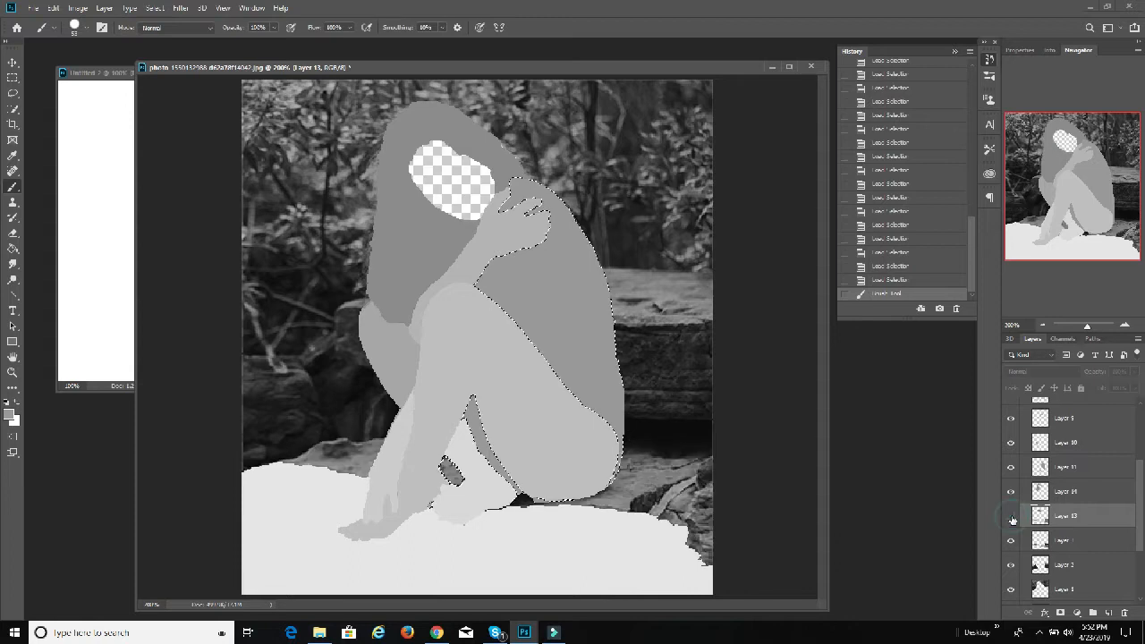
{"action": "left_click", "coordinate": [1012, 518]}
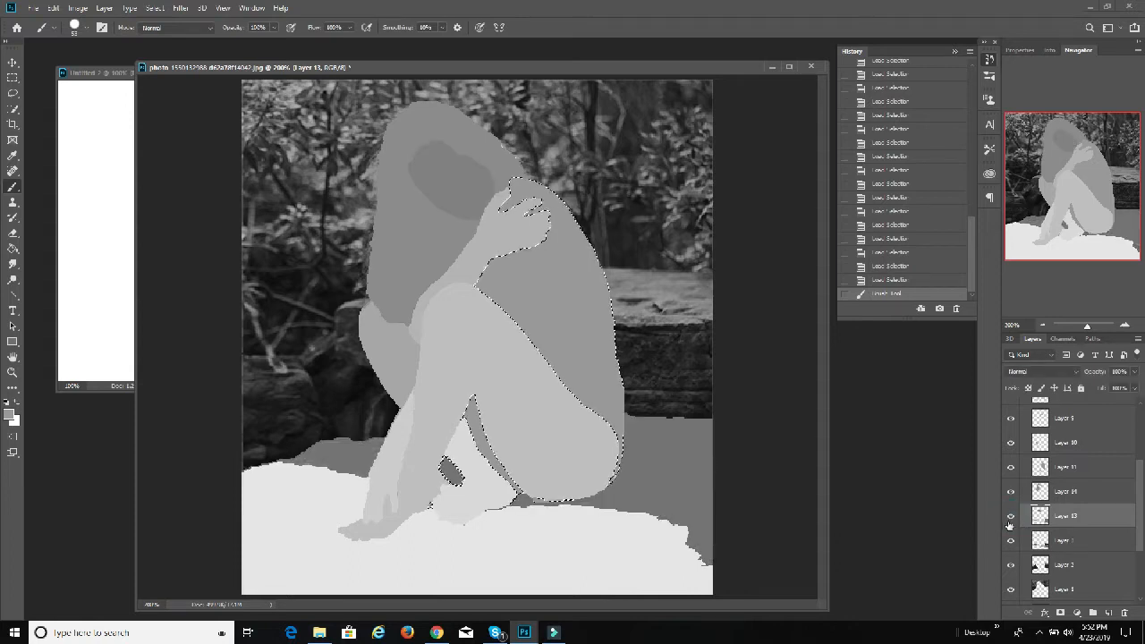
{"action": "left_click", "coordinate": [1011, 519]}
{"action": "left_click", "coordinate": [1010, 519]}
{"action": "left_click", "coordinate": [1011, 519]}
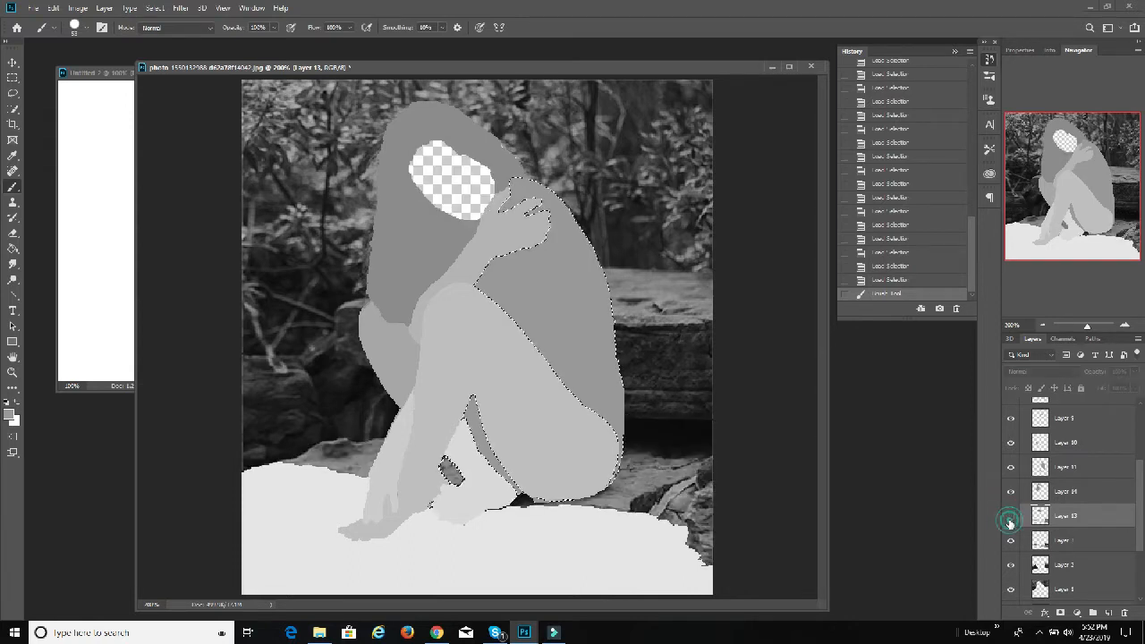
{"action": "left_click", "coordinate": [1010, 518]}
{"action": "left_click", "coordinate": [1011, 519]}
{"action": "left_click", "coordinate": [1011, 519]}
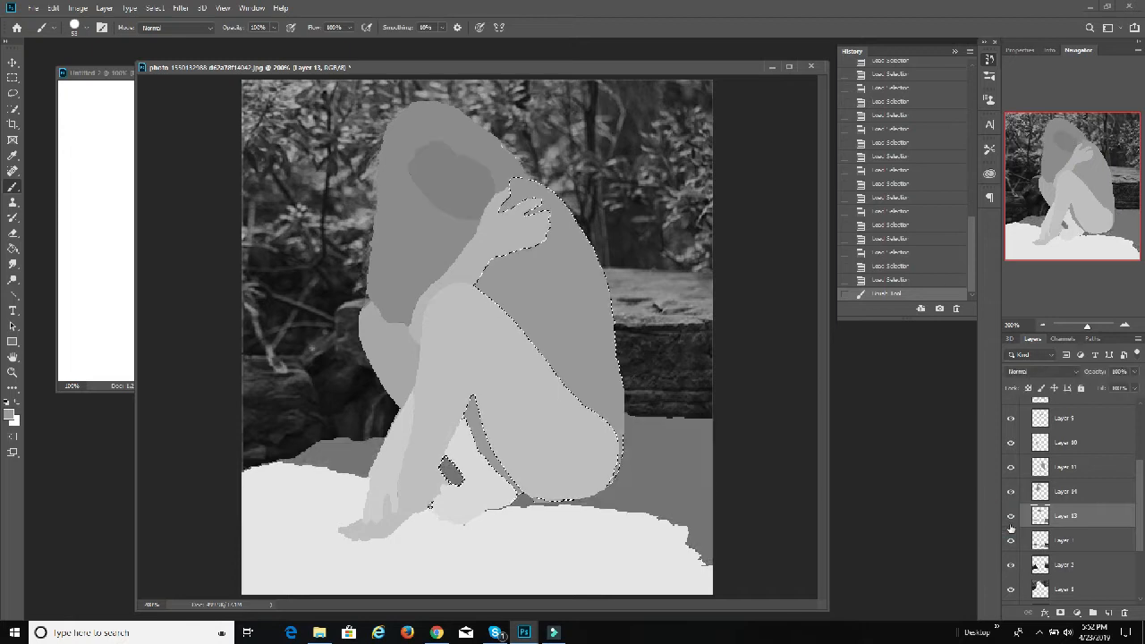
{"action": "left_click", "coordinate": [1011, 540]}
{"action": "left_click", "coordinate": [1010, 538]}
{"action": "left_click", "coordinate": [1011, 517]}
{"action": "left_click", "coordinate": [1012, 516]}
{"action": "left_click", "coordinate": [1012, 516]}
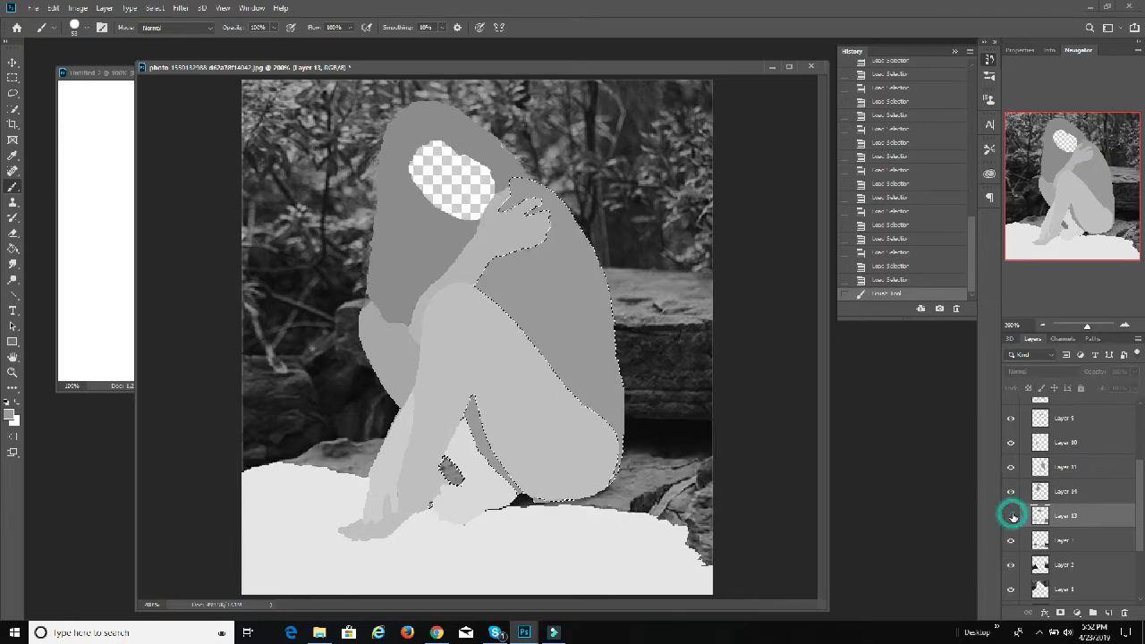
{"action": "left_click", "coordinate": [1011, 517]}
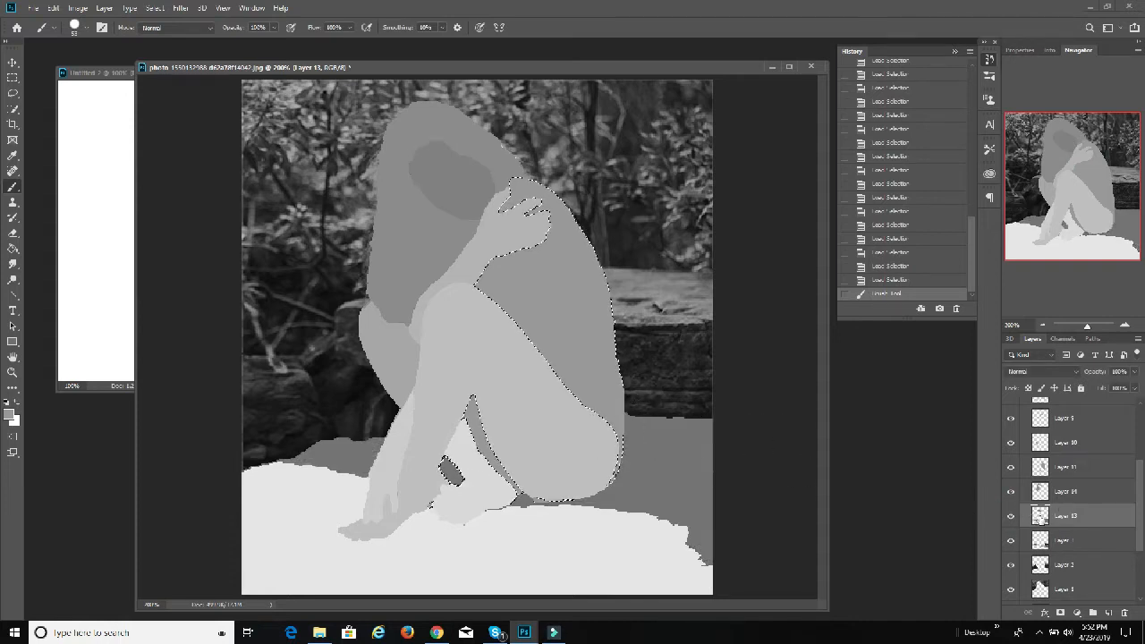
Step: Load Layer 13's outline as a selection, erase the misplaced ground paint beside and behind the figure from it, and deselect
{"action": "left_click", "coordinate": [1040, 518], "text": "ctrl"}
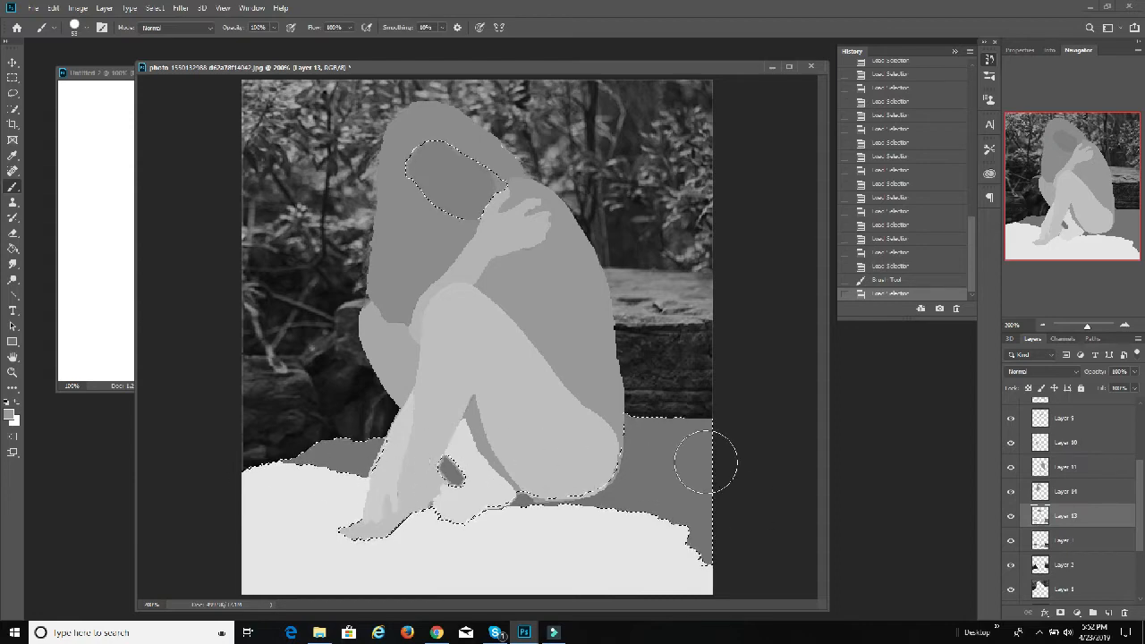
{"action": "left_click", "coordinate": [13, 235]}
{"action": "mouse_move", "coordinate": [653, 396]}
{"action": "left_mouse_down"}
{"action": "mouse_move", "coordinate": [612, 483]}
{"action": "mouse_move", "coordinate": [647, 439]}
{"action": "mouse_move", "coordinate": [693, 410]}
{"action": "mouse_move", "coordinate": [717, 475]}
{"action": "mouse_move", "coordinate": [721, 556]}
{"action": "left_mouse_up"}
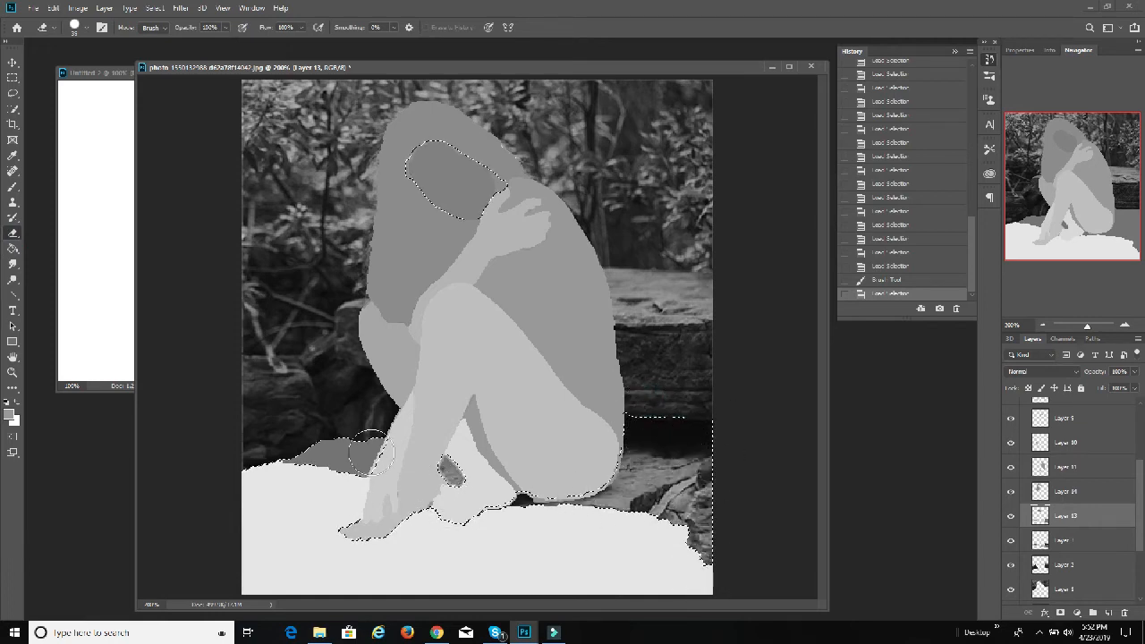
{"action": "mouse_move", "coordinate": [371, 453]}
{"action": "left_mouse_down"}
{"action": "mouse_move", "coordinate": [776, 435]}
{"action": "mouse_move", "coordinate": [242, 444]}
{"action": "mouse_move", "coordinate": [224, 486]}
{"action": "mouse_move", "coordinate": [590, 530]}
{"action": "mouse_move", "coordinate": [710, 517]}
{"action": "mouse_move", "coordinate": [761, 422]}
{"action": "mouse_move", "coordinate": [600, 545]}
{"action": "left_mouse_up"}
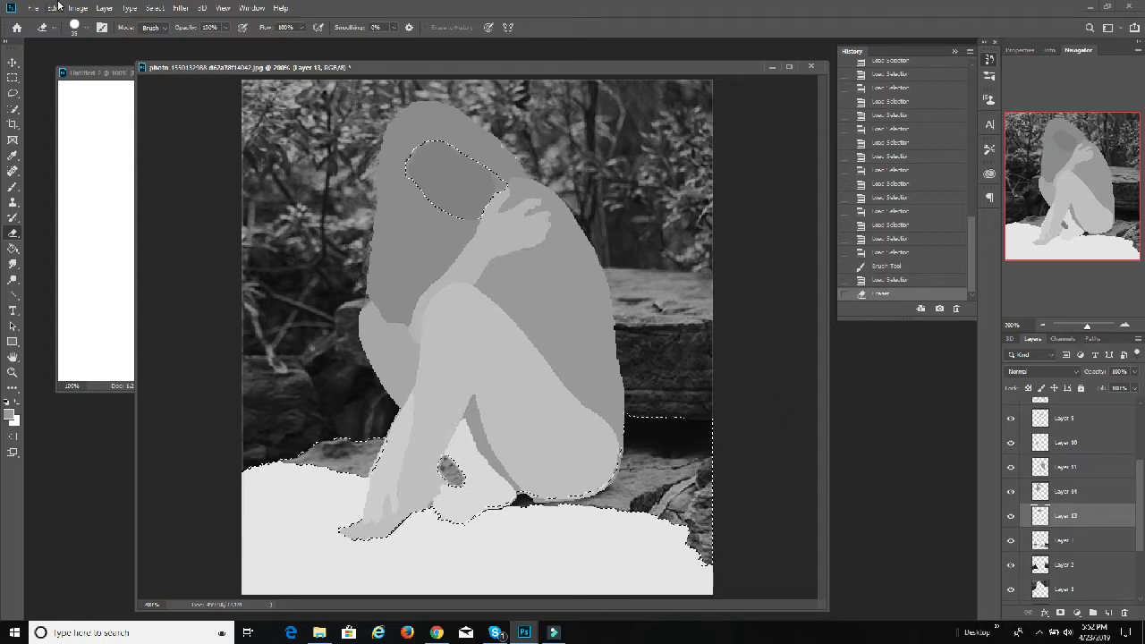
{"action": "left_click", "coordinate": [155, 7]}
{"action": "left_click", "coordinate": [161, 35]}
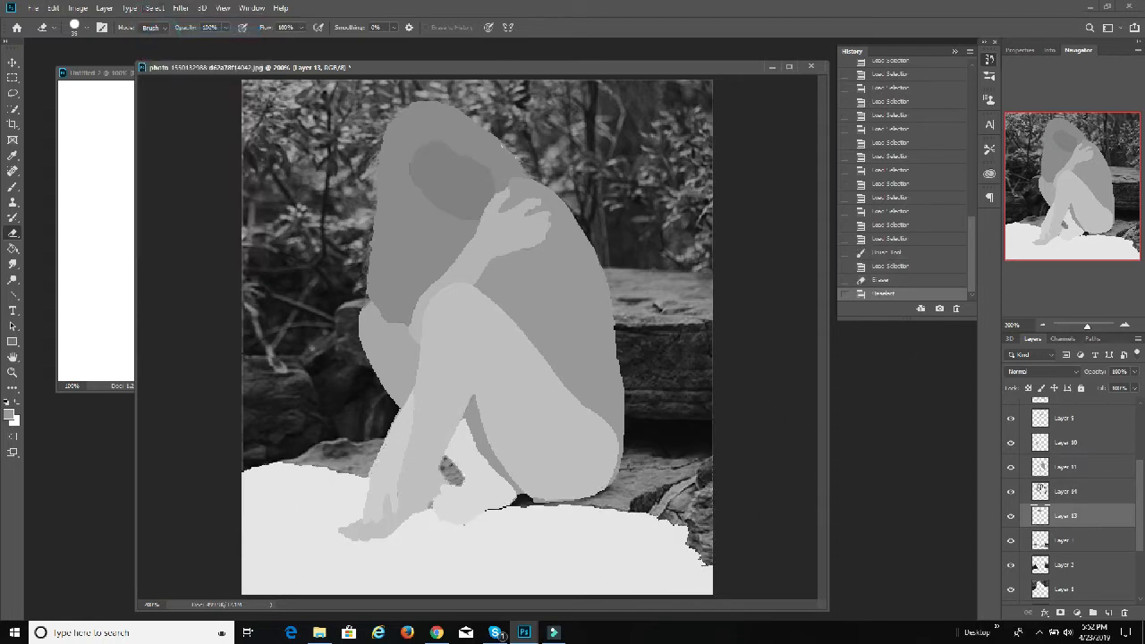
Step: Load Layer 13's remaining outline as a selection and repaint the oval face area in a grey of 50% brightness
{"action": "left_click", "coordinate": [1040, 517], "text": "ctrl"}
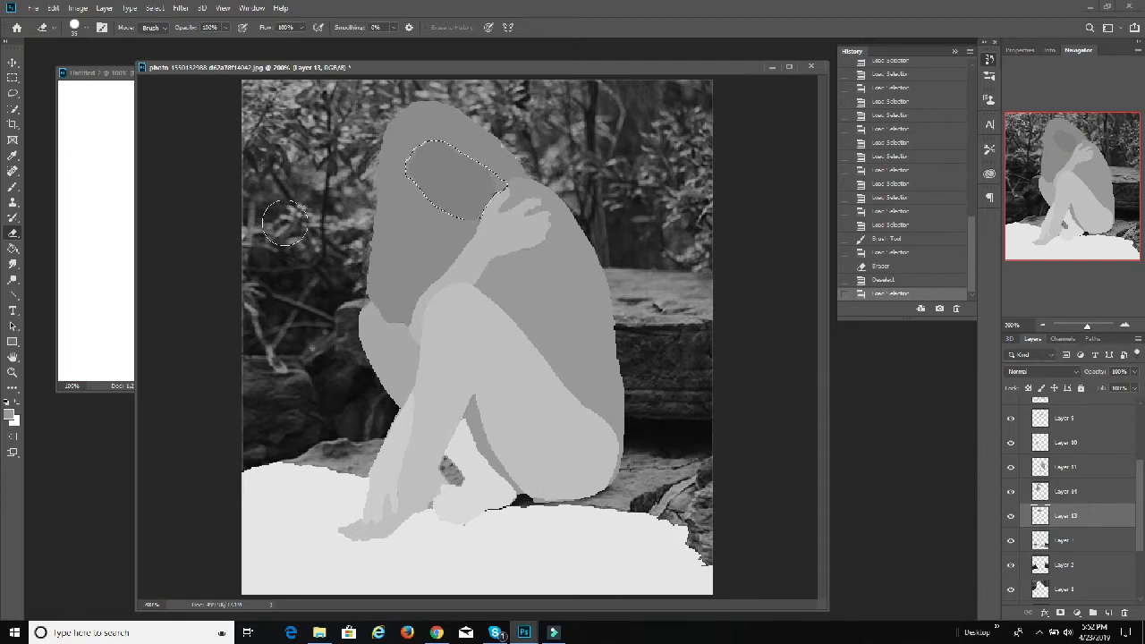
{"action": "left_click", "coordinate": [11, 415]}
{"action": "left_click", "coordinate": [775, 309]}
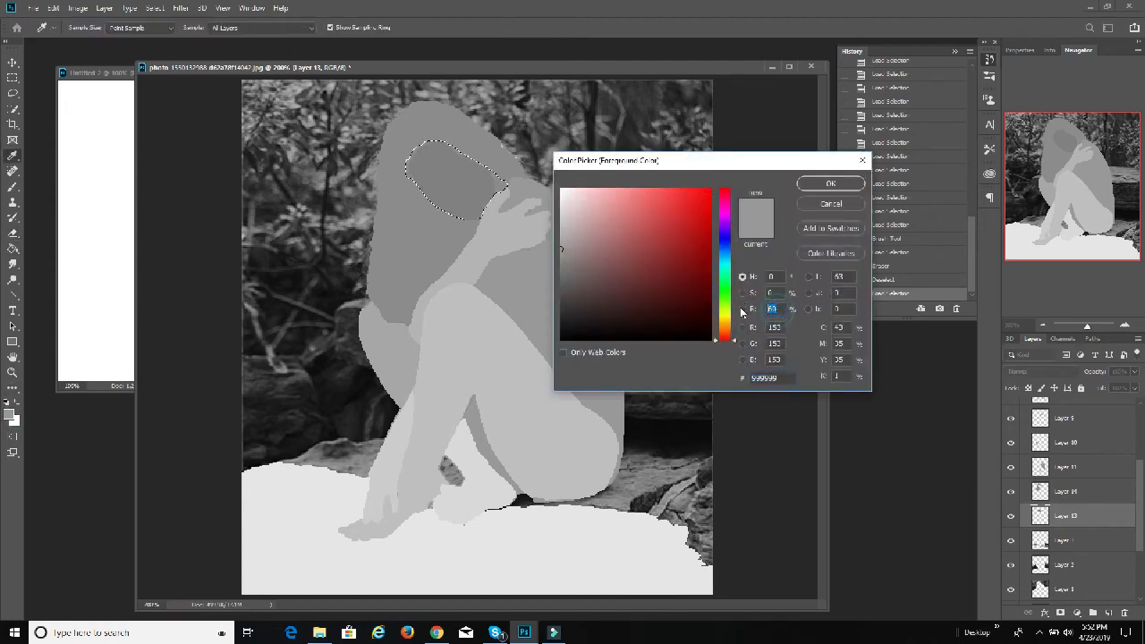
{"action": "type", "text": "50"}
{"action": "left_click", "coordinate": [830, 185]}
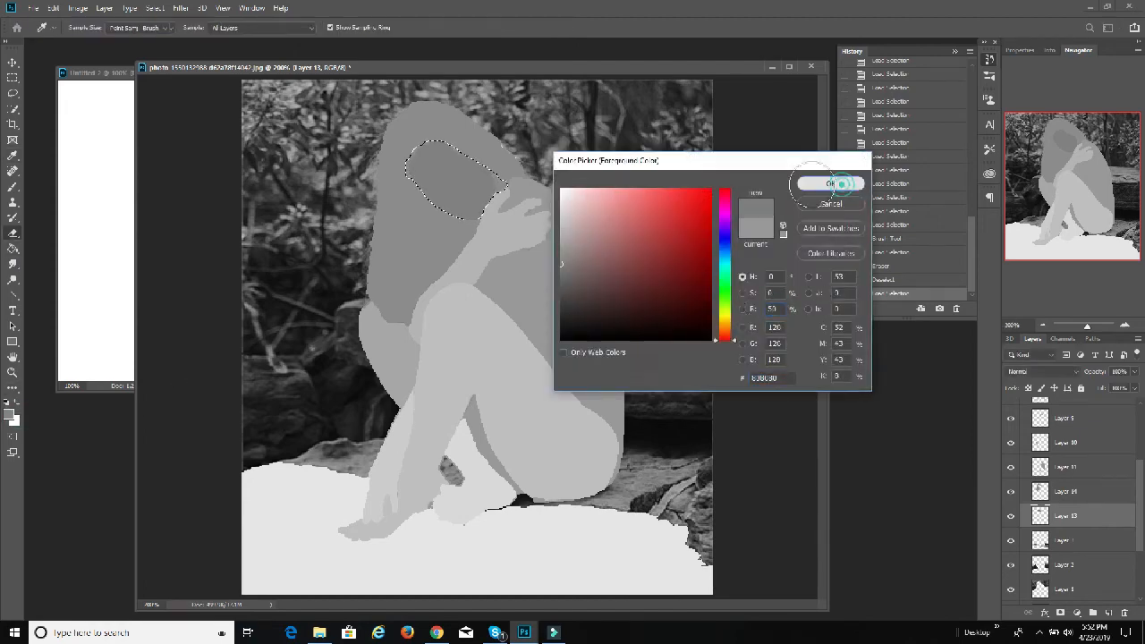
{"action": "left_click", "coordinate": [413, 190]}
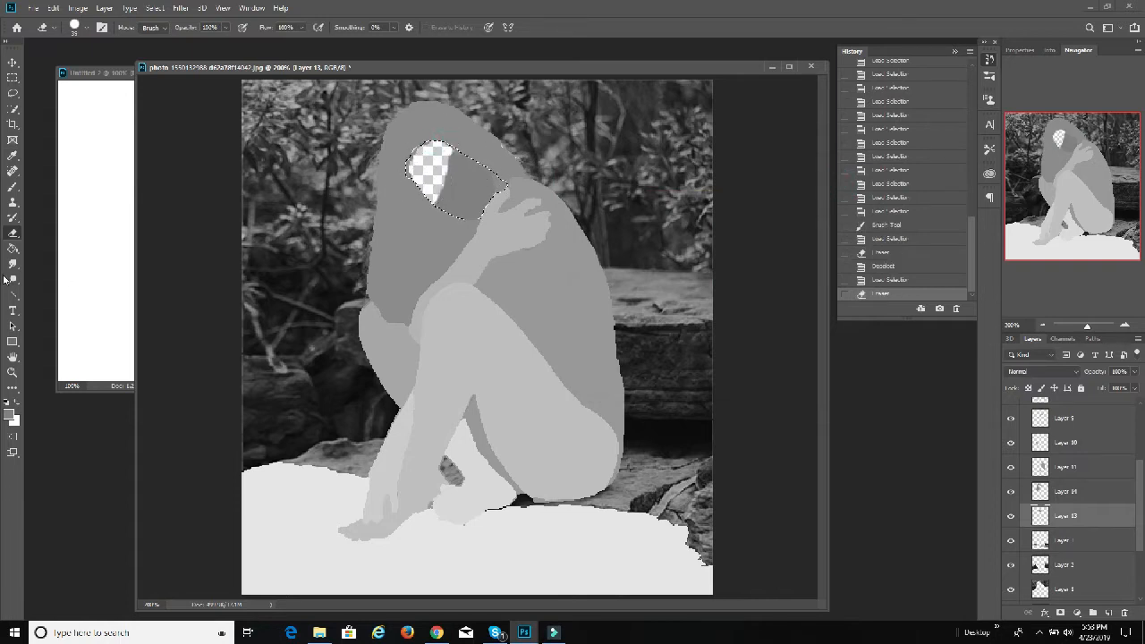
{"action": "left_click", "coordinate": [14, 186]}
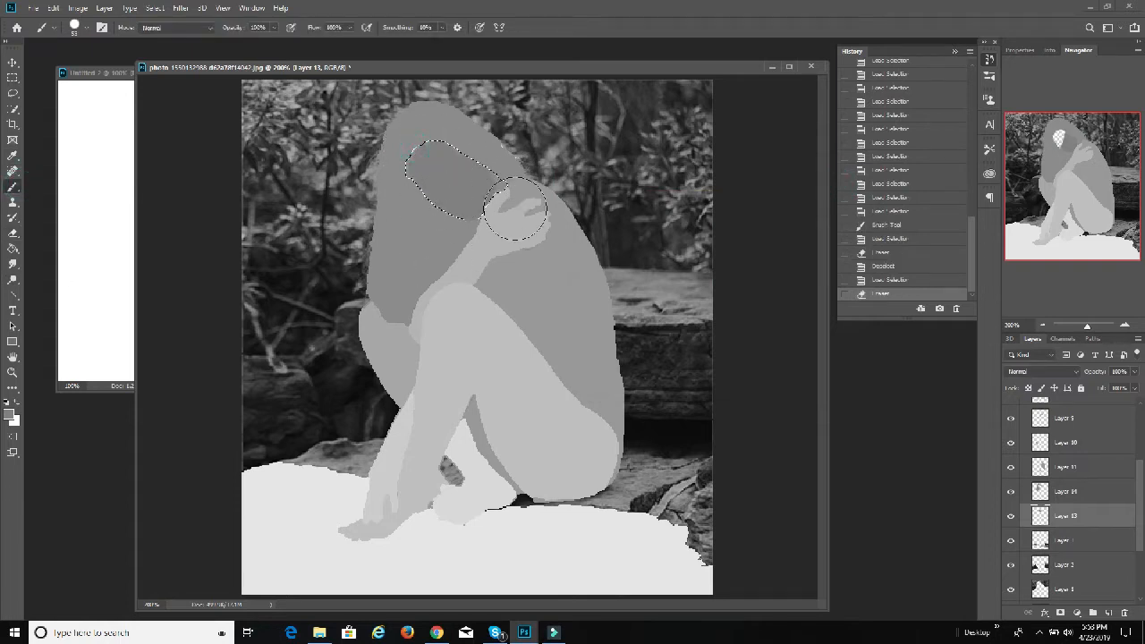
{"action": "left_click", "coordinate": [471, 182]}
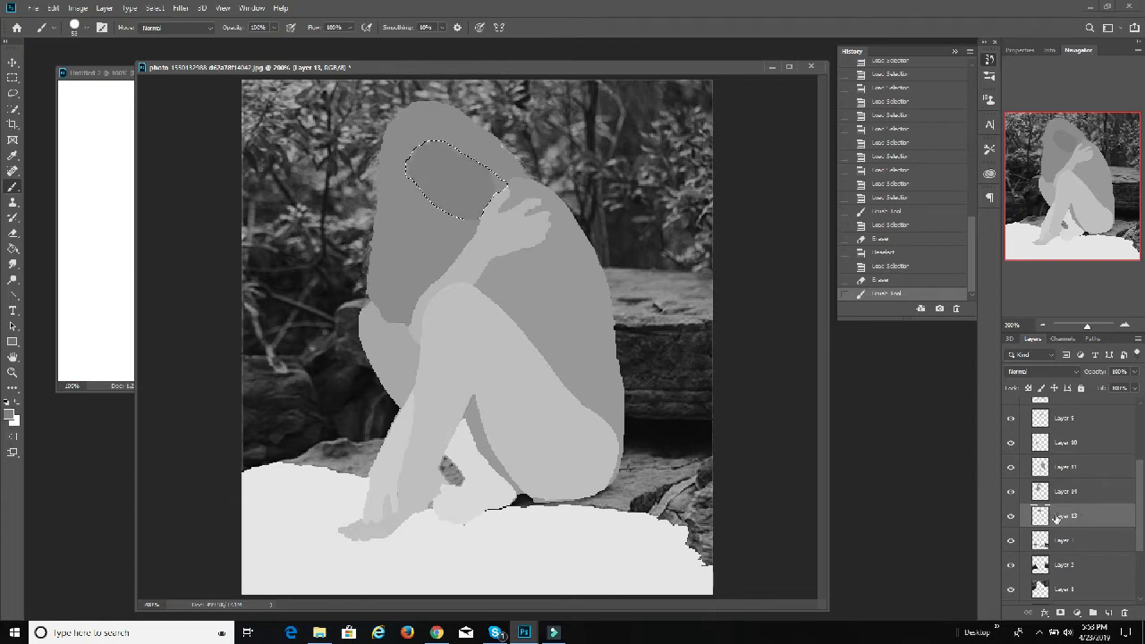
Step: Check Layer 3's area by toggling its visibility, load its outline, and paint the ground behind the figure in a grey of 45% brightness
{"action": "left_click", "coordinate": [1062, 537]}
{"action": "left_click", "coordinate": [1010, 540]}
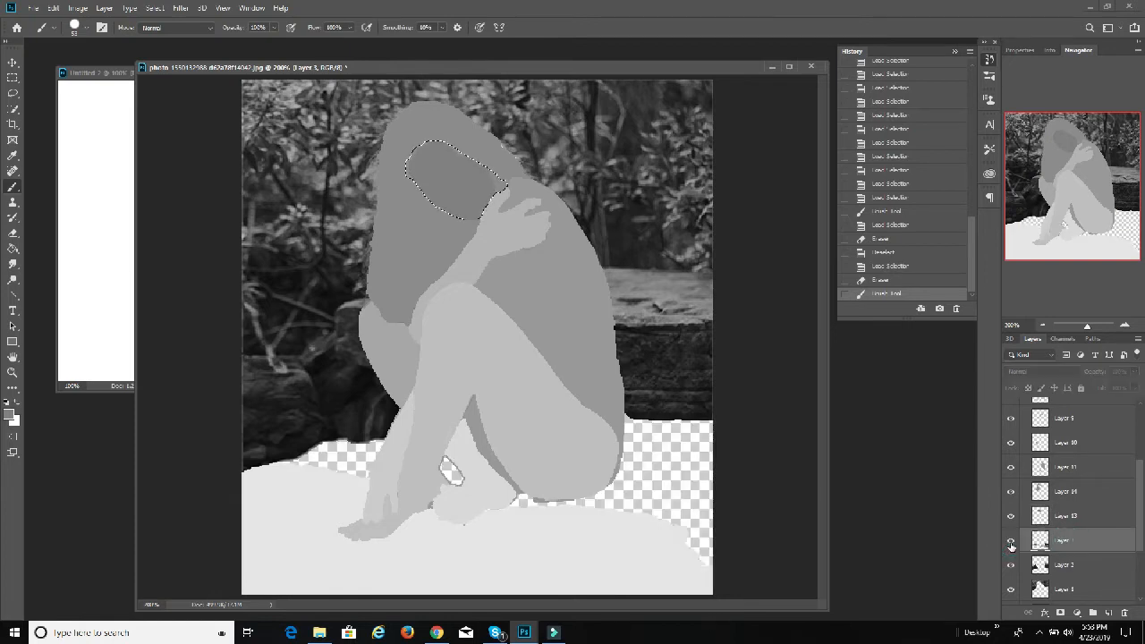
{"action": "left_click", "coordinate": [1010, 540]}
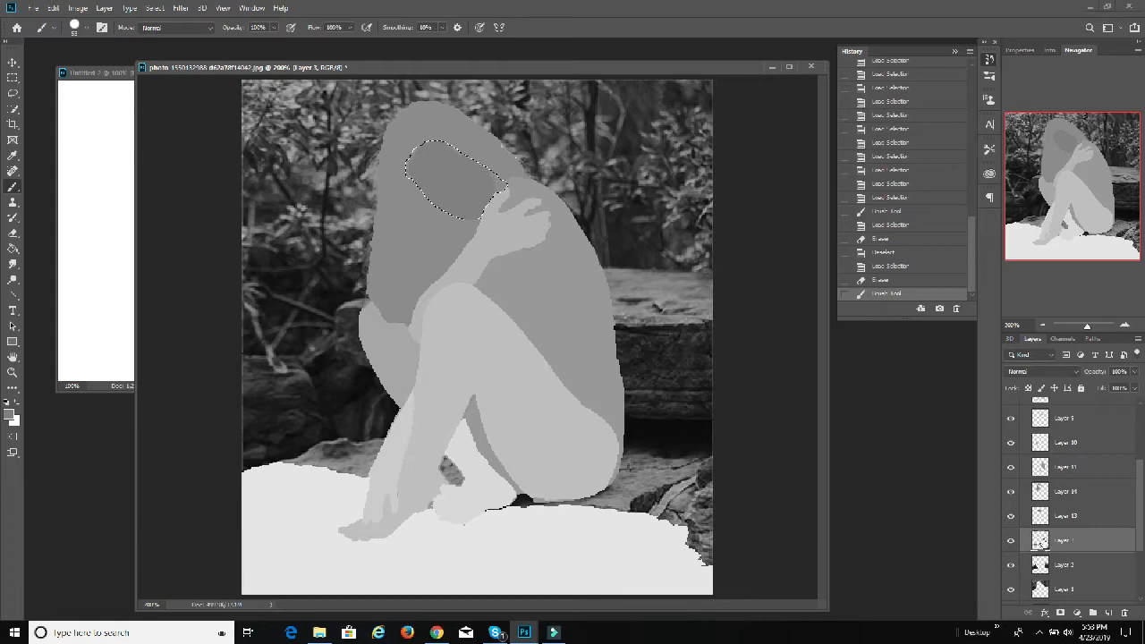
{"action": "left_click", "coordinate": [1041, 541], "text": "ctrl"}
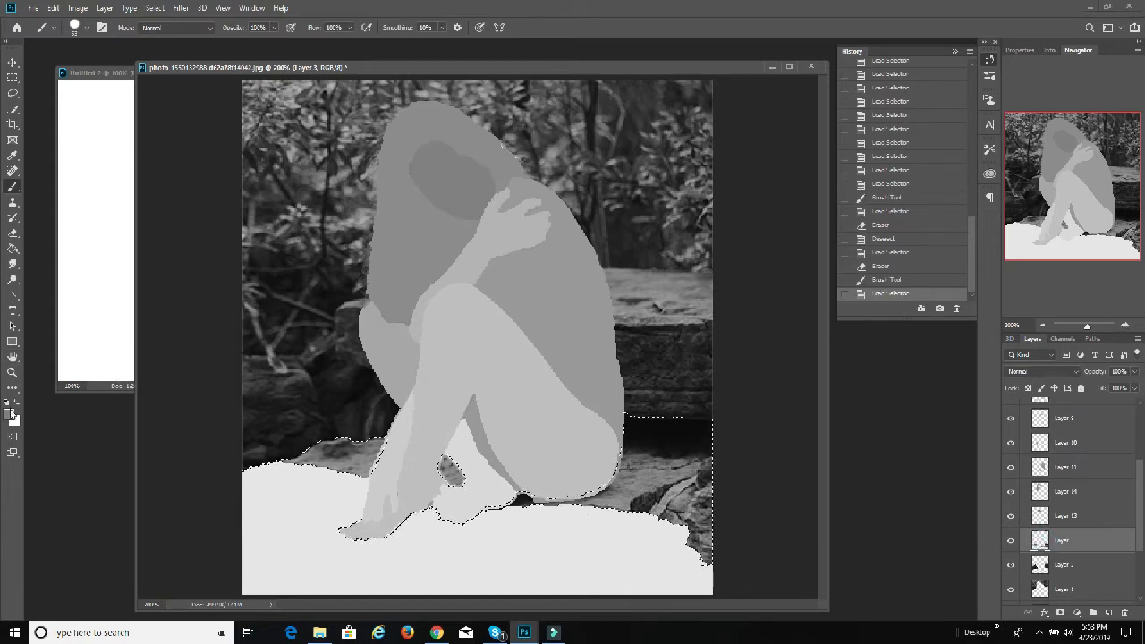
{"action": "left_click", "coordinate": [11, 417]}
{"action": "left_click", "coordinate": [773, 309]}
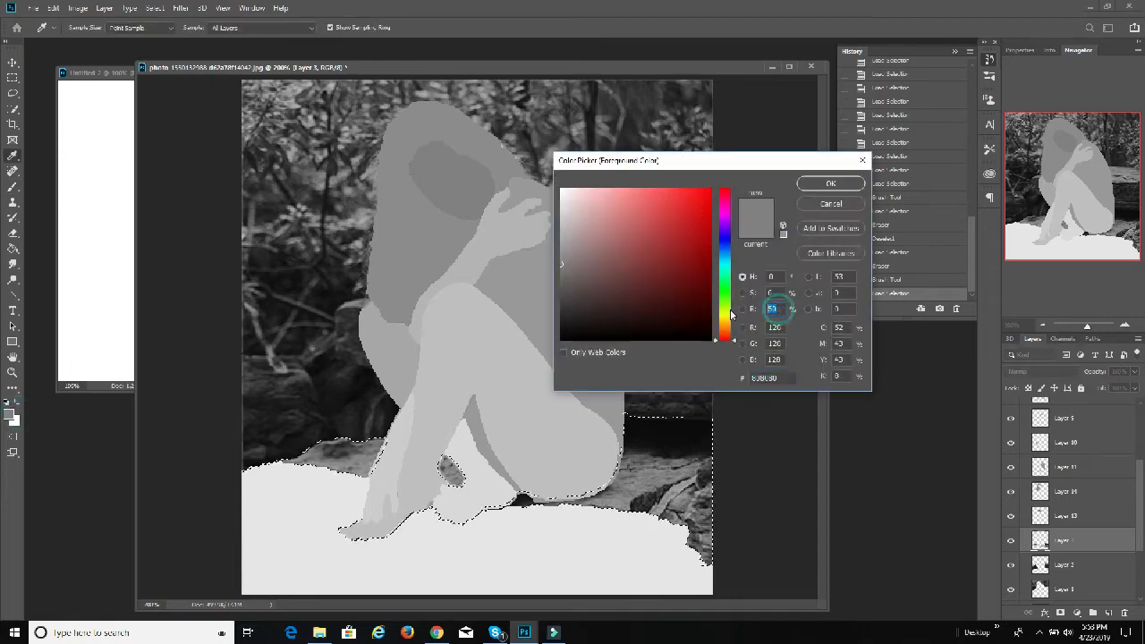
{"action": "type", "text": "45"}
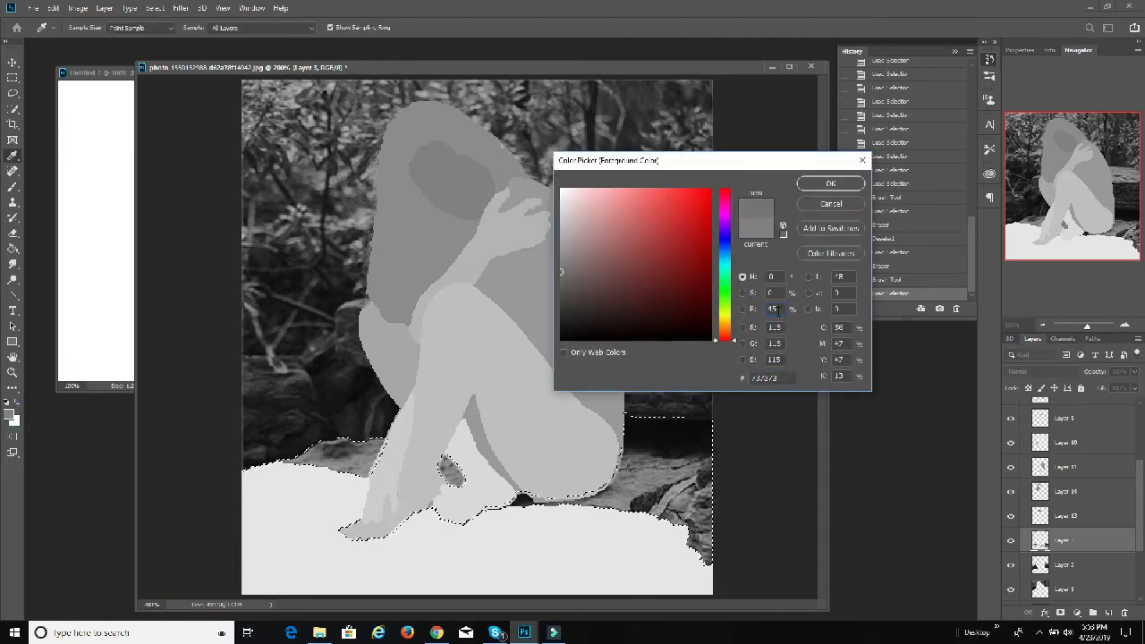
{"action": "left_click", "coordinate": [831, 184]}
{"action": "mouse_move", "coordinate": [601, 490]}
{"action": "left_mouse_down"}
{"action": "mouse_move", "coordinate": [698, 537]}
{"action": "mouse_move", "coordinate": [630, 472]}
{"action": "left_mouse_up"}
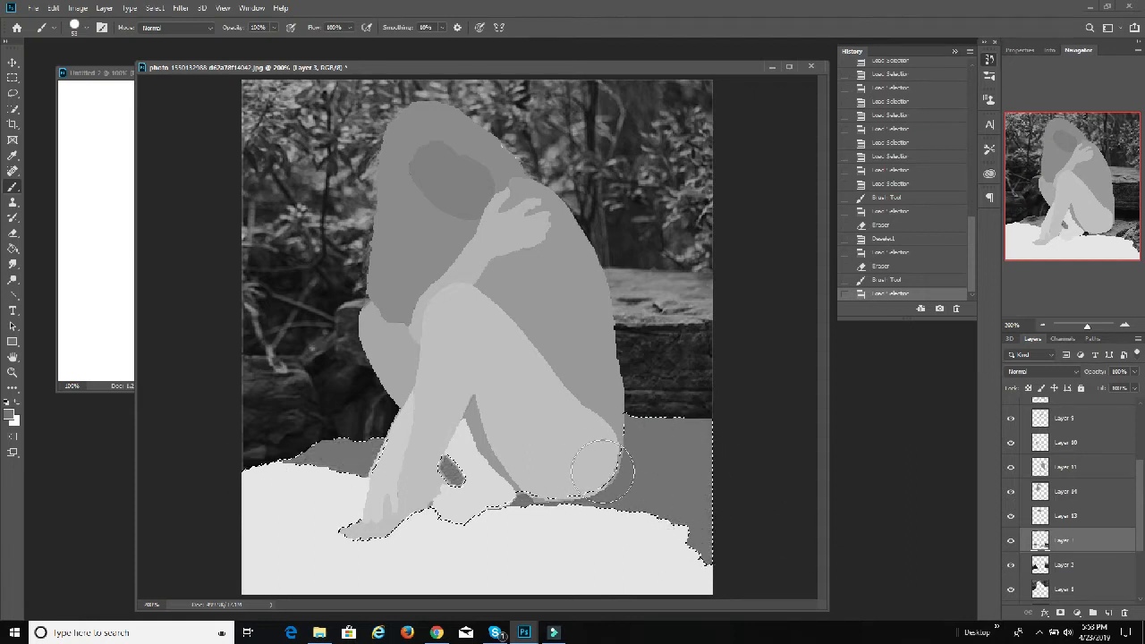
Step: Load Layer 2's outline as a selection and paint the rocks on both sides of the figure in a grey of 40% brightness
{"action": "left_click", "coordinate": [1040, 564]}
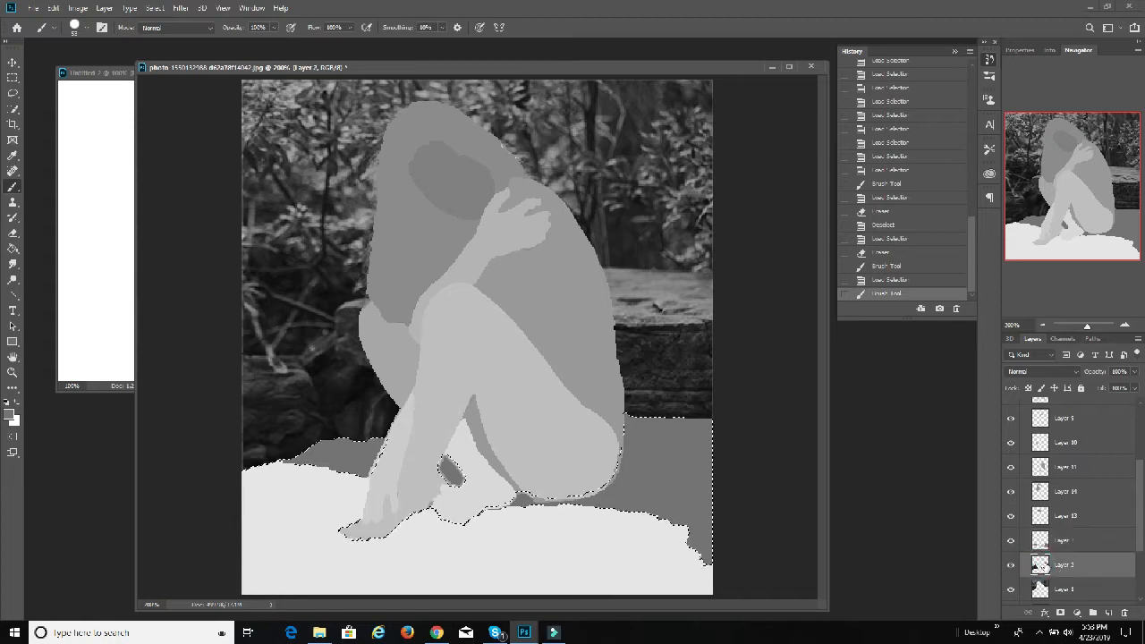
{"action": "left_click", "coordinate": [1041, 564], "text": "ctrl"}
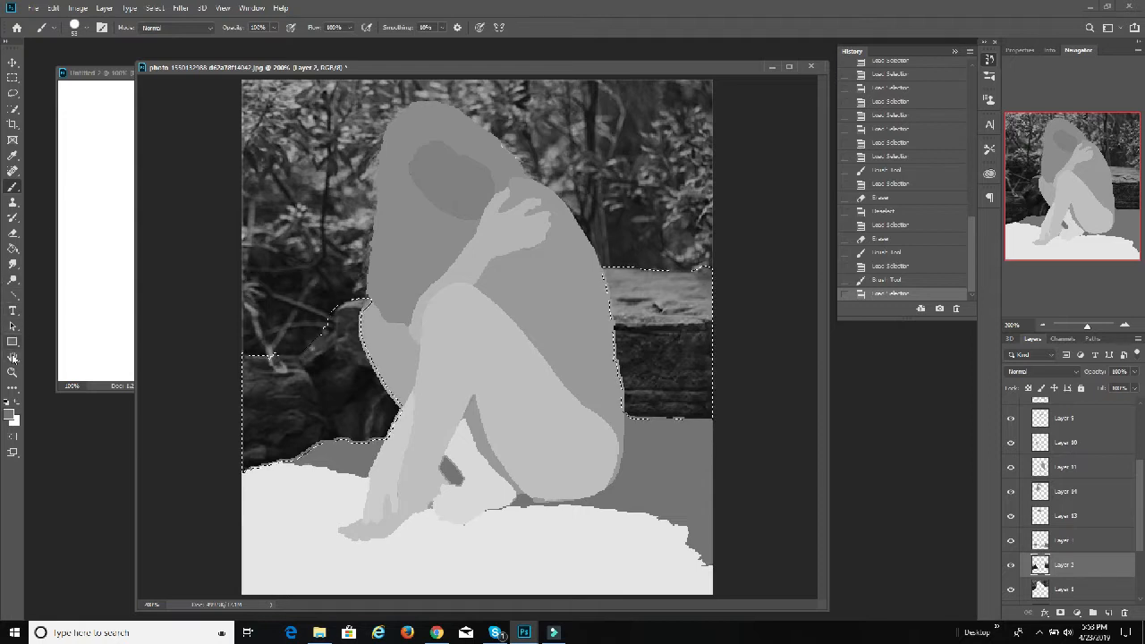
{"action": "left_click", "coordinate": [10, 412]}
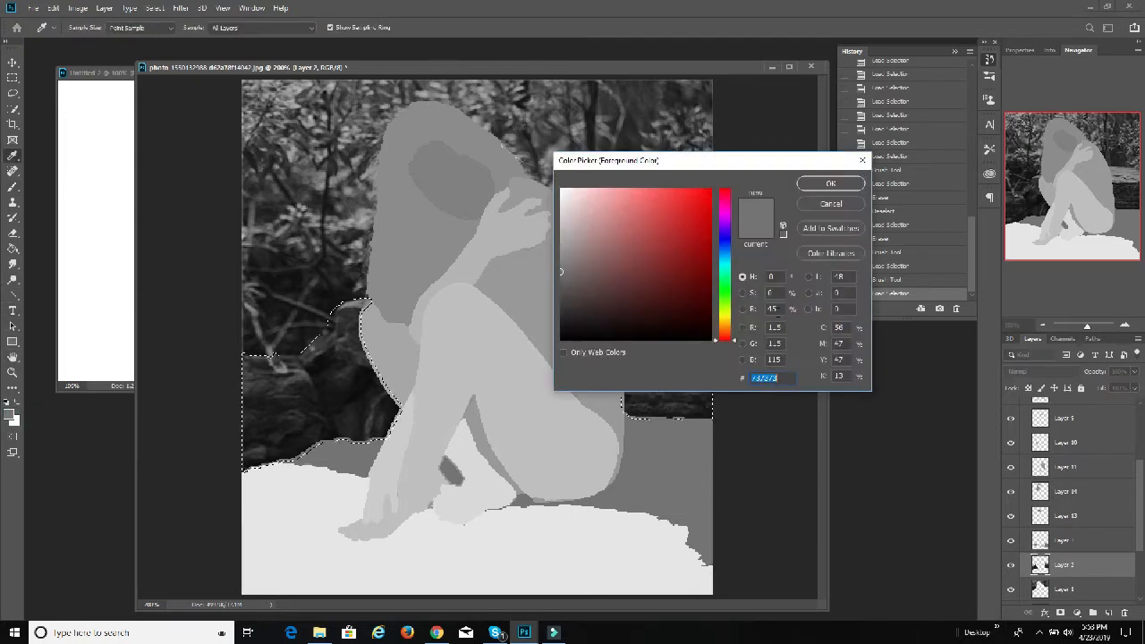
{"action": "left_click", "coordinate": [773, 309]}
{"action": "type", "text": "40"}
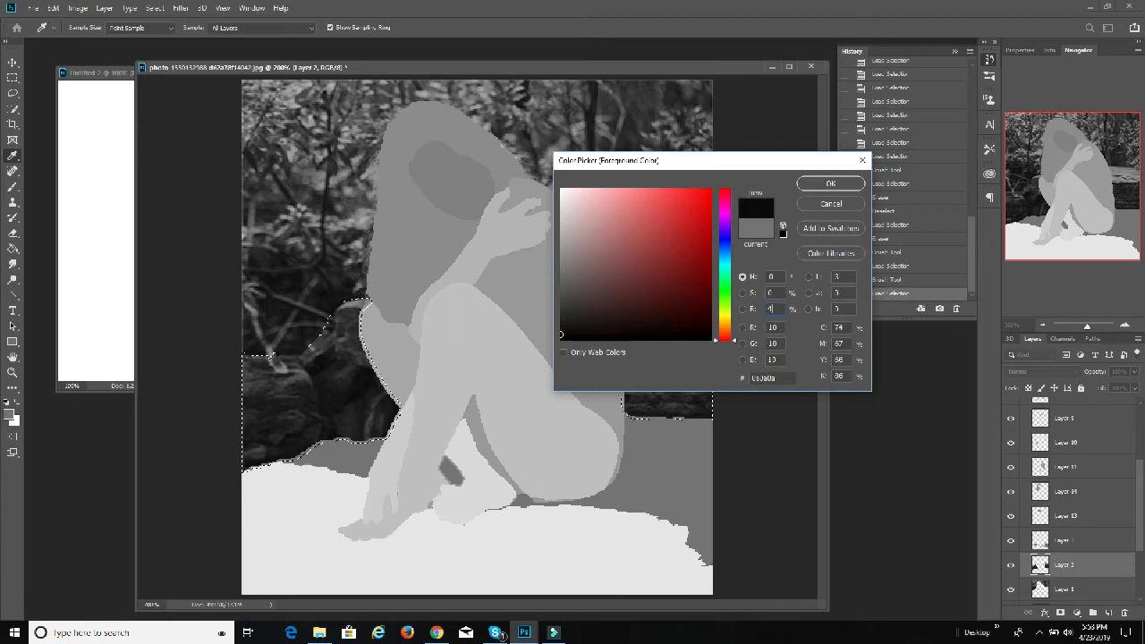
{"action": "left_click", "coordinate": [832, 184]}
{"action": "mouse_move", "coordinate": [665, 334]}
{"action": "left_mouse_down"}
{"action": "mouse_move", "coordinate": [537, 356]}
{"action": "mouse_move", "coordinate": [561, 402]}
{"action": "mouse_move", "coordinate": [647, 374]}
{"action": "mouse_move", "coordinate": [676, 293]}
{"action": "mouse_move", "coordinate": [626, 278]}
{"action": "left_mouse_up"}
{"action": "mouse_move", "coordinate": [320, 337]}
{"action": "left_mouse_down"}
{"action": "mouse_move", "coordinate": [198, 367]}
{"action": "mouse_move", "coordinate": [298, 439]}
{"action": "mouse_move", "coordinate": [422, 434]}
{"action": "mouse_move", "coordinate": [319, 388]}
{"action": "left_mouse_up"}
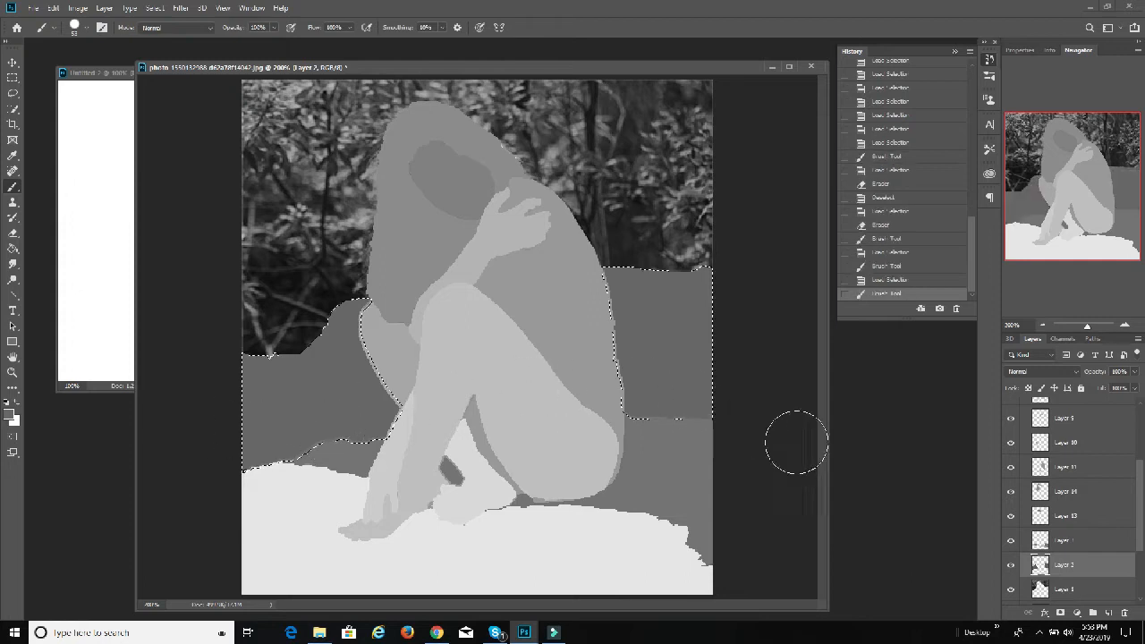
Step: Load Layer 1's outline as a selection, paint the foliage background in a grey of 35% brightness, and deselect
{"action": "left_click", "coordinate": [1060, 589]}
{"action": "left_click", "coordinate": [1039, 588], "text": "ctrl"}
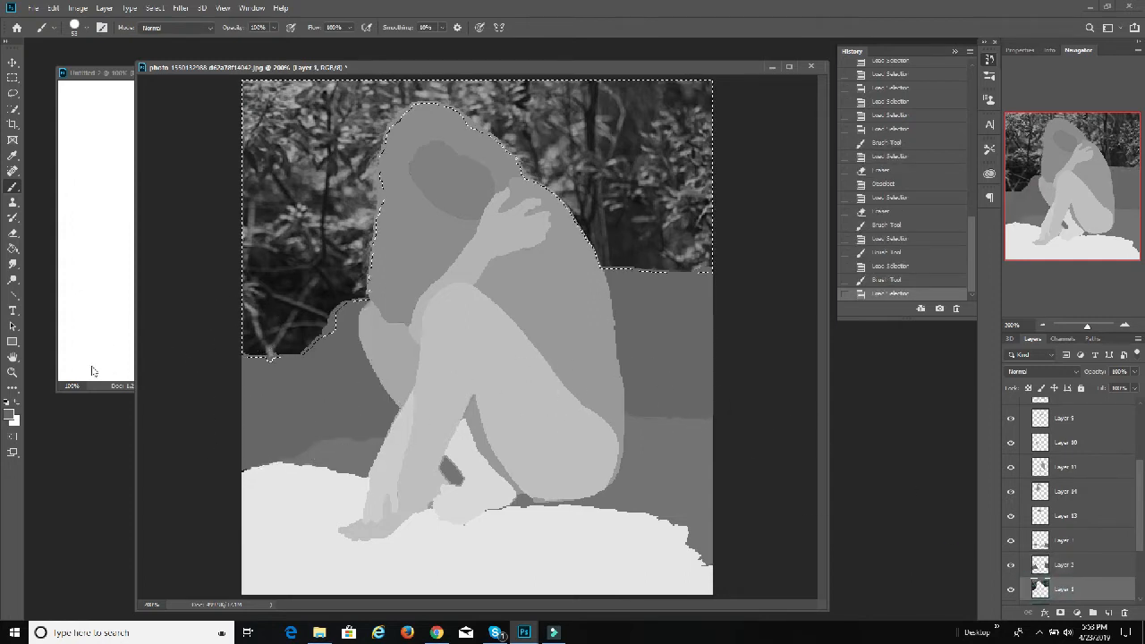
{"action": "left_click", "coordinate": [11, 413]}
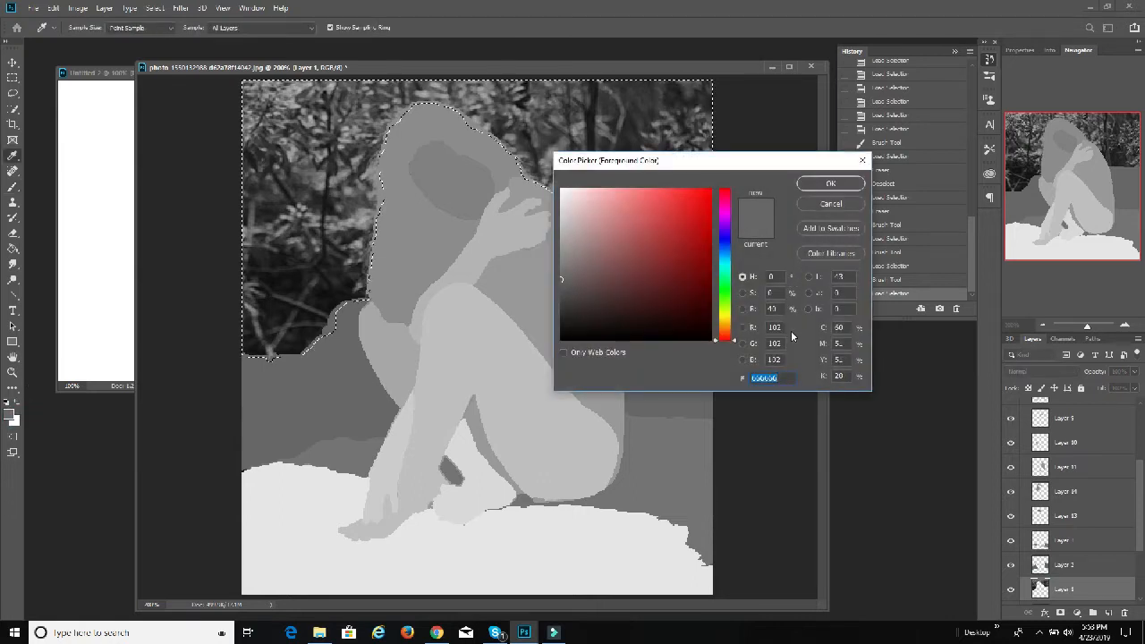
{"action": "double_click", "coordinate": [774, 309]}
{"action": "type", "text": "35"}
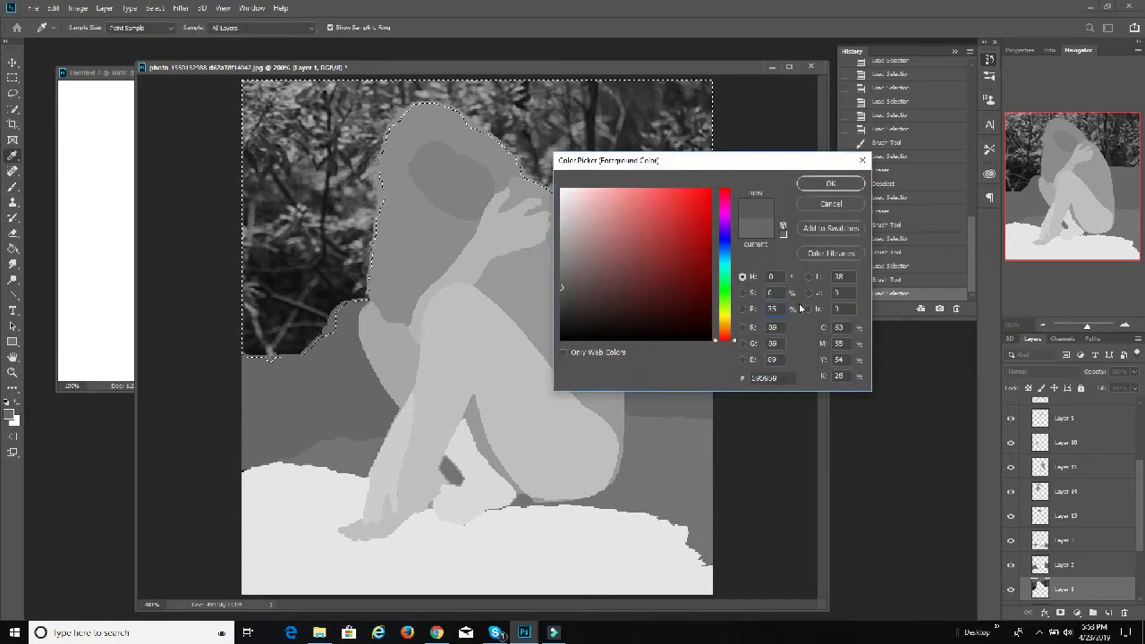
{"action": "left_click", "coordinate": [831, 183]}
{"action": "mouse_move", "coordinate": [685, 251]}
{"action": "left_mouse_down"}
{"action": "mouse_move", "coordinate": [634, 191]}
{"action": "mouse_move", "coordinate": [735, 191]}
{"action": "mouse_move", "coordinate": [771, 249]}
{"action": "mouse_move", "coordinate": [599, 258]}
{"action": "mouse_move", "coordinate": [512, 220]}
{"action": "mouse_move", "coordinate": [522, 189]}
{"action": "mouse_move", "coordinate": [359, 119]}
{"action": "mouse_move", "coordinate": [357, 94]}
{"action": "mouse_move", "coordinate": [694, 75]}
{"action": "mouse_move", "coordinate": [861, 110]}
{"action": "mouse_move", "coordinate": [808, 121]}
{"action": "mouse_move", "coordinate": [410, 95]}
{"action": "mouse_move", "coordinate": [537, 144]}
{"action": "mouse_move", "coordinate": [516, 168]}
{"action": "mouse_move", "coordinate": [571, 201]}
{"action": "mouse_move", "coordinate": [403, 243]}
{"action": "mouse_move", "coordinate": [499, 257]}
{"action": "mouse_move", "coordinate": [386, 266]}
{"action": "mouse_move", "coordinate": [337, 302]}
{"action": "left_mouse_up"}
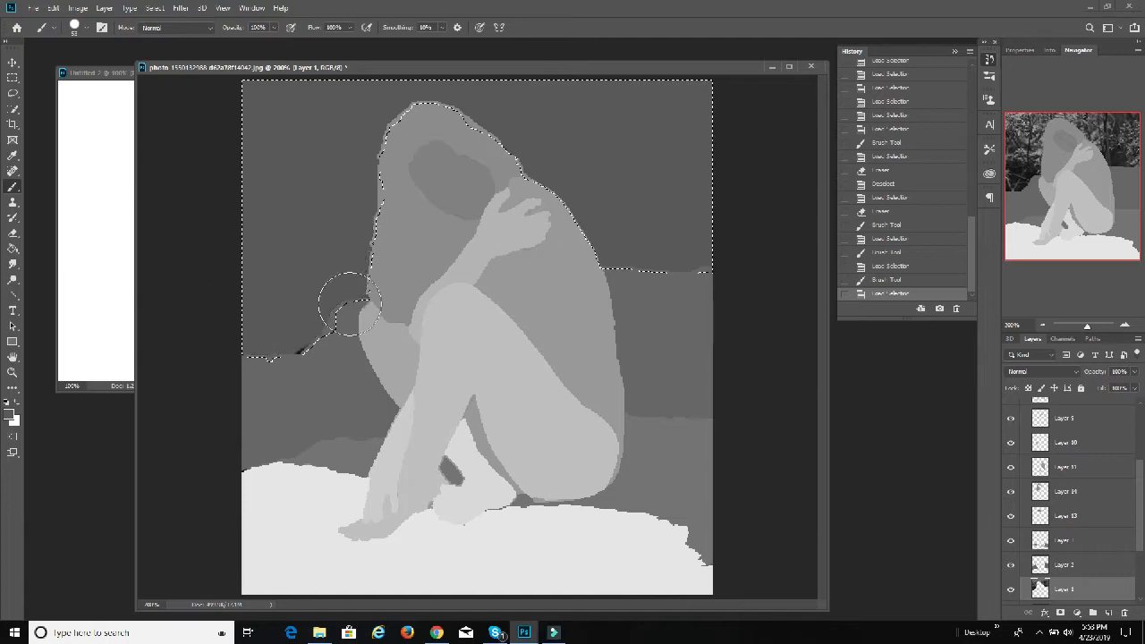
{"action": "left_click_drag", "start_coordinate": [305, 343], "coordinate": [308, 339]}
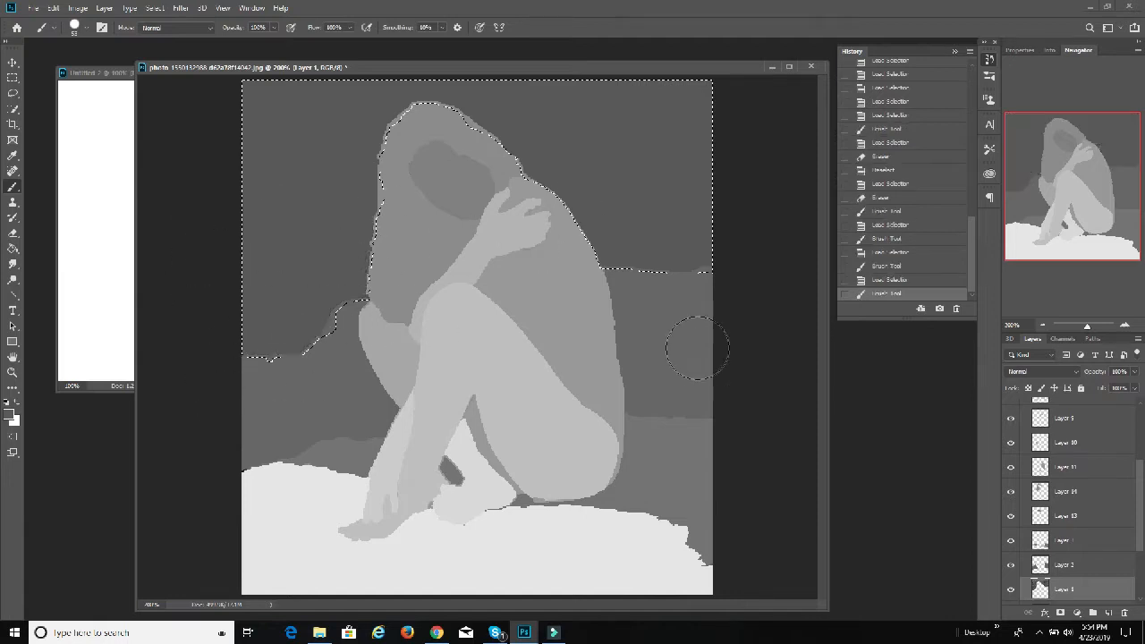
{"action": "left_click", "coordinate": [155, 8]}
{"action": "left_click", "coordinate": [167, 29]}
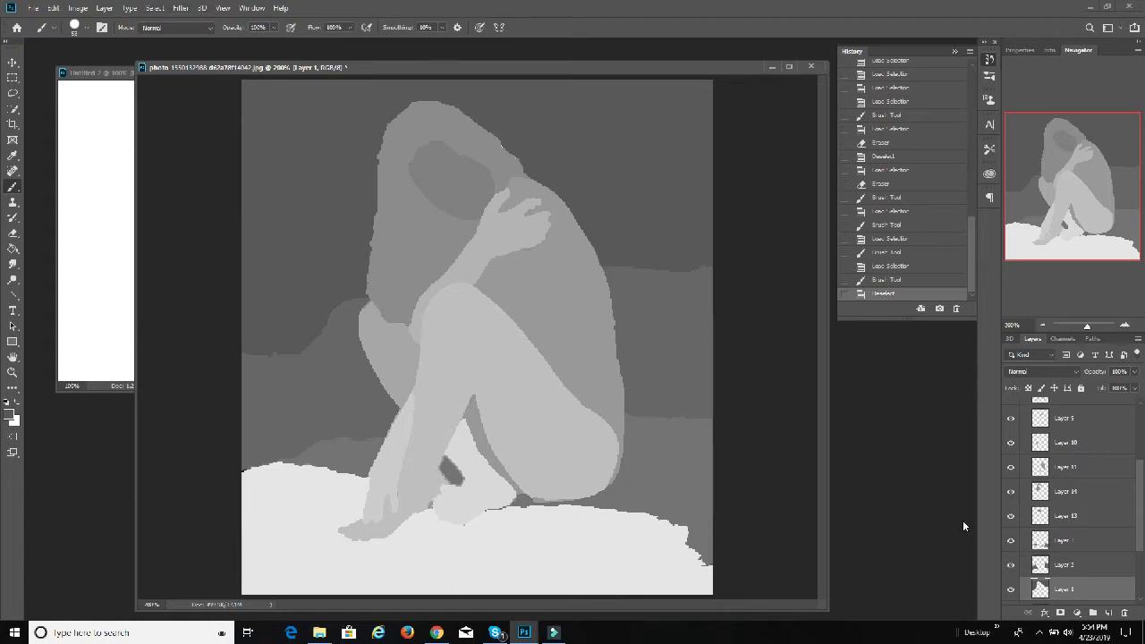
Step: Stamp all visible section layers into a new merged layer above Layer 4 in the BW Depth group
{"action": "scroll", "coordinate": [1070, 516], "scroll_direction": "up", "scroll_amount": 2}
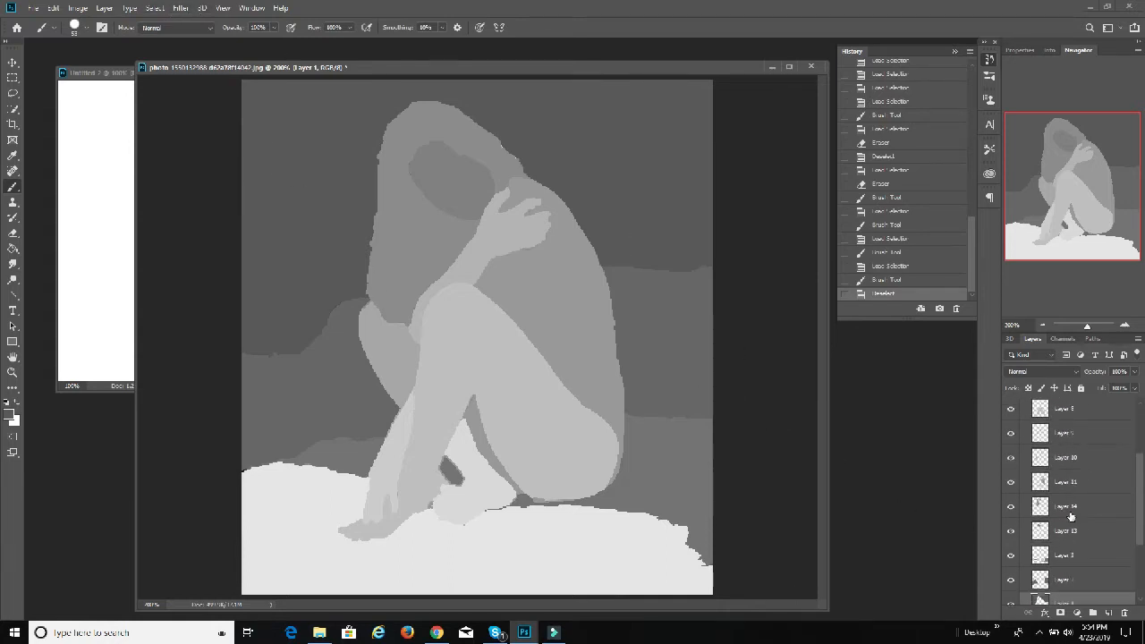
{"action": "scroll", "coordinate": [1071, 516], "scroll_direction": "up", "scroll_amount": 3}
{"action": "left_click", "coordinate": [1079, 444]}
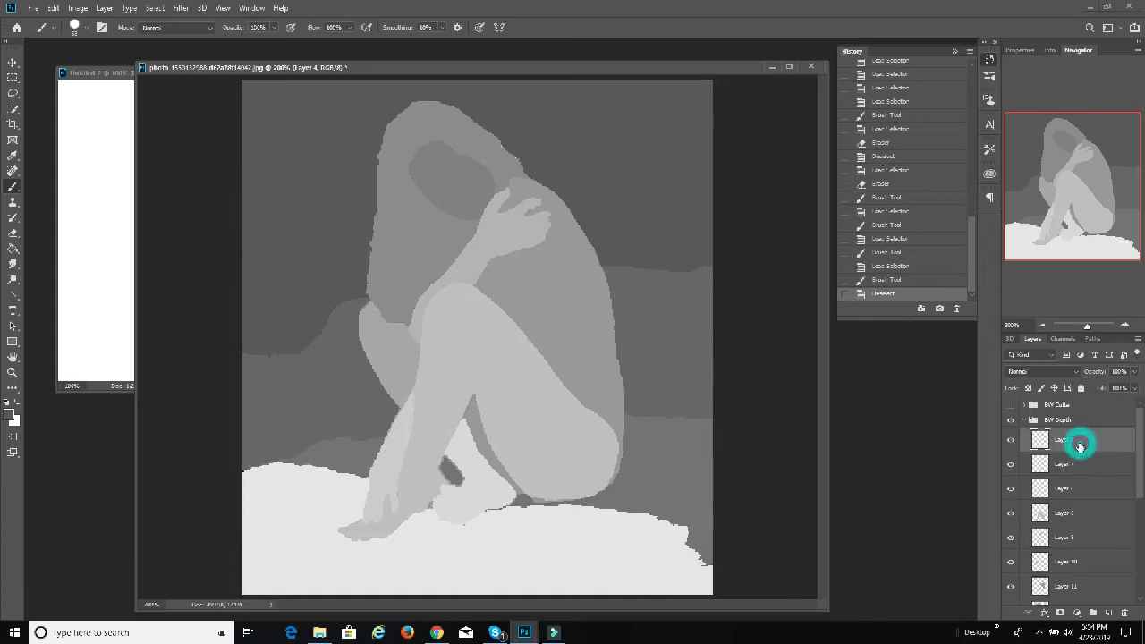
{"action": "left_click", "coordinate": [101, 12]}
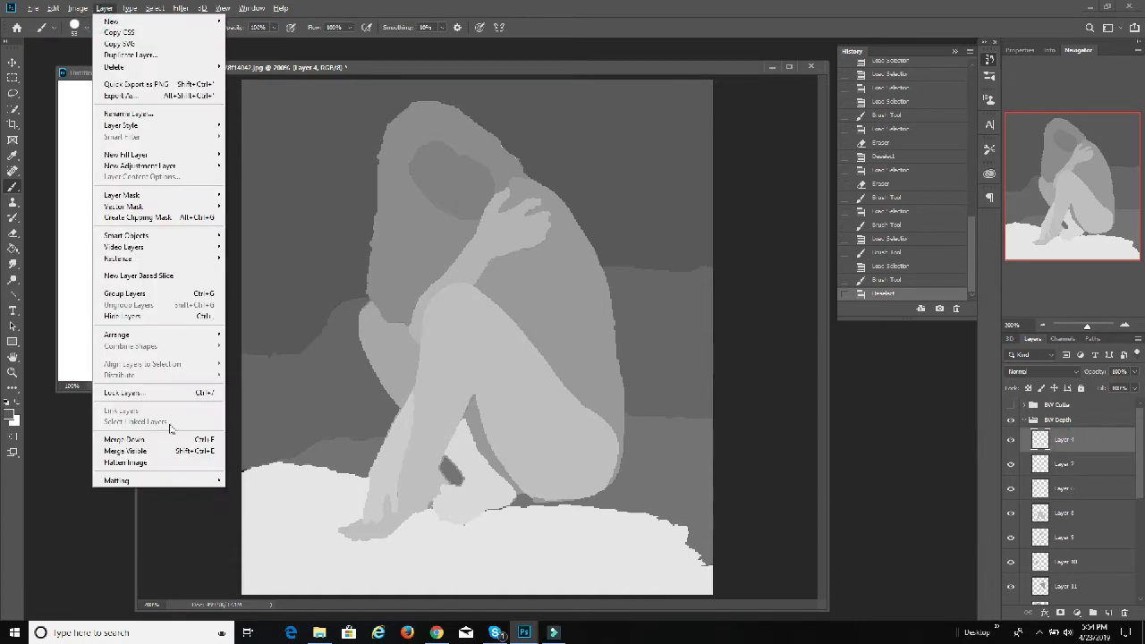
{"action": "left_click", "coordinate": [116, 448], "text": "alt"}
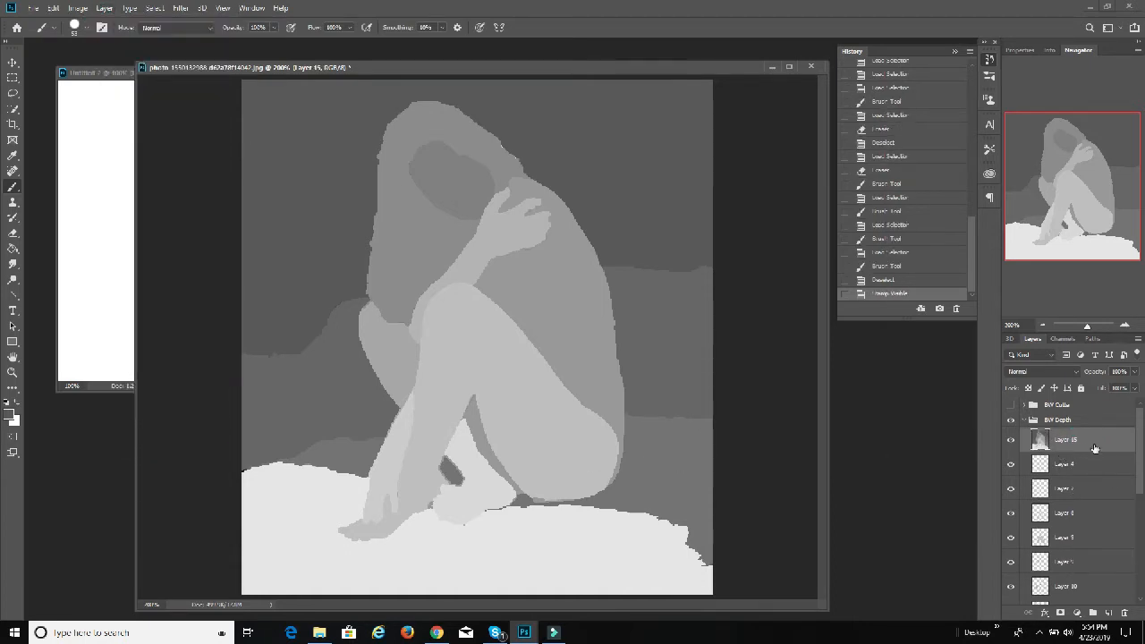
Step: Hide all the individual section layers beneath the merged layer in the BW Depth group
{"action": "left_click_drag", "start_coordinate": [1013, 465], "coordinate": [1010, 594]}
{"action": "scroll", "coordinate": [1010, 582], "scroll_direction": "down", "scroll_amount": 1}
{"action": "left_click_drag", "start_coordinate": [1013, 534], "coordinate": [1014, 600]}
{"action": "scroll", "coordinate": [1009, 587], "scroll_direction": "down", "scroll_amount": 1}
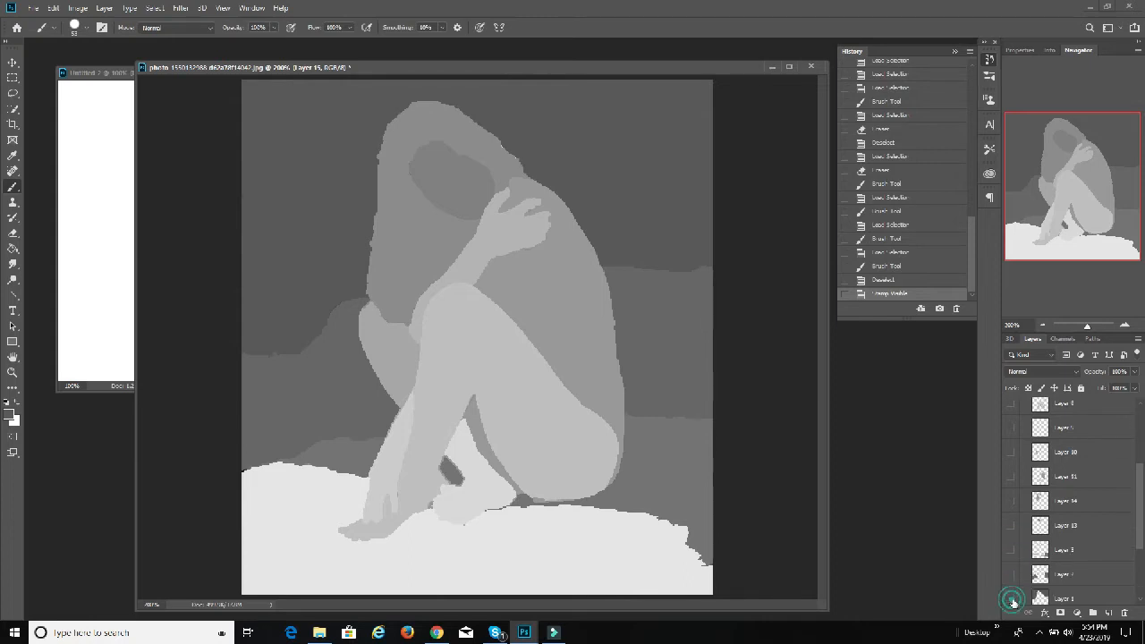
{"action": "scroll", "coordinate": [1014, 590], "scroll_direction": "down", "scroll_amount": 1}
{"action": "scroll", "coordinate": [1018, 563], "scroll_direction": "up", "scroll_amount": 5}
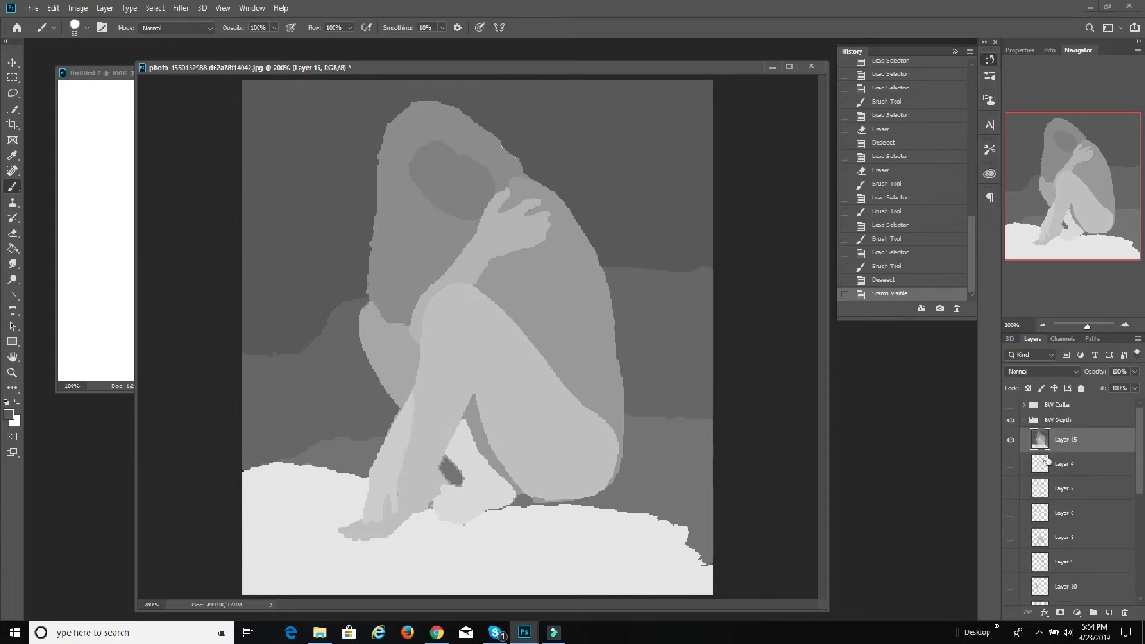
Step: Apply a slight Gaussian Blur to the merged depth map layer to soften the edges between the grey areas
{"action": "left_click", "coordinate": [179, 10]}
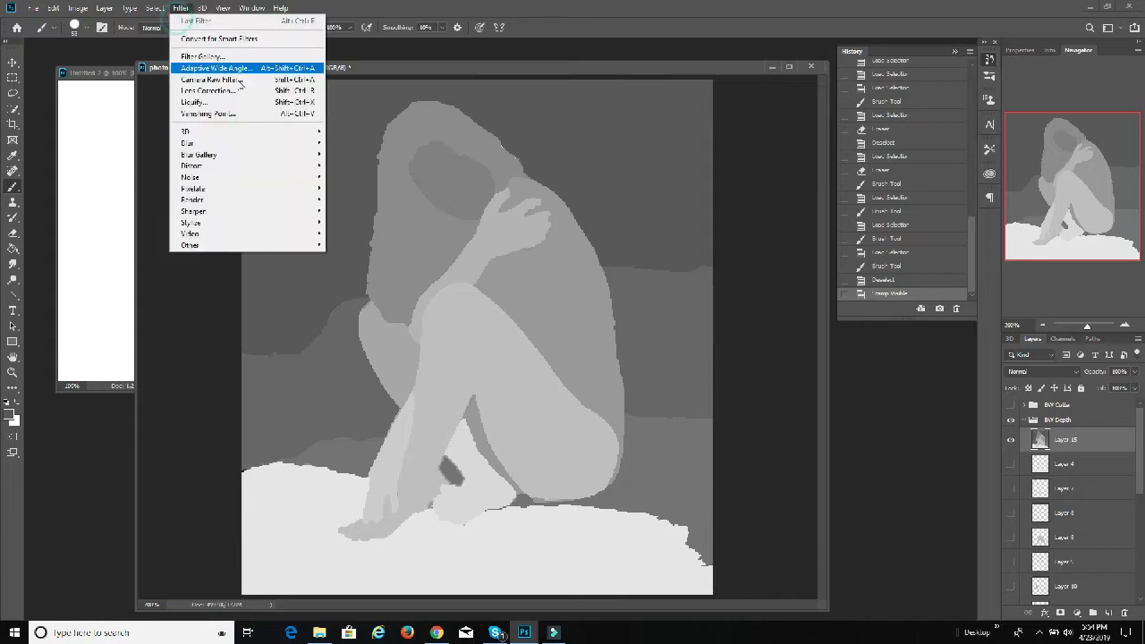
{"action": "mouse_move", "coordinate": [235, 143]}
{"action": "left_click", "coordinate": [346, 188]}
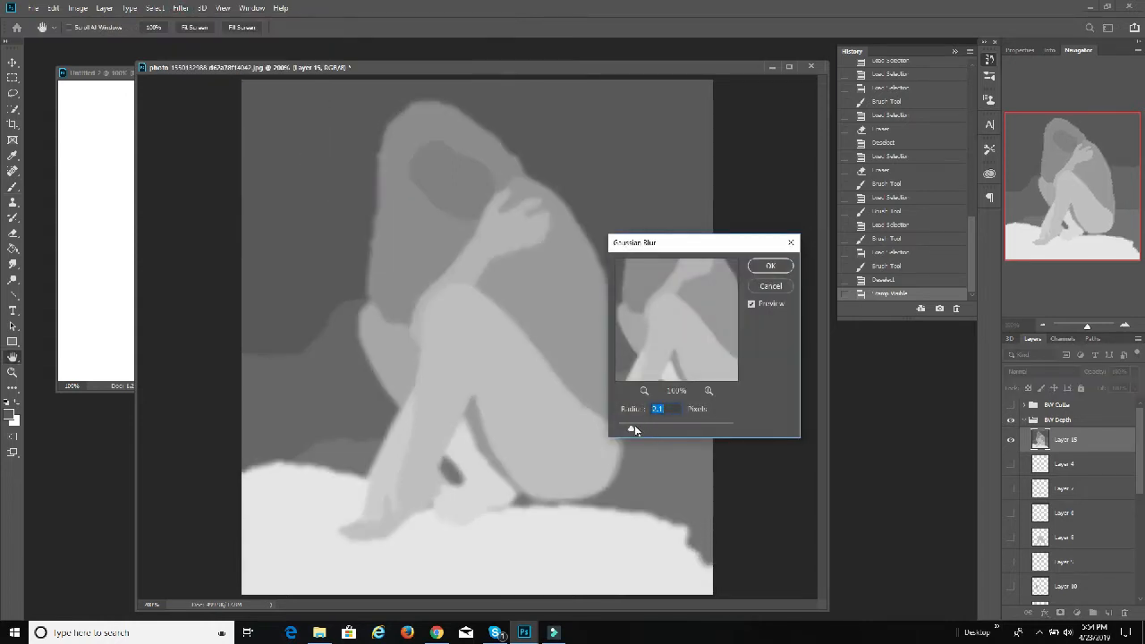
{"action": "left_click_drag", "start_coordinate": [632, 431], "coordinate": [626, 431]}
{"action": "left_click", "coordinate": [627, 432]}
{"action": "left_click", "coordinate": [770, 265]}
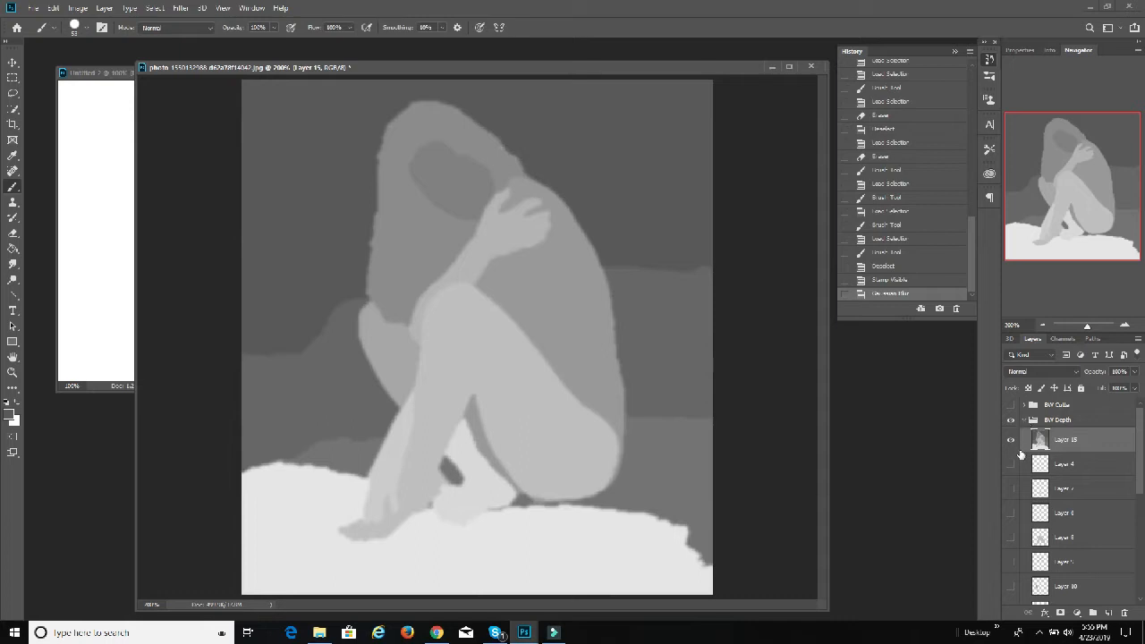
Step: Duplicate the blurred merged depth map, Layer 15, inside the BW Depth group
{"action": "left_click", "coordinate": [1023, 419]}
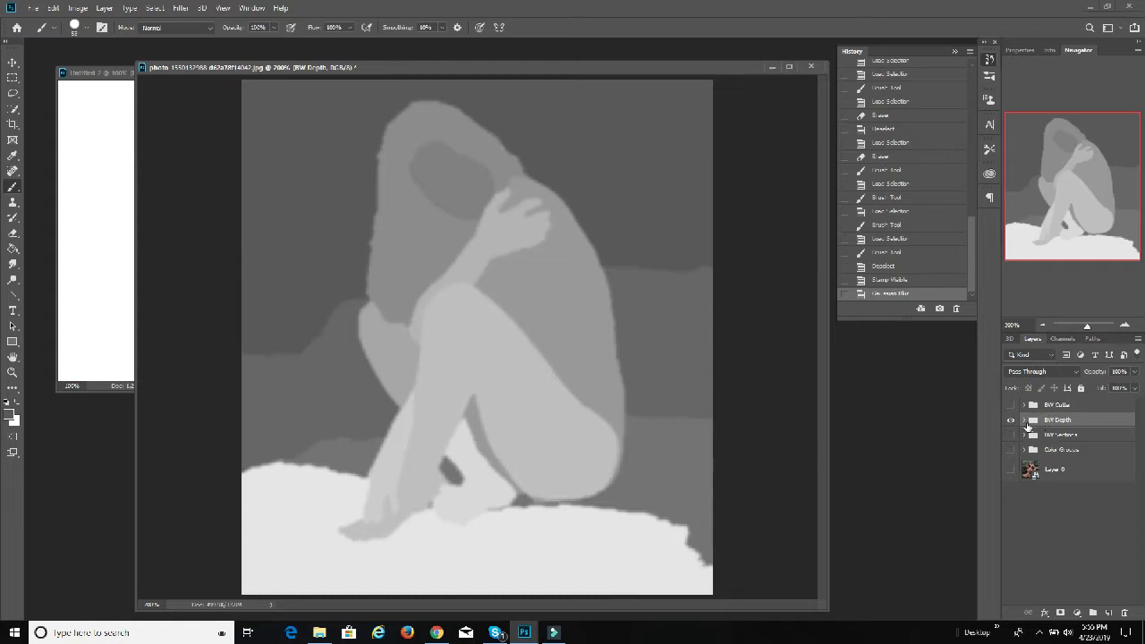
{"action": "left_click", "coordinate": [1025, 420]}
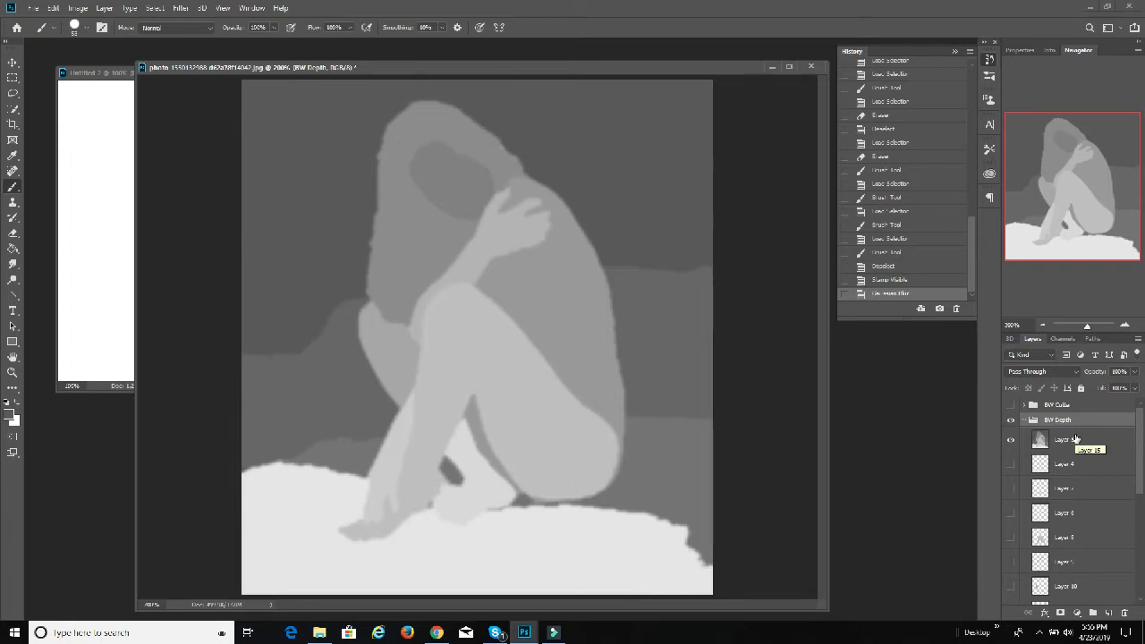
{"action": "left_click", "coordinate": [1076, 439]}
{"action": "right_click", "coordinate": [1075, 438]}
{"action": "left_click", "coordinate": [992, 180]}
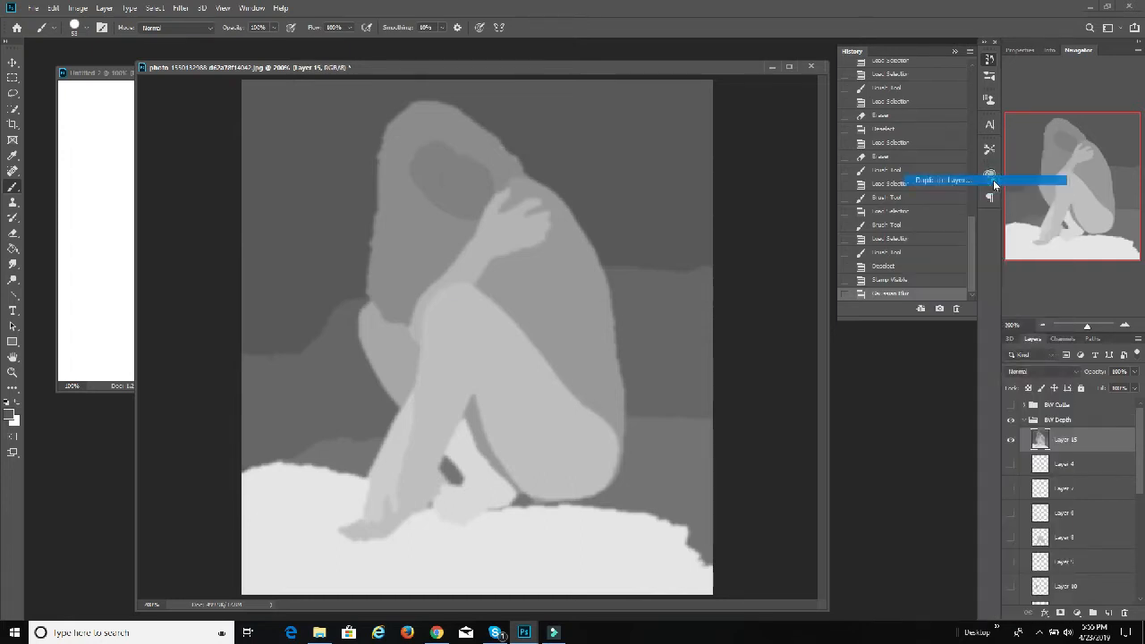
{"action": "left_click", "coordinate": [675, 196]}
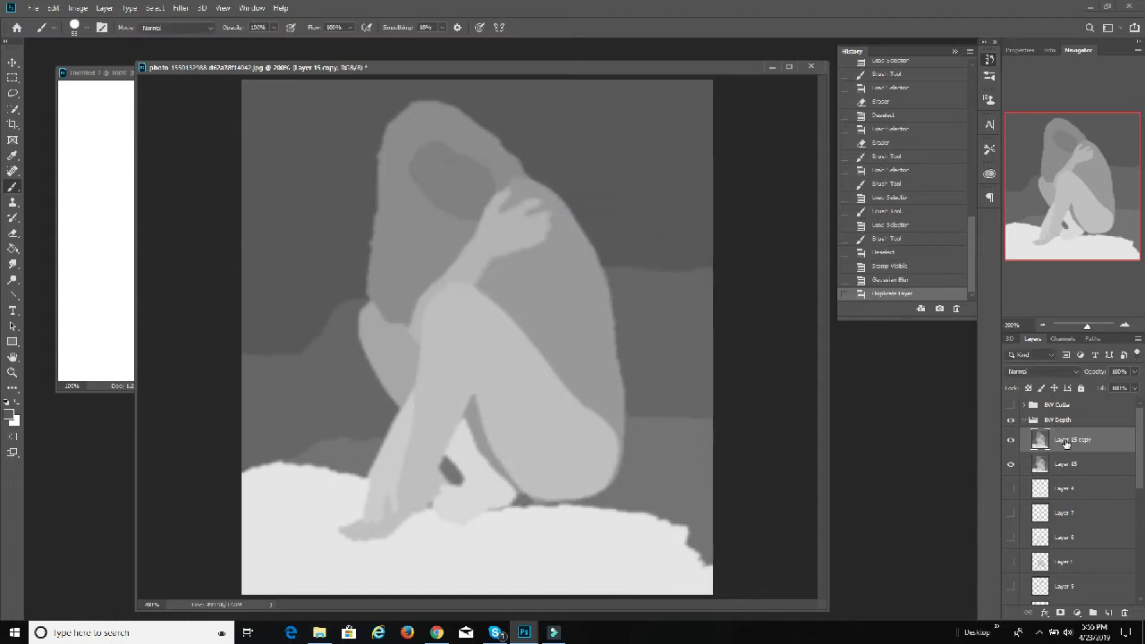
Step: Create a new layer group at the top of the layer stack and name it 3D Model
{"action": "left_click", "coordinate": [1076, 406]}
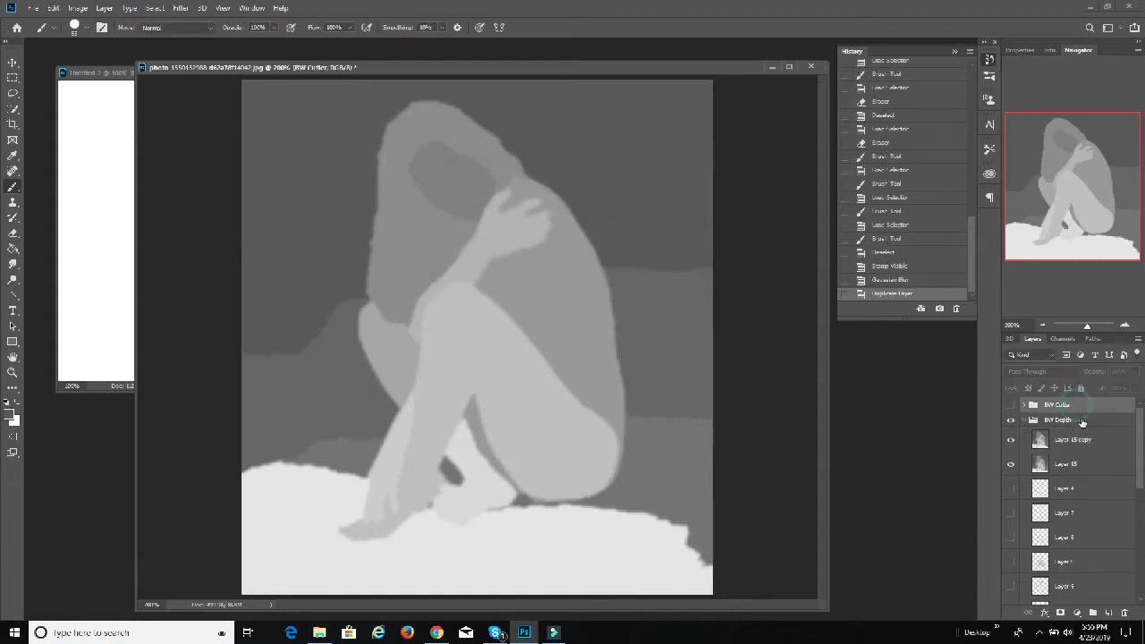
{"action": "left_click", "coordinate": [1093, 614]}
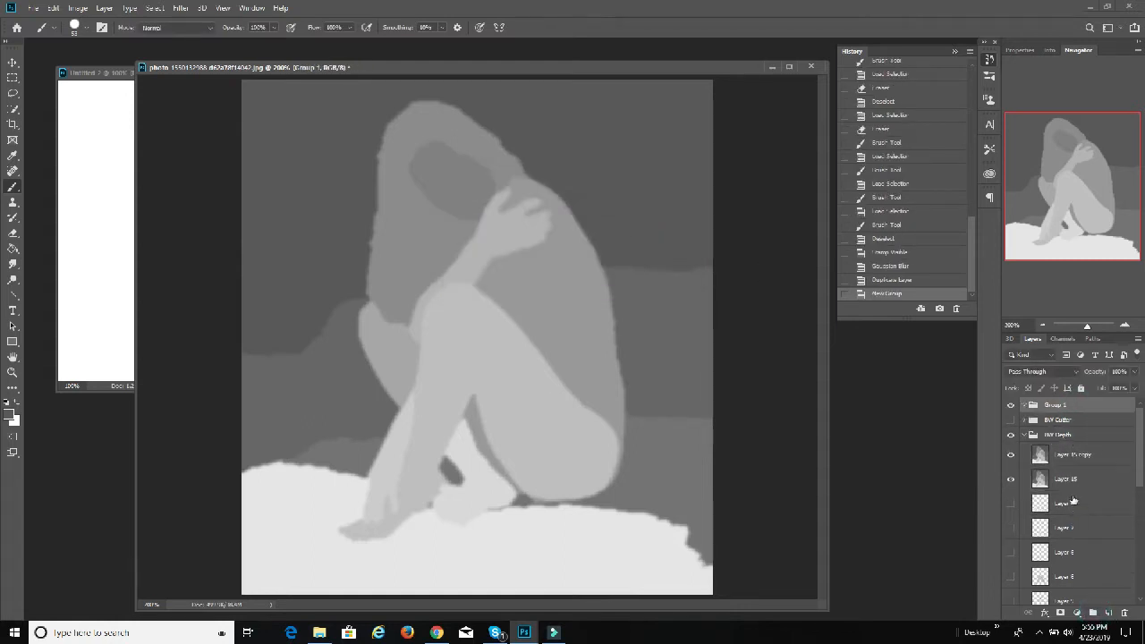
{"action": "double_click", "coordinate": [1056, 408]}
{"action": "key", "text": "Return"}
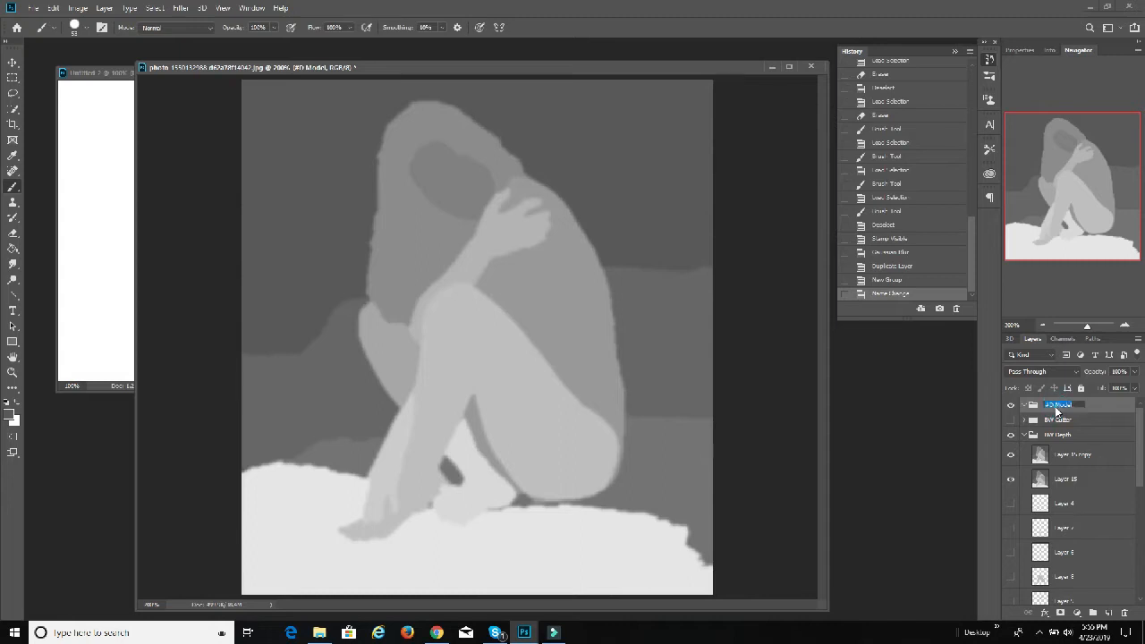
{"action": "double_click", "coordinate": [1056, 408]}
{"action": "left_click", "coordinate": [1056, 422]}
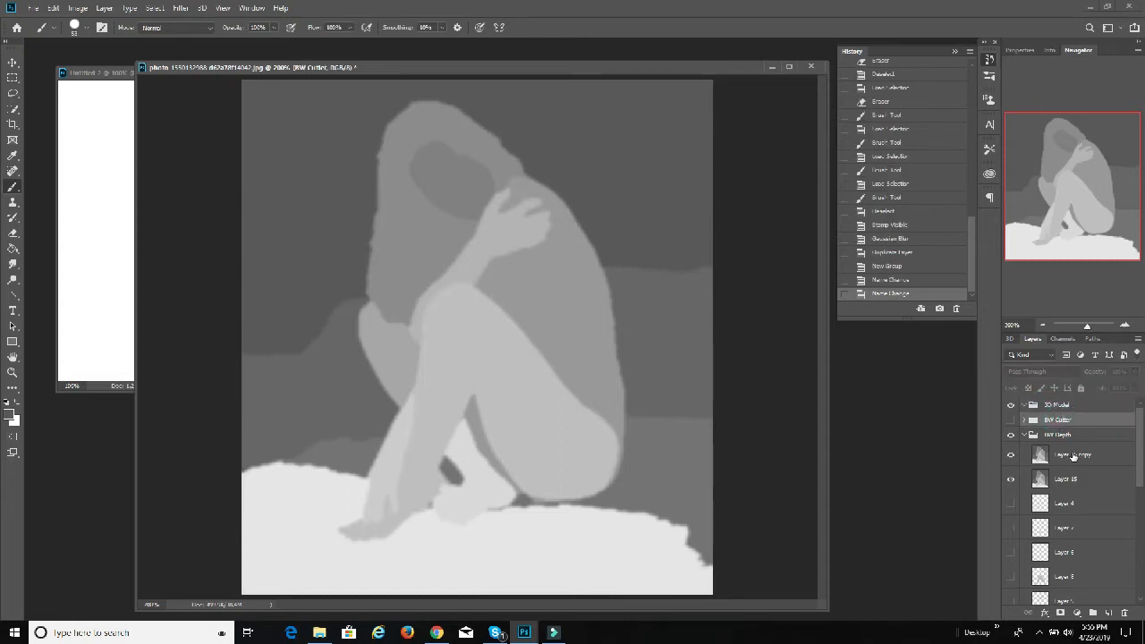
Step: Move Layer 15 copy into the 3D Model group, then hide and collapse the BW Depth group
{"action": "left_click_drag", "start_coordinate": [1071, 453], "coordinate": [1070, 410]}
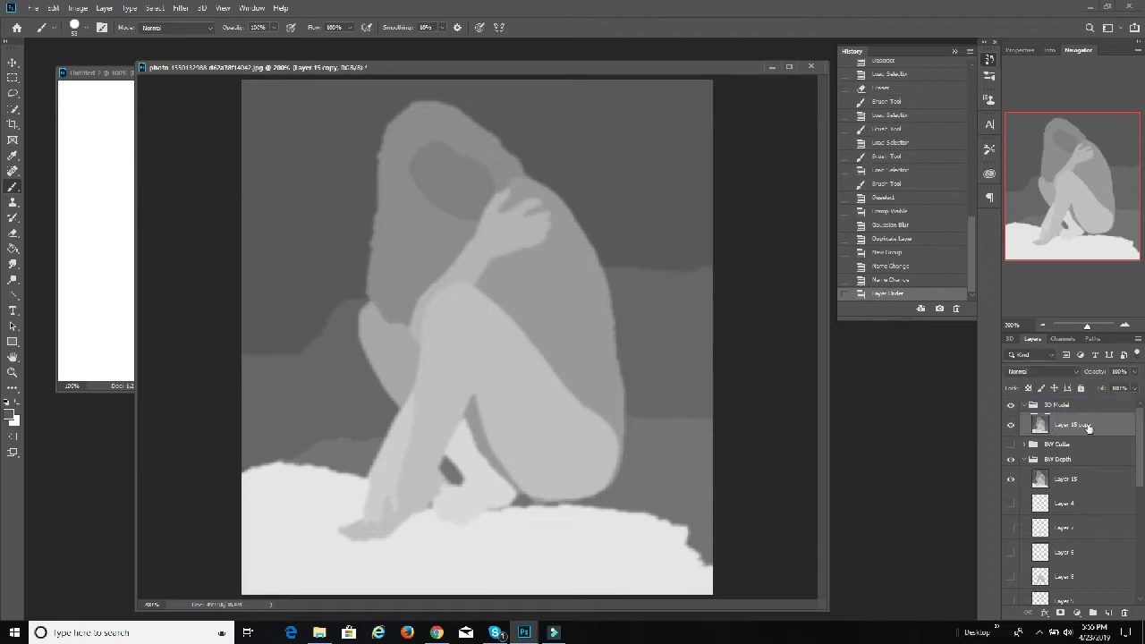
{"action": "right_click", "coordinate": [1079, 423]}
{"action": "left_click", "coordinate": [1080, 423]}
{"action": "left_click", "coordinate": [1010, 462]}
{"action": "left_click", "coordinate": [1008, 479]}
{"action": "left_click", "coordinate": [1010, 463]}
{"action": "left_click", "coordinate": [1024, 459]}
Step: Create a 3D object from Layer 15 copy using Mesh From Depth Map with the Plane shape
{"action": "right_click", "coordinate": [1066, 426]}
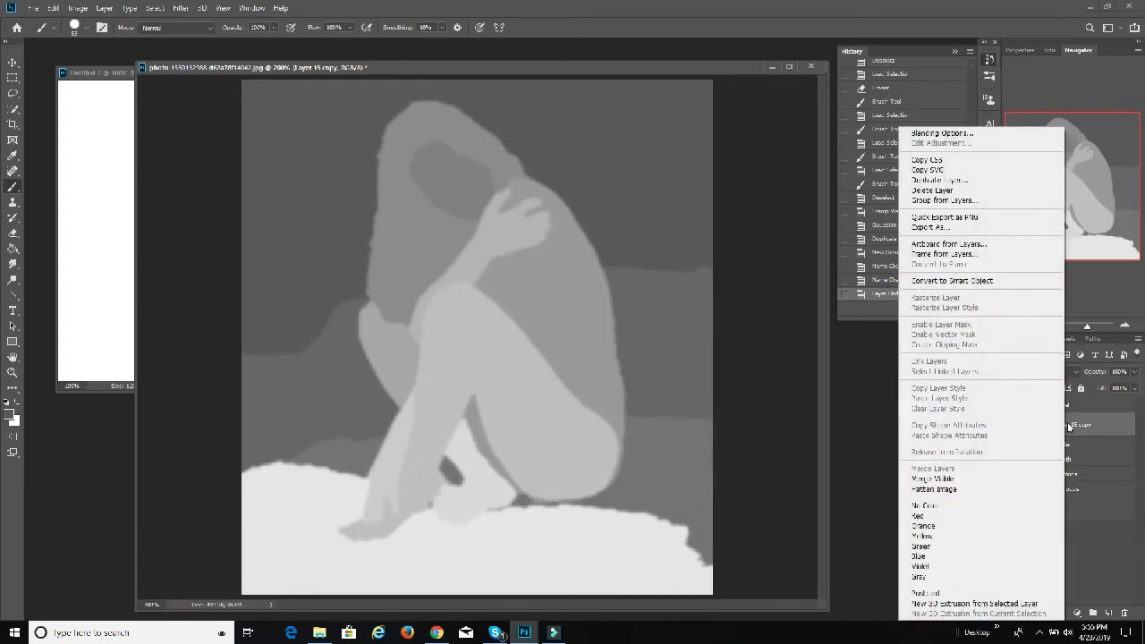
{"action": "left_click", "coordinate": [1089, 422]}
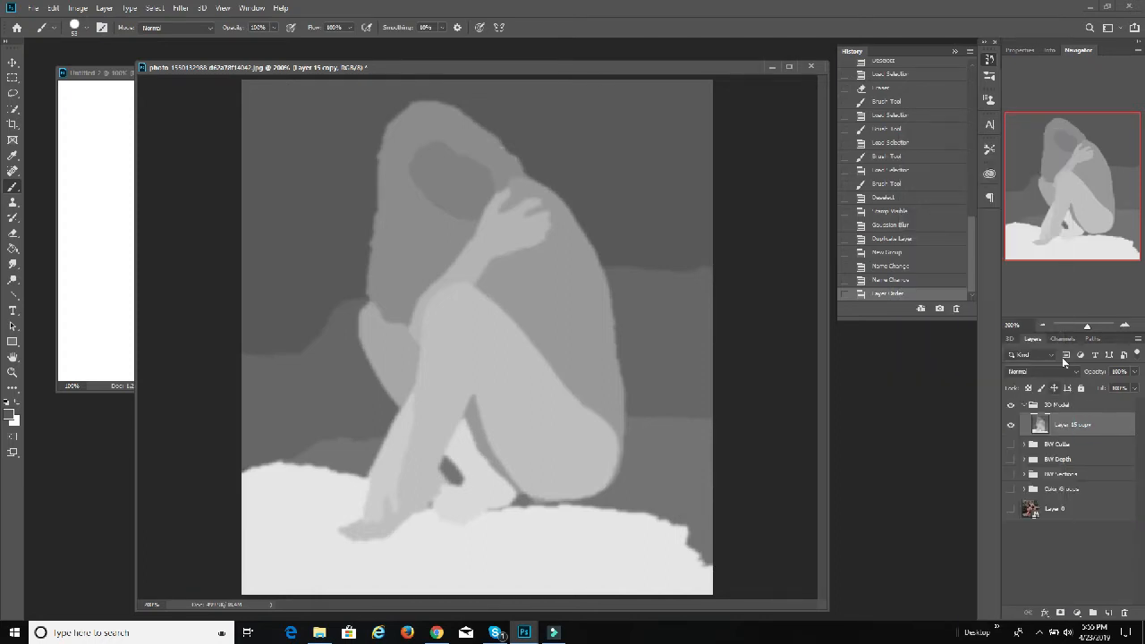
{"action": "left_click", "coordinate": [1011, 339]}
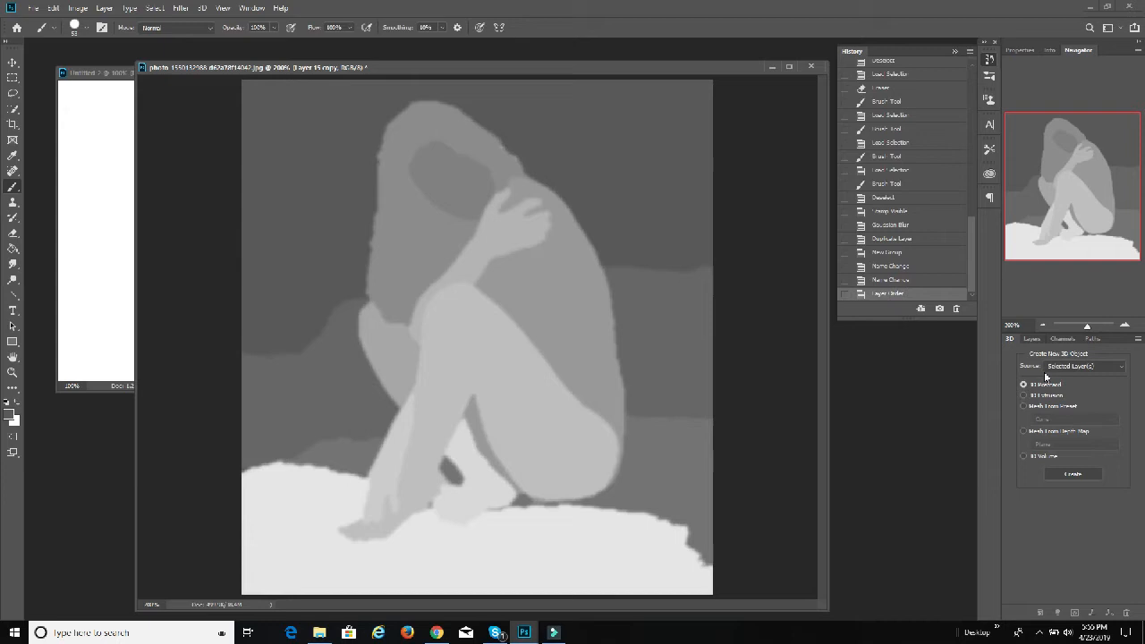
{"action": "left_click", "coordinate": [1024, 432]}
{"action": "left_click", "coordinate": [1079, 477]}
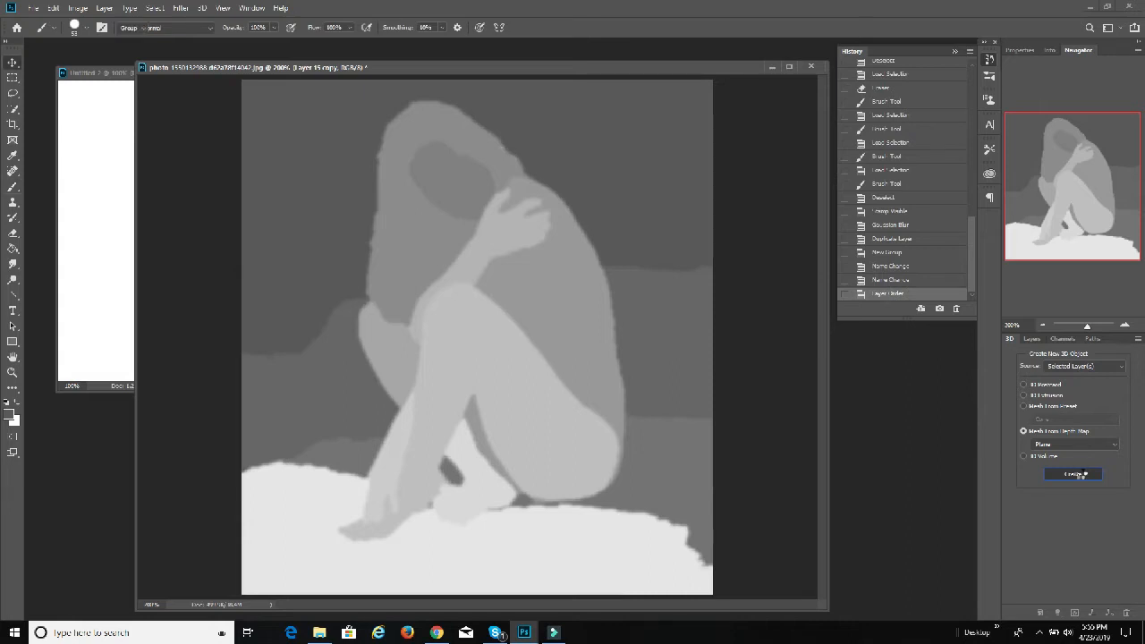
{"action": "left_click", "coordinate": [1080, 474]}
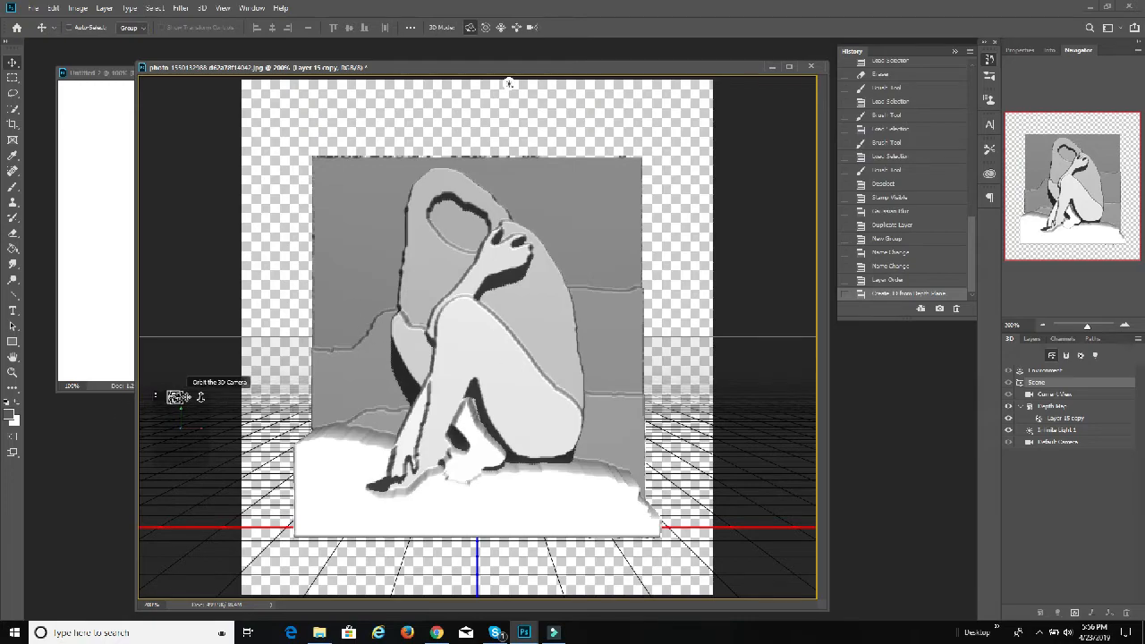
Step: Flatten the depth map mesh by scaling it down along its Z axis, checking the relief from an angle and from the front
{"action": "left_click_drag", "start_coordinate": [508, 83], "coordinate": [802, 84]}
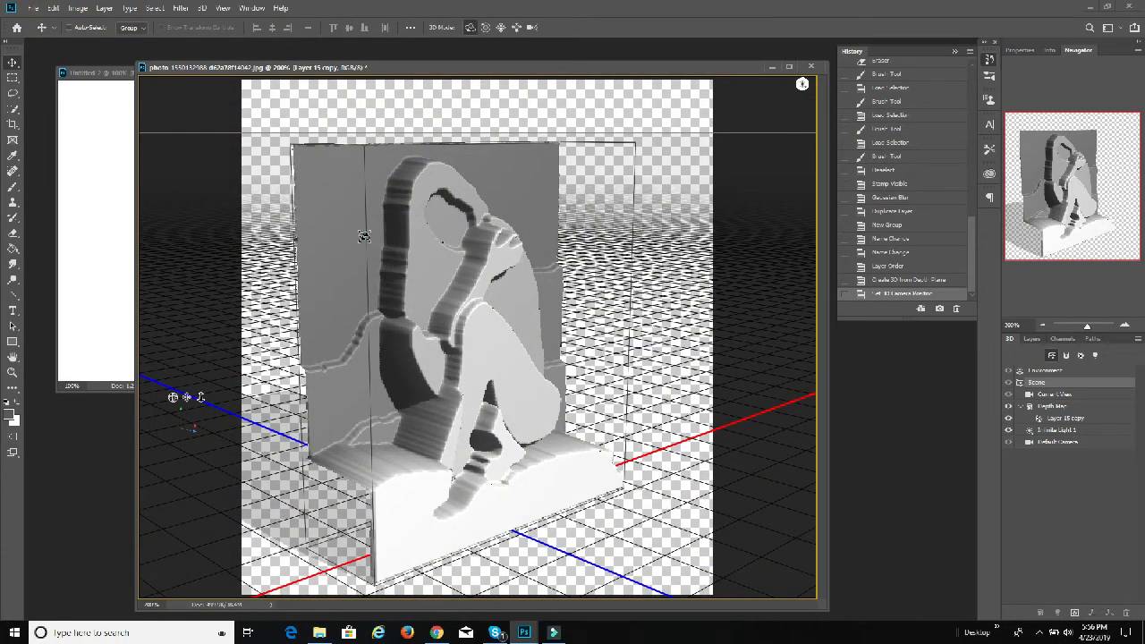
{"action": "left_click", "coordinate": [434, 296]}
{"action": "left_click_drag", "start_coordinate": [487, 338], "coordinate": [445, 342]}
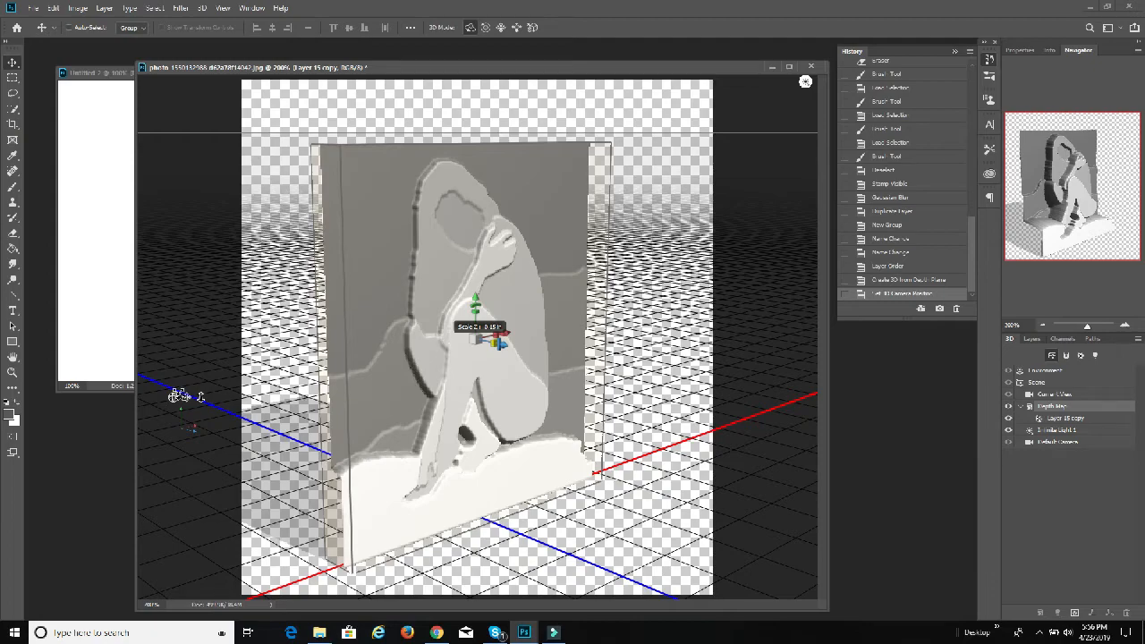
{"action": "left_click_drag", "start_coordinate": [172, 397], "coordinate": [149, 396]}
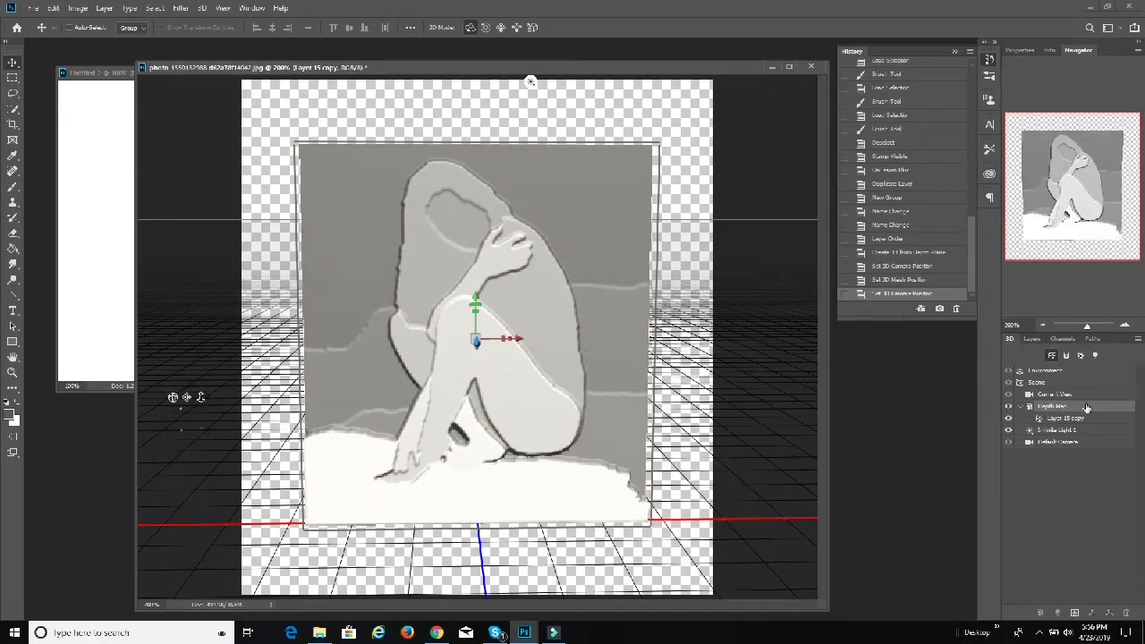
Step: Open the Layer 15 copy diffuse texture for editing and place the original Layer 0 photo over its depth map
{"action": "left_click", "coordinate": [1032, 339]}
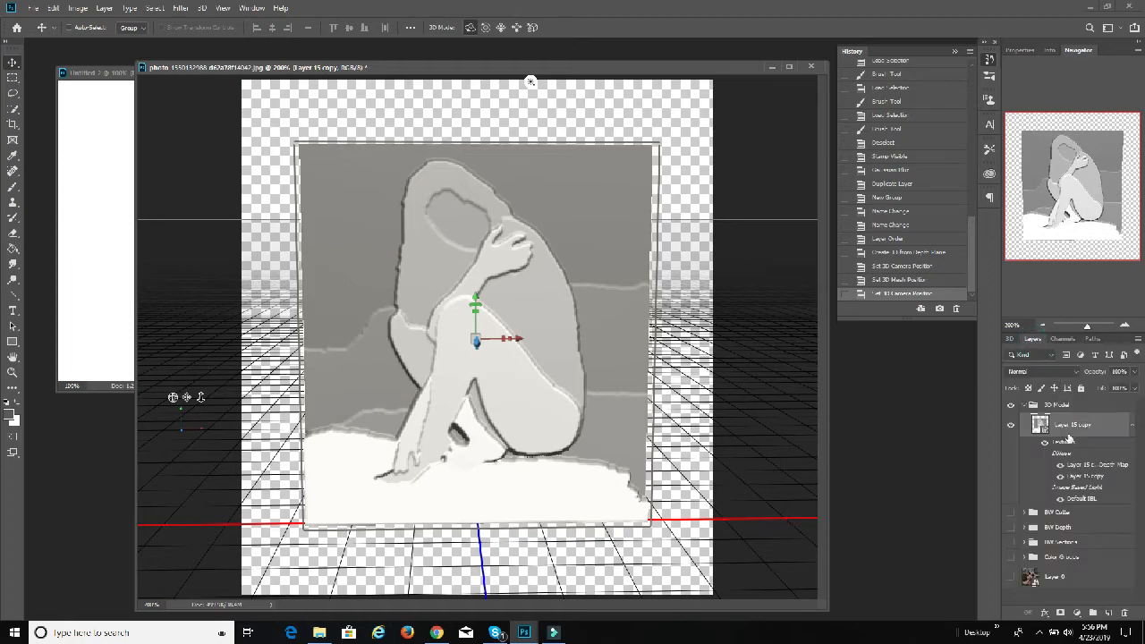
{"action": "double_click", "coordinate": [1080, 478]}
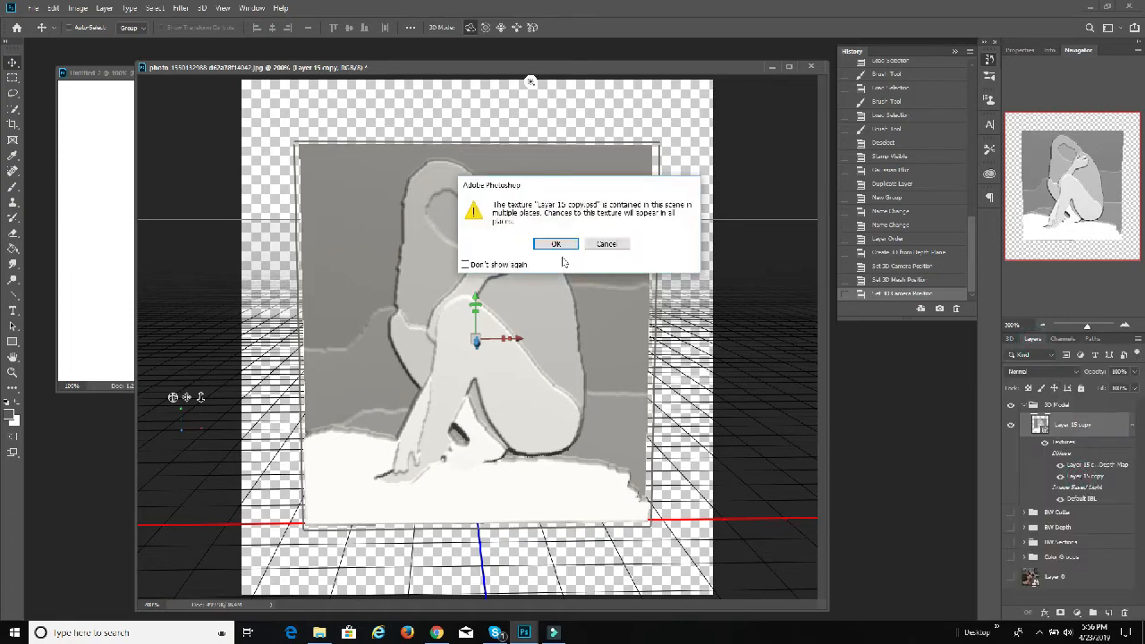
{"action": "left_click", "coordinate": [562, 245]}
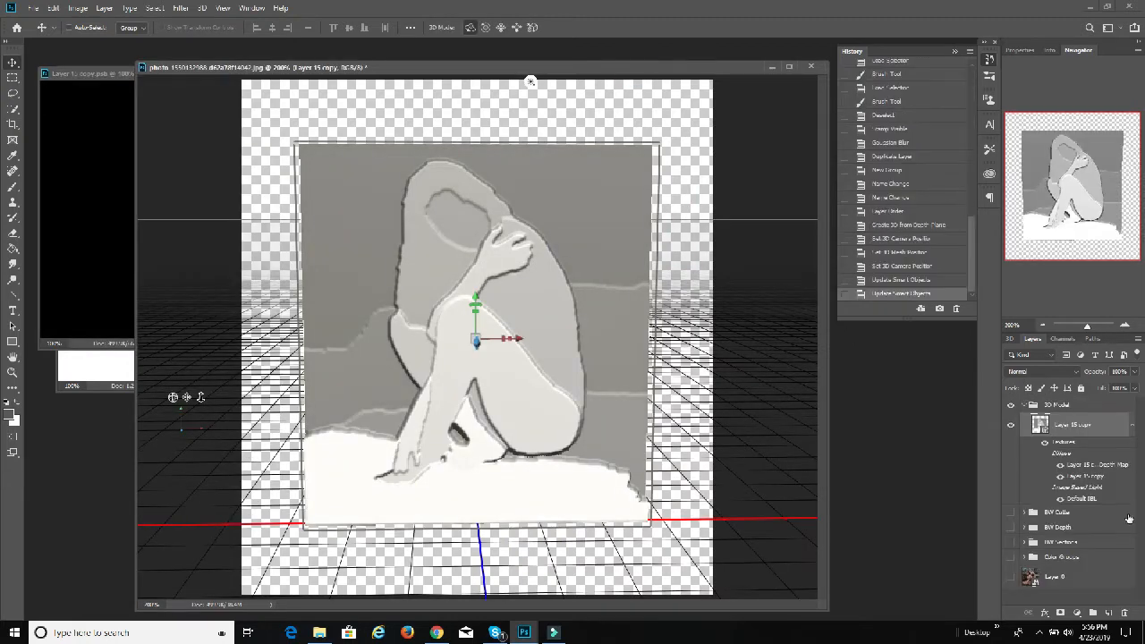
{"action": "left_click_drag", "start_coordinate": [1030, 577], "coordinate": [84, 200]}
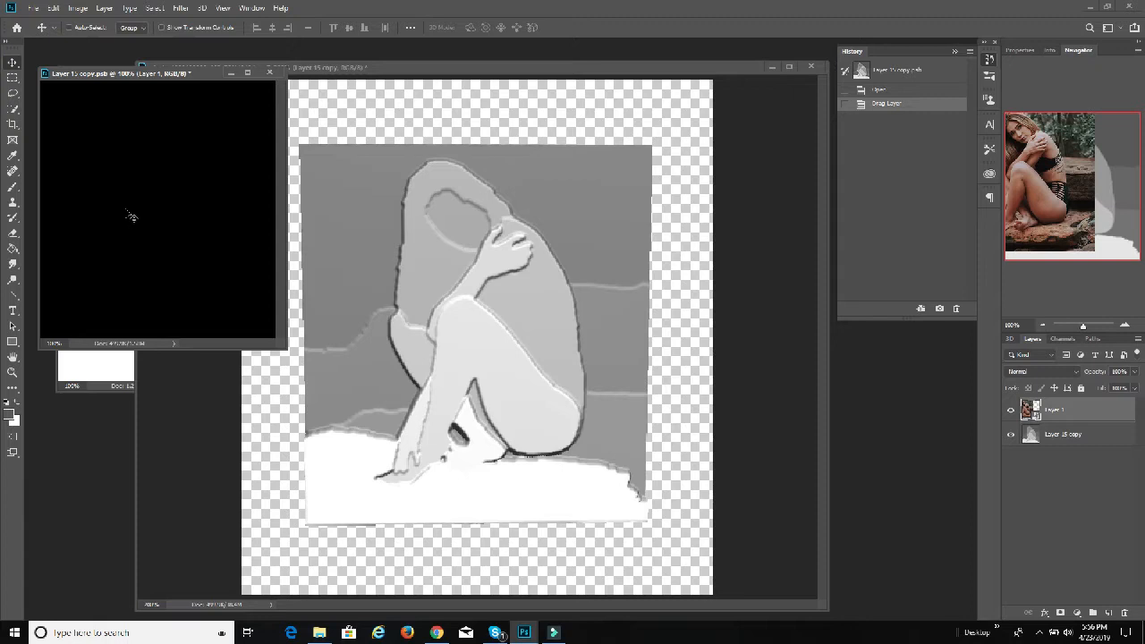
{"action": "left_click_drag", "start_coordinate": [131, 216], "coordinate": [202, 229]}
{"action": "left_click", "coordinate": [1010, 409]}
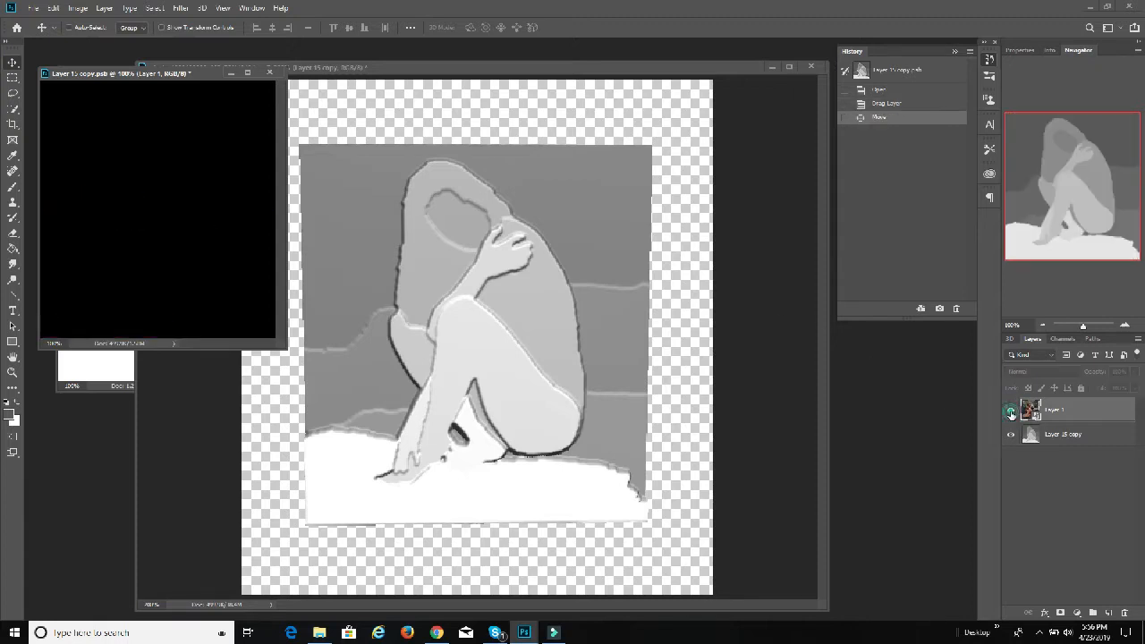
{"action": "left_click", "coordinate": [1011, 410]}
{"action": "left_click", "coordinate": [1012, 436]}
{"action": "left_click", "coordinate": [1011, 435]}
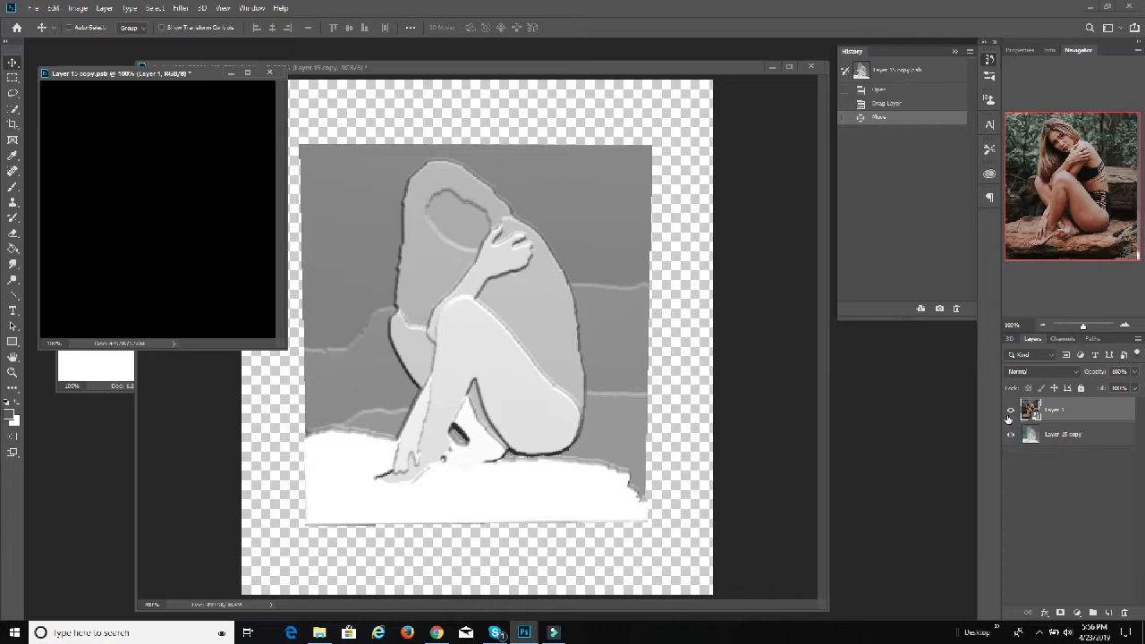
Step: Delete the photo's move and placement from the texture document's history, and close that document
{"action": "left_click", "coordinate": [956, 309]}
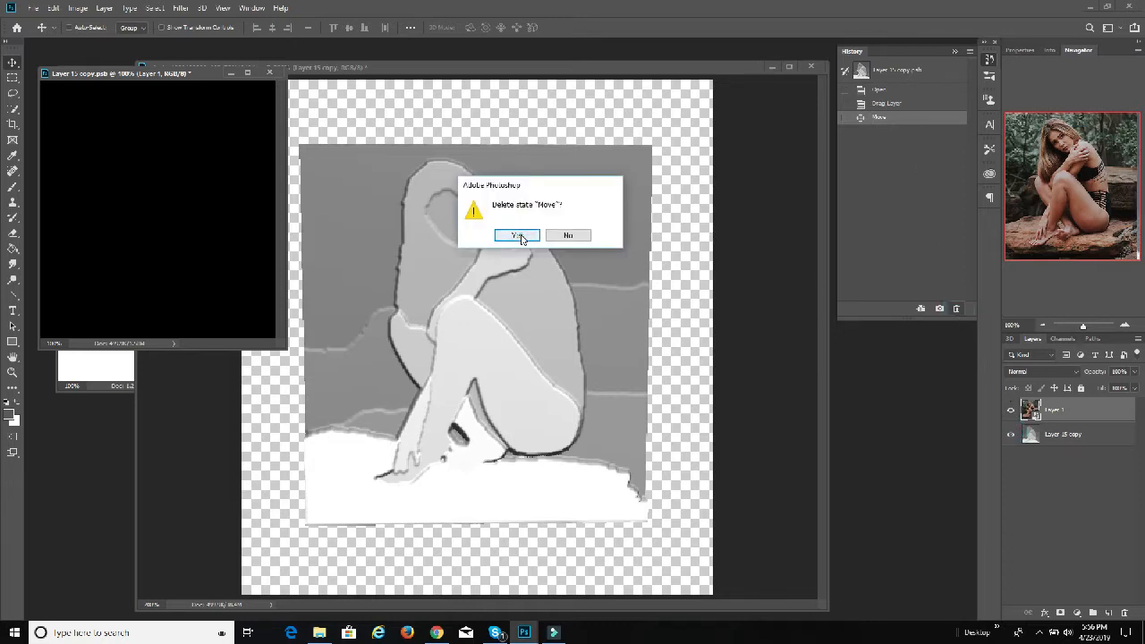
{"action": "left_click", "coordinate": [517, 235]}
{"action": "left_click", "coordinate": [955, 308]}
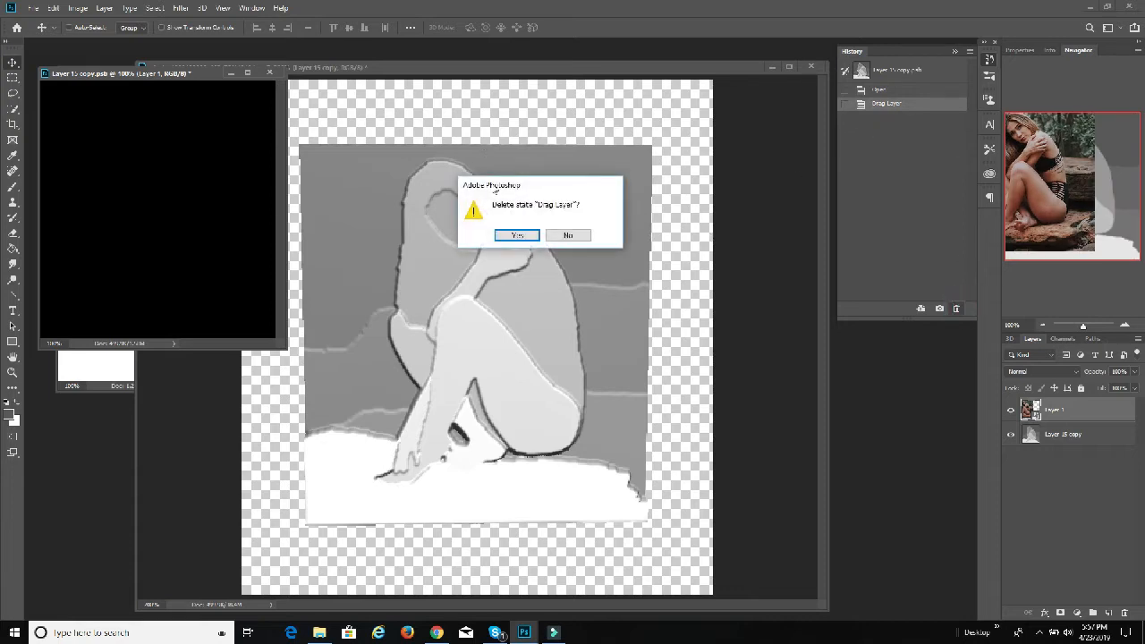
{"action": "left_click", "coordinate": [512, 234]}
{"action": "left_click", "coordinate": [167, 76]}
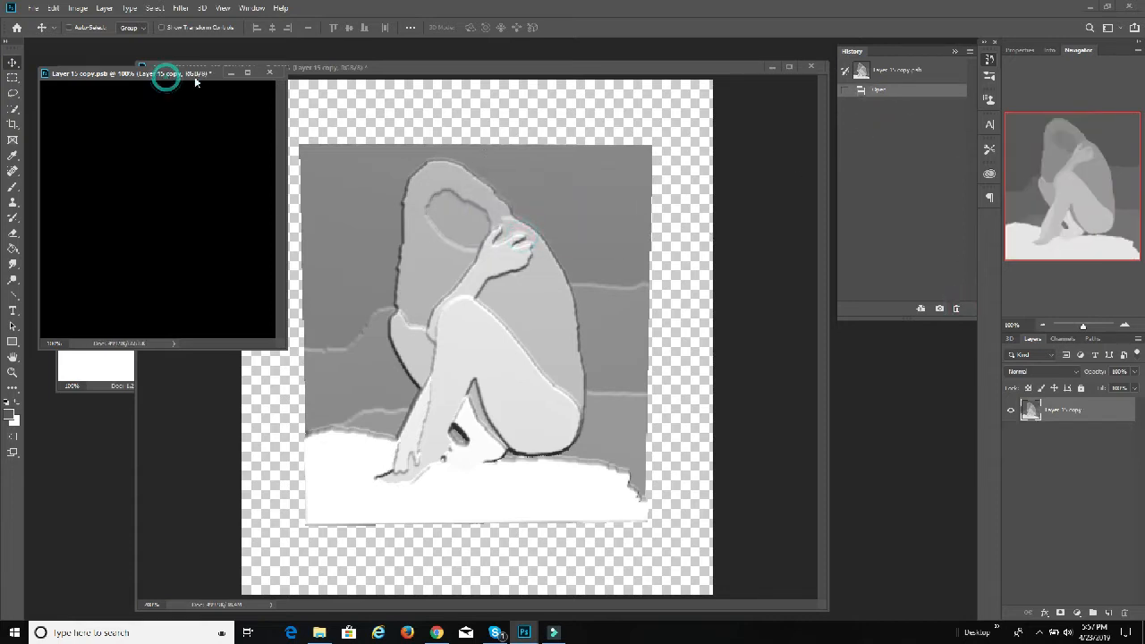
{"action": "left_click", "coordinate": [267, 72]}
{"action": "left_click", "coordinate": [516, 235]}
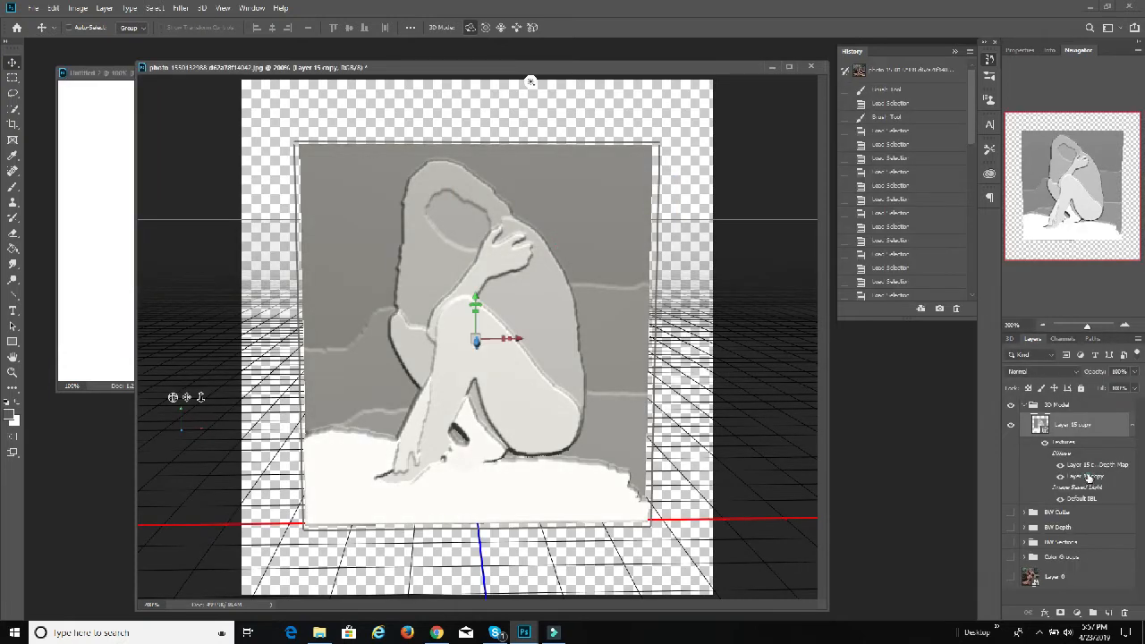
Step: Reopen the Layer 15 copy texture, show the original Layer 0 photo, and copy it into the texture document
{"action": "left_click", "coordinate": [549, 243]}
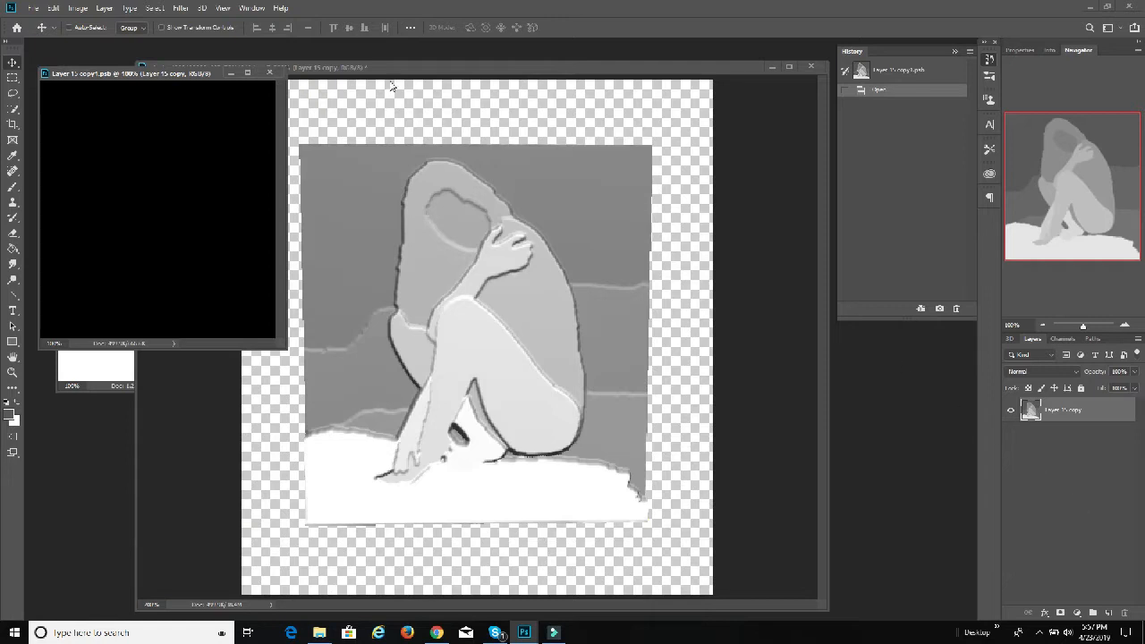
{"action": "left_click", "coordinate": [635, 80]}
{"action": "left_click", "coordinate": [1011, 575]}
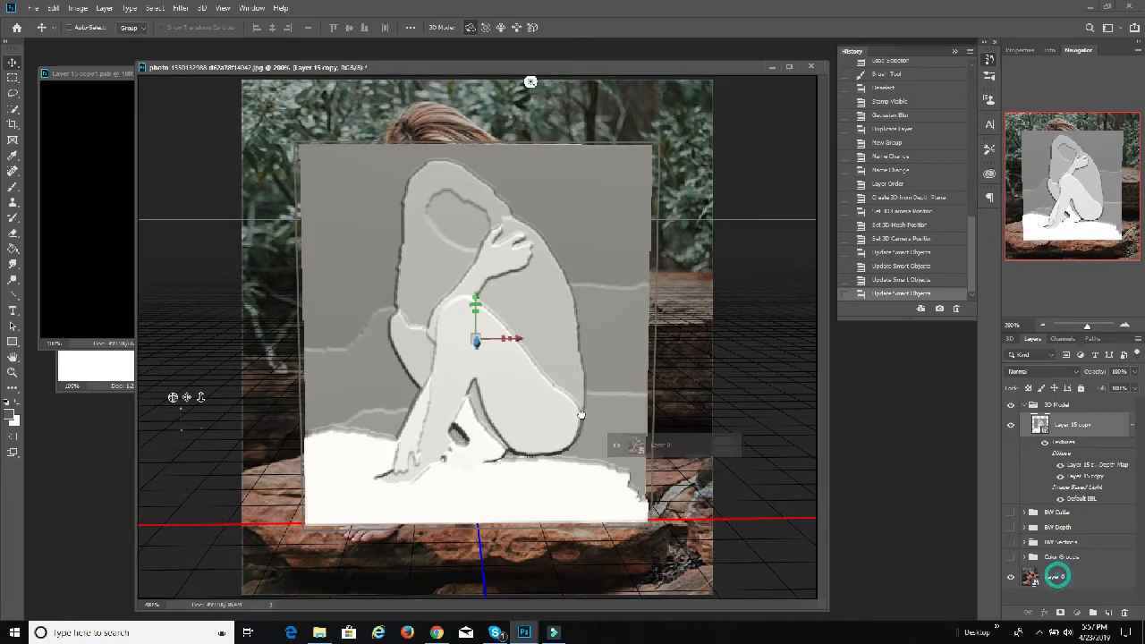
{"action": "left_click", "coordinate": [96, 211]}
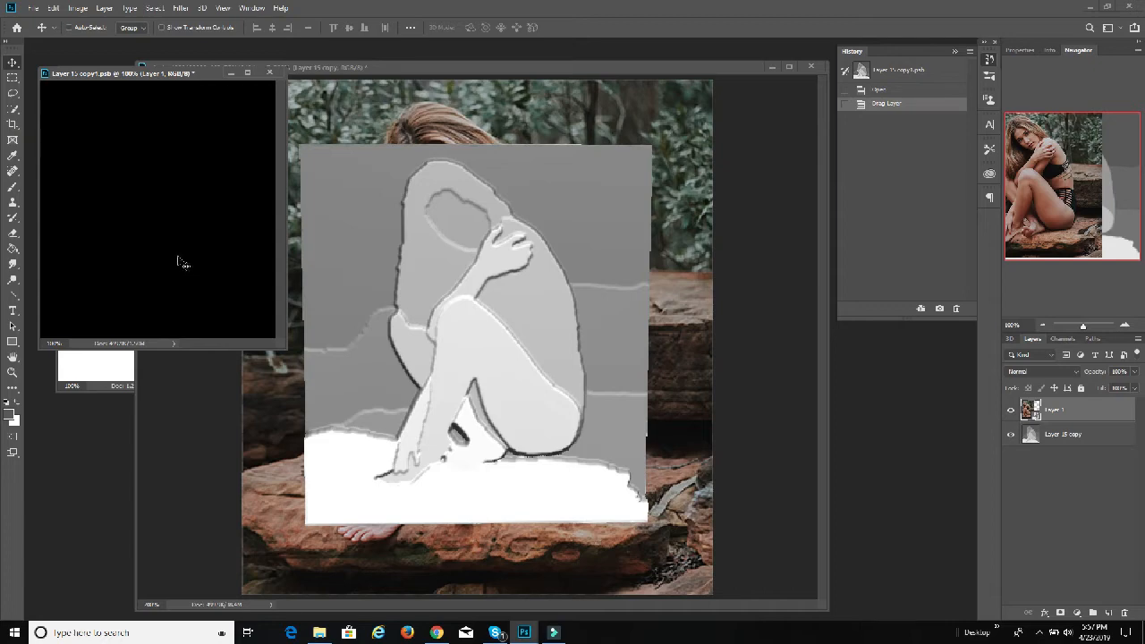
Step: Align the photo over the full texture canvas so it covers the grey depth map, saving it to the 3D model
{"action": "left_click", "coordinate": [1009, 436]}
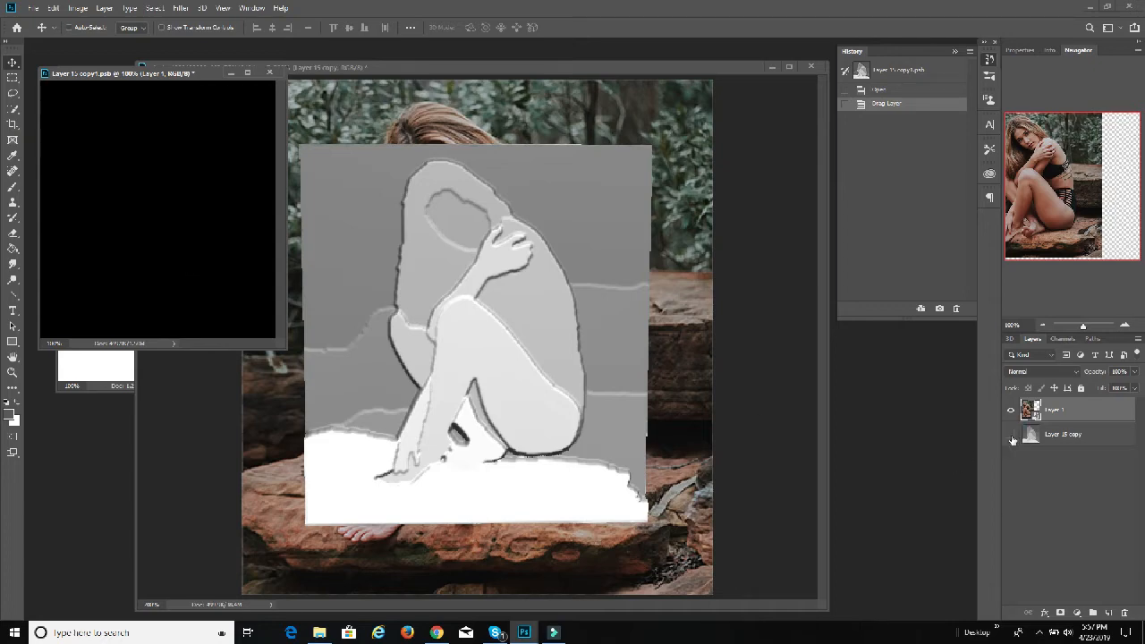
{"action": "left_click", "coordinate": [1010, 435]}
{"action": "left_click_drag", "start_coordinate": [117, 203], "coordinate": [173, 211]}
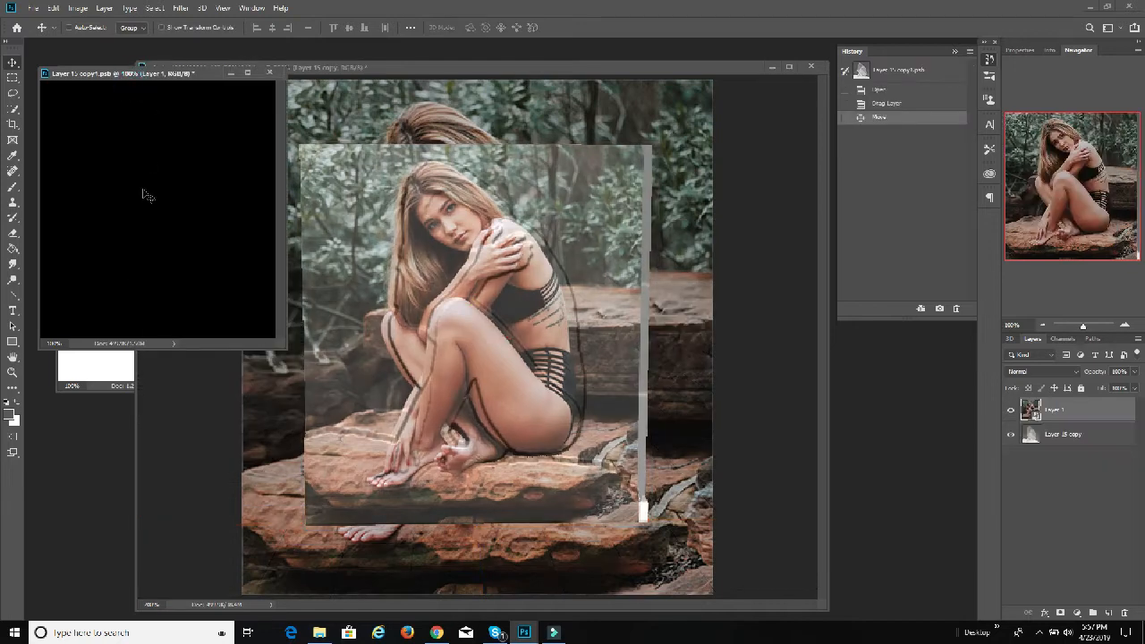
{"action": "left_click_drag", "start_coordinate": [140, 191], "coordinate": [153, 191]}
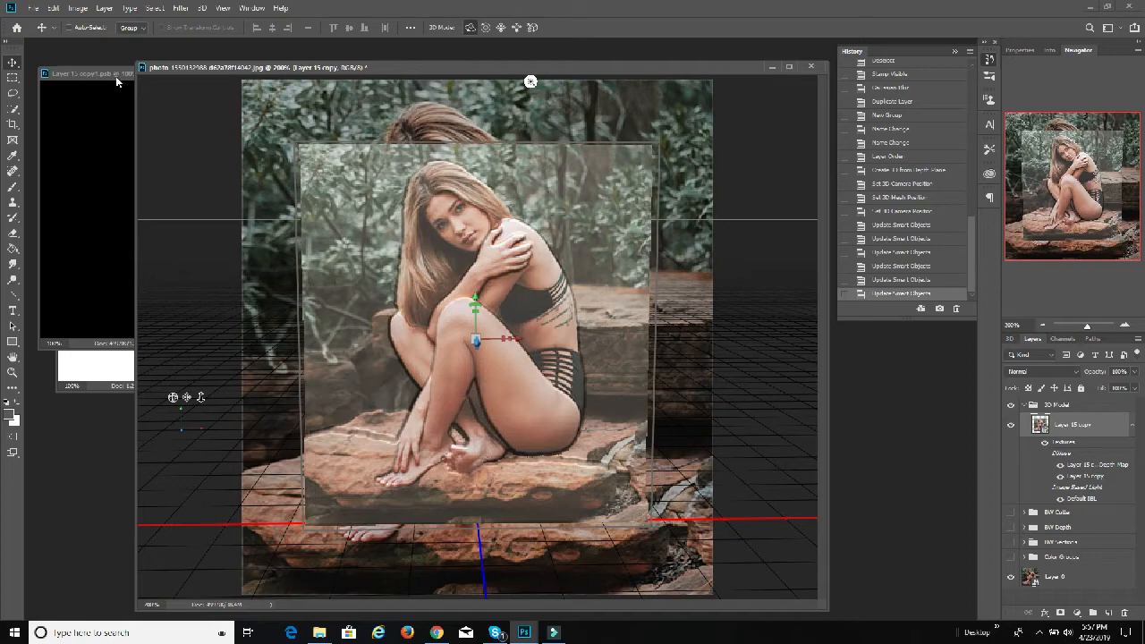
Step: Close the texture document and hide the original Layer 0 photo behind the 3D model
{"action": "left_click", "coordinate": [115, 70]}
{"action": "left_click", "coordinate": [275, 68]}
{"action": "left_click", "coordinate": [569, 234]}
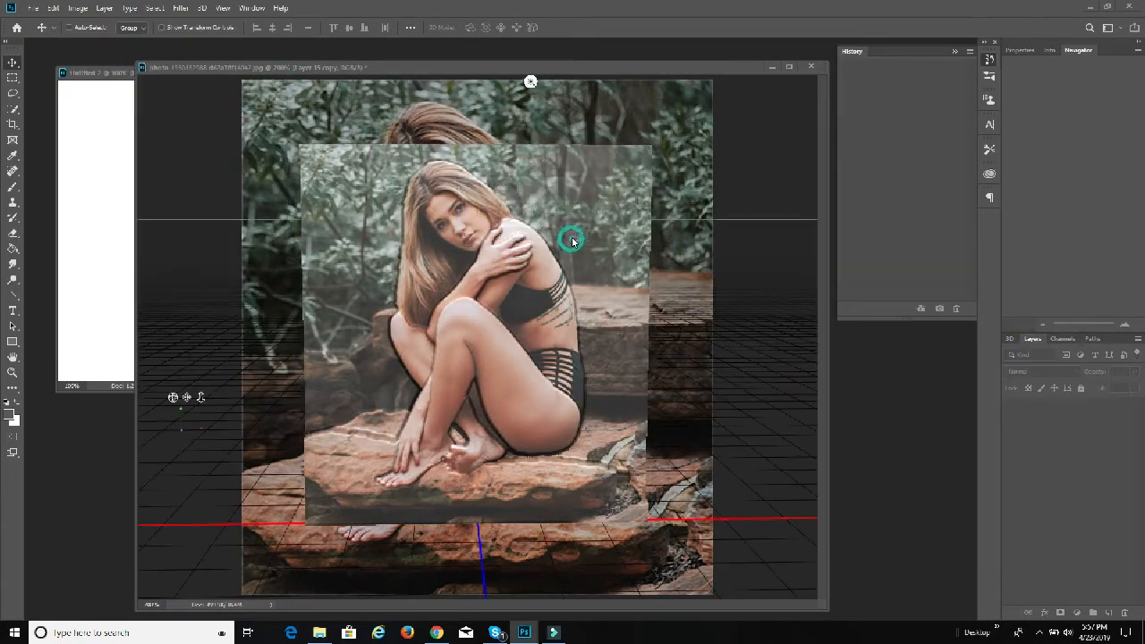
{"action": "left_click", "coordinate": [1010, 577]}
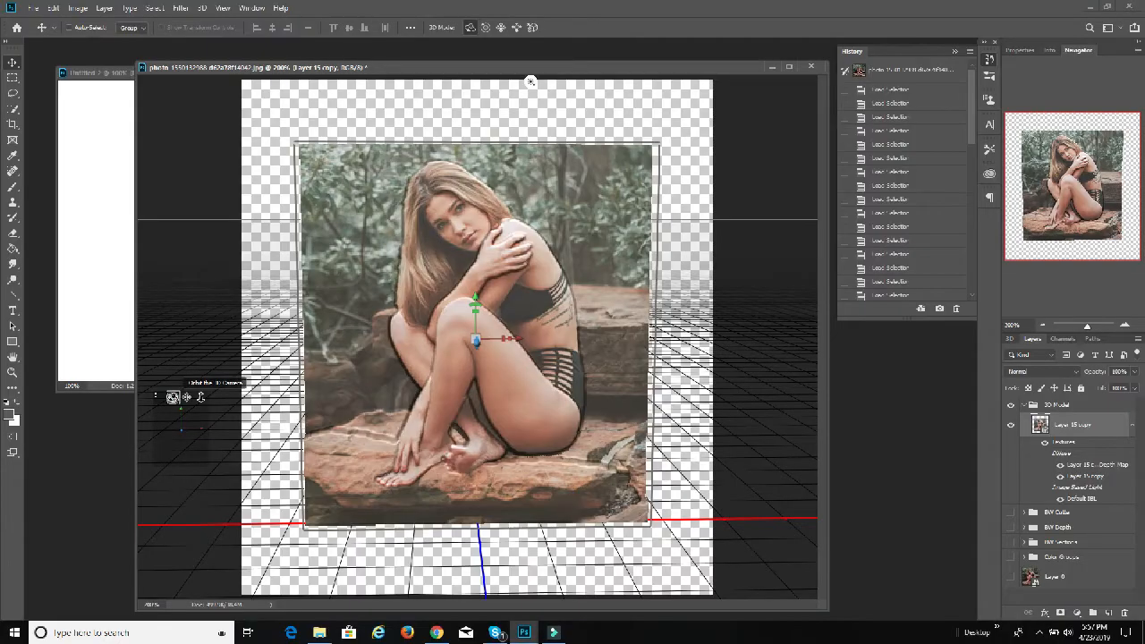
Step: Orbit the camera around the photo-textured 3D model, launch 3D Builder and minimise its window
{"action": "left_click_drag", "start_coordinate": [530, 82], "coordinate": [613, 81]}
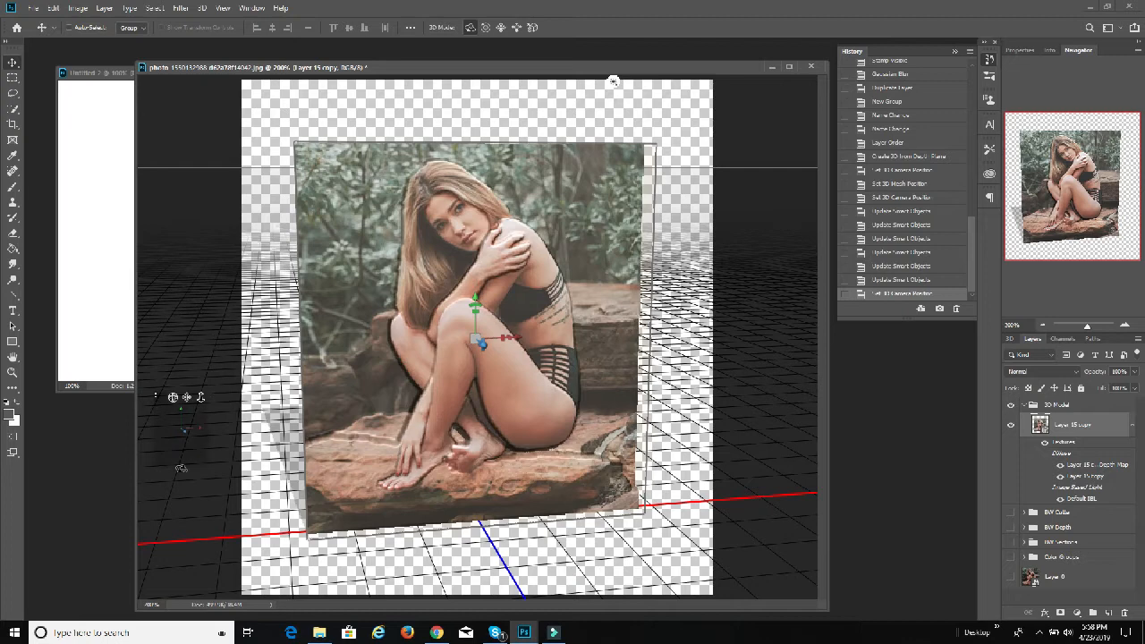
{"action": "left_click", "coordinate": [123, 633]}
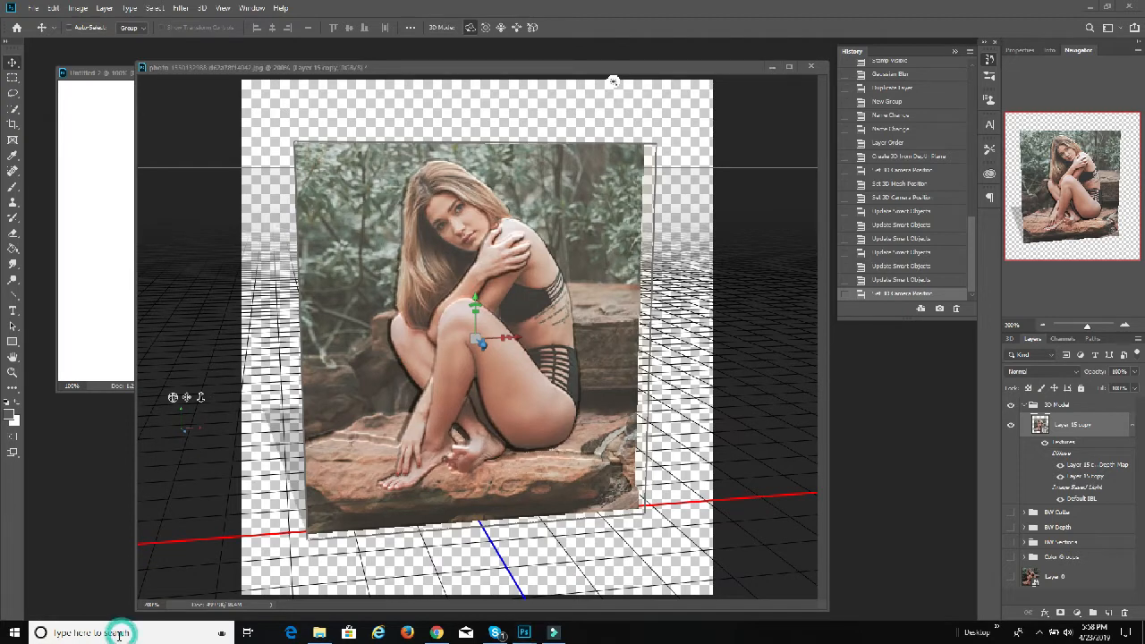
{"action": "type", "text": "3d"}
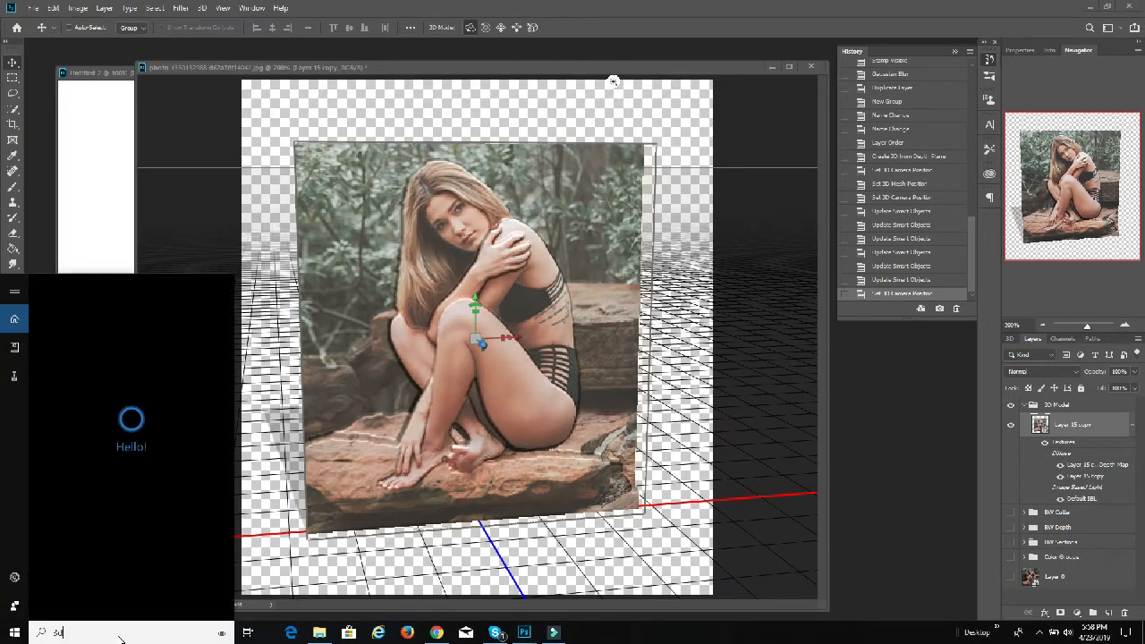
{"action": "type", "text": " builder"}
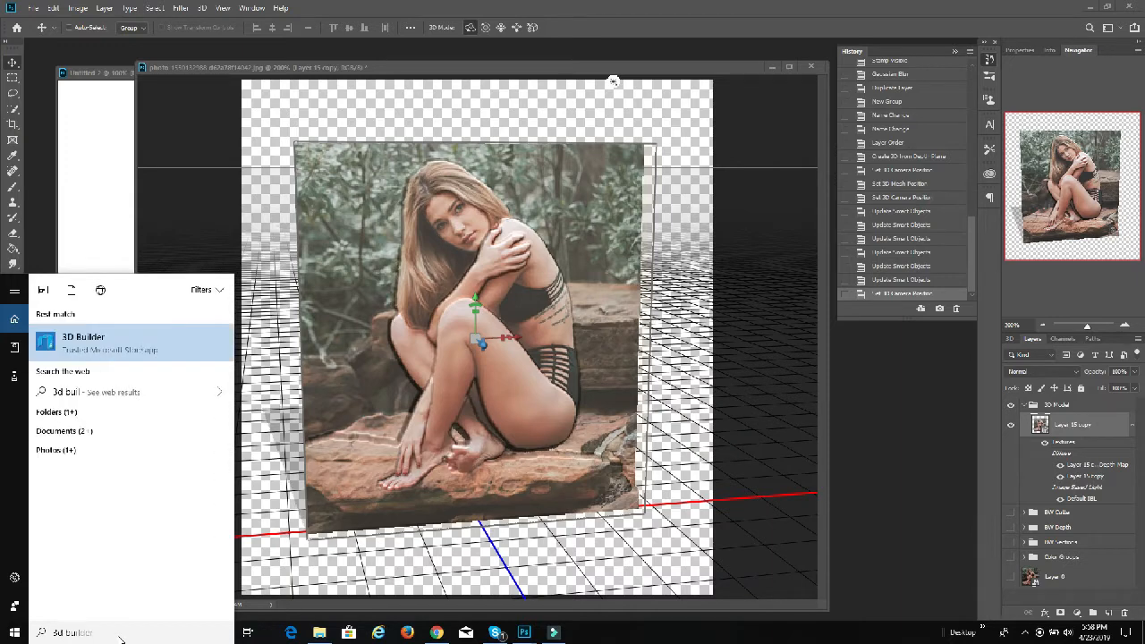
{"action": "key", "text": "Return"}
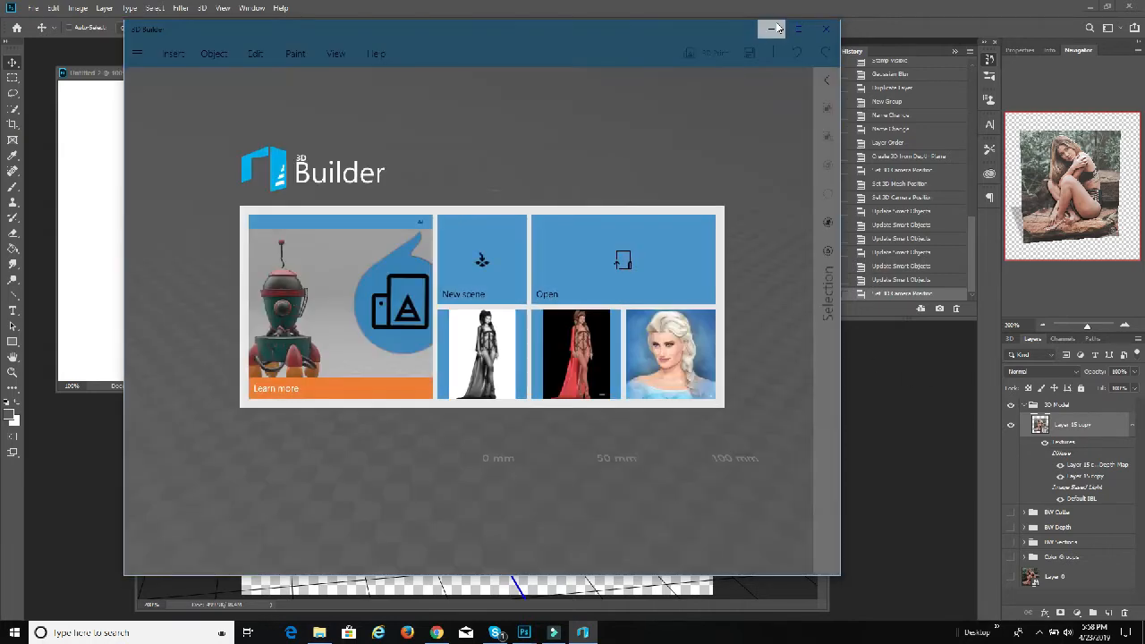
{"action": "left_click", "coordinate": [771, 28]}
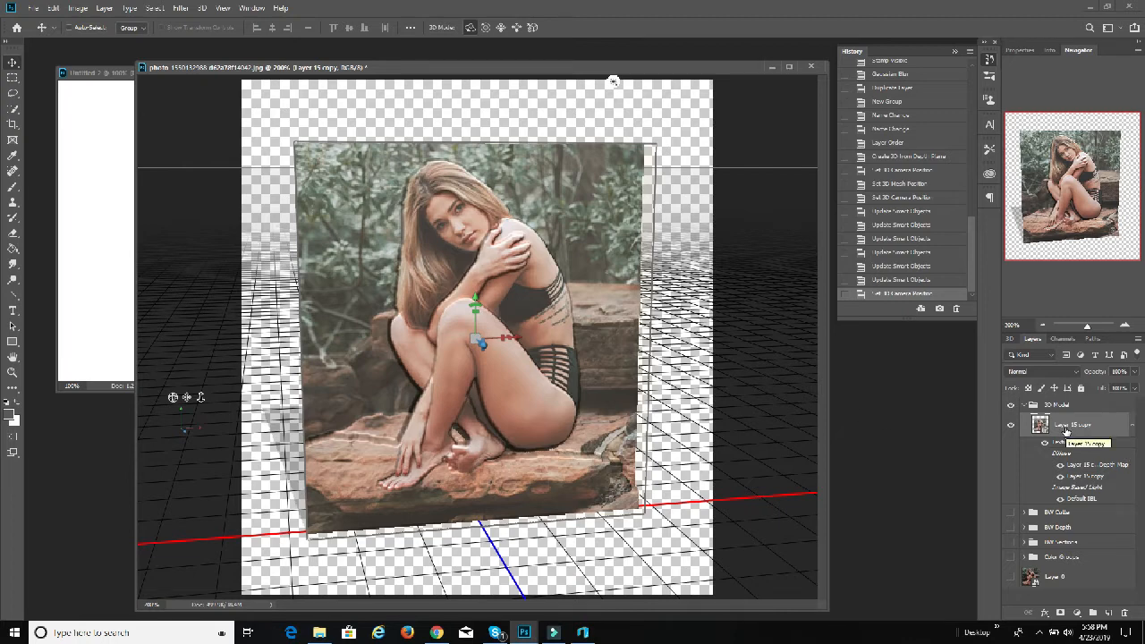
Step: Hide and collapse the 3D Model group, and show the BW Depth group with its greyscale Layer 15 selected
{"action": "left_click", "coordinate": [1132, 430]}
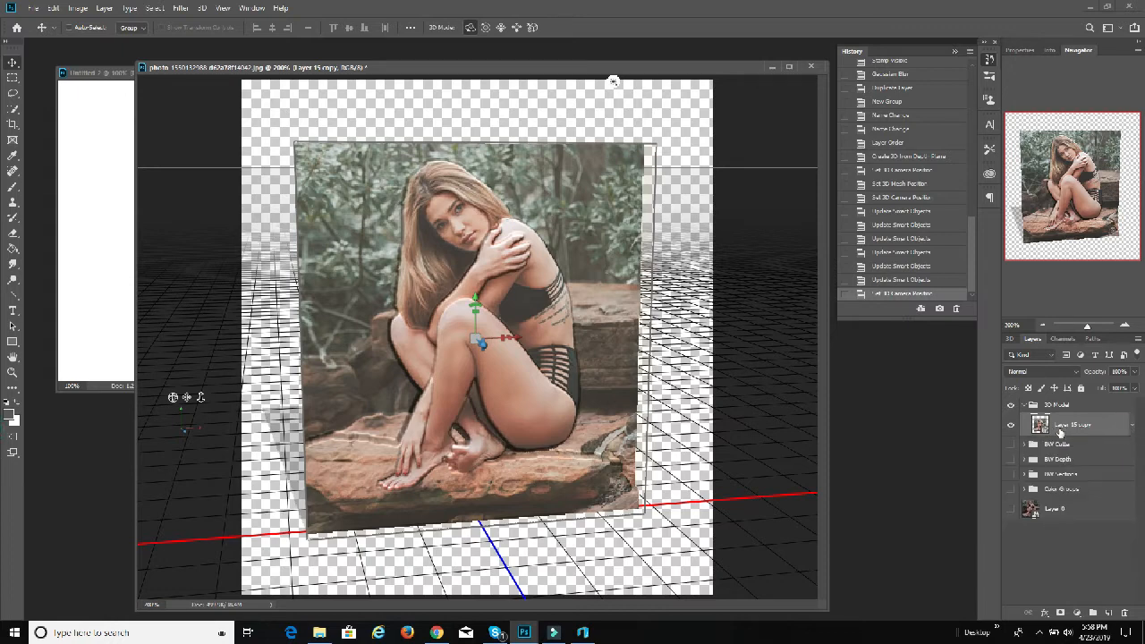
{"action": "left_click", "coordinate": [1024, 459]}
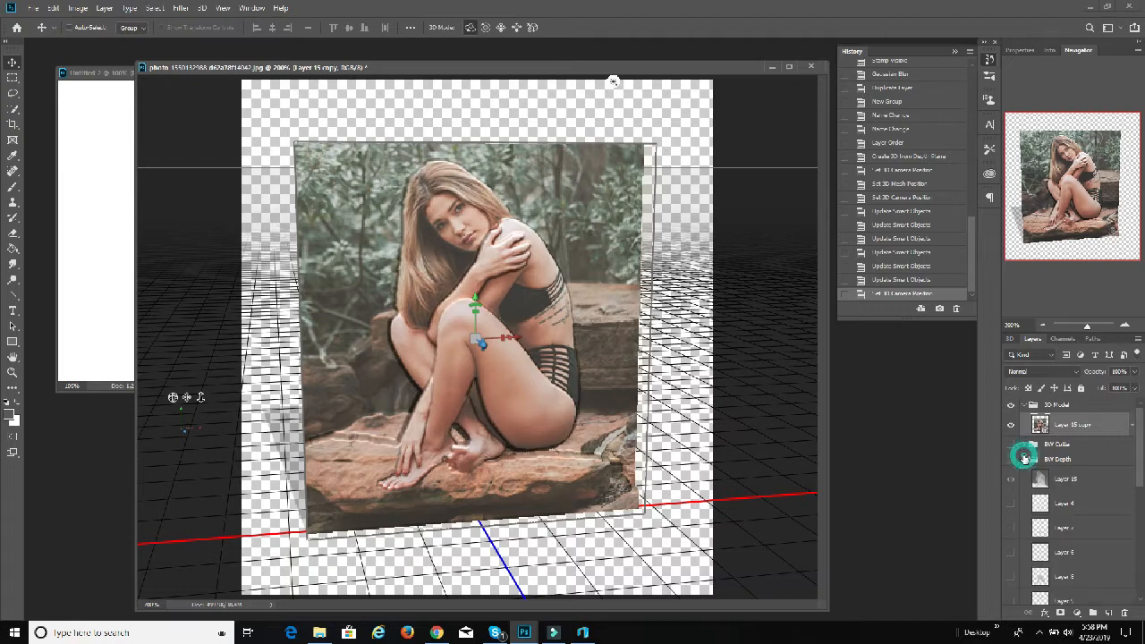
{"action": "left_click", "coordinate": [1067, 476]}
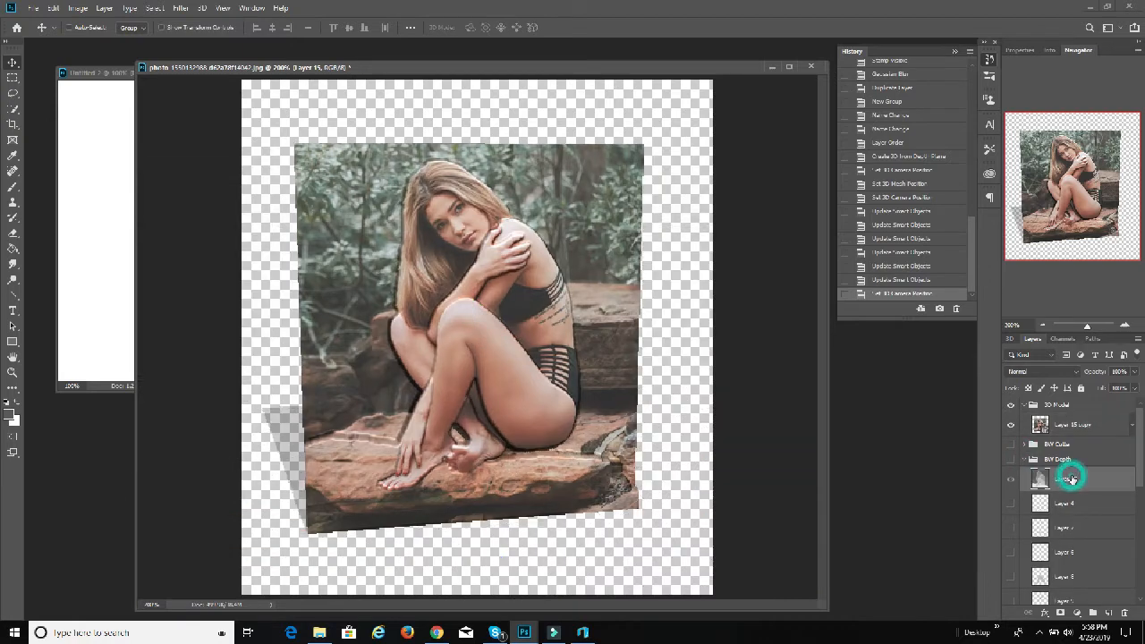
{"action": "left_click", "coordinate": [1009, 406]}
{"action": "left_click", "coordinate": [1023, 406]}
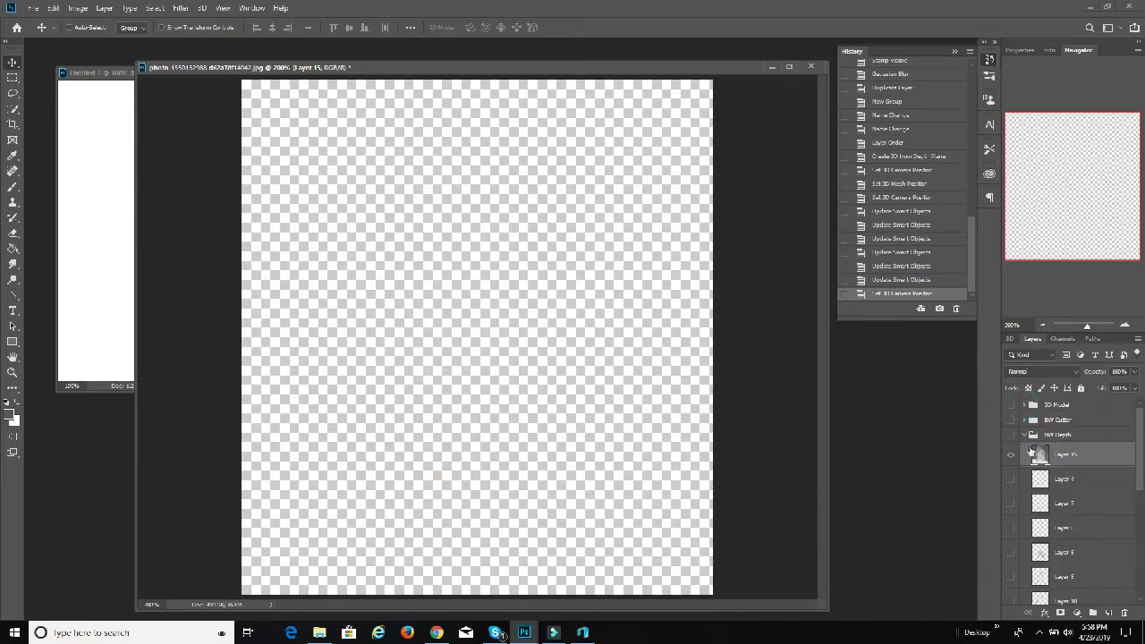
{"action": "left_click", "coordinate": [1012, 435]}
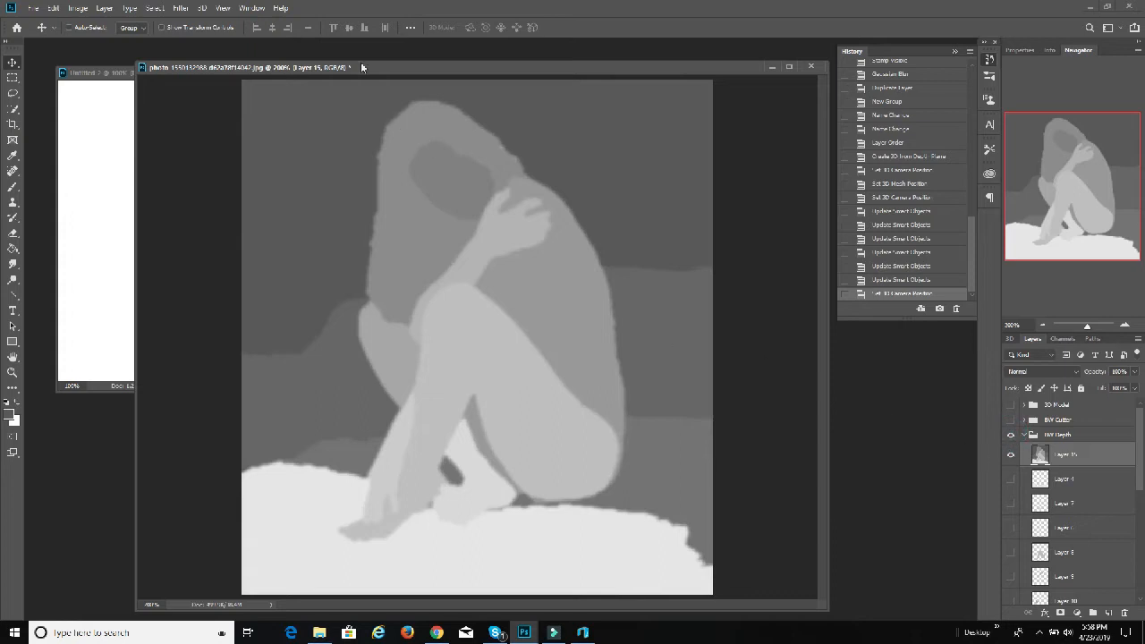
Step: Save the greyscale depth map as a JPEG named Woman on Rock 1A.jpg in the 3dEtch folder, accepting the JPEG options
{"action": "left_click", "coordinate": [33, 8]}
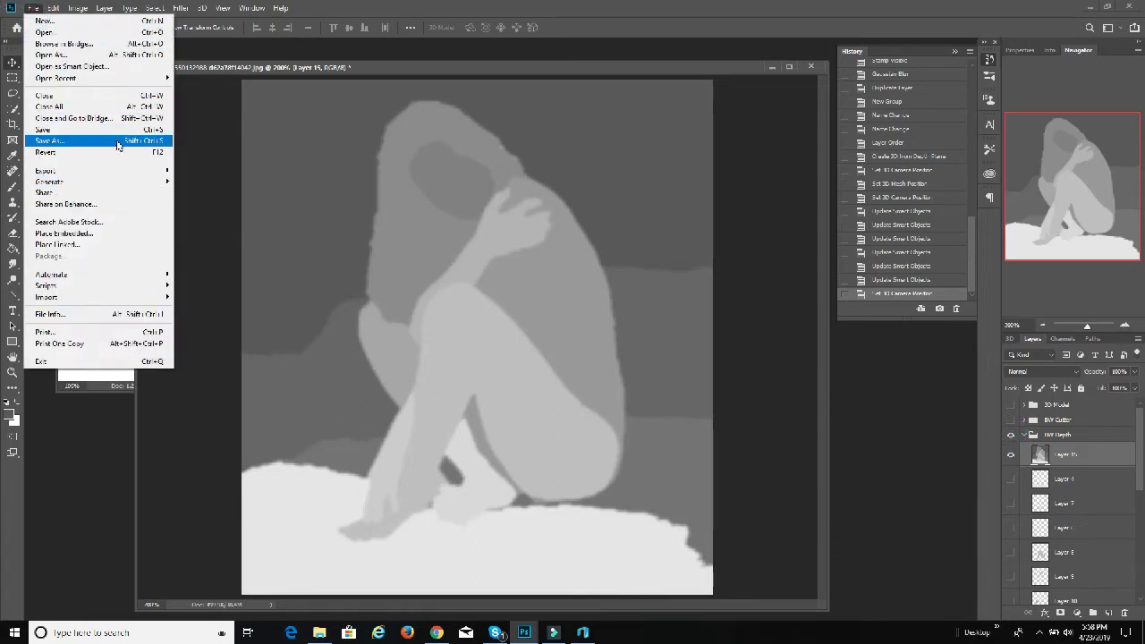
{"action": "left_click", "coordinate": [117, 145]}
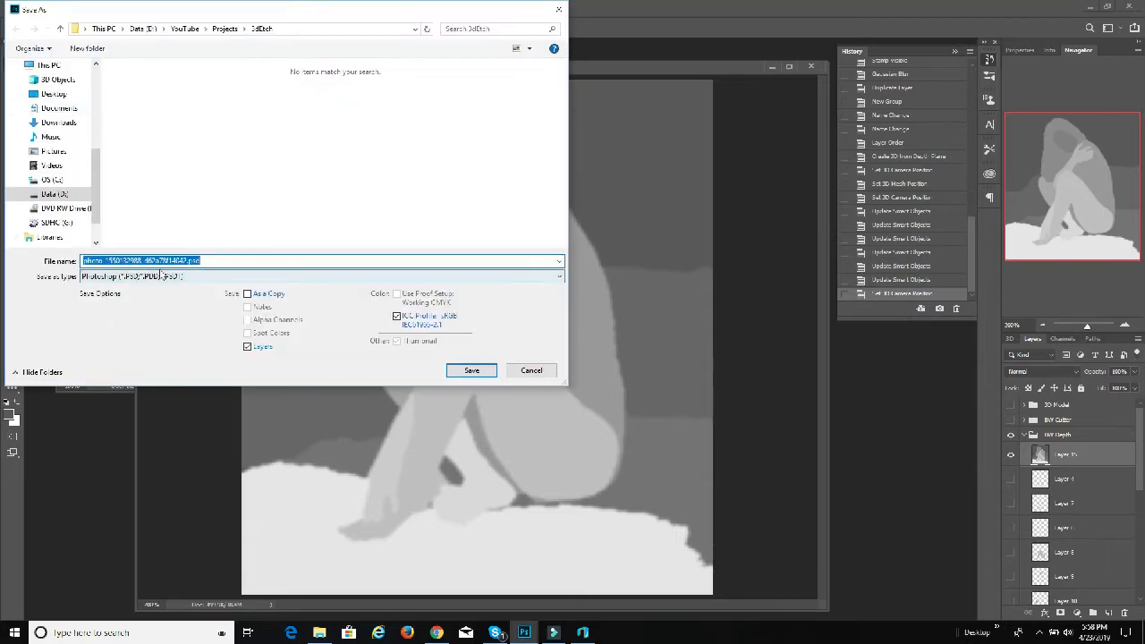
{"action": "left_click", "coordinate": [161, 276]}
{"action": "left_click", "coordinate": [152, 366]}
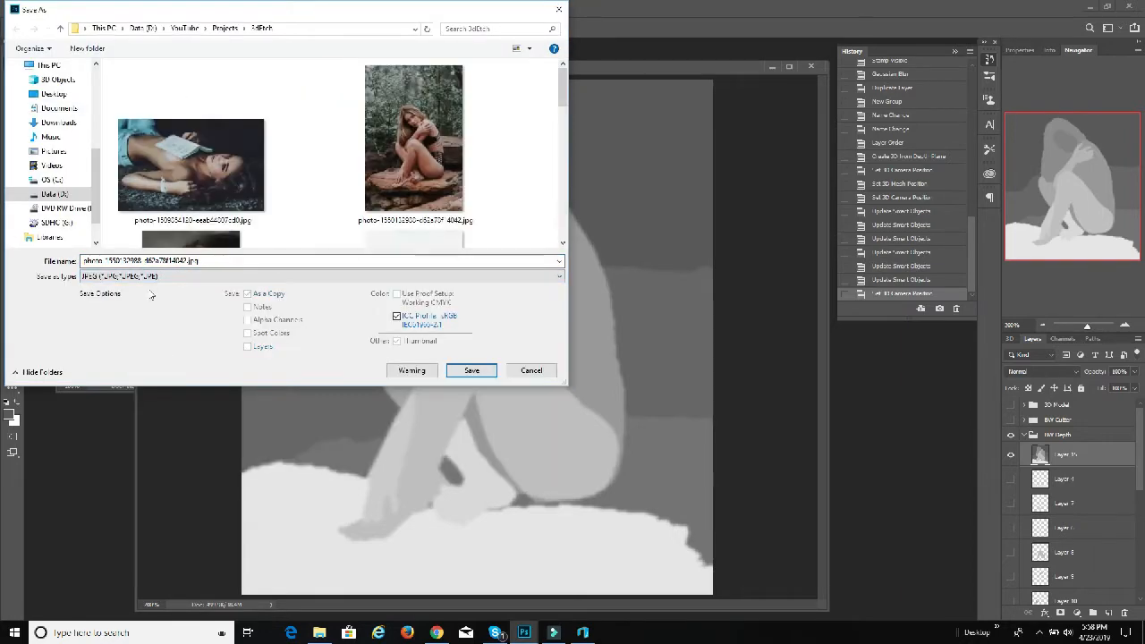
{"action": "left_click", "coordinate": [165, 260]}
{"action": "left_click", "coordinate": [186, 260]}
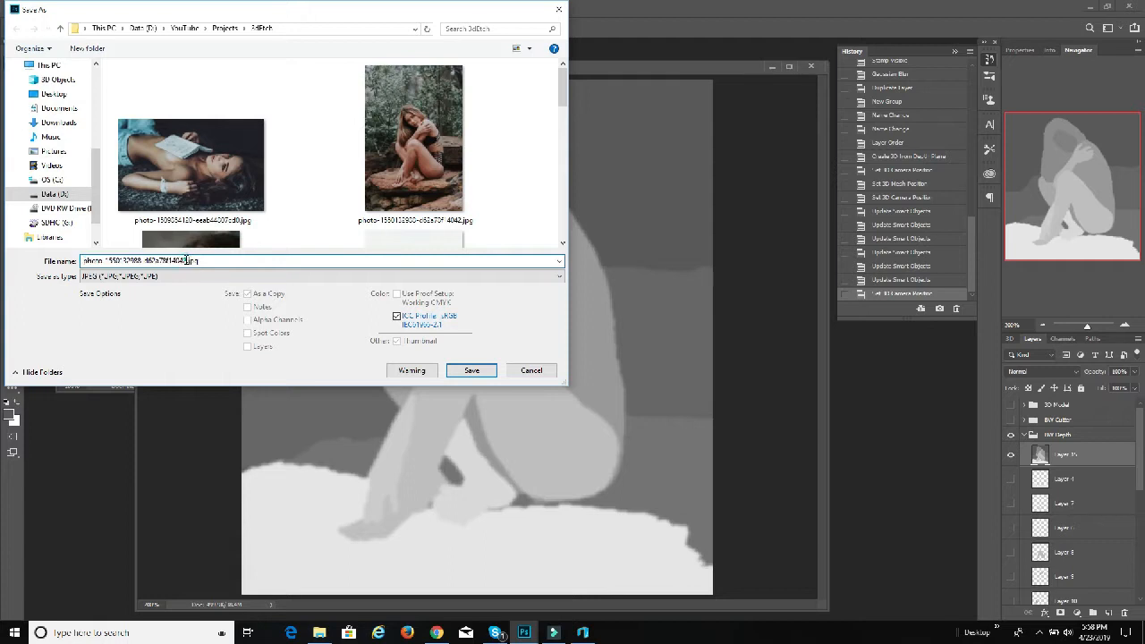
{"action": "left_click_drag", "start_coordinate": [186, 260], "coordinate": [100, 260]}
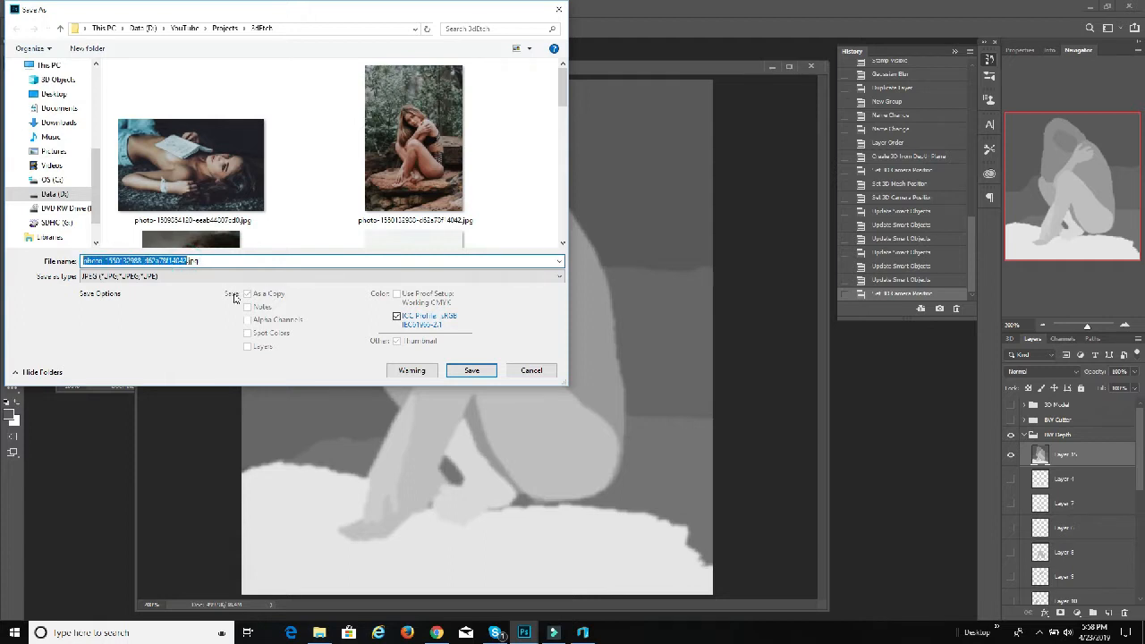
{"action": "type", "text": "Warning"}
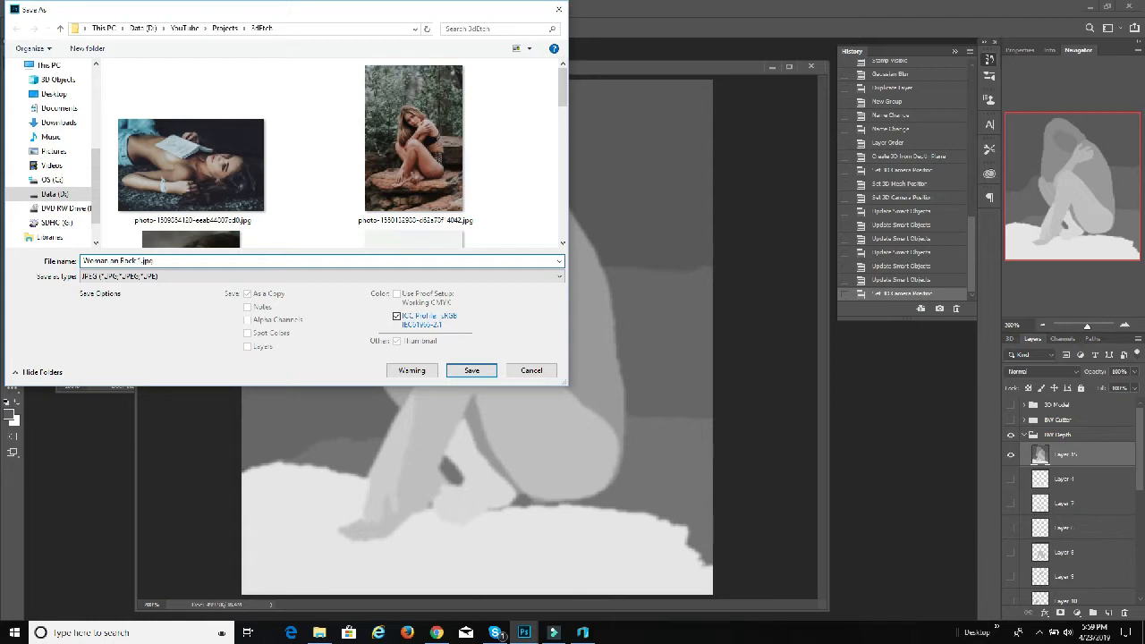
{"action": "left_click", "coordinate": [474, 369]}
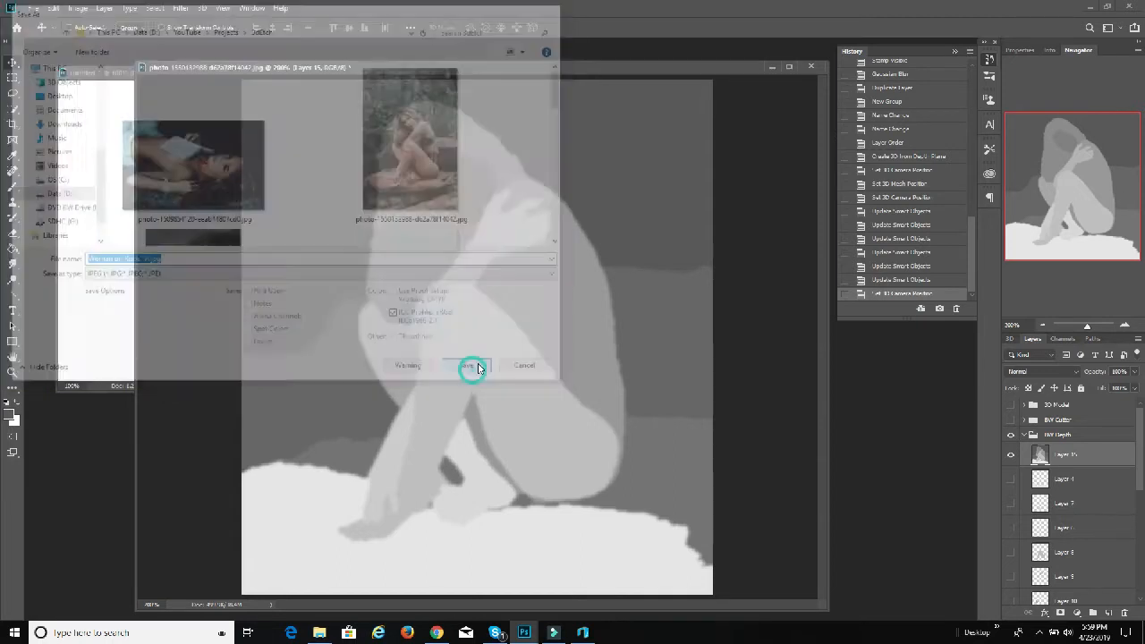
{"action": "left_click", "coordinate": [646, 176]}
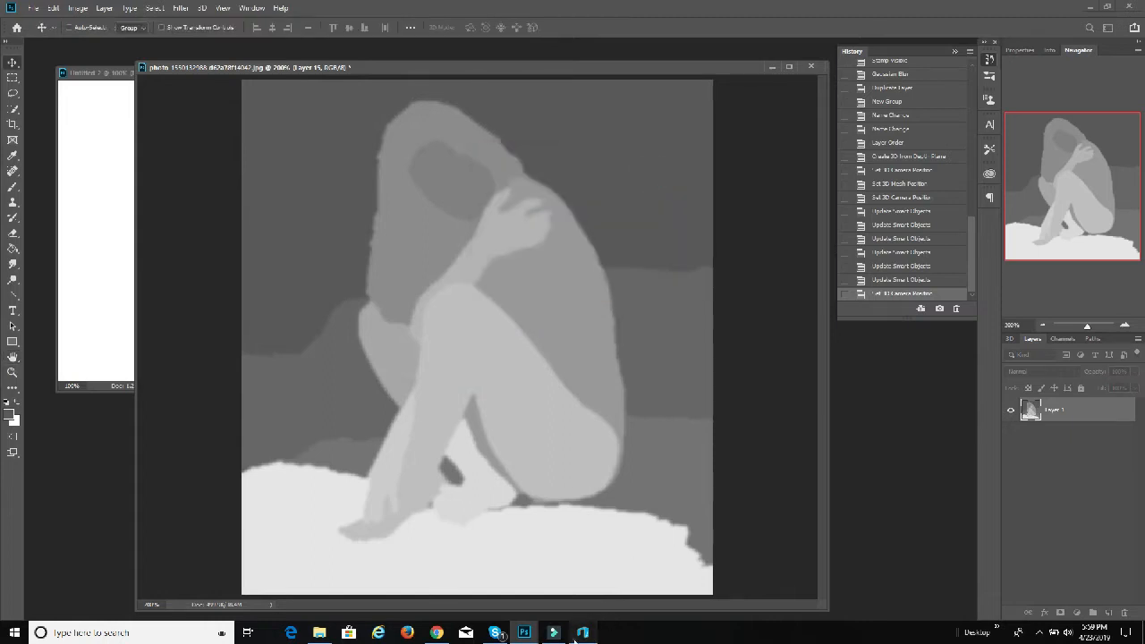
Step: Switch to 3D Builder and load the image Woman on Rock 1A.jpg from the YouTube\Projects\3dEtch folder on Data (D:)
{"action": "left_click", "coordinate": [582, 632]}
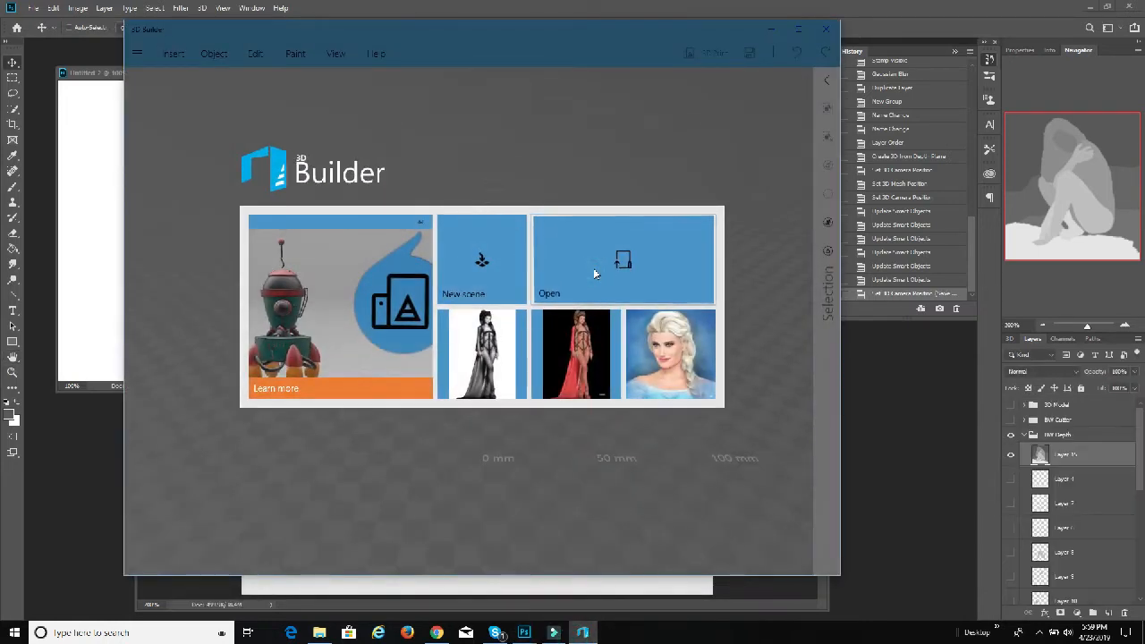
{"action": "left_click", "coordinate": [597, 271]}
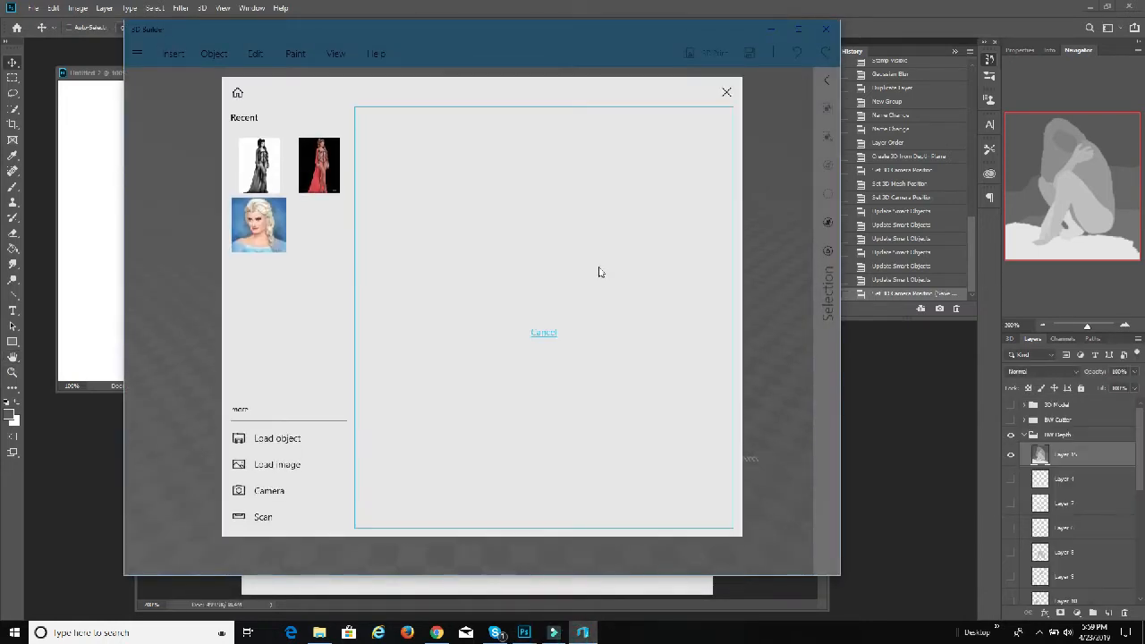
{"action": "left_click", "coordinate": [283, 463]}
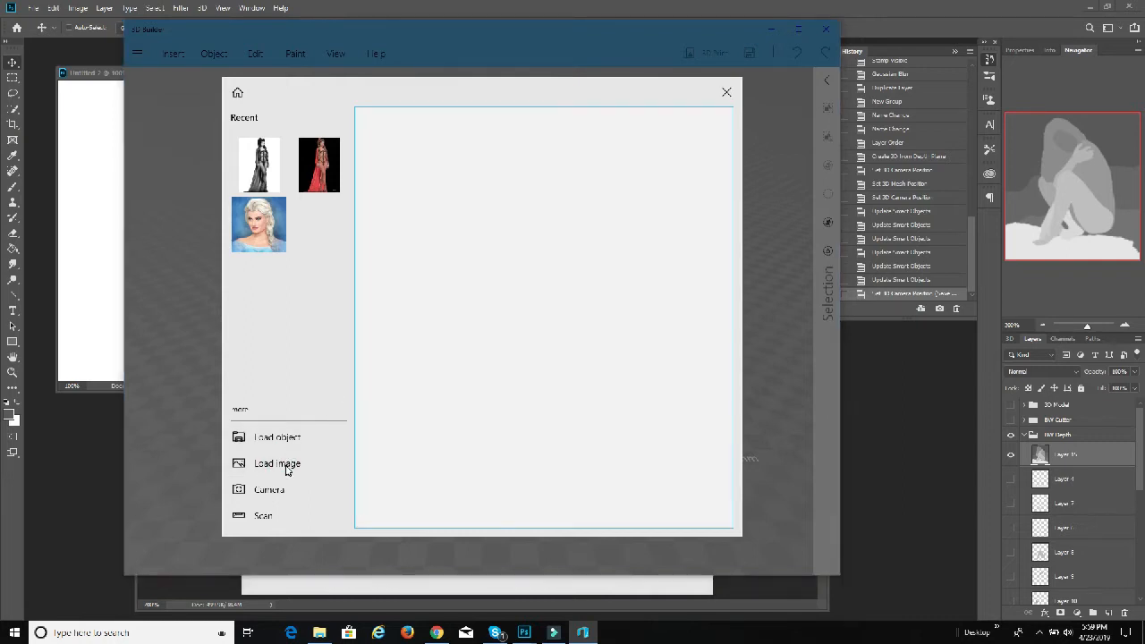
{"action": "left_click", "coordinate": [298, 465]}
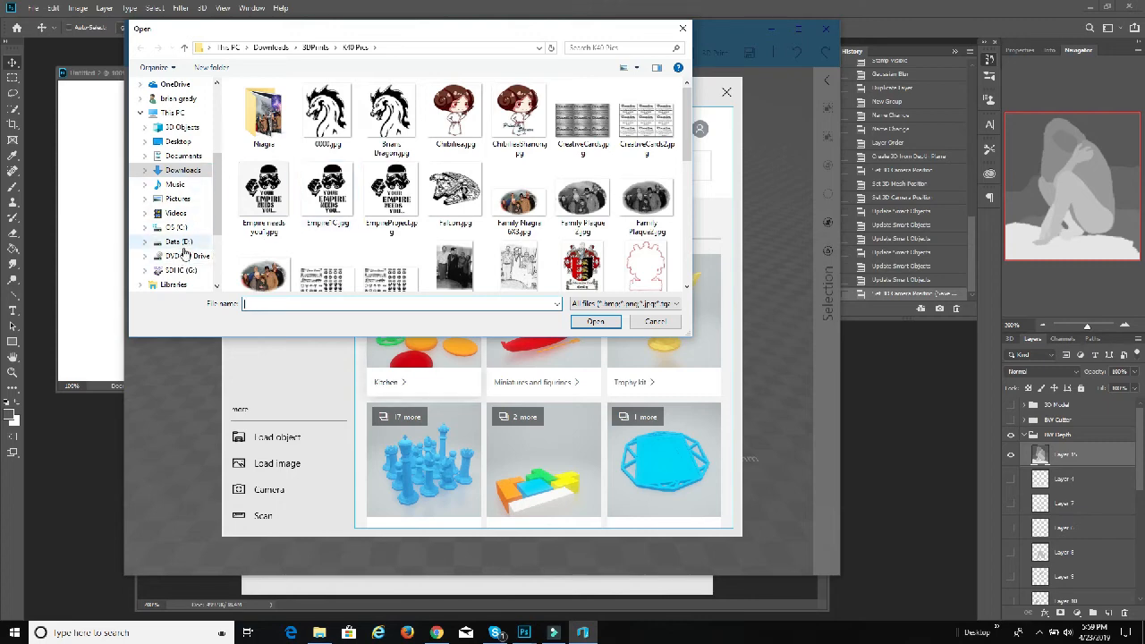
{"action": "left_click", "coordinate": [178, 242]}
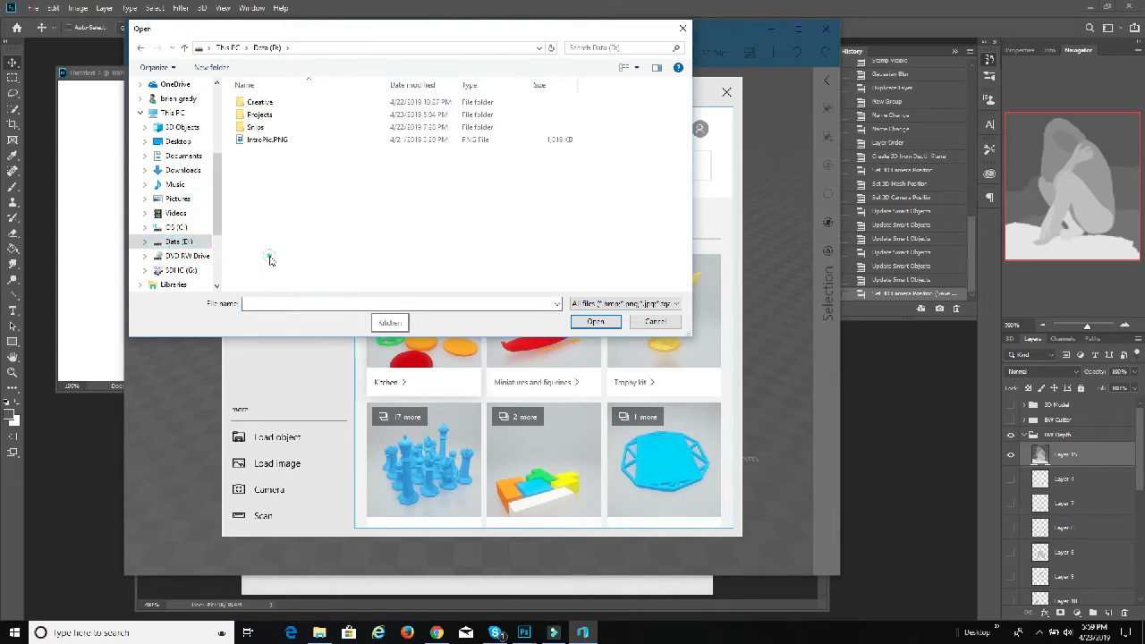
{"action": "double_click", "coordinate": [275, 114]}
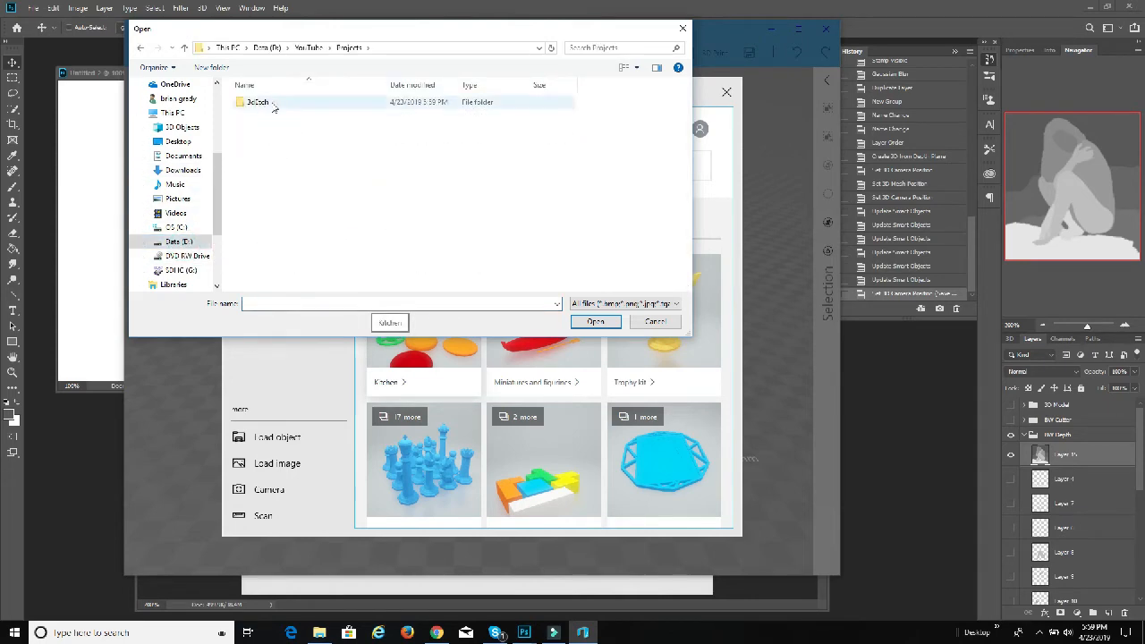
{"action": "double_click", "coordinate": [274, 104]}
{"action": "scroll", "coordinate": [583, 211], "scroll_direction": "down", "scroll_amount": 2}
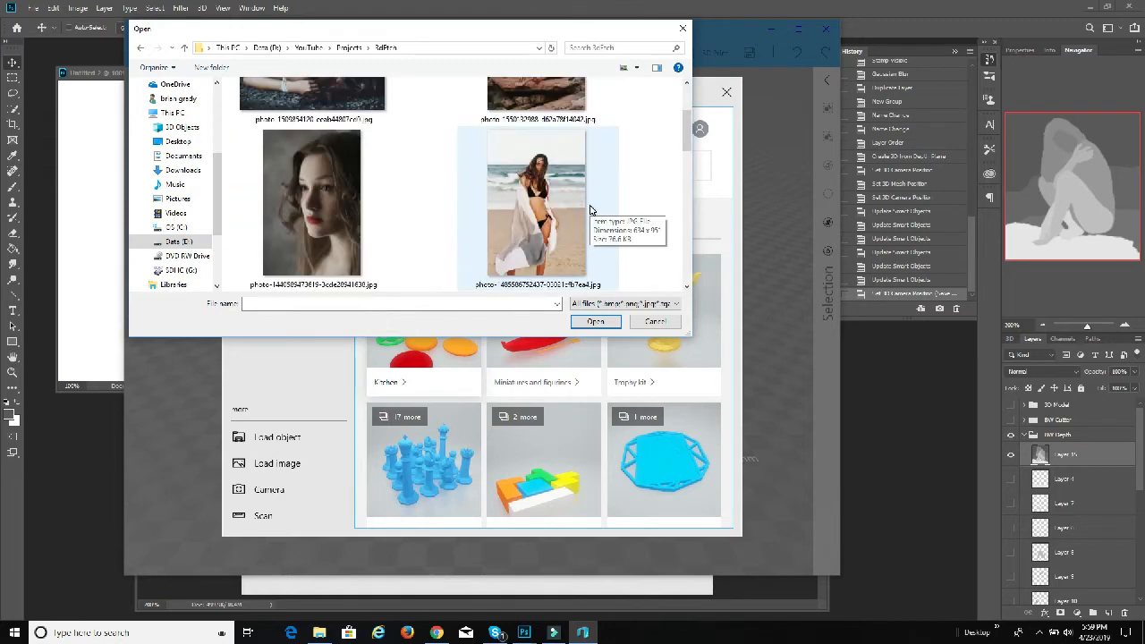
{"action": "scroll", "coordinate": [590, 208], "scroll_direction": "down", "scroll_amount": 5}
{"action": "left_click", "coordinate": [324, 241]}
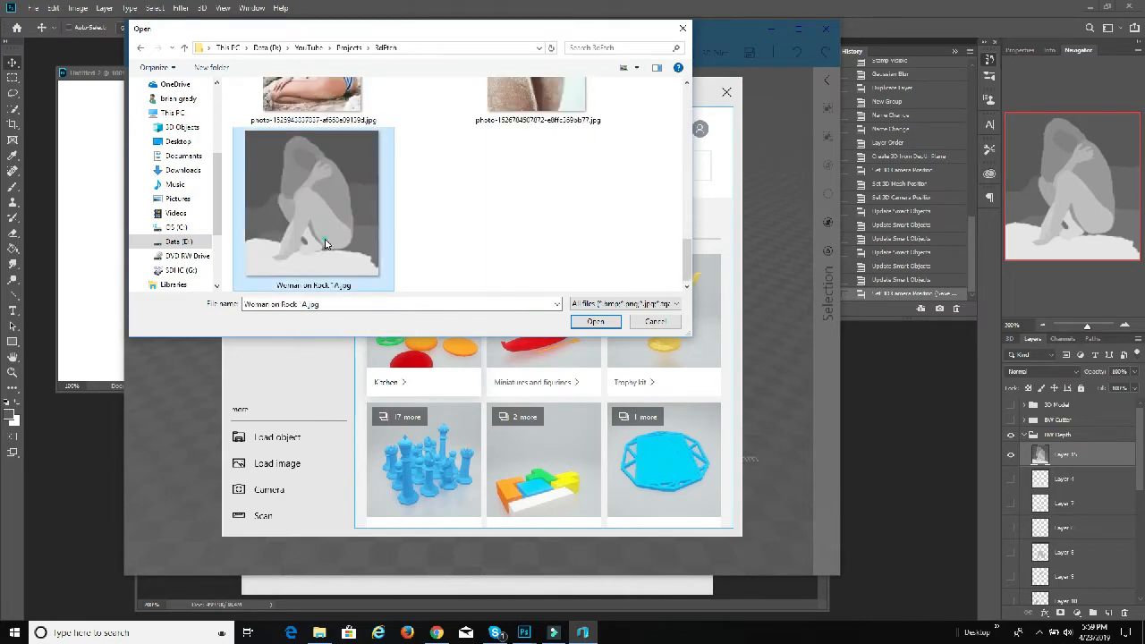
{"action": "left_click", "coordinate": [596, 321]}
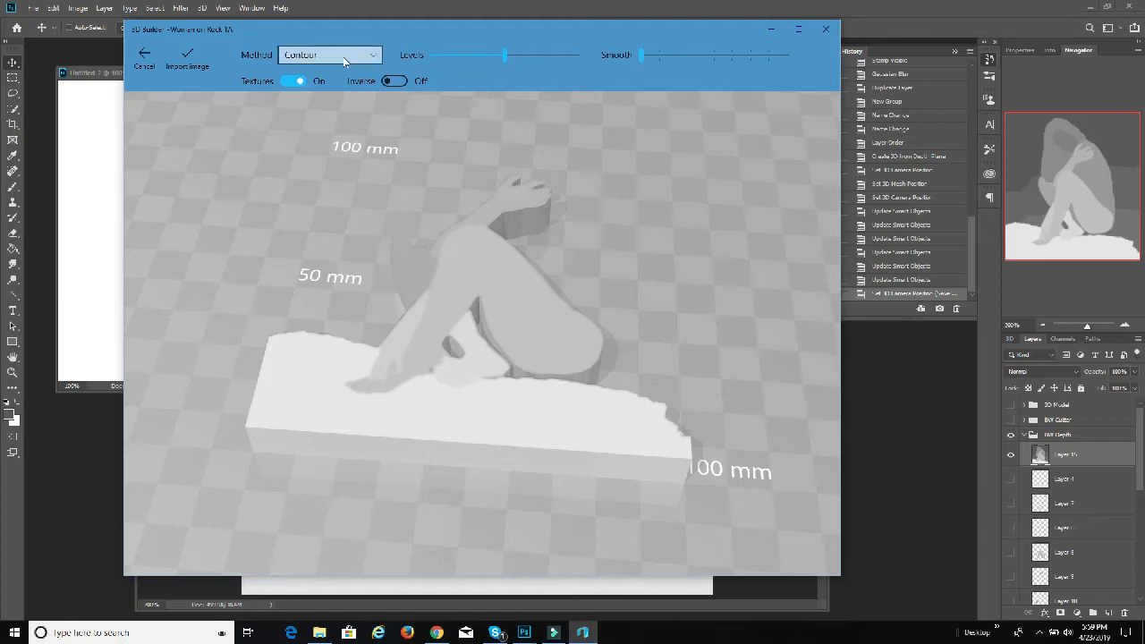
Step: Try the Contour method with the levels lowered to the minimum and inspect the model from other angles
{"action": "mouse_move", "coordinate": [531, 334]}
{"action": "left_mouse_down"}
{"action": "mouse_move", "coordinate": [585, 345]}
{"action": "mouse_move", "coordinate": [577, 402]}
{"action": "mouse_move", "coordinate": [424, 233]}
{"action": "left_mouse_up"}
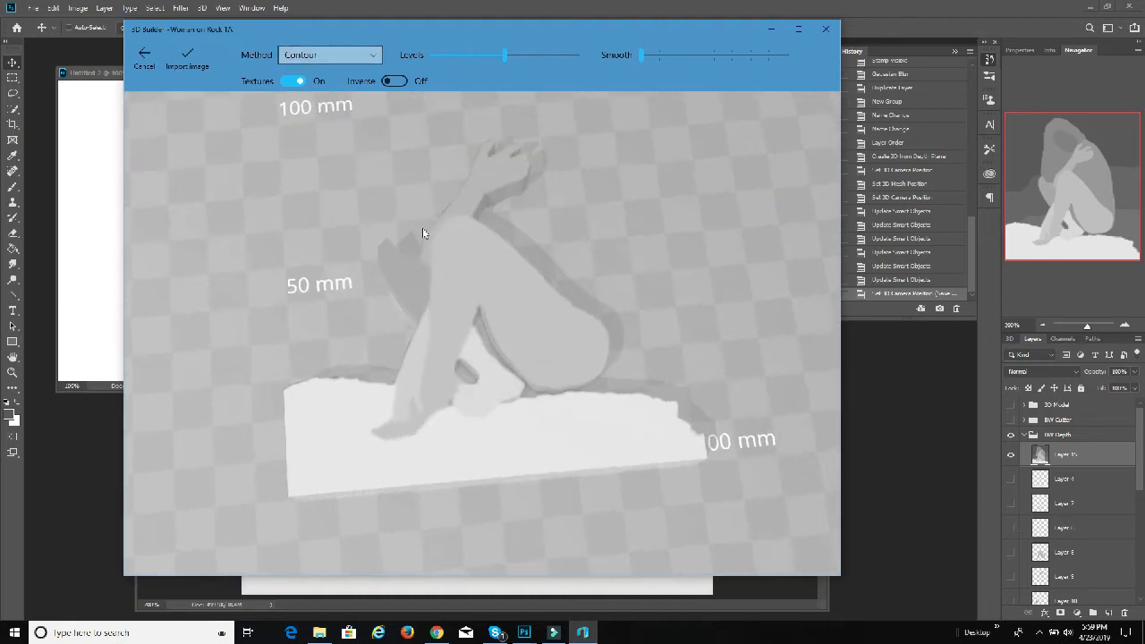
{"action": "left_click_drag", "start_coordinate": [504, 55], "coordinate": [421, 58]}
{"action": "left_click_drag", "start_coordinate": [529, 234], "coordinate": [473, 167]}
Step: Change the image conversion method to Height map and raise the levels to the maximum
{"action": "left_click", "coordinate": [351, 59]}
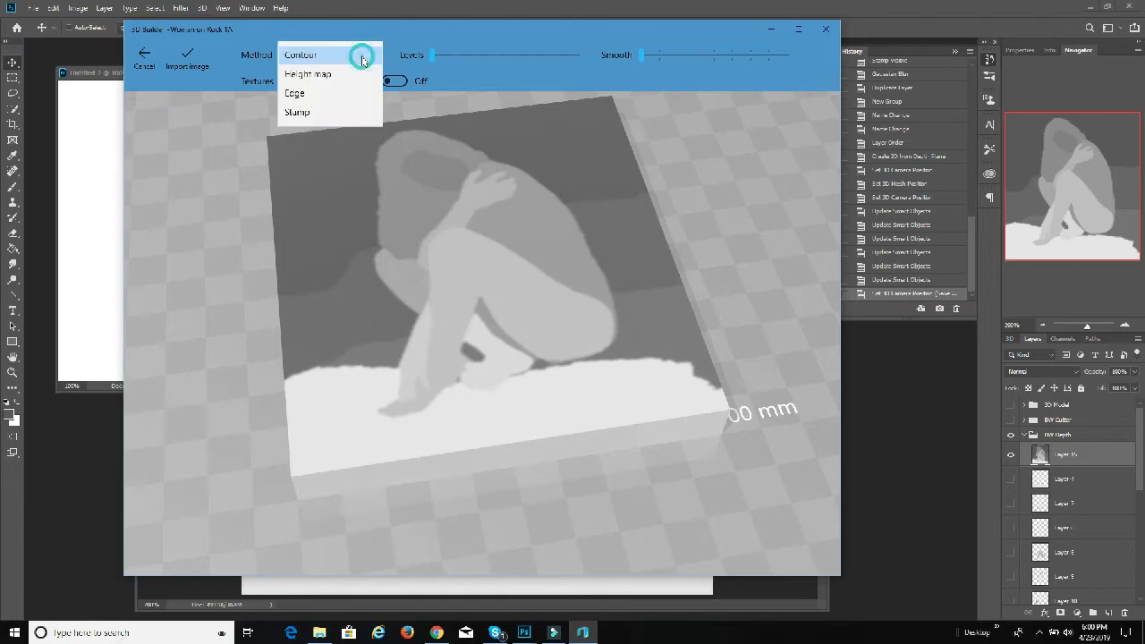
{"action": "left_click", "coordinate": [321, 73]}
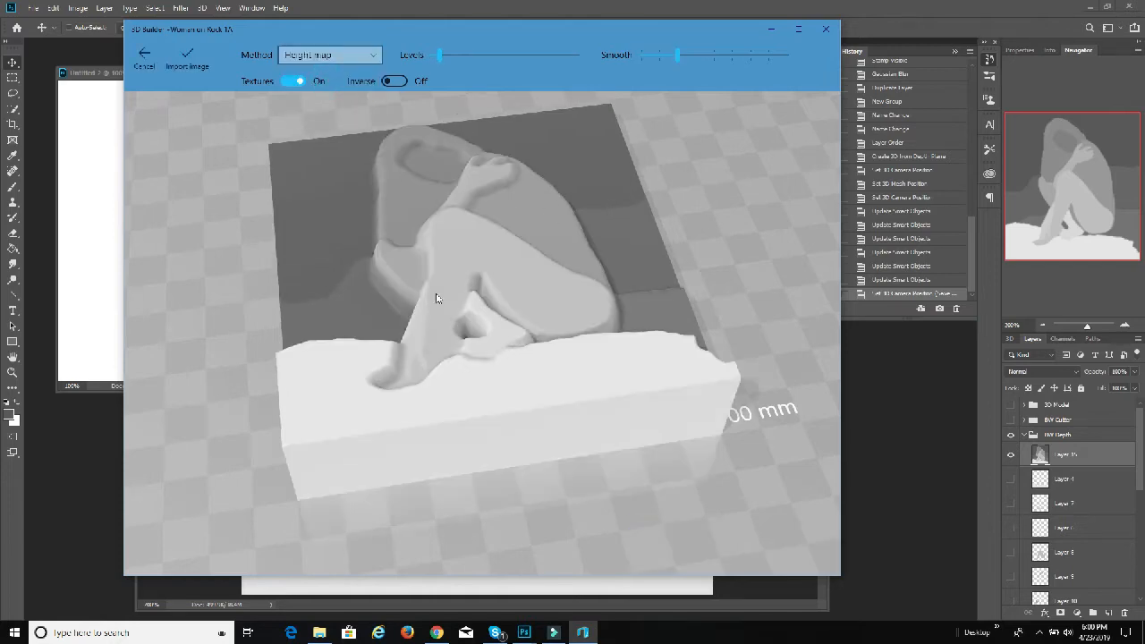
{"action": "left_click_drag", "start_coordinate": [436, 298], "coordinate": [489, 254]}
{"action": "left_click_drag", "start_coordinate": [443, 55], "coordinate": [502, 63]}
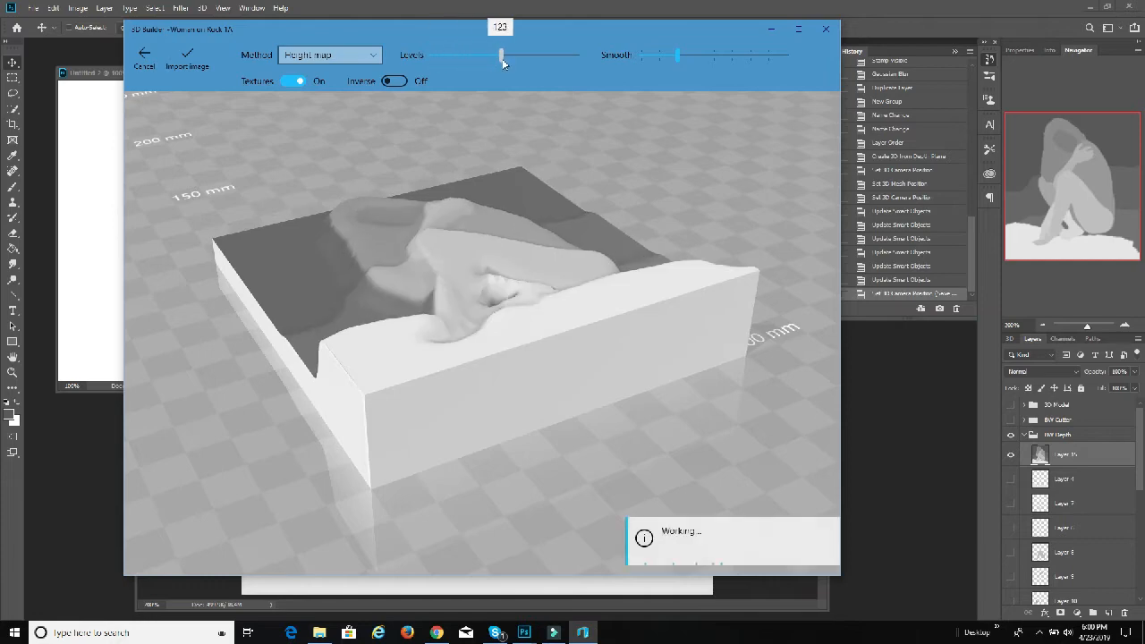
{"action": "left_click_drag", "start_coordinate": [573, 58], "coordinate": [579, 56]}
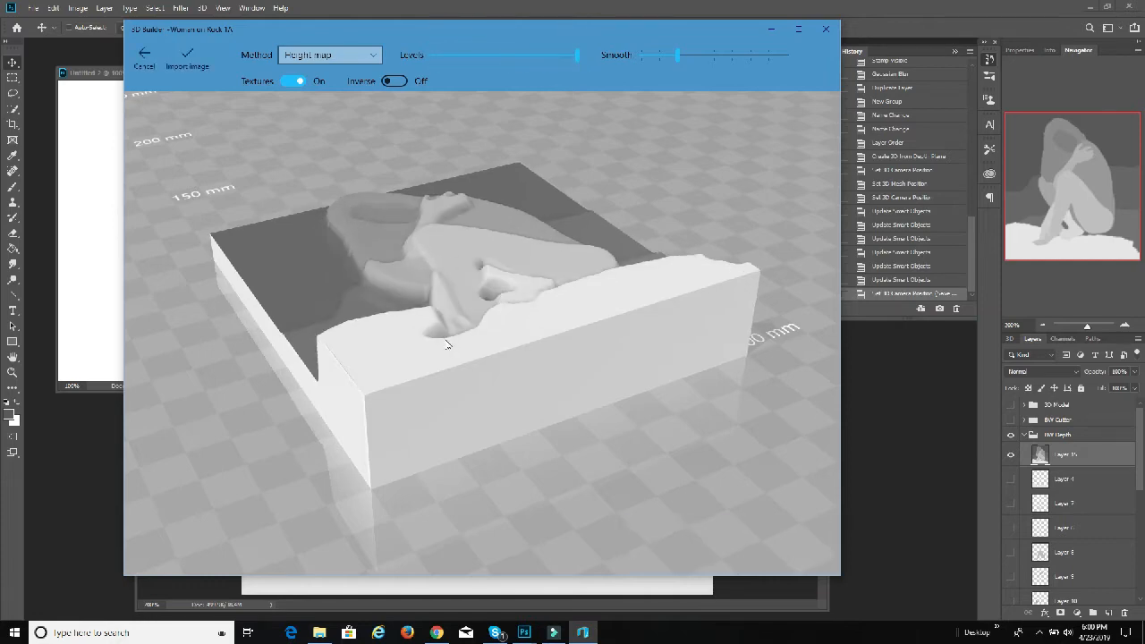
Step: Raise the height map's smoothing to the middle of its range and reduce the levels to 184
{"action": "left_click_drag", "start_coordinate": [461, 324], "coordinate": [632, 133]}
{"action": "left_click_drag", "start_coordinate": [680, 59], "coordinate": [508, 31]}
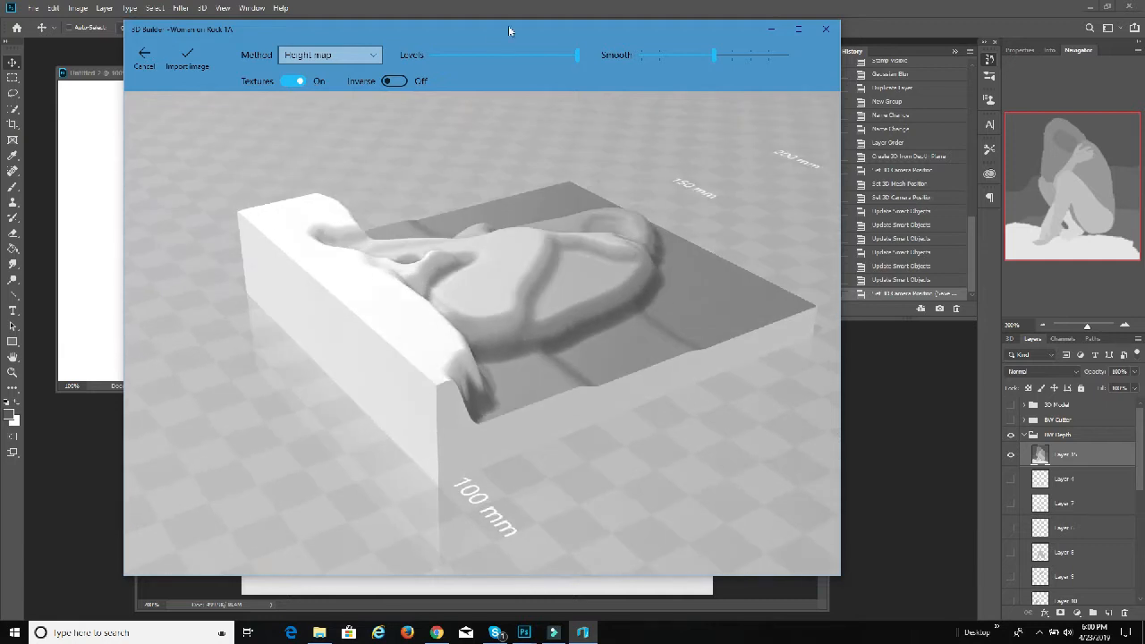
{"action": "left_click_drag", "start_coordinate": [579, 60], "coordinate": [536, 58]}
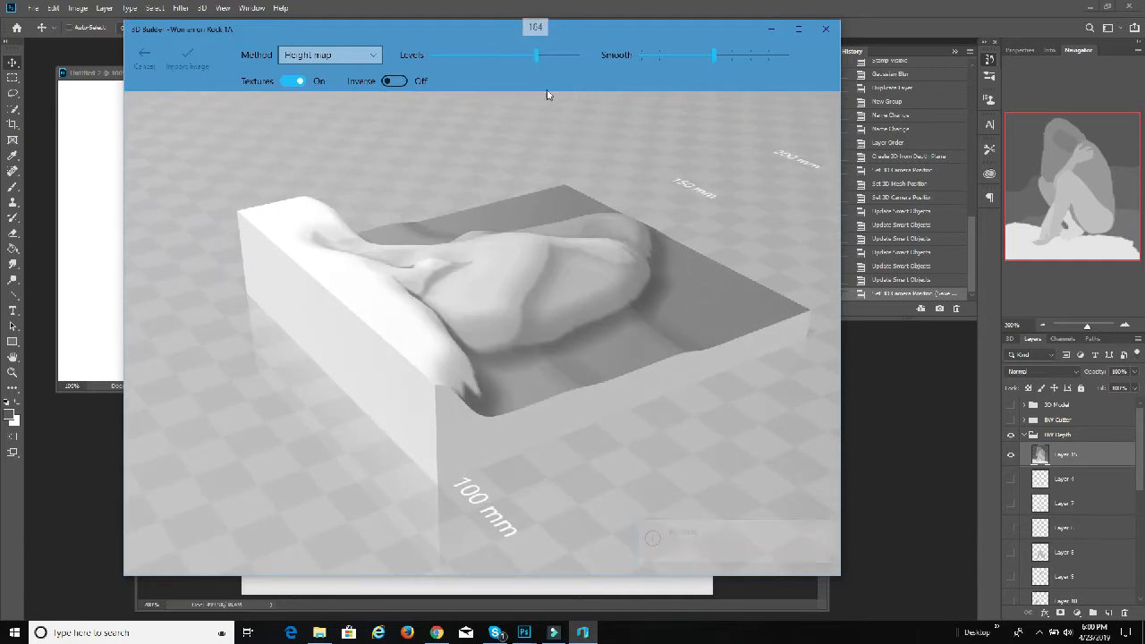
Step: Raise the height map's levels slightly and import the image as a 3D relief
{"action": "left_click_drag", "start_coordinate": [564, 291], "coordinate": [488, 254]}
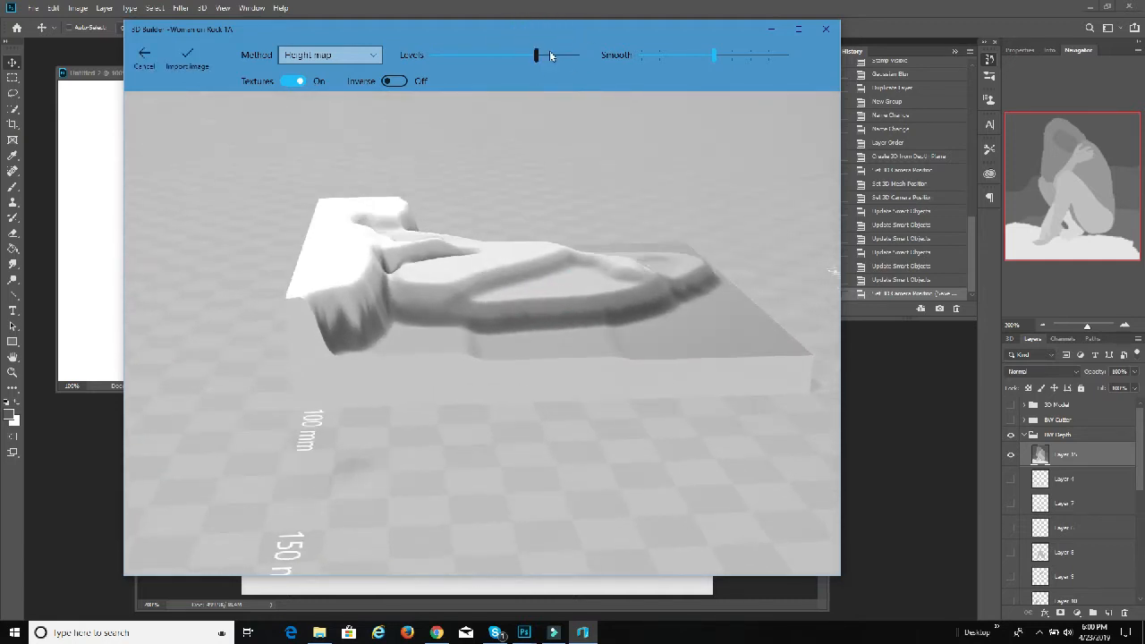
{"action": "left_click_drag", "start_coordinate": [550, 56], "coordinate": [546, 55]}
{"action": "left_click_drag", "start_coordinate": [510, 223], "coordinate": [340, 319]}
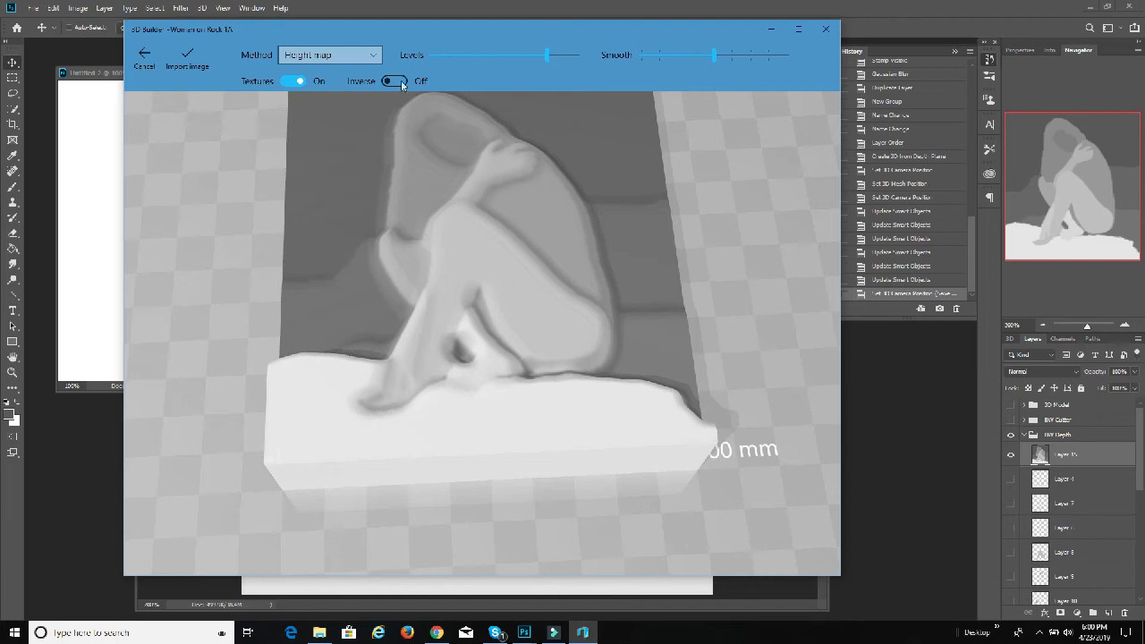
{"action": "left_click", "coordinate": [188, 57]}
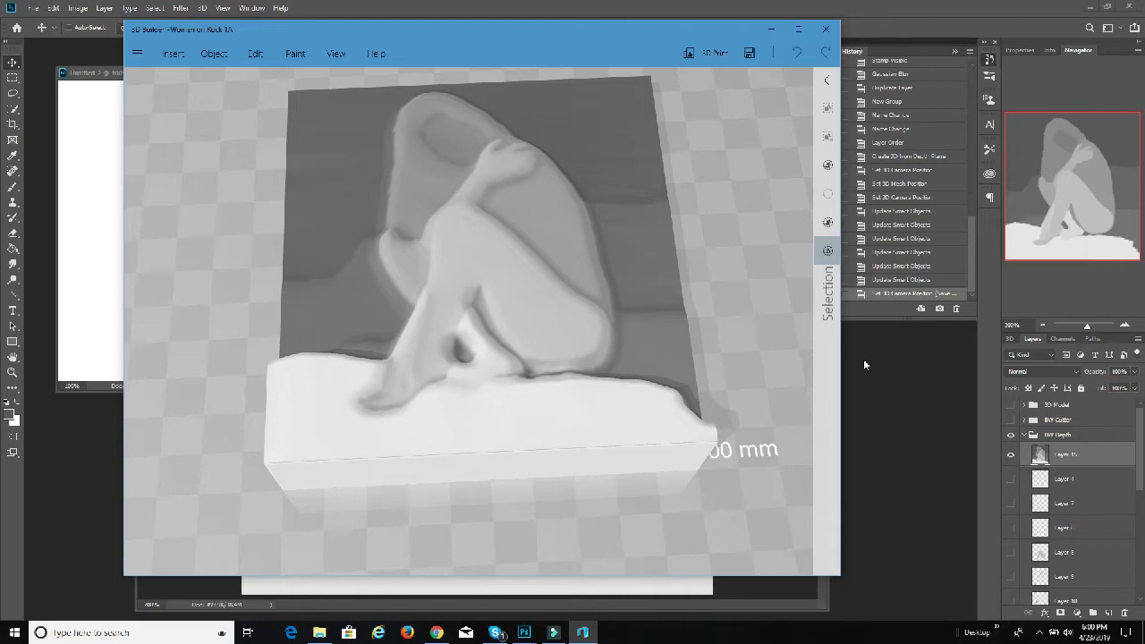
Step: Switch to Photoshop, hide and collapse the BW Depth group, and show the original photo in Layer 0
{"action": "left_click", "coordinate": [1073, 454]}
{"action": "scroll", "coordinate": [1078, 474], "scroll_direction": "down", "scroll_amount": 5}
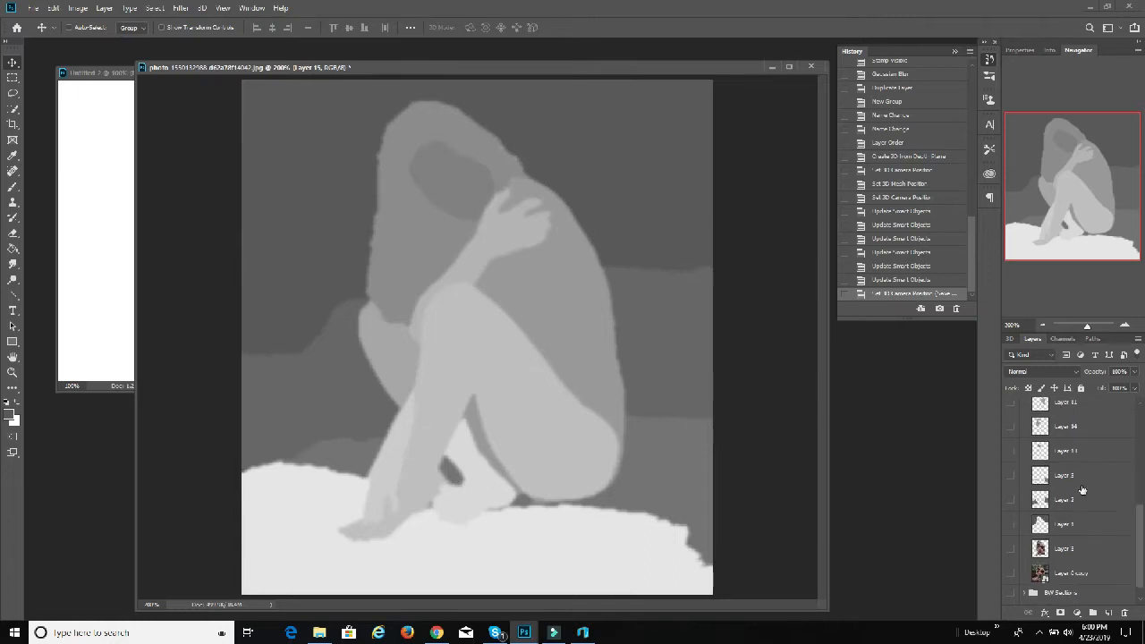
{"action": "scroll", "coordinate": [1082, 490], "scroll_direction": "up", "scroll_amount": 6}
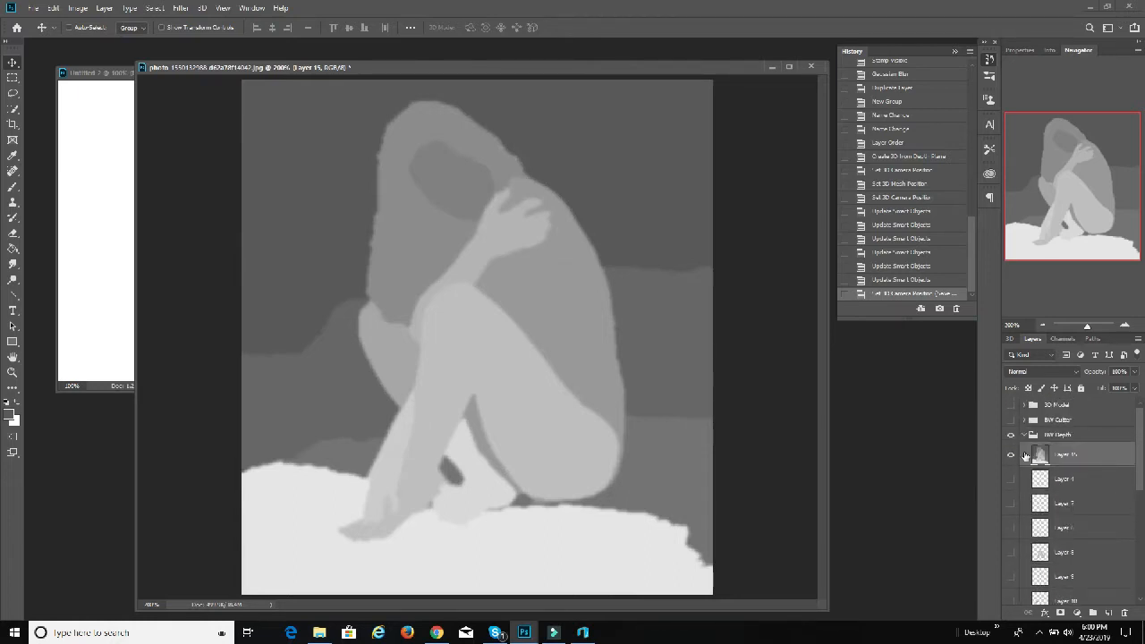
{"action": "left_click", "coordinate": [1013, 436]}
{"action": "left_click", "coordinate": [1024, 434]}
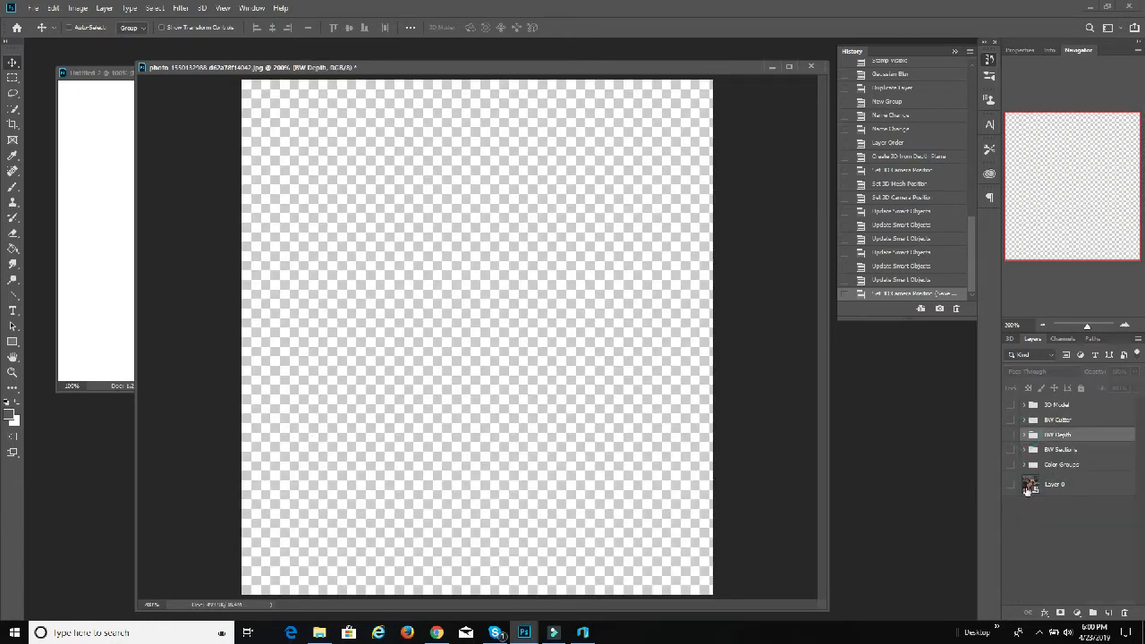
{"action": "left_click", "coordinate": [1010, 483]}
Step: Start saving the colour photo as a JPEG in the 3dEtch folder
{"action": "left_click", "coordinate": [33, 8]}
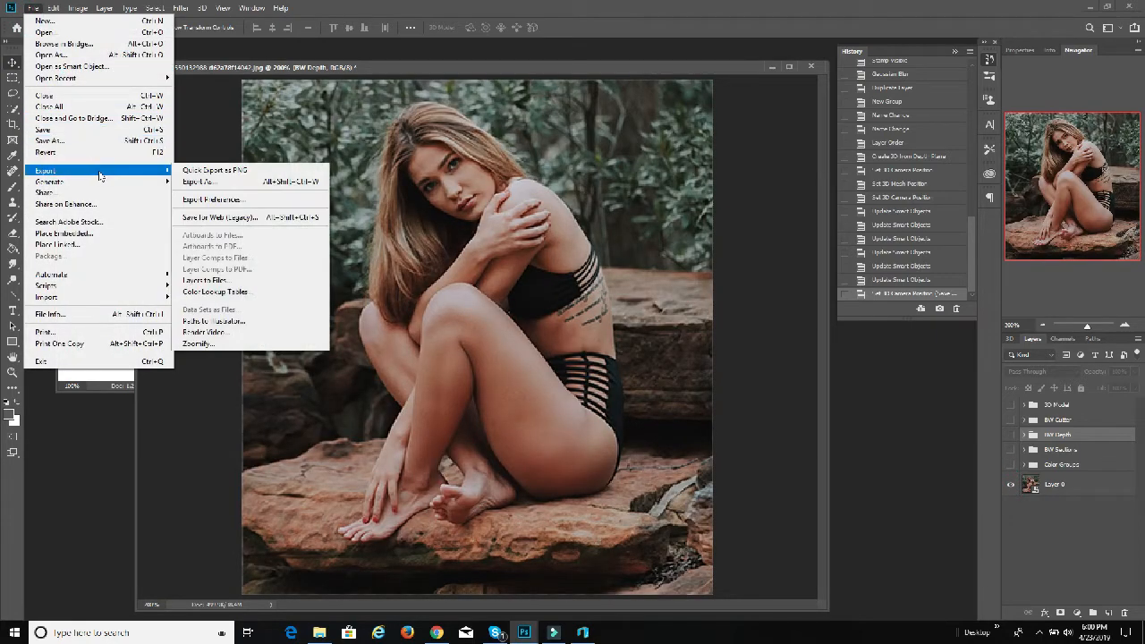
{"action": "left_click", "coordinate": [89, 141]}
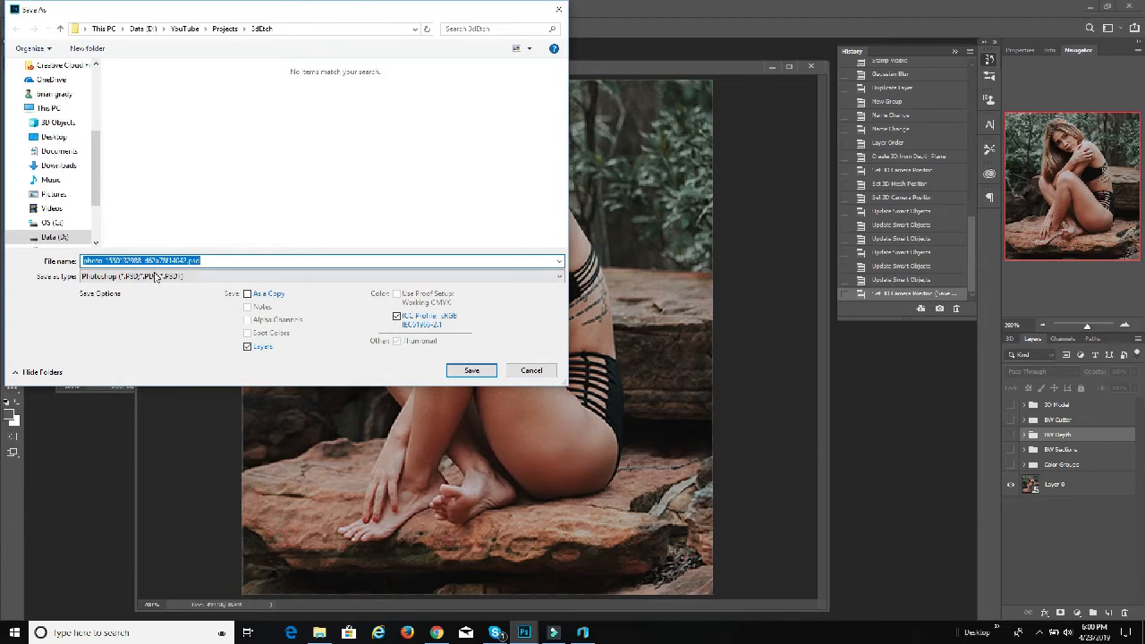
{"action": "left_click", "coordinate": [154, 277]}
{"action": "left_click", "coordinate": [154, 360]}
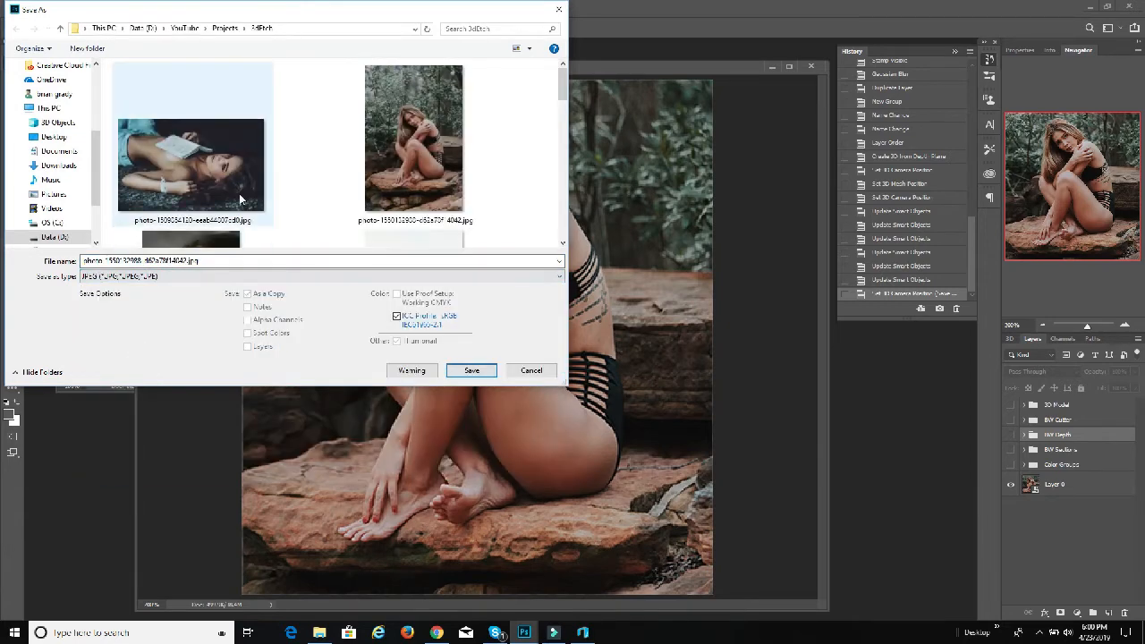
{"action": "scroll", "coordinate": [432, 193], "scroll_direction": "down", "scroll_amount": 2}
{"action": "scroll", "coordinate": [423, 199], "scroll_direction": "down", "scroll_amount": 2}
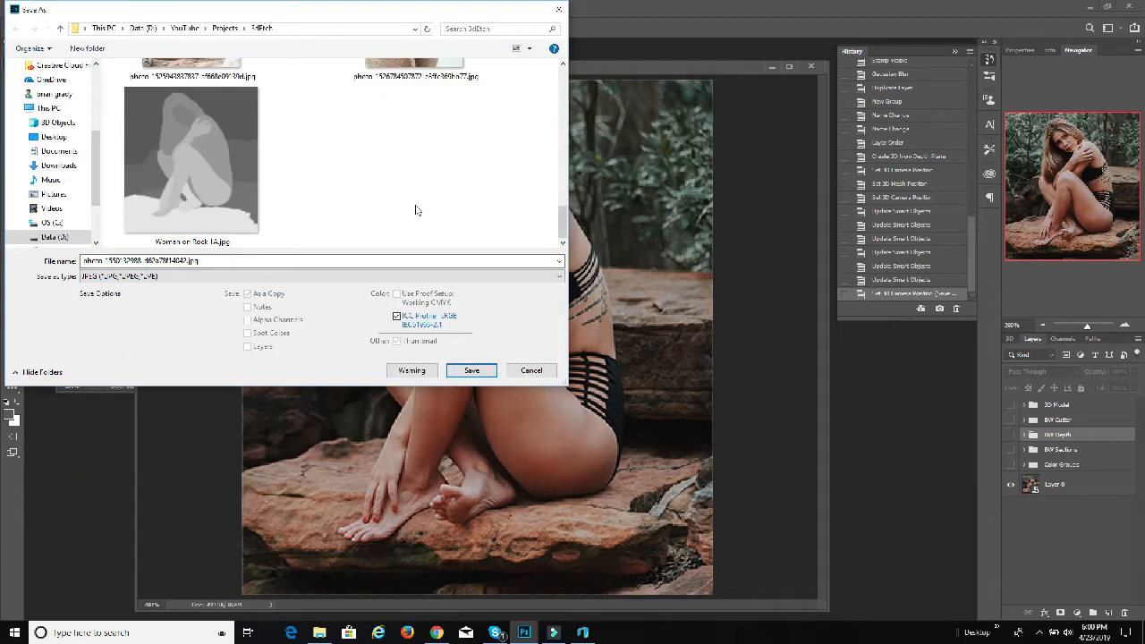
Step: Change the ending of the file name Woman on Rock 1A and save the JPEG at Maximum quality 12, Baseline Optimized
{"action": "left_click", "coordinate": [190, 161]}
{"action": "left_click", "coordinate": [117, 262]}
{"action": "left_click", "coordinate": [143, 260]}
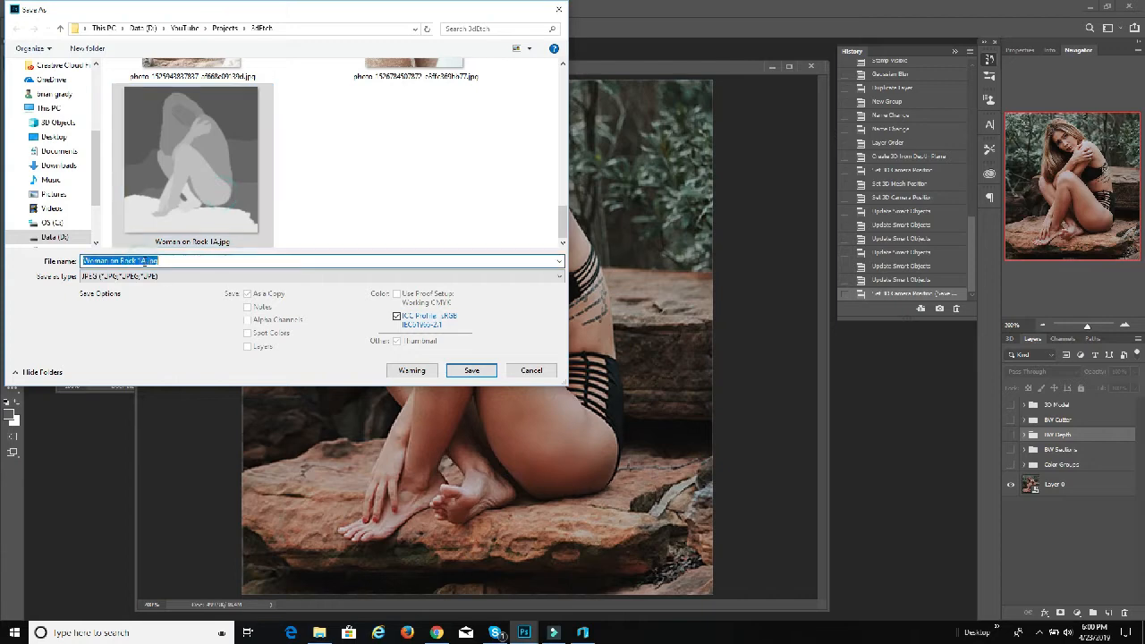
{"action": "left_click", "coordinate": [145, 261]}
{"action": "key", "text": "BackSpace"}
{"action": "key", "text": "BackSpace"}
{"action": "key", "text": "BackSpace"}
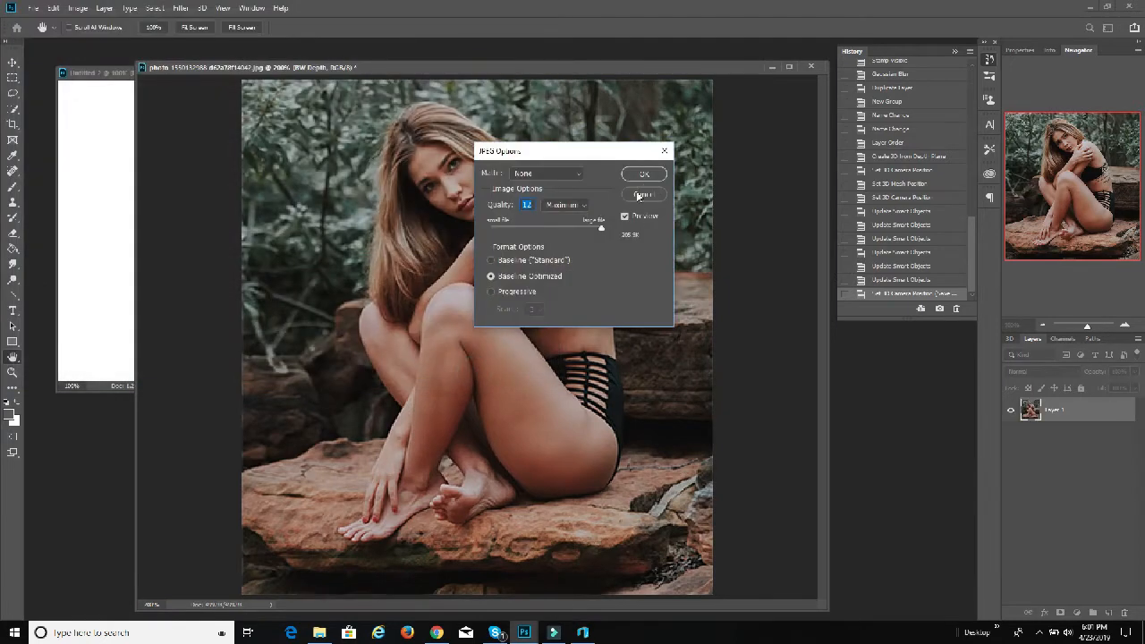
{"action": "left_click", "coordinate": [644, 177]}
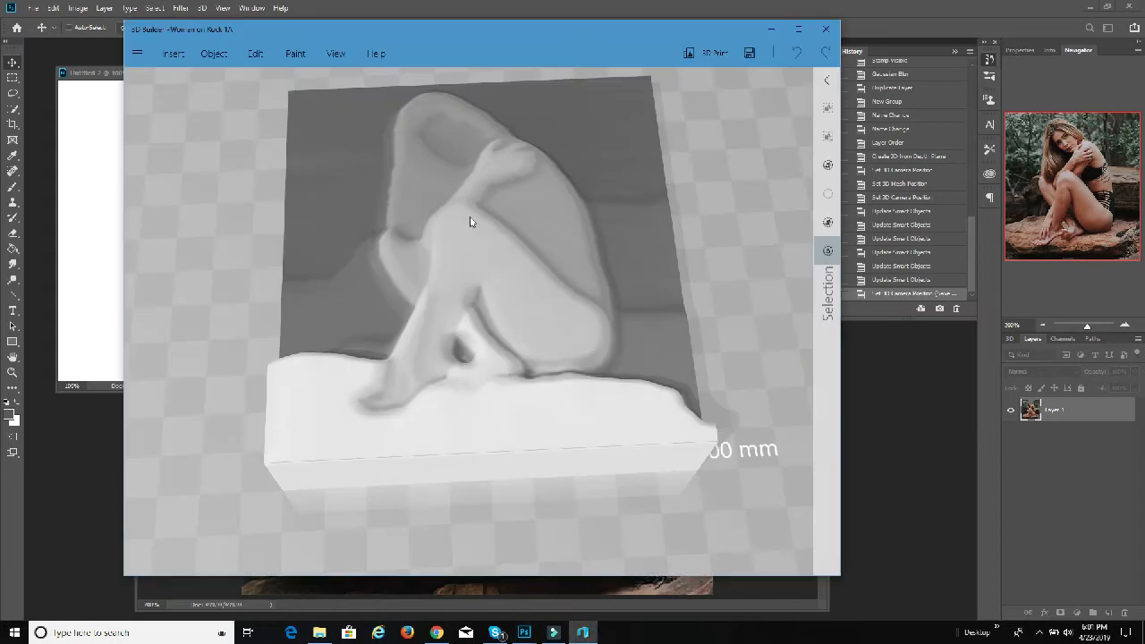
Step: Switch to 3D Builder and look through the paint, object, edit and view tools for a way to texture the relief
{"action": "left_click", "coordinate": [298, 53]}
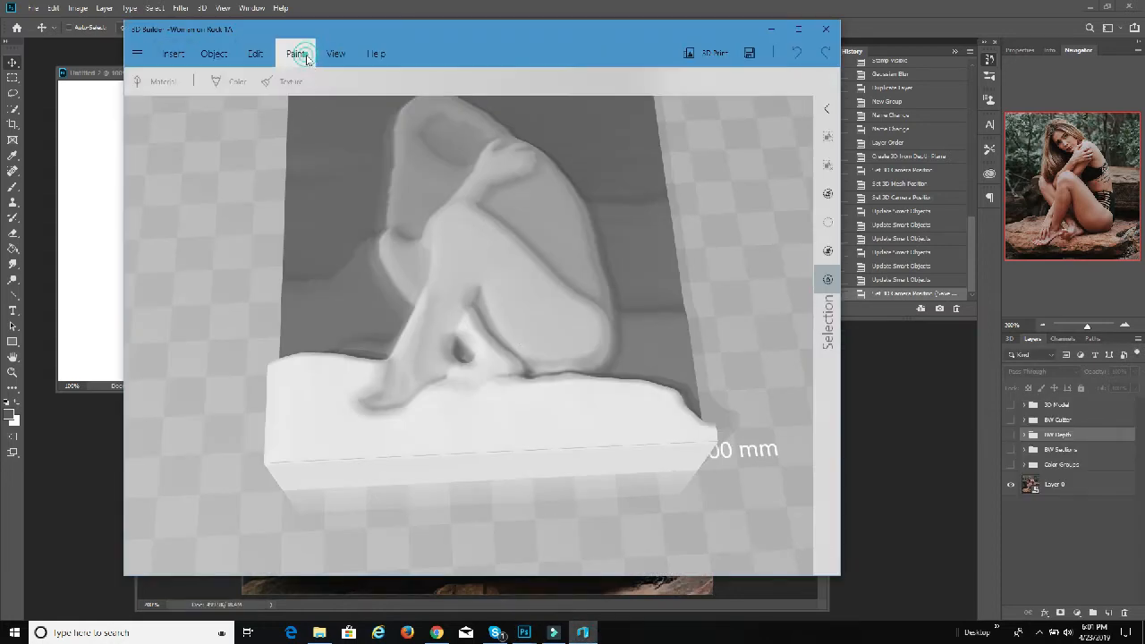
{"action": "left_click", "coordinate": [293, 58]}
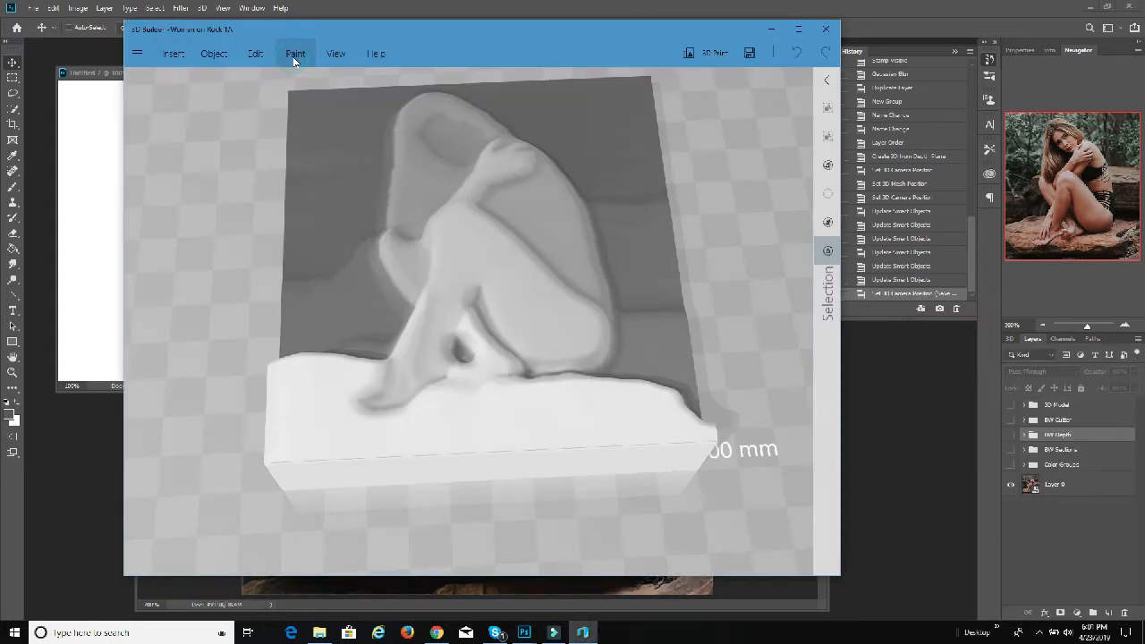
{"action": "left_click", "coordinate": [293, 57]}
{"action": "left_click", "coordinate": [288, 78]}
{"action": "left_click", "coordinate": [289, 59]}
{"action": "left_click_drag", "start_coordinate": [715, 270], "coordinate": [685, 229]}
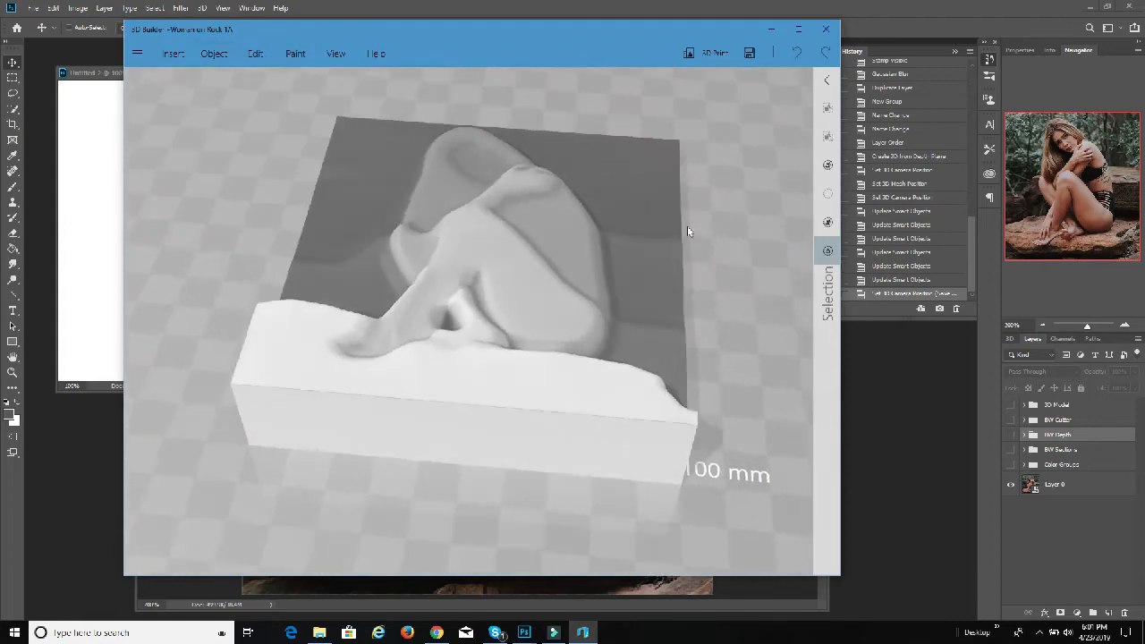
{"action": "left_click", "coordinate": [221, 58]}
{"action": "left_click", "coordinate": [264, 55]}
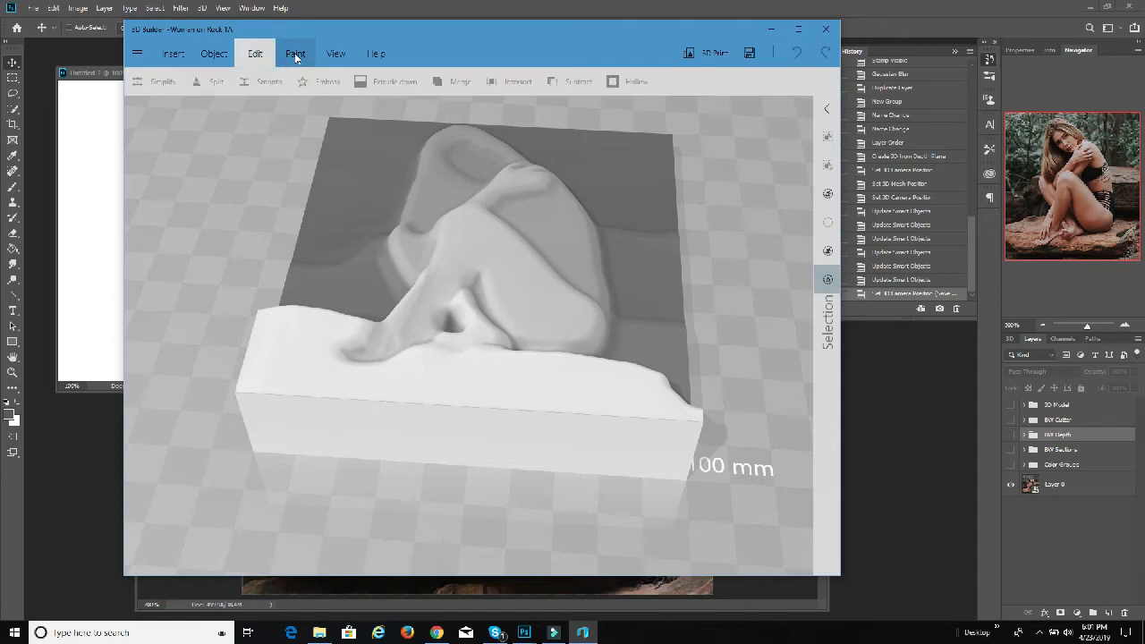
{"action": "left_click", "coordinate": [296, 56]}
{"action": "left_click", "coordinate": [333, 54]}
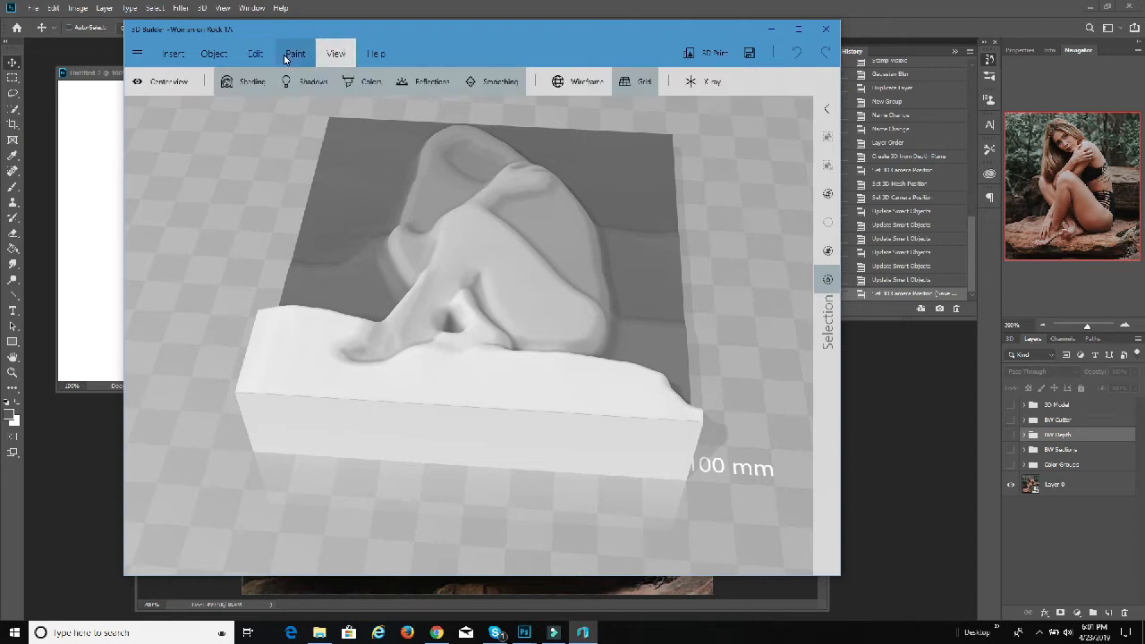
Step: Start a new scene and add the recent greyscale depth image of the woman on the rock
{"action": "left_click", "coordinate": [143, 56]}
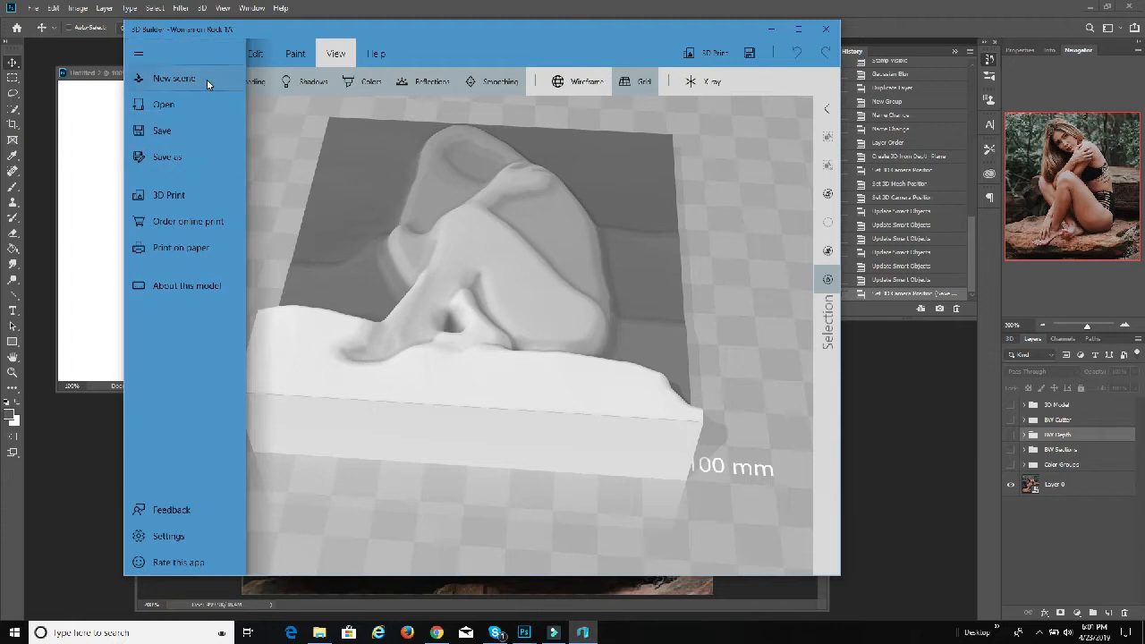
{"action": "left_click", "coordinate": [207, 80]}
{"action": "left_click", "coordinate": [385, 96]}
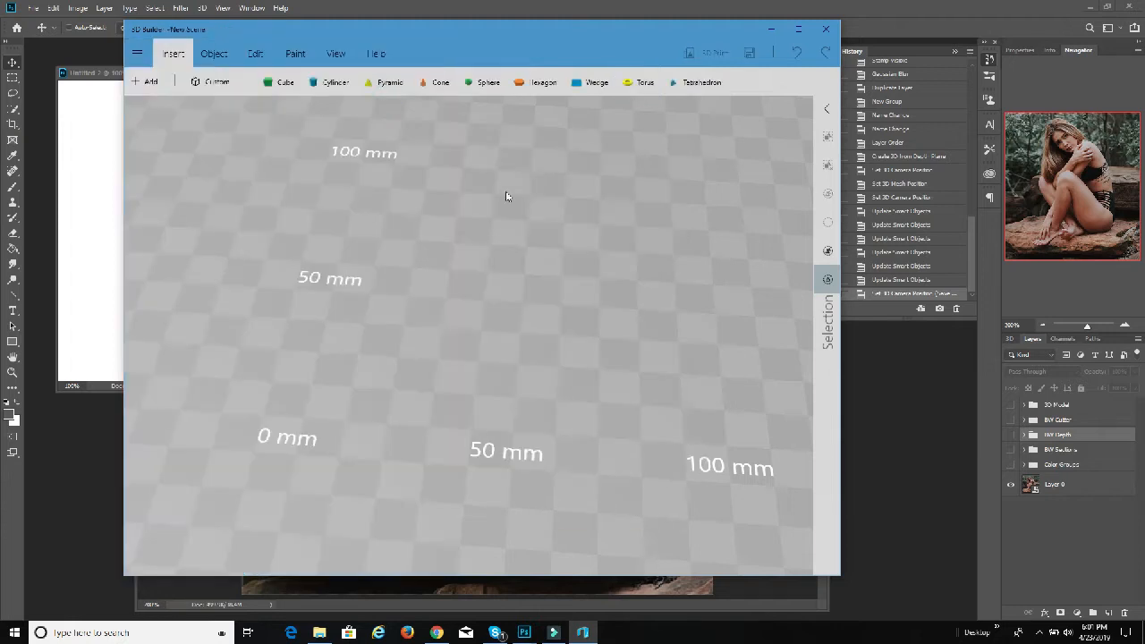
{"action": "left_click", "coordinate": [161, 81]}
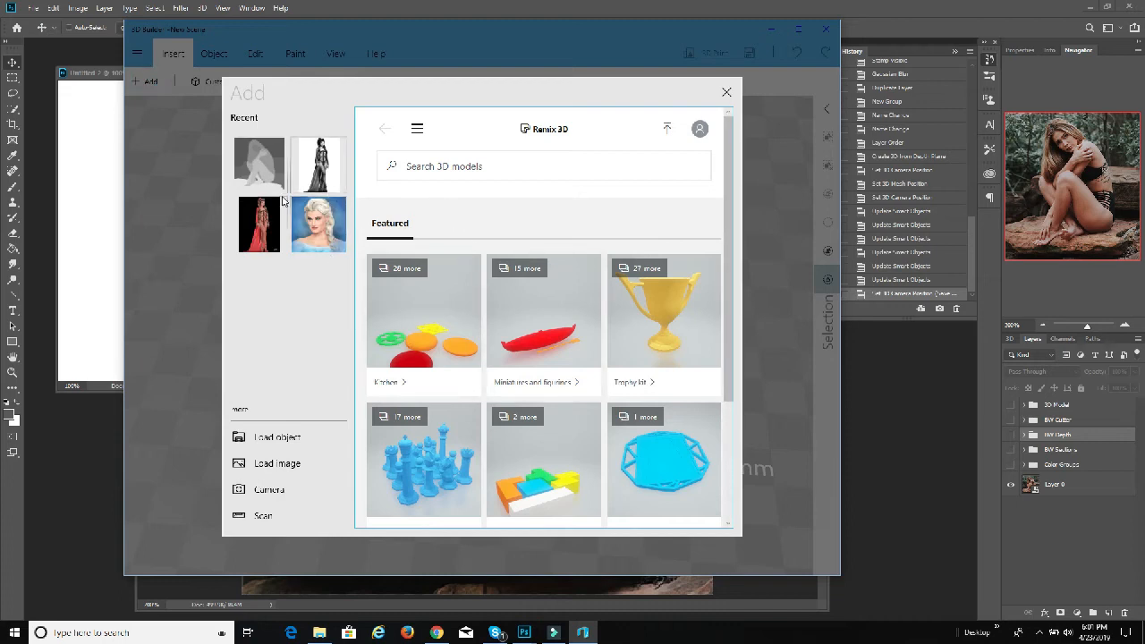
{"action": "left_click", "coordinate": [259, 164]}
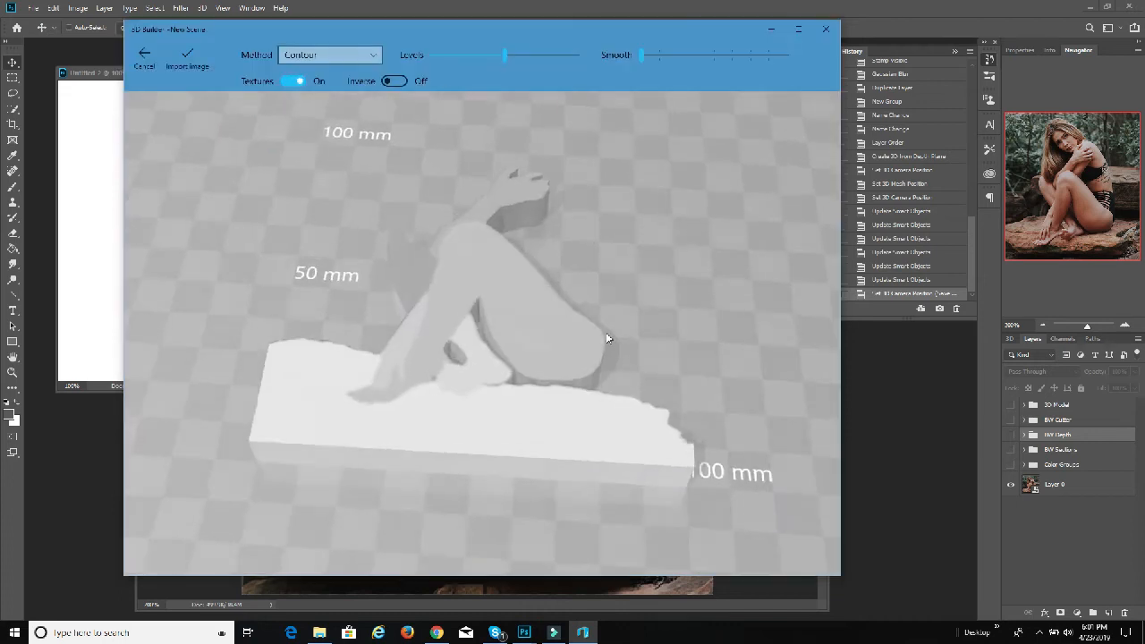
Step: Set the image conversion method to Height map with textures left on
{"action": "left_click", "coordinate": [295, 81]}
{"action": "left_click", "coordinate": [295, 81]}
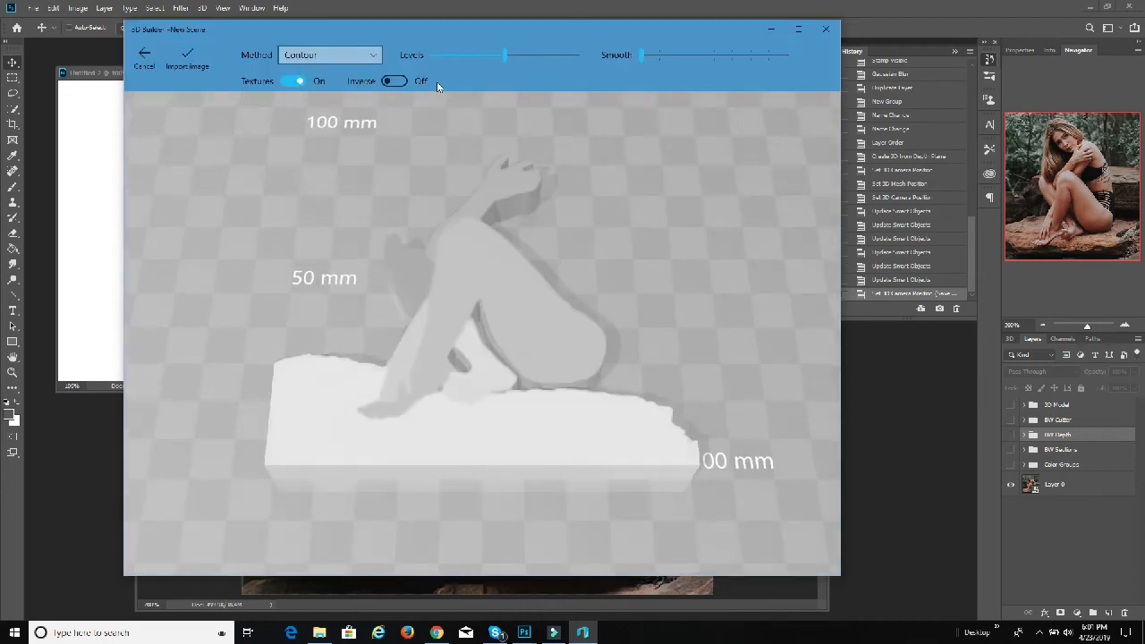
{"action": "left_click", "coordinate": [333, 55]}
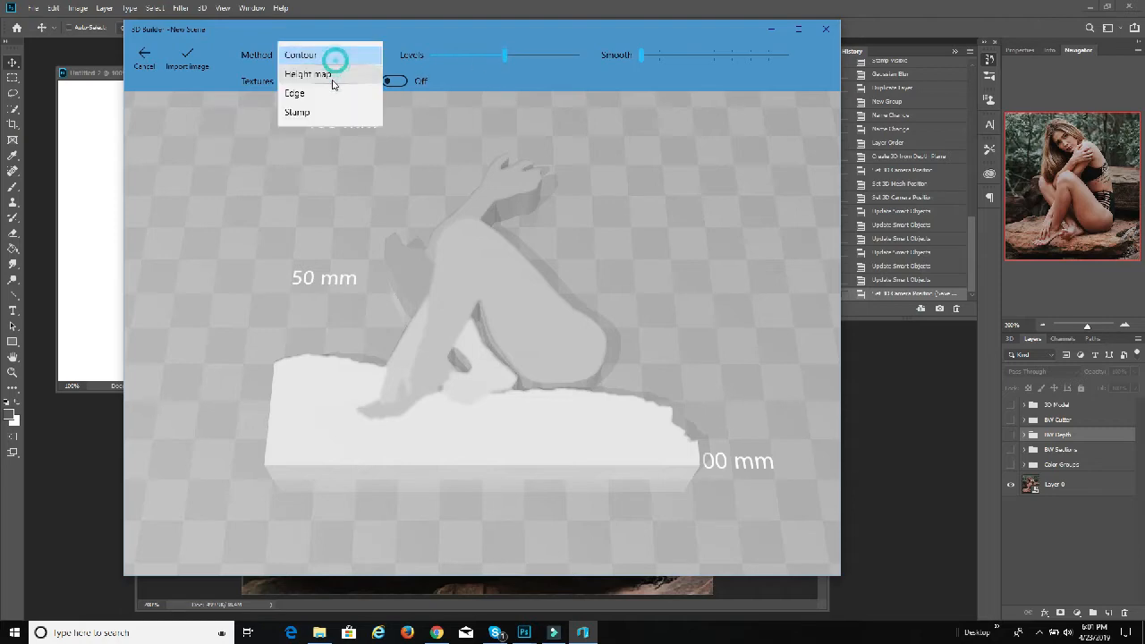
{"action": "left_click", "coordinate": [327, 74]}
{"action": "left_click_drag", "start_coordinate": [536, 166], "coordinate": [461, 120]}
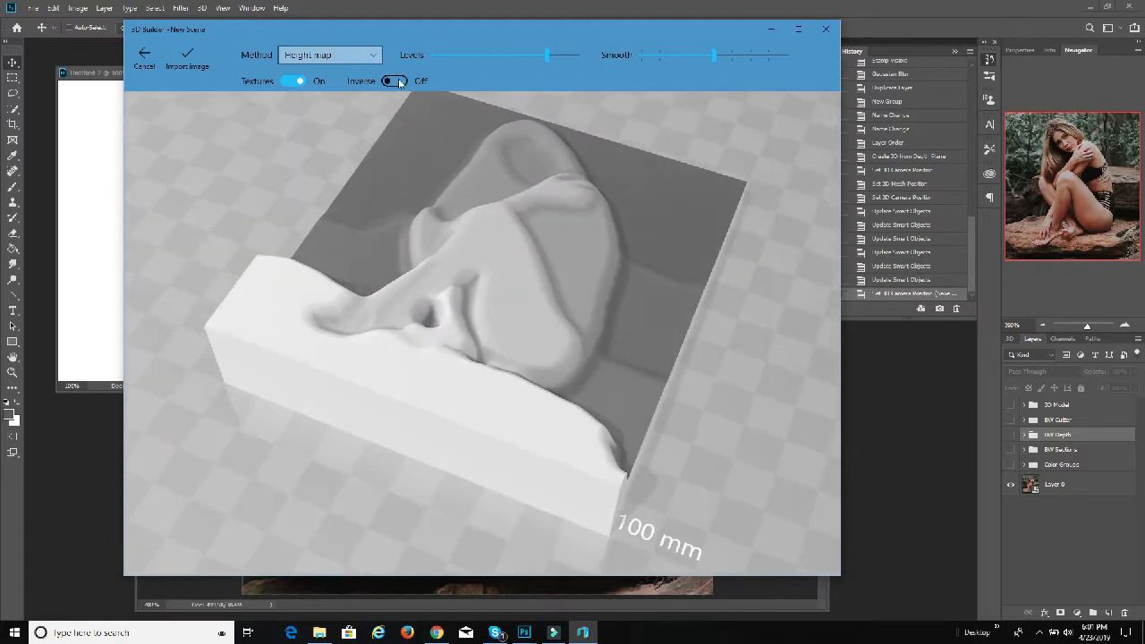
Step: Lower the height map's levels to just above the middle of the range and import the image as a relief
{"action": "left_click_drag", "start_coordinate": [547, 56], "coordinate": [508, 58]}
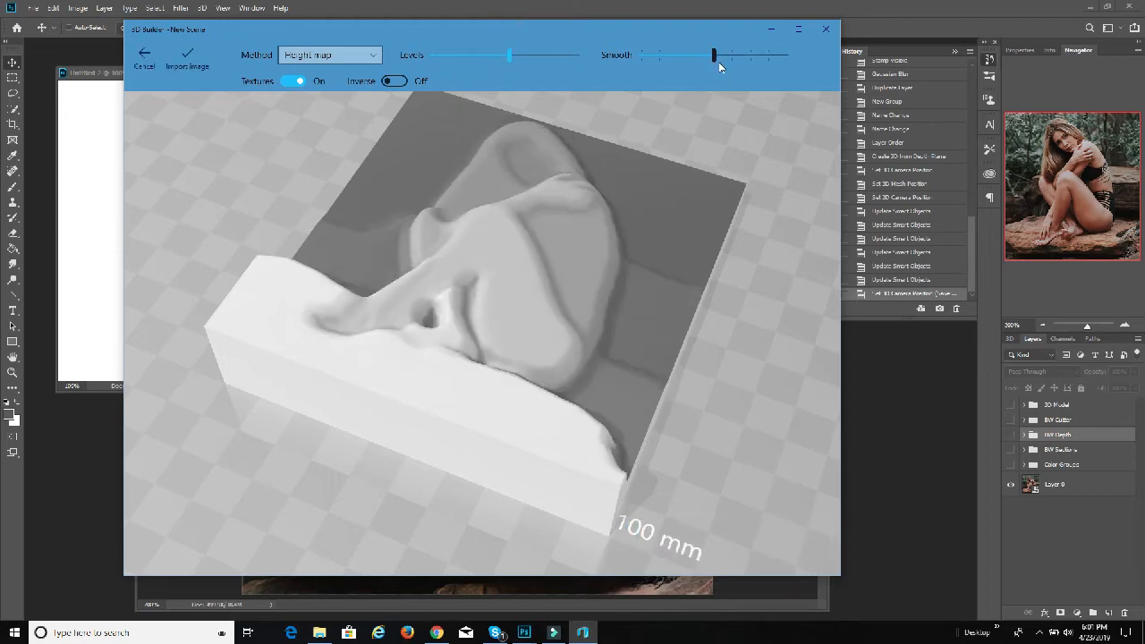
{"action": "left_click_drag", "start_coordinate": [536, 117], "coordinate": [690, 322]}
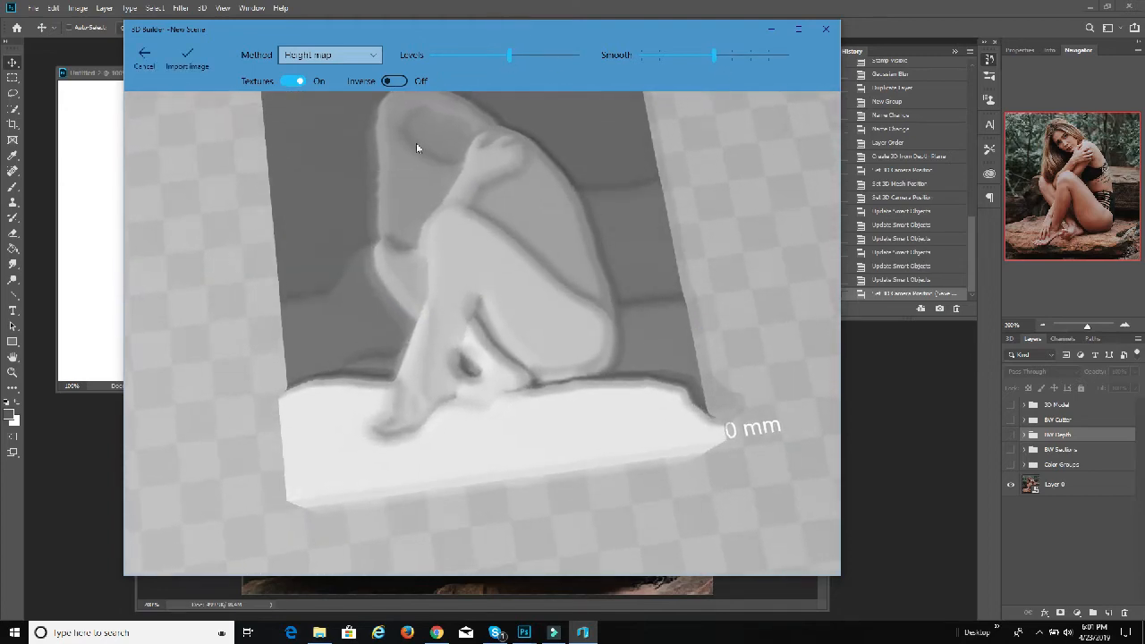
{"action": "left_click", "coordinate": [176, 65]}
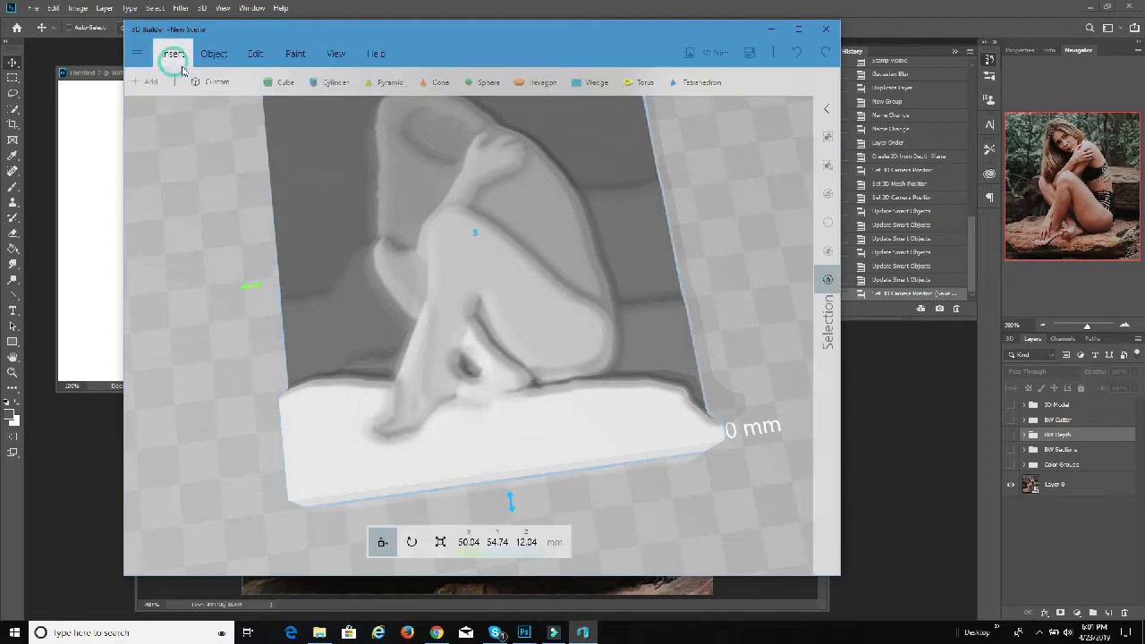
Step: Open texture painting for the relief and raise the brush coverage to the maximum
{"action": "left_click", "coordinate": [301, 57]}
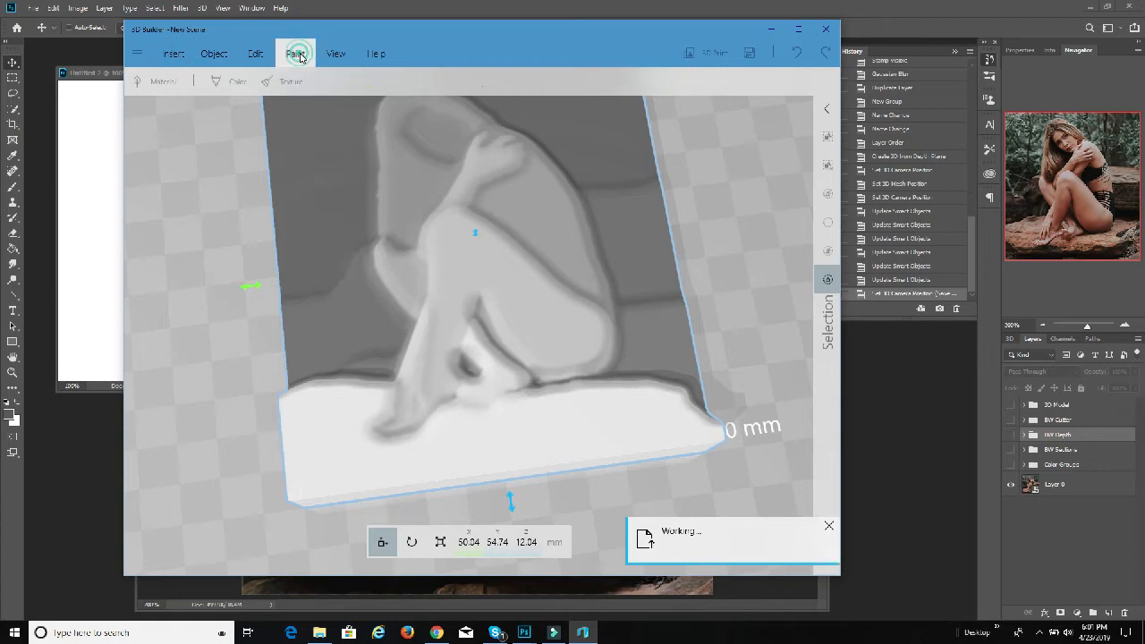
{"action": "left_click", "coordinate": [291, 81]}
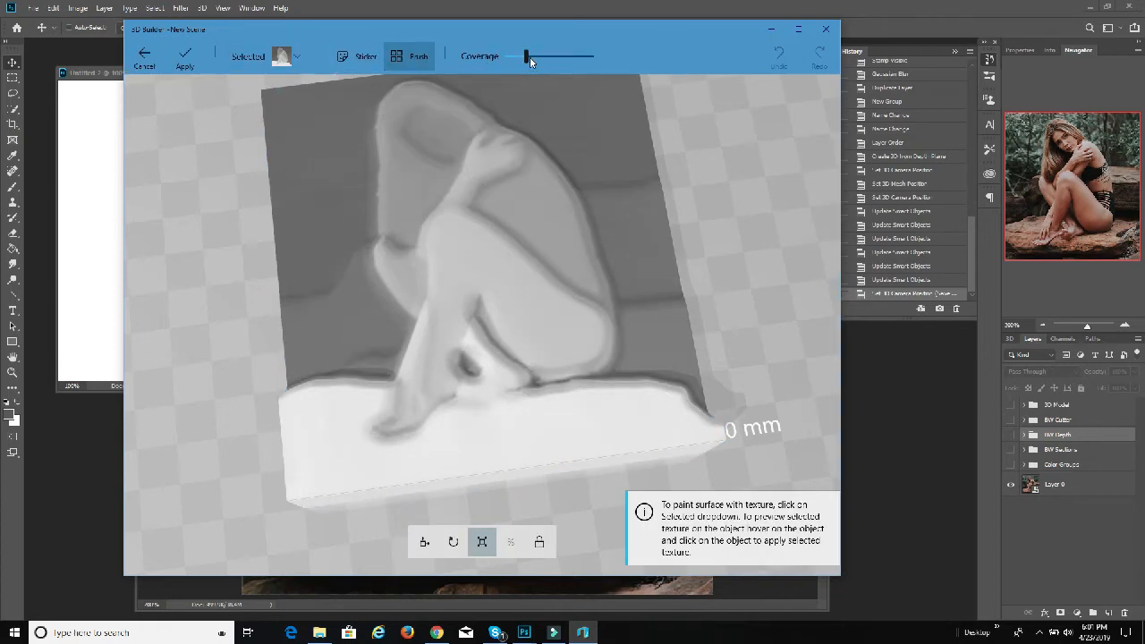
{"action": "left_click_drag", "start_coordinate": [745, 250], "coordinate": [721, 262]}
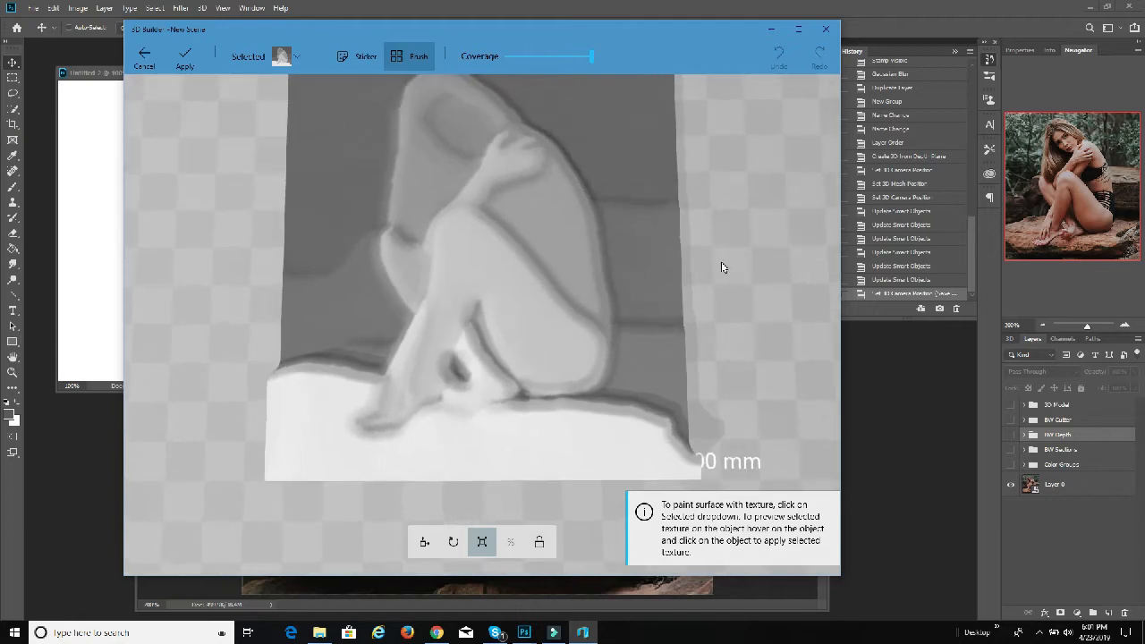
Step: Load the colour photo of the woman on the rock from the 3dEtch folder as the texture
{"action": "left_click", "coordinate": [304, 56]}
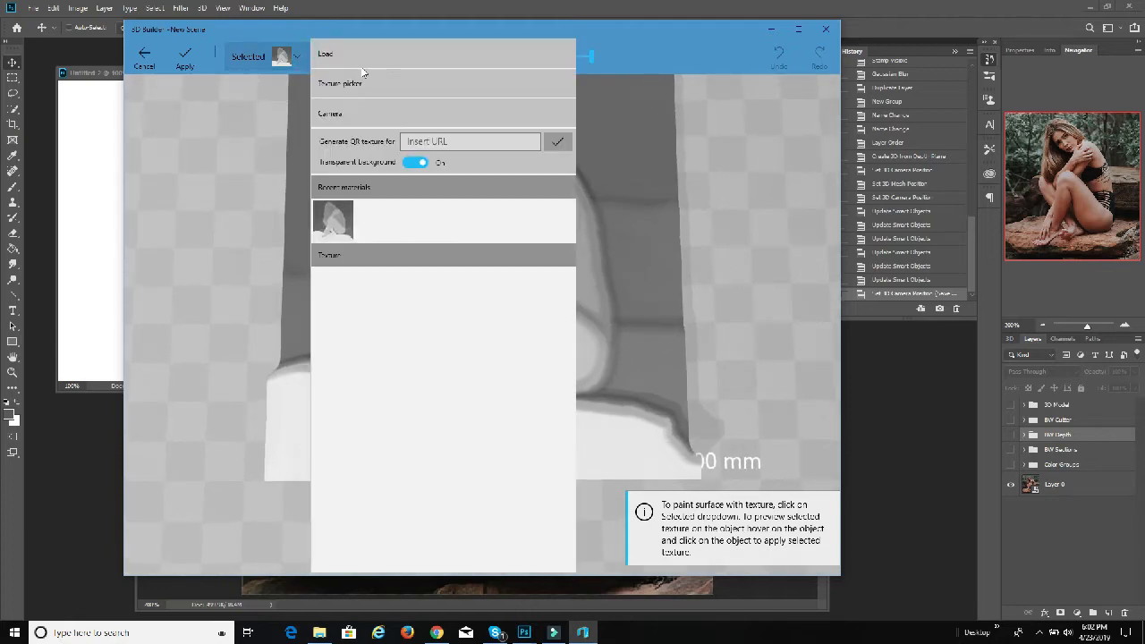
{"action": "left_click", "coordinate": [371, 60]}
{"action": "scroll", "coordinate": [465, 215], "scroll_direction": "down", "scroll_amount": 2}
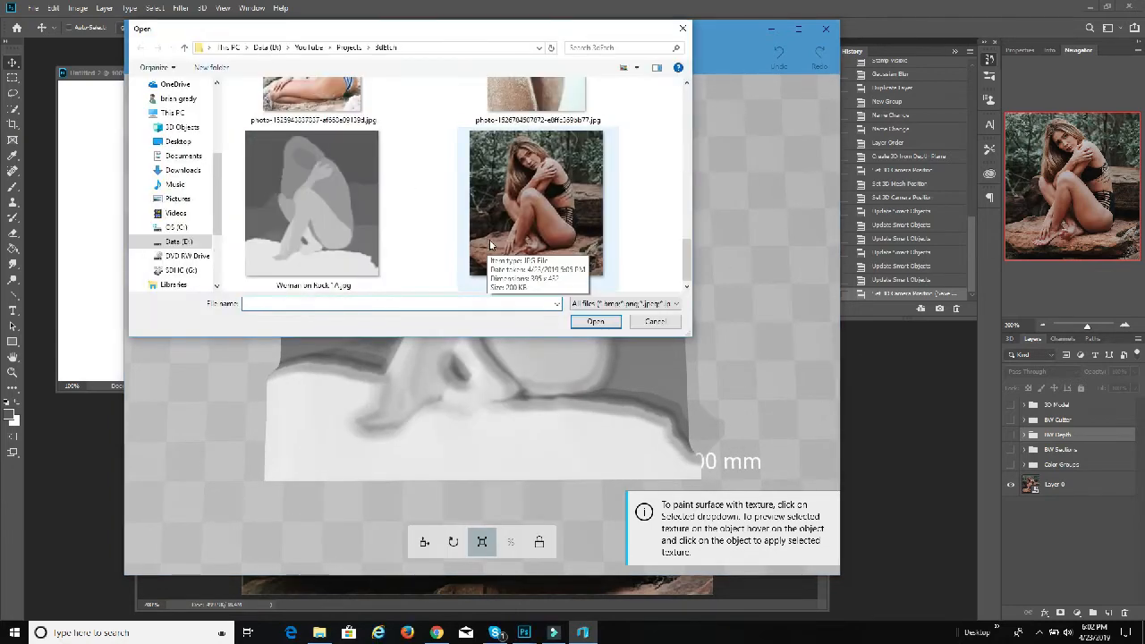
{"action": "left_click", "coordinate": [513, 223]}
{"action": "left_click", "coordinate": [594, 322]}
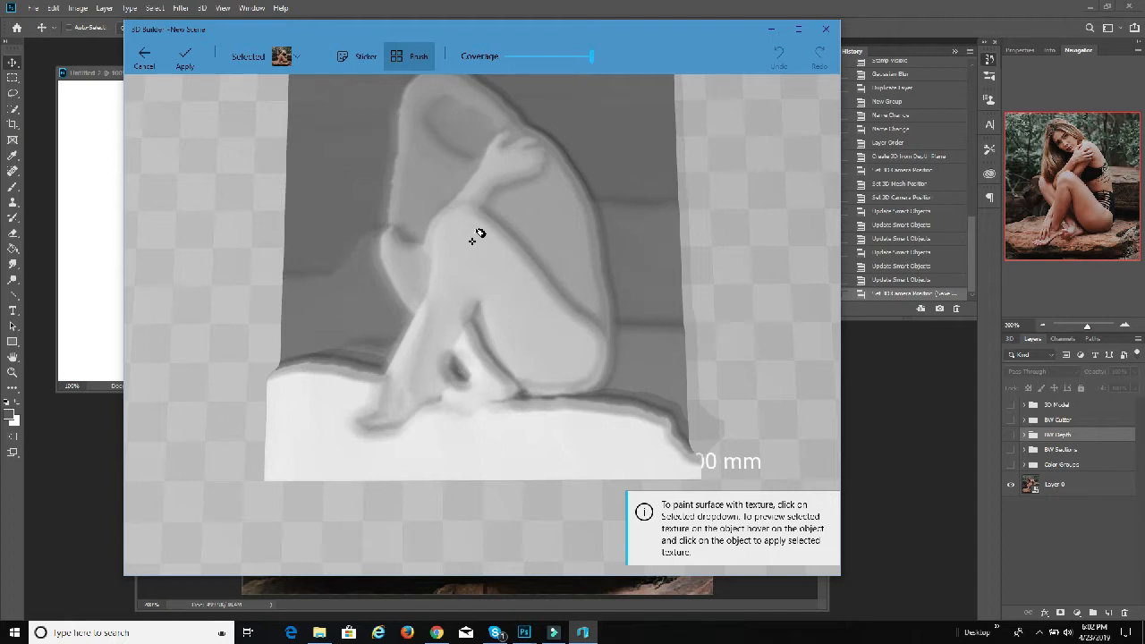
Step: Try painting the photo texture onto the relief, comparing sticker and brush modes and changing the viewing angle before applying it
{"action": "left_click", "coordinate": [472, 240]}
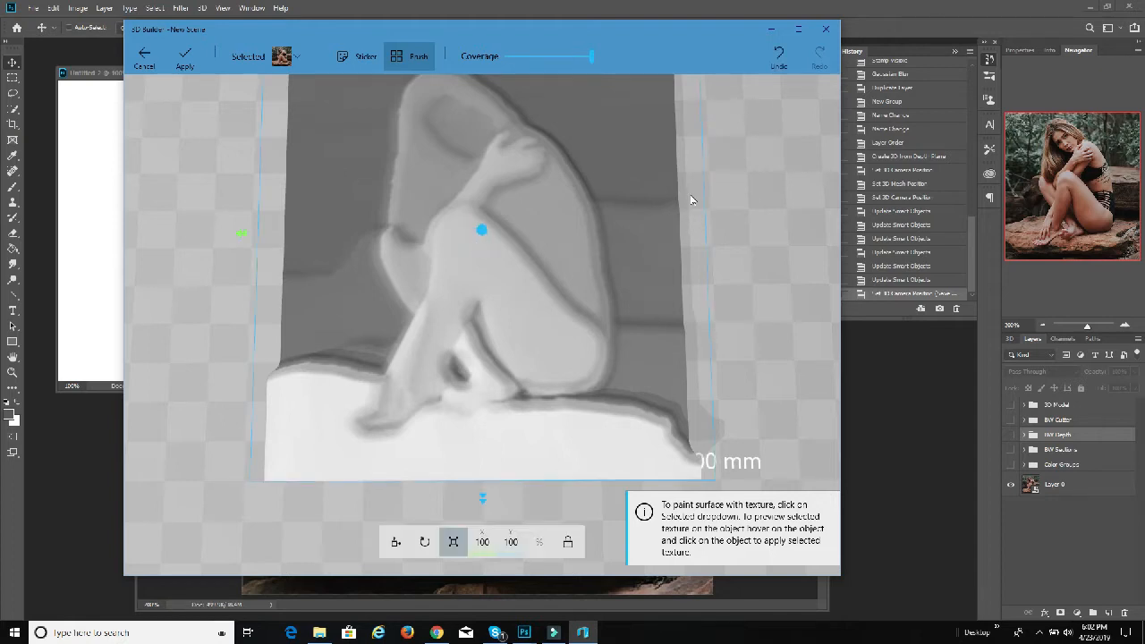
{"action": "left_click", "coordinate": [354, 57]}
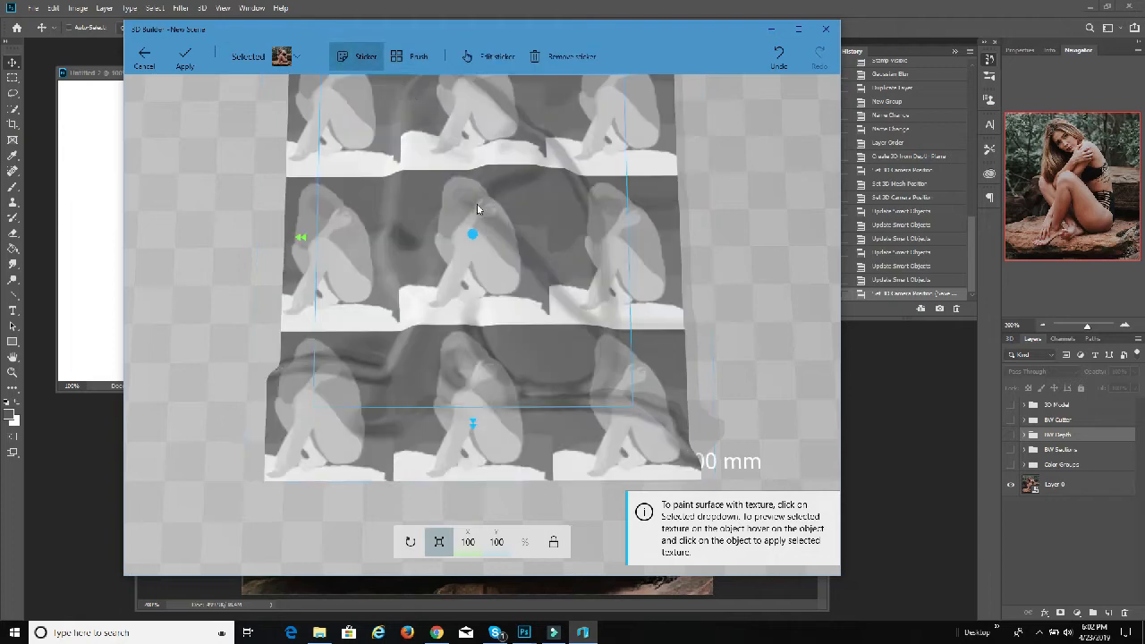
{"action": "left_click", "coordinate": [410, 56]}
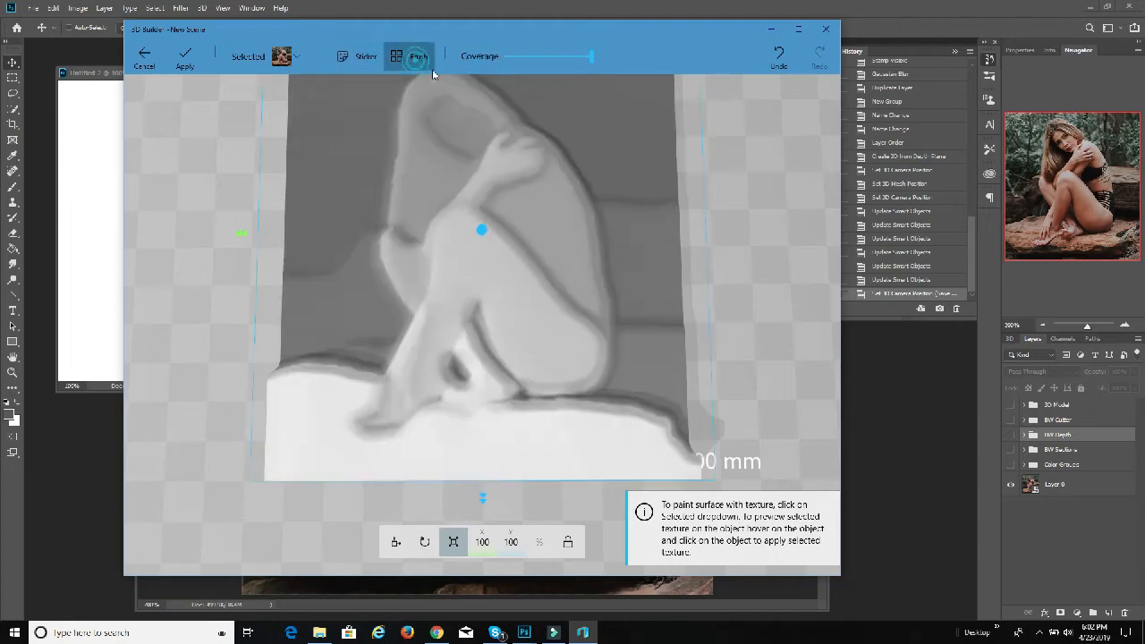
{"action": "left_click_drag", "start_coordinate": [723, 250], "coordinate": [731, 193]}
{"action": "left_click", "coordinate": [474, 222]}
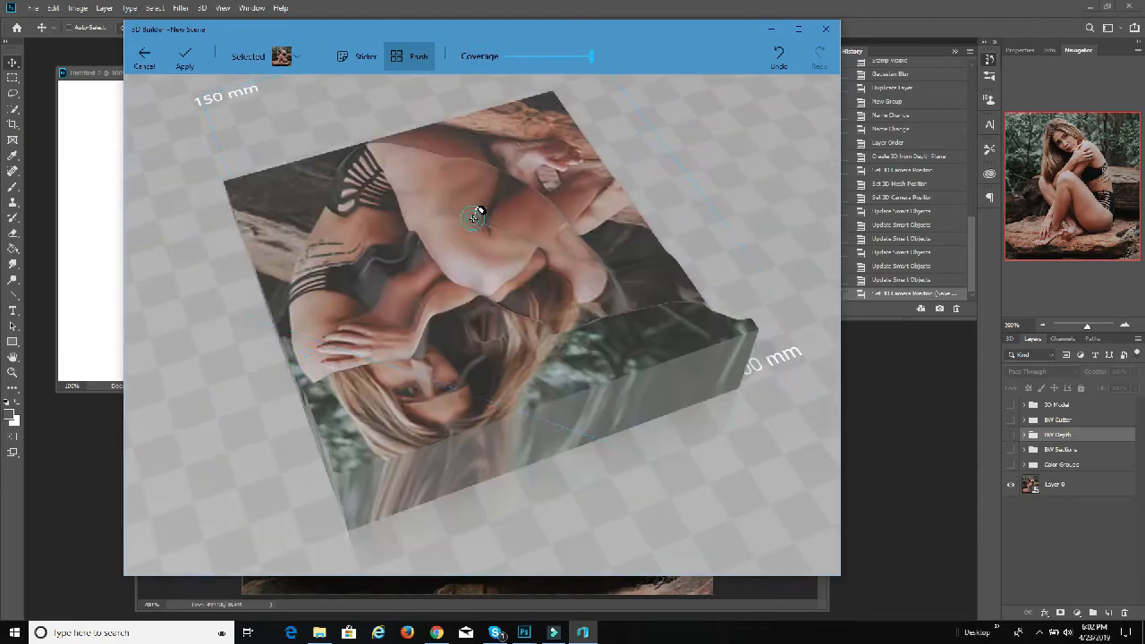
{"action": "left_click_drag", "start_coordinate": [540, 212], "coordinate": [607, 205]}
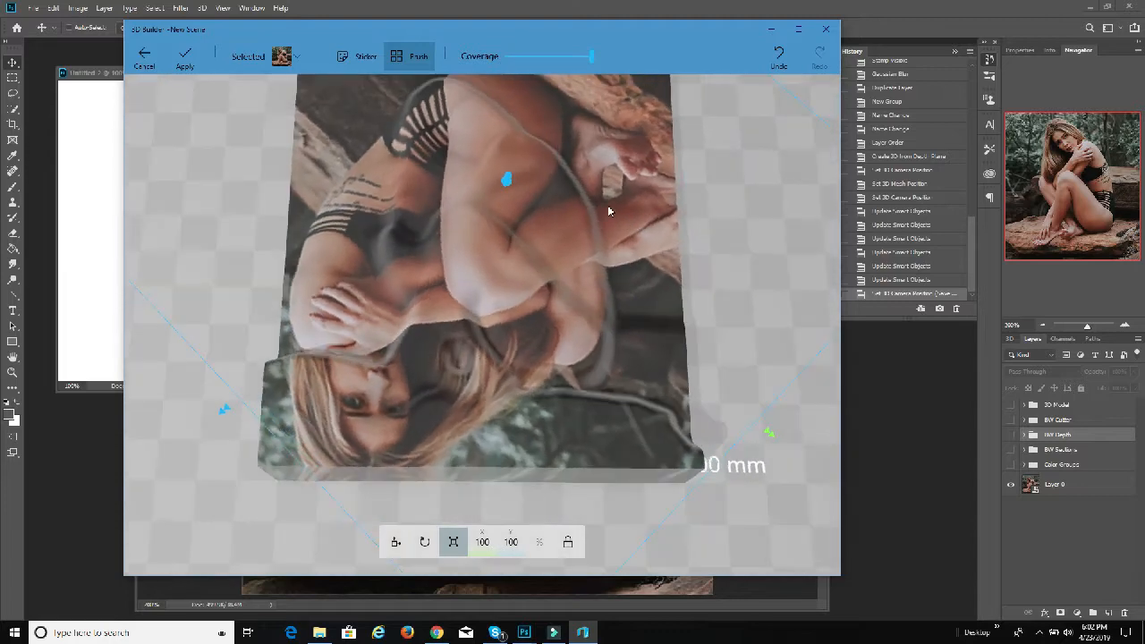
Step: Paint the photo texture upright over the whole relief so it lines up with the figure, and apply the texture
{"action": "left_click", "coordinate": [457, 175]}
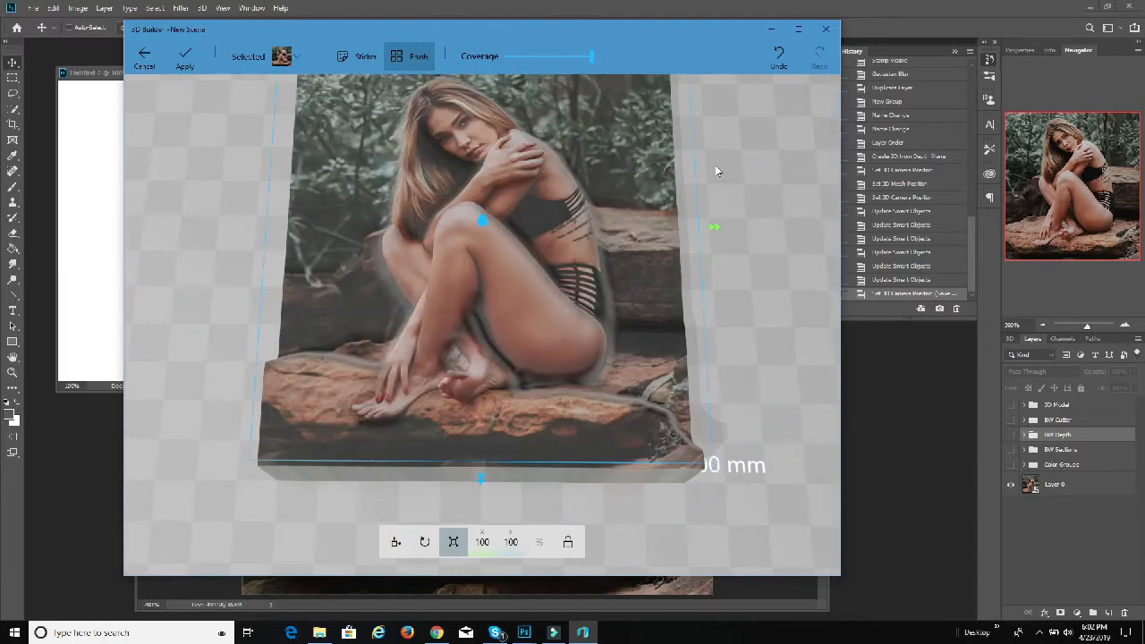
{"action": "left_click_drag", "start_coordinate": [715, 170], "coordinate": [753, 242]}
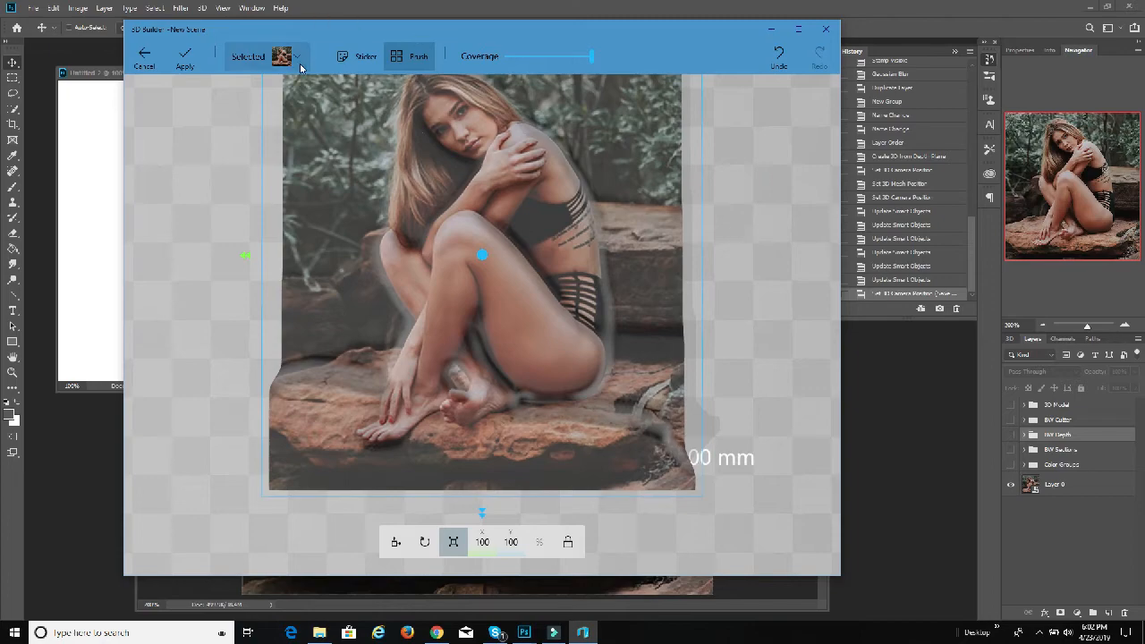
{"action": "left_click_drag", "start_coordinate": [217, 185], "coordinate": [220, 212]}
{"action": "left_click_drag", "start_coordinate": [741, 199], "coordinate": [742, 209]}
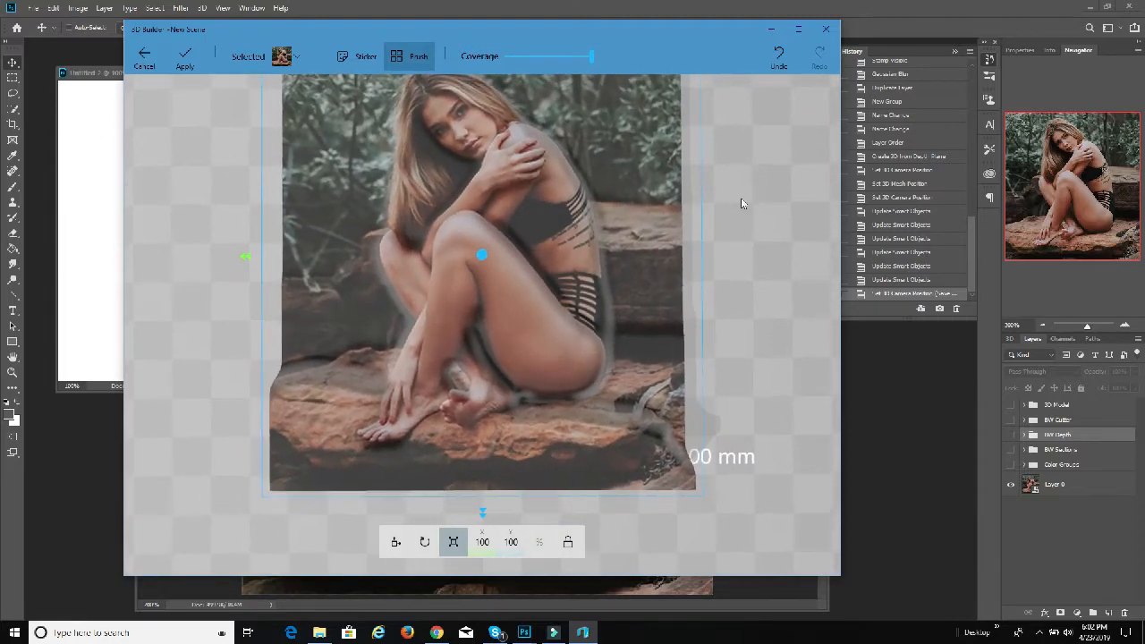
{"action": "left_click", "coordinate": [730, 178]}
{"action": "left_click_drag", "start_coordinate": [734, 161], "coordinate": [738, 179]}
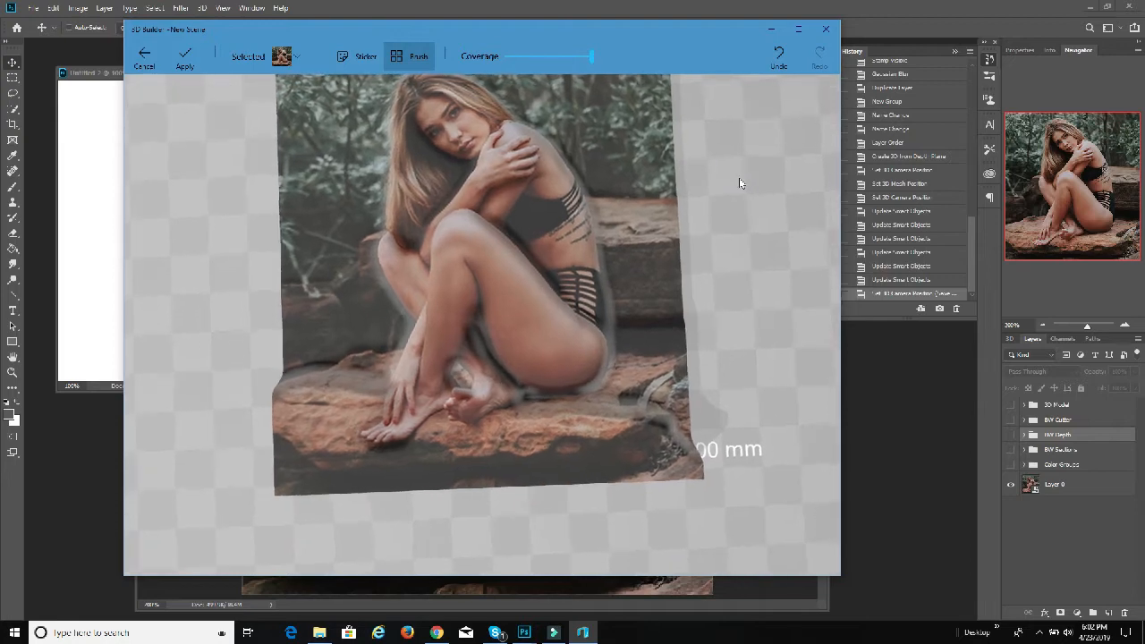
{"action": "left_click", "coordinate": [185, 61]}
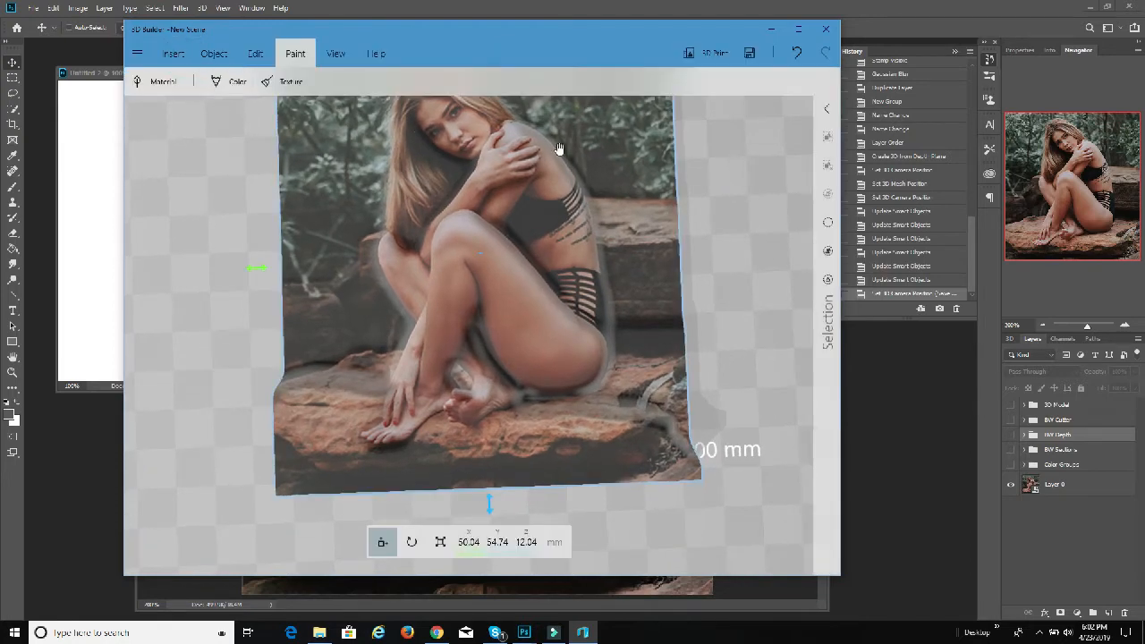
Step: Examine the textured relief from several angles and preview it in the 3D print setup, refreshing the discovered printers without ordering
{"action": "left_click", "coordinate": [336, 54]}
{"action": "mouse_move", "coordinate": [741, 172]}
{"action": "left_mouse_down"}
{"action": "mouse_move", "coordinate": [728, 205]}
{"action": "mouse_move", "coordinate": [733, 164]}
{"action": "mouse_move", "coordinate": [710, 170]}
{"action": "mouse_move", "coordinate": [703, 158]}
{"action": "mouse_move", "coordinate": [733, 233]}
{"action": "mouse_move", "coordinate": [728, 212]}
{"action": "mouse_move", "coordinate": [728, 280]}
{"action": "mouse_move", "coordinate": [724, 209]}
{"action": "mouse_move", "coordinate": [729, 235]}
{"action": "left_mouse_up"}
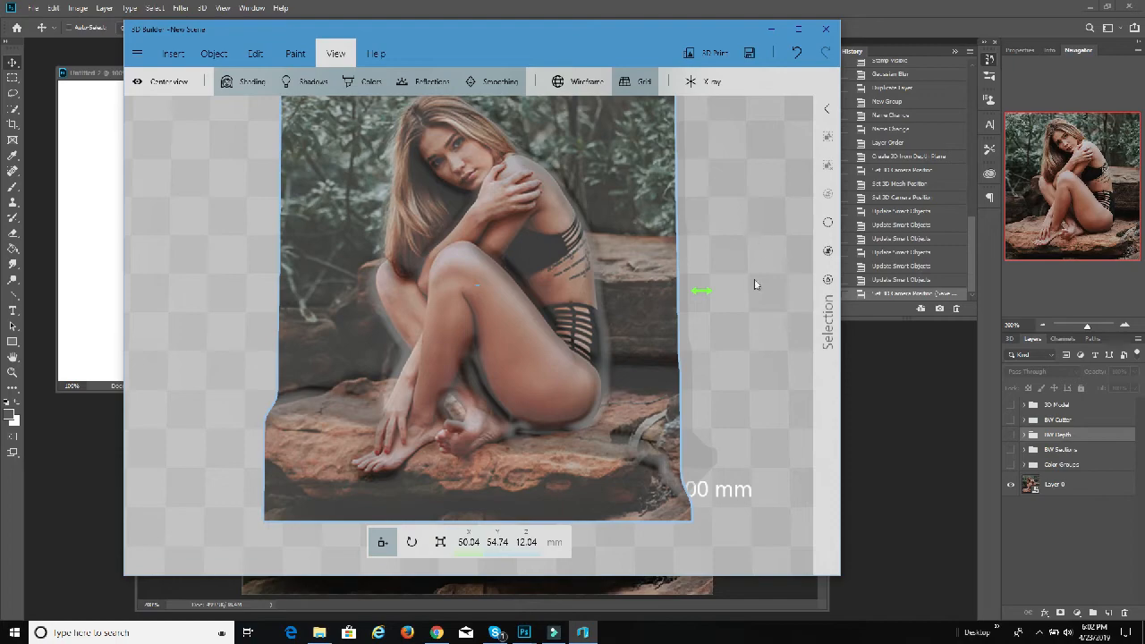
{"action": "mouse_move", "coordinate": [754, 284]}
{"action": "left_mouse_down"}
{"action": "mouse_move", "coordinate": [768, 516]}
{"action": "mouse_move", "coordinate": [539, 128]}
{"action": "mouse_move", "coordinate": [739, 268]}
{"action": "mouse_move", "coordinate": [749, 259]}
{"action": "mouse_move", "coordinate": [751, 276]}
{"action": "mouse_move", "coordinate": [735, 282]}
{"action": "left_mouse_up"}
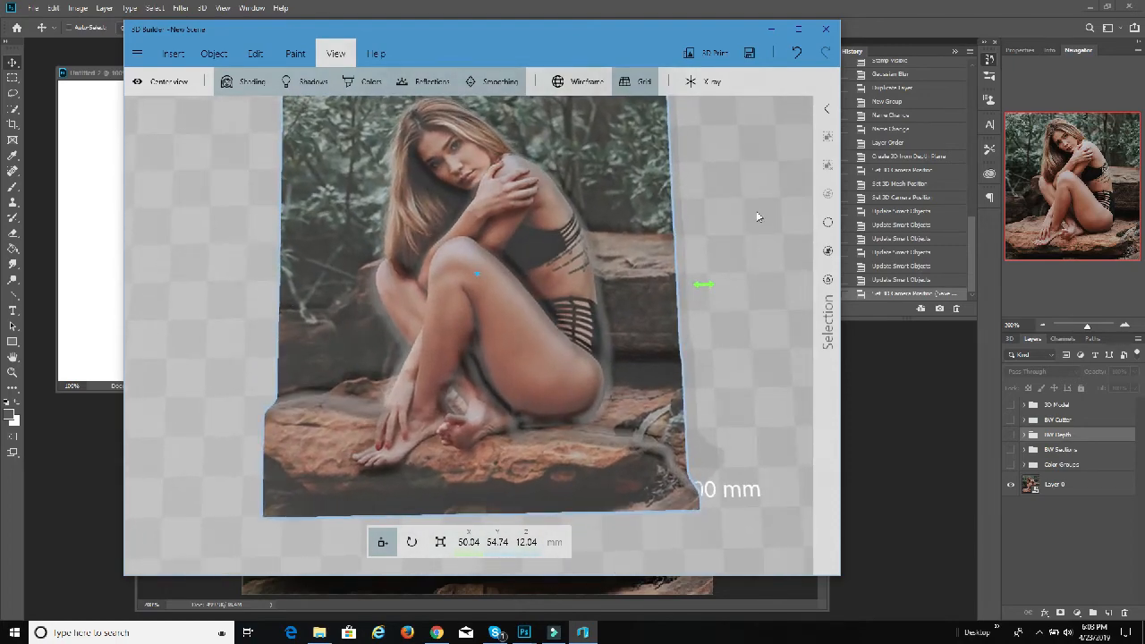
{"action": "mouse_move", "coordinate": [757, 215]}
{"action": "left_mouse_down"}
{"action": "mouse_move", "coordinate": [728, 217]}
{"action": "mouse_move", "coordinate": [748, 207]}
{"action": "left_mouse_up"}
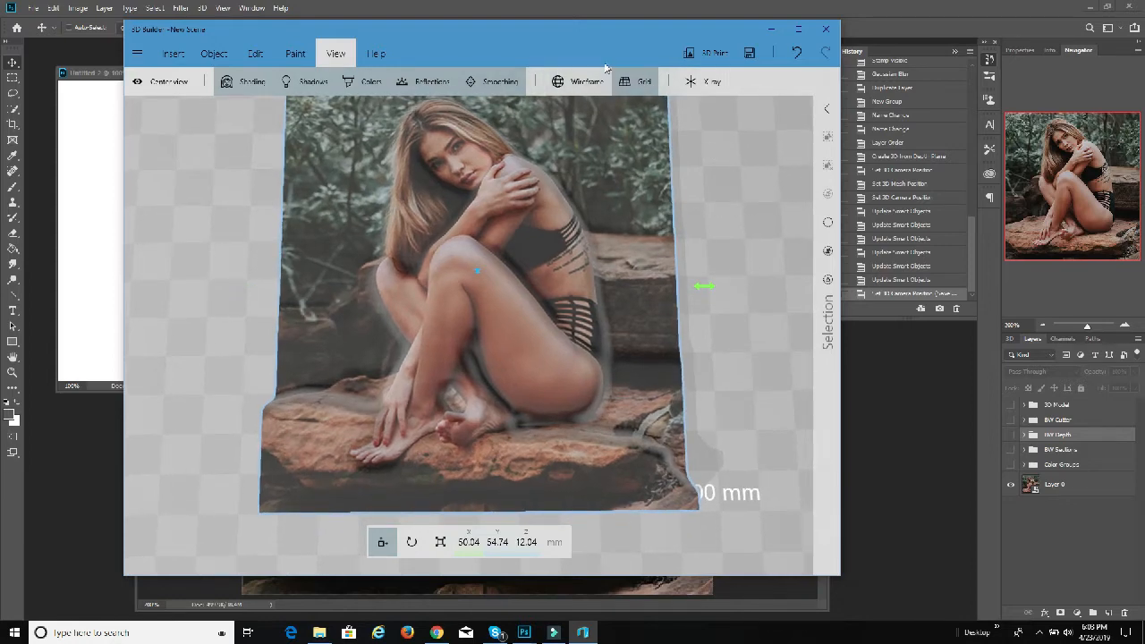
{"action": "left_click", "coordinate": [690, 53]}
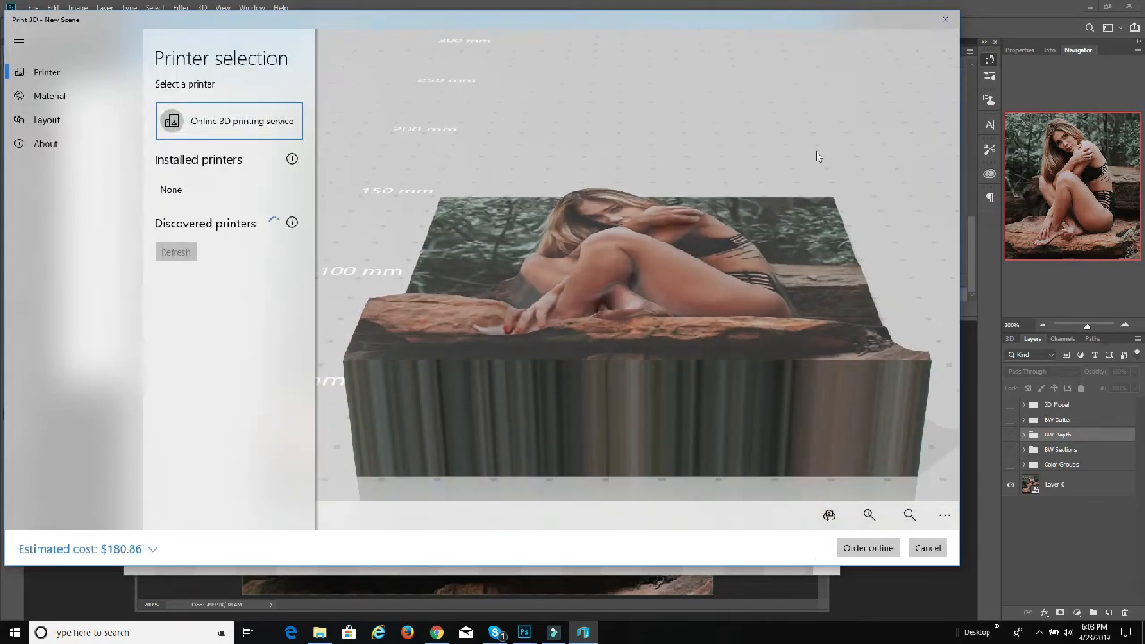
{"action": "left_click_drag", "start_coordinate": [839, 111], "coordinate": [624, 86]}
{"action": "mouse_move", "coordinate": [740, 72]}
{"action": "left_mouse_down"}
{"action": "mouse_move", "coordinate": [894, 196]}
{"action": "mouse_move", "coordinate": [829, 217]}
{"action": "mouse_move", "coordinate": [837, 208]}
{"action": "mouse_move", "coordinate": [882, 262]}
{"action": "mouse_move", "coordinate": [782, 269]}
{"action": "mouse_move", "coordinate": [738, 221]}
{"action": "mouse_move", "coordinate": [882, 266]}
{"action": "mouse_move", "coordinate": [891, 331]}
{"action": "mouse_move", "coordinate": [871, 327]}
{"action": "mouse_move", "coordinate": [911, 293]}
{"action": "mouse_move", "coordinate": [857, 181]}
{"action": "mouse_move", "coordinate": [802, 284]}
{"action": "mouse_move", "coordinate": [849, 311]}
{"action": "mouse_move", "coordinate": [871, 271]}
{"action": "mouse_move", "coordinate": [873, 294]}
{"action": "left_mouse_up"}
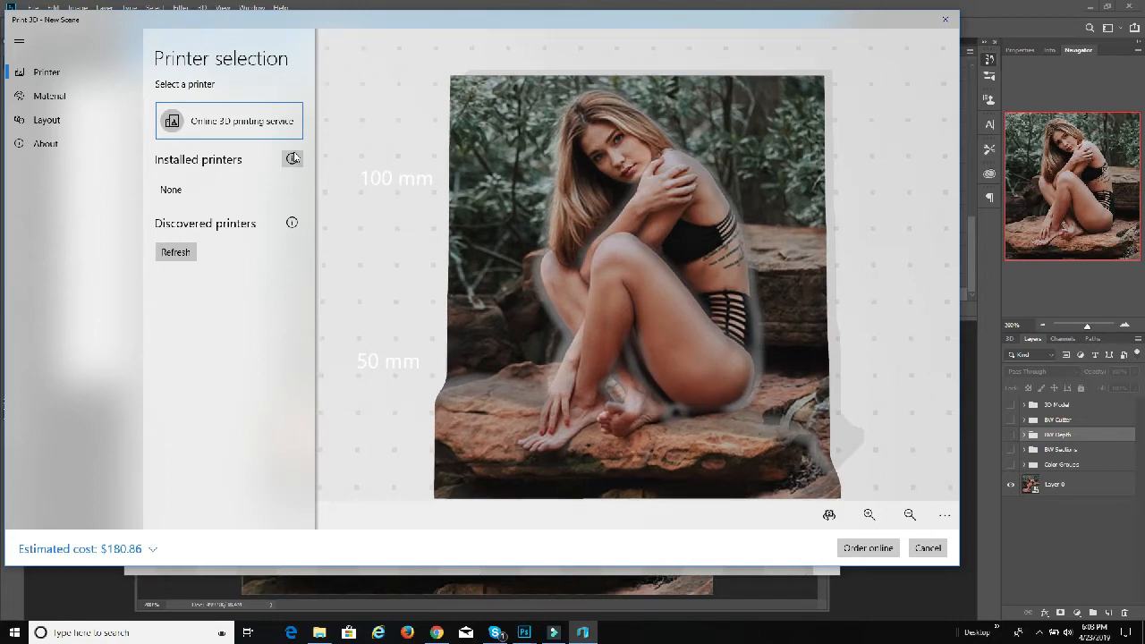
{"action": "left_click", "coordinate": [197, 159]}
{"action": "left_click", "coordinate": [177, 183]}
{"action": "left_click", "coordinate": [151, 258]}
{"action": "left_click", "coordinate": [158, 256]}
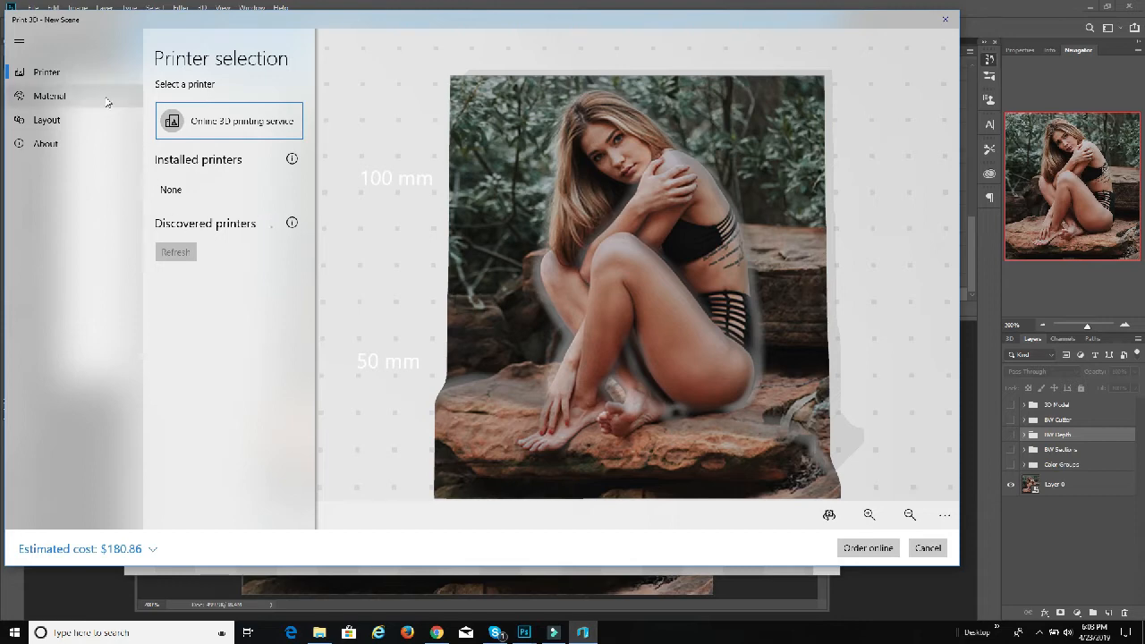
{"action": "left_click", "coordinate": [928, 547]}
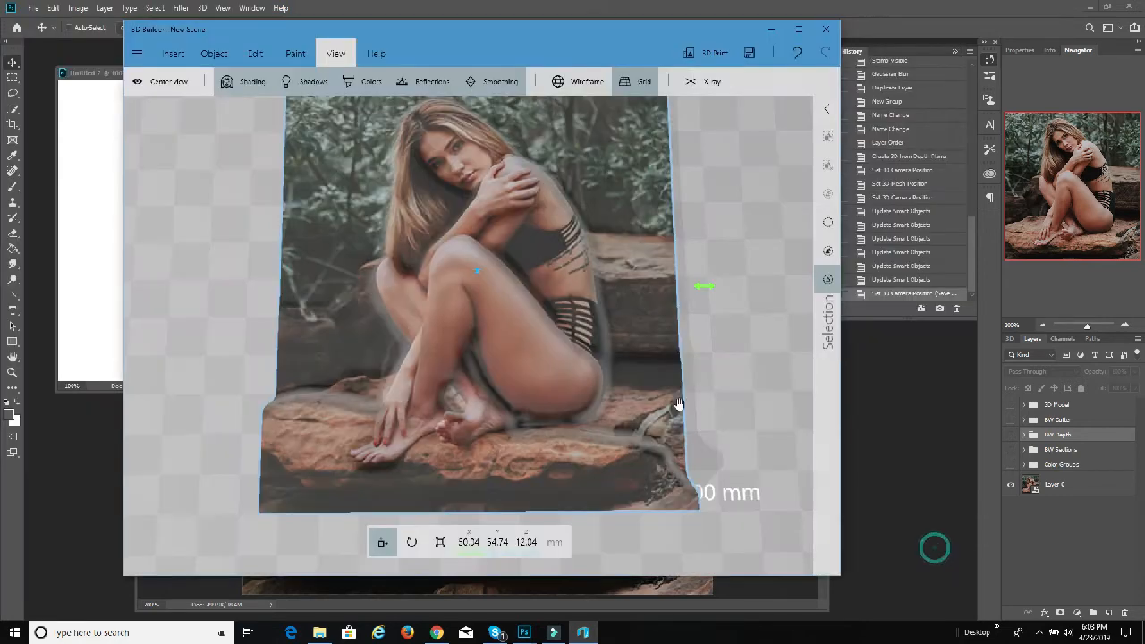
Step: Save the relief in STL format as Woman On Rock in the 3dEtch folder, accepting the format's possible information loss
{"action": "left_click", "coordinate": [138, 54]}
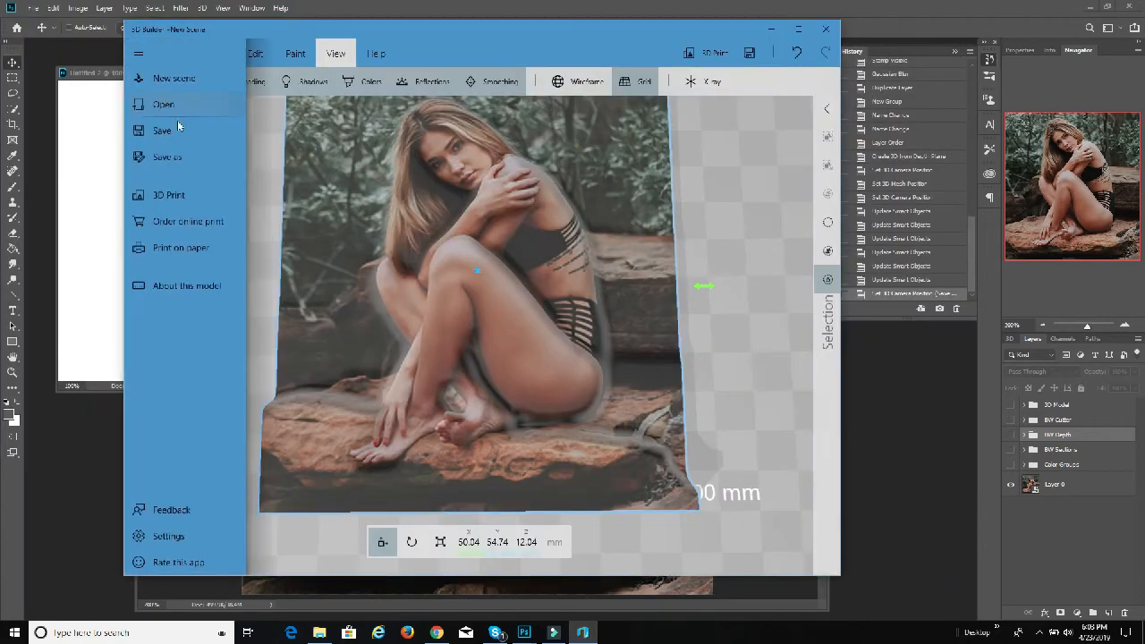
{"action": "left_click", "coordinate": [183, 155]}
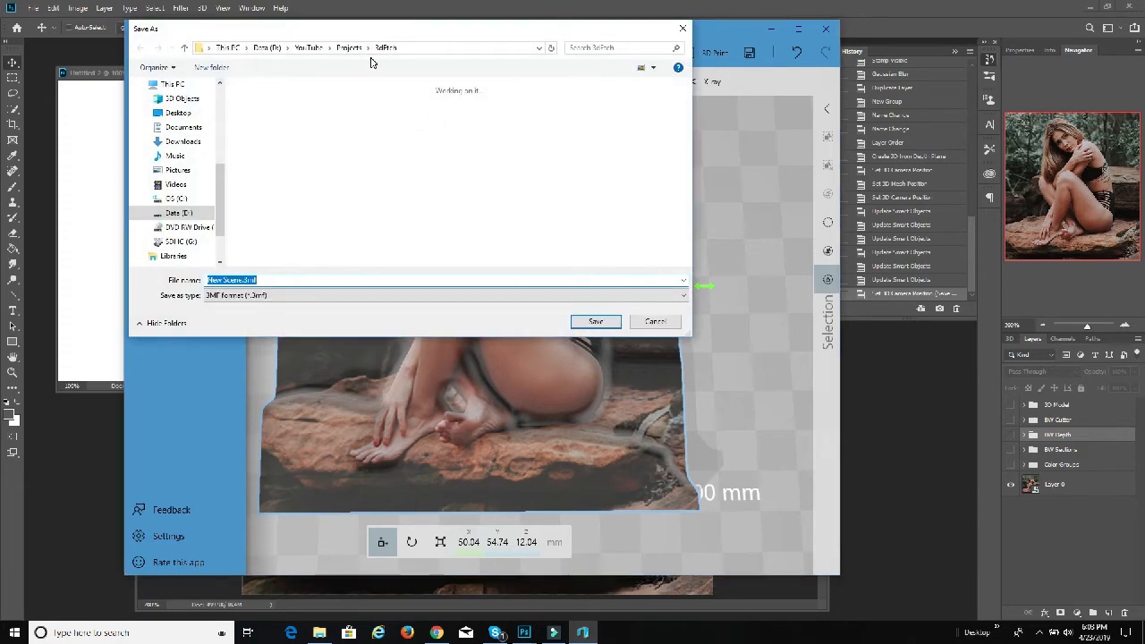
{"action": "left_click", "coordinate": [291, 296]}
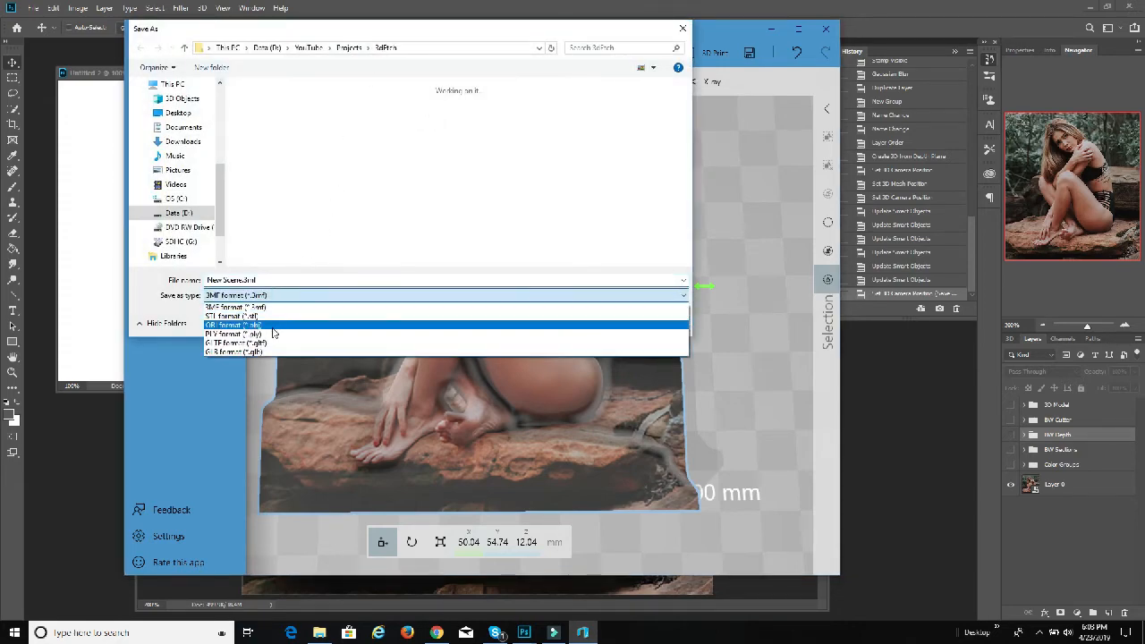
{"action": "left_click", "coordinate": [273, 332]}
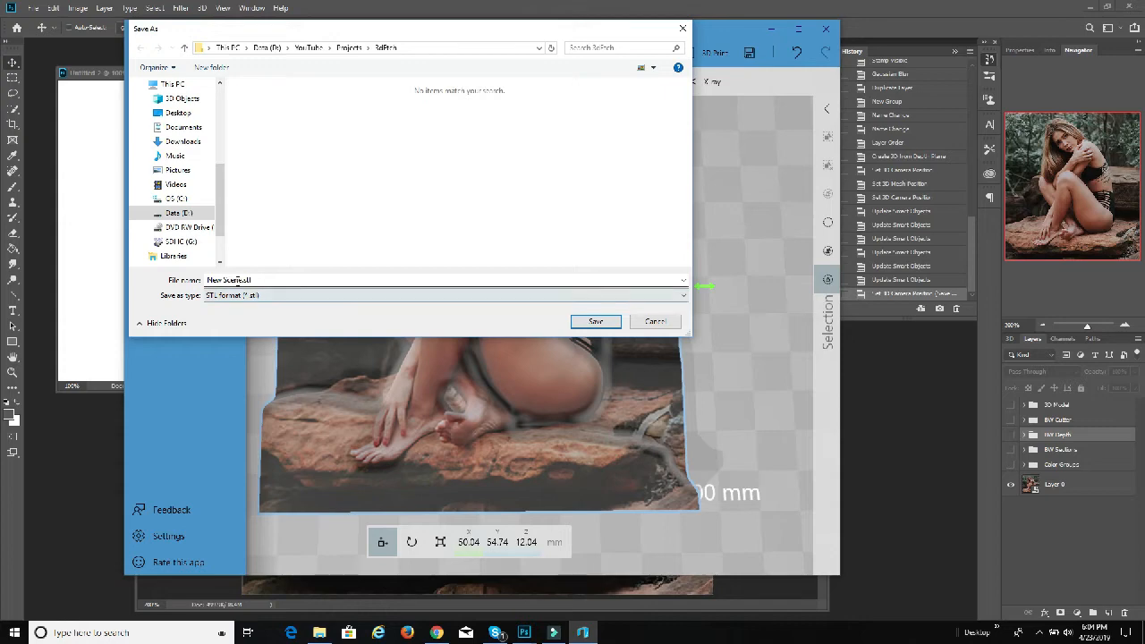
{"action": "left_click", "coordinate": [236, 281]}
{"action": "left_click", "coordinate": [238, 279]}
{"action": "left_click_drag", "start_coordinate": [238, 279], "coordinate": [208, 280]}
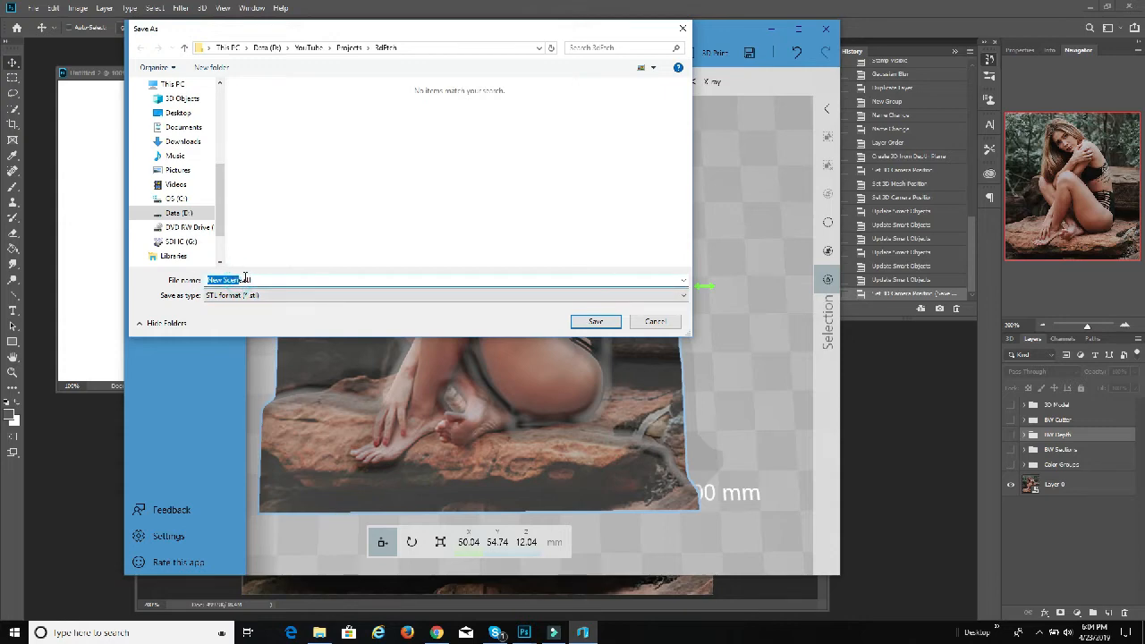
{"action": "type", "text": "t"}
{"action": "left_click", "coordinate": [594, 321]}
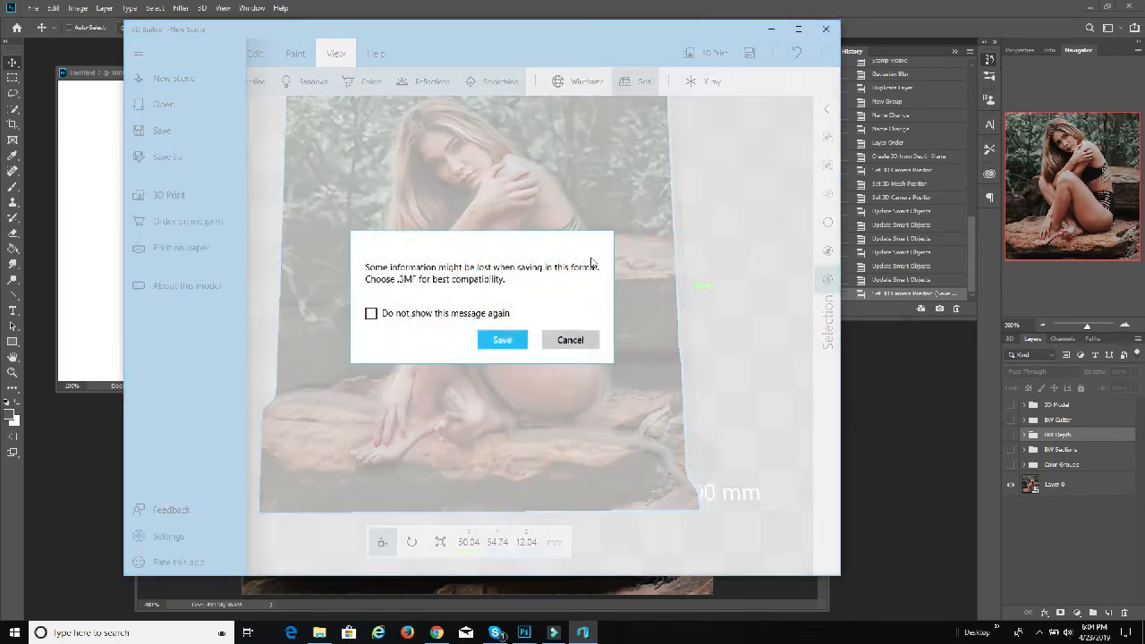
{"action": "left_click", "coordinate": [504, 339]}
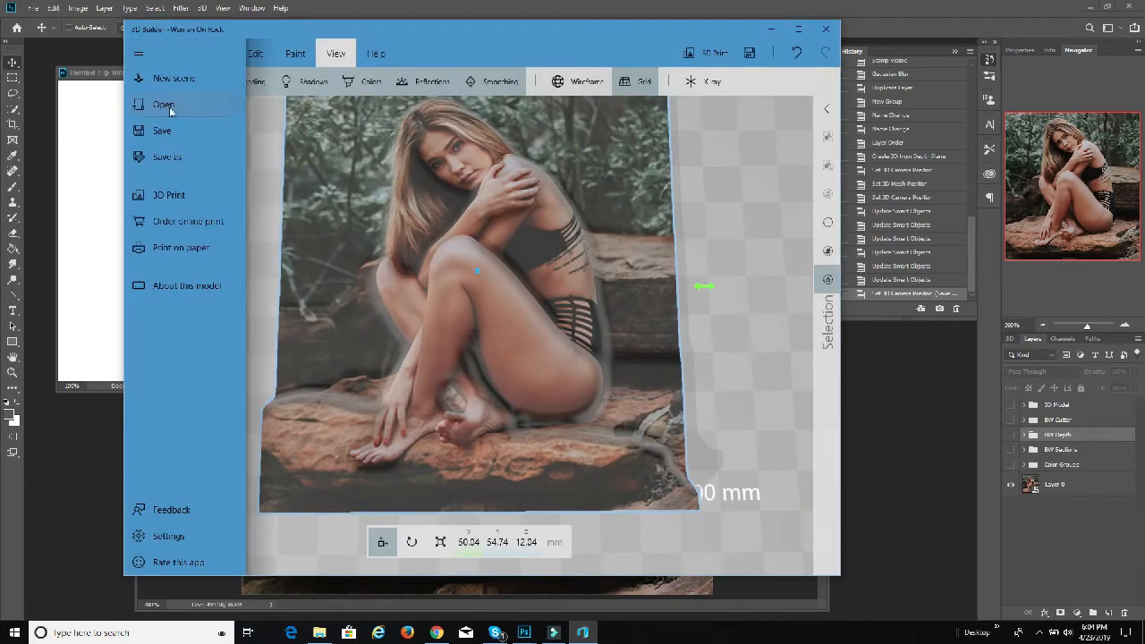
Step: Save a copy of the relief in 3MF format as Woman On Rock and close 3D Builder to return to Photoshop
{"action": "left_click", "coordinate": [170, 156]}
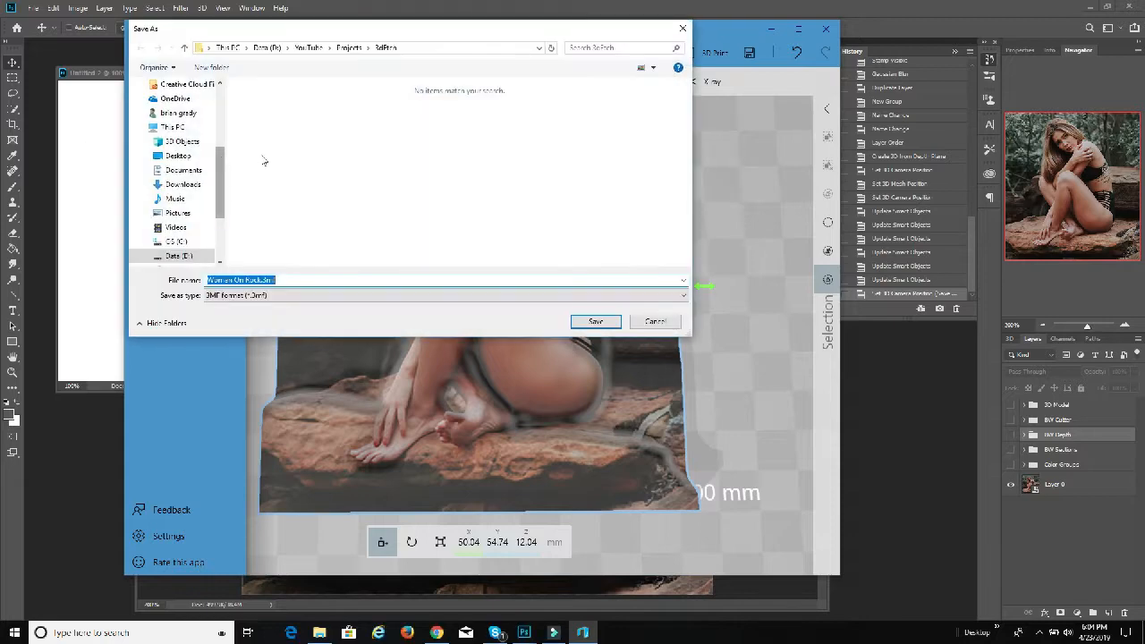
{"action": "left_click", "coordinate": [596, 321]}
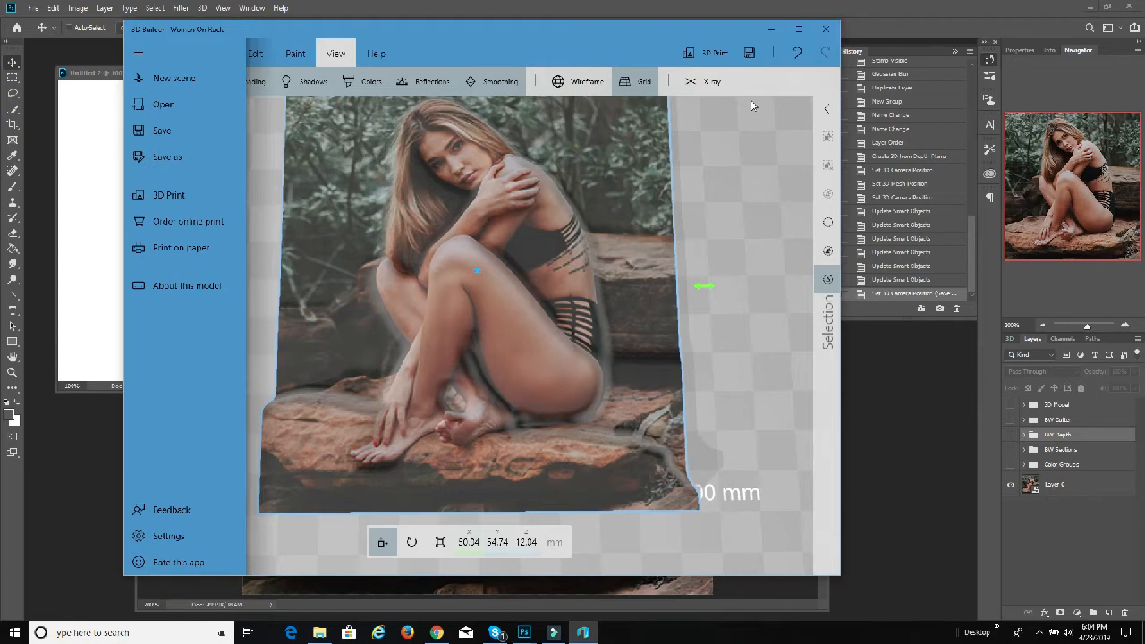
{"action": "left_click", "coordinate": [821, 31]}
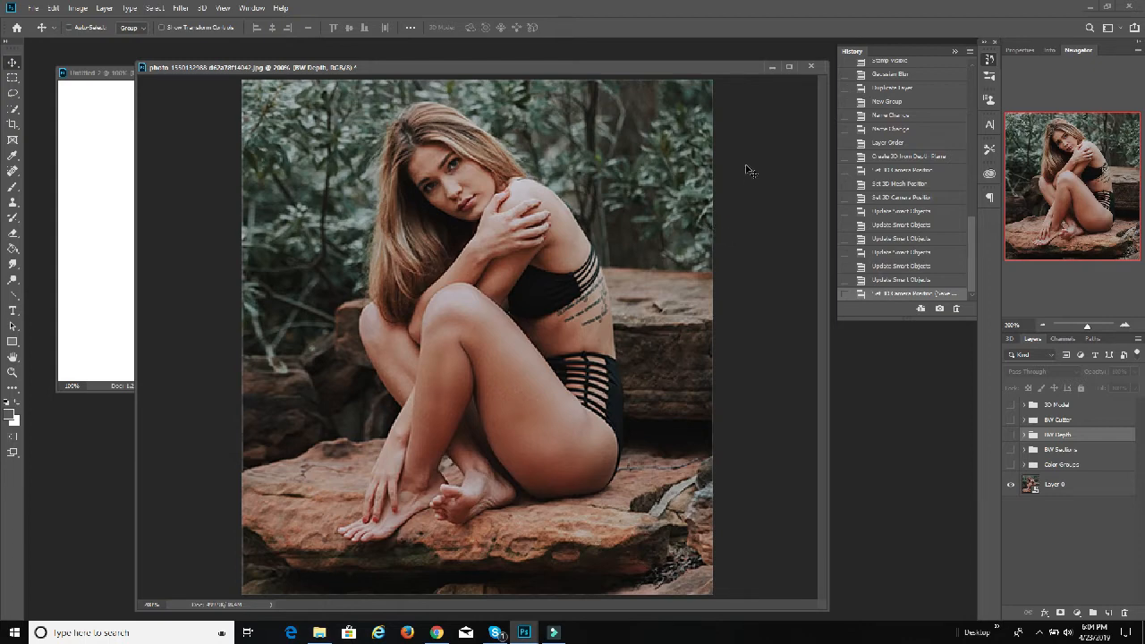
Step: Hide Layer 0, then show and select the BW Cutter group
{"action": "left_click", "coordinate": [1012, 483]}
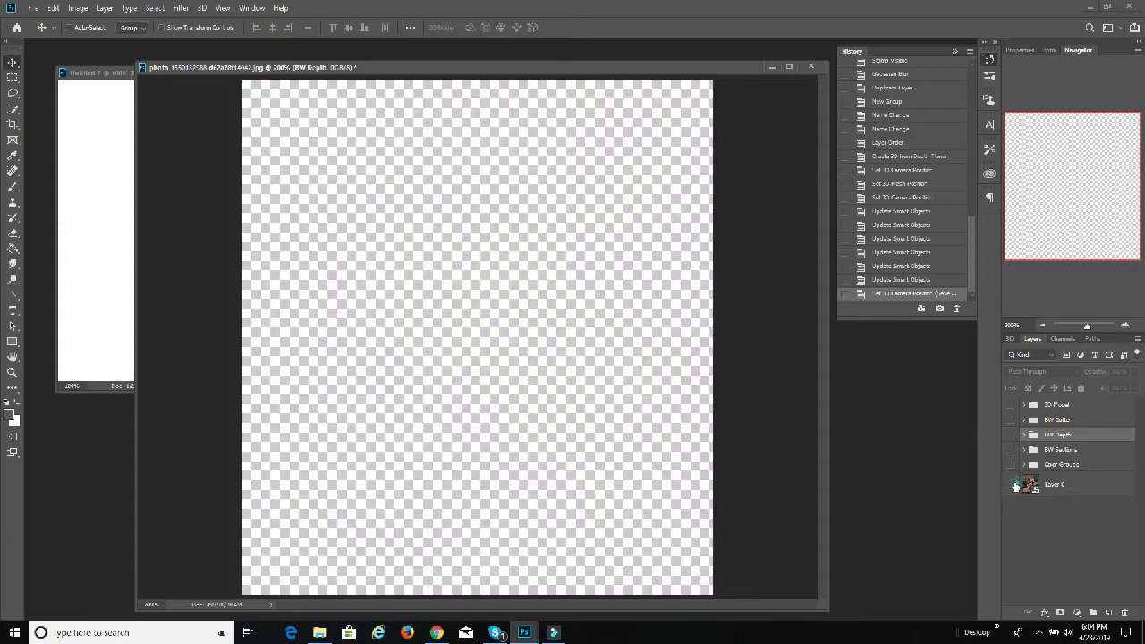
{"action": "left_click", "coordinate": [1011, 405]}
{"action": "left_click", "coordinate": [1010, 405]}
{"action": "left_click", "coordinate": [1011, 419]}
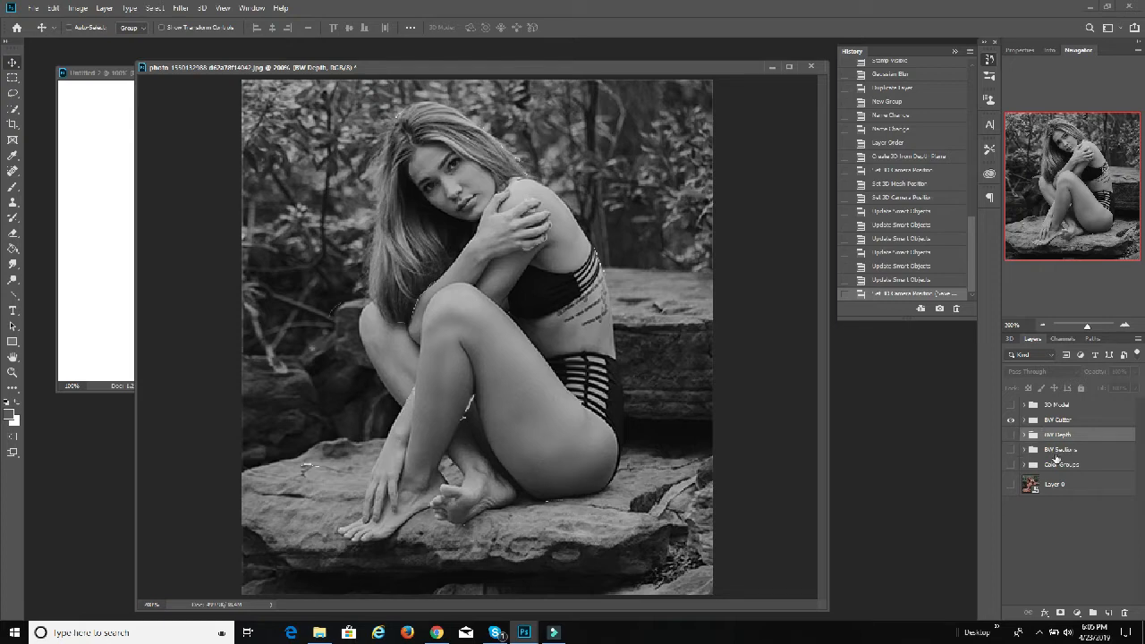
{"action": "left_click", "coordinate": [1055, 422]}
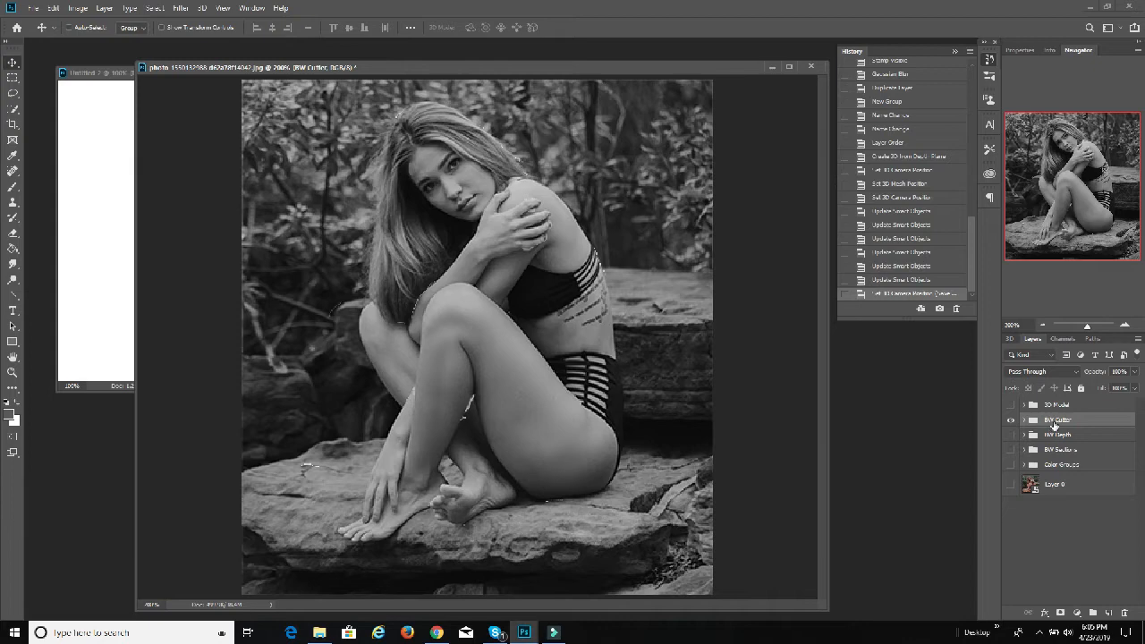
{"action": "left_click", "coordinate": [1108, 613]}
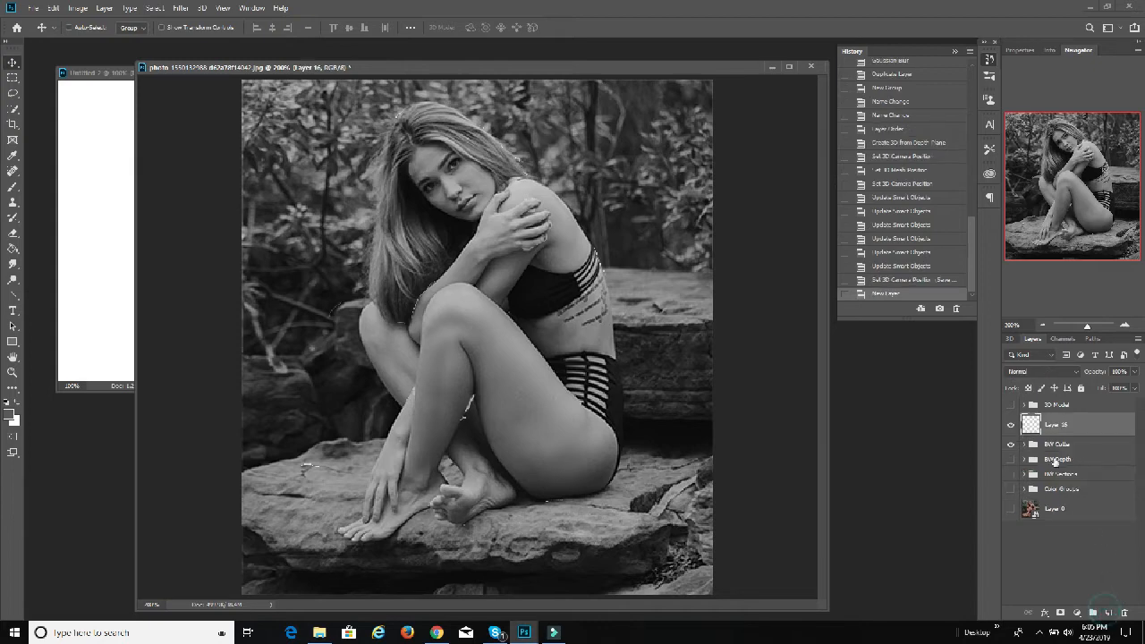
{"action": "left_click", "coordinate": [1121, 613]}
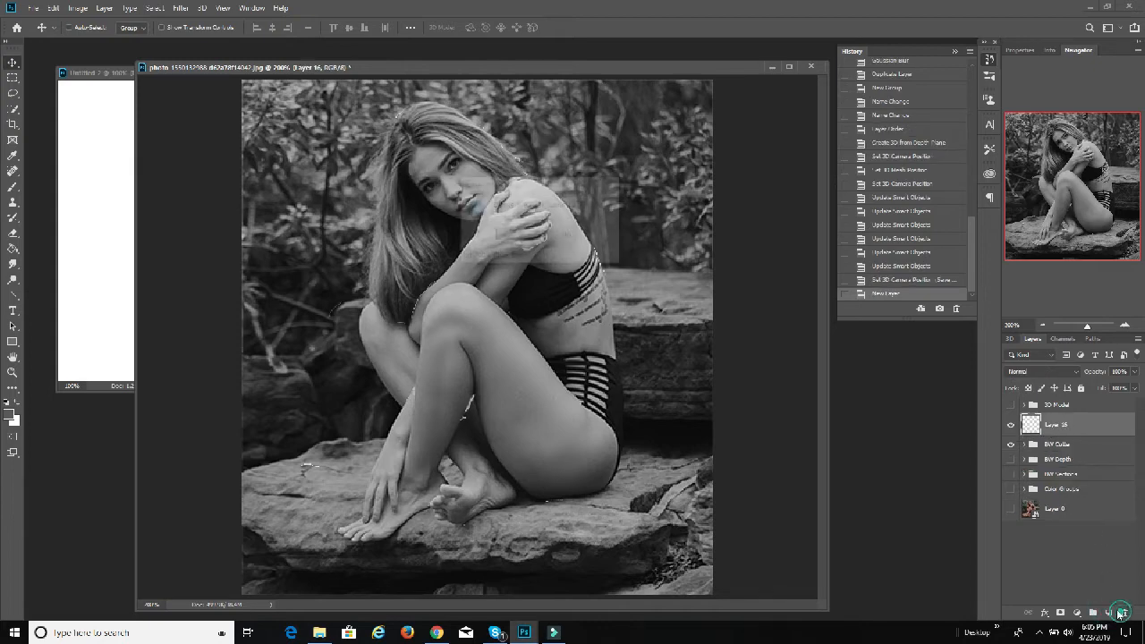
{"action": "left_click", "coordinate": [504, 236]}
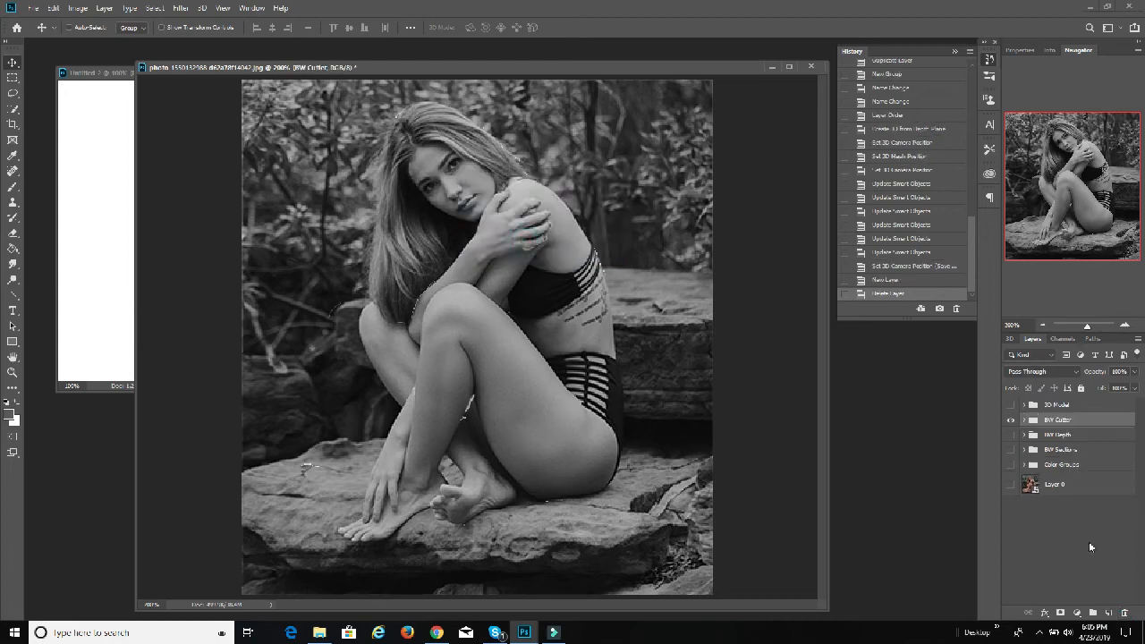
Step: Add a new layer group directly above BW Cutter and name it Color Cutter
{"action": "left_click", "coordinate": [1092, 613]}
{"action": "double_click", "coordinate": [1057, 423]}
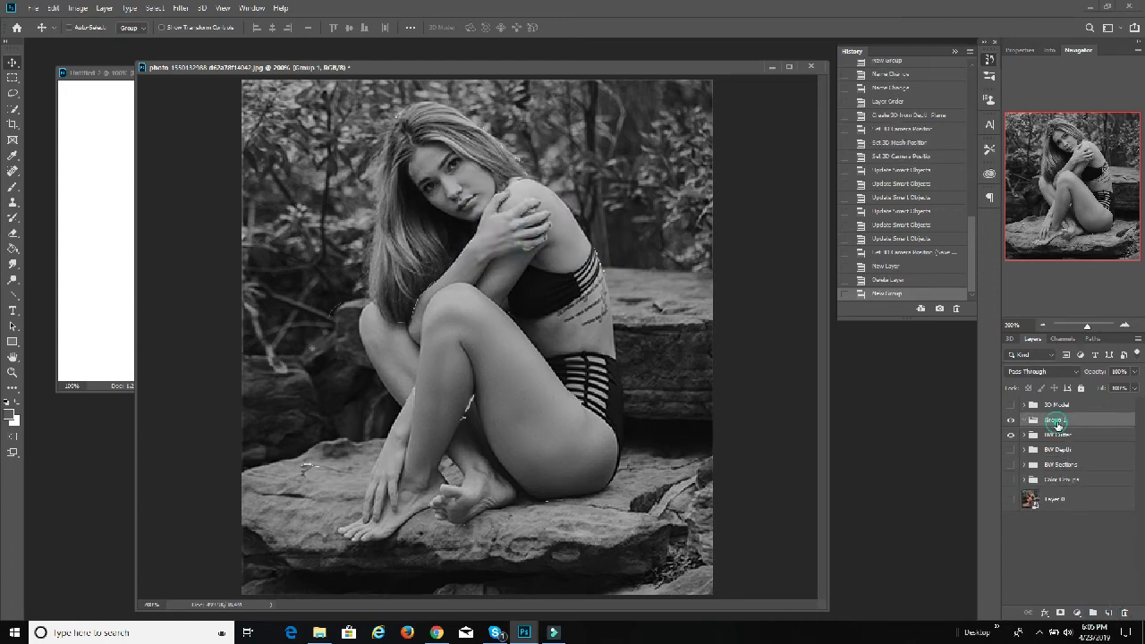
{"action": "type", "text": "dolor Cutter"}
{"action": "key", "text": "Return"}
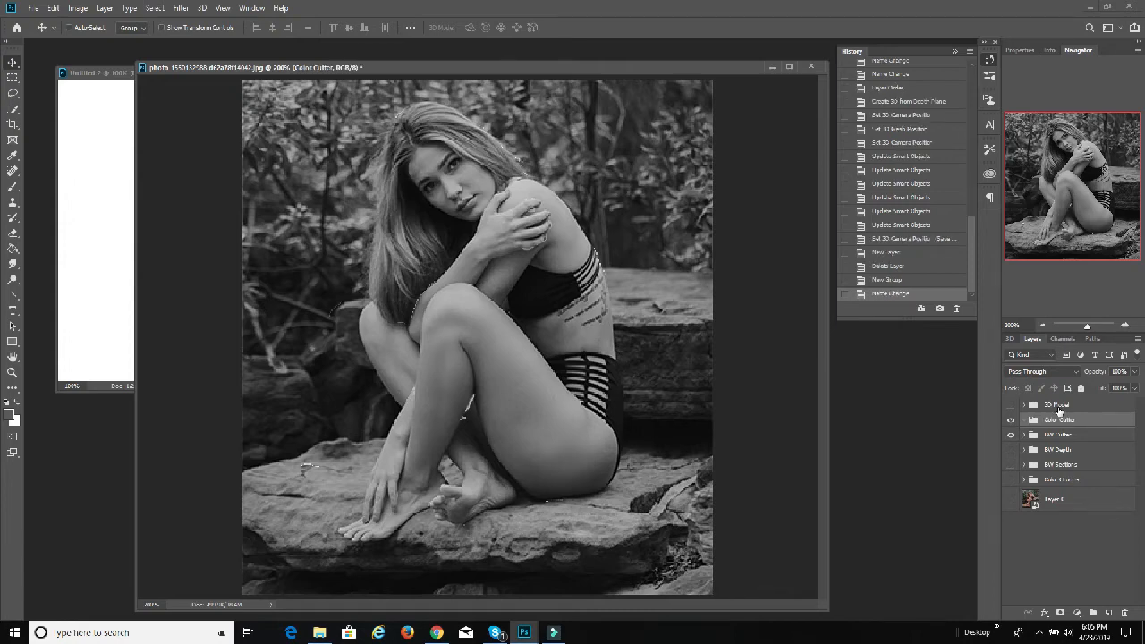
Step: Duplicate Layer 0 and move the duplicate into the Color Cutter group
{"action": "left_click", "coordinate": [1064, 502]}
{"action": "right_click", "coordinate": [1064, 502]}
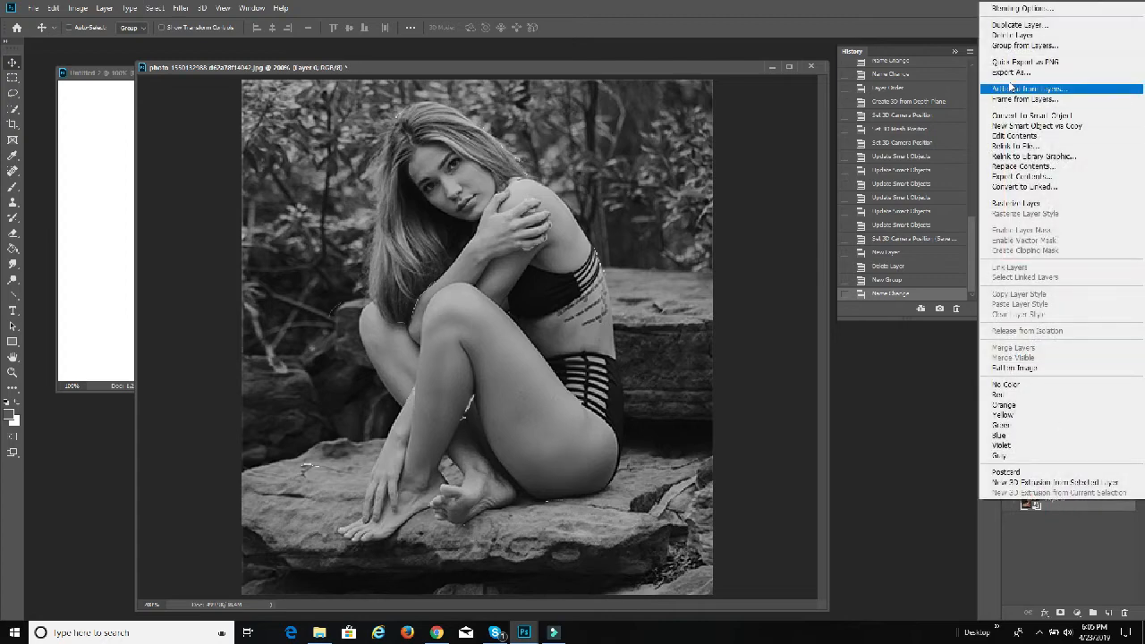
{"action": "left_click", "coordinate": [1022, 25]}
{"action": "left_click", "coordinate": [679, 191]}
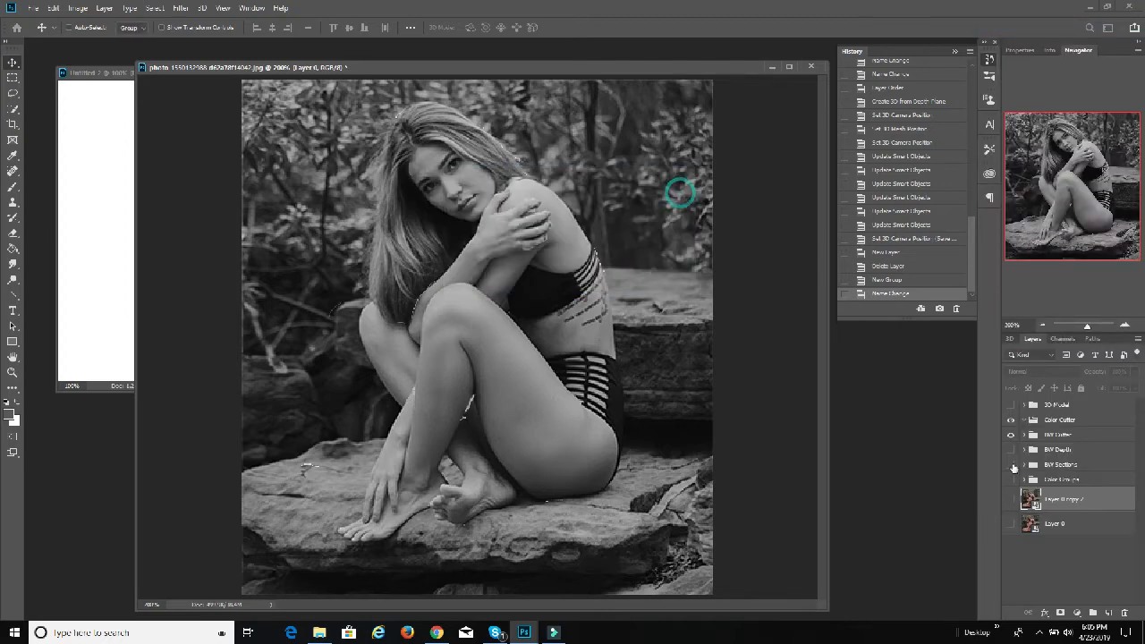
{"action": "left_click_drag", "start_coordinate": [1057, 501], "coordinate": [1047, 421]}
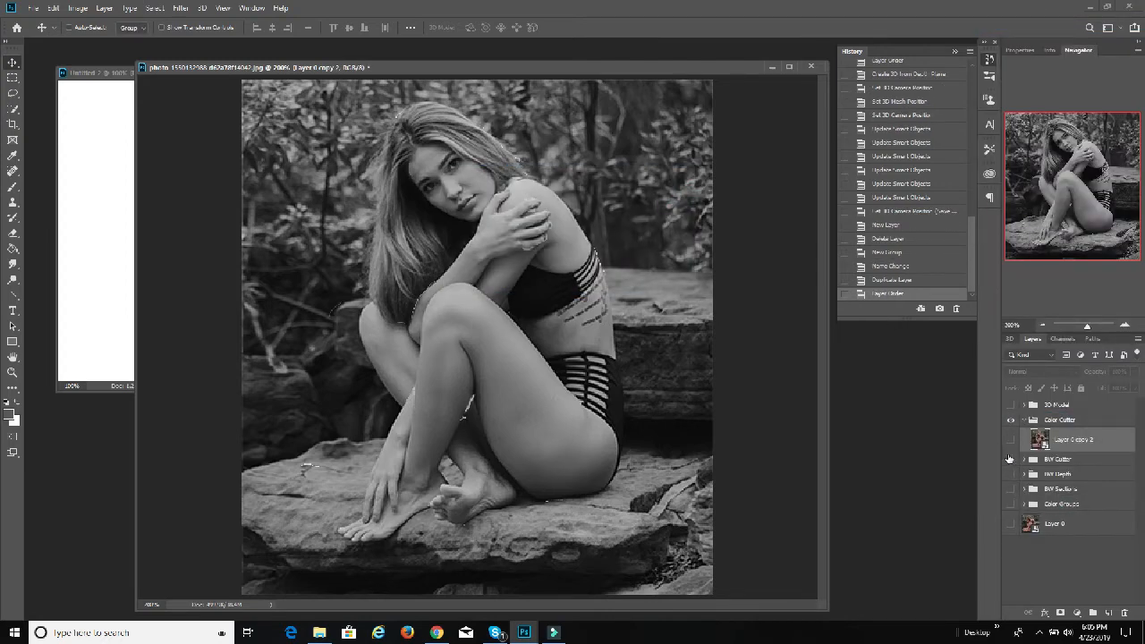
Step: Show Layer 0 copy 2 in place of the BW Cutter group and expand that group's layer list
{"action": "left_click", "coordinate": [1007, 459]}
{"action": "left_click", "coordinate": [1010, 439]}
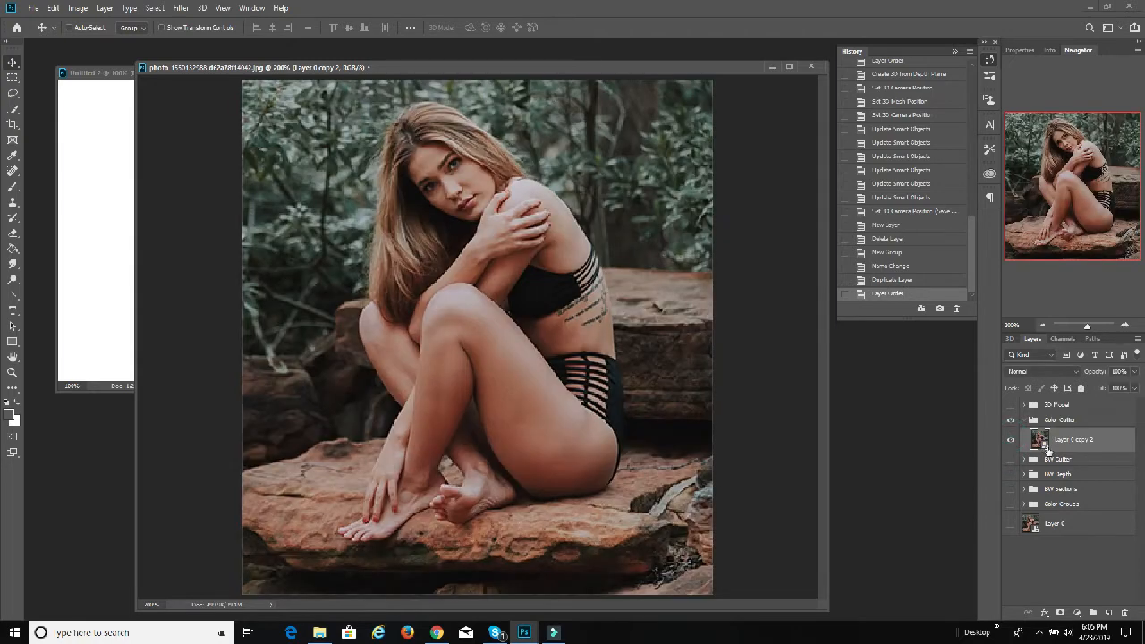
{"action": "left_click", "coordinate": [1024, 459]}
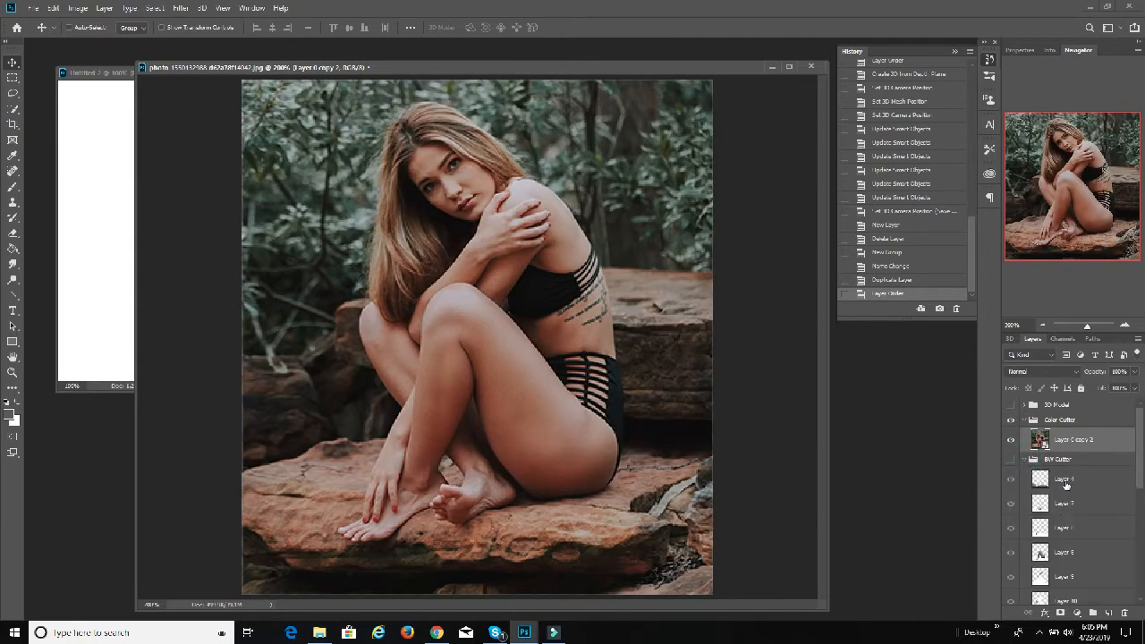
{"action": "scroll", "coordinate": [1070, 484], "scroll_direction": "down", "scroll_amount": 2}
{"action": "scroll", "coordinate": [1078, 485], "scroll_direction": "up", "scroll_amount": 2}
{"action": "left_click", "coordinate": [1039, 480], "text": "ctrl"}
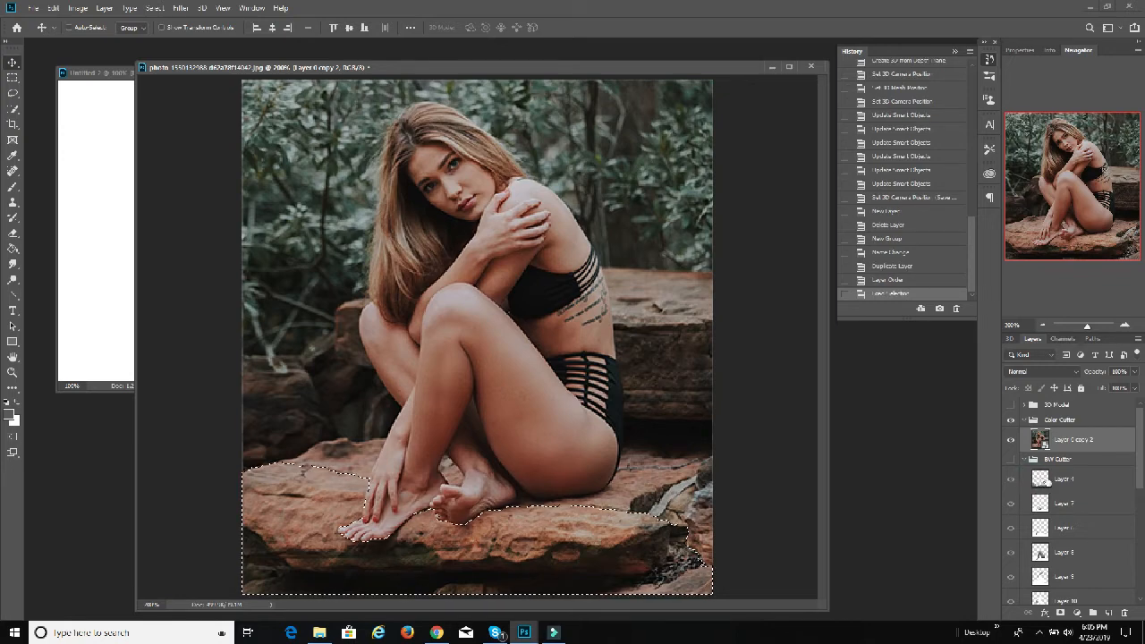
{"action": "right_click", "coordinate": [1061, 440]}
{"action": "left_click", "coordinate": [1097, 441]}
{"action": "key", "text": "ctrl+j"}
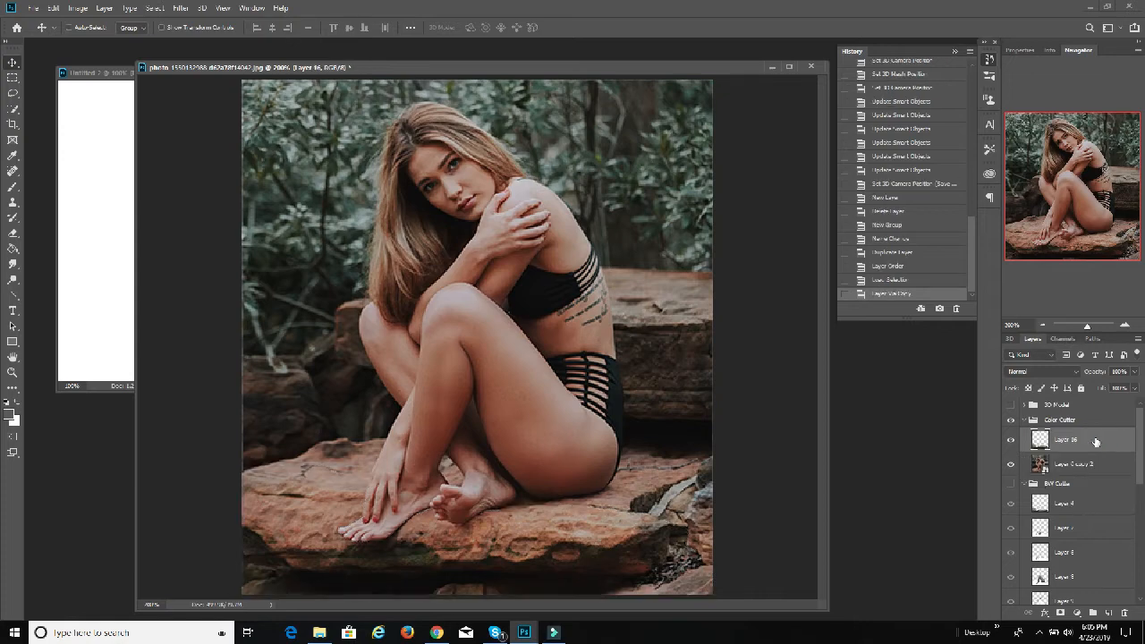
{"action": "left_click", "coordinate": [1040, 530], "text": "ctrl"}
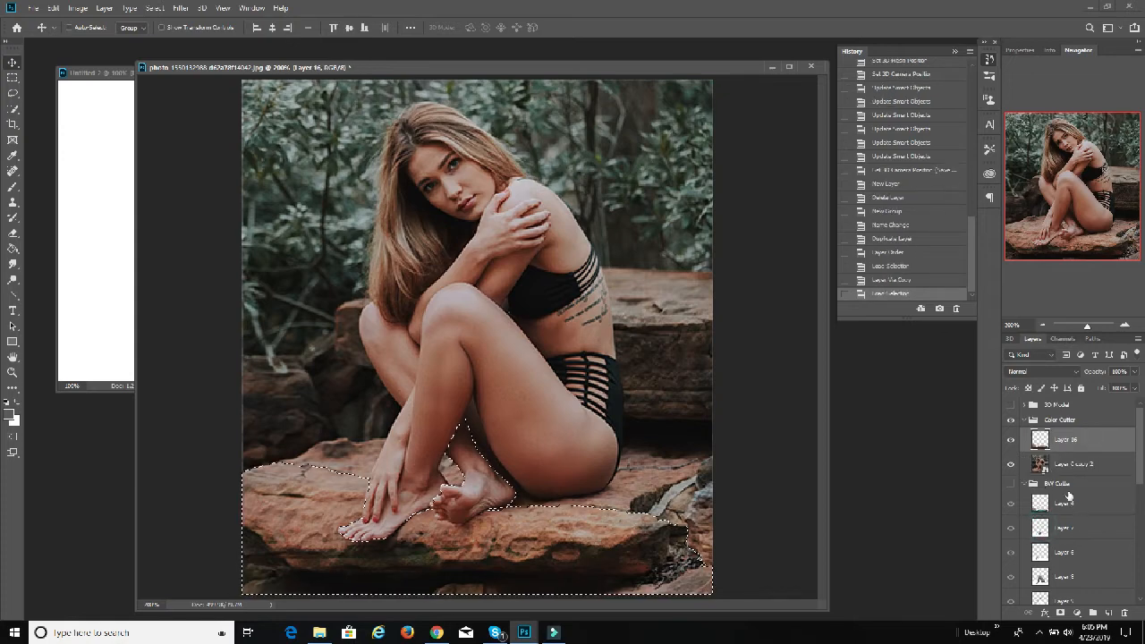
{"action": "left_click", "coordinate": [1078, 468]}
{"action": "key", "text": "ctrl+j"}
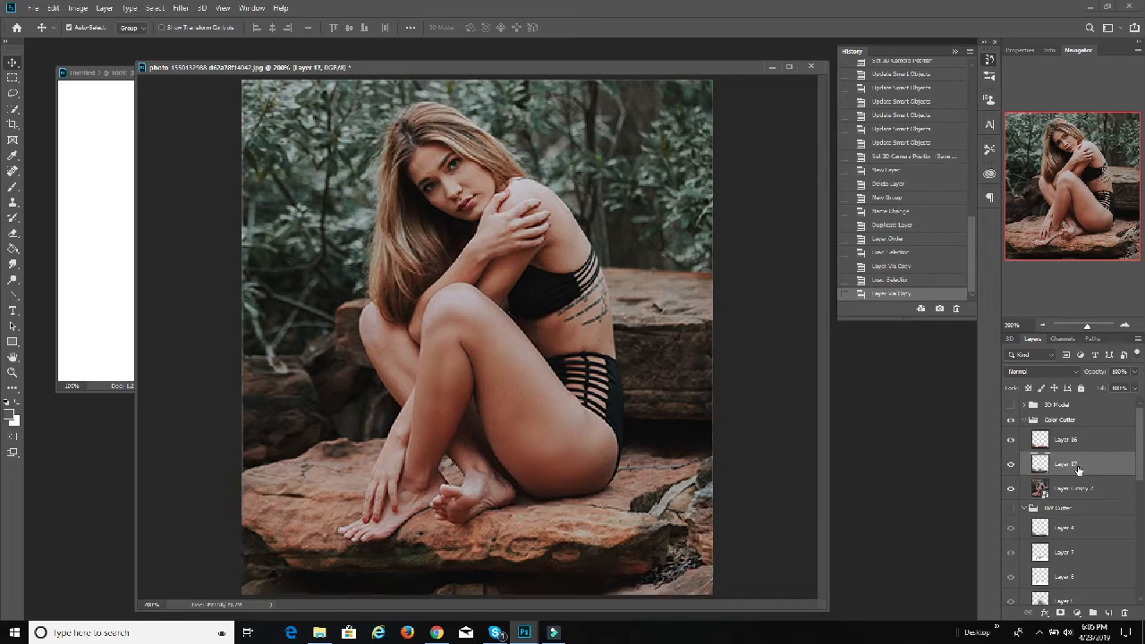
{"action": "scroll", "coordinate": [1101, 480], "scroll_direction": "down", "scroll_amount": 1}
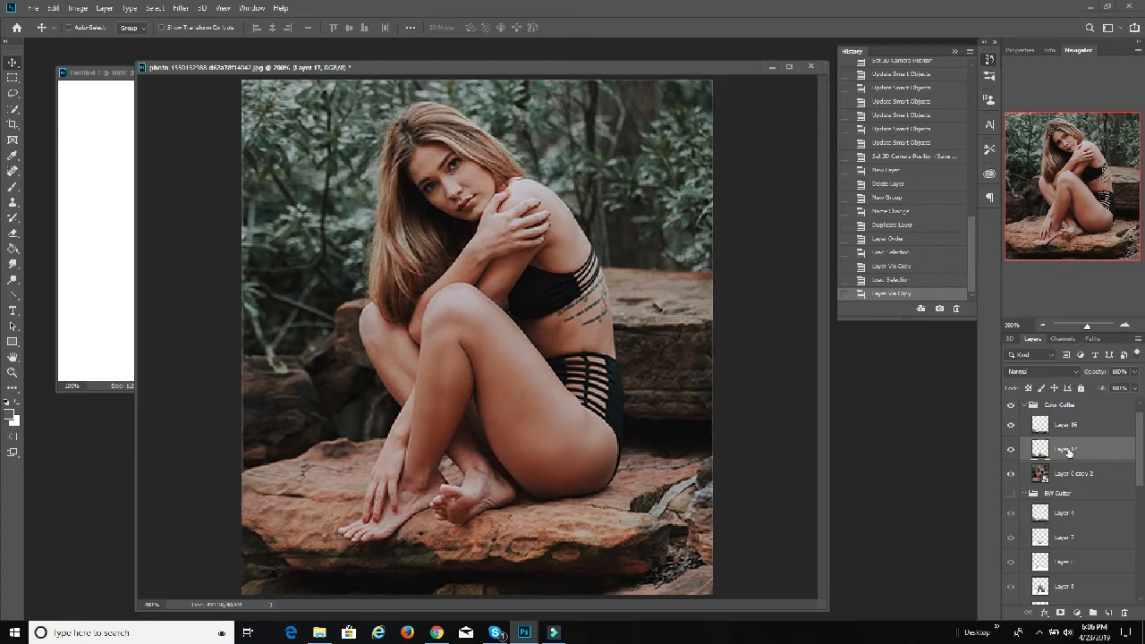
{"action": "left_click", "coordinate": [1122, 613]}
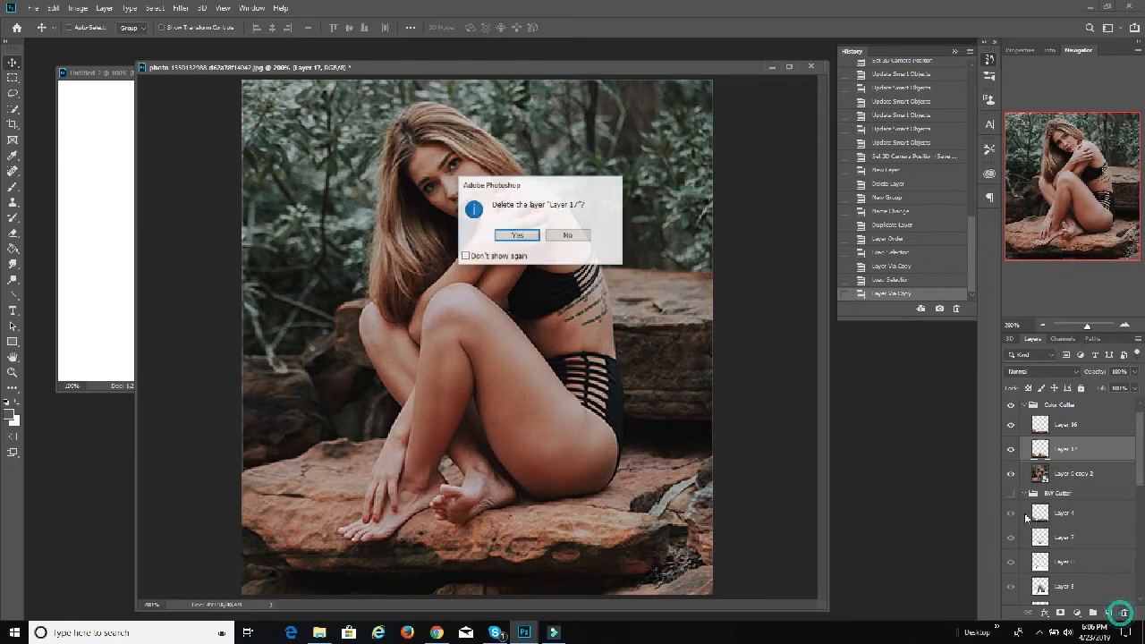
{"action": "left_click", "coordinate": [533, 235]}
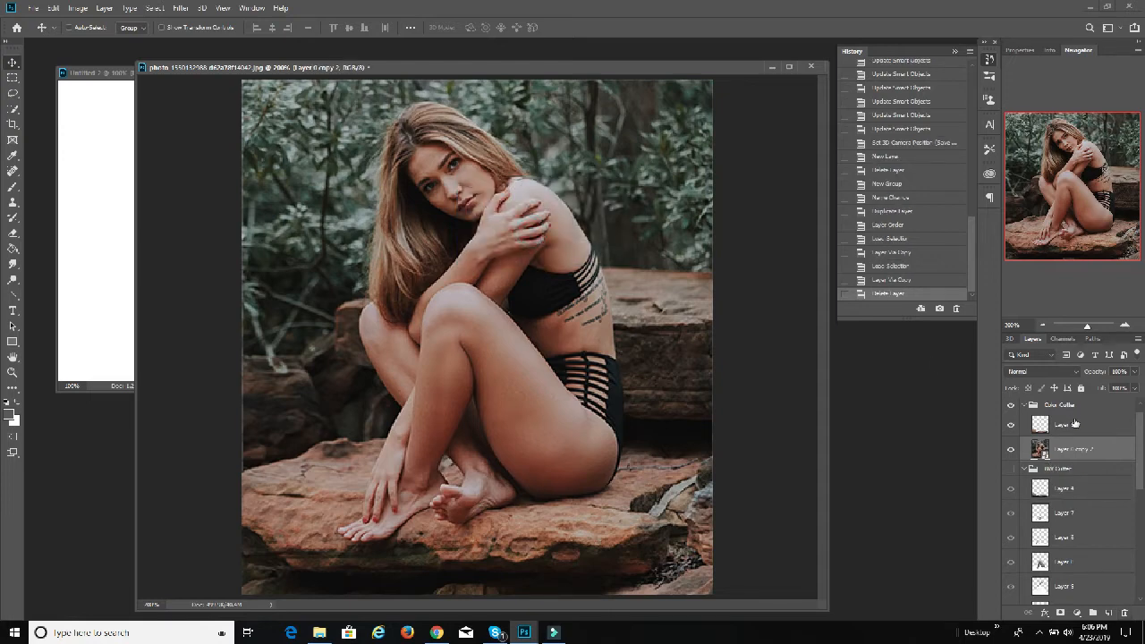
{"action": "left_click", "coordinate": [1074, 426]}
{"action": "left_click", "coordinate": [1124, 614]}
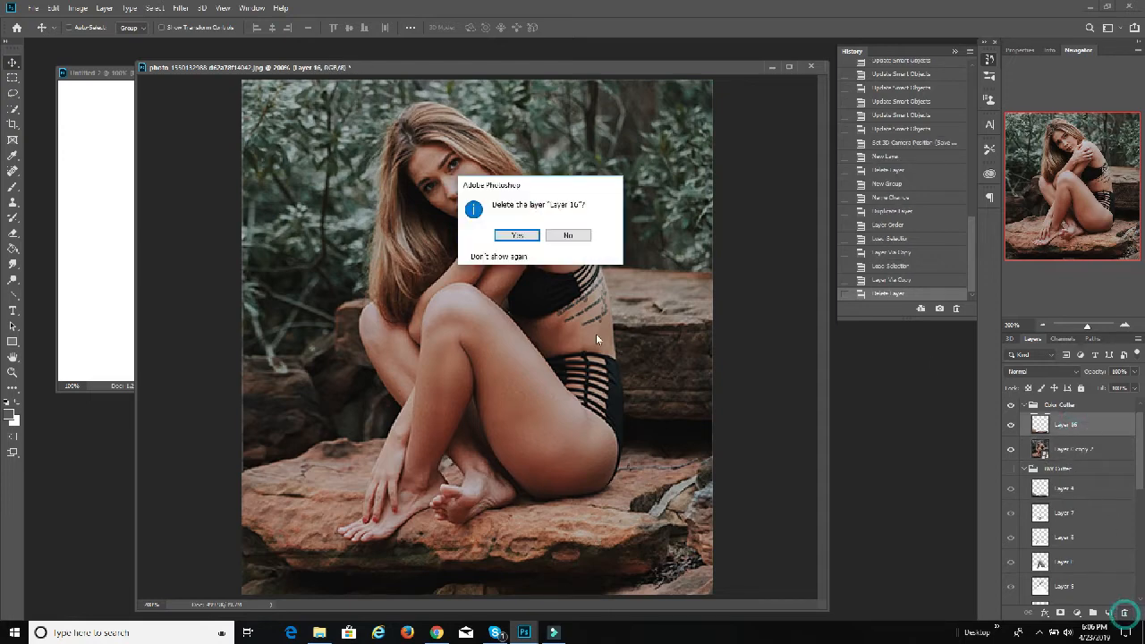
{"action": "left_click", "coordinate": [517, 236]}
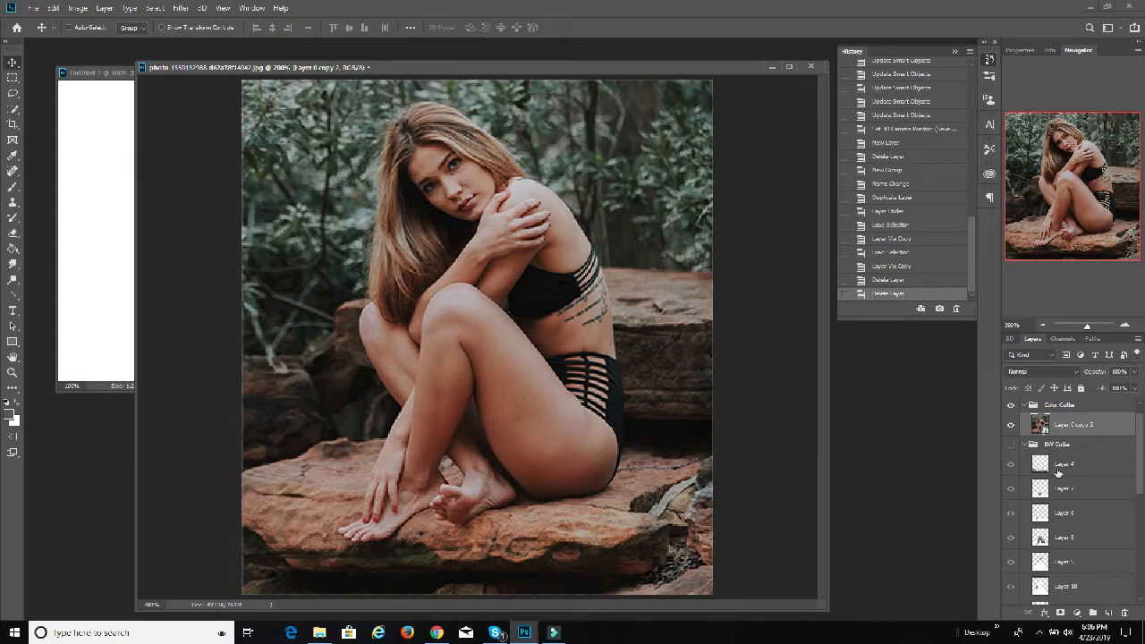
Step: Copy the foreground rock from Layer 0 copy 2 to a new layer using BW Cutter's Layer 4 outline, then collapse BW Cutter
{"action": "left_click", "coordinate": [1040, 465], "text": "ctrl"}
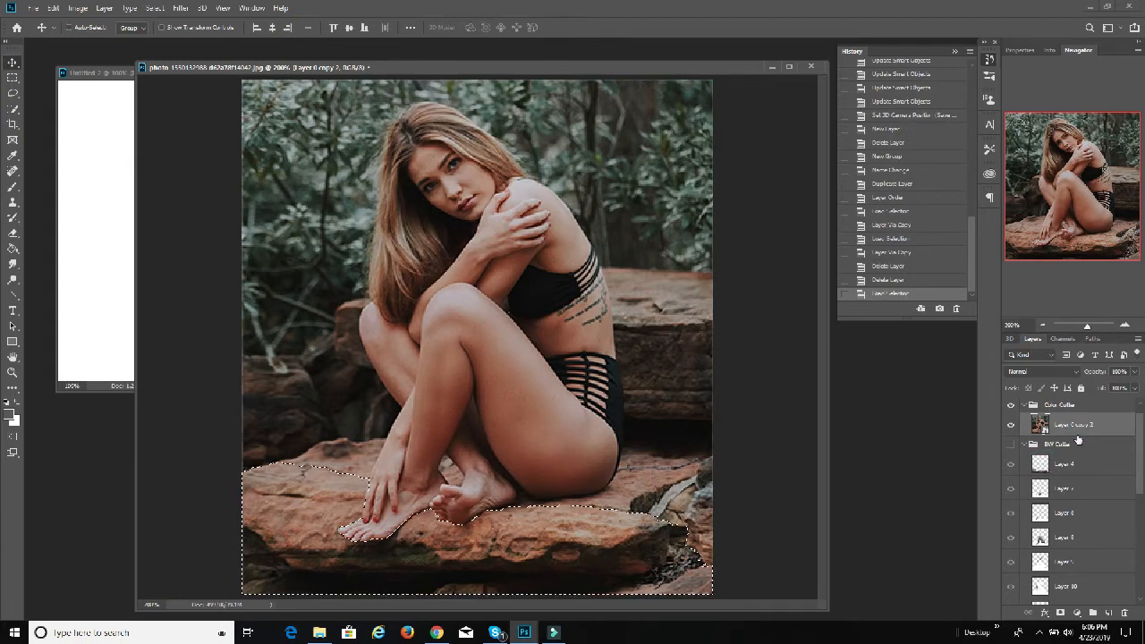
{"action": "key", "text": "ctrl+j"}
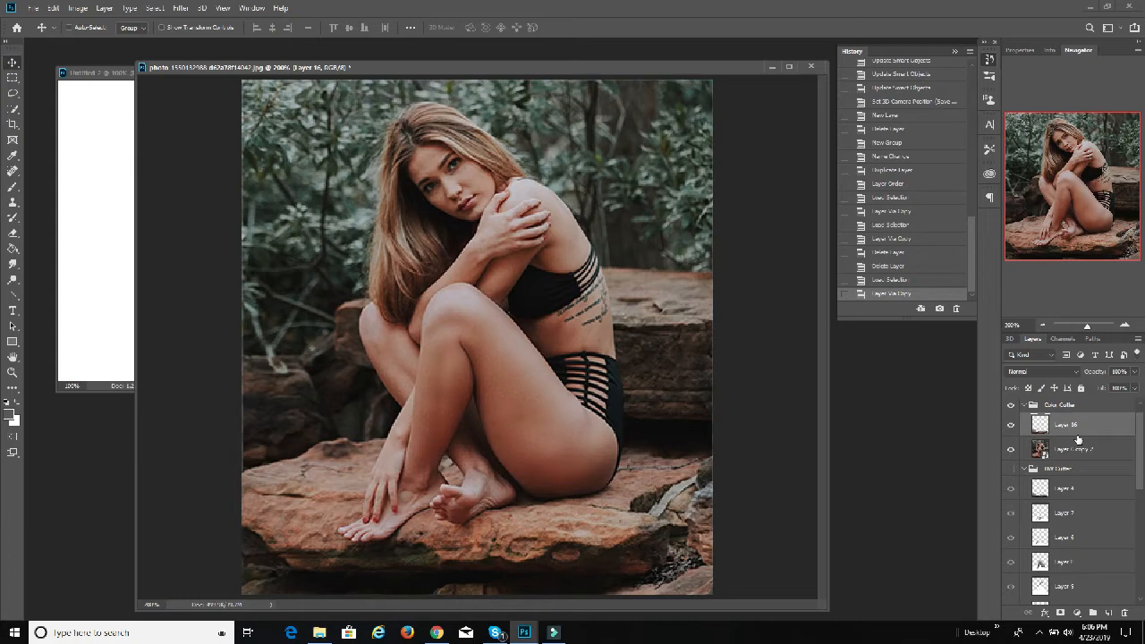
{"action": "left_click", "coordinate": [1040, 514], "text": "ctrl"}
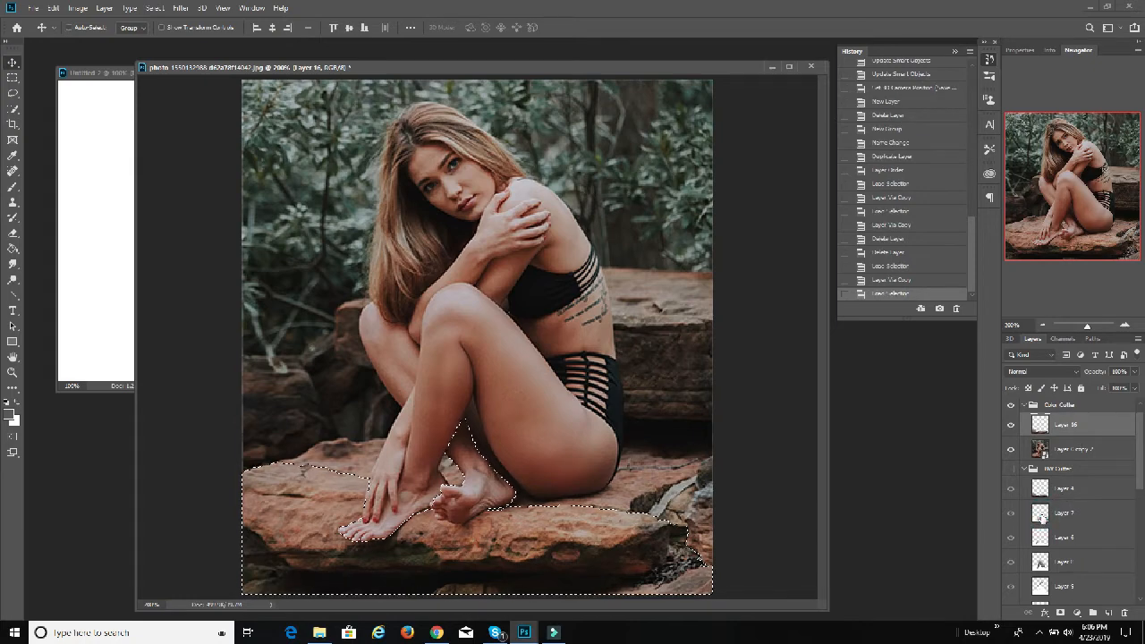
{"action": "left_click", "coordinate": [1024, 467]}
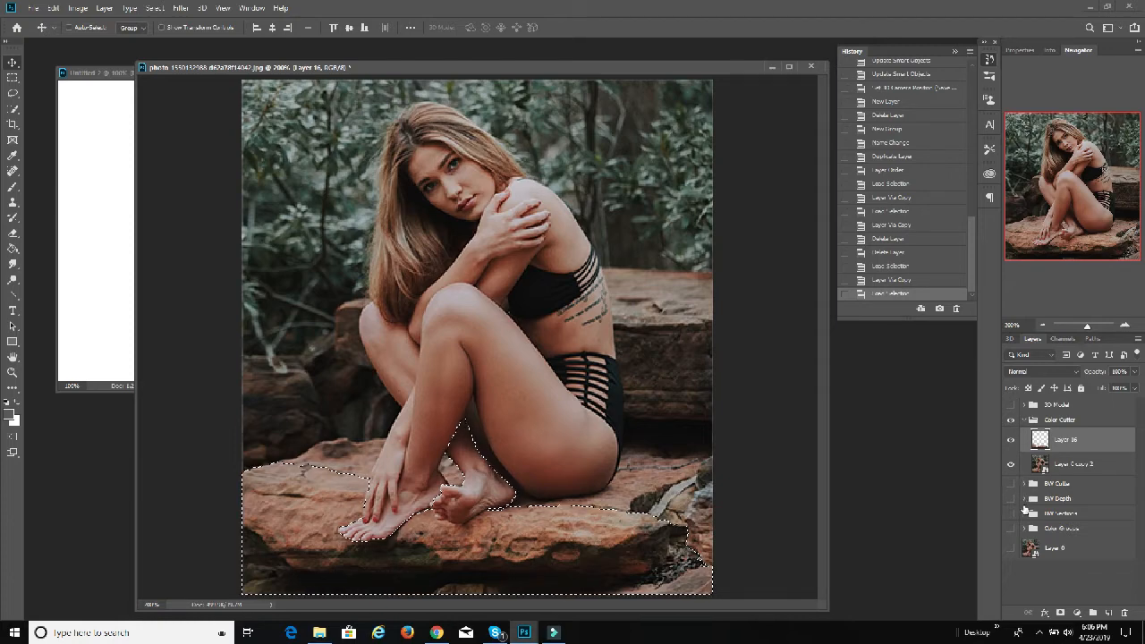
Step: Expand BW Sections and use its Layer 7 outline to copy the rear foot from Layer 0 copy 2 to a new layer
{"action": "left_click", "coordinate": [1024, 514]}
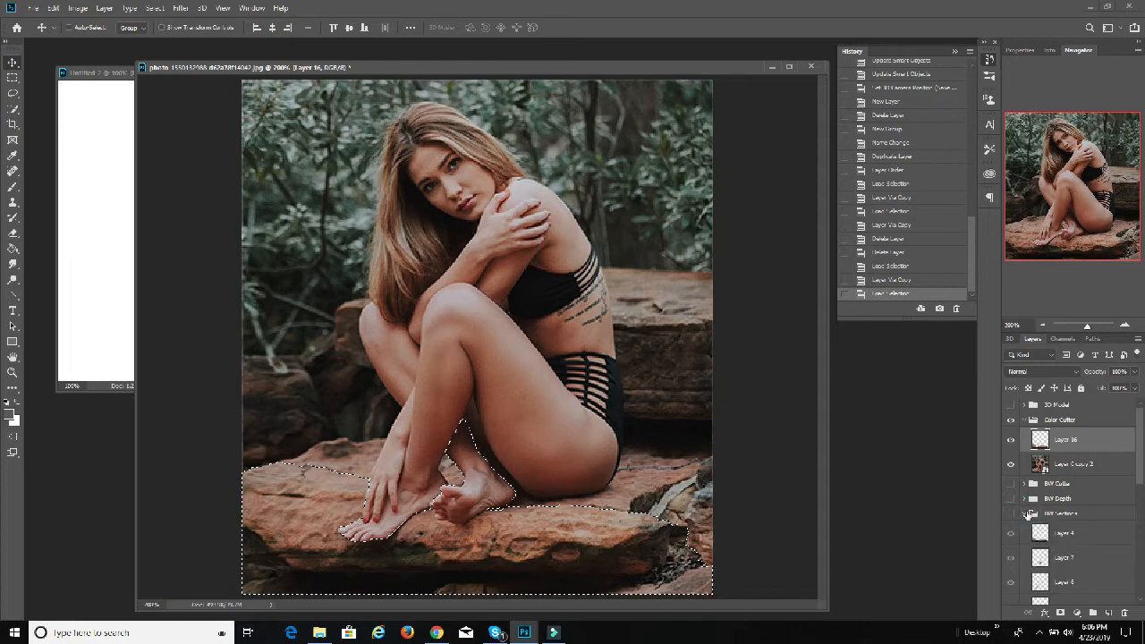
{"action": "scroll", "coordinate": [1037, 526], "scroll_direction": "down", "scroll_amount": 2}
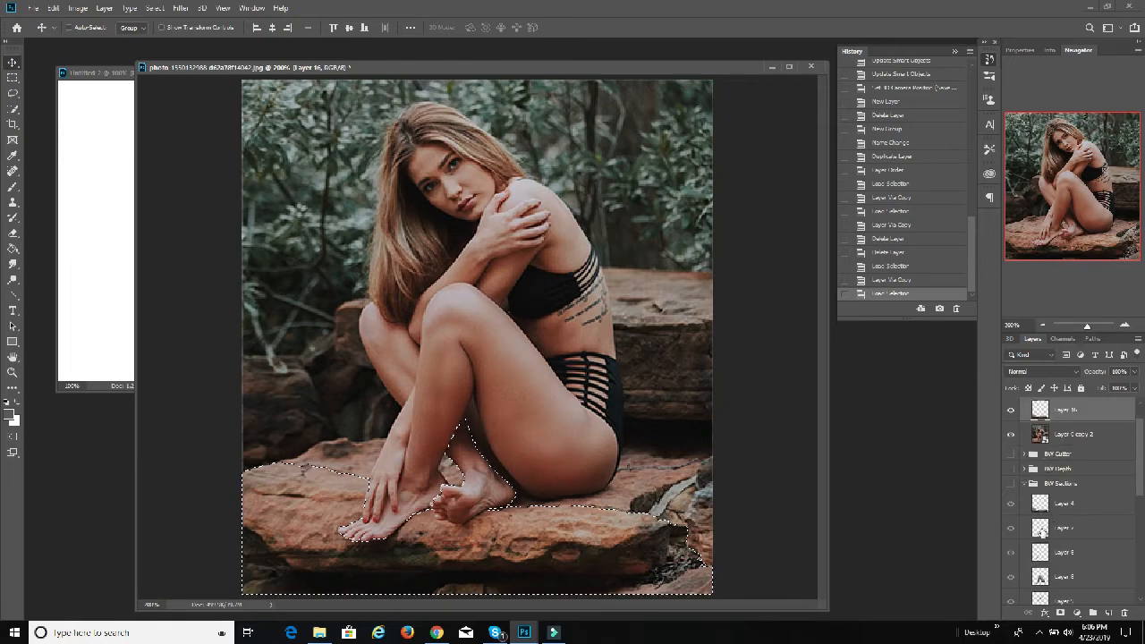
{"action": "left_click", "coordinate": [1041, 530], "text": "ctrl"}
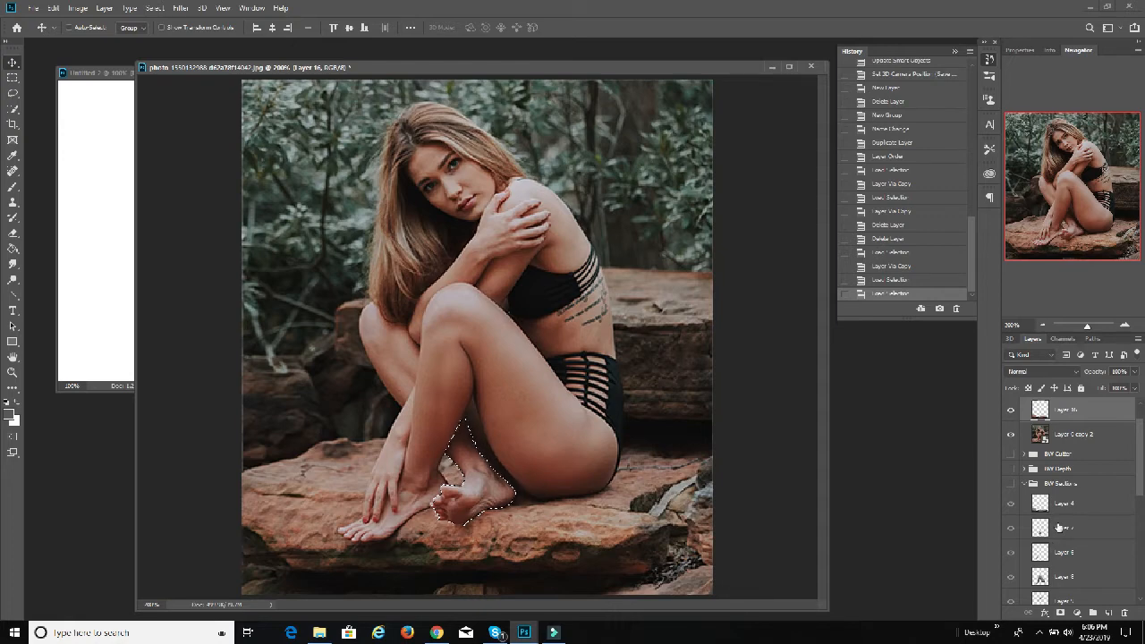
{"action": "left_click", "coordinate": [1084, 437]}
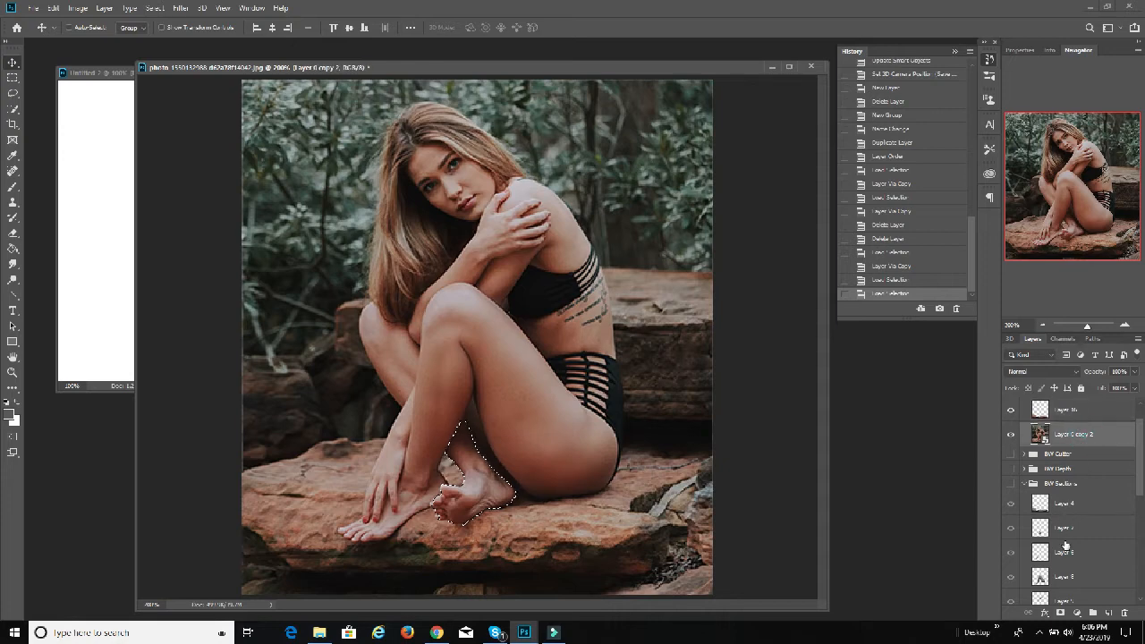
{"action": "key", "text": "ctrl+j"}
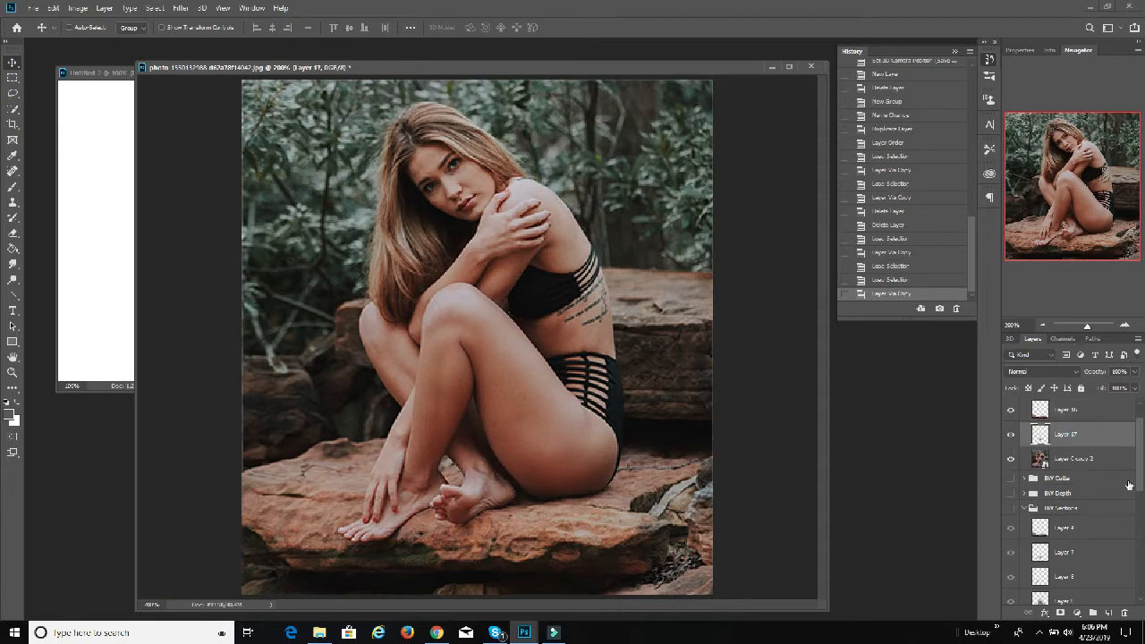
Step: Copy the lower hand and forearm from Layer 0 copy 2 to a new layer, using the matching outline in BW Sections
{"action": "left_click", "coordinate": [1042, 578], "text": "ctrl"}
{"action": "left_click", "coordinate": [1066, 463]}
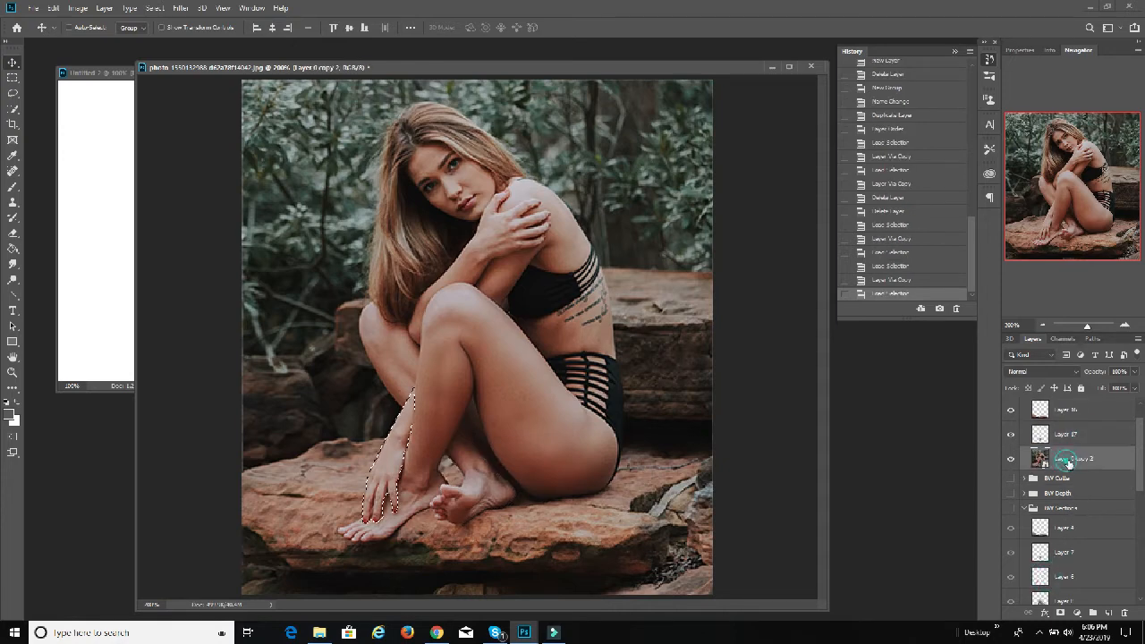
{"action": "scroll", "coordinate": [1075, 481], "scroll_direction": "down", "scroll_amount": 1}
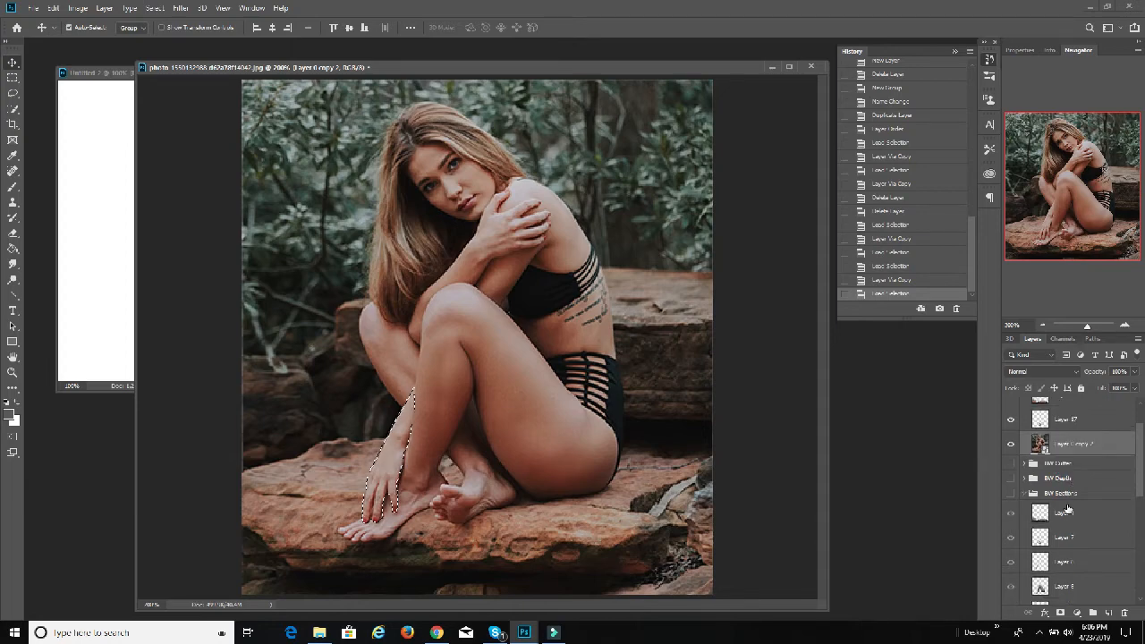
{"action": "key", "text": "ctrl+j"}
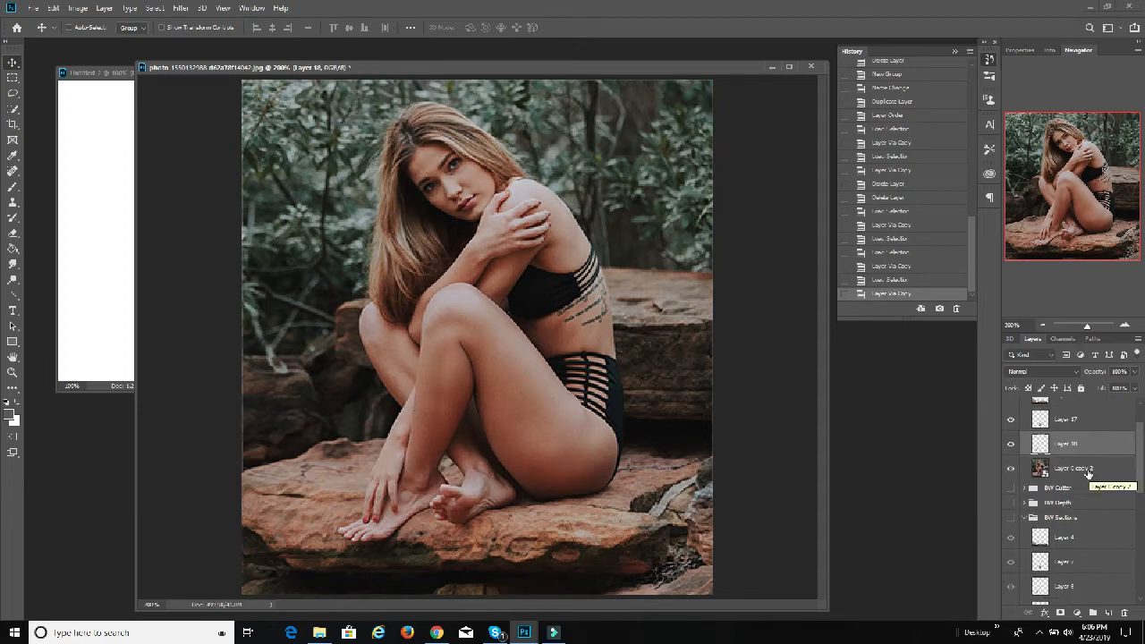
Step: Copy the front leg from Layer 0 copy 2 to a new layer, using the leg outline in BW Sections
{"action": "left_click", "coordinate": [1058, 467]}
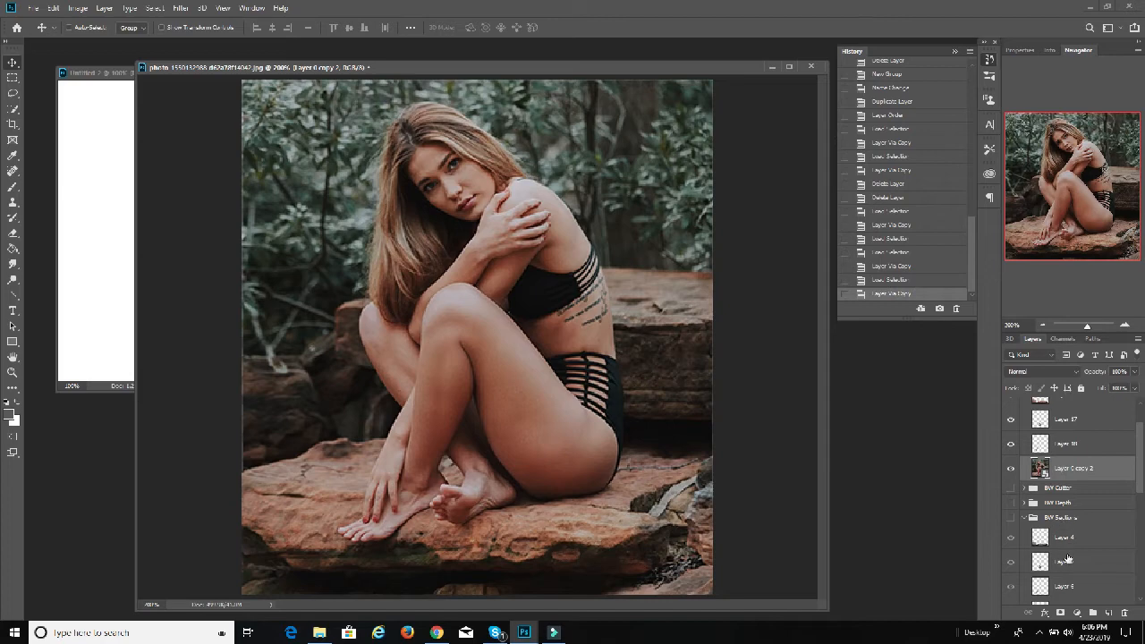
{"action": "scroll", "coordinate": [1067, 559], "scroll_direction": "down", "scroll_amount": 1}
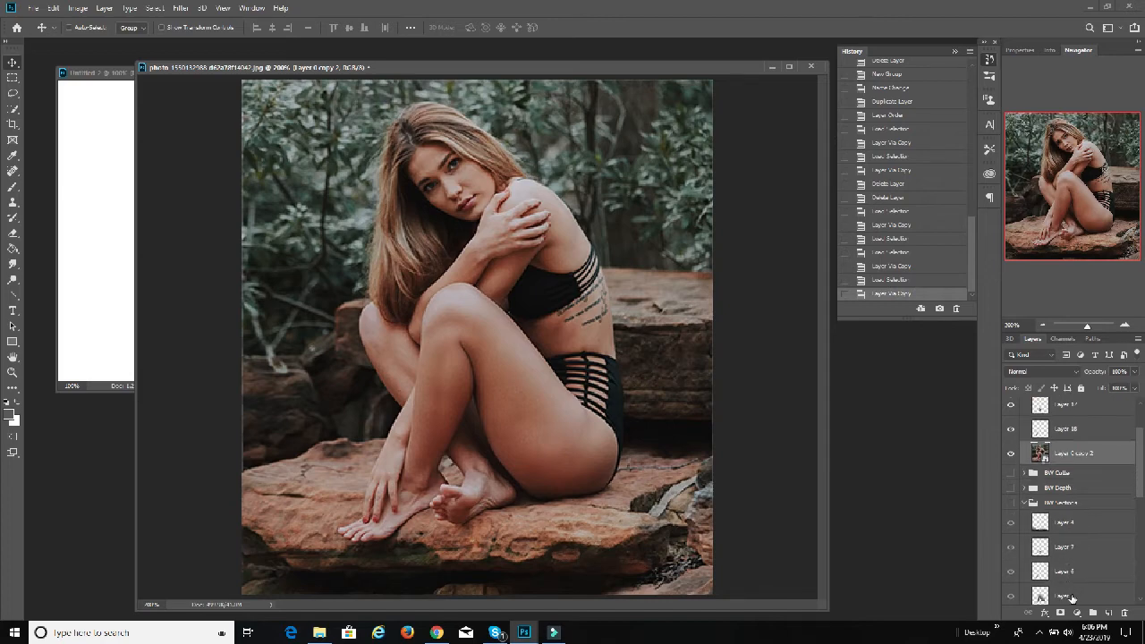
{"action": "left_click", "coordinate": [1064, 596]}
{"action": "left_click", "coordinate": [1089, 451]}
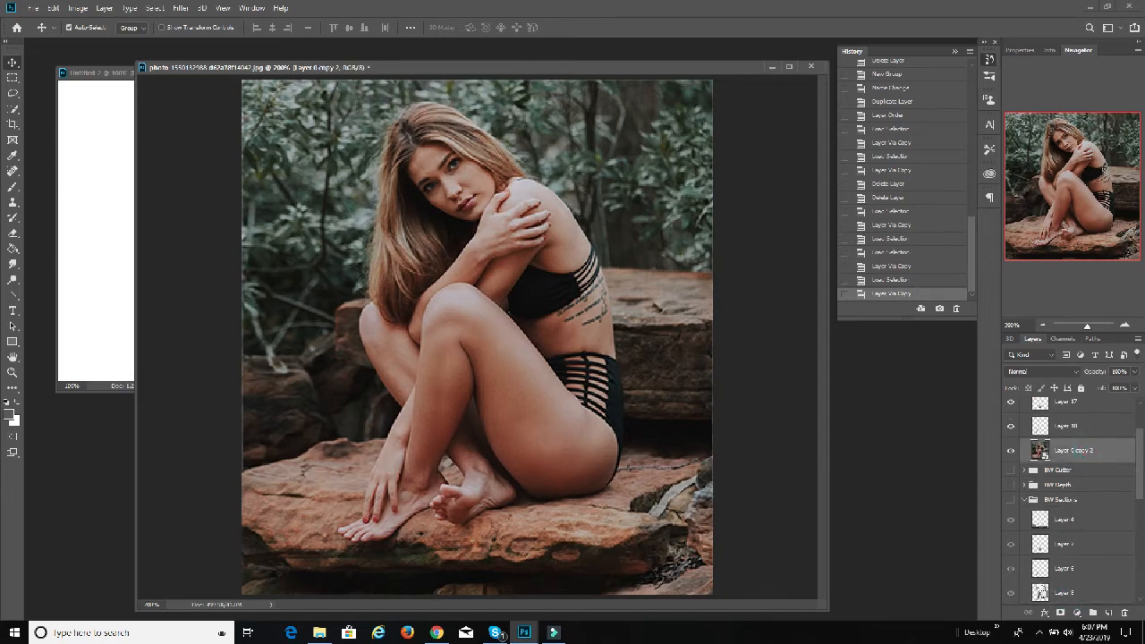
{"action": "left_click", "coordinate": [1072, 523], "text": "ctrl"}
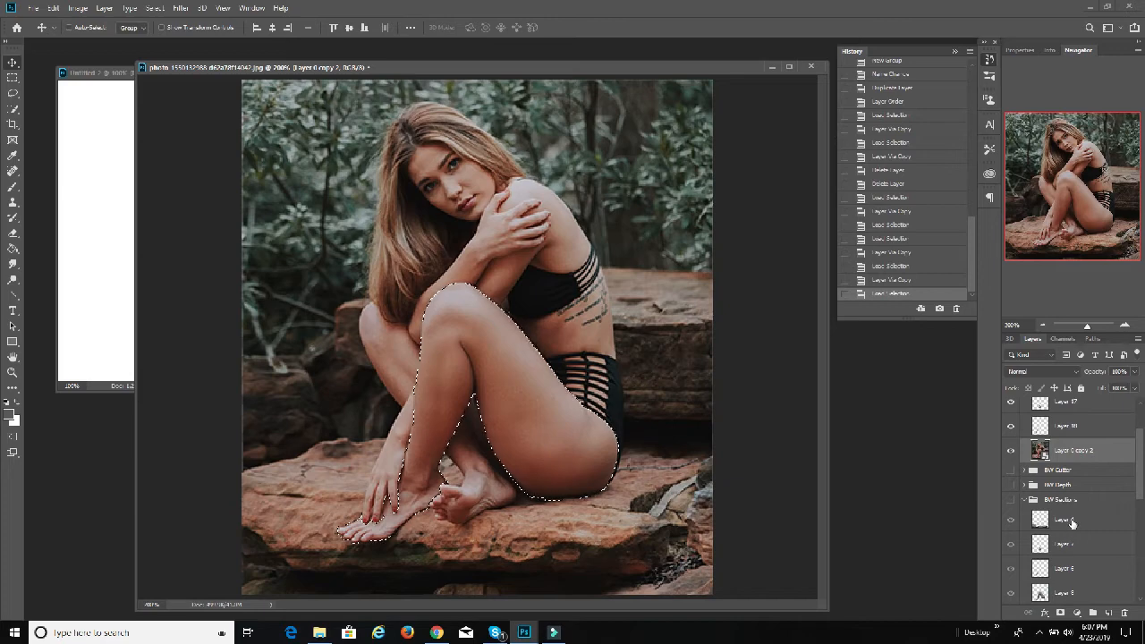
{"action": "key", "text": "ctrl+j"}
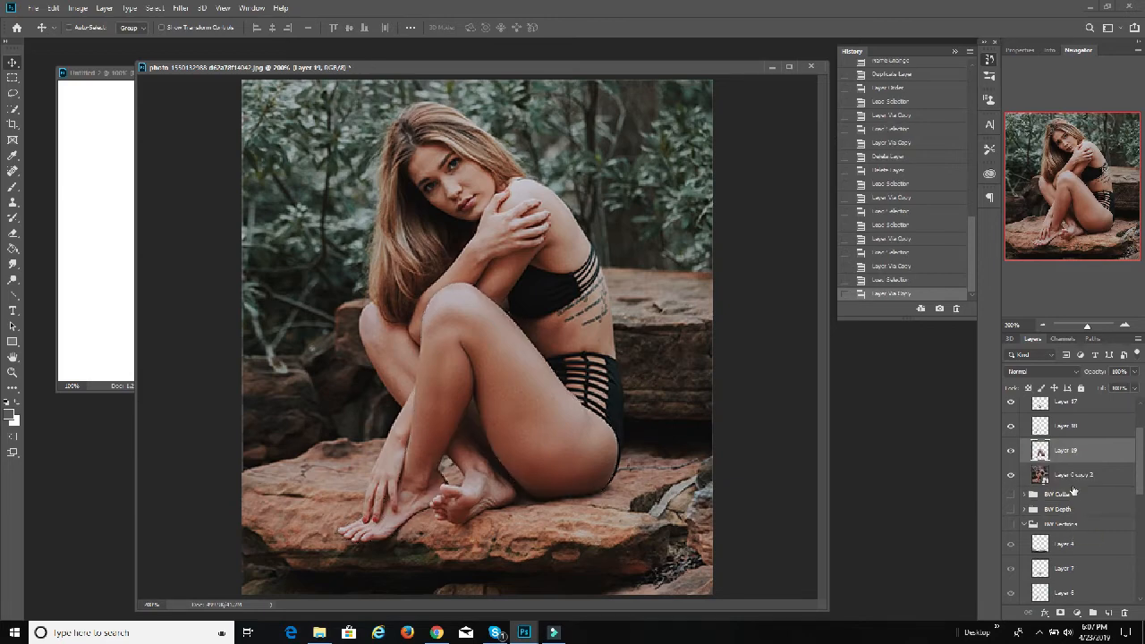
Step: Copy the Layer 9 section of BW Sections out of Layer 0 copy 2 to a new layer
{"action": "left_click", "coordinate": [1069, 474]}
{"action": "scroll", "coordinate": [1069, 537], "scroll_direction": "down", "scroll_amount": 1}
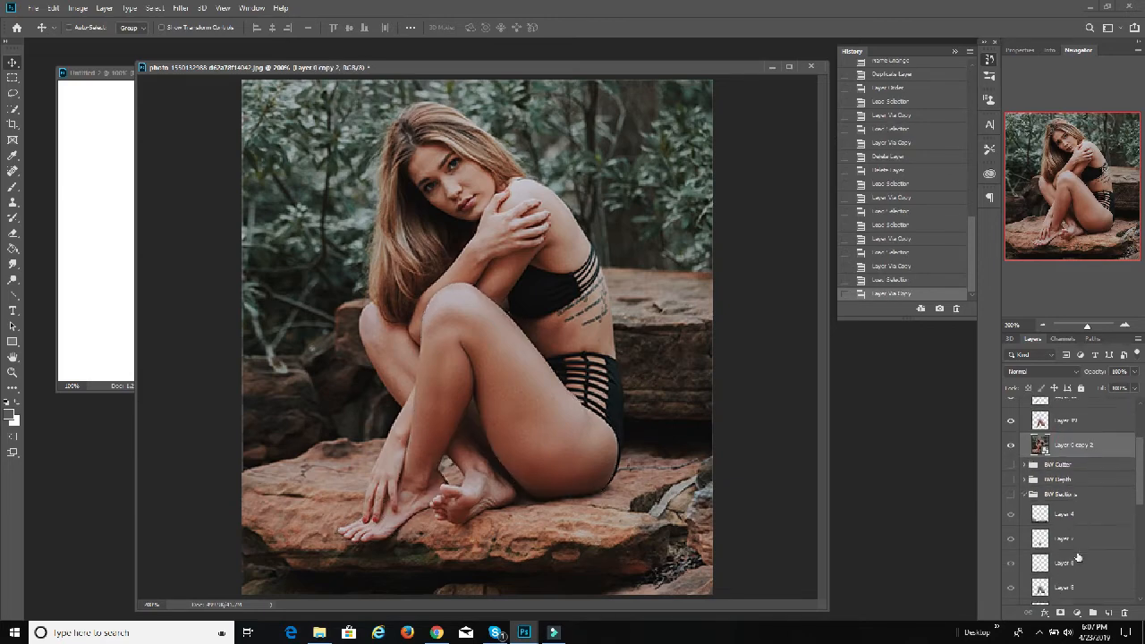
{"action": "scroll", "coordinate": [1081, 587], "scroll_direction": "down", "scroll_amount": 1}
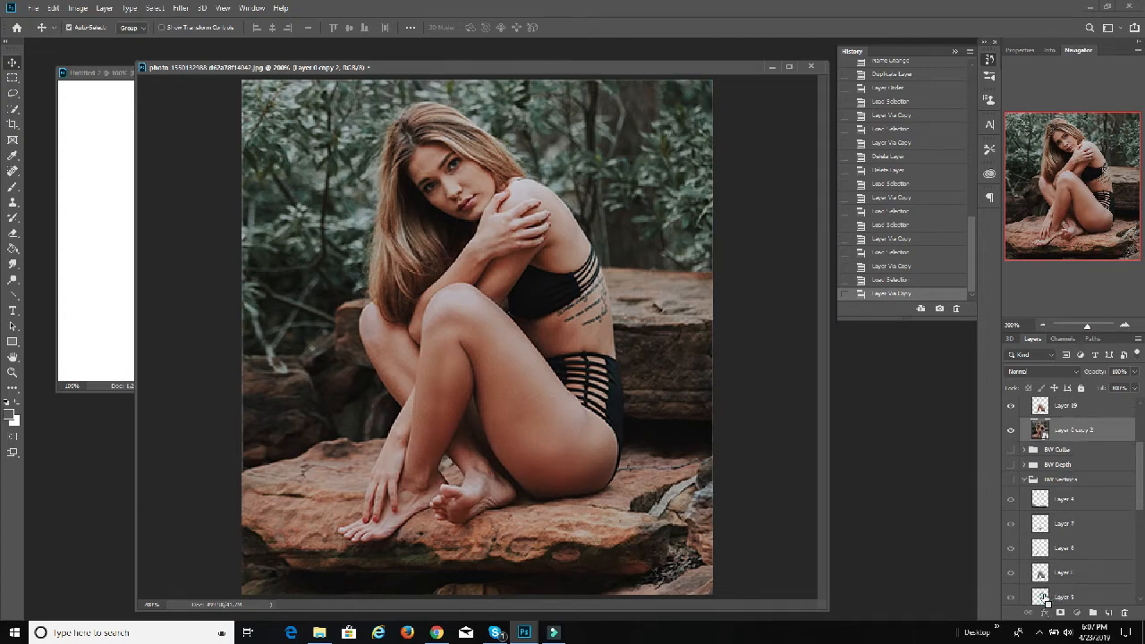
{"action": "left_click", "coordinate": [1042, 595], "text": "ctrl"}
{"action": "key", "text": "ctrl+j"}
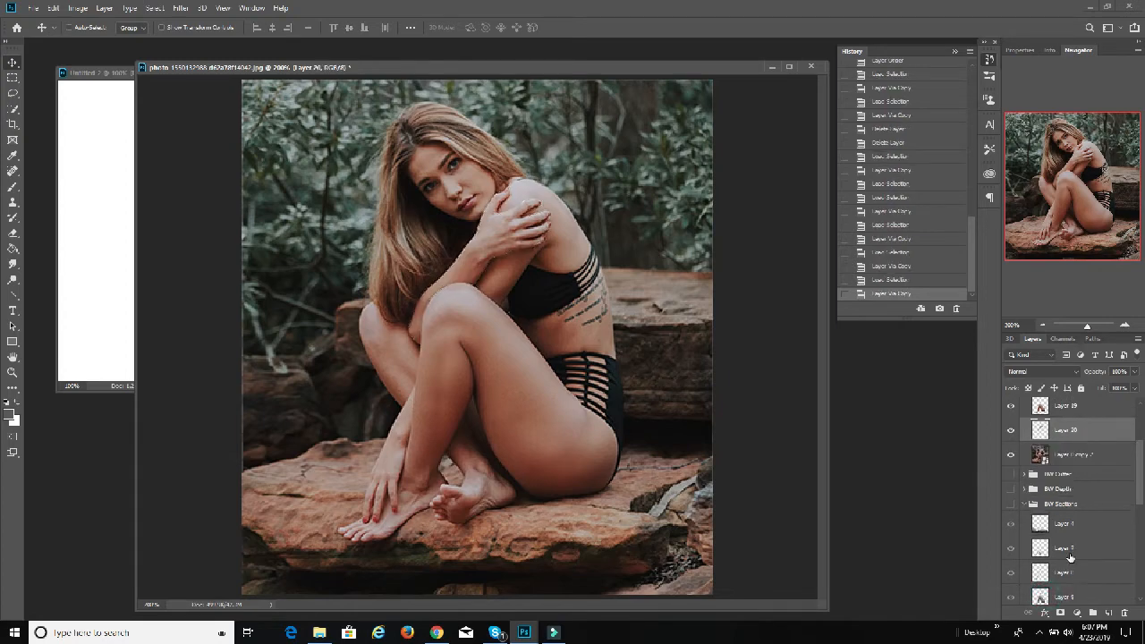
Step: Copy the rear knee and shin from Layer 0 copy 2 to a new layer, using the Layer 10 outline in BW Sections
{"action": "left_click", "coordinate": [1070, 450]}
{"action": "scroll", "coordinate": [1059, 544], "scroll_direction": "down", "scroll_amount": 5}
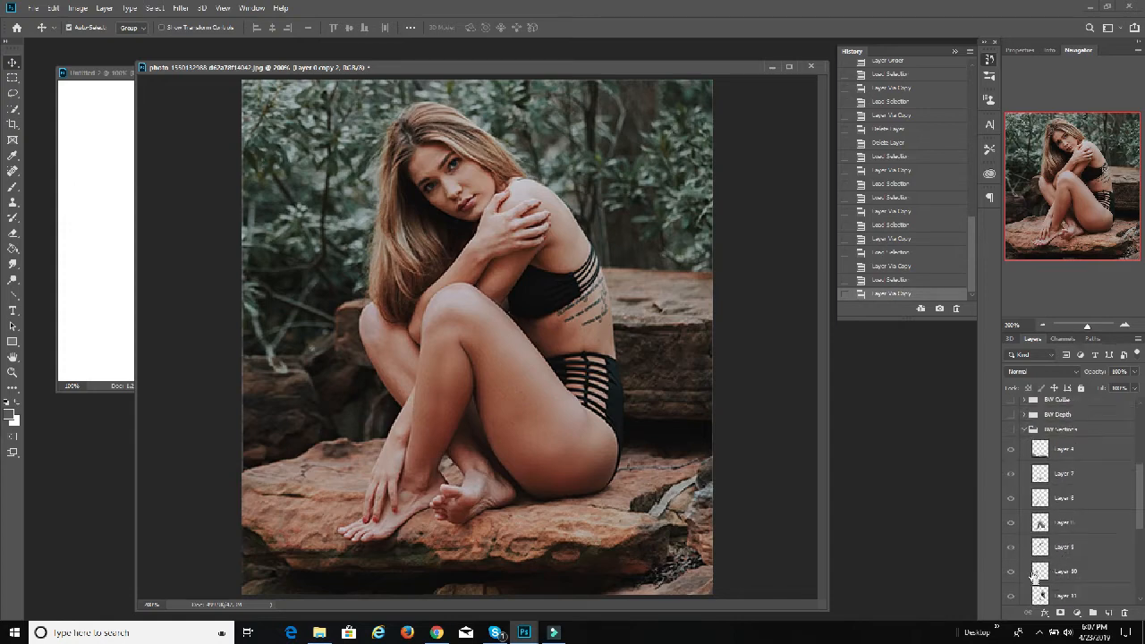
{"action": "left_click", "coordinate": [1041, 573], "text": "ctrl"}
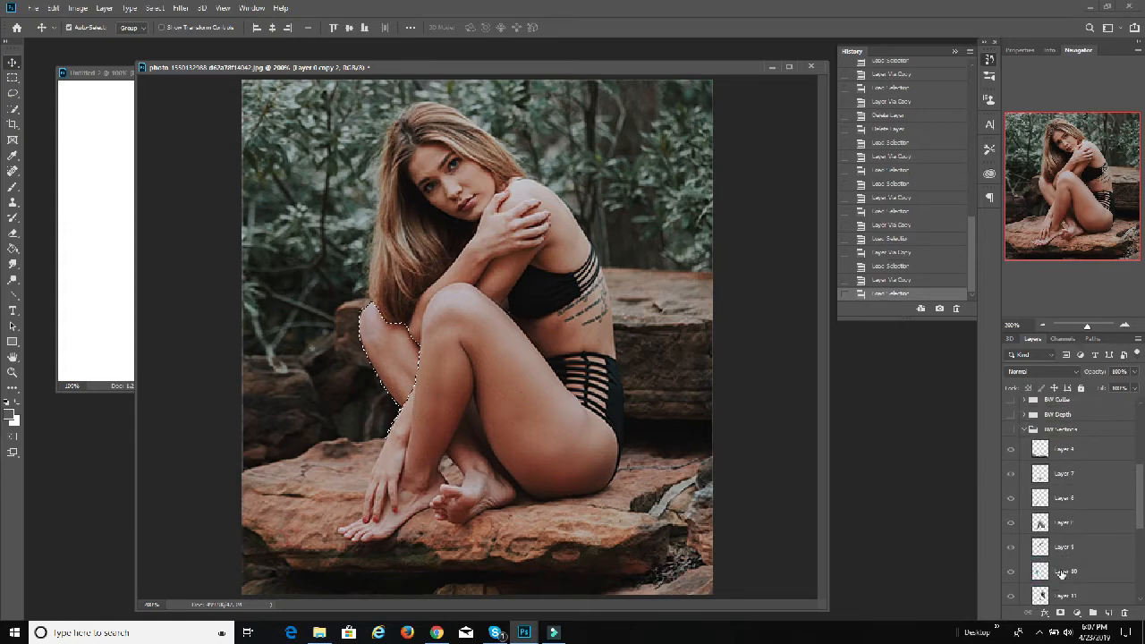
{"action": "key", "text": "ctrl+j"}
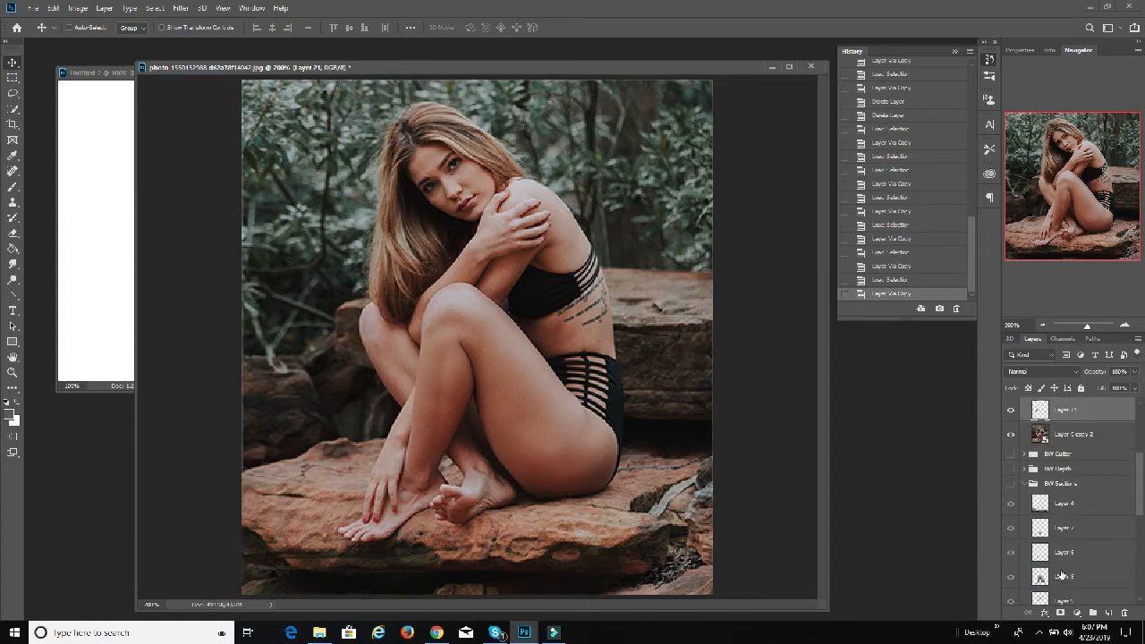
Step: Copy the torso and upper arm from Layer 0 copy 2 to a new layer, using the Layer 11 outline in BW Sections
{"action": "left_click", "coordinate": [1095, 435]}
{"action": "scroll", "coordinate": [1071, 518], "scroll_direction": "down", "scroll_amount": 3}
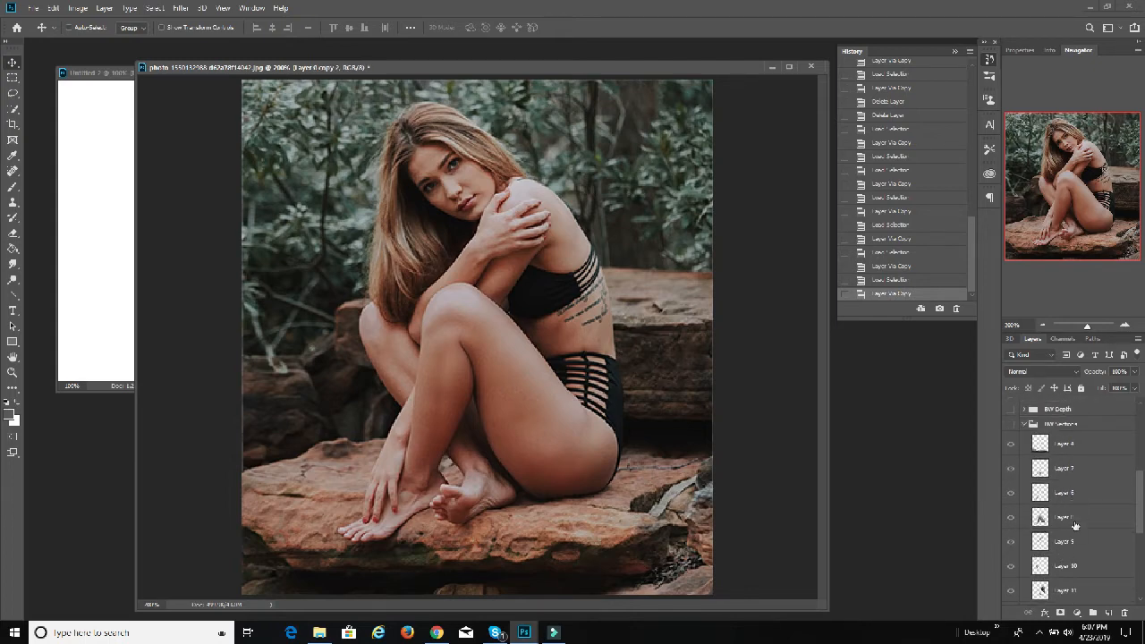
{"action": "left_click", "coordinate": [1040, 589], "text": "ctrl"}
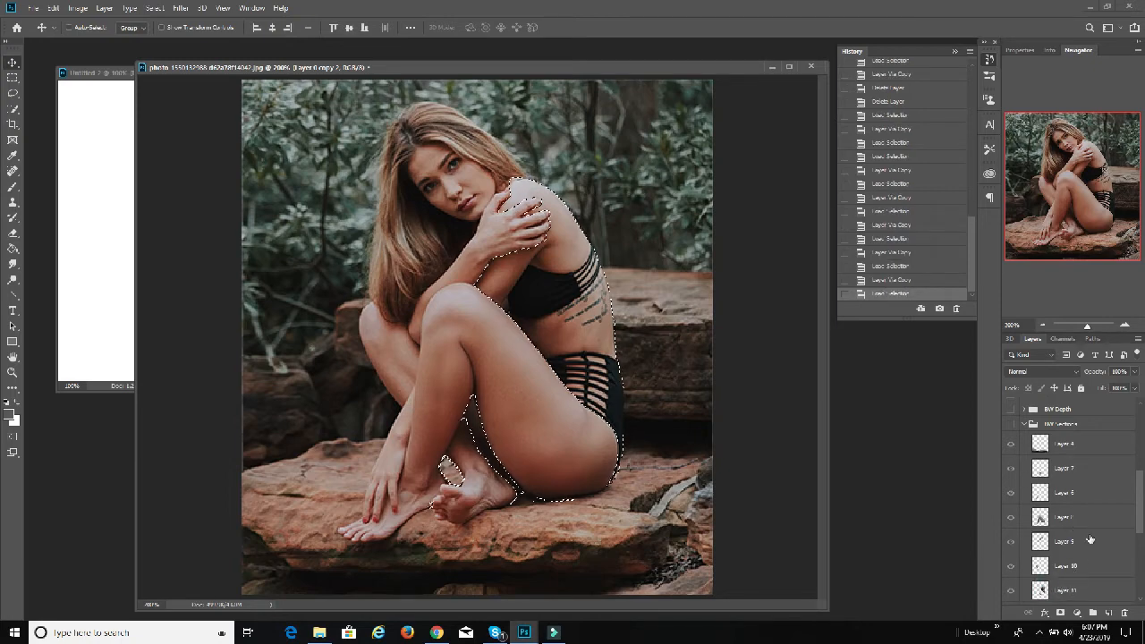
{"action": "scroll", "coordinate": [1089, 536], "scroll_direction": "up", "scroll_amount": 2}
{"action": "key", "text": "ctrl+j"}
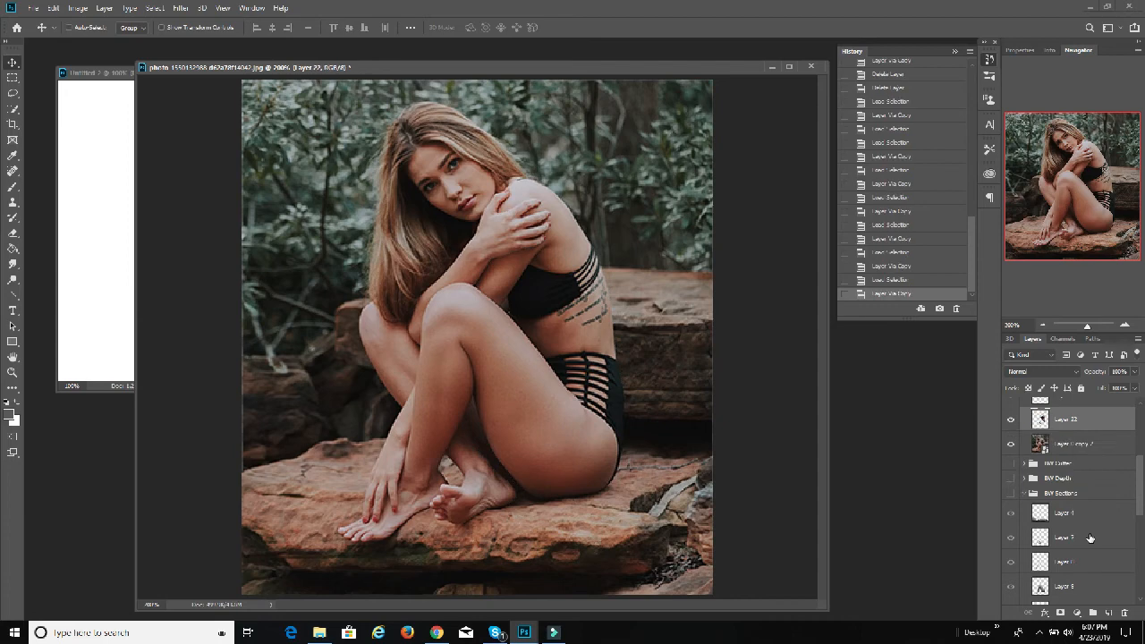
Step: Copy the hair from Layer 0 copy 2 to a new layer, using the hair outline in BW Sections
{"action": "left_click", "coordinate": [1082, 444]}
{"action": "scroll", "coordinate": [1073, 483], "scroll_direction": "down", "scroll_amount": 5}
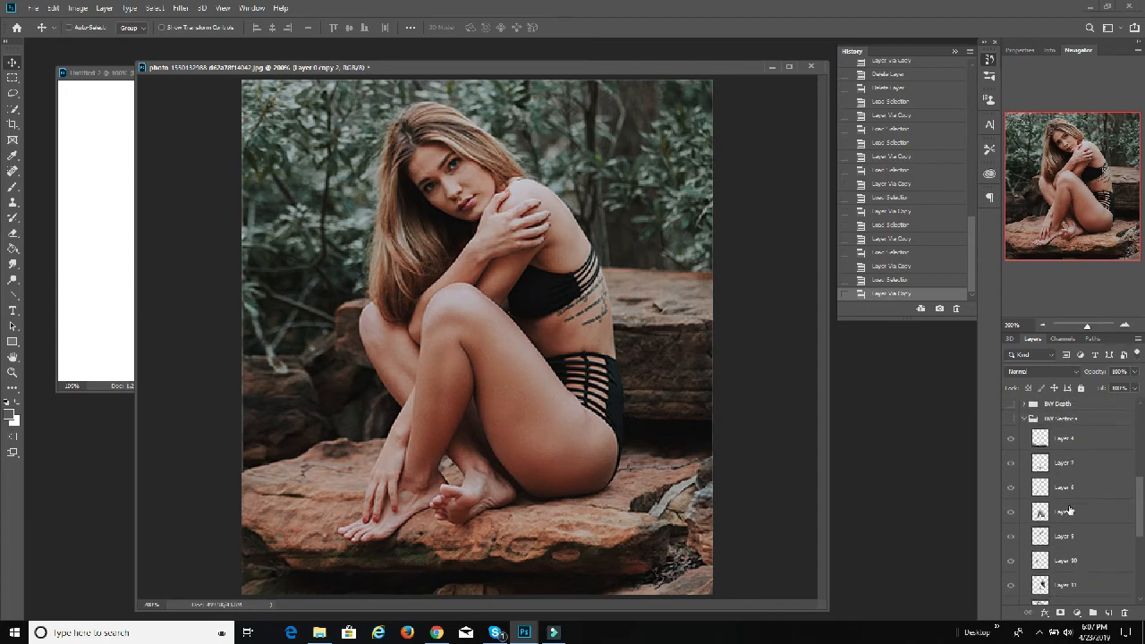
{"action": "scroll", "coordinate": [1069, 512], "scroll_direction": "up", "scroll_amount": 1}
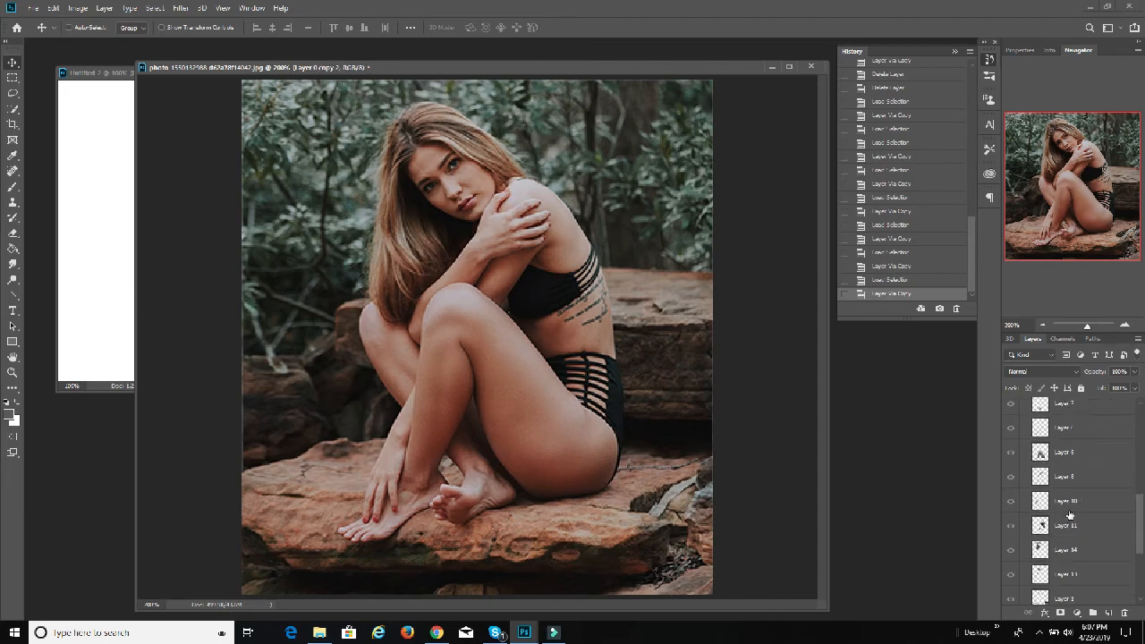
{"action": "scroll", "coordinate": [1073, 501], "scroll_direction": "up", "scroll_amount": 2}
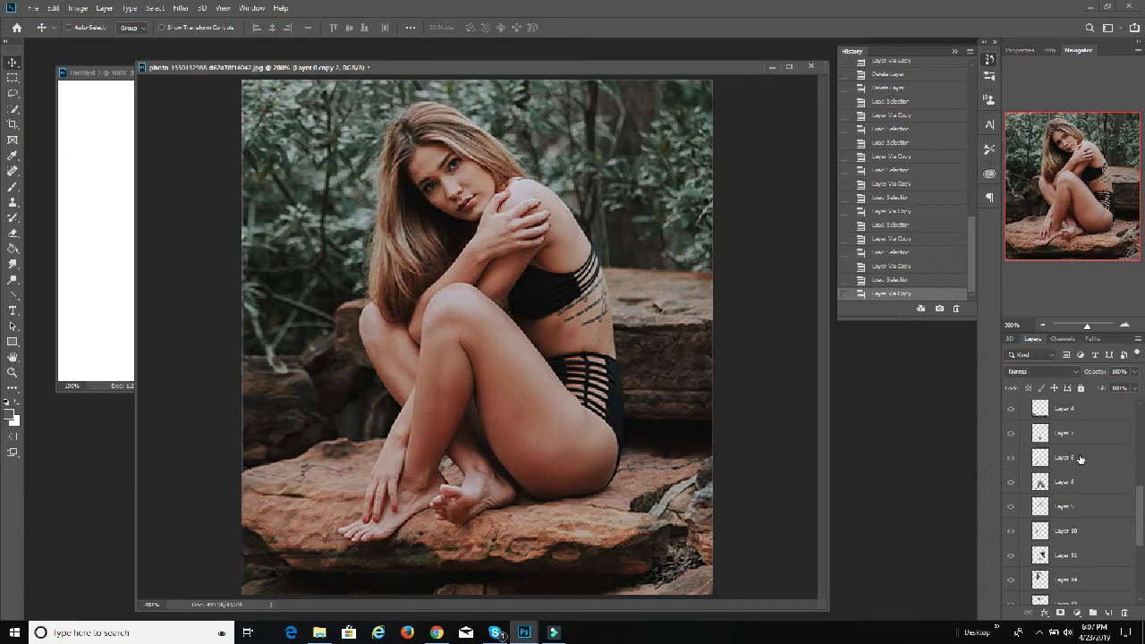
{"action": "scroll", "coordinate": [1082, 445], "scroll_direction": "up", "scroll_amount": 1}
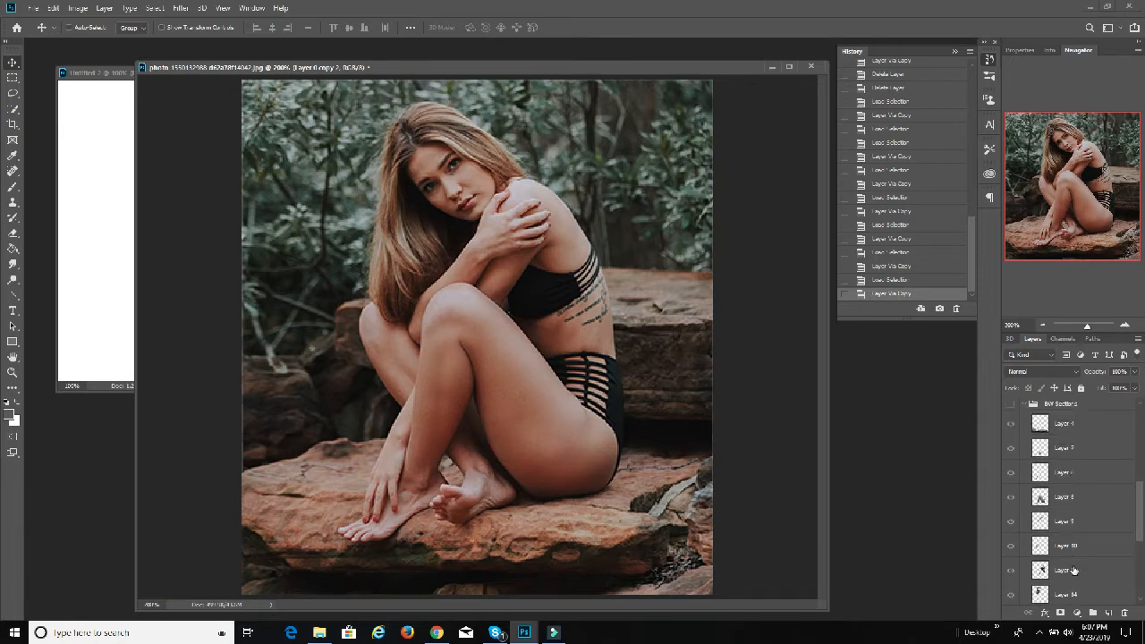
{"action": "left_click", "coordinate": [1040, 593], "text": "ctrl"}
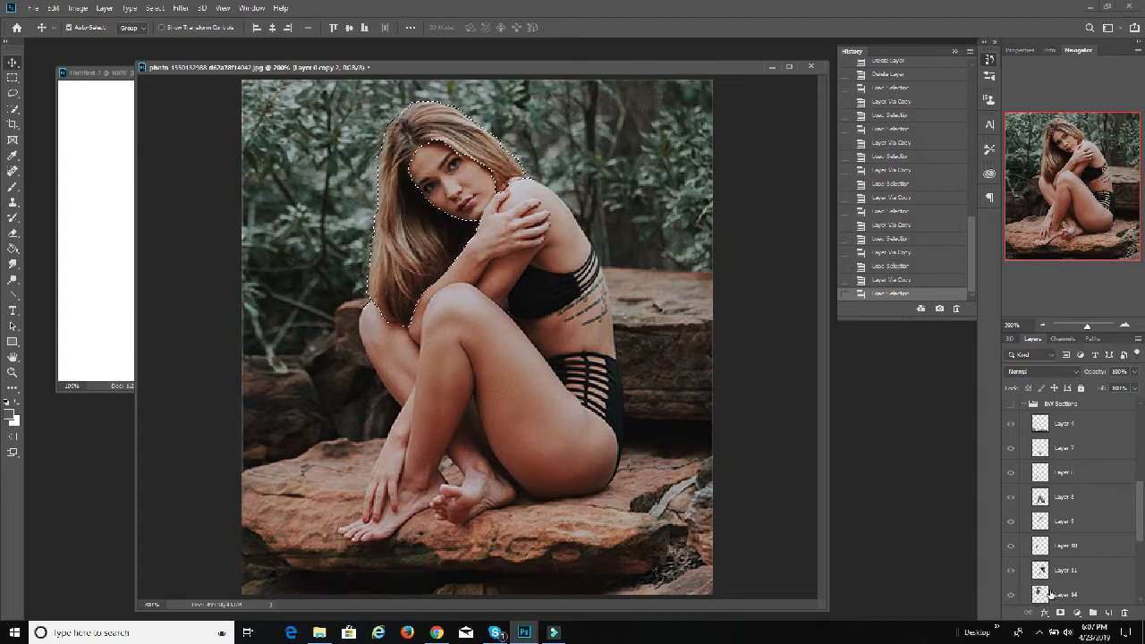
{"action": "key", "text": "ctrl+j"}
Step: Copy the face from Layer 0 copy 2 to a new layer, using the face outline in BW Sections
{"action": "left_click", "coordinate": [1073, 435]}
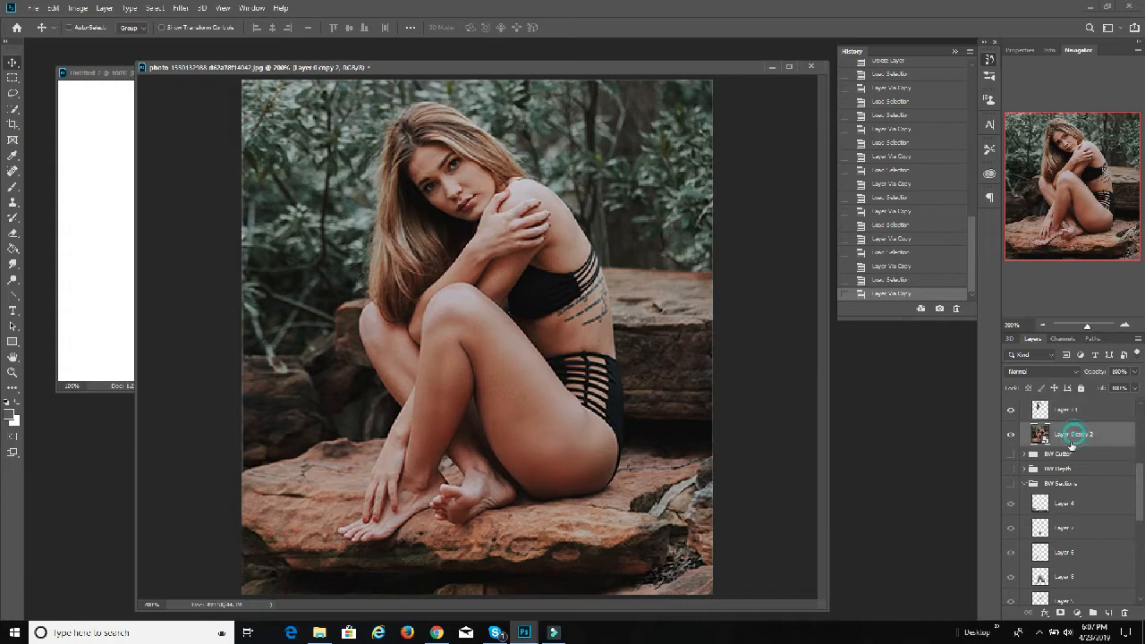
{"action": "scroll", "coordinate": [1073, 465], "scroll_direction": "down", "scroll_amount": 3}
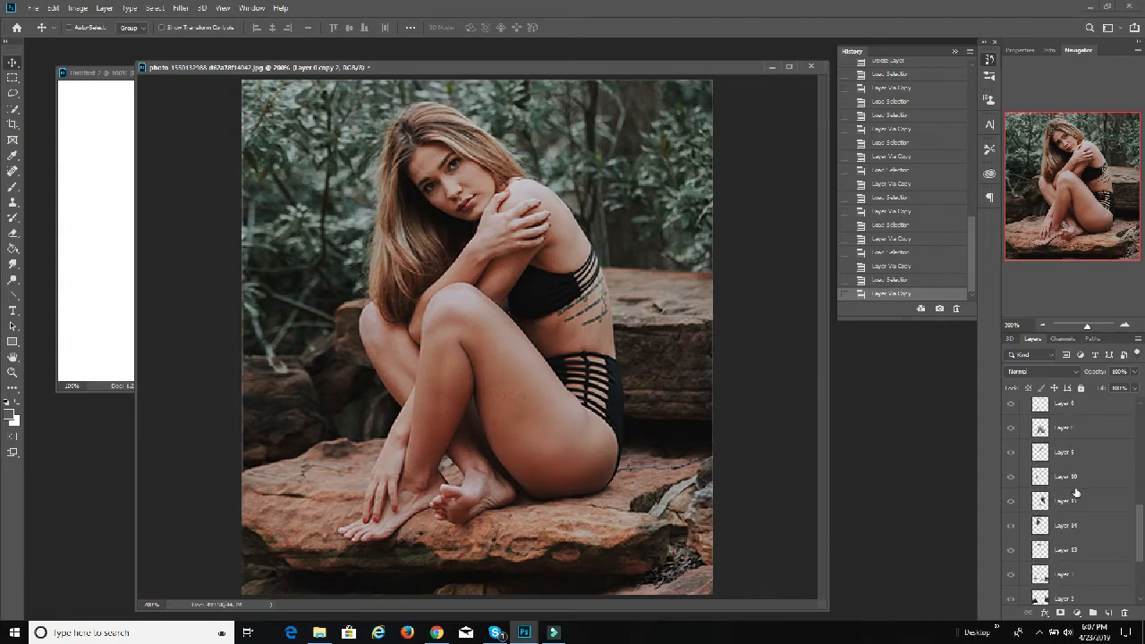
{"action": "left_click", "coordinate": [1041, 552], "text": "ctrl"}
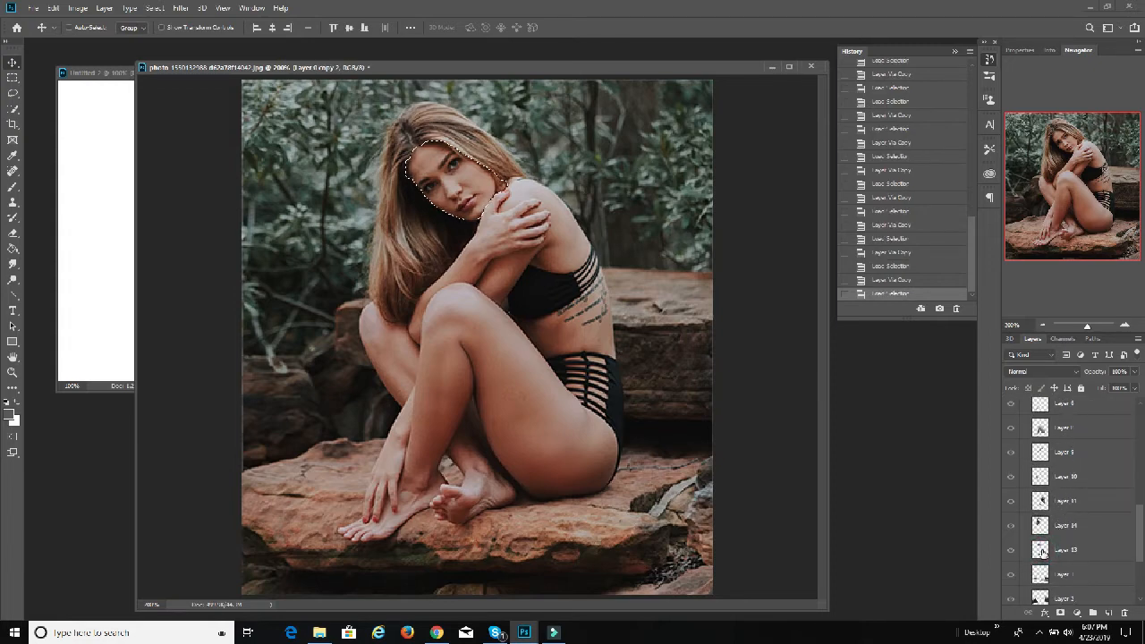
{"action": "key", "text": "ctrl+j"}
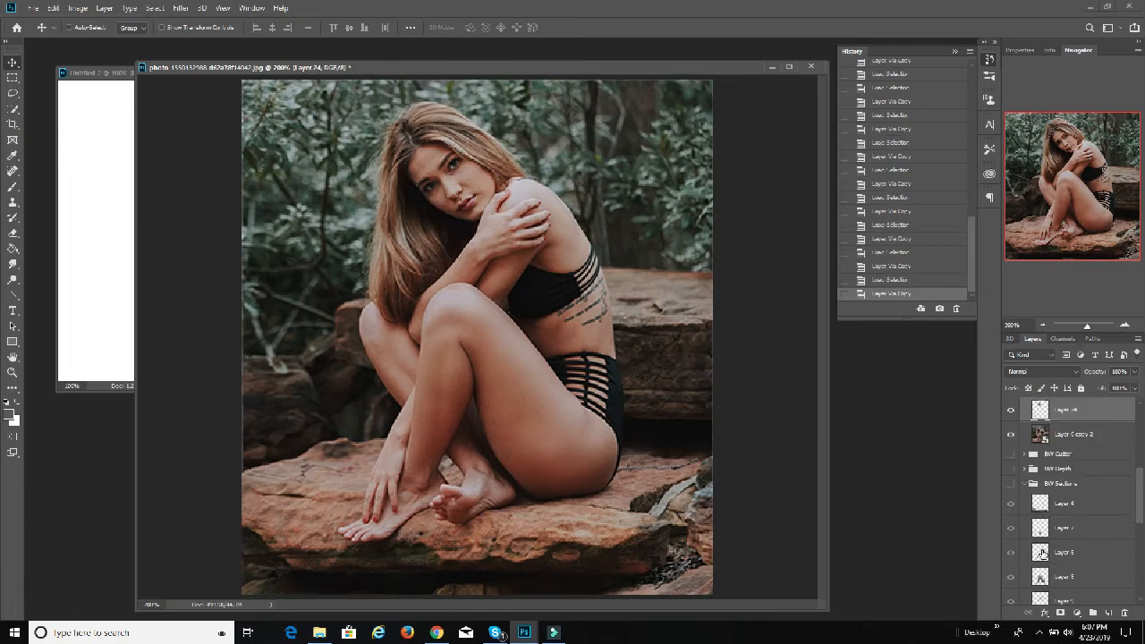
Step: Copy the rock surface around and behind the feet from Layer 0 copy 2 to a new layer, using its BW Sections outline
{"action": "left_click", "coordinate": [1074, 435]}
{"action": "scroll", "coordinate": [1074, 436], "scroll_direction": "down", "scroll_amount": 5}
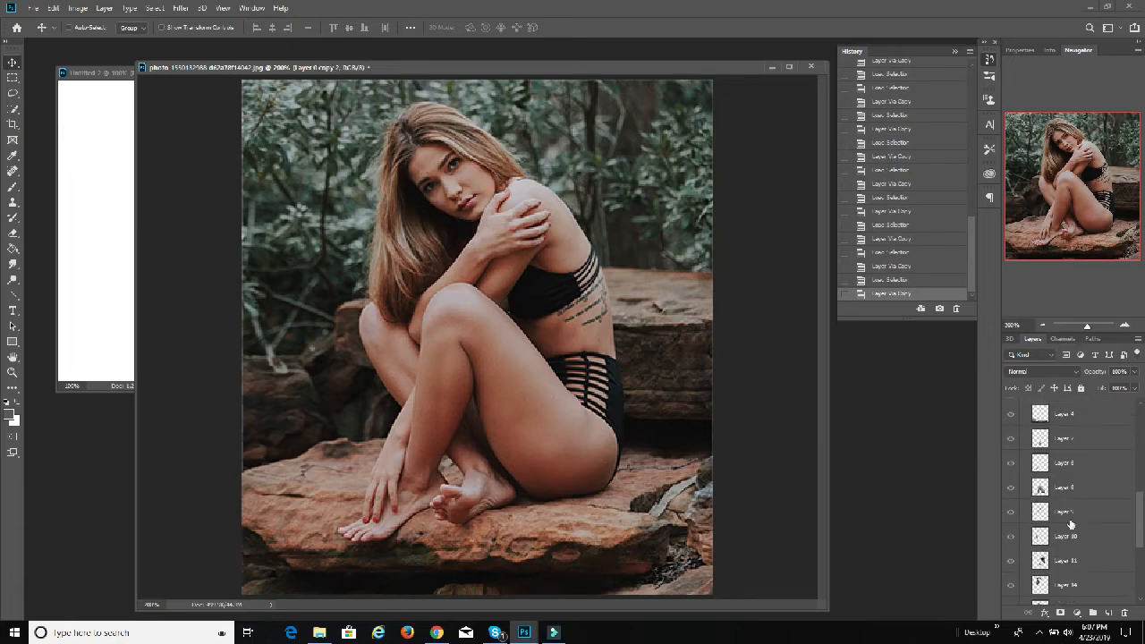
{"action": "scroll", "coordinate": [1076, 528], "scroll_direction": "down", "scroll_amount": 1}
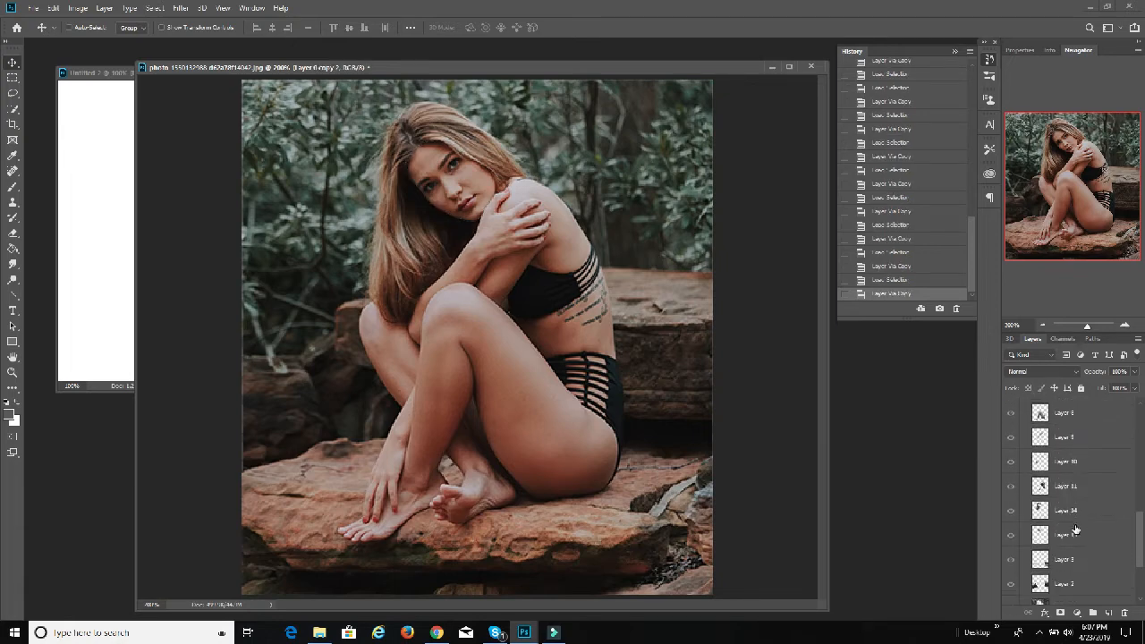
{"action": "left_click", "coordinate": [1042, 561], "text": "ctrl"}
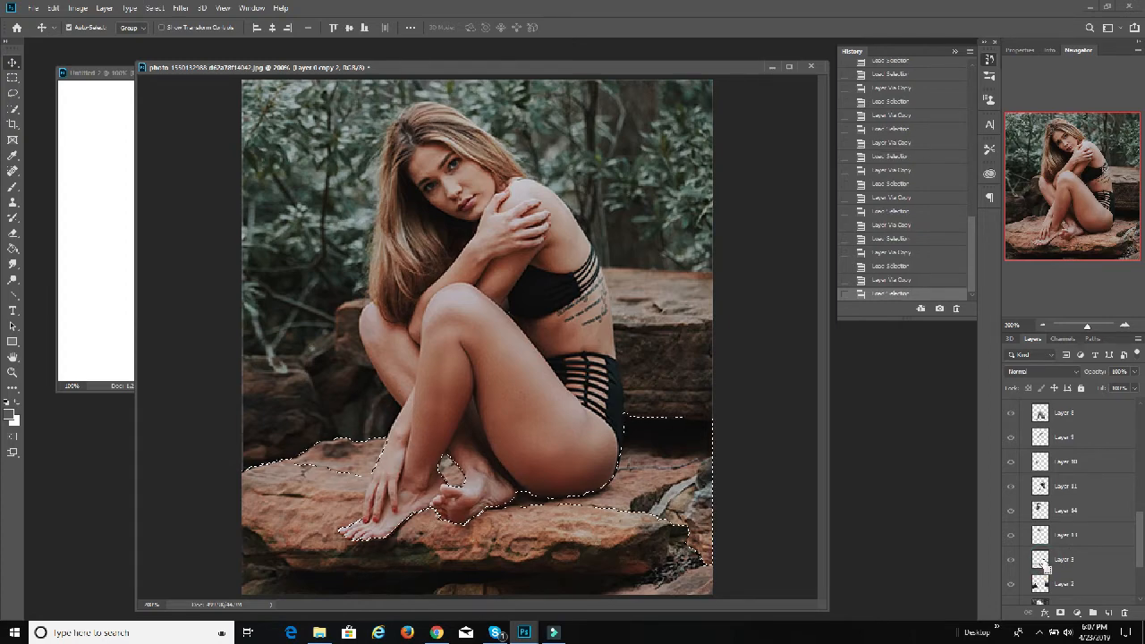
{"action": "key", "text": "ctrl+j"}
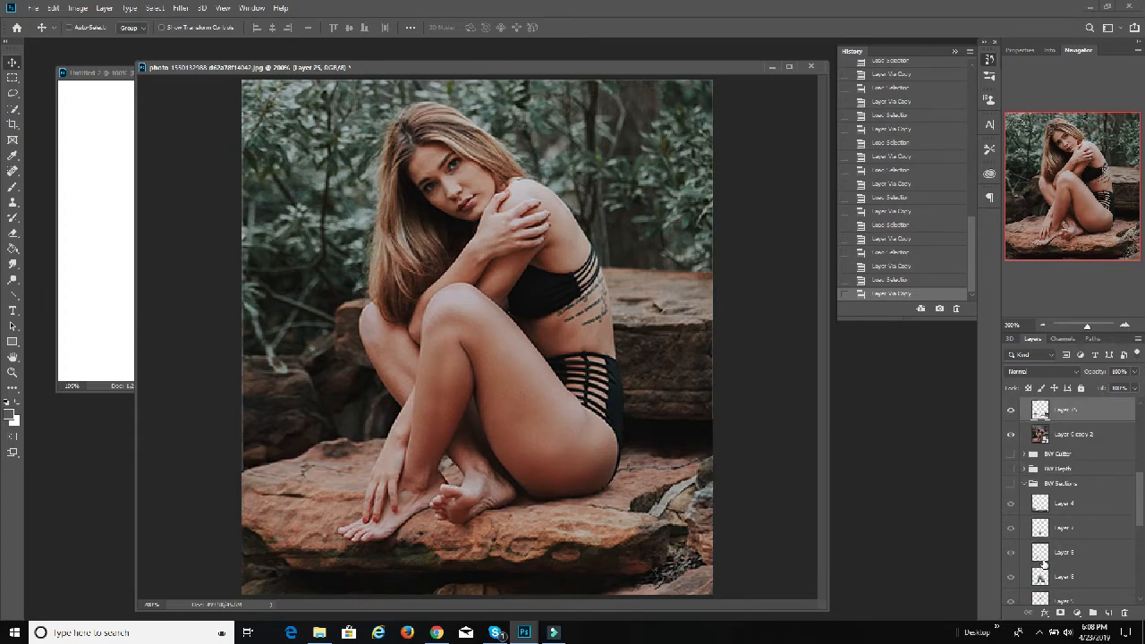
Step: Copy the rocks behind the woman from Layer 0 copy 2 to a new layer, using the Layer 2 outline in BW Sections
{"action": "left_click", "coordinate": [1048, 433]}
{"action": "scroll", "coordinate": [1073, 492], "scroll_direction": "down", "scroll_amount": 5}
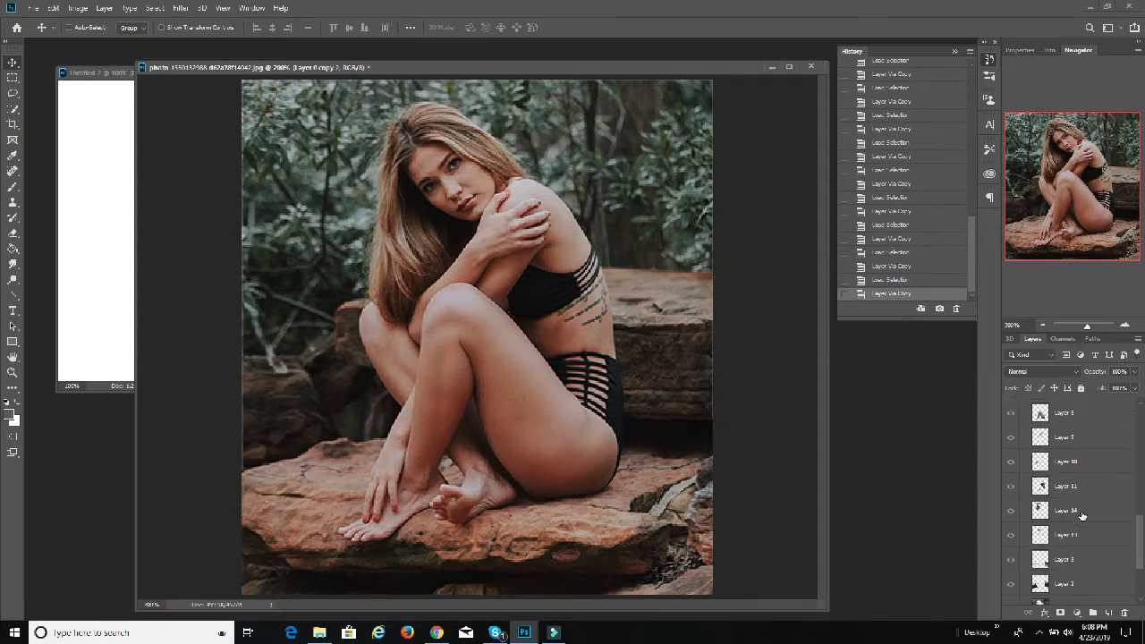
{"action": "scroll", "coordinate": [1081, 511], "scroll_direction": "down", "scroll_amount": 2}
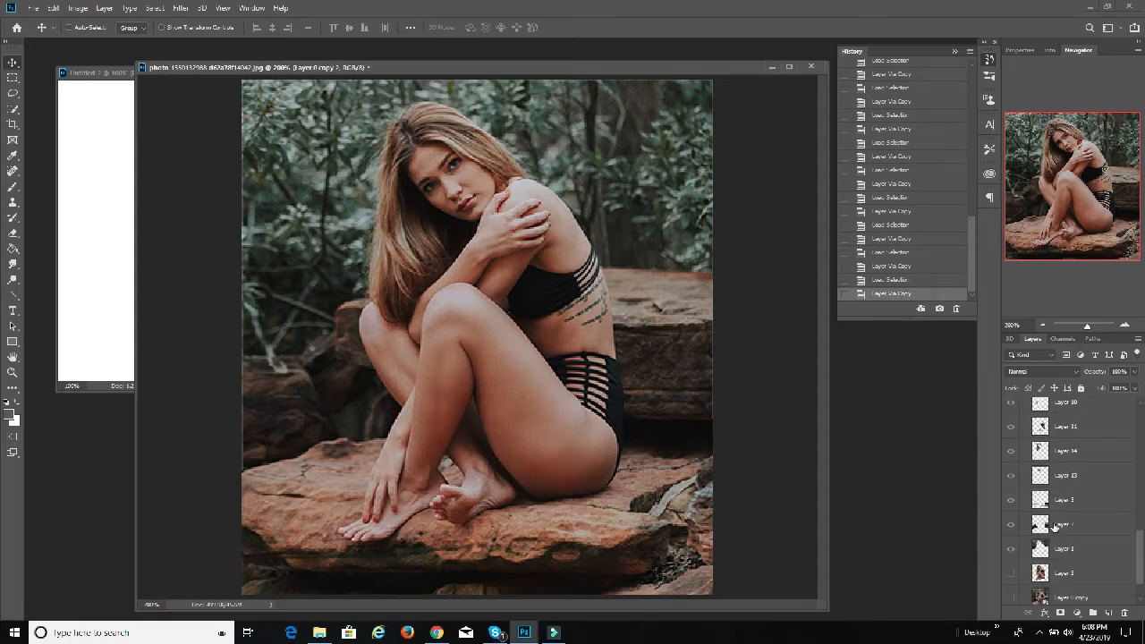
{"action": "left_click", "coordinate": [1040, 524], "text": "ctrl"}
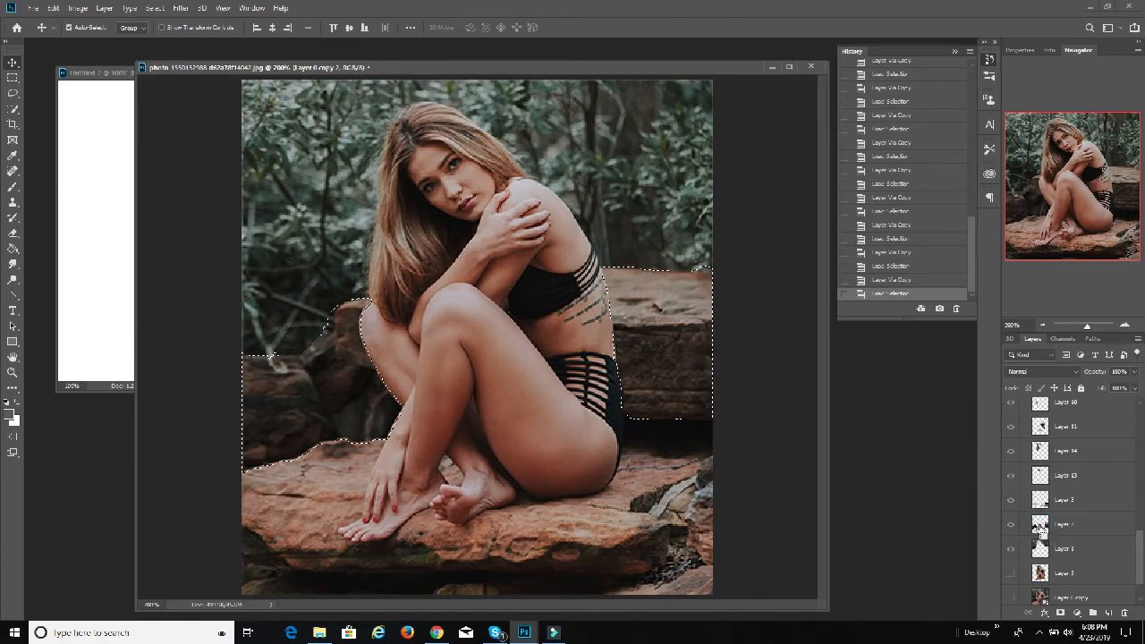
{"action": "key", "text": "ctrl+j"}
Step: Copy the foliage background from Layer 0 copy 2 to a new layer using the Layer 1 outline, and hide Layer 0 copy 2
{"action": "scroll", "coordinate": [1073, 465], "scroll_direction": "up", "scroll_amount": 2}
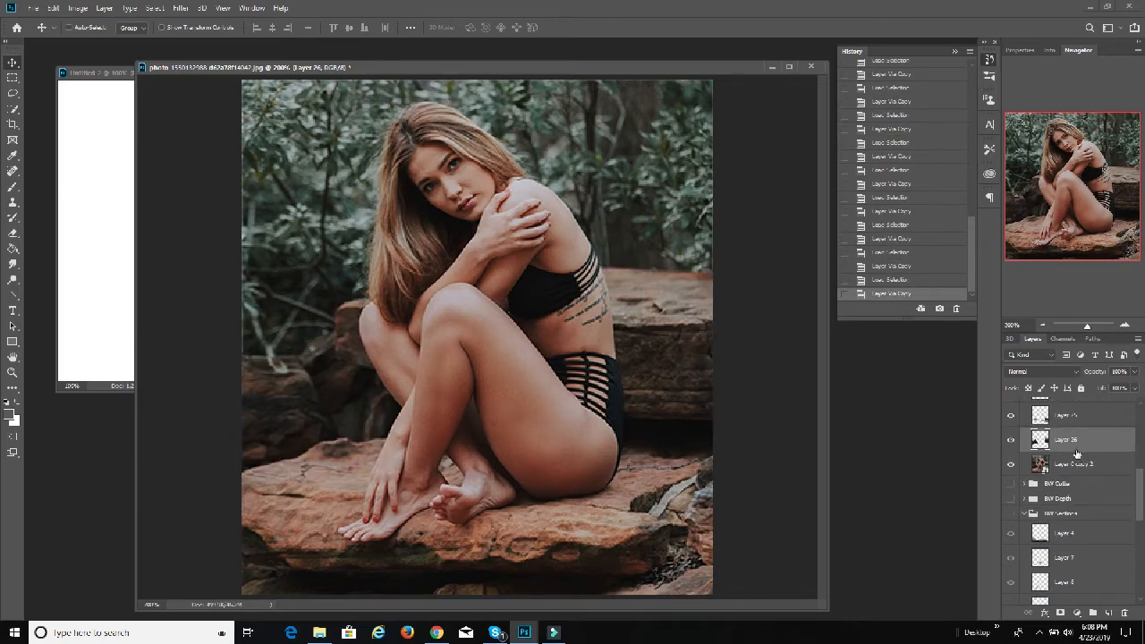
{"action": "left_click", "coordinate": [1053, 476]}
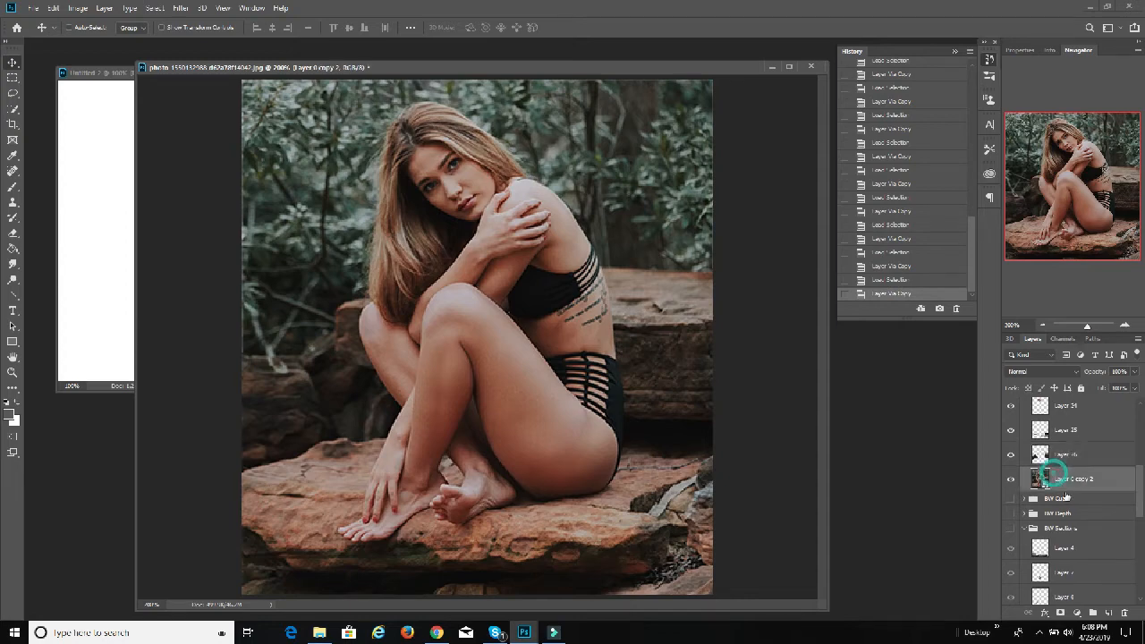
{"action": "scroll", "coordinate": [1069, 505], "scroll_direction": "down", "scroll_amount": 5}
{"action": "scroll", "coordinate": [1074, 531], "scroll_direction": "down", "scroll_amount": 4}
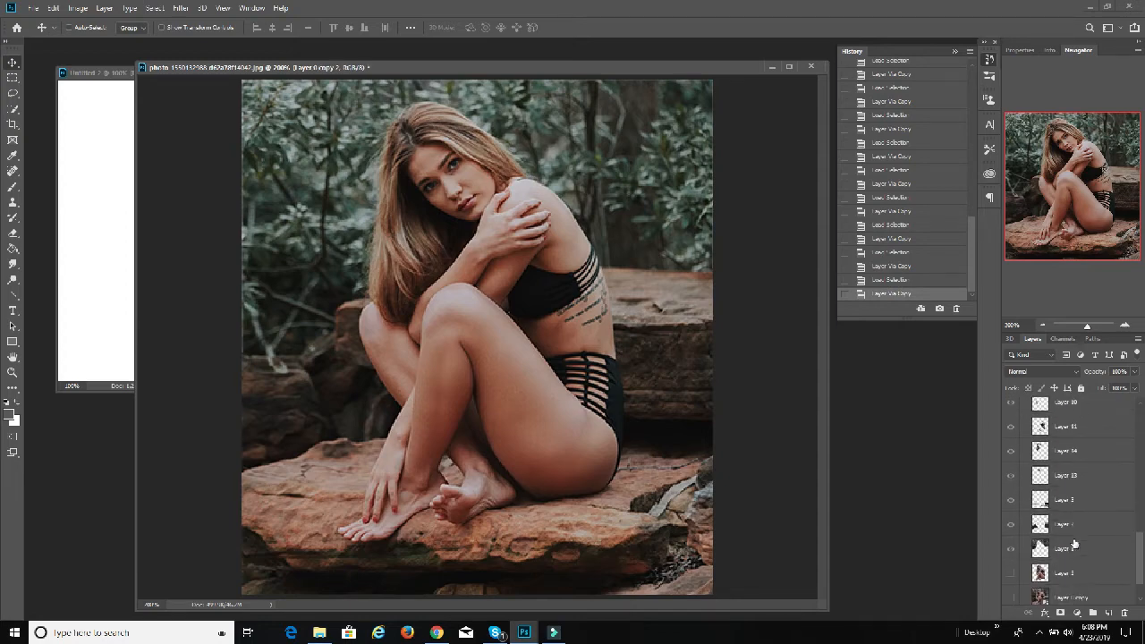
{"action": "left_click", "coordinate": [1038, 549], "text": "ctrl"}
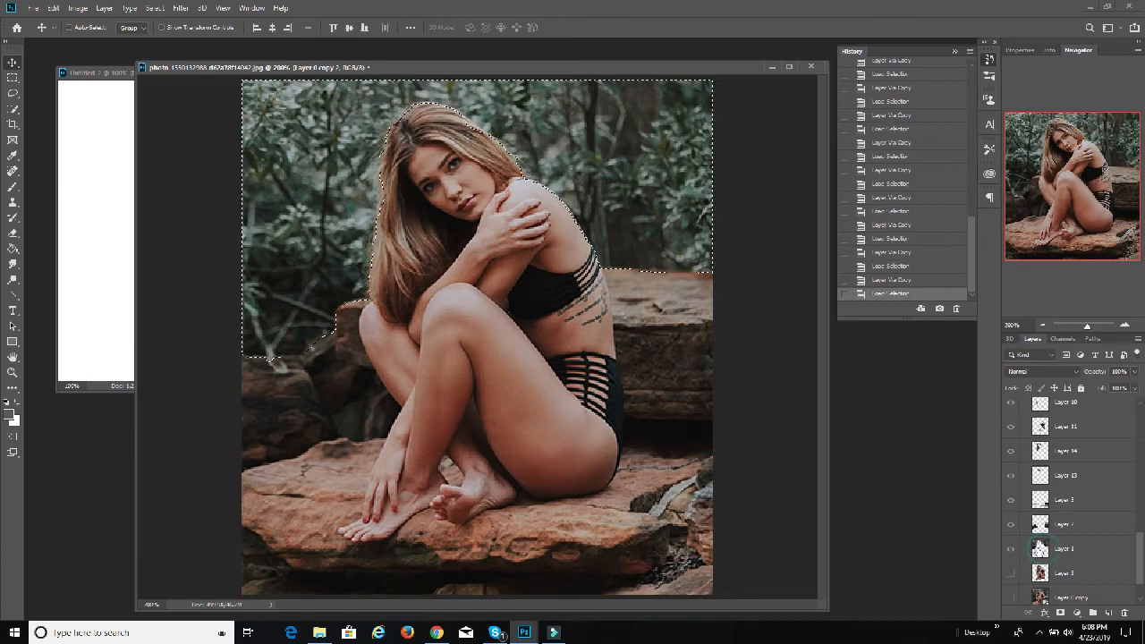
{"action": "key", "text": "ctrl+j"}
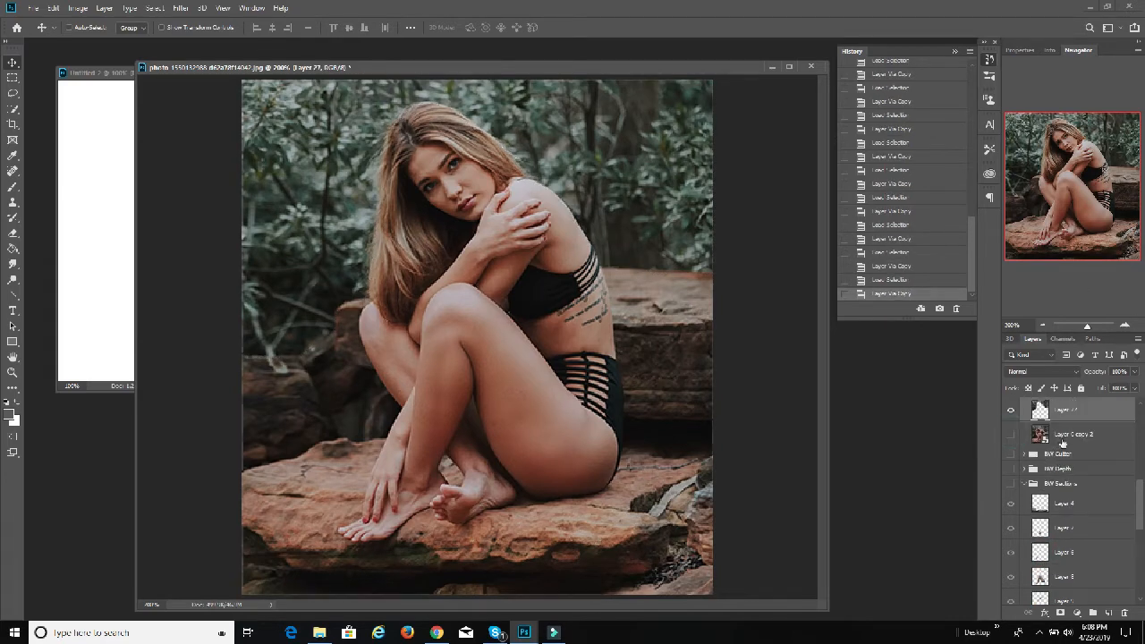
Step: Review the new full-color cut-out layers and compare them with the contents of the BW Cutter group
{"action": "scroll", "coordinate": [1123, 439], "scroll_direction": "up", "scroll_amount": 7}
{"action": "scroll", "coordinate": [1124, 438], "scroll_direction": "up", "scroll_amount": 3}
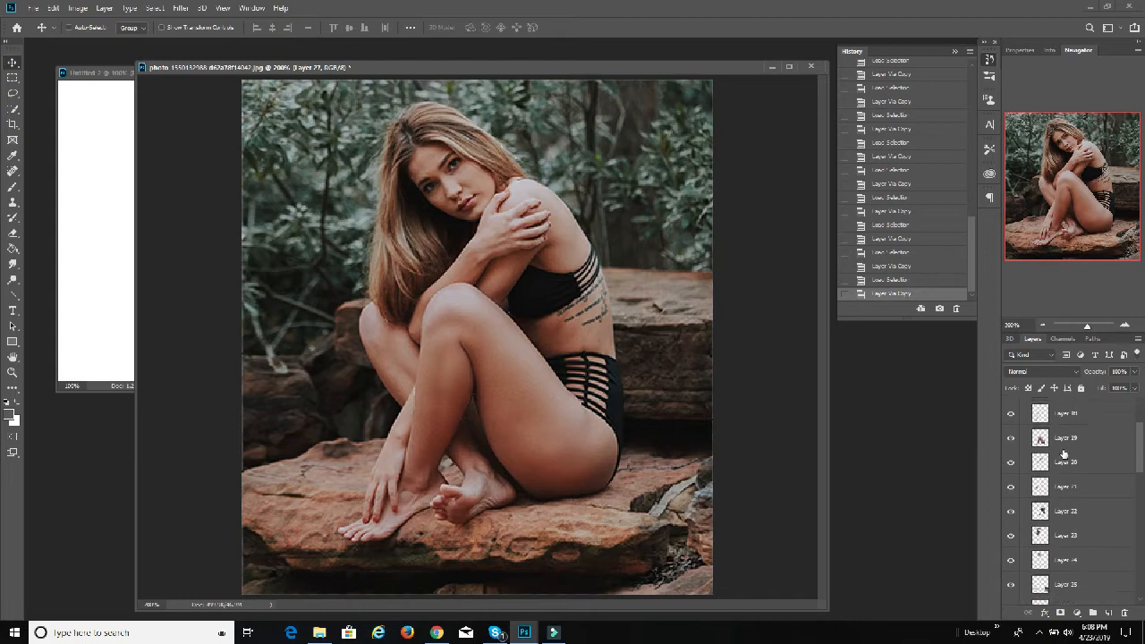
{"action": "scroll", "coordinate": [1068, 456], "scroll_direction": "down", "scroll_amount": 8}
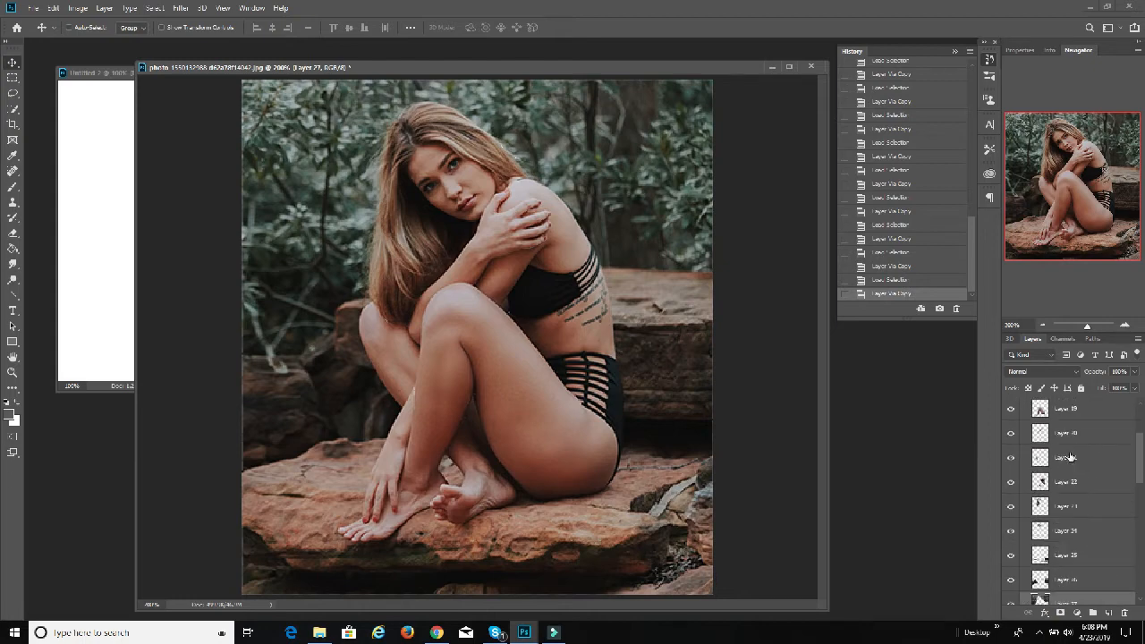
{"action": "scroll", "coordinate": [1071, 460], "scroll_direction": "up", "scroll_amount": 3}
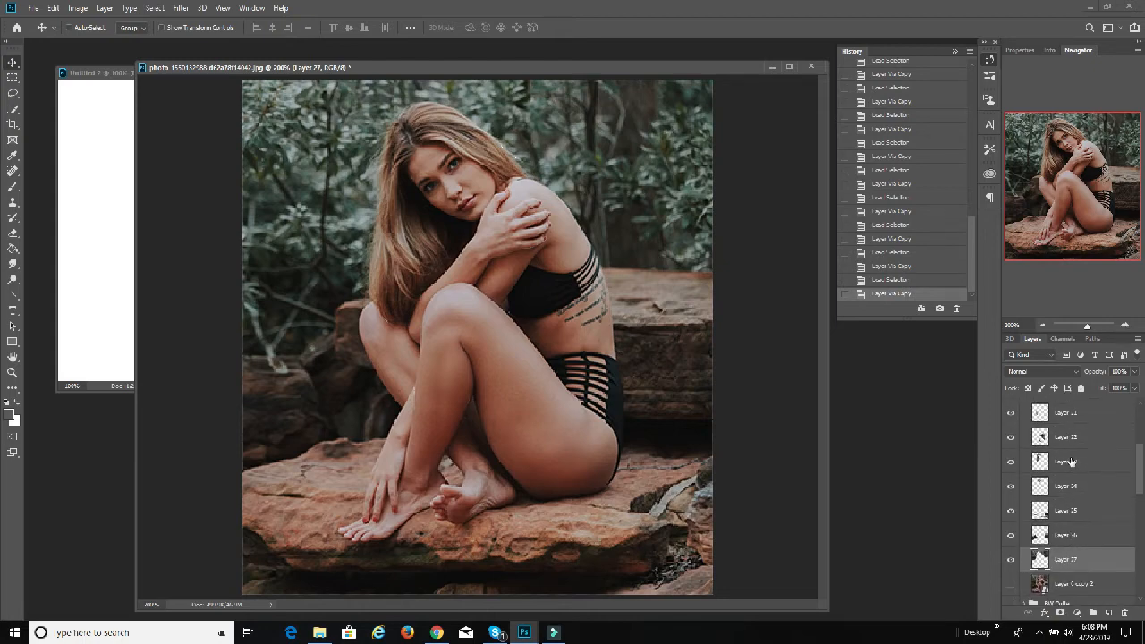
{"action": "scroll", "coordinate": [1065, 469], "scroll_direction": "down", "scroll_amount": 2}
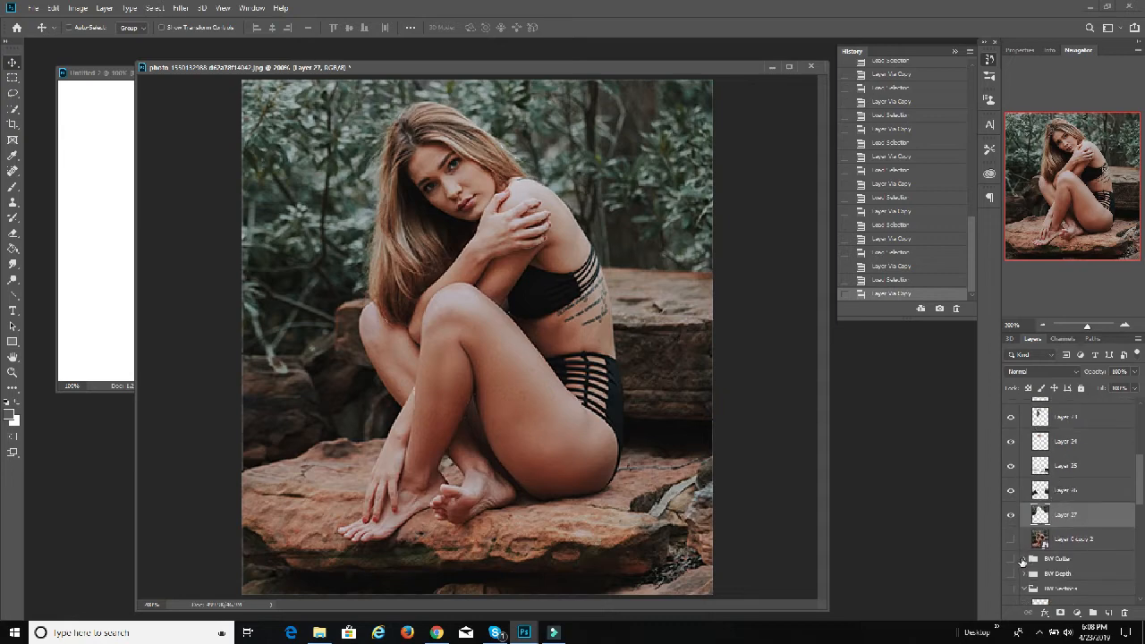
{"action": "scroll", "coordinate": [1077, 527], "scroll_direction": "up", "scroll_amount": 7}
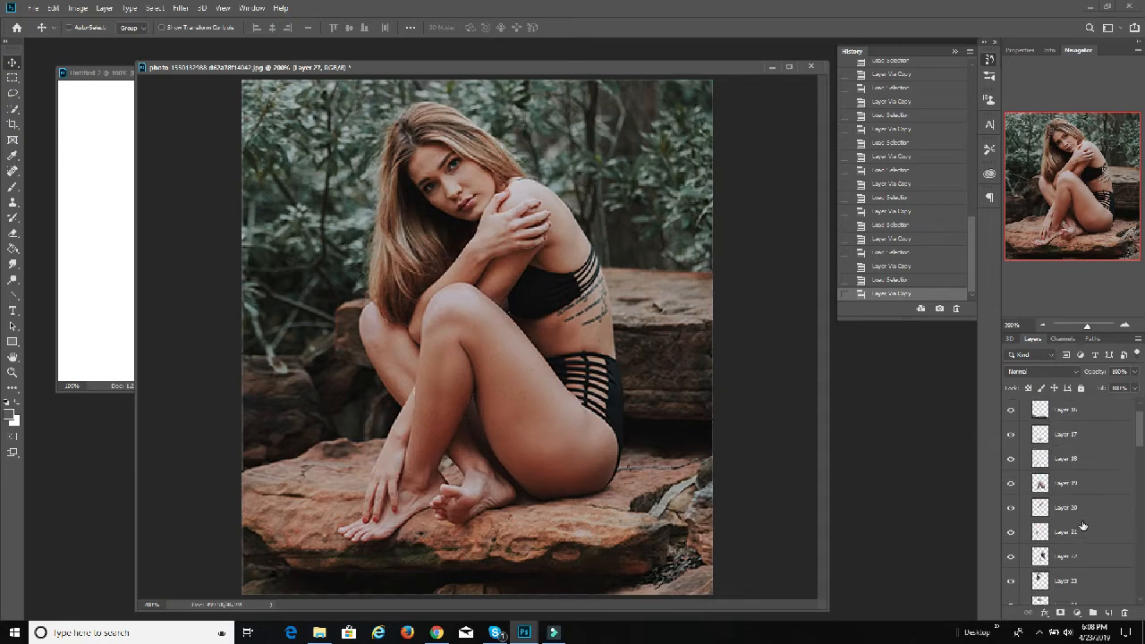
{"action": "scroll", "coordinate": [1081, 524], "scroll_direction": "down", "scroll_amount": 9}
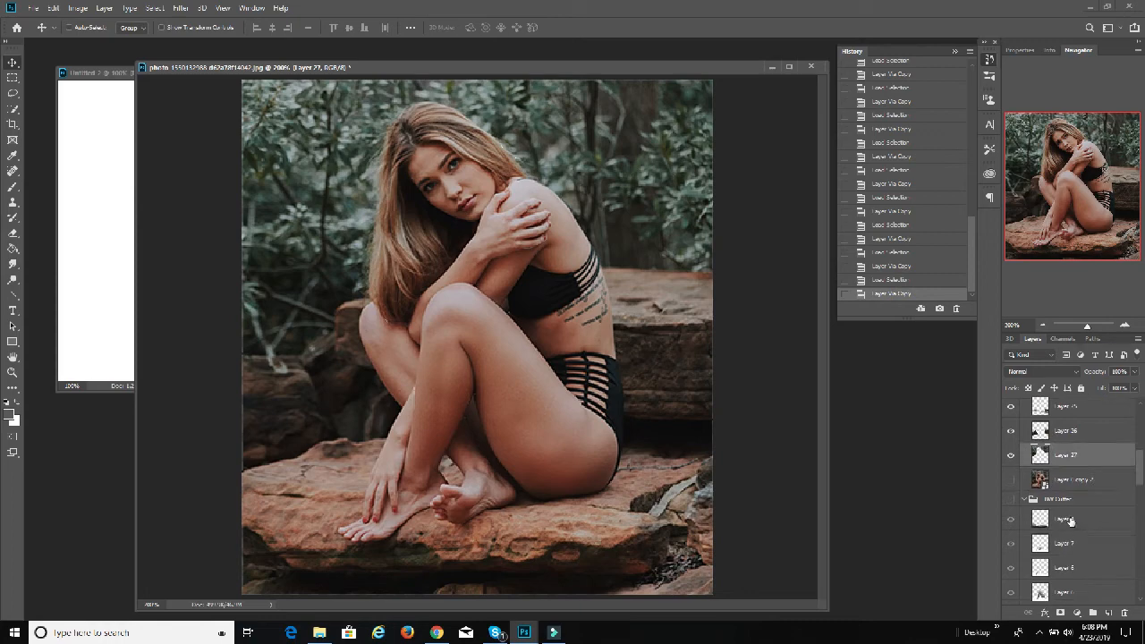
{"action": "left_click", "coordinate": [1024, 499]}
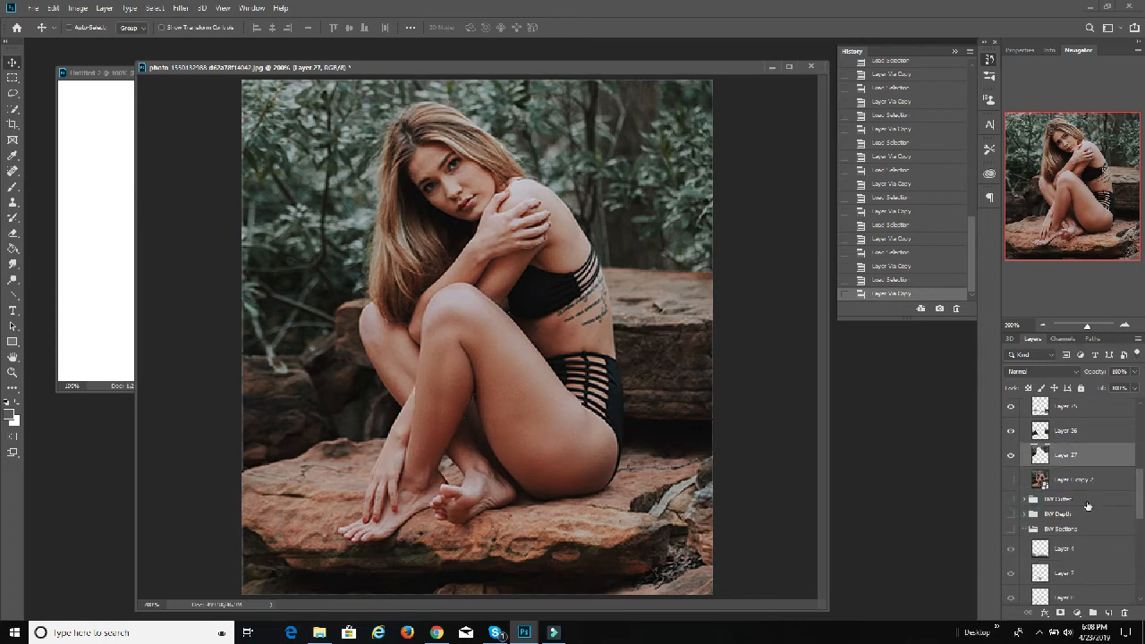
Step: Duplicate the BW Cutter group as BW Cutter copy, keep the copy hidden, and expand it to show its layers
{"action": "right_click", "coordinate": [1055, 500]}
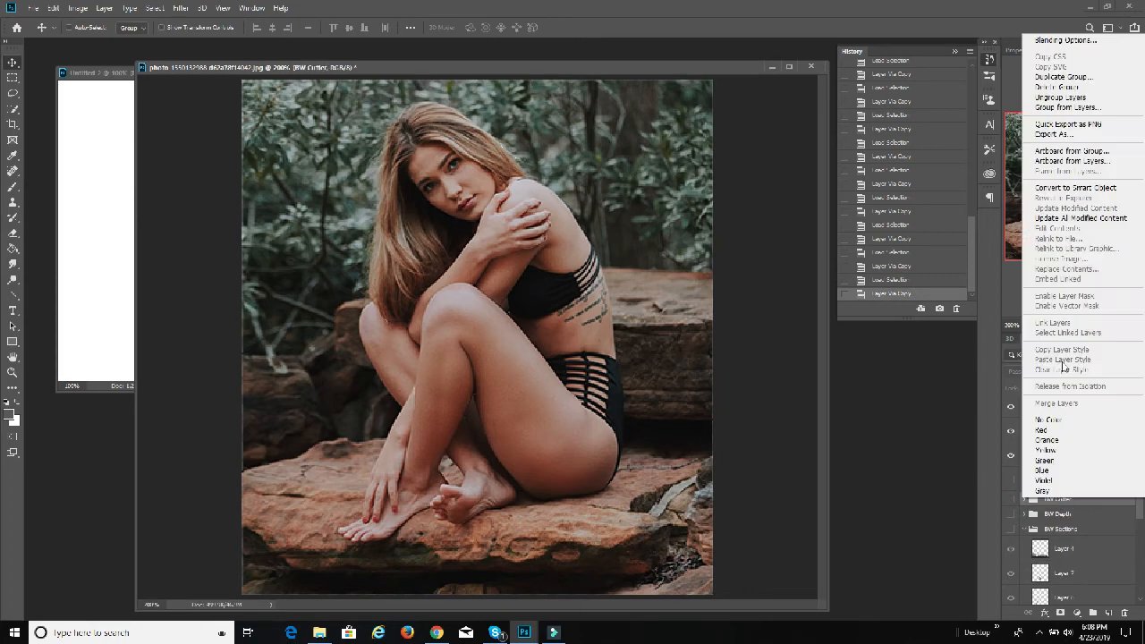
{"action": "left_click", "coordinate": [1064, 77]}
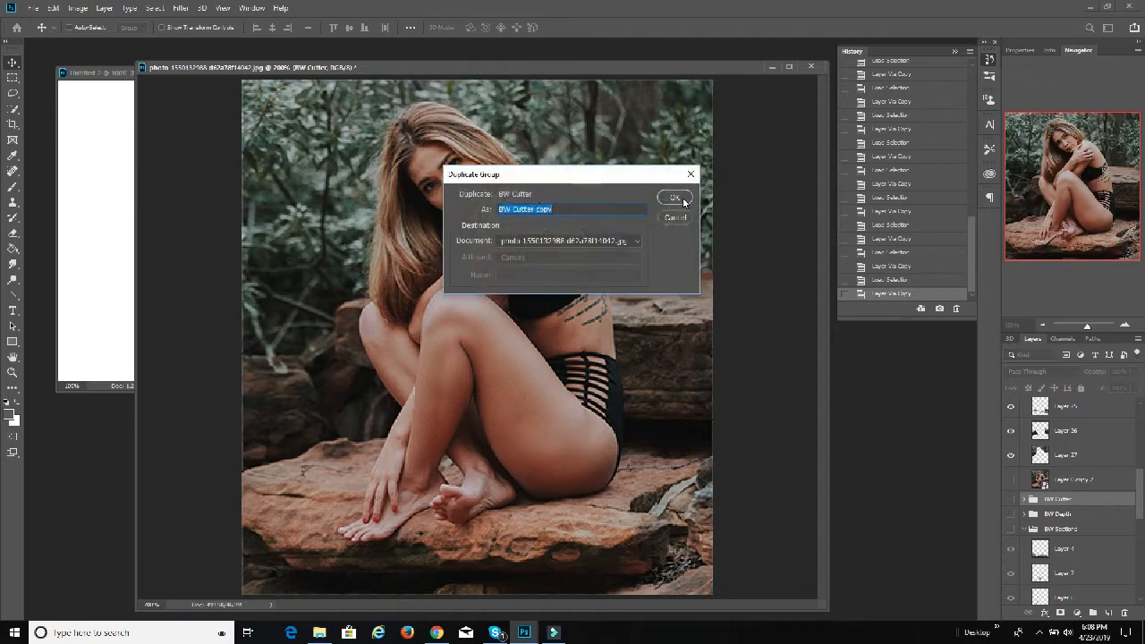
{"action": "left_click", "coordinate": [684, 201]}
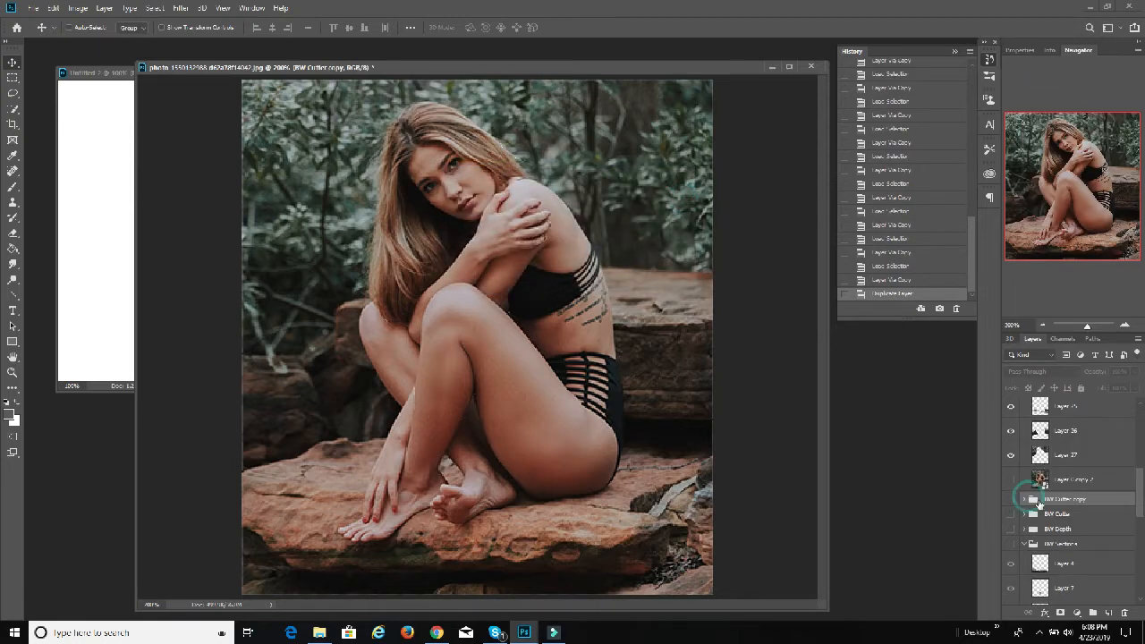
{"action": "left_click", "coordinate": [1011, 499]}
{"action": "left_click", "coordinate": [1012, 500]}
{"action": "left_click", "coordinate": [1025, 500]}
Step: Move Layer 4 from BW Cutter copy directly beneath Layer 16 in Color Cutter, and merge Layer 16 down into it
{"action": "scroll", "coordinate": [1088, 498], "scroll_direction": "up", "scroll_amount": 1}
{"action": "left_click_drag", "start_coordinate": [1081, 544], "coordinate": [1082, 422]}
{"action": "scroll", "coordinate": [1084, 435], "scroll_direction": "up", "scroll_amount": 3}
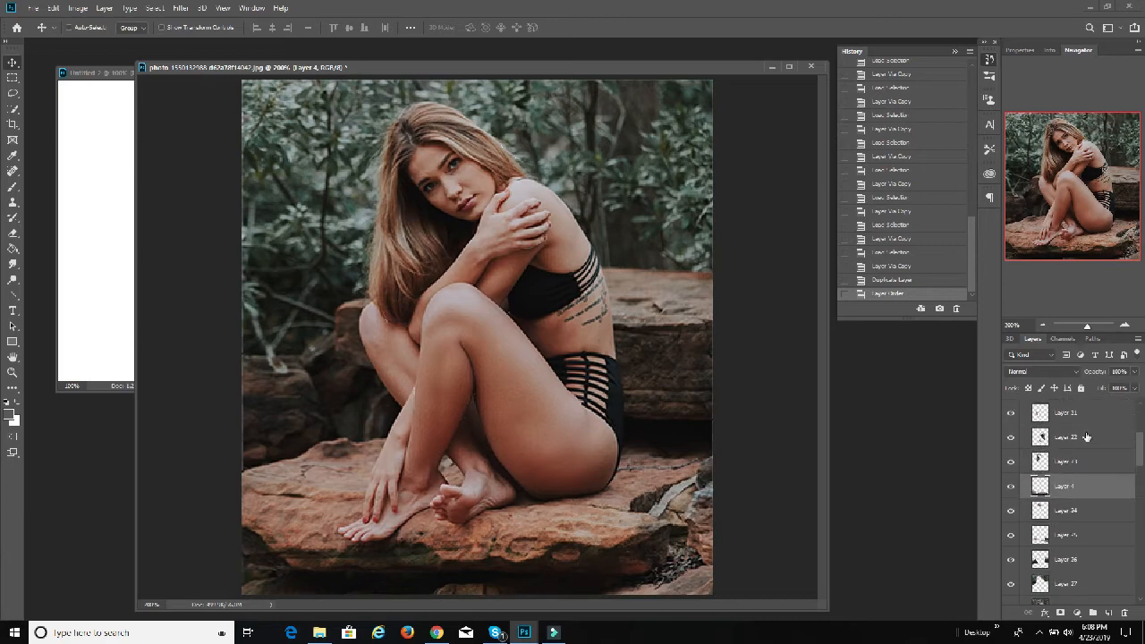
{"action": "left_click_drag", "start_coordinate": [1073, 486], "coordinate": [1080, 454]}
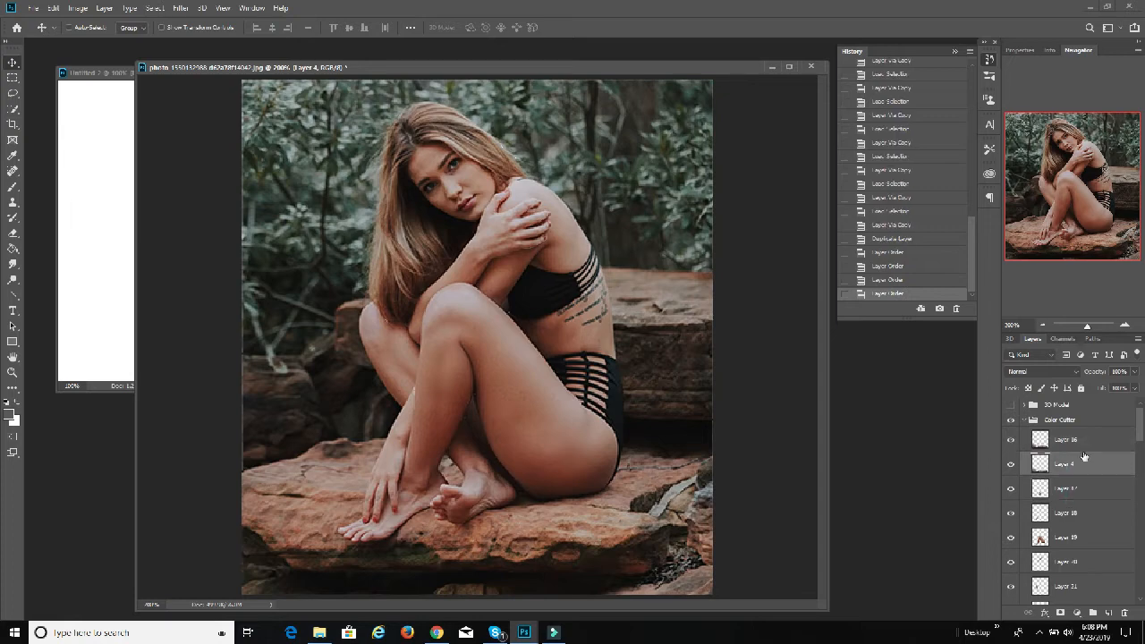
{"action": "scroll", "coordinate": [1084, 451], "scroll_direction": "down", "scroll_amount": 3}
{"action": "scroll", "coordinate": [1080, 447], "scroll_direction": "up", "scroll_amount": 5}
{"action": "left_click", "coordinate": [1077, 444]}
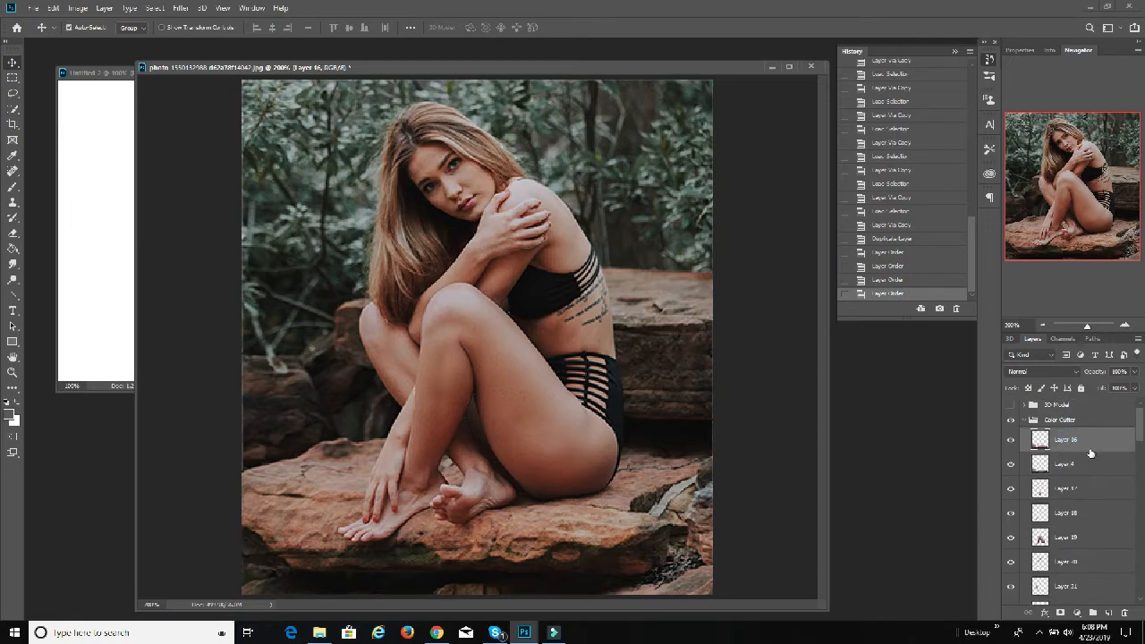
{"action": "key", "text": "ctrl+e"}
Step: Move Layer 7 from BW Cutter copy directly beneath Layer 17 in Color Cutter, and merge Layer 17 down into it
{"action": "scroll", "coordinate": [1083, 456], "scroll_direction": "down", "scroll_amount": 2}
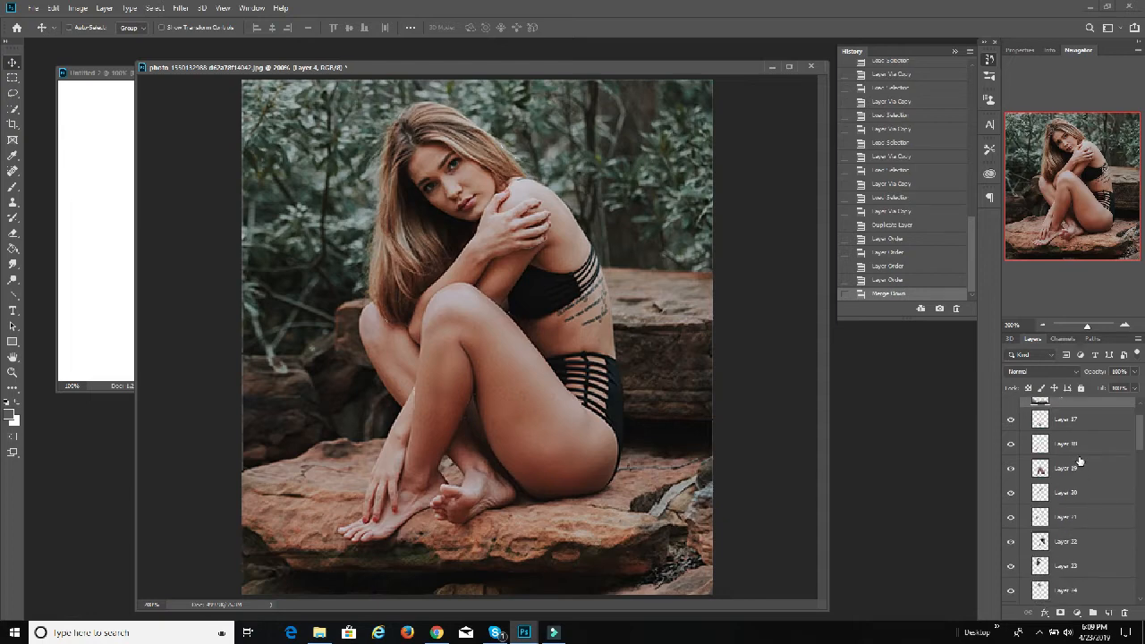
{"action": "scroll", "coordinate": [1080, 460], "scroll_direction": "down", "scroll_amount": 4}
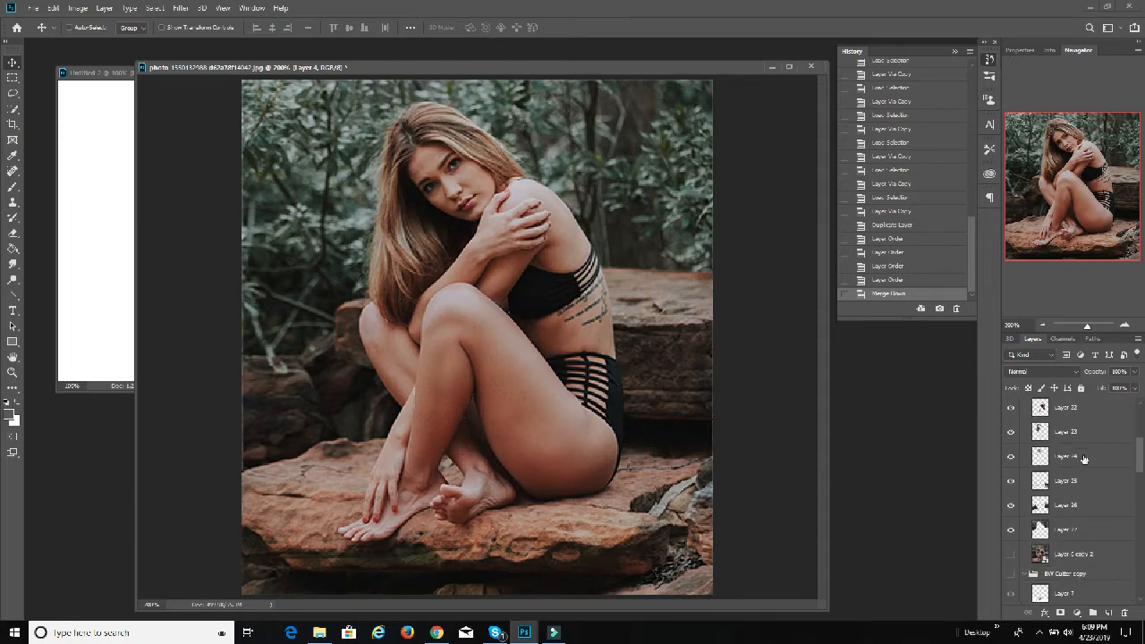
{"action": "scroll", "coordinate": [1082, 458], "scroll_direction": "down", "scroll_amount": 3}
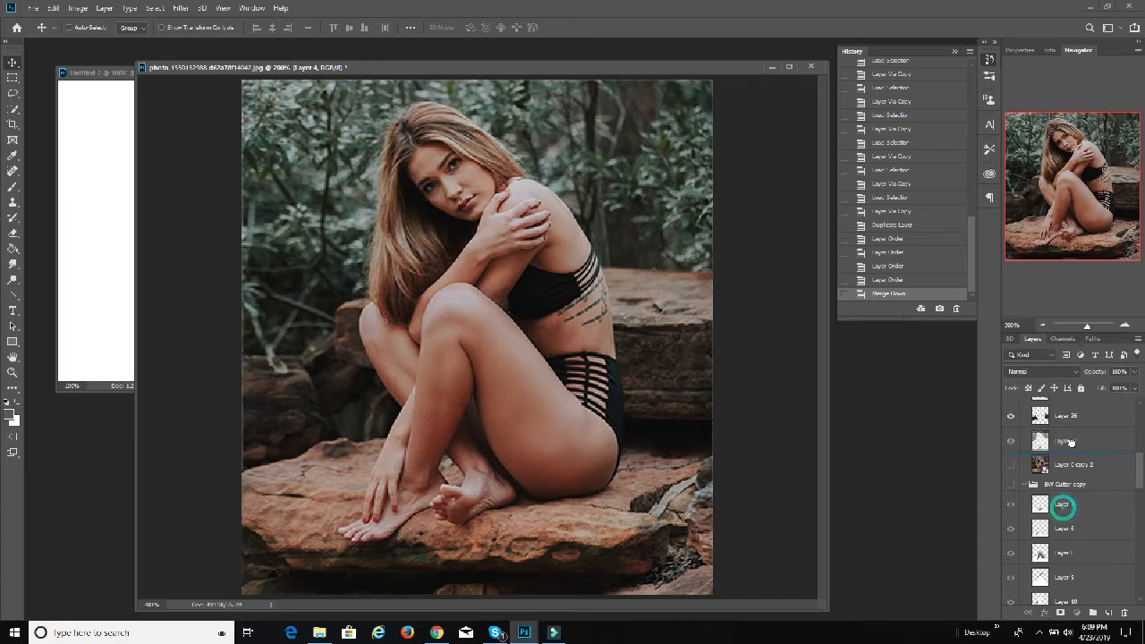
{"action": "left_click_drag", "start_coordinate": [1071, 442], "coordinate": [1072, 423]}
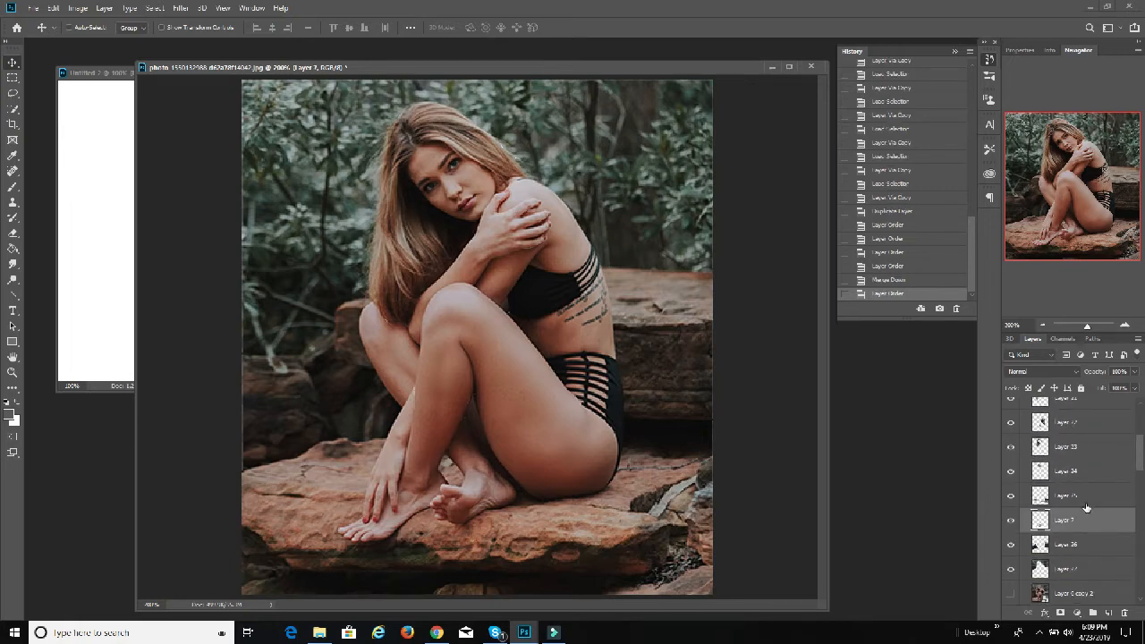
{"action": "left_click_drag", "start_coordinate": [1080, 524], "coordinate": [1089, 459]}
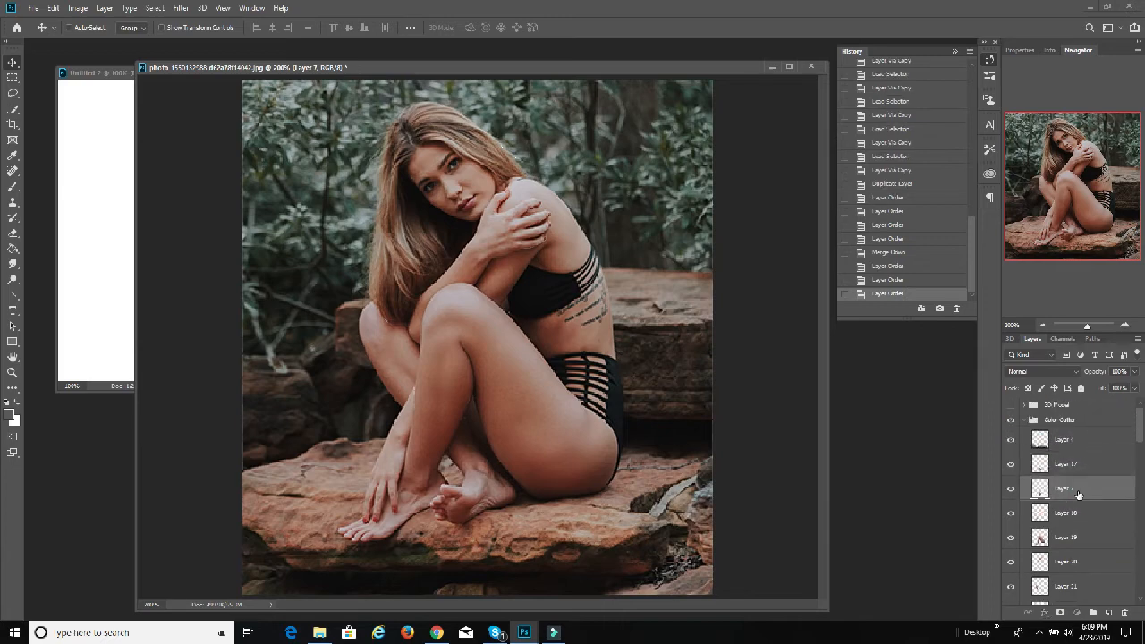
{"action": "left_click", "coordinate": [1078, 471]}
{"action": "key", "text": "ctrl+e"}
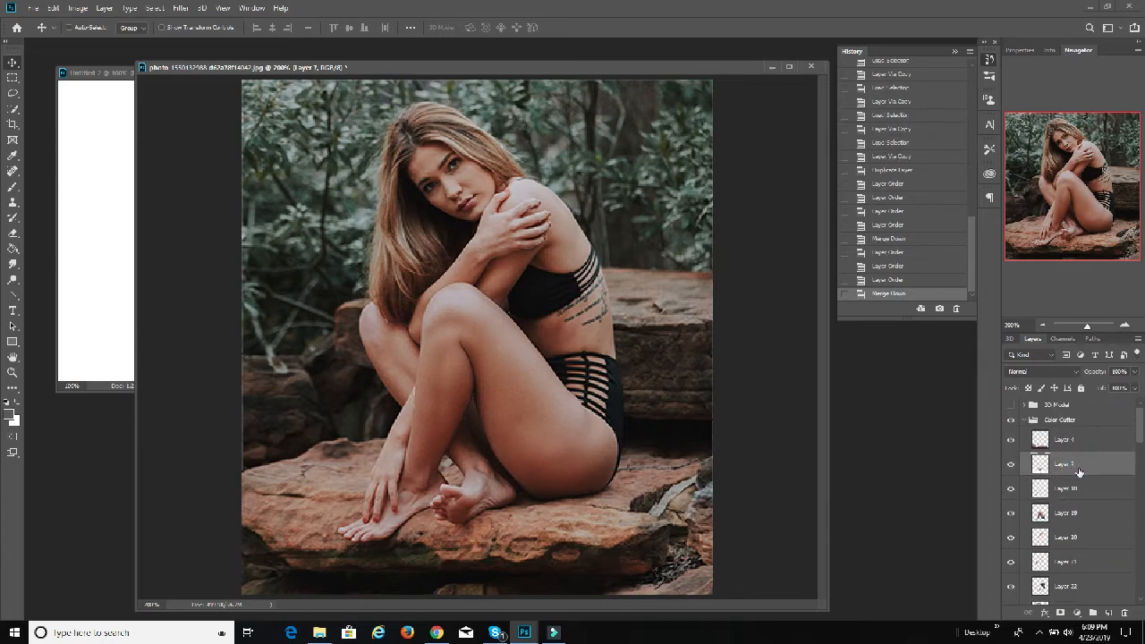
Step: Move Layer 6 from BW Cutter copy directly beneath Layer 18 in Color Cutter, and merge Layer 18 down into it
{"action": "scroll", "coordinate": [1078, 477], "scroll_direction": "down", "scroll_amount": 5}
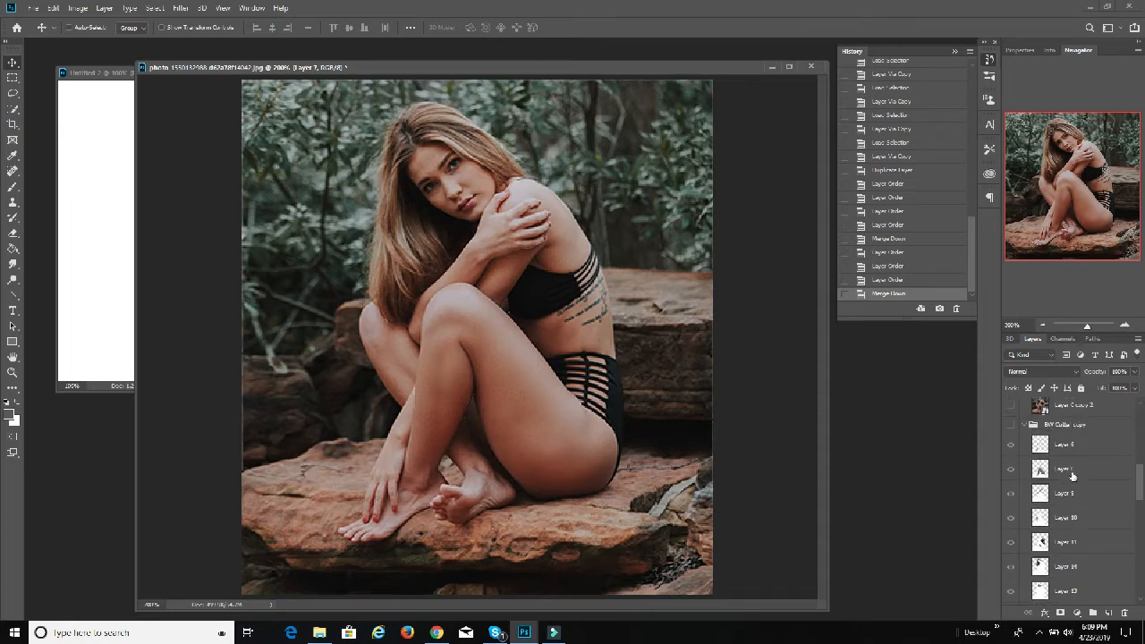
{"action": "mouse_move", "coordinate": [1072, 455]}
{"action": "left_mouse_down"}
{"action": "mouse_move", "coordinate": [1078, 396]}
{"action": "mouse_move", "coordinate": [1075, 437]}
{"action": "left_mouse_up"}
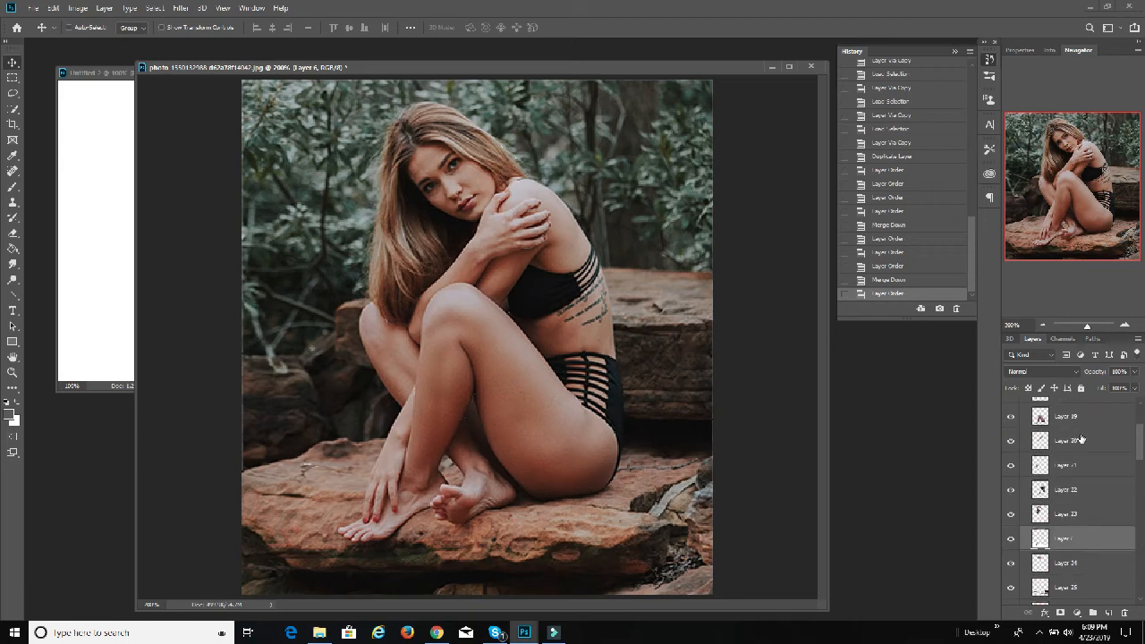
{"action": "left_click_drag", "start_coordinate": [1069, 542], "coordinate": [1076, 467]}
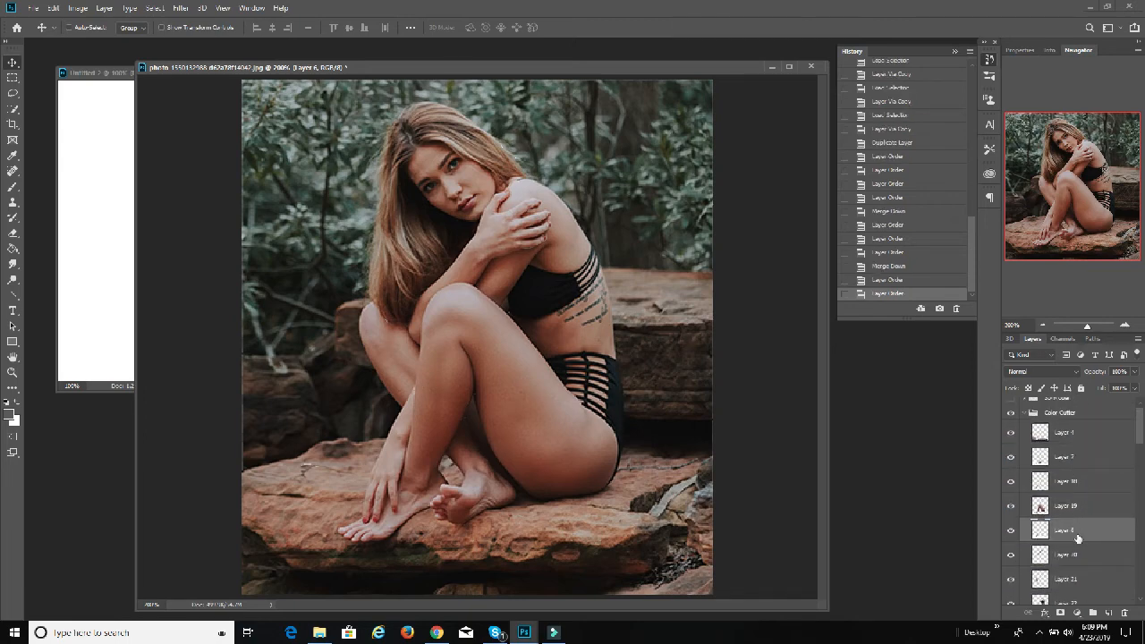
{"action": "left_click_drag", "start_coordinate": [1070, 537], "coordinate": [1069, 494]}
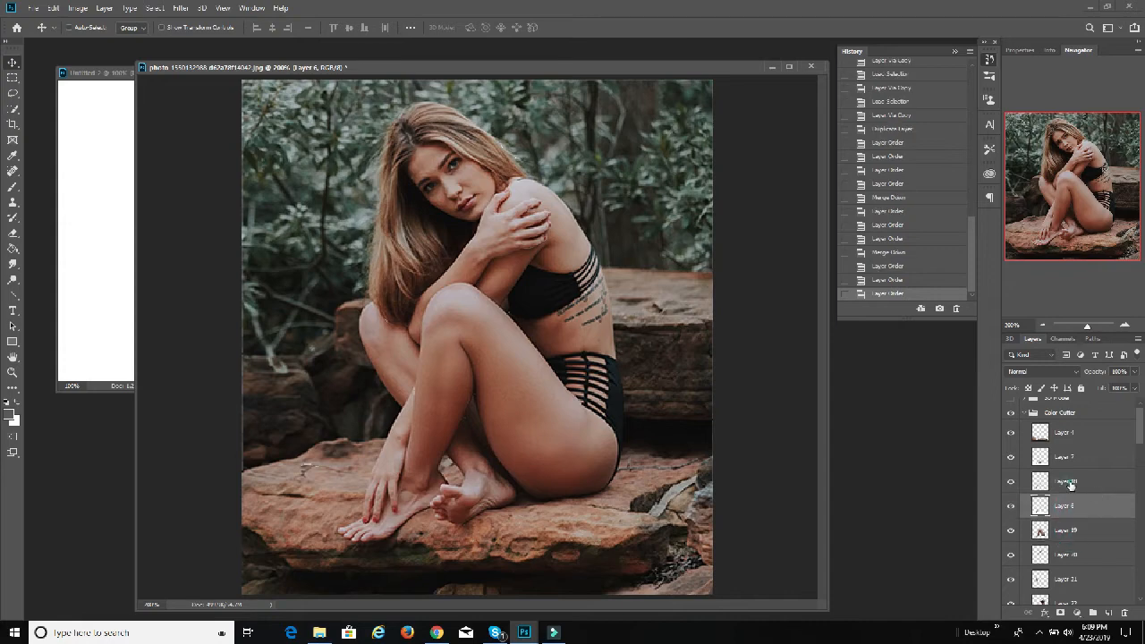
{"action": "left_click", "coordinate": [1086, 483]}
{"action": "key", "text": "ctrl+e"}
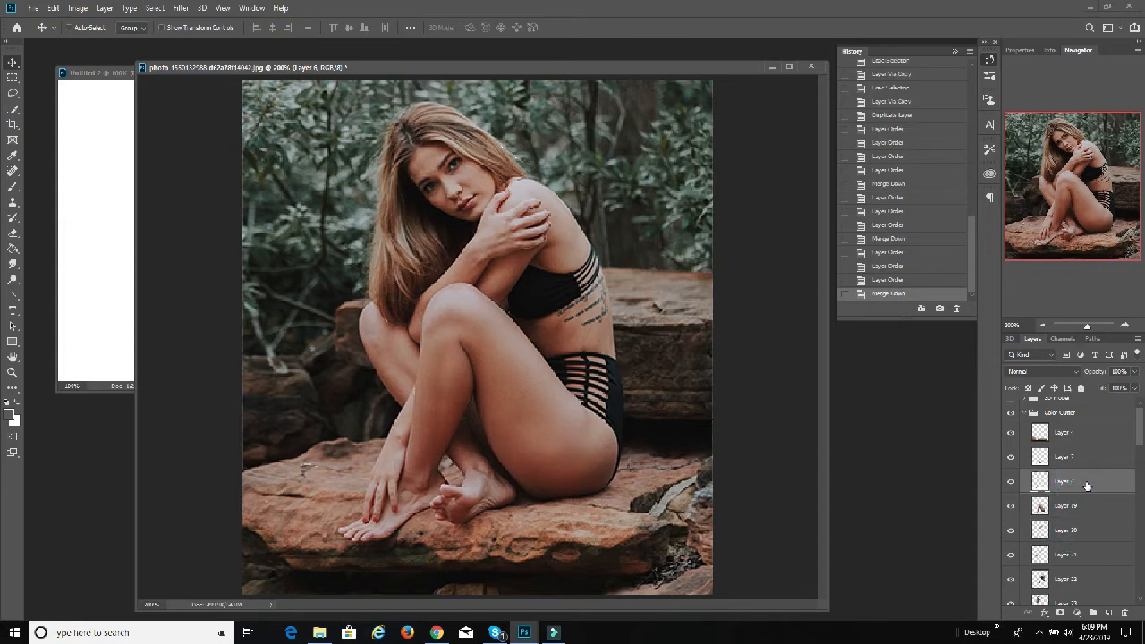
Step: Move Layer 8 from BW Cutter copy directly beneath Layer 19 in Color Cutter, and merge Layer 19 down into it
{"action": "scroll", "coordinate": [1084, 496], "scroll_direction": "down", "scroll_amount": 5}
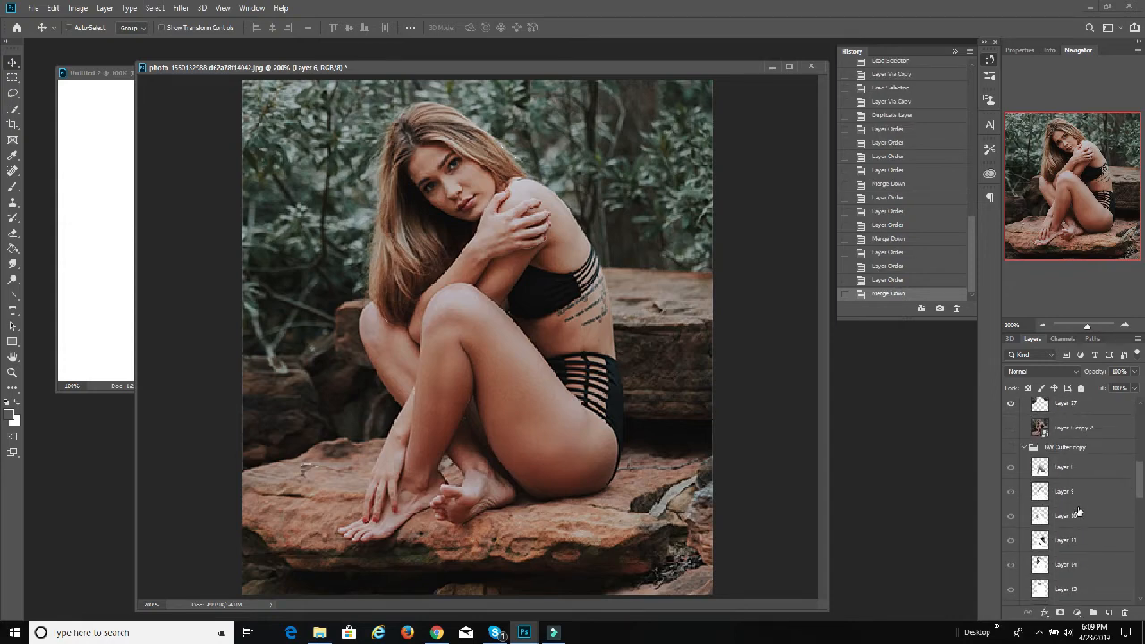
{"action": "scroll", "coordinate": [1078, 511], "scroll_direction": "up", "scroll_amount": 1}
{"action": "left_click_drag", "start_coordinate": [1077, 487], "coordinate": [1084, 522]}
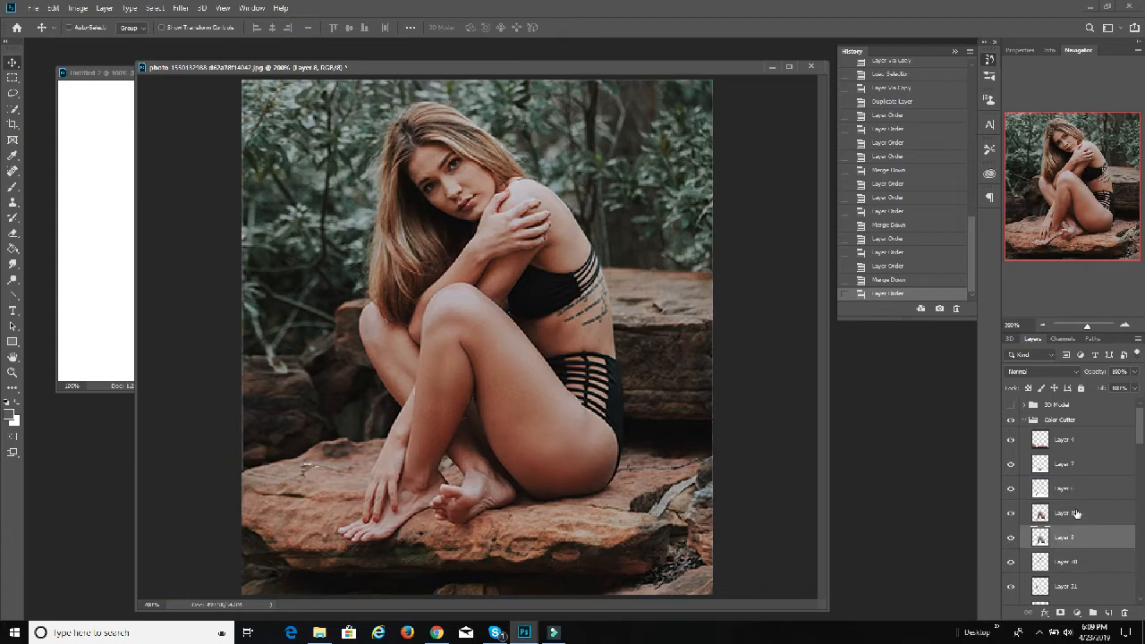
{"action": "left_click", "coordinate": [1074, 513]}
{"action": "key", "text": "ctrl+e"}
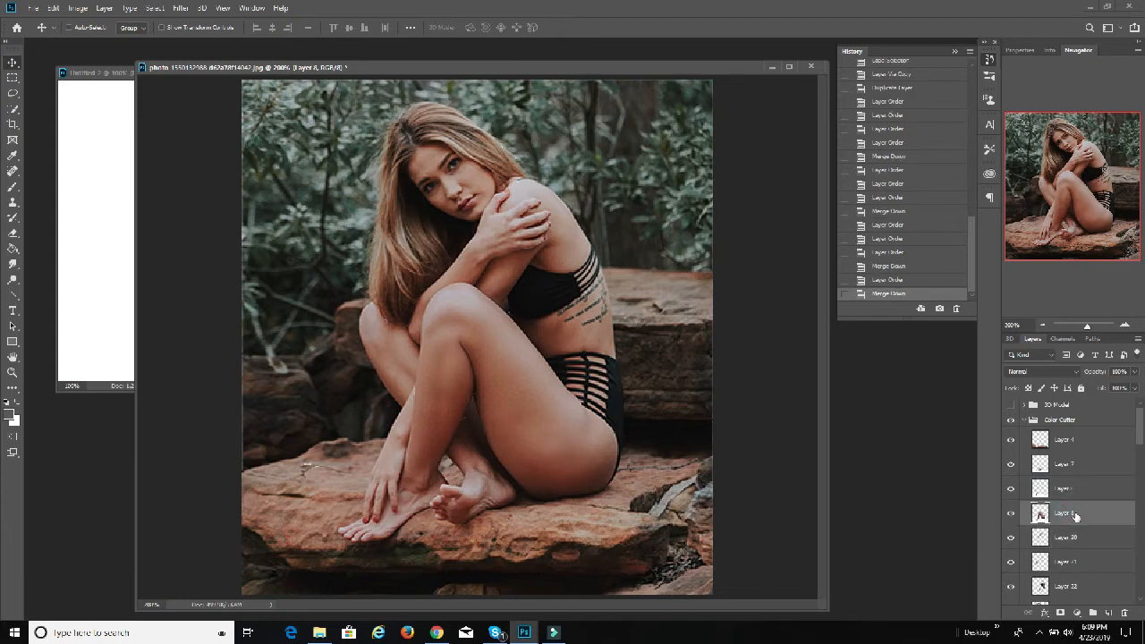
Step: Move Layer 9 from BW Cutter copy directly beneath Layer 20 in Color Cutter, and merge Layer 20 down into it
{"action": "scroll", "coordinate": [1077, 528], "scroll_direction": "down", "scroll_amount": 5}
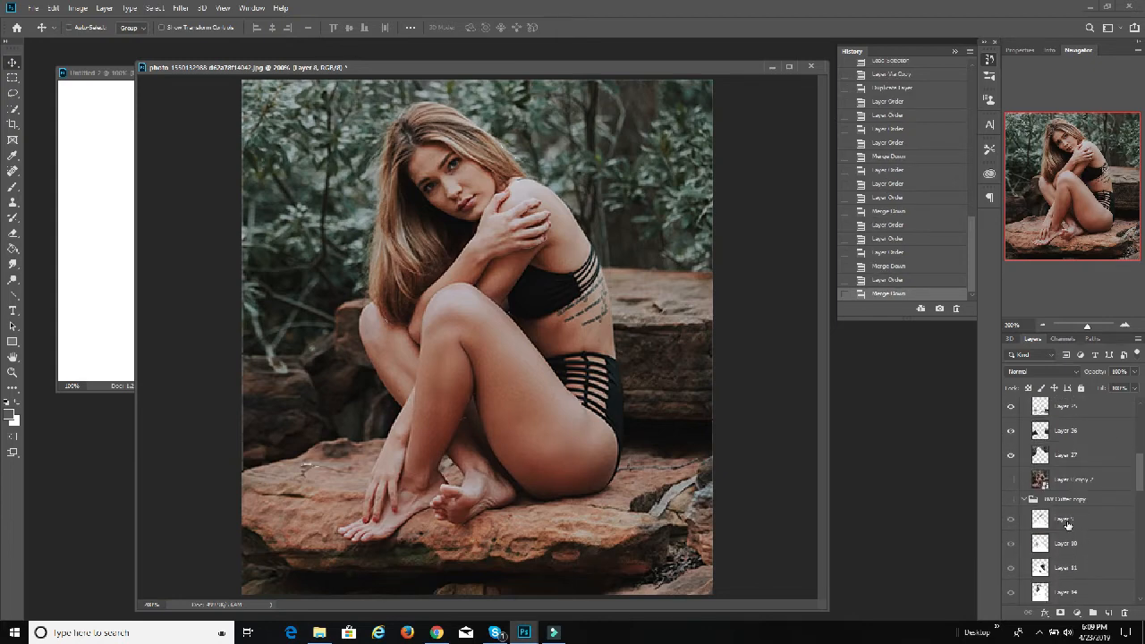
{"action": "left_click_drag", "start_coordinate": [1067, 525], "coordinate": [1075, 465]}
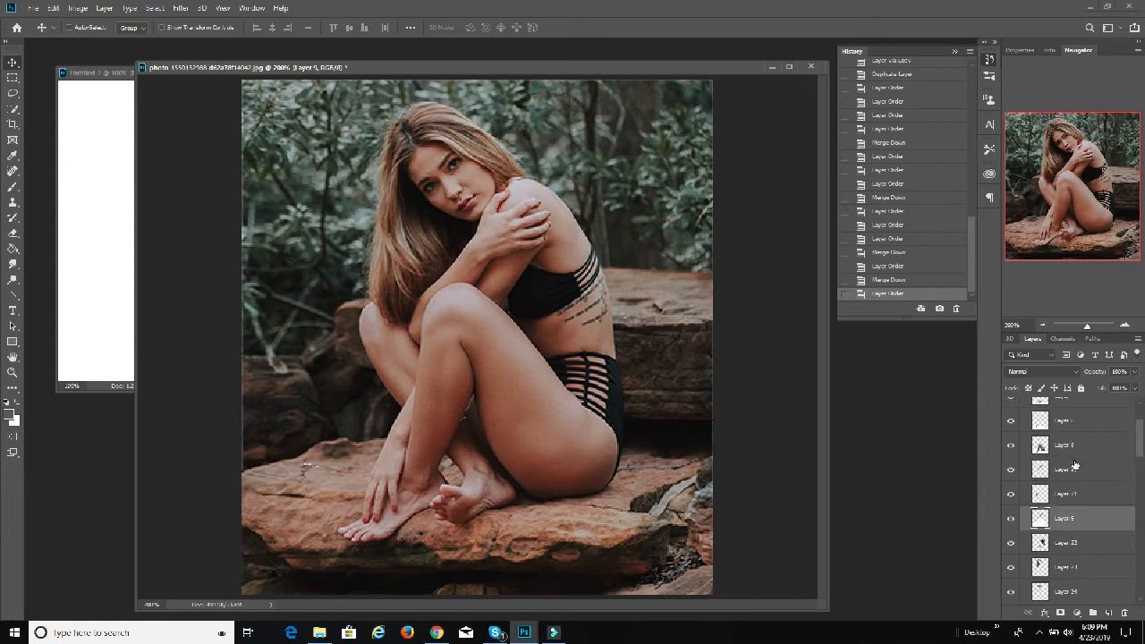
{"action": "left_click_drag", "start_coordinate": [1070, 520], "coordinate": [1068, 490]}
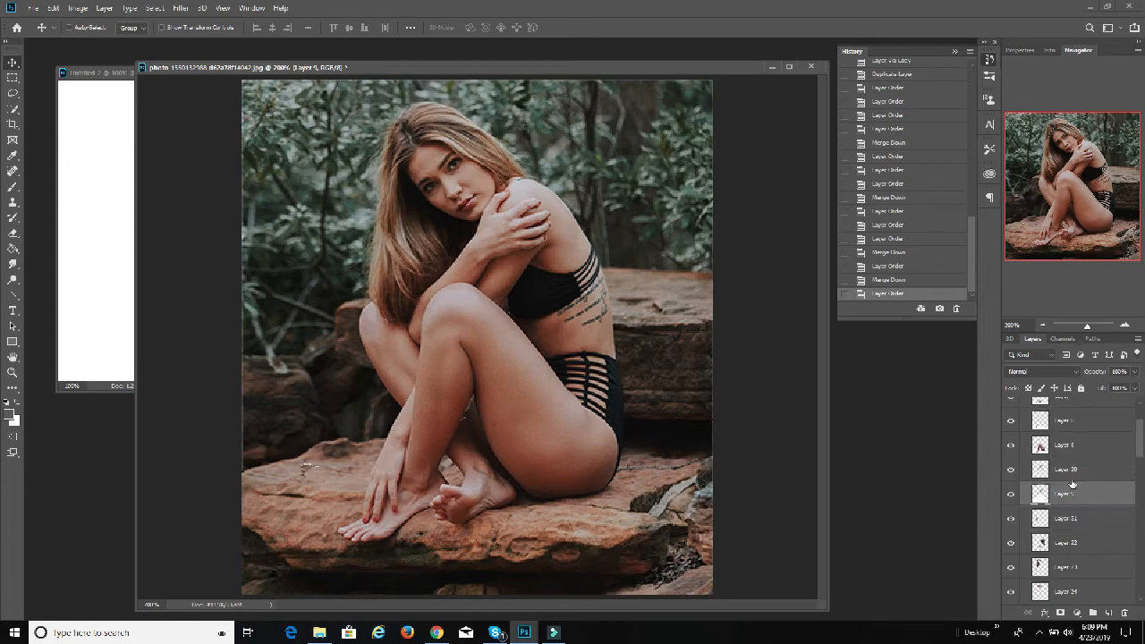
{"action": "left_click", "coordinate": [1066, 467]}
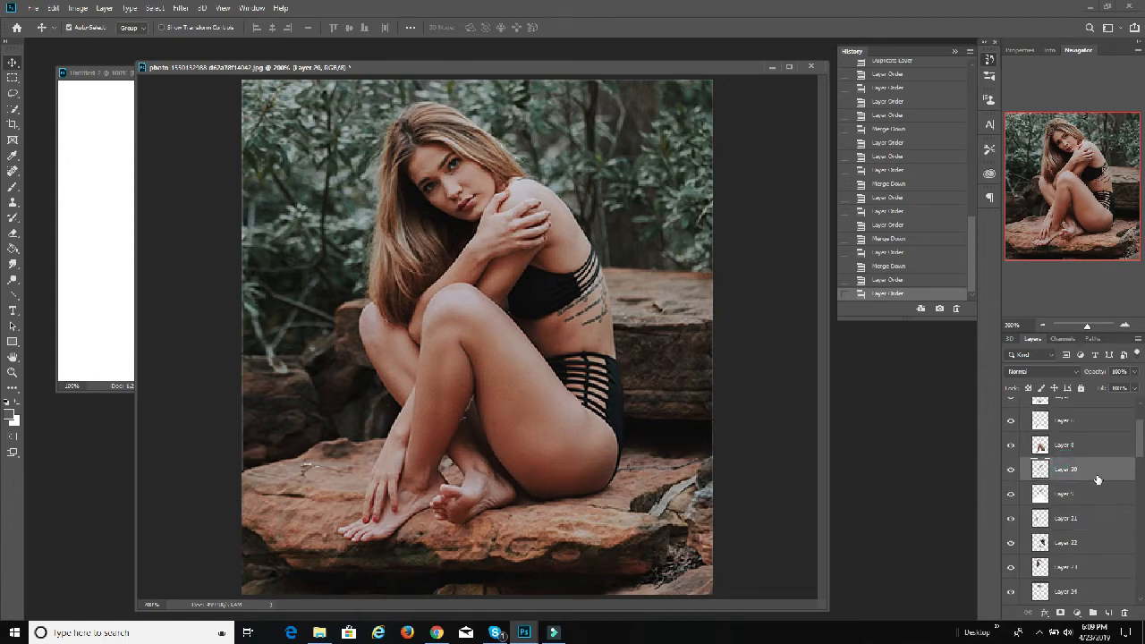
{"action": "key", "text": "ctrl+e"}
Step: Move Layer 10 from BW Cutter copy directly beneath Layer 21 in Color Cutter, and merge Layer 21 down into it
{"action": "scroll", "coordinate": [1086, 480], "scroll_direction": "down", "scroll_amount": 2}
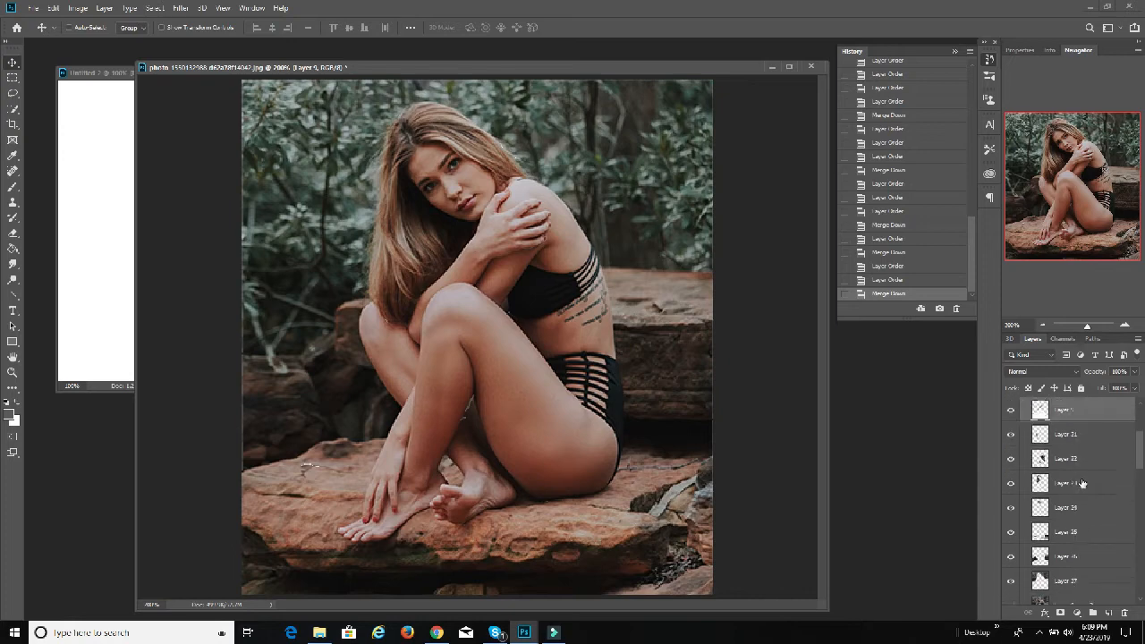
{"action": "scroll", "coordinate": [1081, 483], "scroll_direction": "up", "scroll_amount": 1}
{"action": "scroll", "coordinate": [1079, 483], "scroll_direction": "down", "scroll_amount": 4}
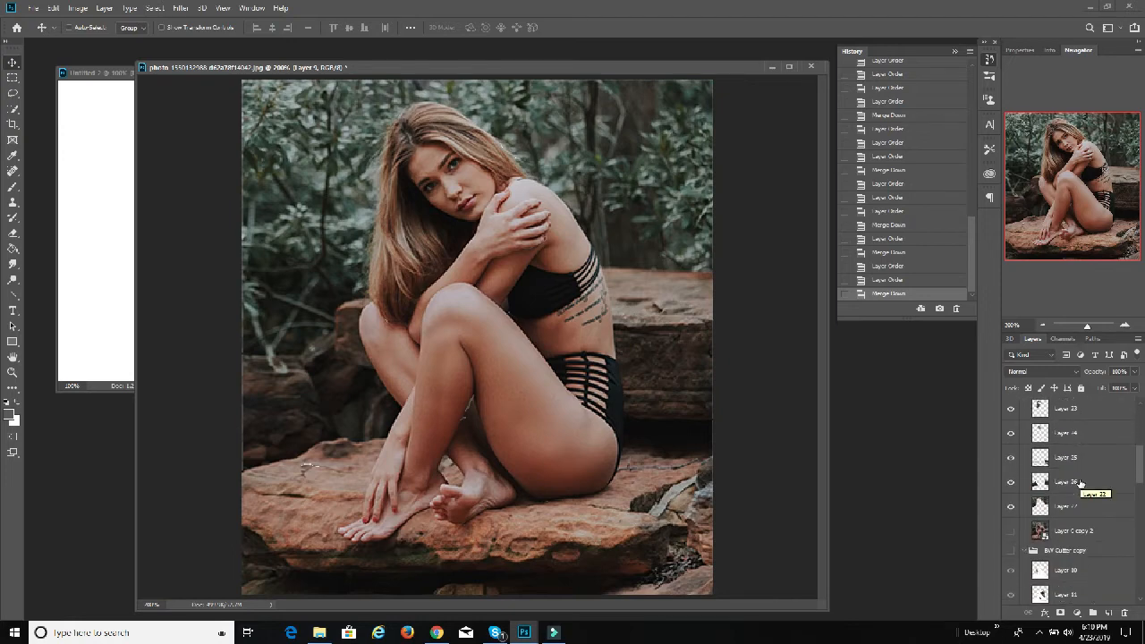
{"action": "left_click_drag", "start_coordinate": [1067, 555], "coordinate": [1099, 483]}
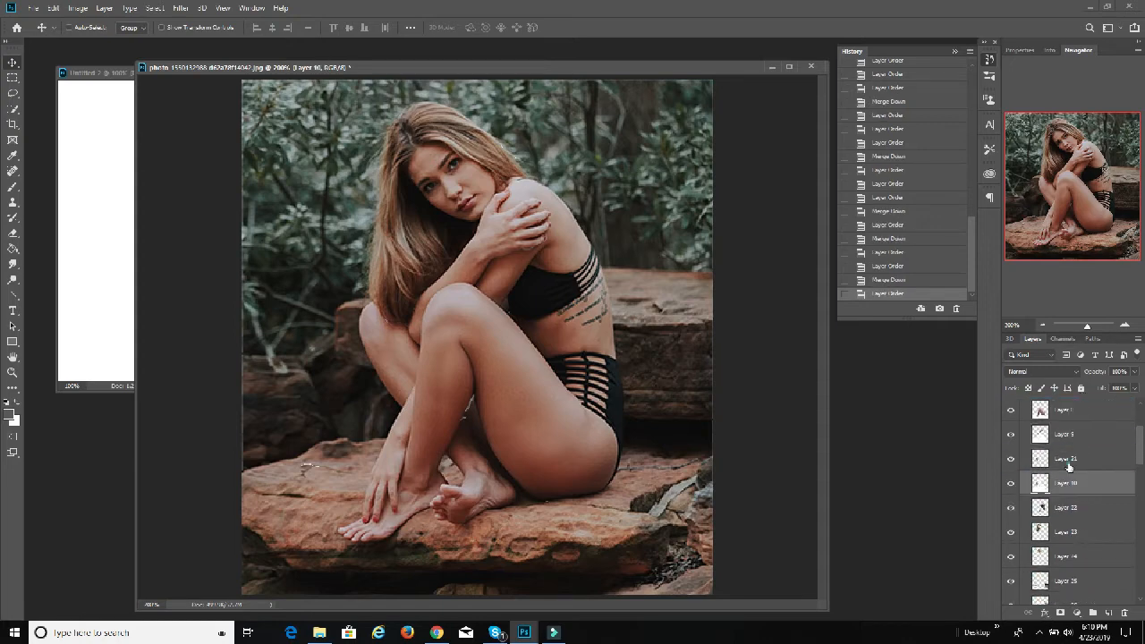
{"action": "left_click", "coordinate": [1068, 458]}
{"action": "key", "text": "ctrl+e"}
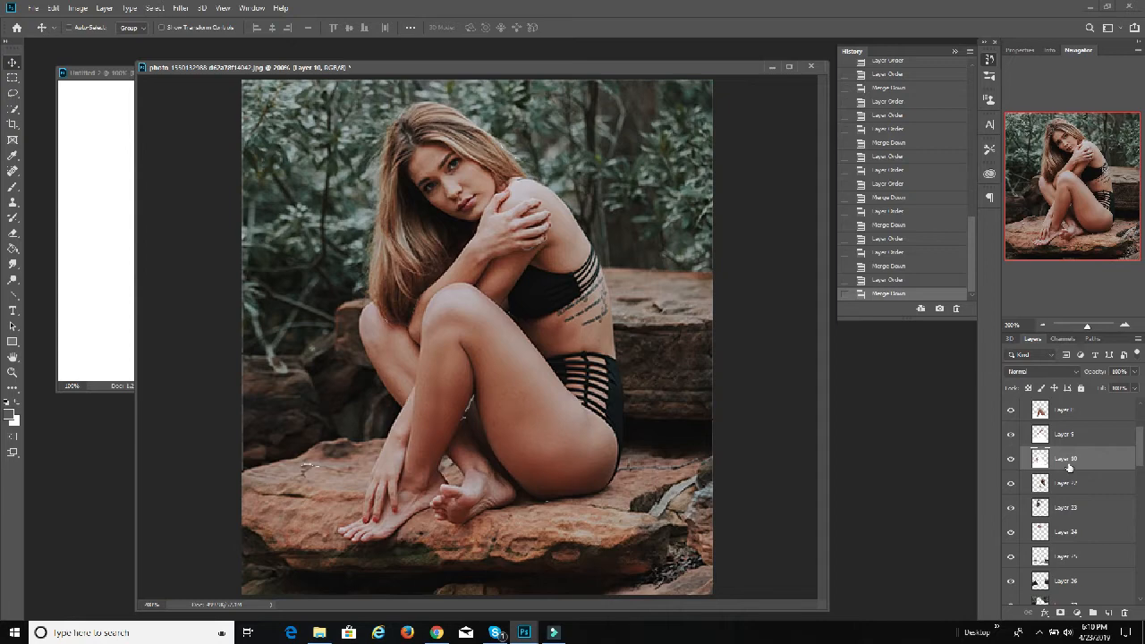
Step: Move Layer 11 from BW Cutter copy directly beneath Layer 22 in Color Cutter, and merge Layer 22 down into it
{"action": "scroll", "coordinate": [1069, 469], "scroll_direction": "down", "scroll_amount": 5}
{"action": "left_click_drag", "start_coordinate": [1077, 555], "coordinate": [1080, 413]}
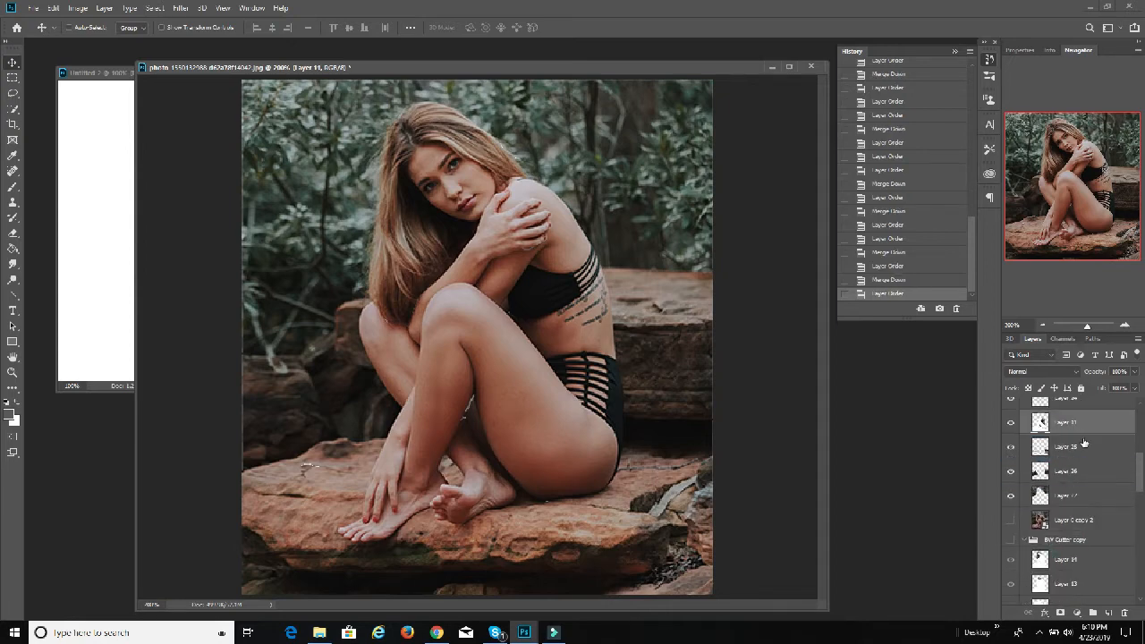
{"action": "scroll", "coordinate": [1086, 455], "scroll_direction": "up", "scroll_amount": 2}
{"action": "left_click_drag", "start_coordinate": [1079, 482], "coordinate": [1079, 422]}
{"action": "scroll", "coordinate": [1082, 429], "scroll_direction": "up", "scroll_amount": 3}
{"action": "left_click", "coordinate": [1073, 453]}
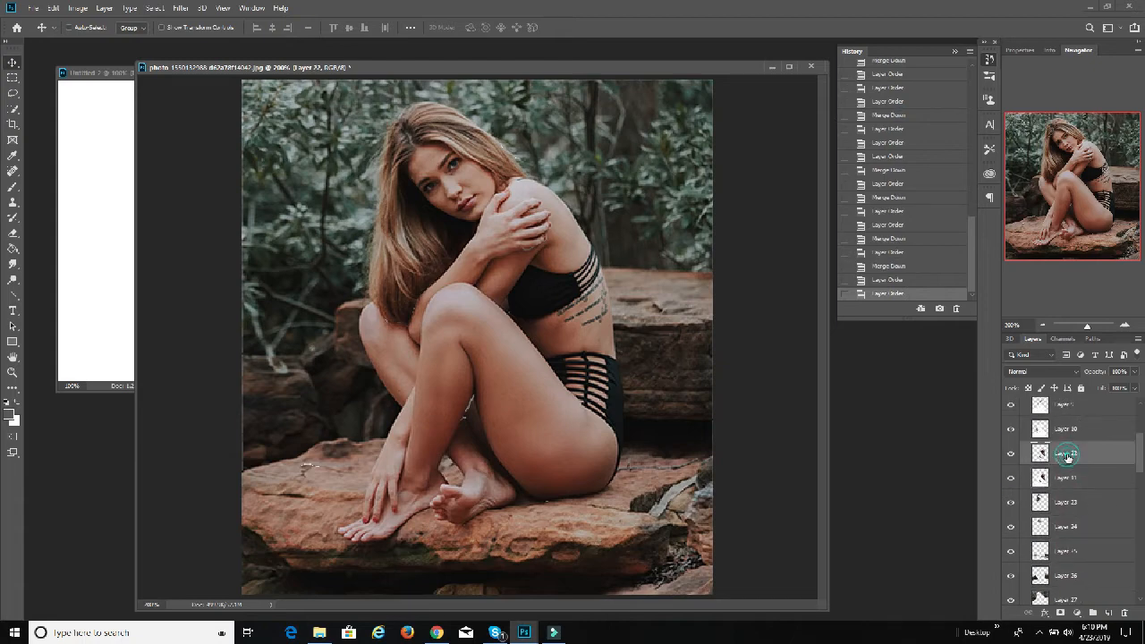
{"action": "key", "text": "ctrl+e"}
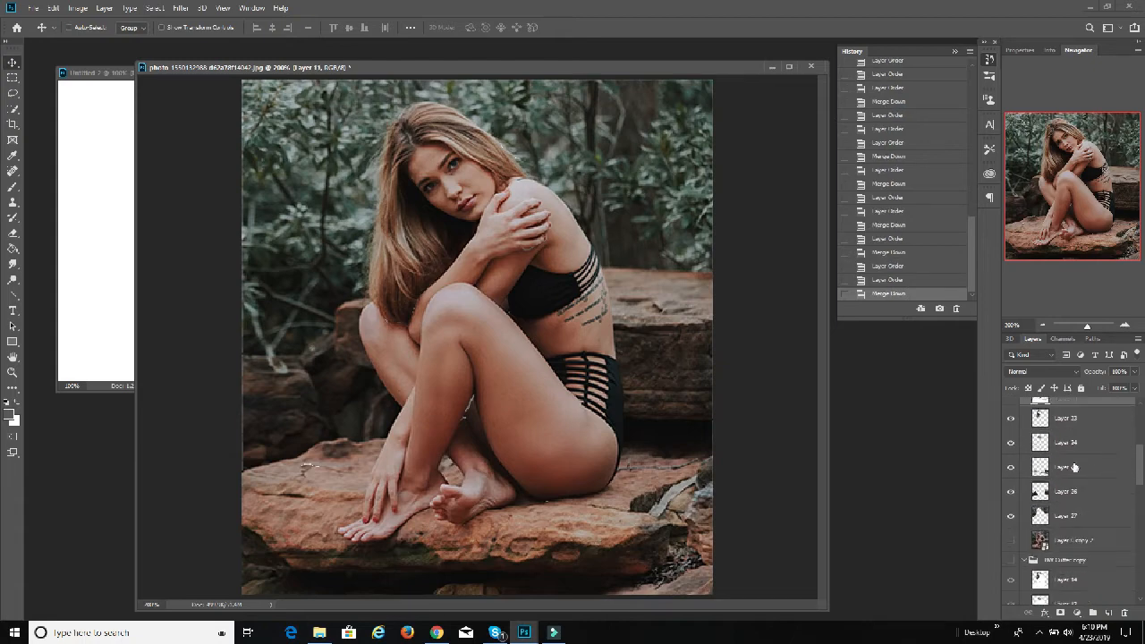
Step: Move Layer 14 from BW Cutter copy directly beneath Layer 23 in Color Cutter, and merge Layer 23 down into it
{"action": "scroll", "coordinate": [1076, 482], "scroll_direction": "down", "scroll_amount": 5}
{"action": "left_click_drag", "start_coordinate": [1076, 490], "coordinate": [1085, 432]}
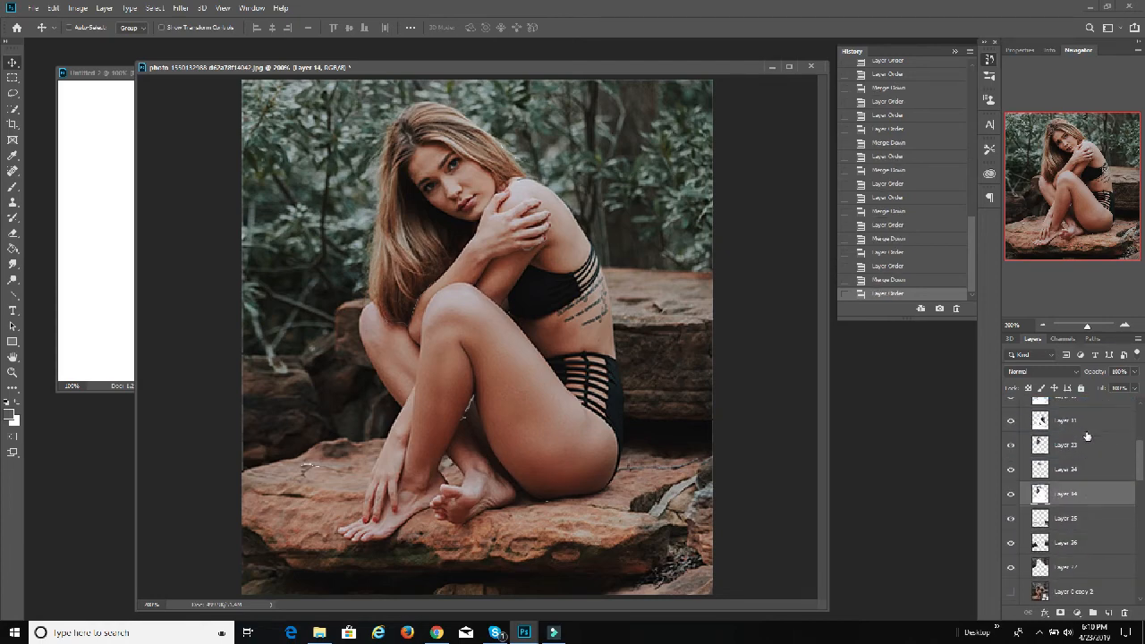
{"action": "left_click_drag", "start_coordinate": [1075, 494], "coordinate": [1079, 445]}
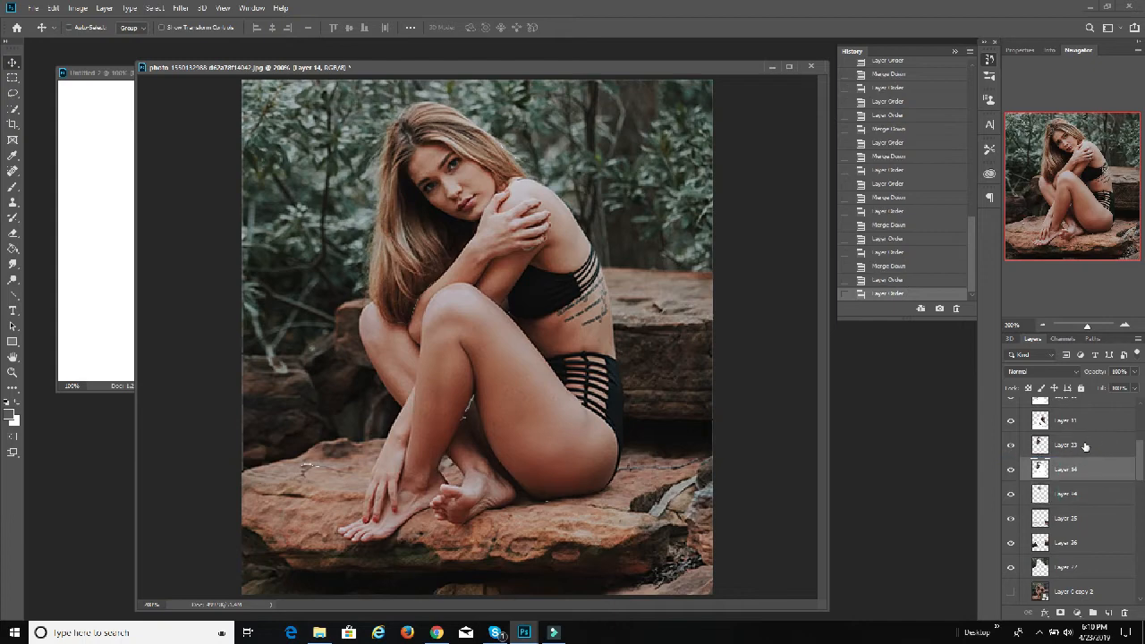
{"action": "key", "text": "ctrl+e"}
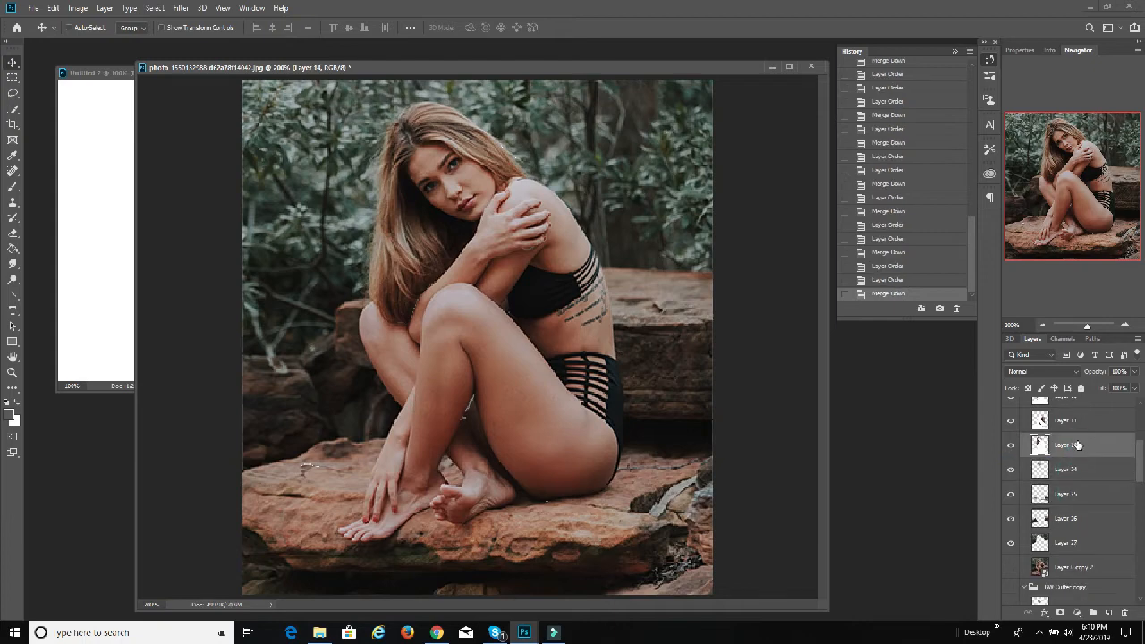
Step: Move Layer 13 from BW Cutter copy directly beneath Layer 24 in Color Cutter, and merge Layer 24 down into it
{"action": "scroll", "coordinate": [1077, 444], "scroll_direction": "down", "scroll_amount": 4}
{"action": "left_click_drag", "start_coordinate": [1078, 515], "coordinate": [1083, 422]}
{"action": "left_click_drag", "start_coordinate": [1078, 488], "coordinate": [1081, 463]}
{"action": "left_click", "coordinate": [1084, 440]}
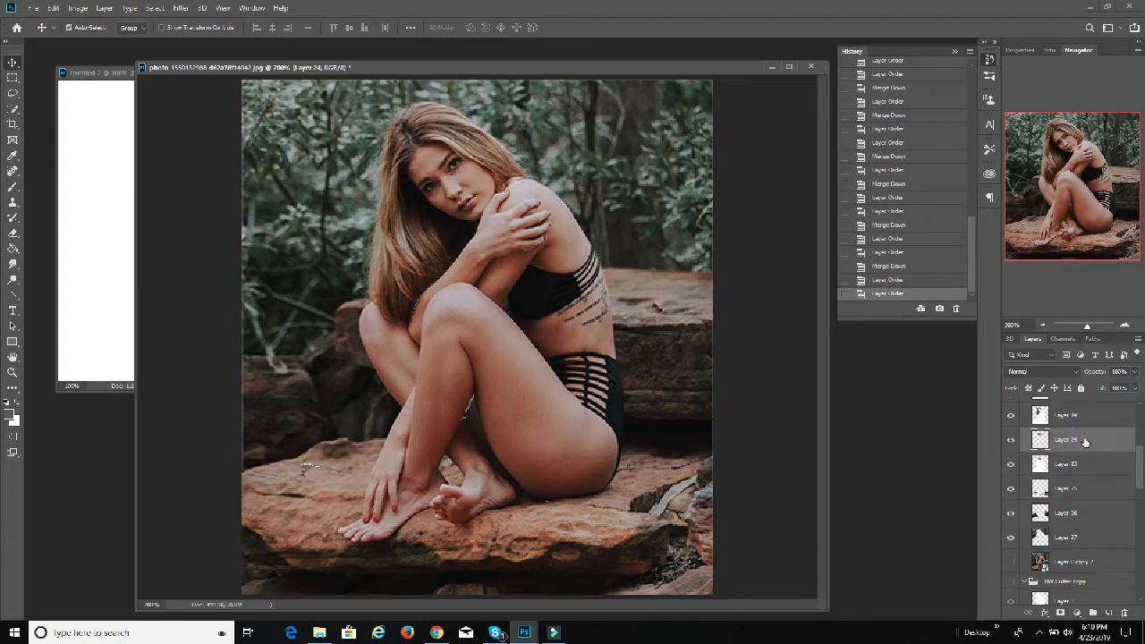
{"action": "key", "text": "ctrl+e"}
Step: Move Layer 3 from BW Cutter copy directly beneath Layer 25 in Color Cutter, and merge Layer 25 down into it
{"action": "scroll", "coordinate": [1080, 459], "scroll_direction": "down", "scroll_amount": 3}
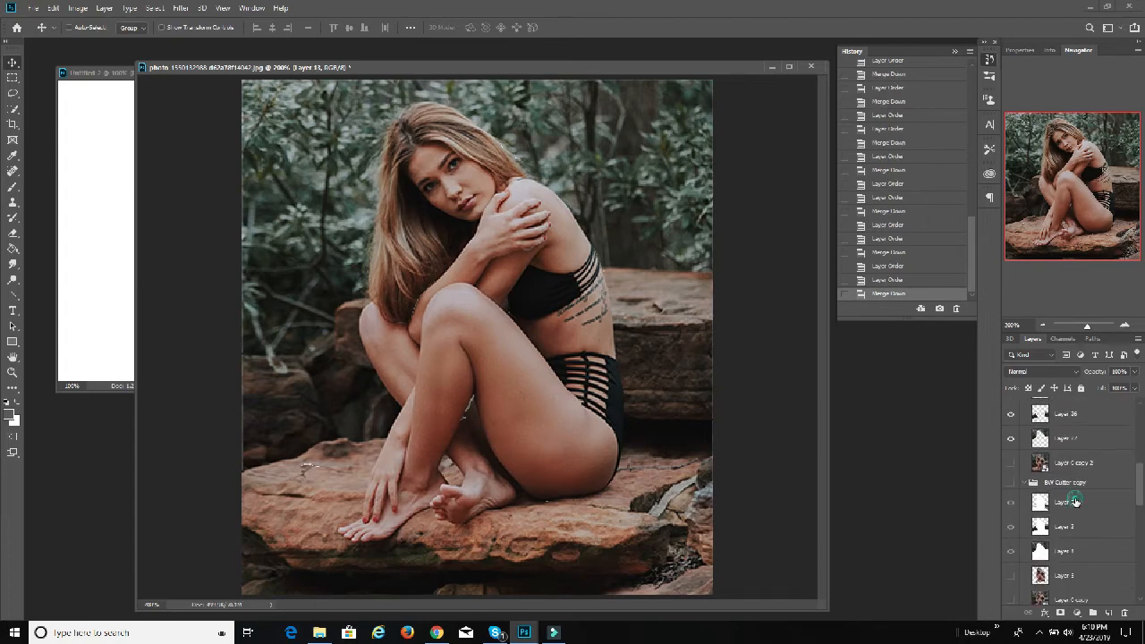
{"action": "mouse_move", "coordinate": [1075, 501]}
{"action": "left_mouse_down"}
{"action": "mouse_move", "coordinate": [1082, 404]}
{"action": "mouse_move", "coordinate": [1082, 481]}
{"action": "left_mouse_up"}
{"action": "left_click", "coordinate": [1081, 458]}
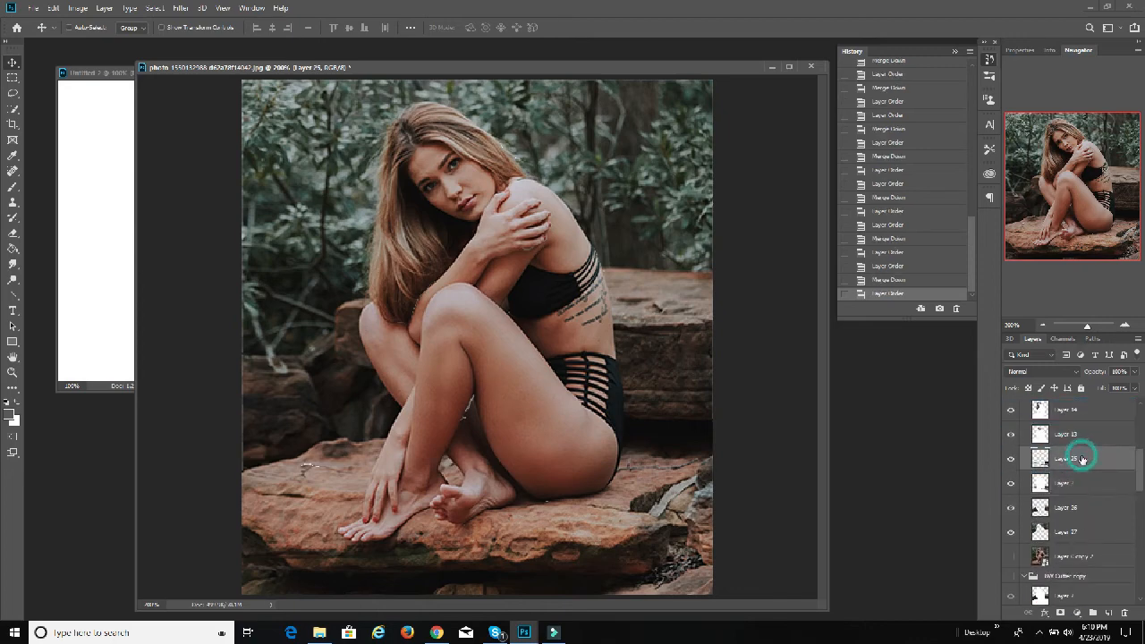
{"action": "key", "text": "ctrl+e"}
Step: Move Layer 2 from BW Cutter copy directly beneath Layer 26 in Color Cutter, and merge Layer 26 down into it
{"action": "scroll", "coordinate": [1073, 484], "scroll_direction": "down", "scroll_amount": 2}
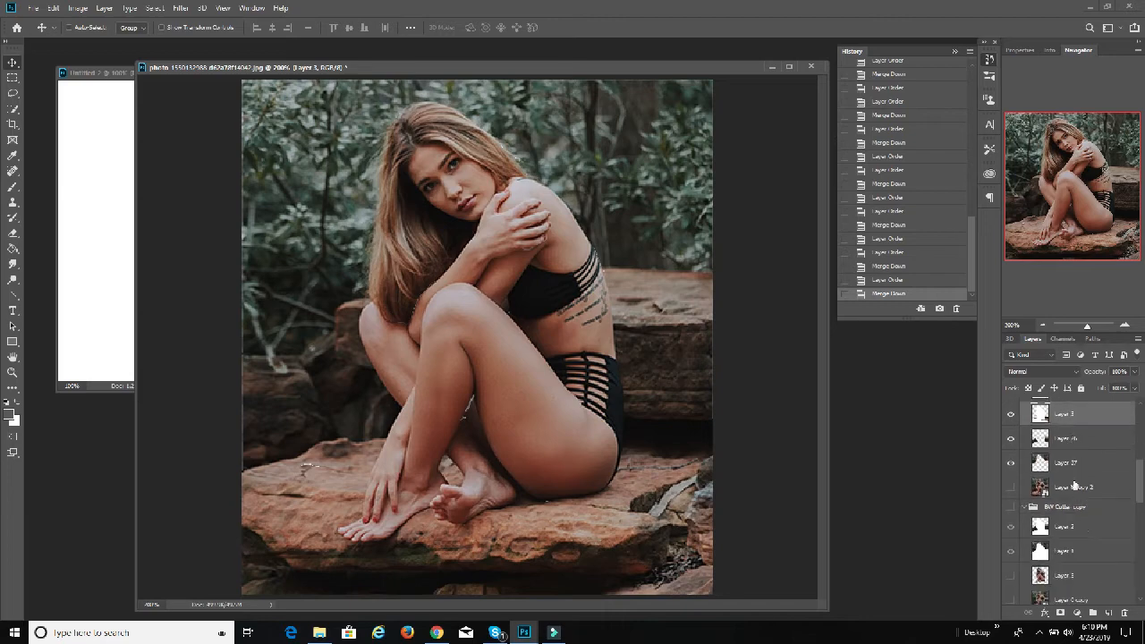
{"action": "left_click_drag", "start_coordinate": [1079, 530], "coordinate": [1083, 451]}
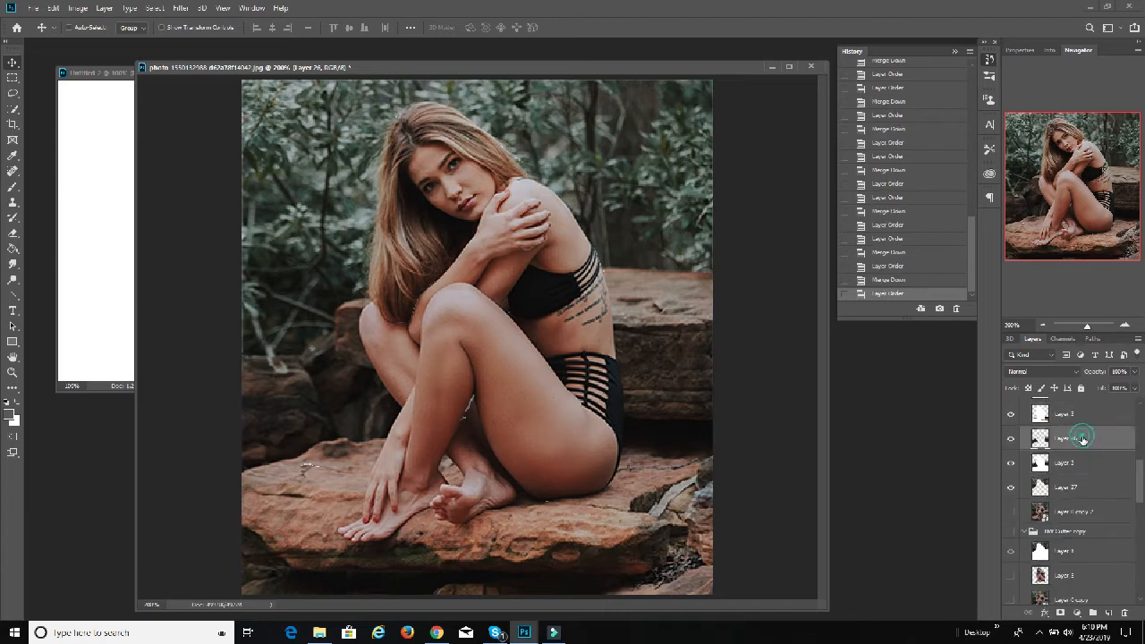
{"action": "left_click", "coordinate": [1081, 438]}
{"action": "key", "text": "ctrl+e"}
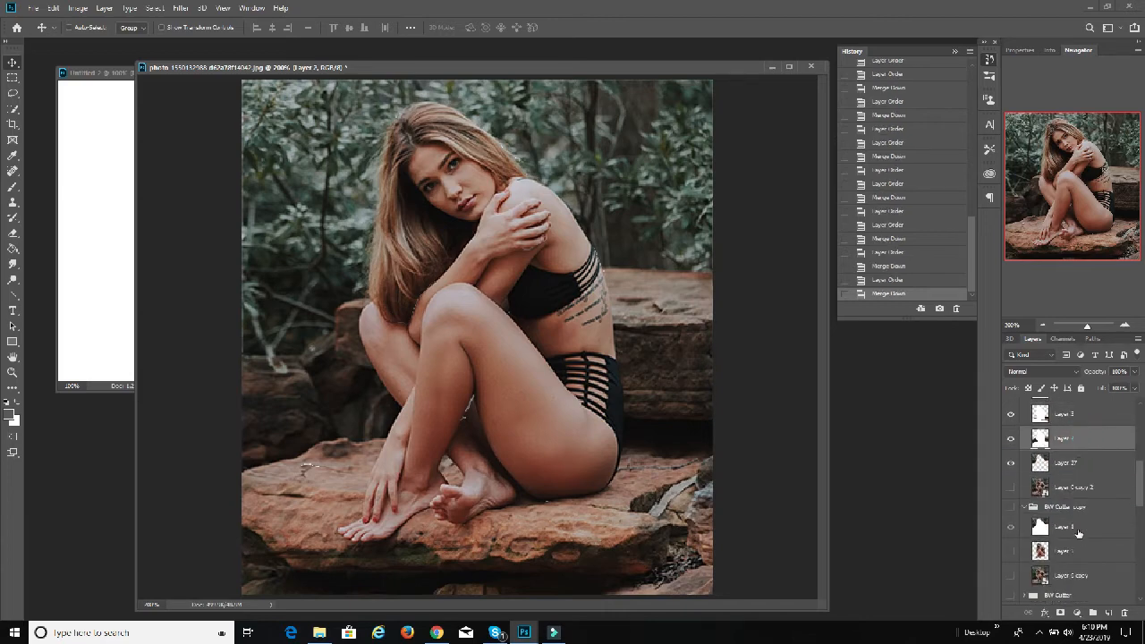
Step: Move Layer 1 from BW Cutter copy directly beneath Layer 27 in Color Cutter, and merge Layer 27 down into it
{"action": "left_click_drag", "start_coordinate": [1080, 532], "coordinate": [1069, 476]}
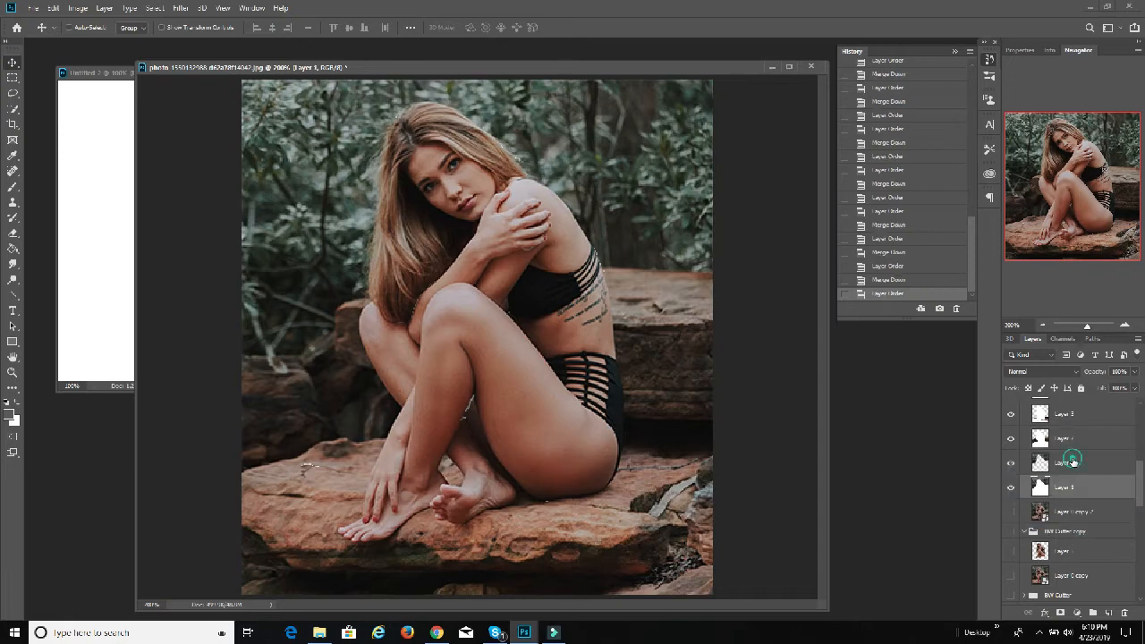
{"action": "left_click", "coordinate": [1073, 461]}
{"action": "key", "text": "ctrl+e"}
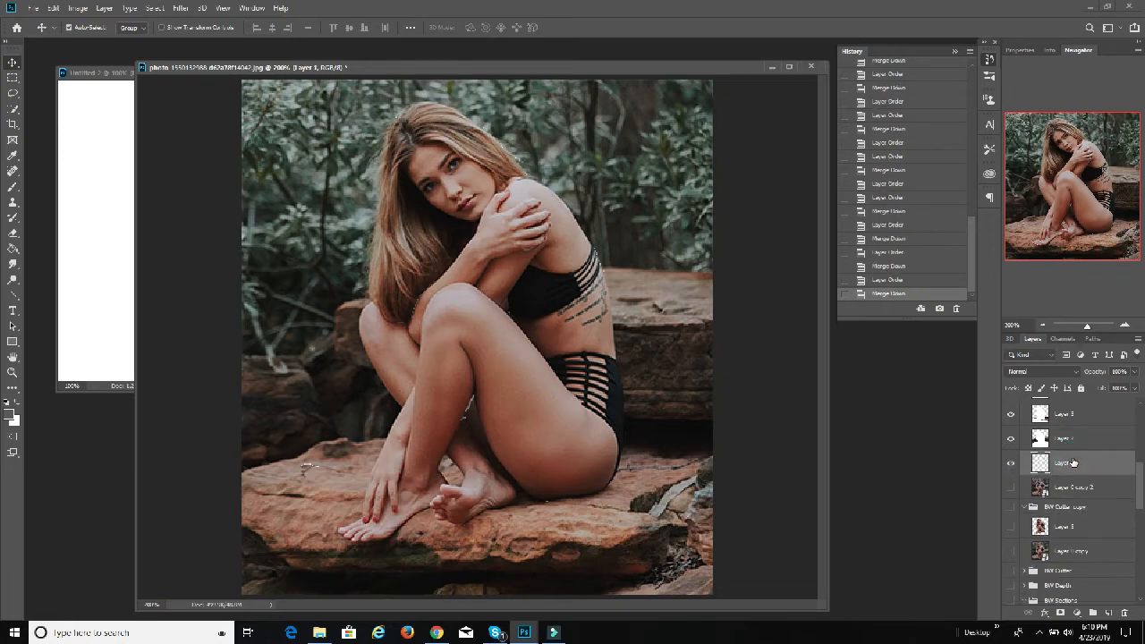
Step: Delete the BW Cutter copy group together with its contents
{"action": "left_click", "coordinate": [1073, 507]}
{"action": "right_click", "coordinate": [1073, 507]}
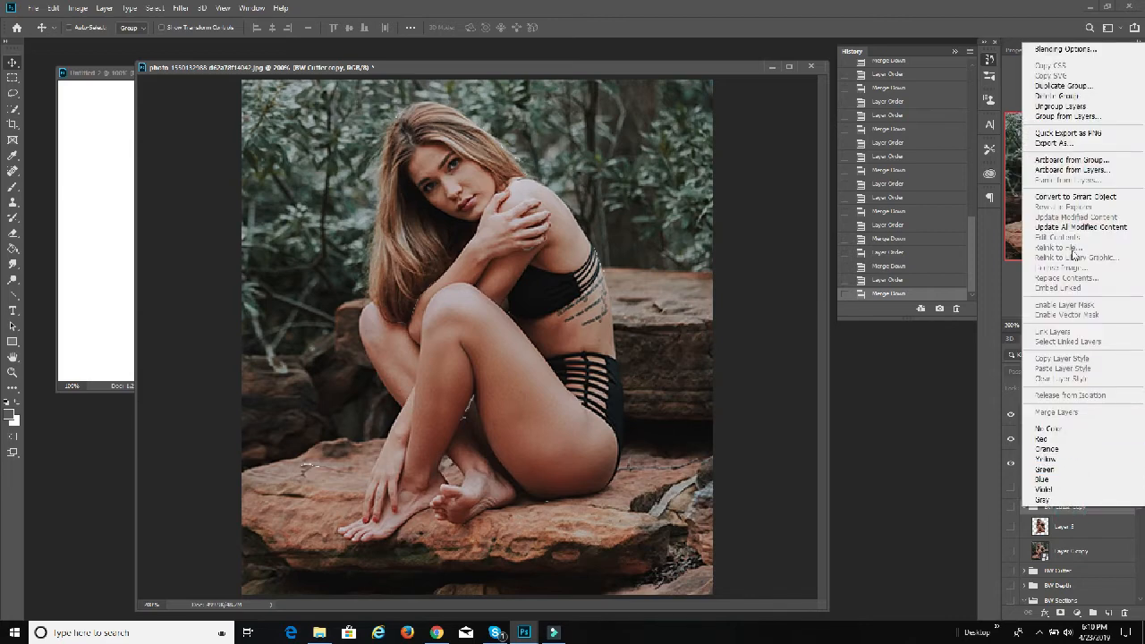
{"action": "left_click", "coordinate": [1081, 97]}
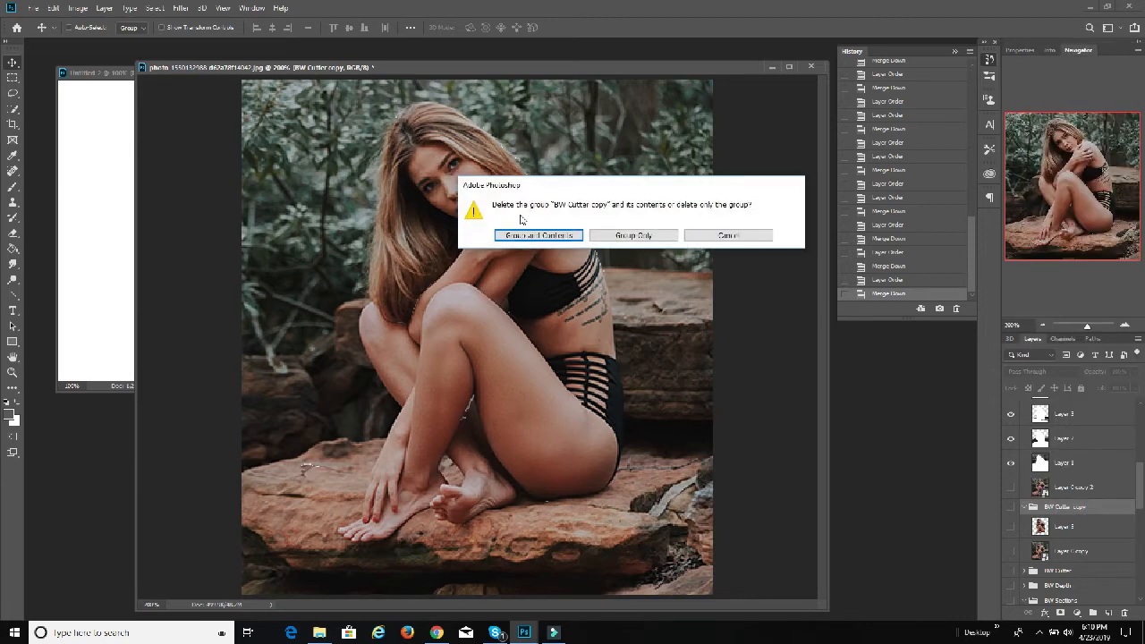
{"action": "left_click", "coordinate": [536, 233]}
Step: Hide the merged layers in Color Cutter one by one, from Layer 4 down to Layer 1, to check each cut-out
{"action": "scroll", "coordinate": [1044, 479], "scroll_direction": "up", "scroll_amount": 3}
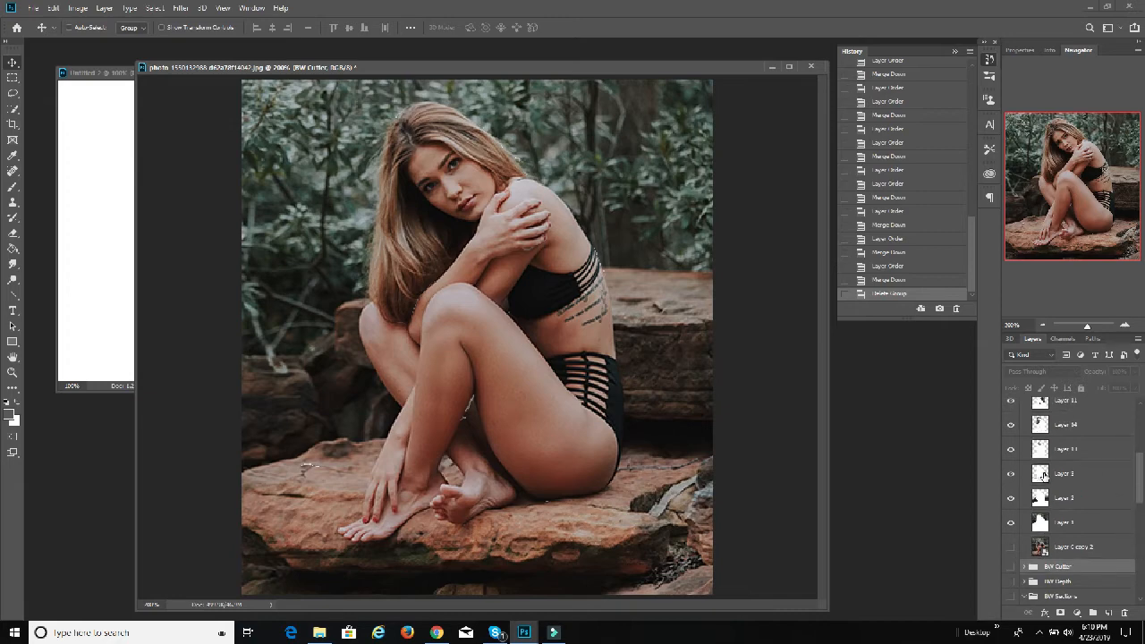
{"action": "scroll", "coordinate": [1014, 523], "scroll_direction": "up", "scroll_amount": 6}
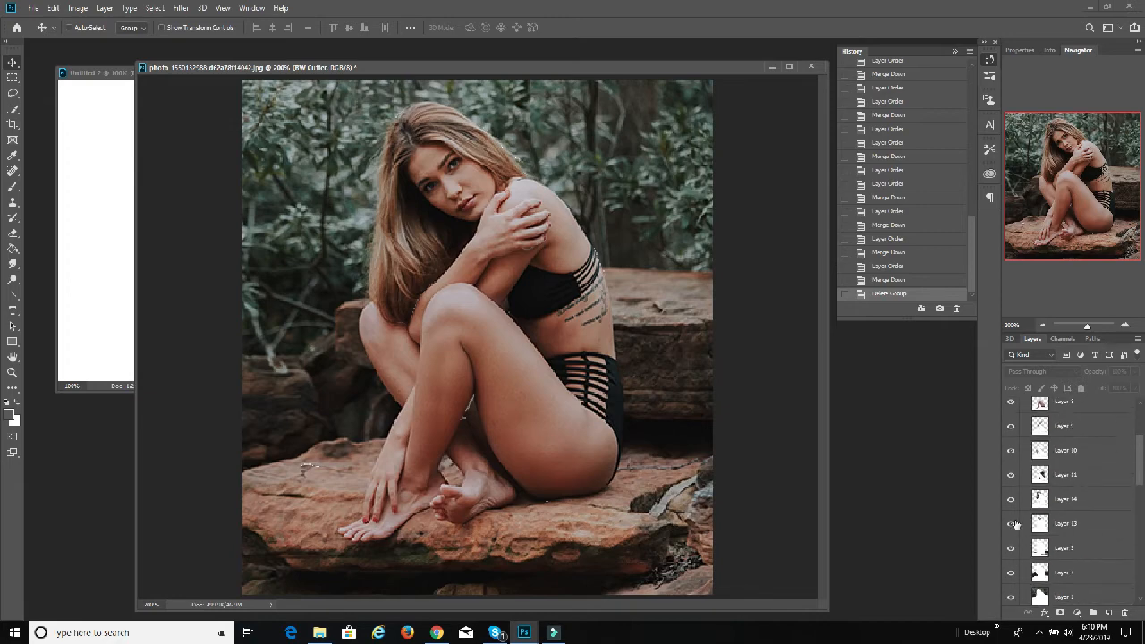
{"action": "scroll", "coordinate": [1032, 494], "scroll_direction": "up", "scroll_amount": 1}
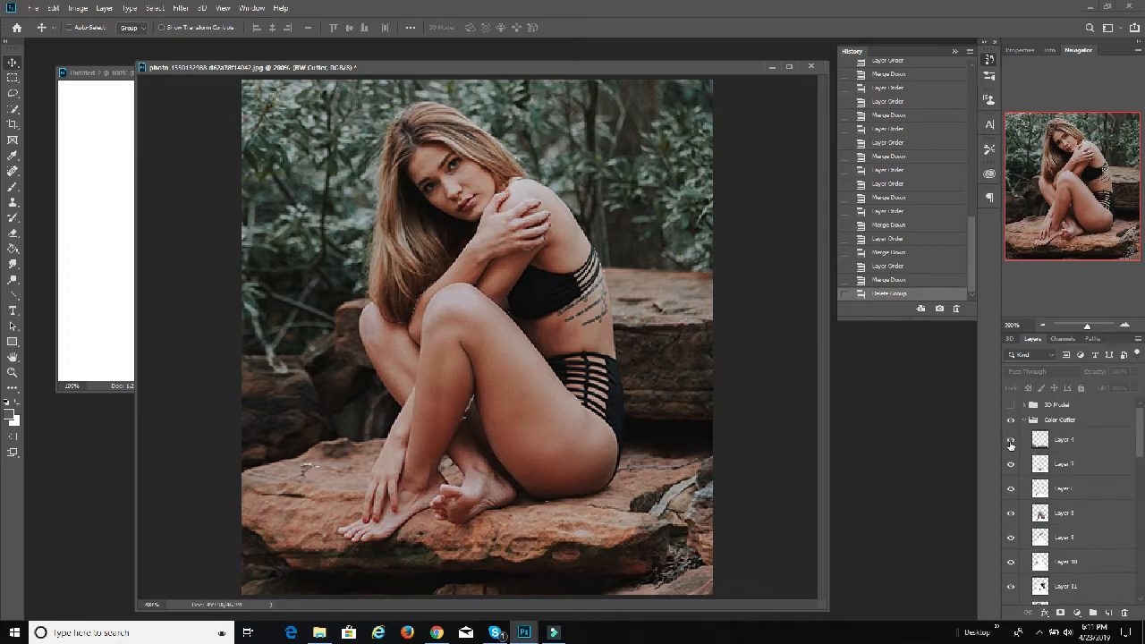
{"action": "left_click", "coordinate": [1011, 440]}
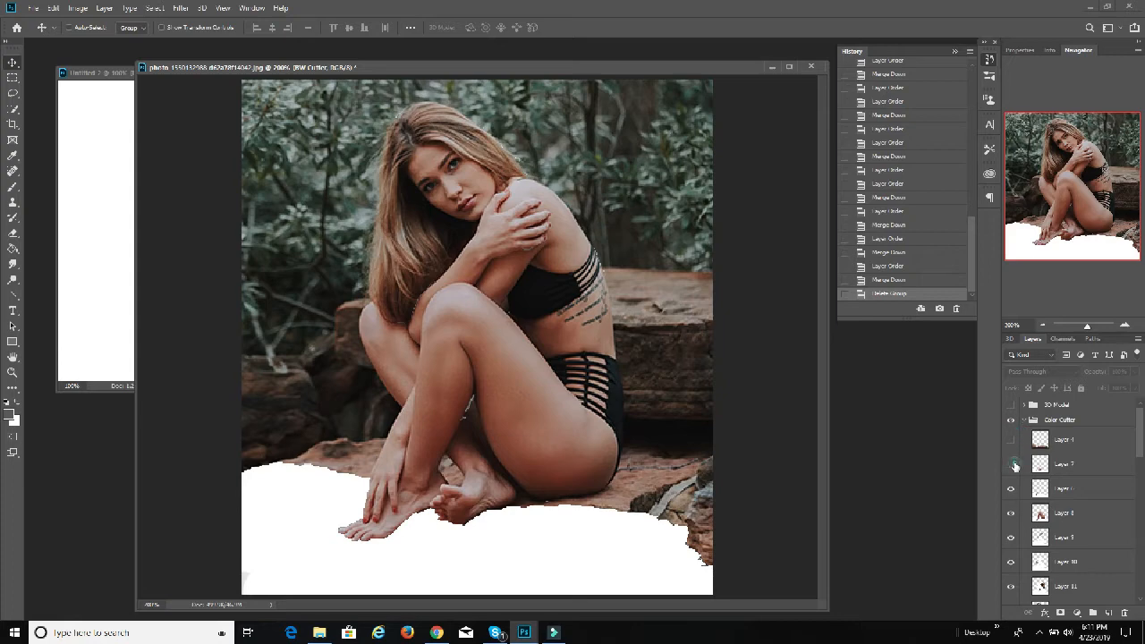
{"action": "left_click", "coordinate": [1014, 464]}
{"action": "scroll", "coordinate": [1012, 471], "scroll_direction": "down", "scroll_amount": 1}
{"action": "left_click", "coordinate": [1012, 473]}
{"action": "scroll", "coordinate": [1011, 475], "scroll_direction": "down", "scroll_amount": 1}
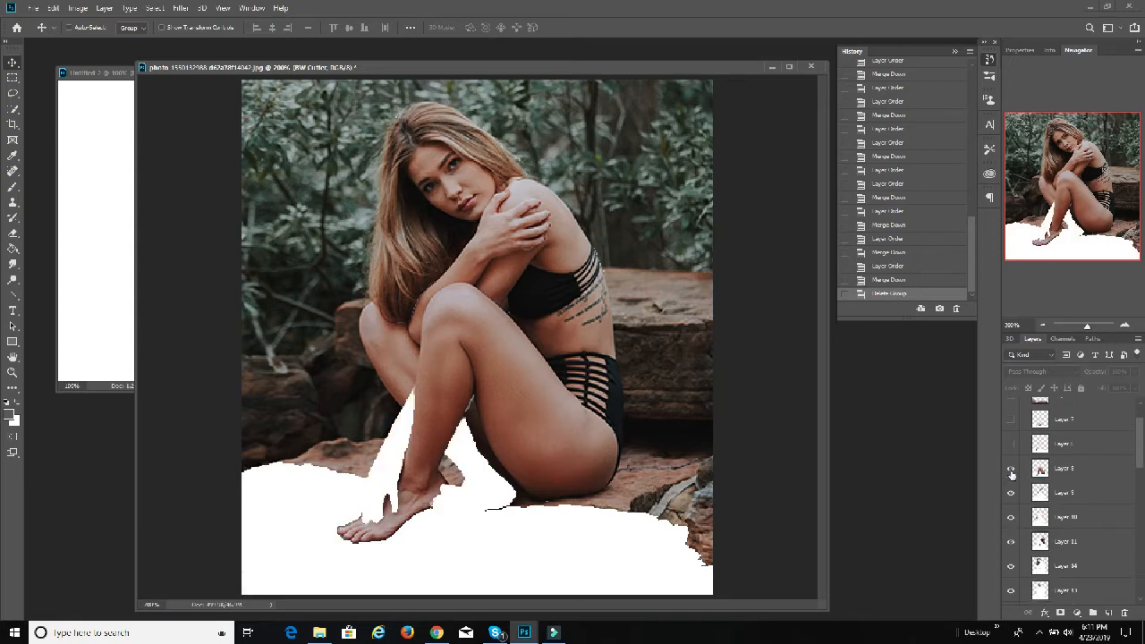
{"action": "left_click", "coordinate": [1011, 469]}
{"action": "scroll", "coordinate": [1011, 476], "scroll_direction": "down", "scroll_amount": 1}
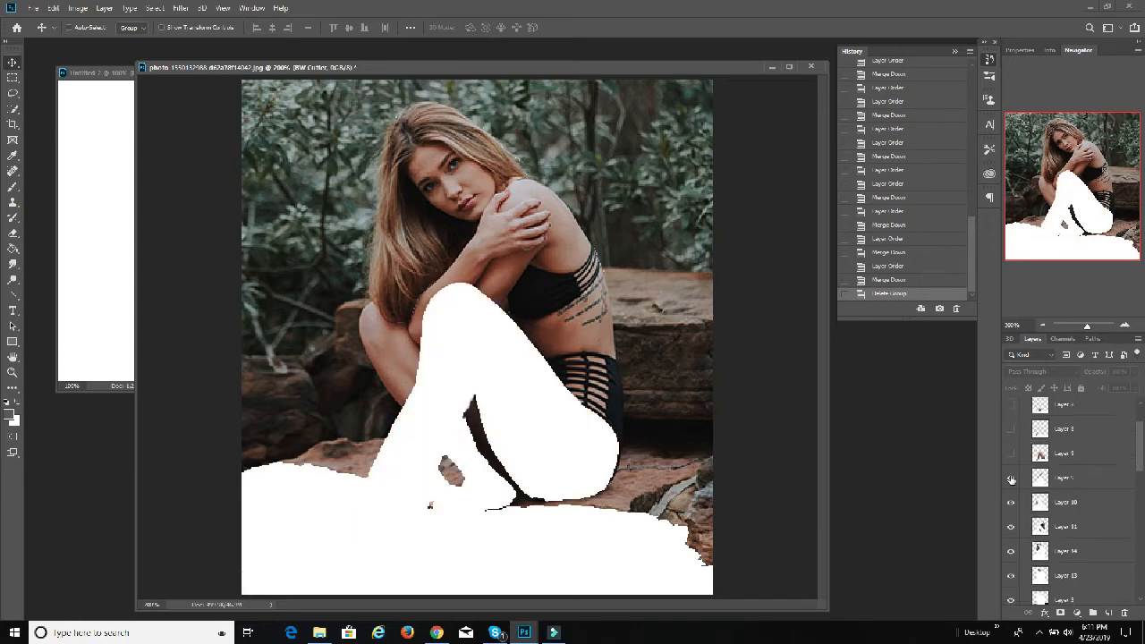
{"action": "left_click", "coordinate": [1012, 479]}
{"action": "scroll", "coordinate": [1012, 487], "scroll_direction": "down", "scroll_amount": 1}
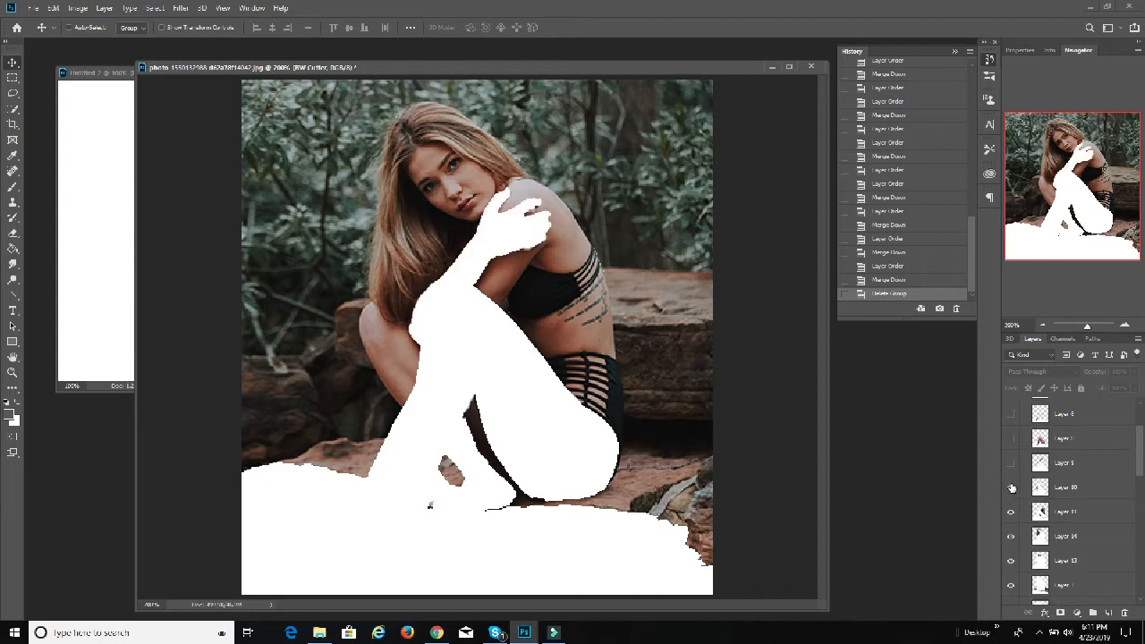
{"action": "left_click", "coordinate": [1011, 487]}
{"action": "scroll", "coordinate": [1010, 496], "scroll_direction": "down", "scroll_amount": 1}
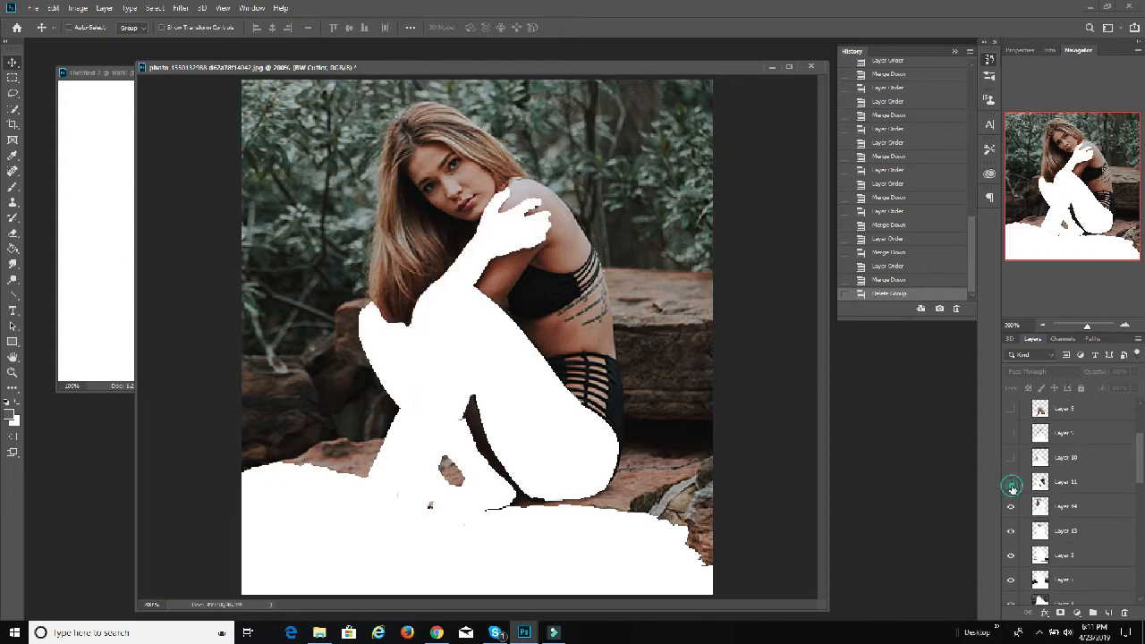
{"action": "left_click", "coordinate": [1011, 488]}
{"action": "scroll", "coordinate": [1011, 491], "scroll_direction": "down", "scroll_amount": 1}
{"action": "left_click", "coordinate": [1011, 491]}
{"action": "scroll", "coordinate": [1011, 499], "scroll_direction": "down", "scroll_amount": 1}
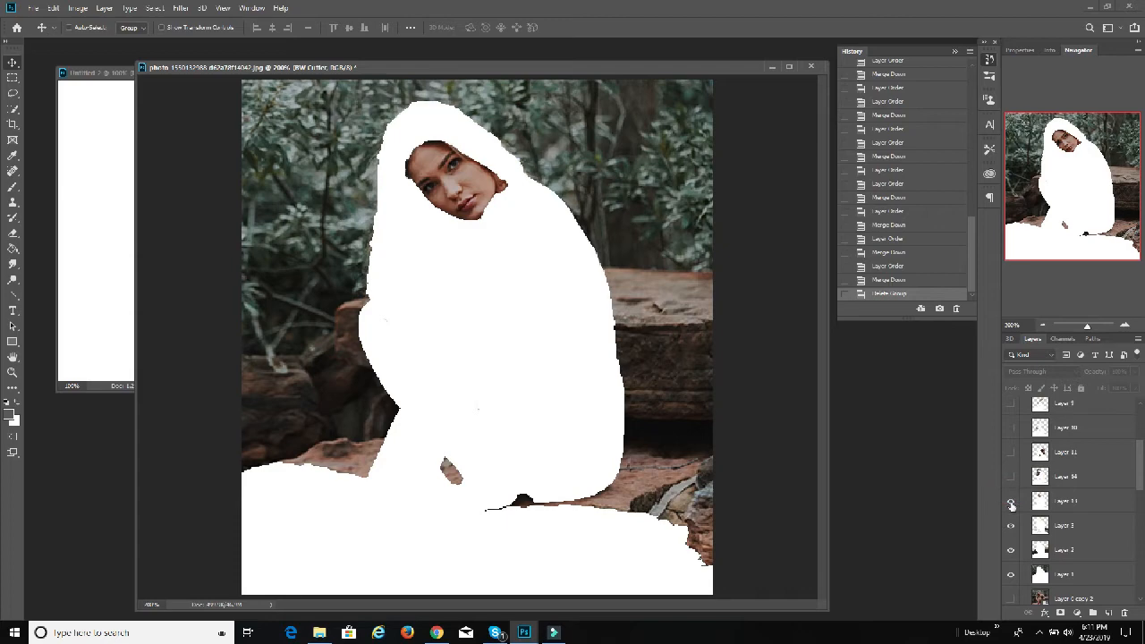
{"action": "left_click", "coordinate": [1011, 502]}
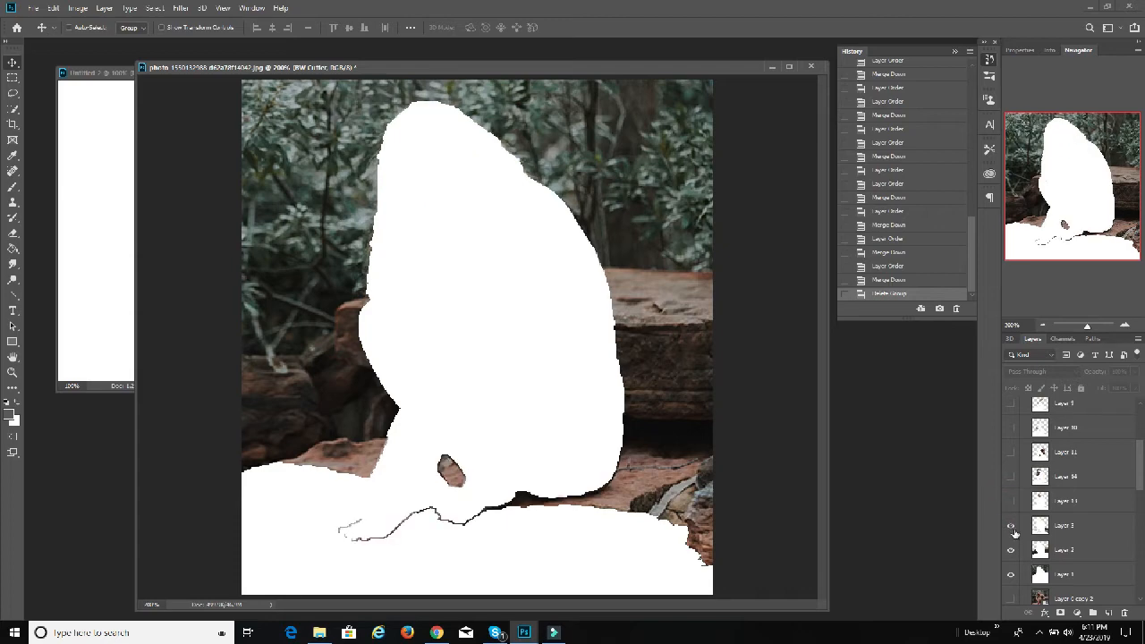
{"action": "left_click", "coordinate": [1014, 530]}
{"action": "left_click", "coordinate": [1012, 548]}
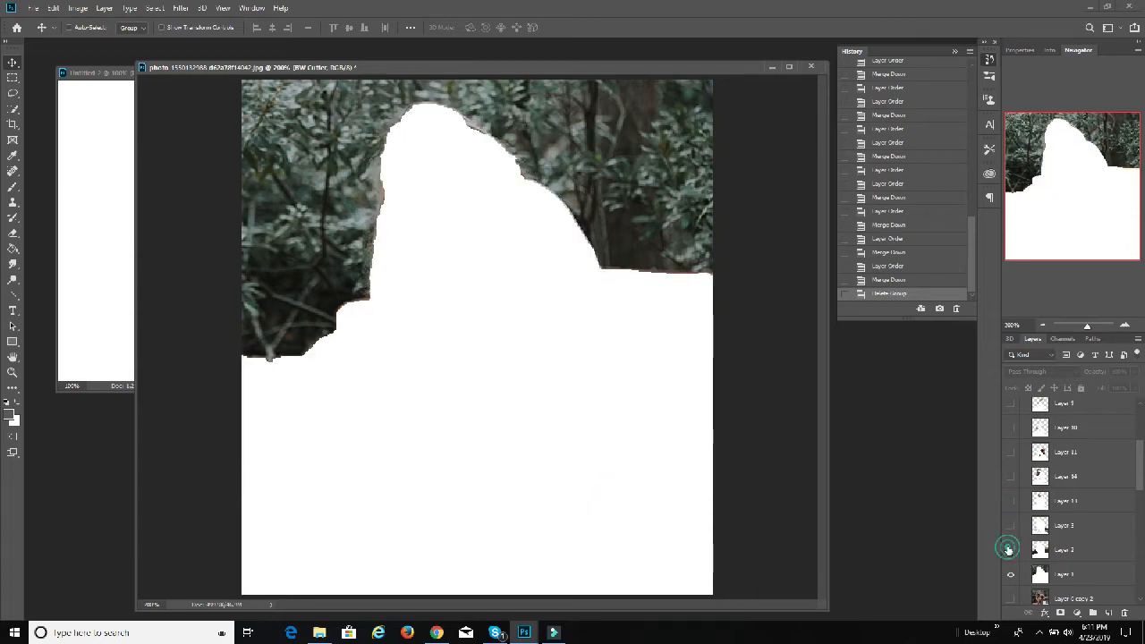
{"action": "scroll", "coordinate": [1011, 548], "scroll_direction": "down", "scroll_amount": 1}
{"action": "left_click", "coordinate": [1012, 533]}
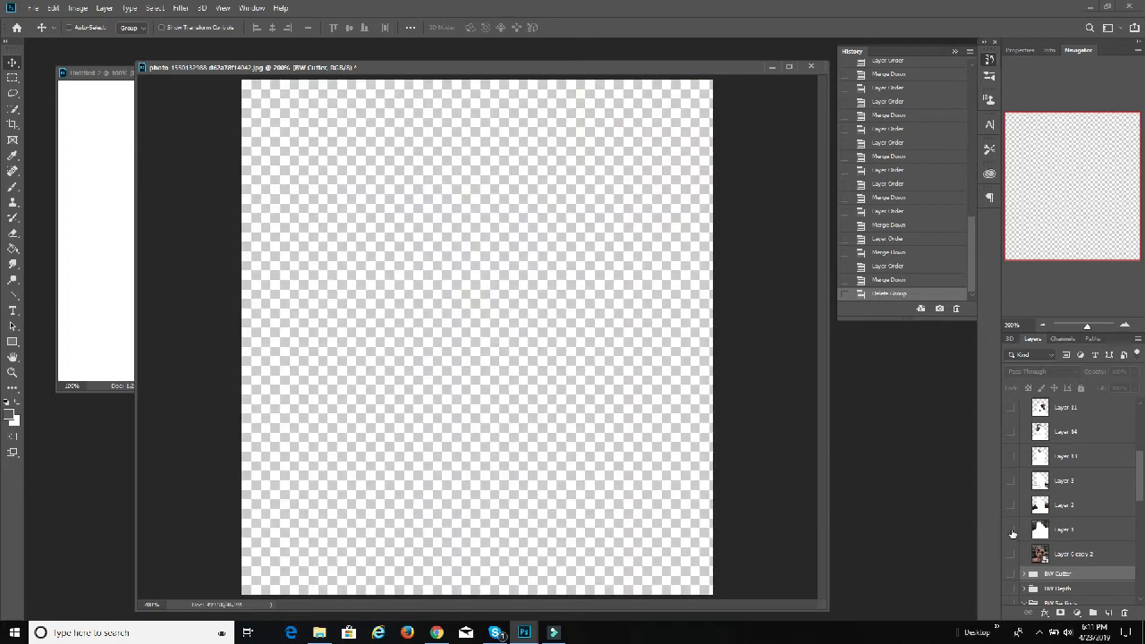
Step: Show the Color Cutter layers again one by one, from Layer 1 up to Layer 4, to check how the image builds up
{"action": "left_click", "coordinate": [1013, 531]}
{"action": "left_click", "coordinate": [1011, 505]}
{"action": "left_click", "coordinate": [1011, 480]}
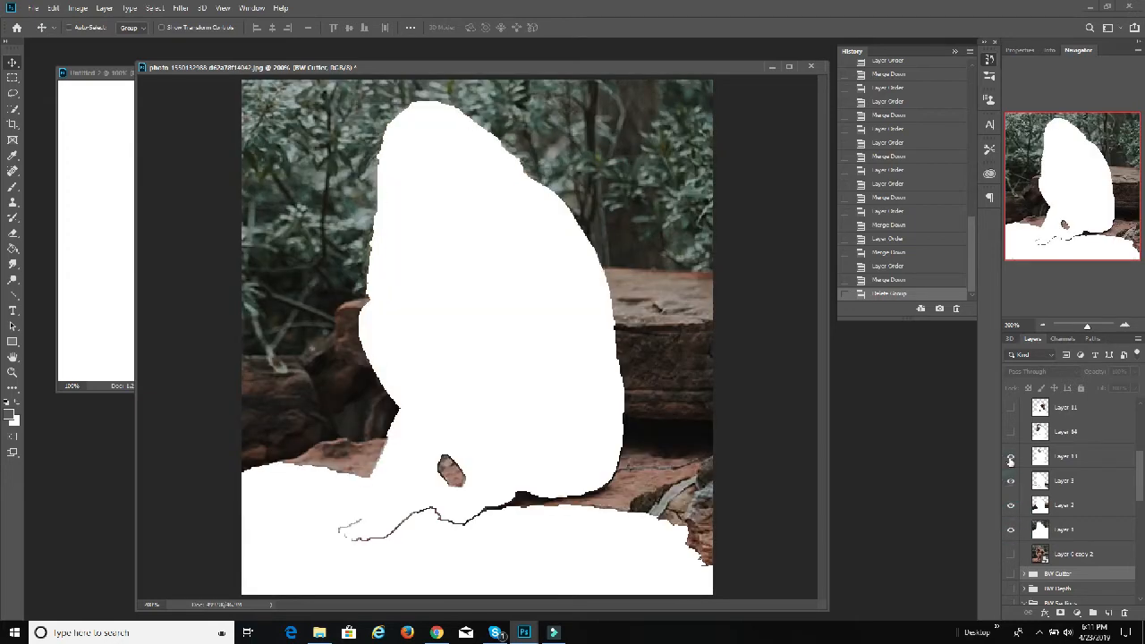
{"action": "left_click", "coordinate": [1011, 456]}
{"action": "left_click", "coordinate": [1012, 434]}
{"action": "left_click", "coordinate": [1012, 407]}
{"action": "scroll", "coordinate": [1015, 464], "scroll_direction": "up", "scroll_amount": 1}
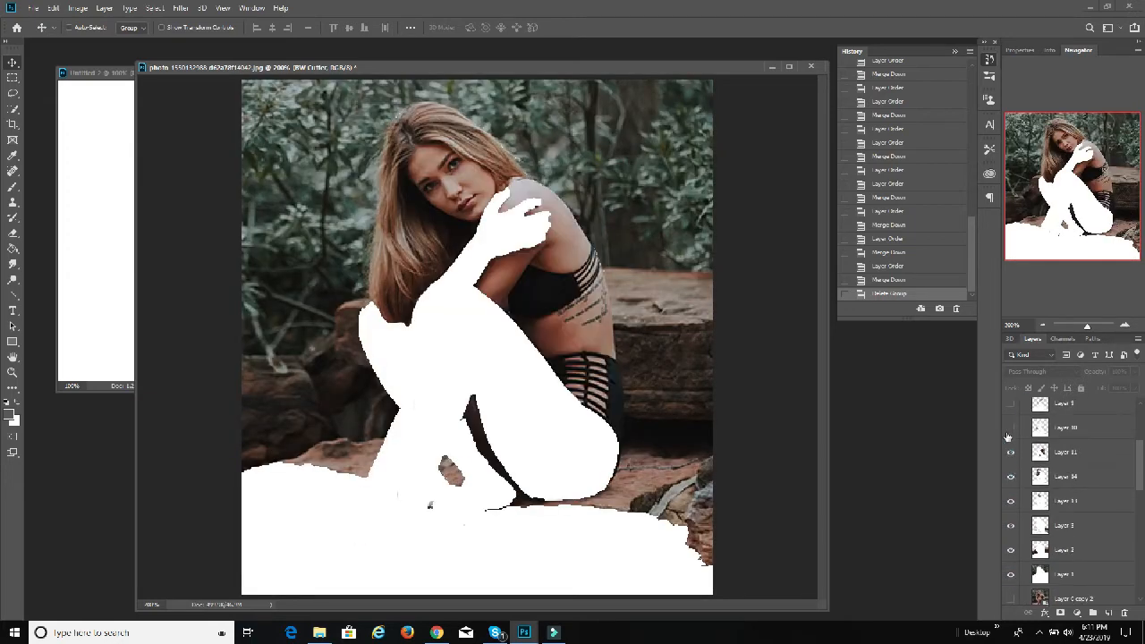
{"action": "left_click", "coordinate": [1008, 431]}
{"action": "left_click", "coordinate": [1010, 405]}
{"action": "scroll", "coordinate": [1010, 420], "scroll_direction": "up", "scroll_amount": 2}
{"action": "left_click", "coordinate": [1010, 439]}
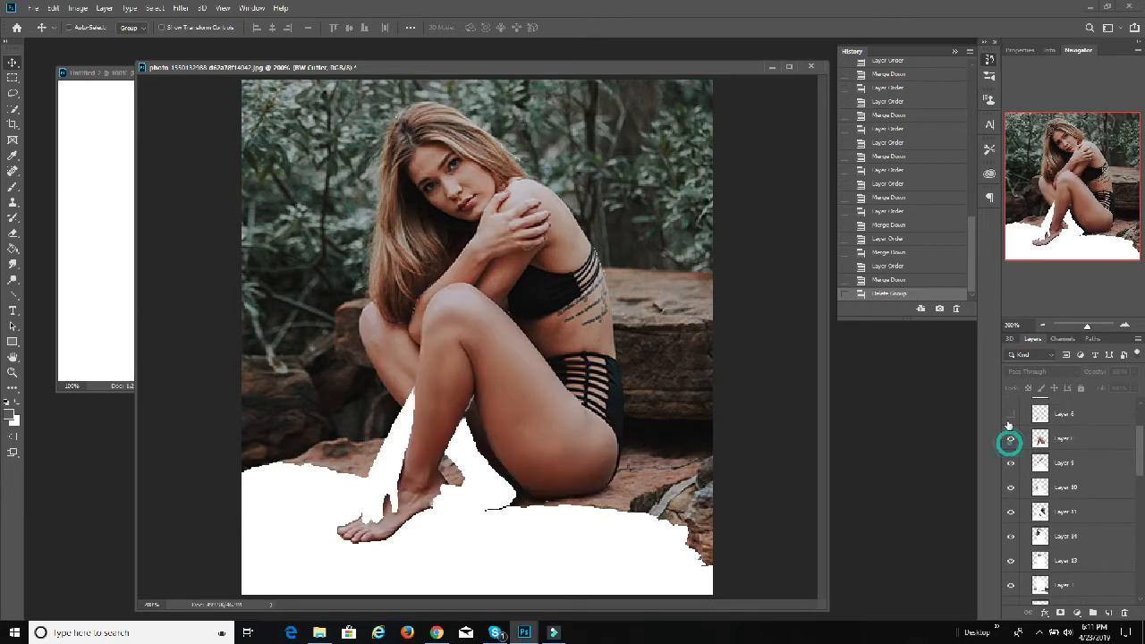
{"action": "left_click", "coordinate": [1010, 414]}
{"action": "scroll", "coordinate": [1009, 429], "scroll_direction": "up", "scroll_amount": 3}
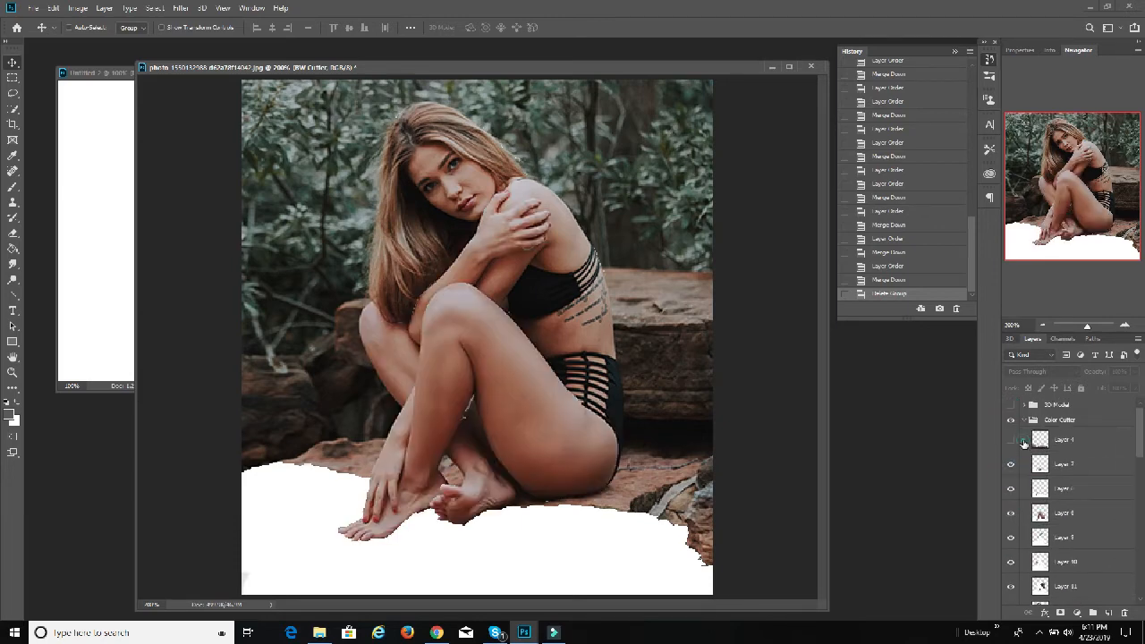
{"action": "left_click", "coordinate": [1023, 441]}
{"action": "left_click", "coordinate": [1010, 439]}
Step: Hide the Color Cutter group, and collapse both the Color Cutter and BW Sections groups
{"action": "left_click", "coordinate": [1011, 419]}
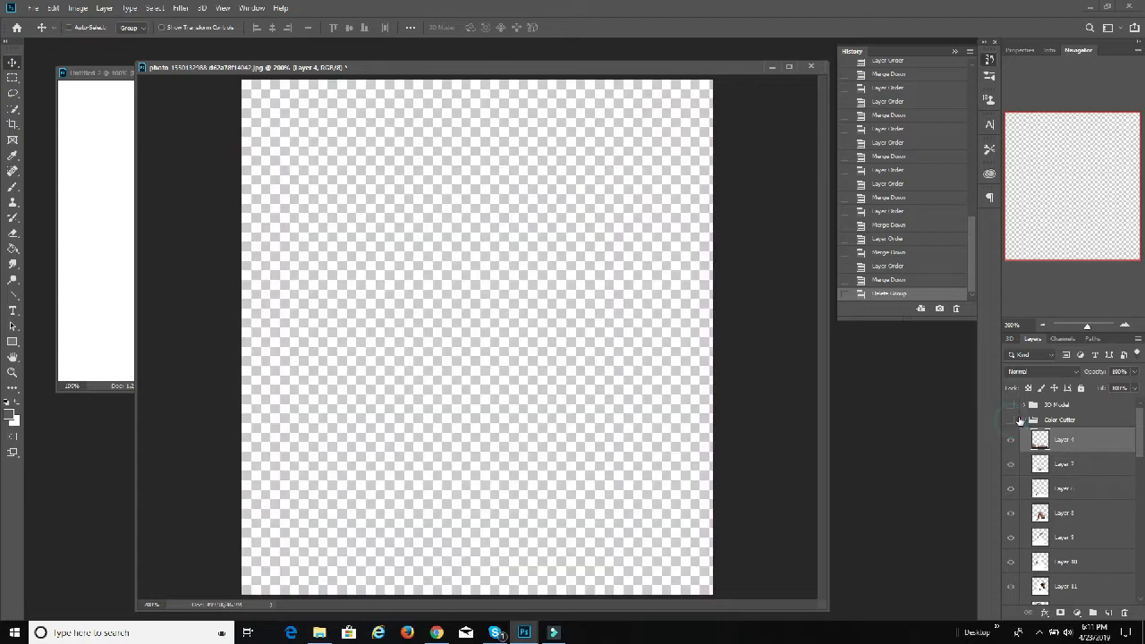
{"action": "left_click", "coordinate": [1024, 419]}
{"action": "left_click", "coordinate": [1030, 464]}
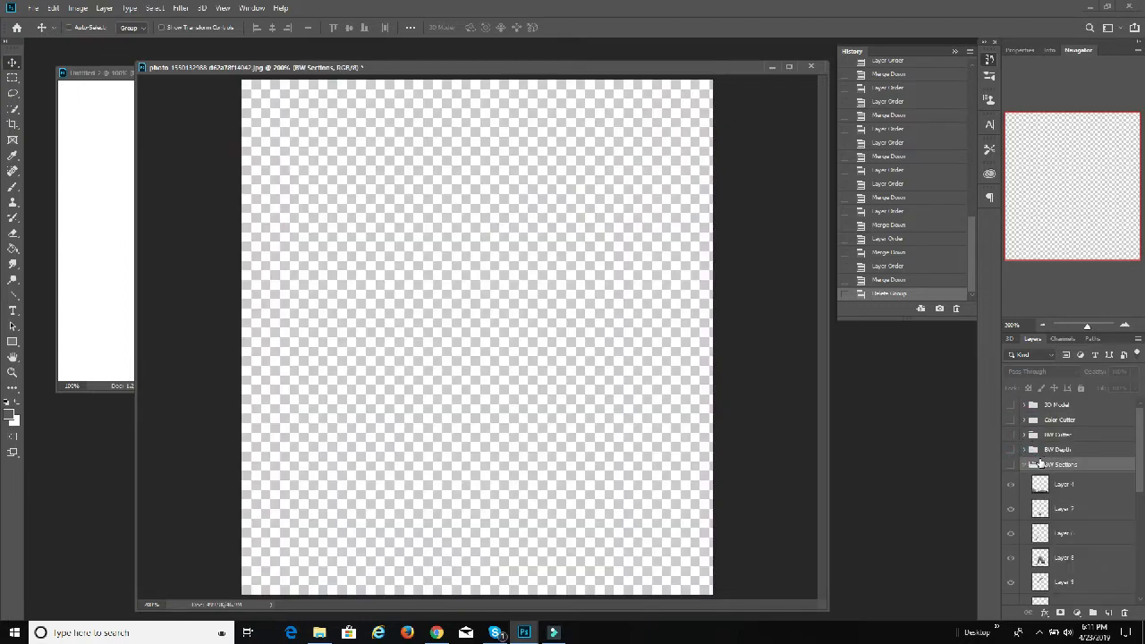
{"action": "left_click", "coordinate": [1023, 465]}
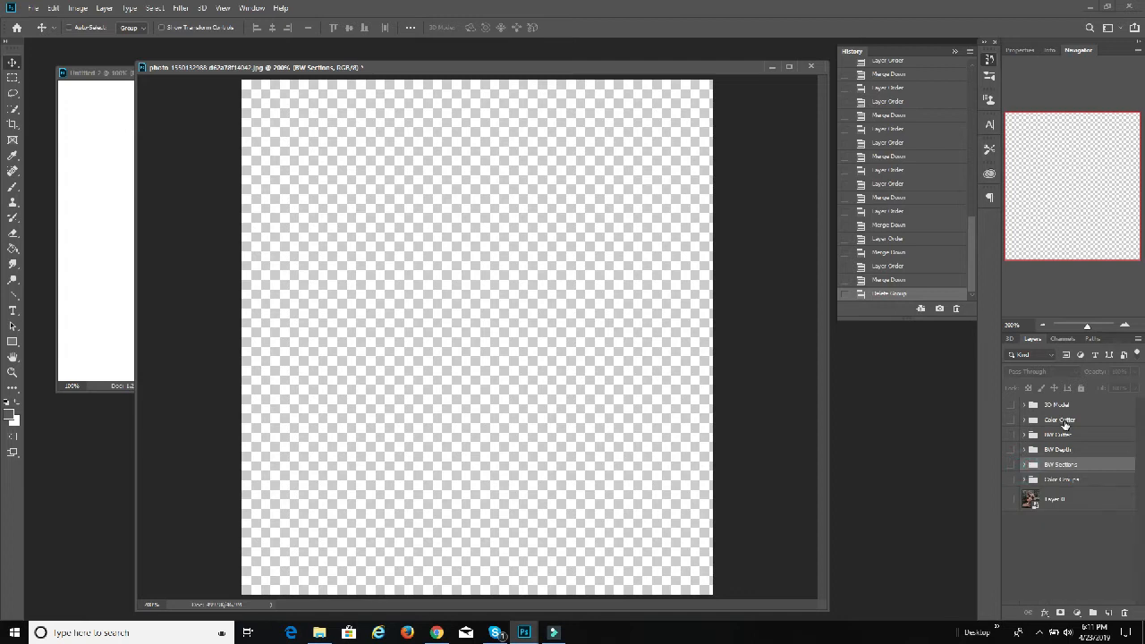
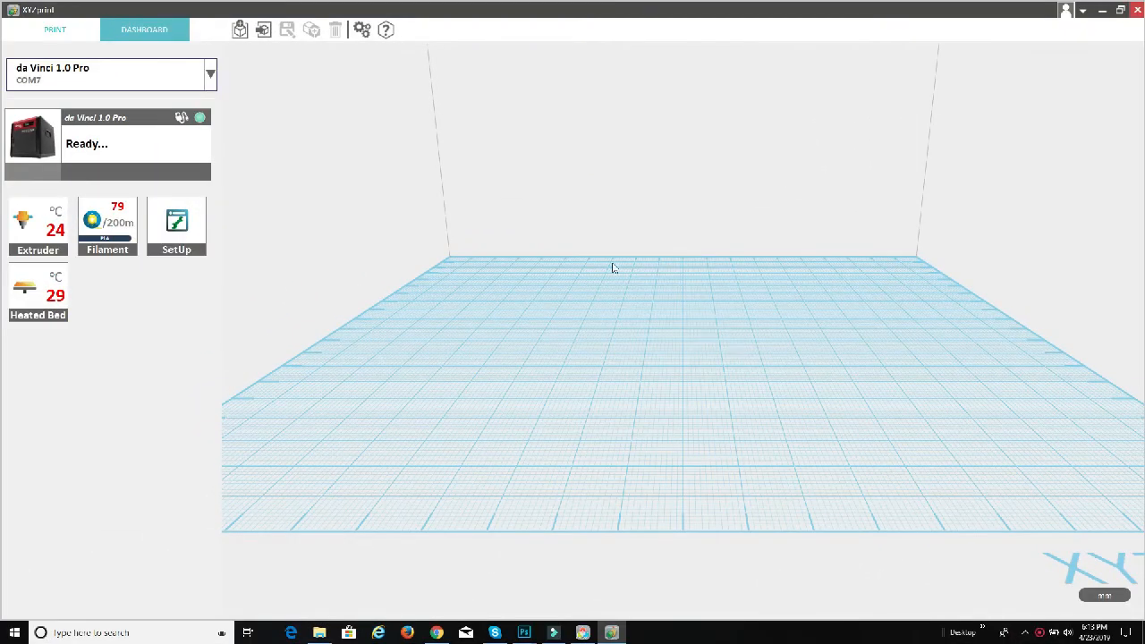
Step: Switch to XYZprint and import Woman On Rock.stl from the YouTube > Projects > 3dEtch folder on the D: drive
{"action": "left_click", "coordinate": [263, 30]}
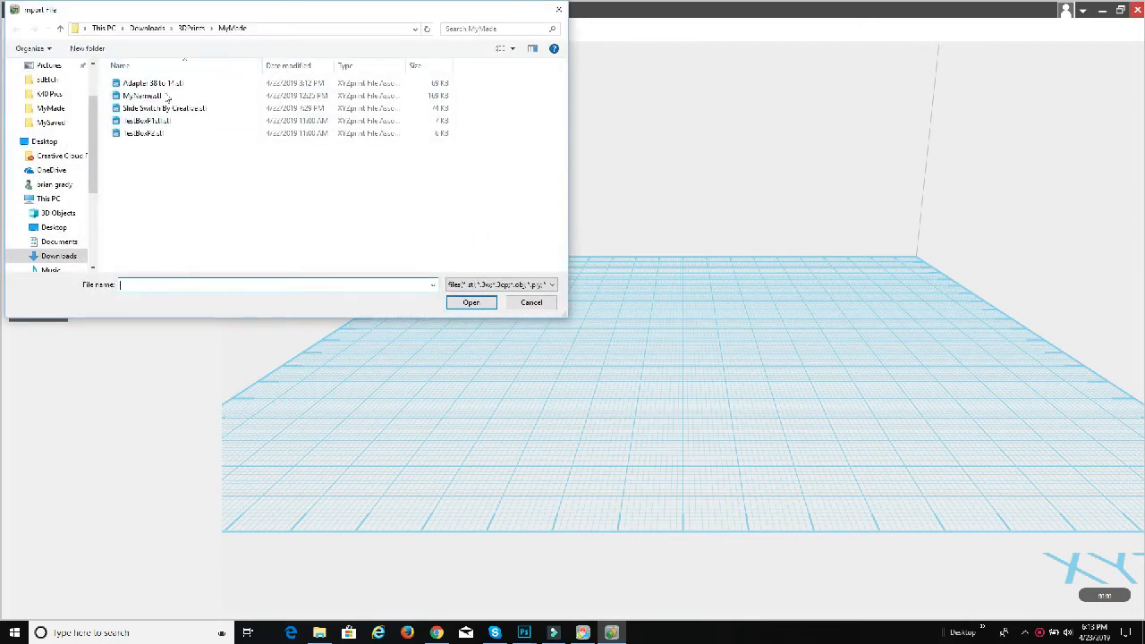
{"action": "left_click_drag", "start_coordinate": [93, 161], "coordinate": [91, 234]}
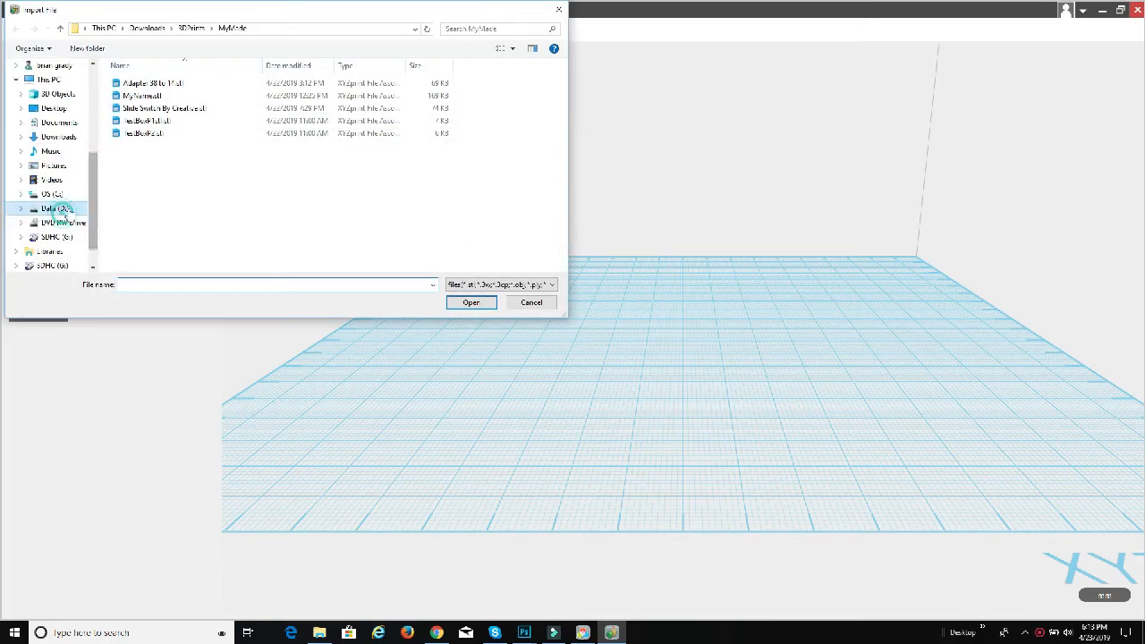
{"action": "left_click", "coordinate": [63, 207]}
{"action": "double_click", "coordinate": [125, 232]}
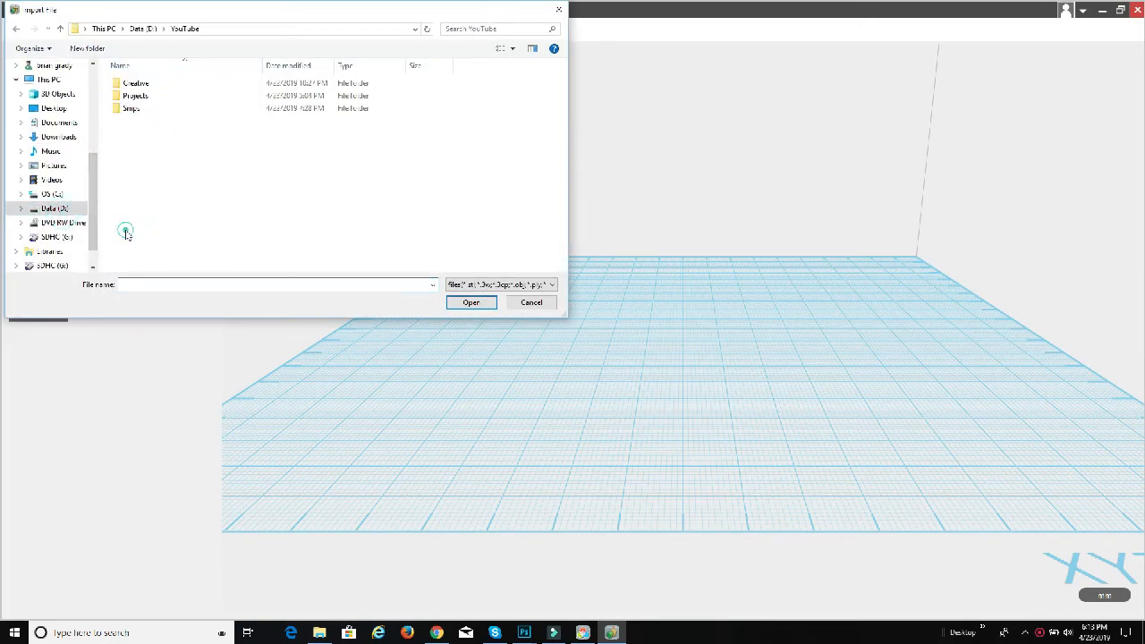
{"action": "double_click", "coordinate": [153, 97]}
{"action": "double_click", "coordinate": [145, 84]}
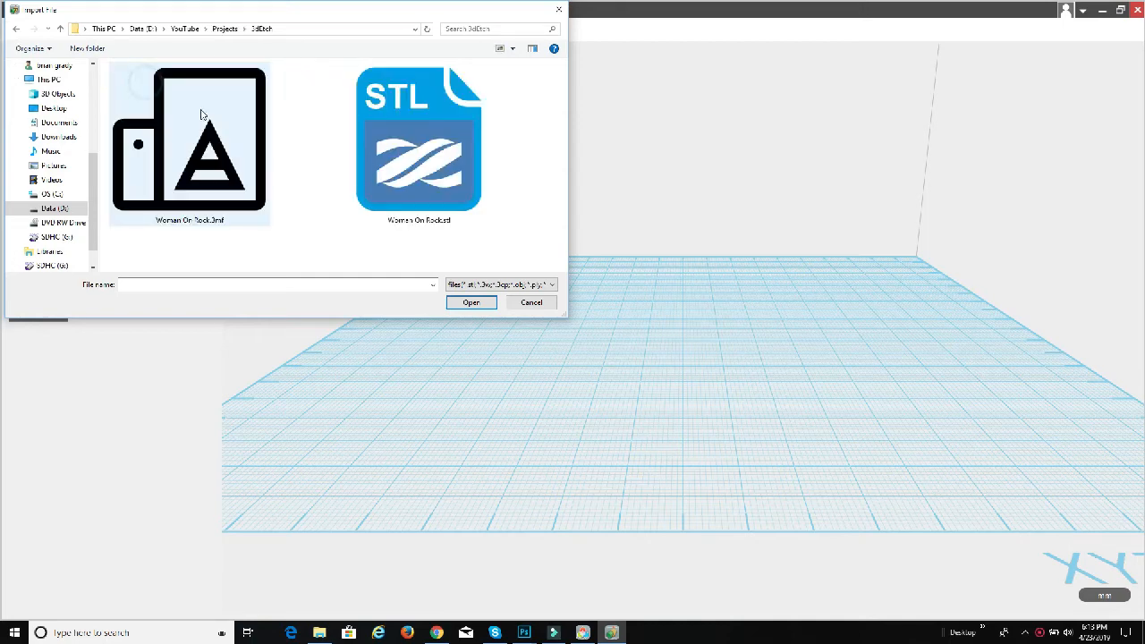
{"action": "left_click", "coordinate": [449, 195]}
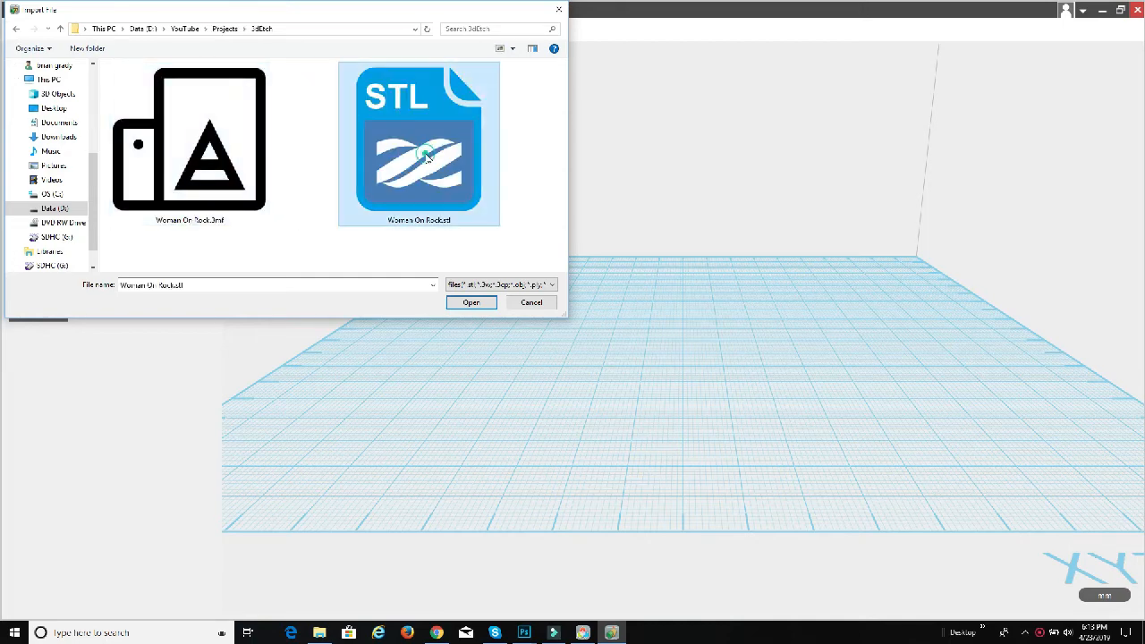
{"action": "left_click", "coordinate": [476, 303]}
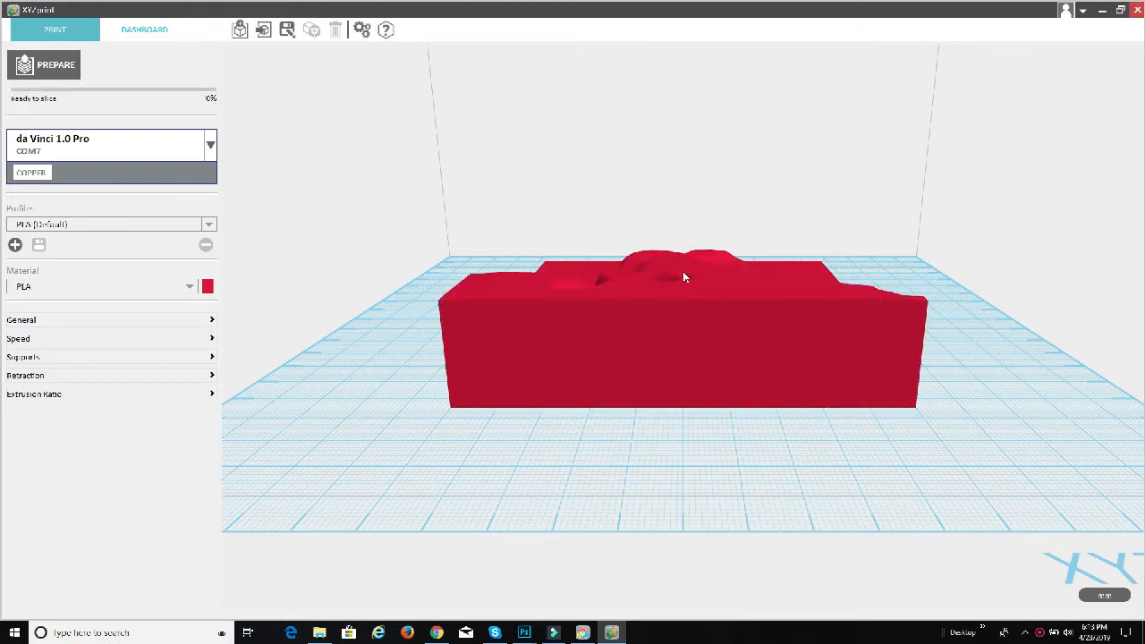
Step: Shift the model on the print bed to about X 1.99, Y -3.84, and deselect it
{"action": "left_click_drag", "start_coordinate": [619, 288], "coordinate": [661, 335]}
{"action": "left_click_drag", "start_coordinate": [740, 340], "coordinate": [673, 294]}
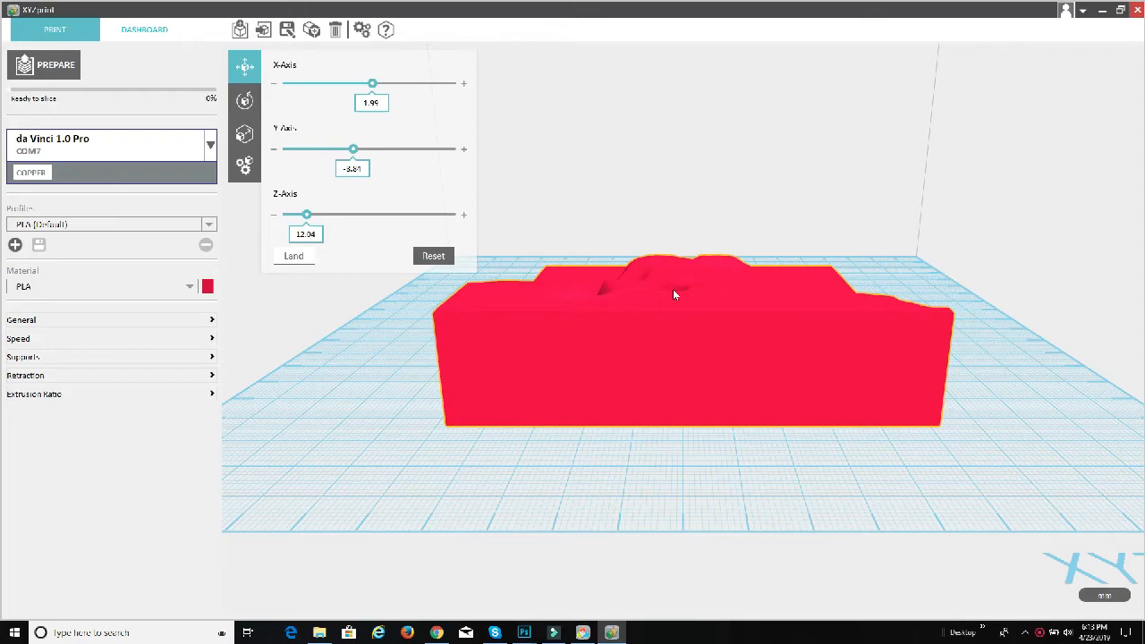
{"action": "left_click", "coordinate": [757, 453]}
{"action": "left_click_drag", "start_coordinate": [781, 471], "coordinate": [743, 523]}
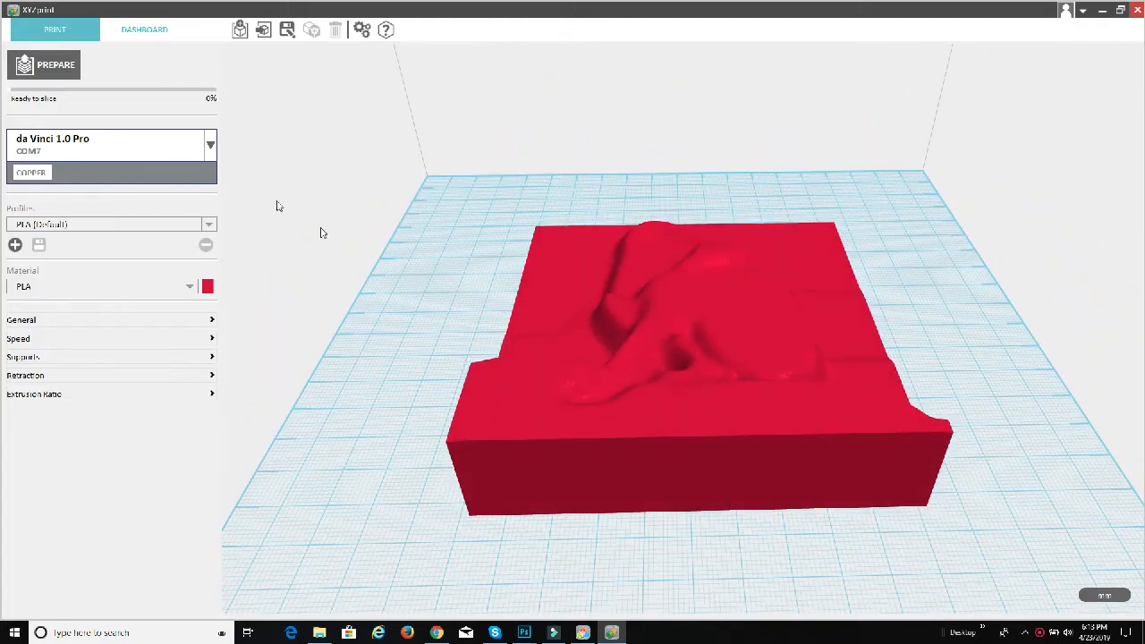
Step: Slice the model to check its estimated print time, and look at the speed settings
{"action": "left_click", "coordinate": [51, 65]}
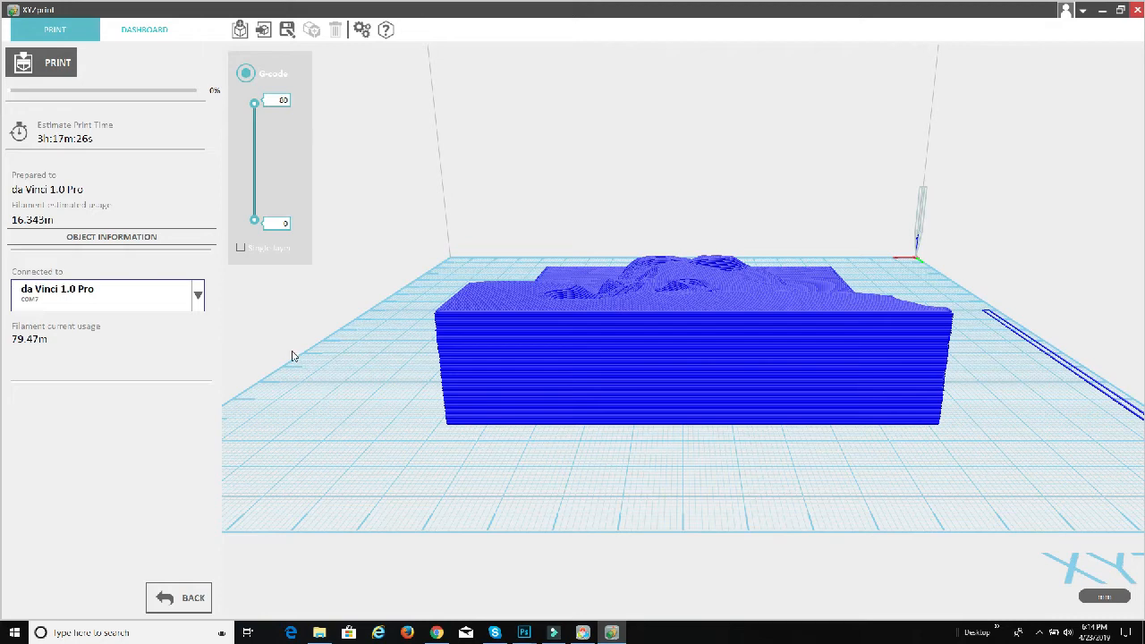
{"action": "left_click", "coordinate": [186, 599]}
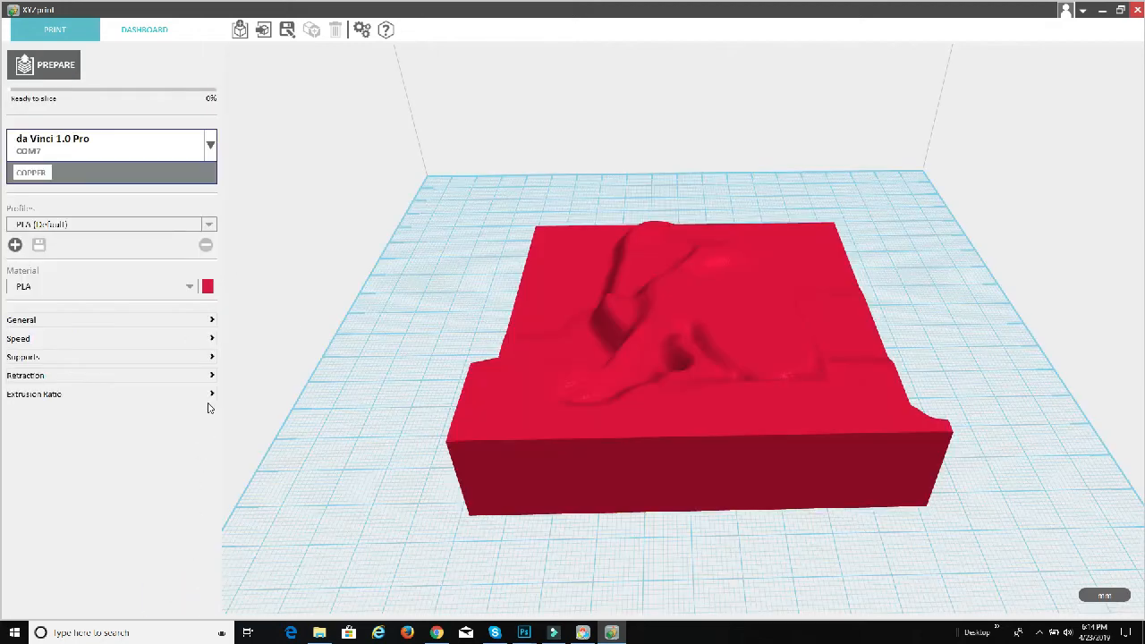
{"action": "left_click", "coordinate": [198, 339]}
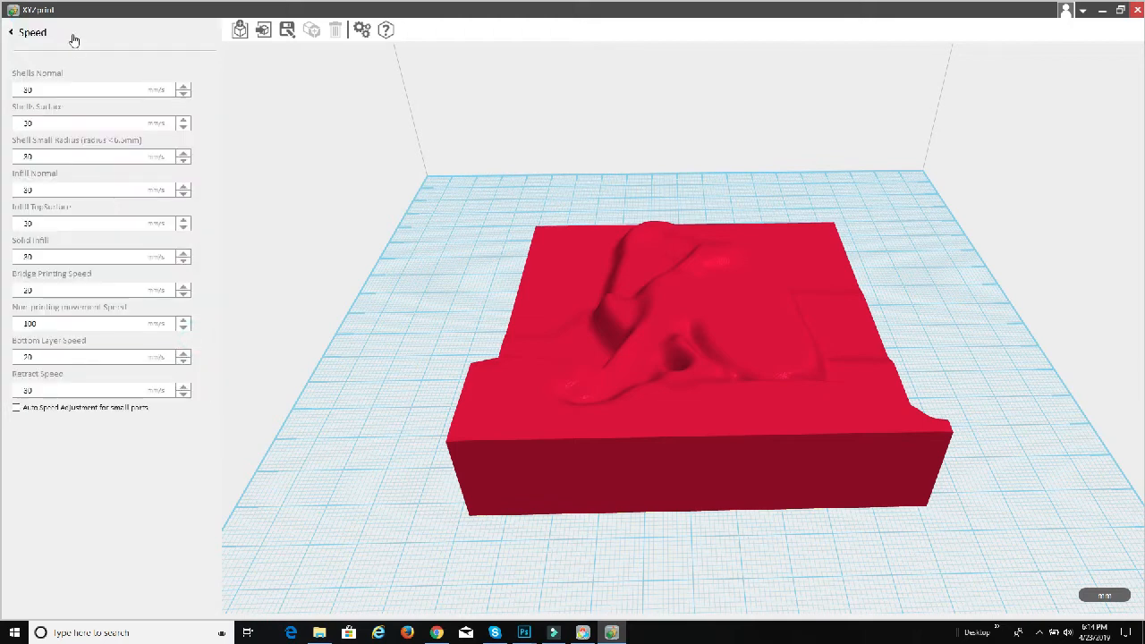
{"action": "left_click", "coordinate": [37, 37]}
Step: Lower the infill density in the general print settings
{"action": "left_click", "coordinate": [207, 320]}
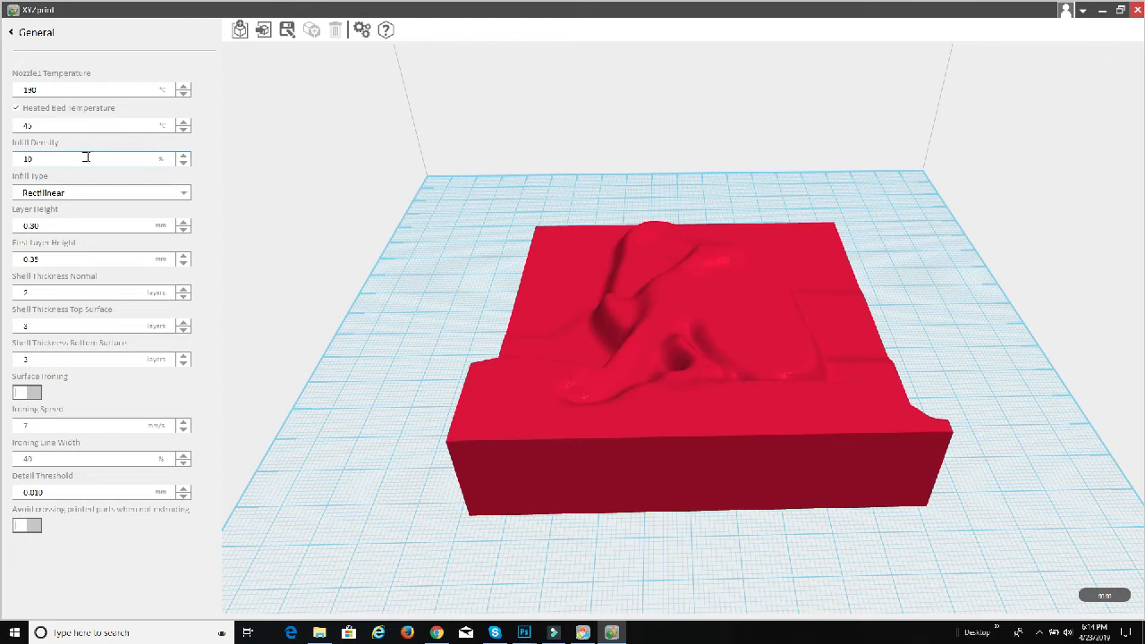
{"action": "left_click", "coordinate": [183, 162]}
{"action": "left_click", "coordinate": [187, 164]}
{"action": "left_click", "coordinate": [49, 33]}
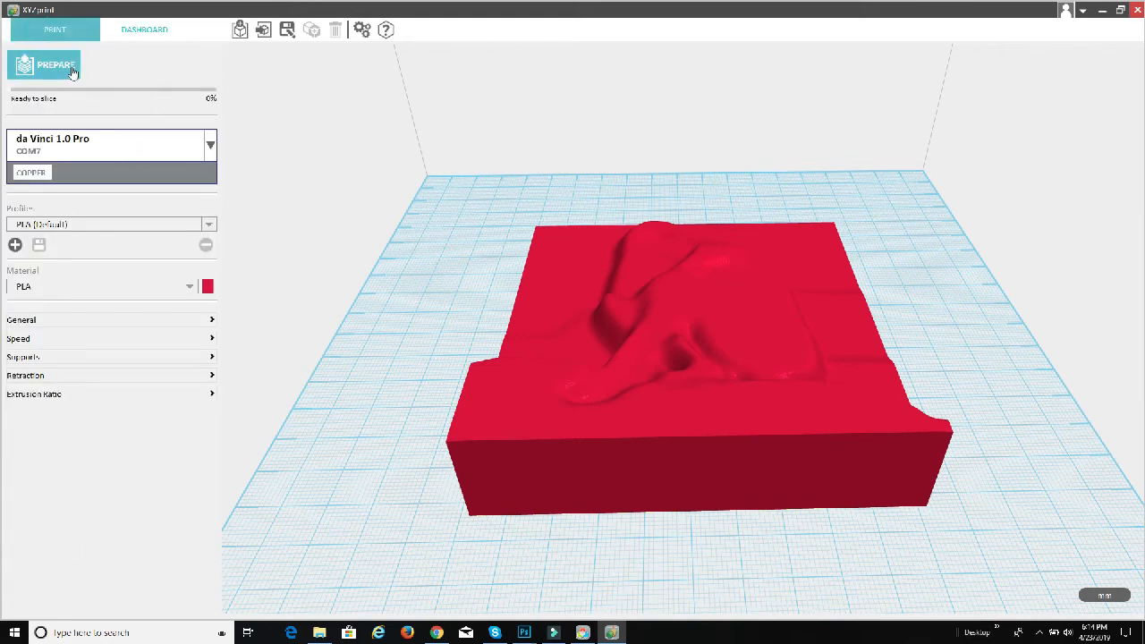
Step: Slice the model with the reduced infill and scrub through its layers down to the base and back up
{"action": "left_click", "coordinate": [73, 71]}
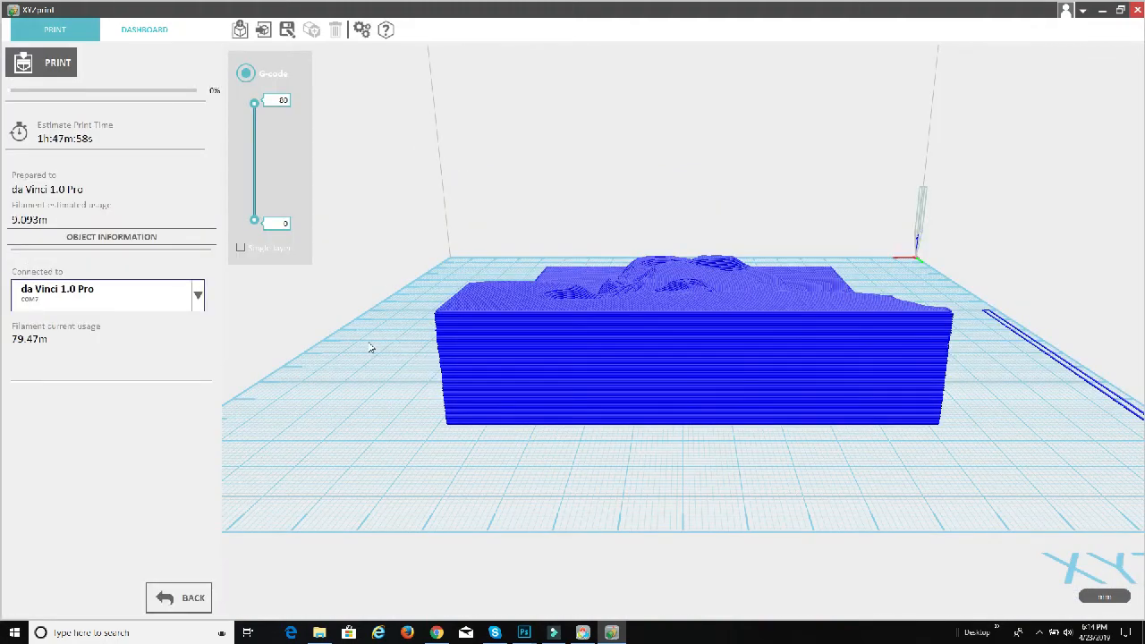
{"action": "left_click_drag", "start_coordinate": [372, 358], "coordinate": [553, 449]}
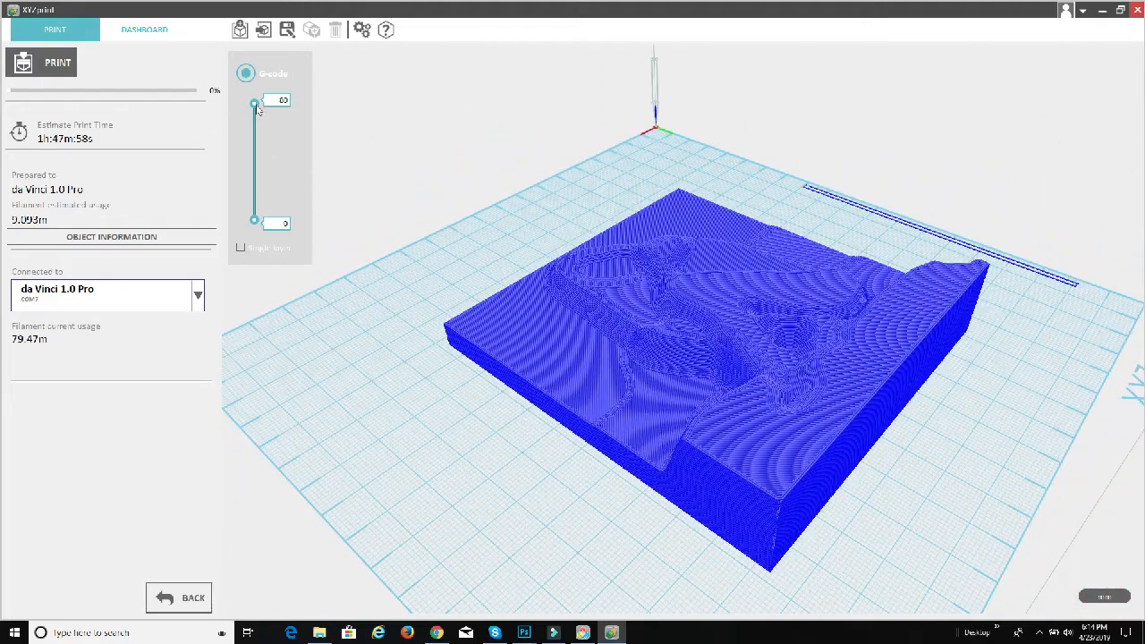
{"action": "left_click_drag", "start_coordinate": [257, 106], "coordinate": [266, 216]}
{"action": "left_click_drag", "start_coordinate": [265, 223], "coordinate": [257, 55]}
{"action": "left_click", "coordinate": [192, 591]}
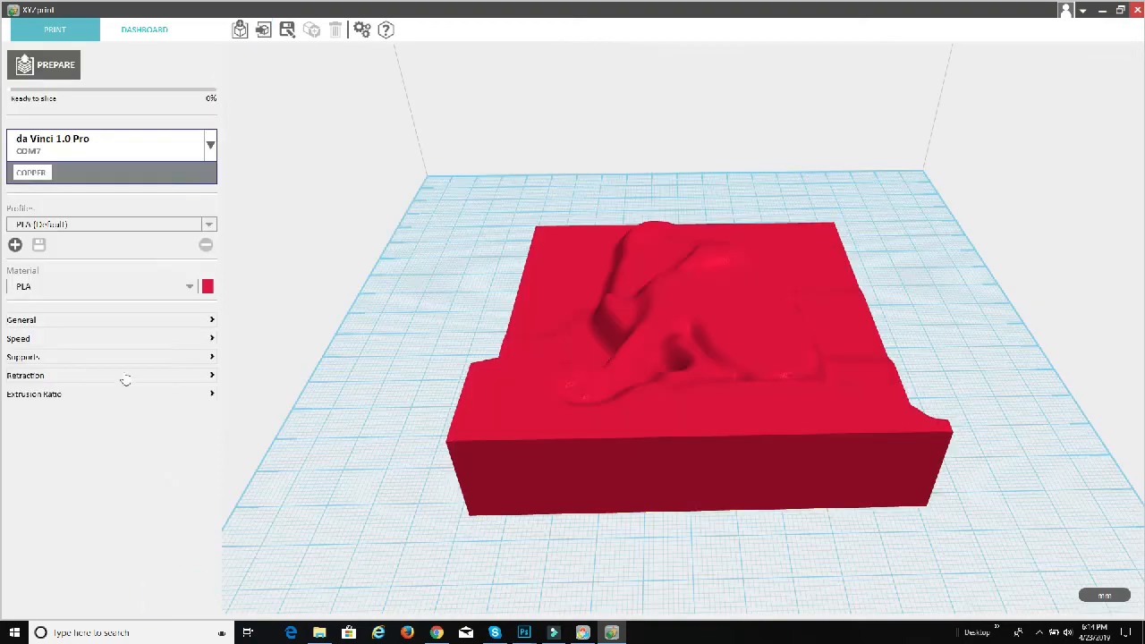
Step: Enable supports for the print
{"action": "left_click", "coordinate": [208, 357]}
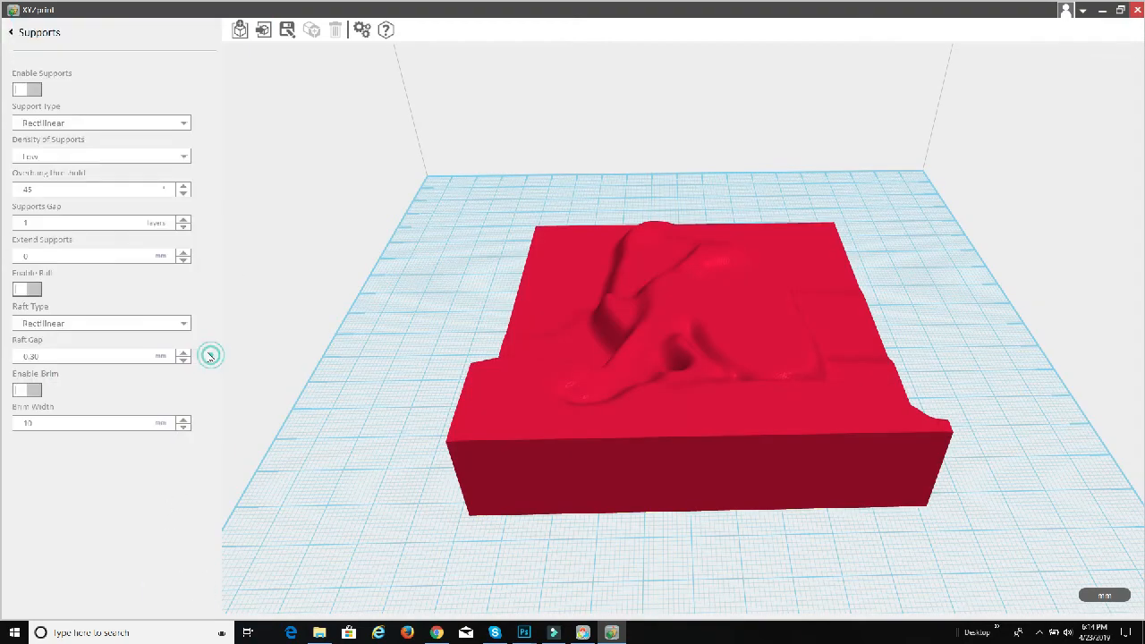
{"action": "left_click", "coordinate": [26, 89]}
{"action": "left_click", "coordinate": [17, 33]}
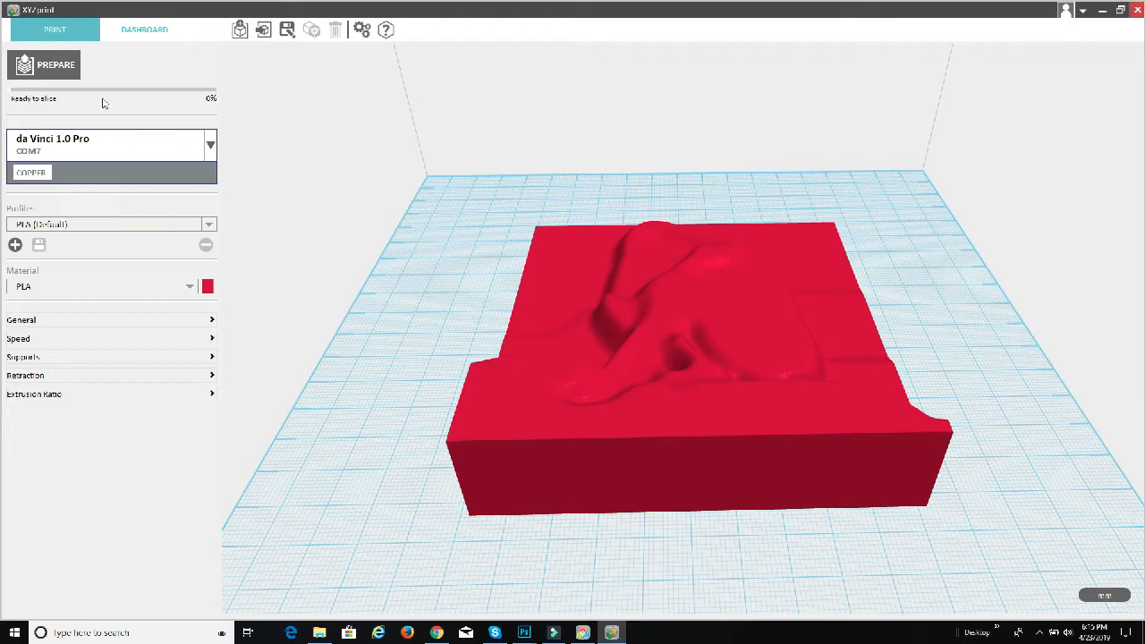
Step: Slice the flat model with supports enabled and examine its layers and estimated print time
{"action": "left_click", "coordinate": [57, 75]}
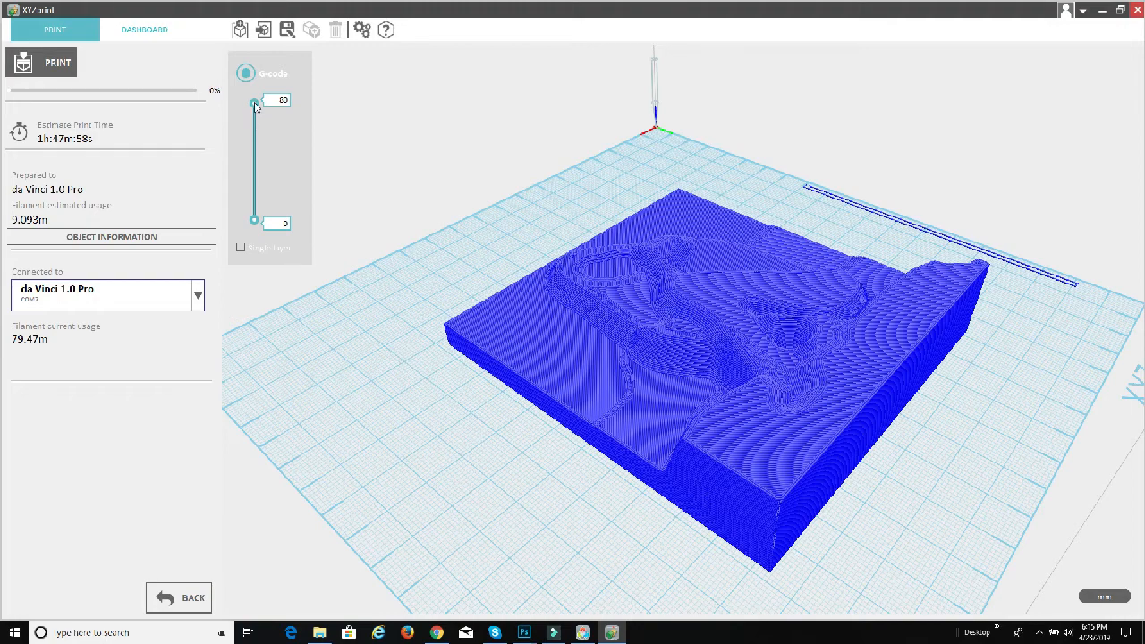
{"action": "left_click_drag", "start_coordinate": [255, 105], "coordinate": [264, 45]}
{"action": "left_click", "coordinate": [179, 598]}
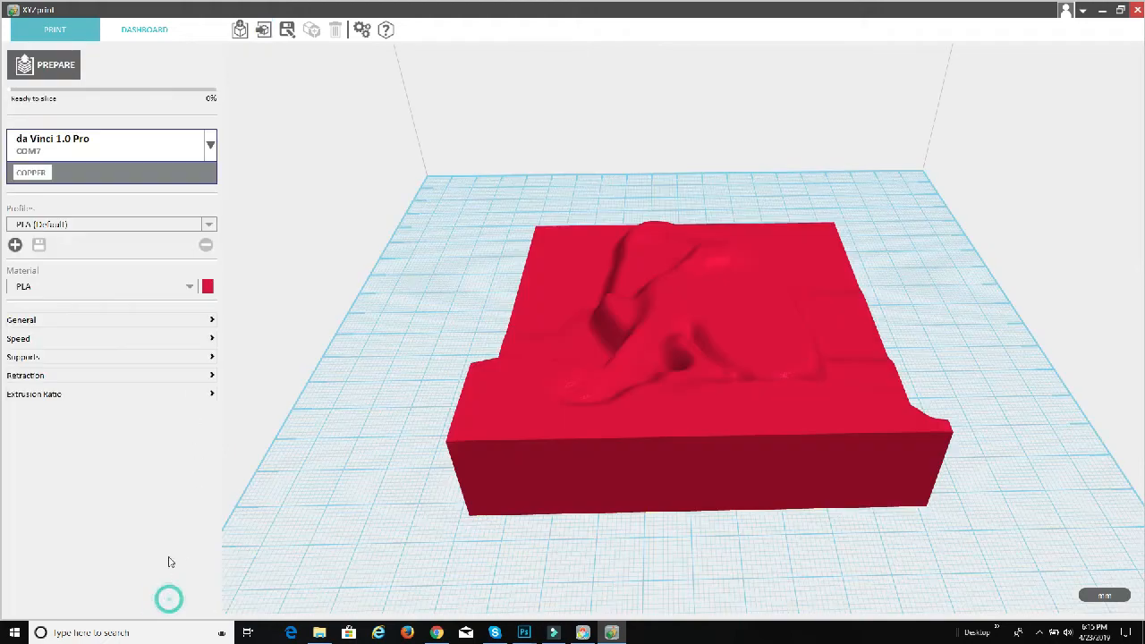
Step: Turn supports back off
{"action": "left_click", "coordinate": [211, 357]}
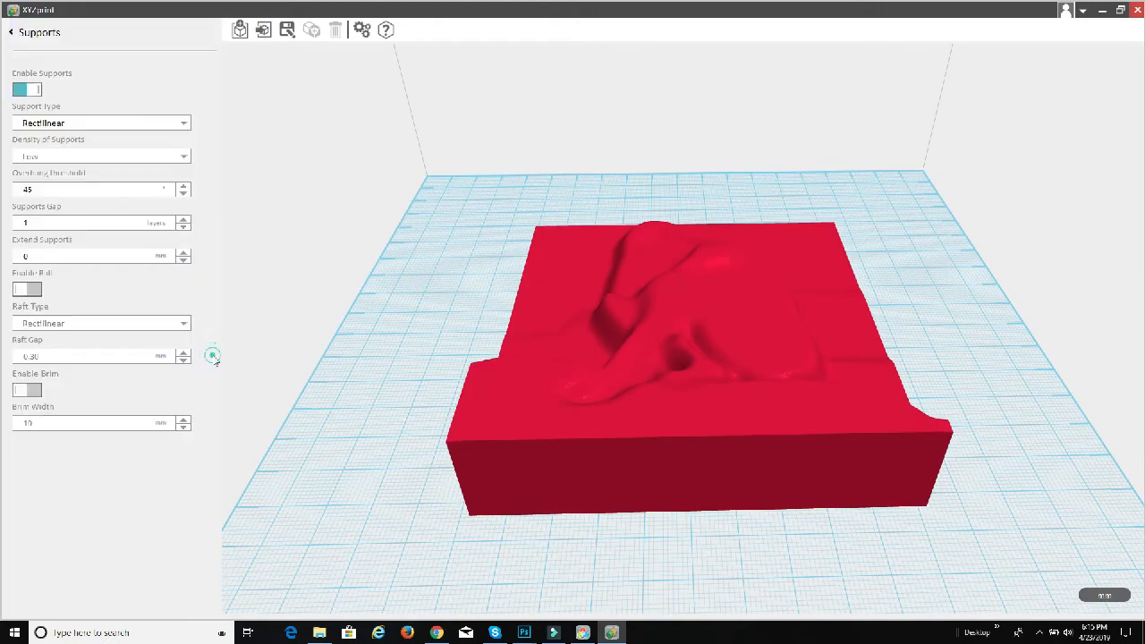
{"action": "left_click", "coordinate": [36, 89]}
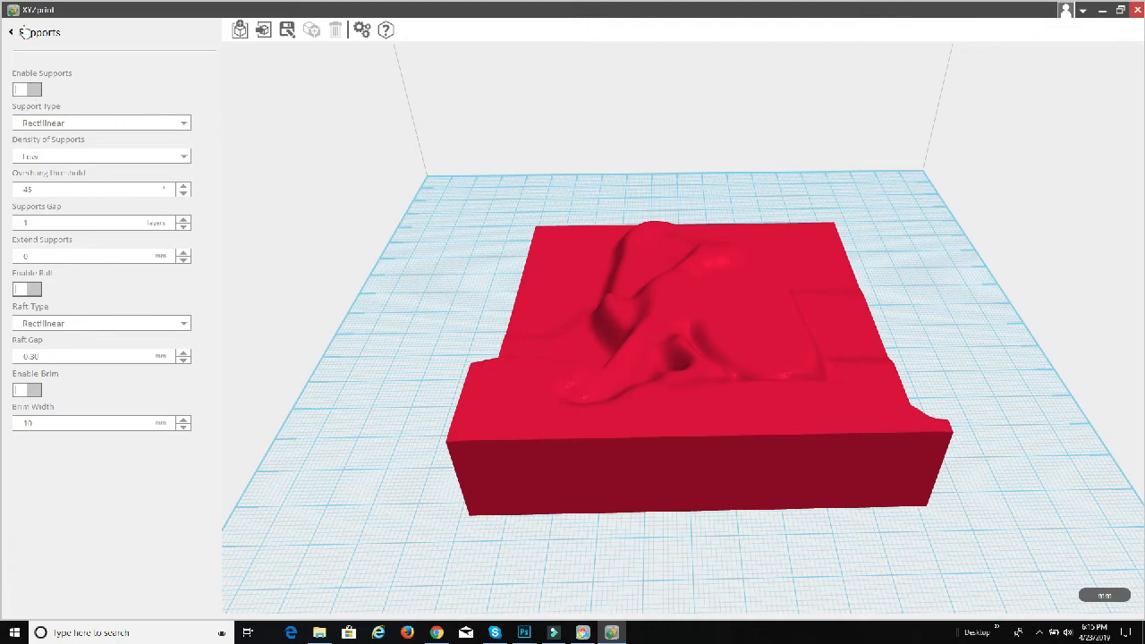
{"action": "left_click", "coordinate": [22, 33]}
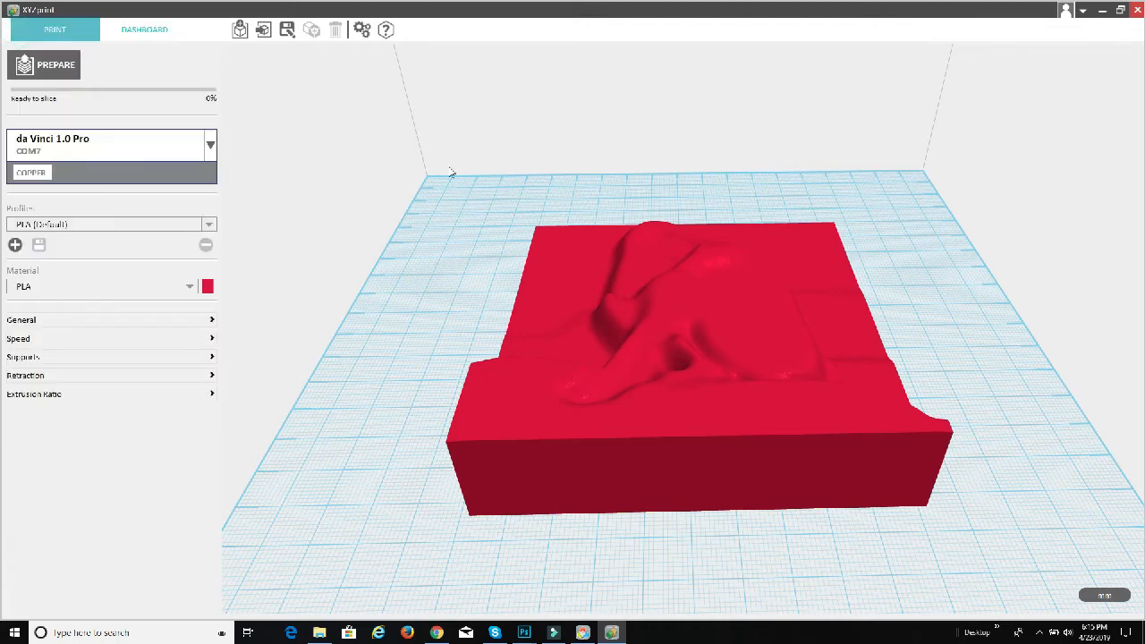
Step: Rotate the model 90 degrees about the X axis so it stands upright
{"action": "left_click", "coordinate": [569, 327]}
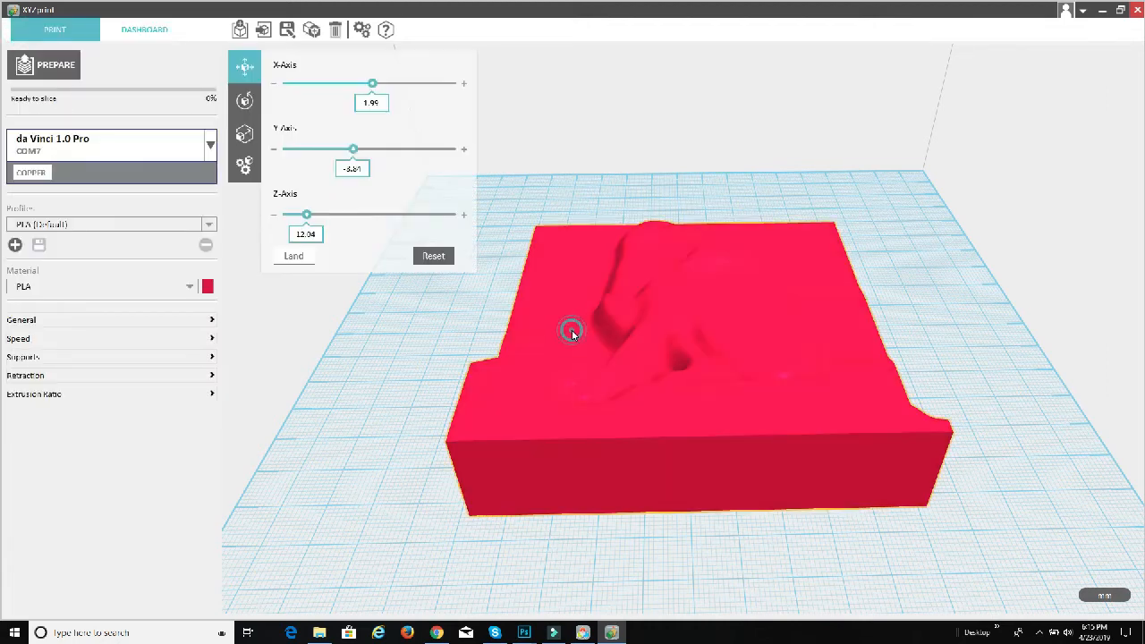
{"action": "left_click", "coordinate": [244, 101]}
{"action": "mouse_move", "coordinate": [287, 149]}
{"action": "left_mouse_down"}
{"action": "mouse_move", "coordinate": [304, 151]}
{"action": "mouse_move", "coordinate": [282, 152]}
{"action": "left_mouse_up"}
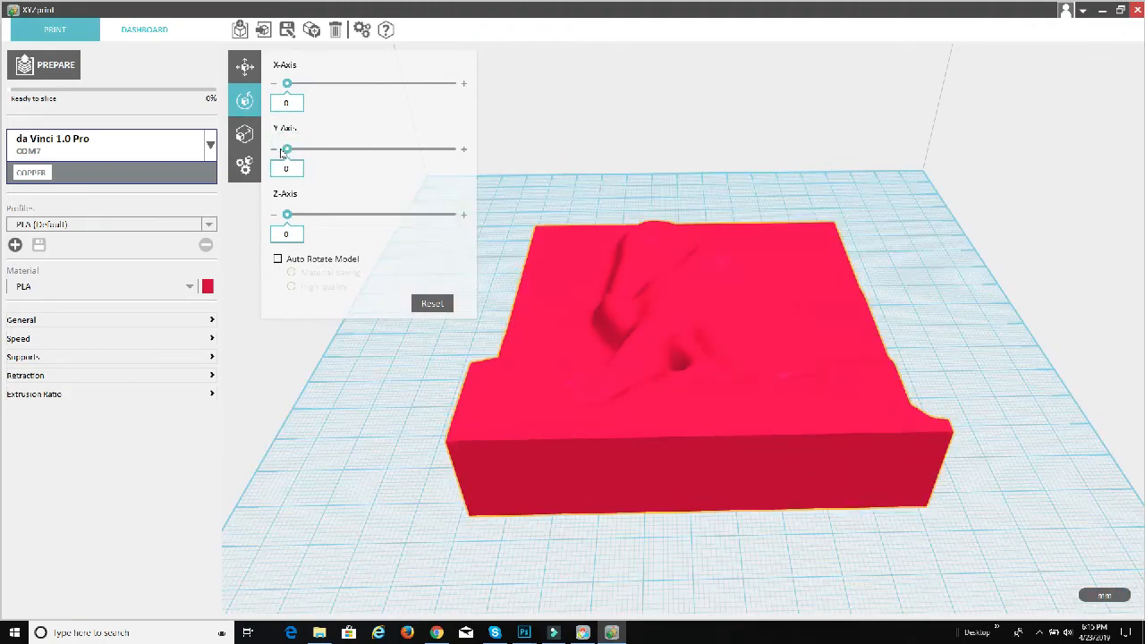
{"action": "left_click_drag", "start_coordinate": [287, 84], "coordinate": [332, 97]}
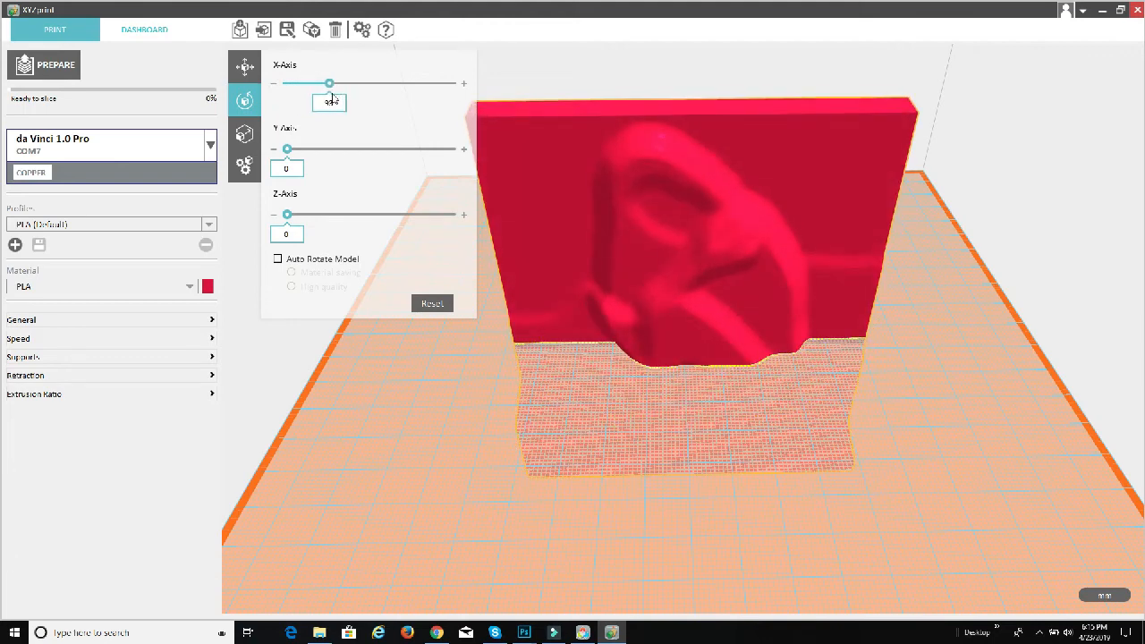
{"action": "double_click", "coordinate": [335, 102]}
{"action": "type", "text": "90"}
{"action": "key", "text": "Return"}
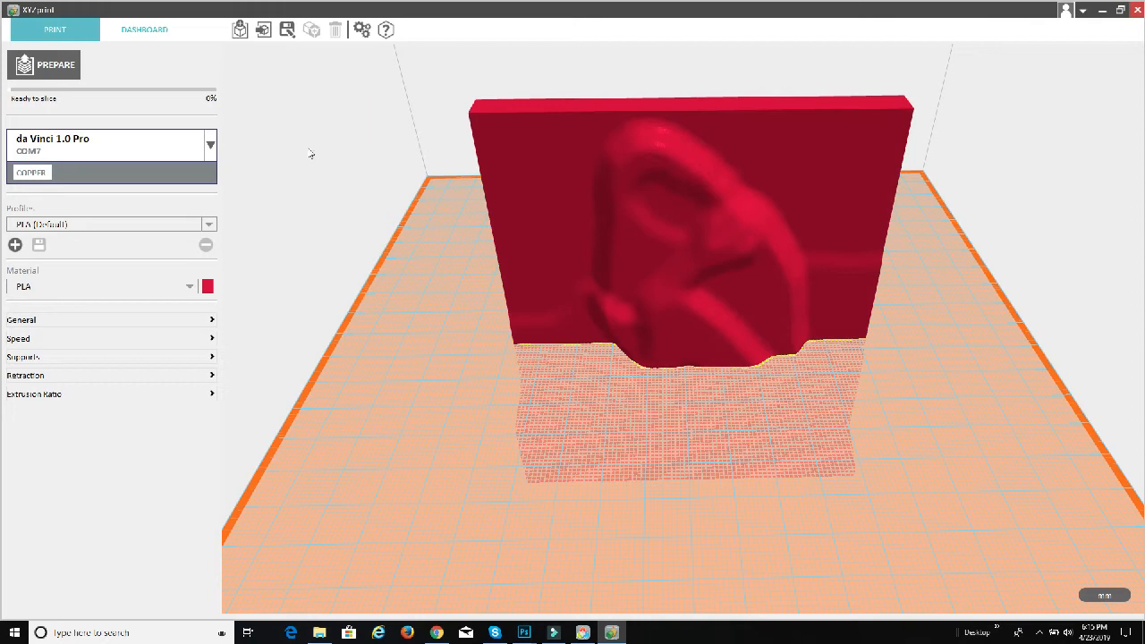
Step: Land the upright model on the print bed and deselect it
{"action": "left_click", "coordinate": [678, 186]}
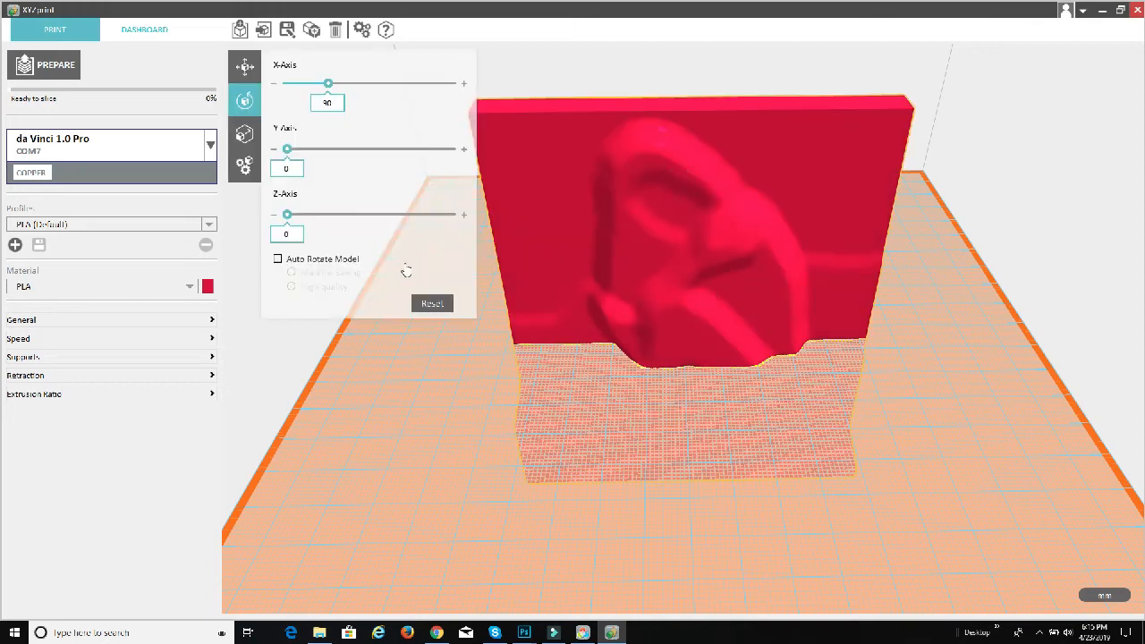
{"action": "left_click", "coordinate": [245, 66]}
{"action": "left_click", "coordinate": [294, 255]}
{"action": "left_click", "coordinate": [670, 426]}
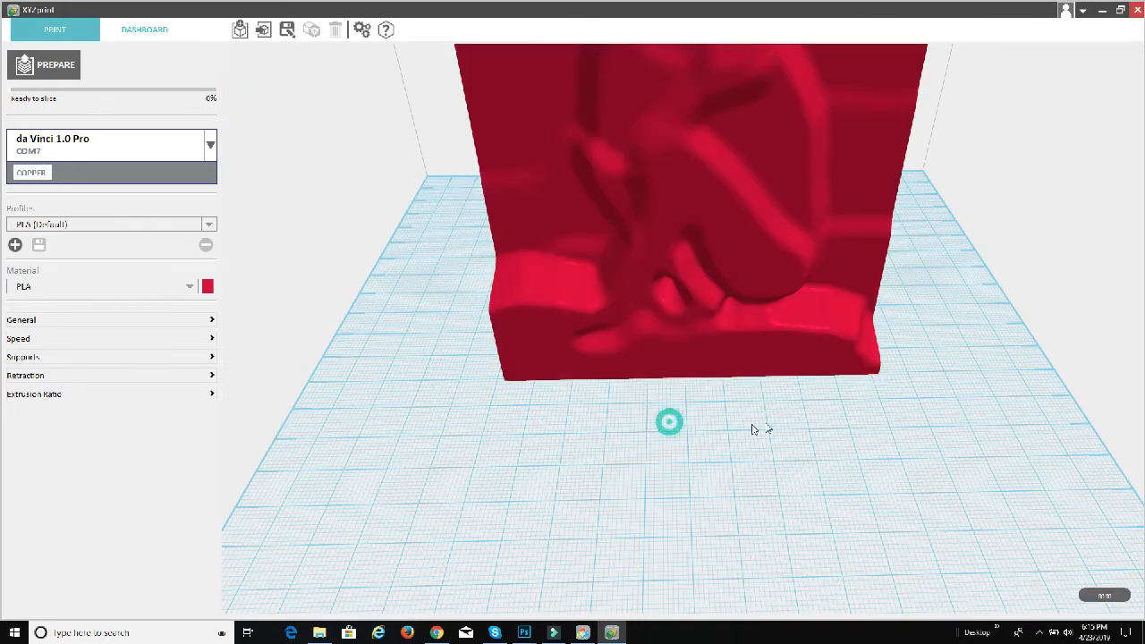
Step: Slice the upright model and examine its layer preview with the upper limit lowered to layer 240
{"action": "left_click_drag", "start_coordinate": [608, 420], "coordinate": [491, 337]}
{"action": "scroll", "coordinate": [809, 353], "scroll_direction": "down", "scroll_amount": 3}
{"action": "scroll", "coordinate": [695, 396], "scroll_direction": "up", "scroll_amount": 3}
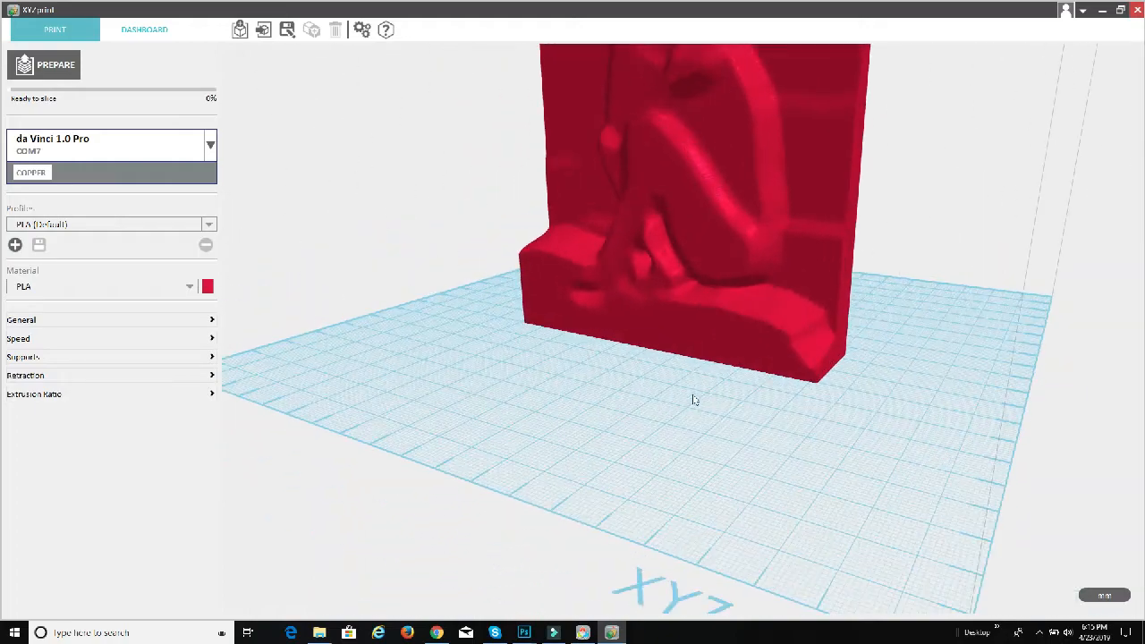
{"action": "left_click_drag", "start_coordinate": [695, 396], "coordinate": [716, 361]}
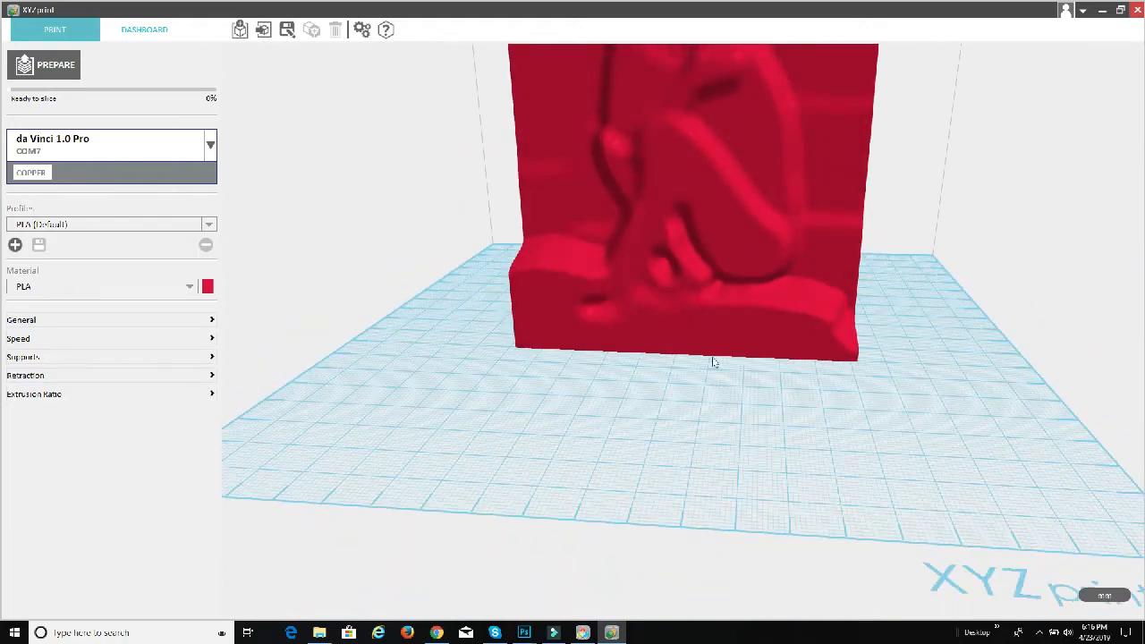
{"action": "left_click", "coordinate": [54, 67]}
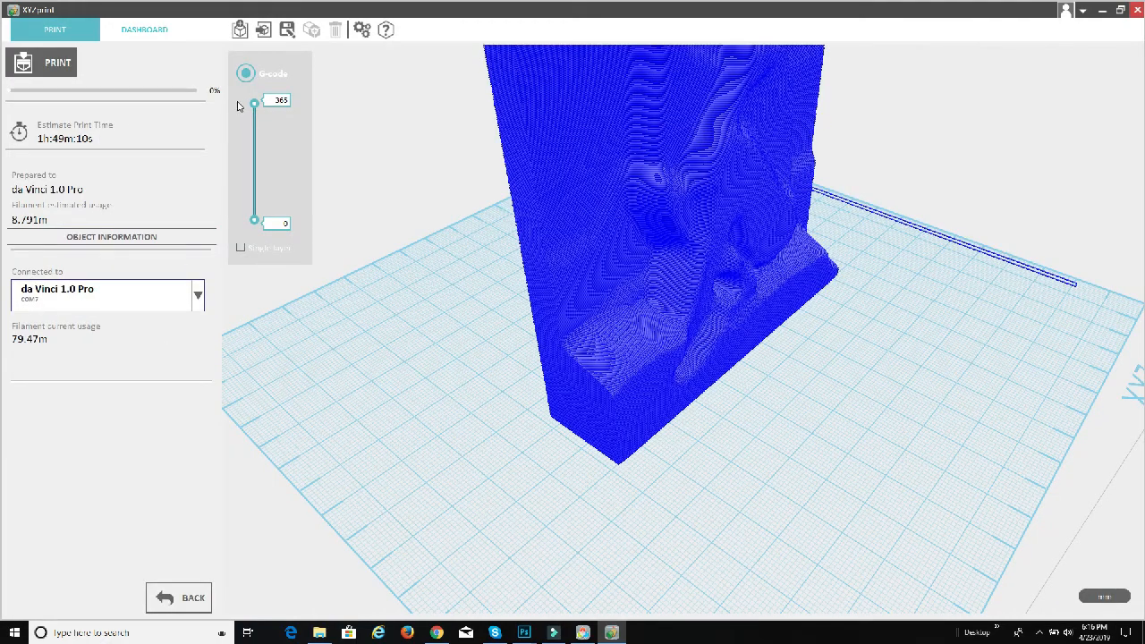
{"action": "left_click_drag", "start_coordinate": [253, 103], "coordinate": [255, 128]}
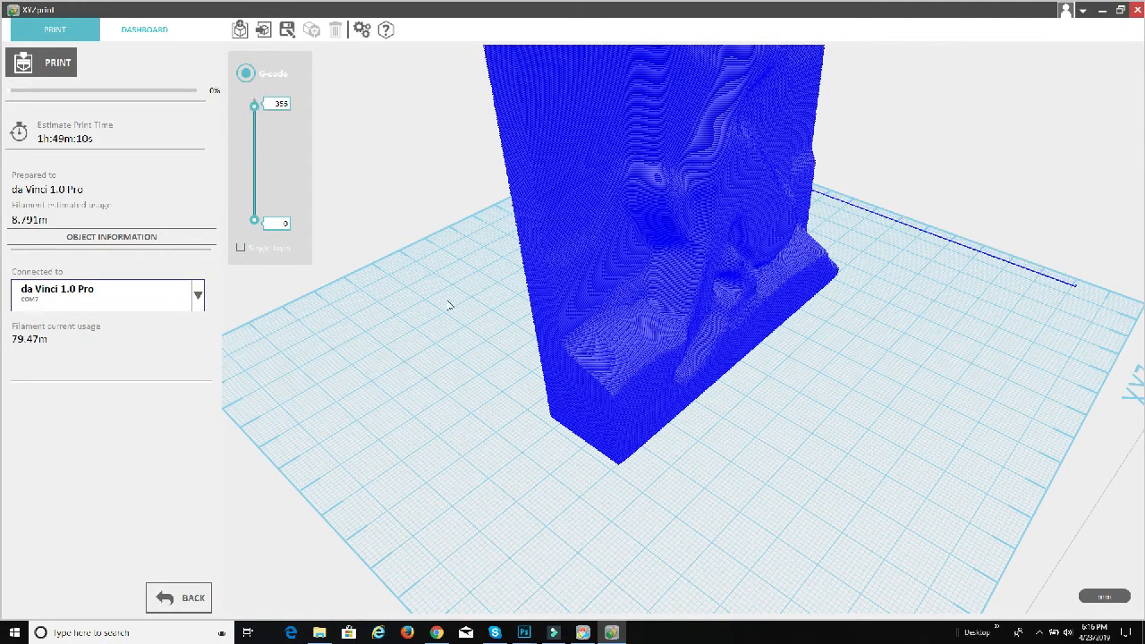
{"action": "left_click_drag", "start_coordinate": [425, 261], "coordinate": [412, 237]}
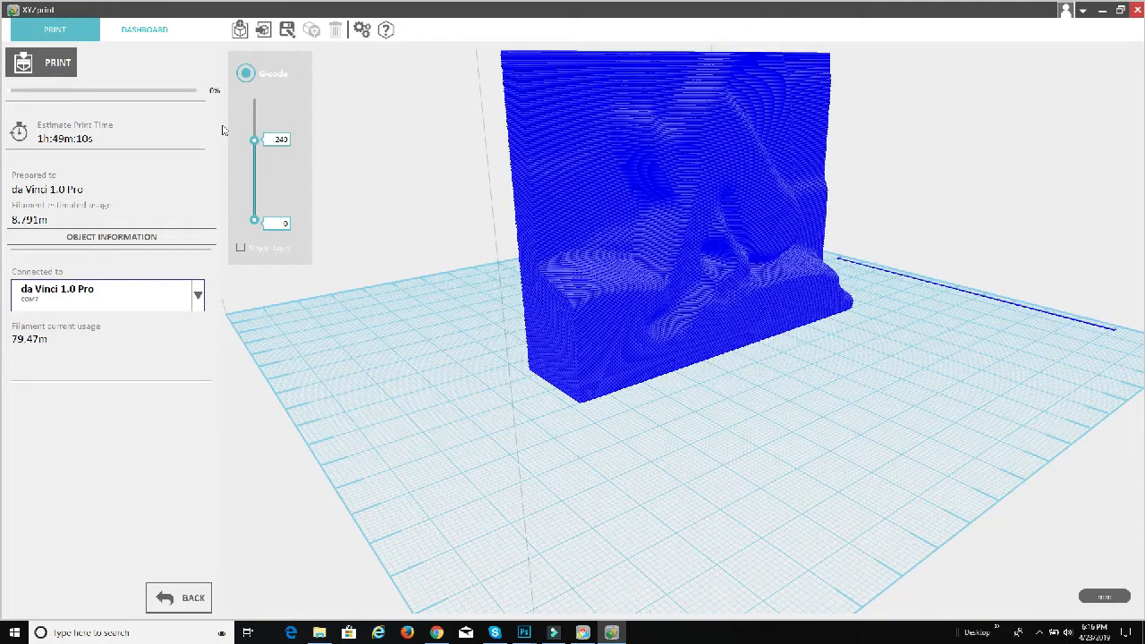
Step: Raise the layer preview's upper limit back to layer 365 and examine the complete upright print
{"action": "left_click_drag", "start_coordinate": [254, 141], "coordinate": [265, 82]}
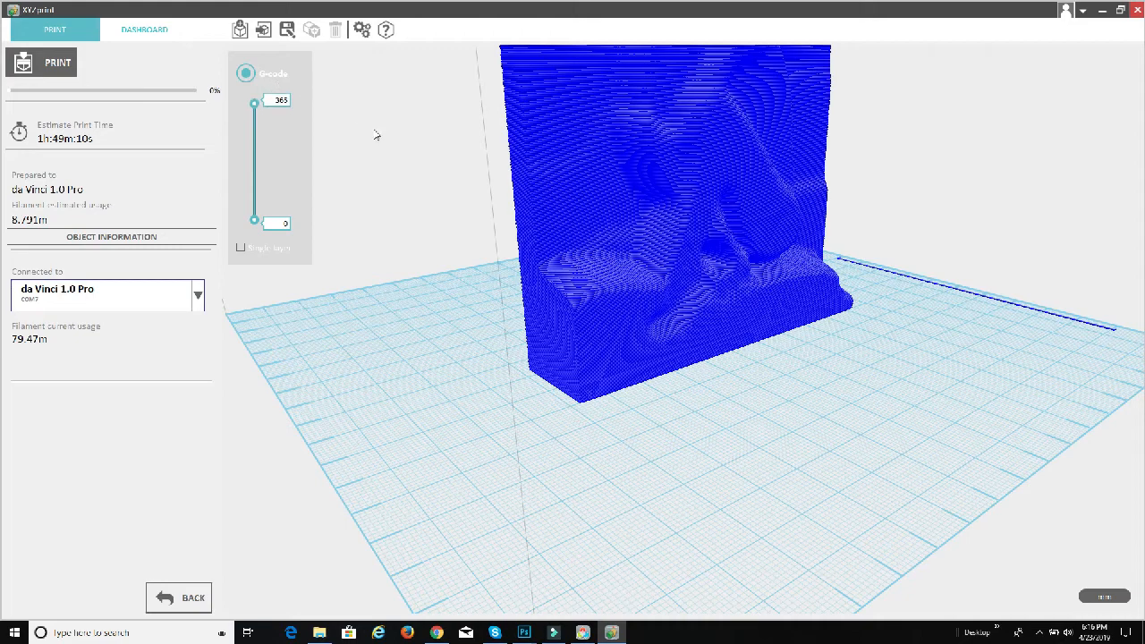
{"action": "scroll", "coordinate": [427, 286], "scroll_direction": "down", "scroll_amount": 3}
{"action": "scroll", "coordinate": [435, 280], "scroll_direction": "up", "scroll_amount": 2}
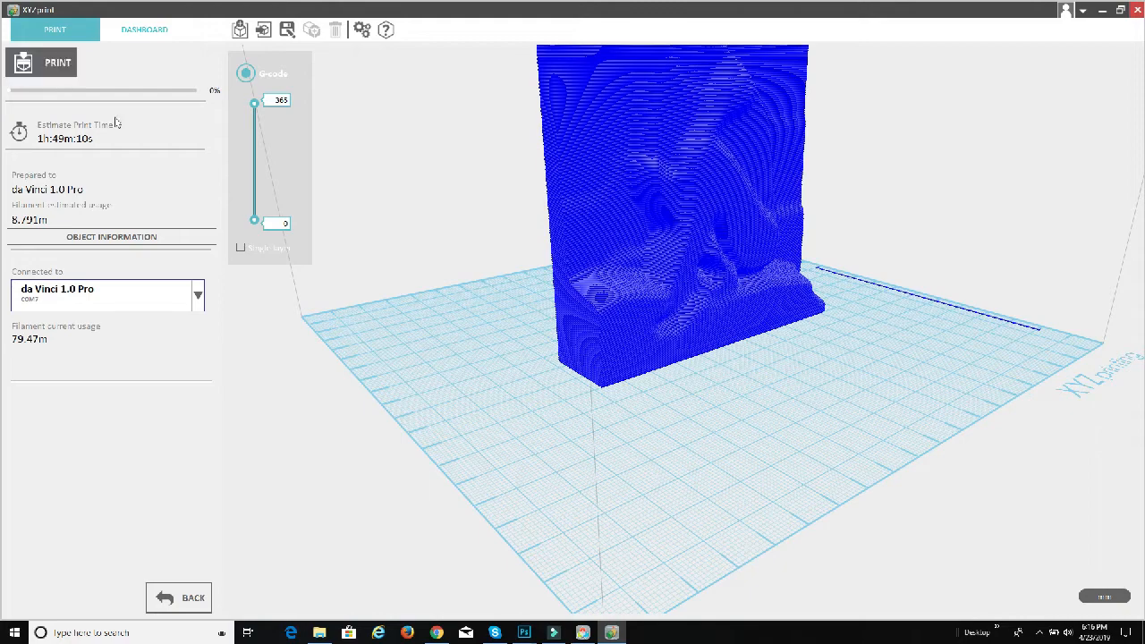
Step: Return to the print settings and enable the brim, leaving supports and raft off
{"action": "left_click", "coordinate": [172, 597]}
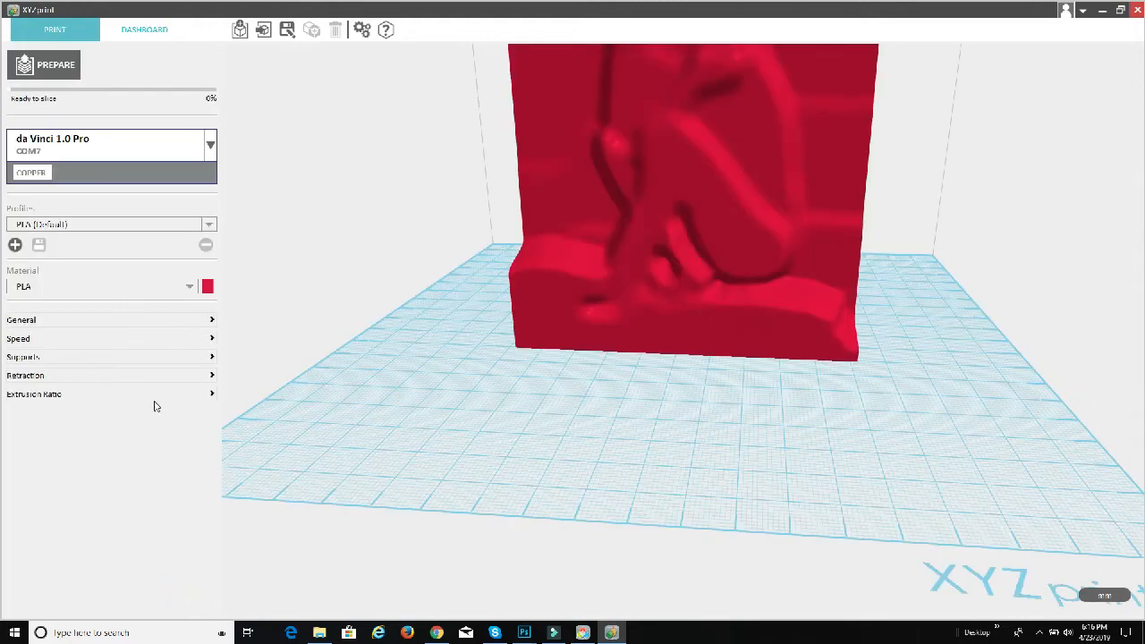
{"action": "left_click", "coordinate": [209, 360]}
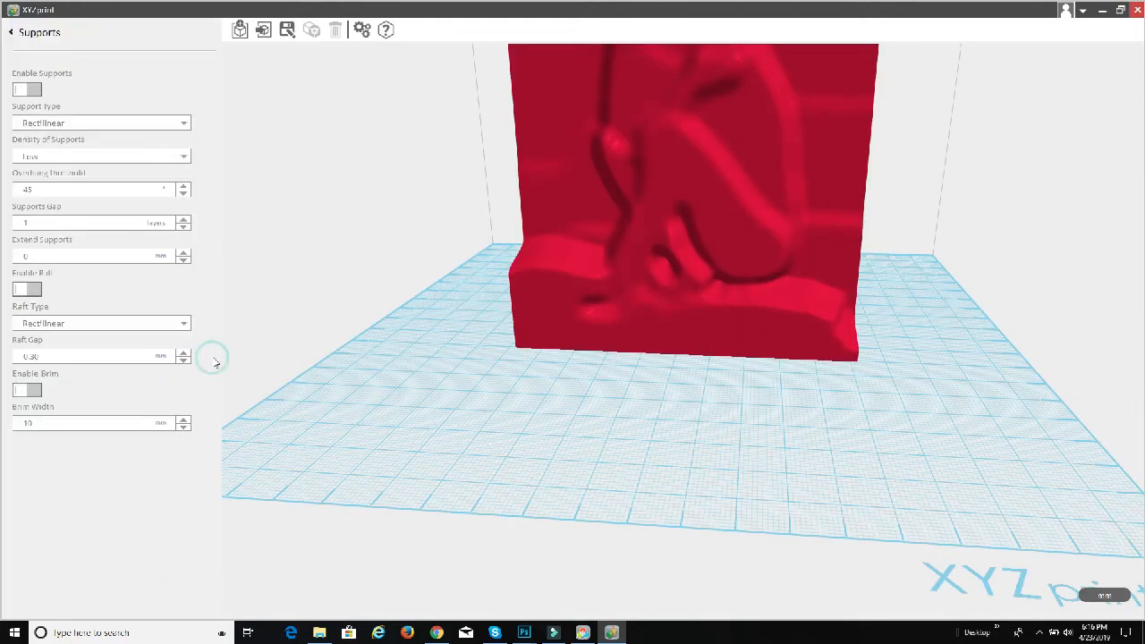
{"action": "left_click", "coordinate": [32, 392]}
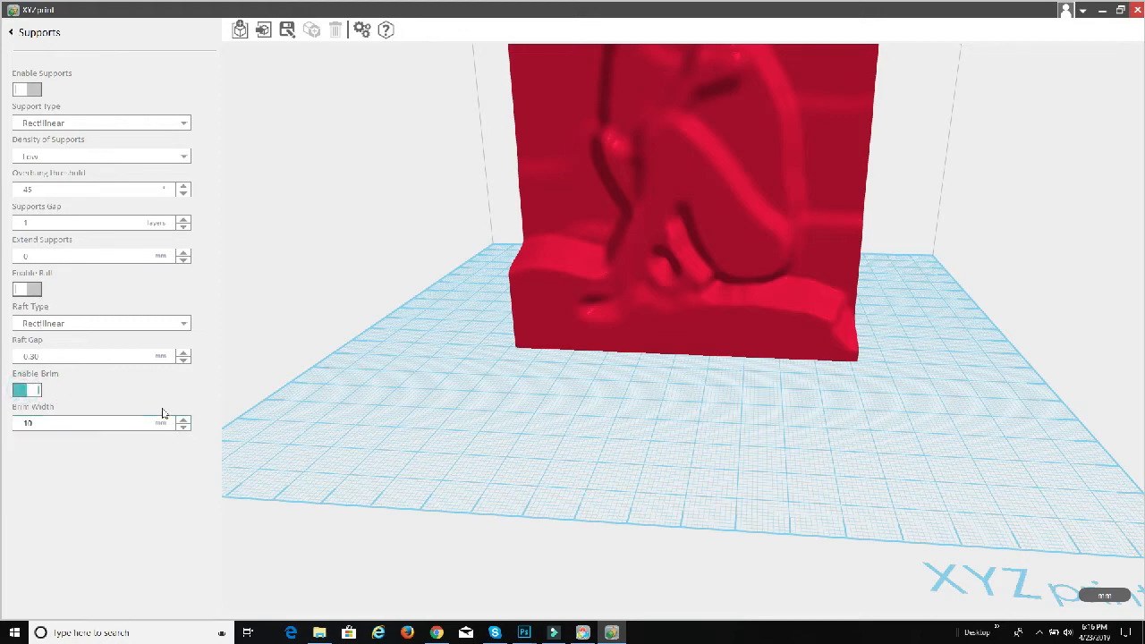
{"action": "left_click", "coordinate": [36, 34]}
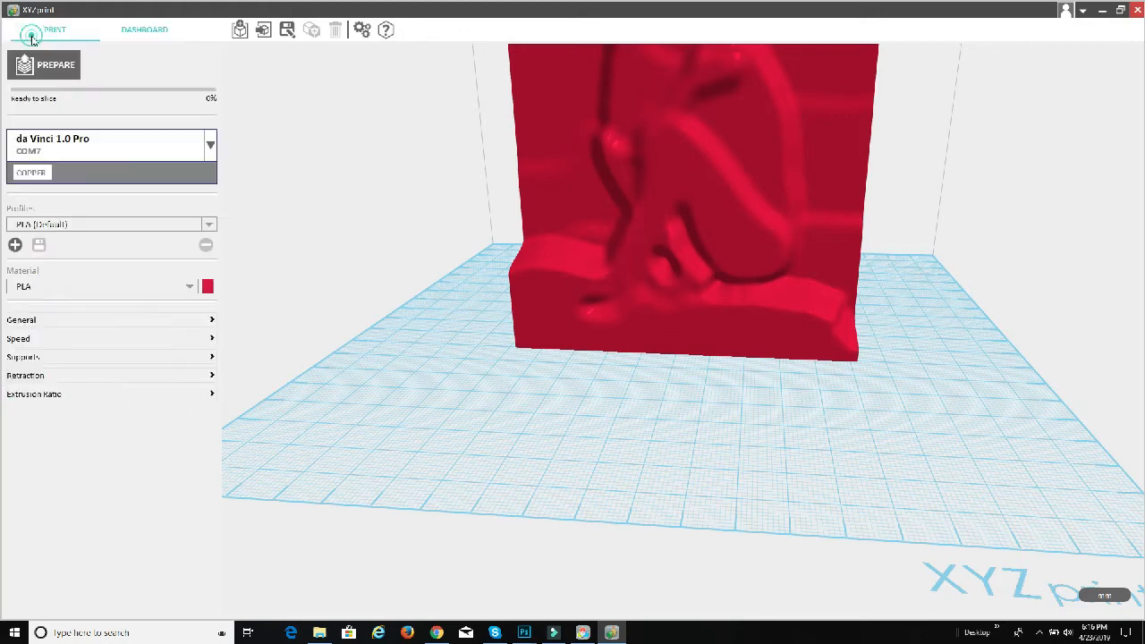
Step: Slice the upright model with the brim and examine its layer preview and estimated print time
{"action": "left_click", "coordinate": [49, 64]}
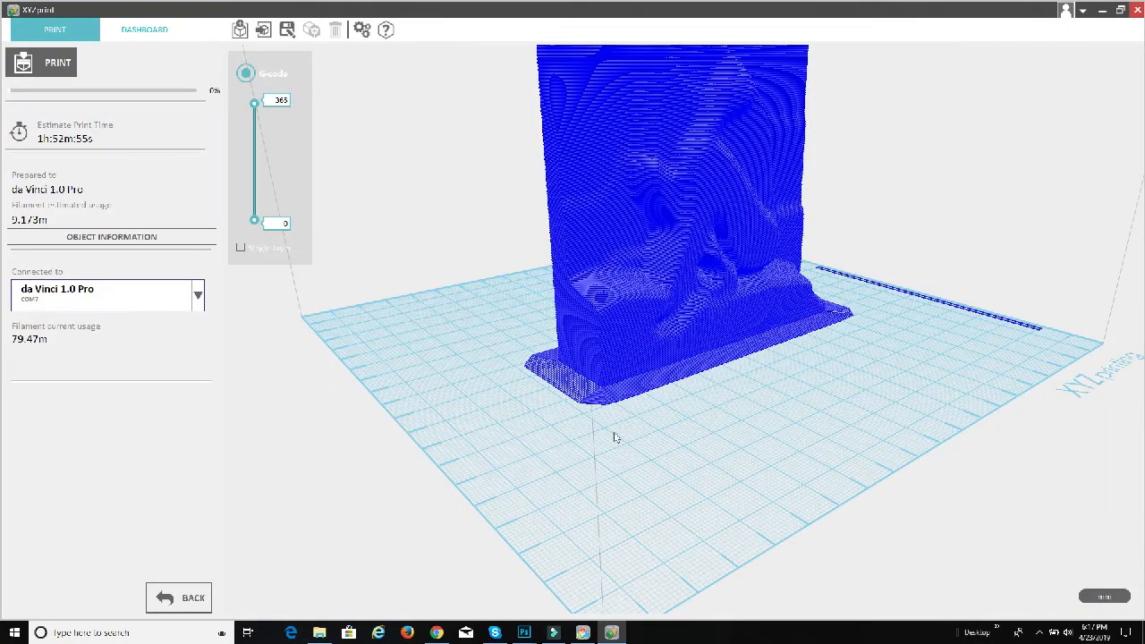
{"action": "left_click_drag", "start_coordinate": [614, 437], "coordinate": [524, 483]}
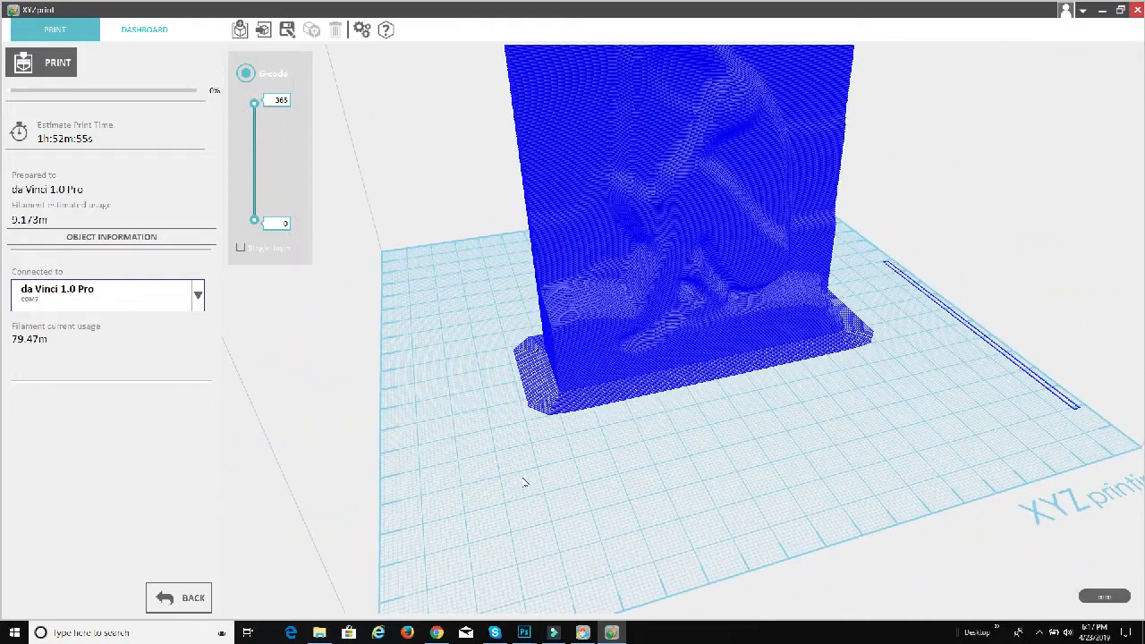
{"action": "left_click", "coordinate": [45, 64]}
Step: Switch to Photoshop, briefly show the Color Cutter group in the photo document, and leave only the BW Cutter group visible
{"action": "mouse_move", "coordinate": [527, 632]}
{"action": "left_click", "coordinate": [443, 577]}
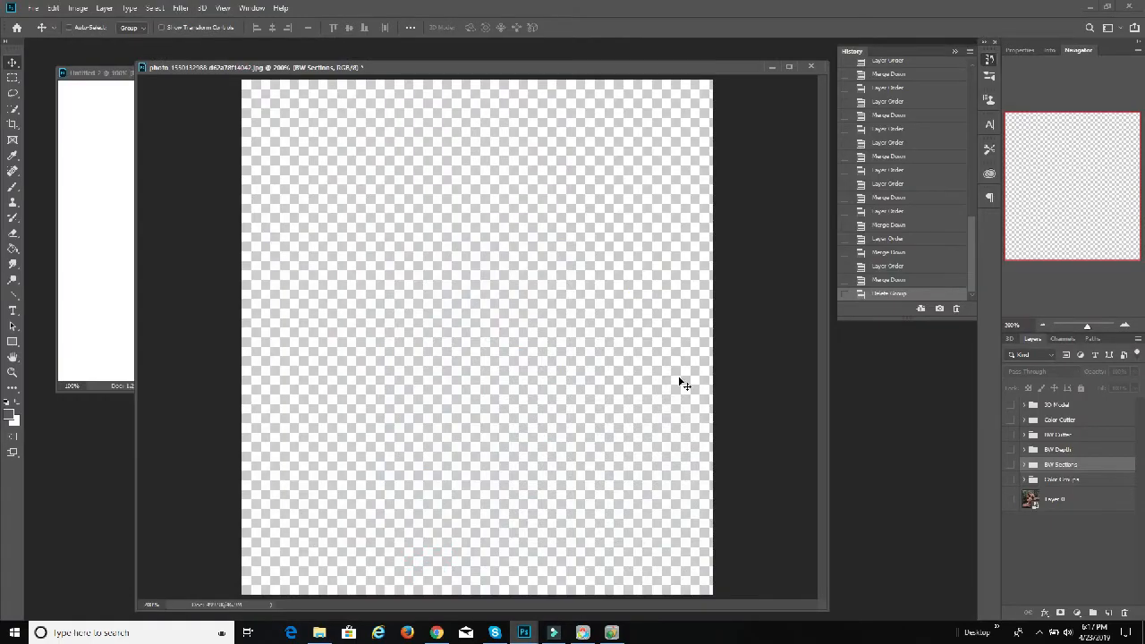
{"action": "left_click", "coordinate": [1011, 420]}
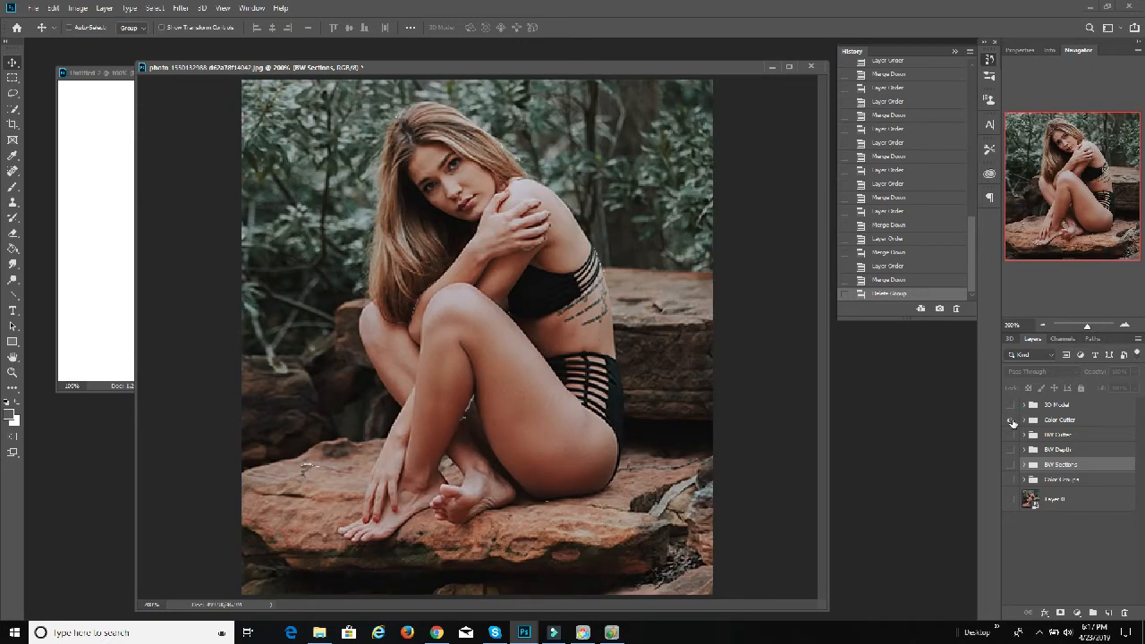
{"action": "left_click", "coordinate": [1011, 420]}
{"action": "left_click", "coordinate": [1010, 420]}
{"action": "left_click", "coordinate": [1011, 420]}
{"action": "left_click", "coordinate": [1009, 435]}
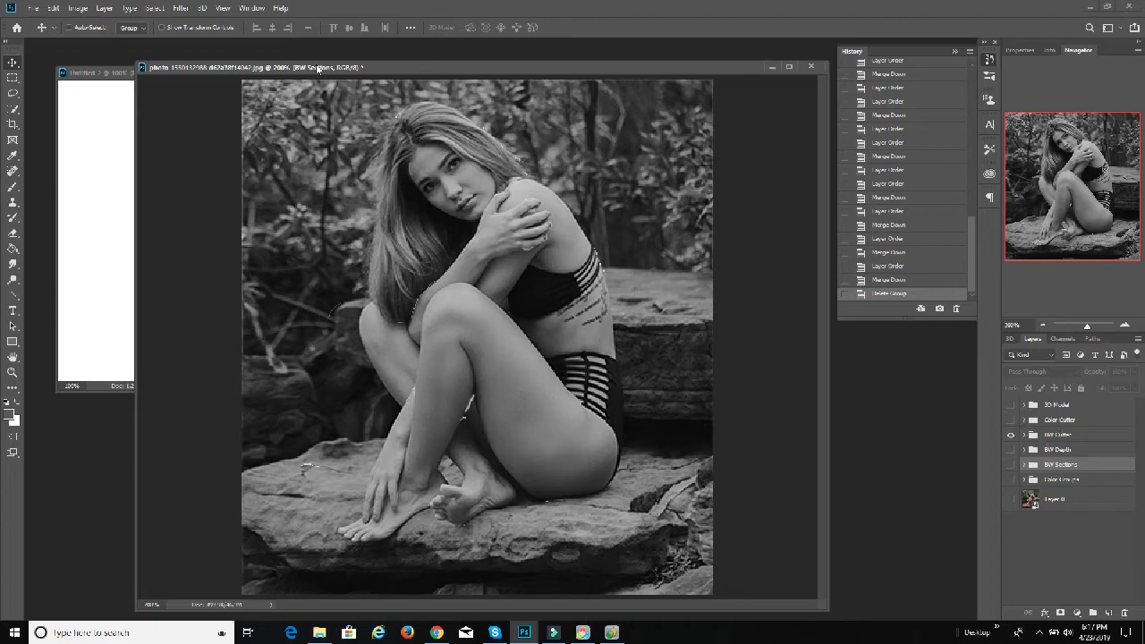
Step: Copy the BW Cutter group from the photo document into the blank Untitled-2 document and position it on the left of the canvas
{"action": "left_click_drag", "start_coordinate": [322, 70], "coordinate": [406, 55]}
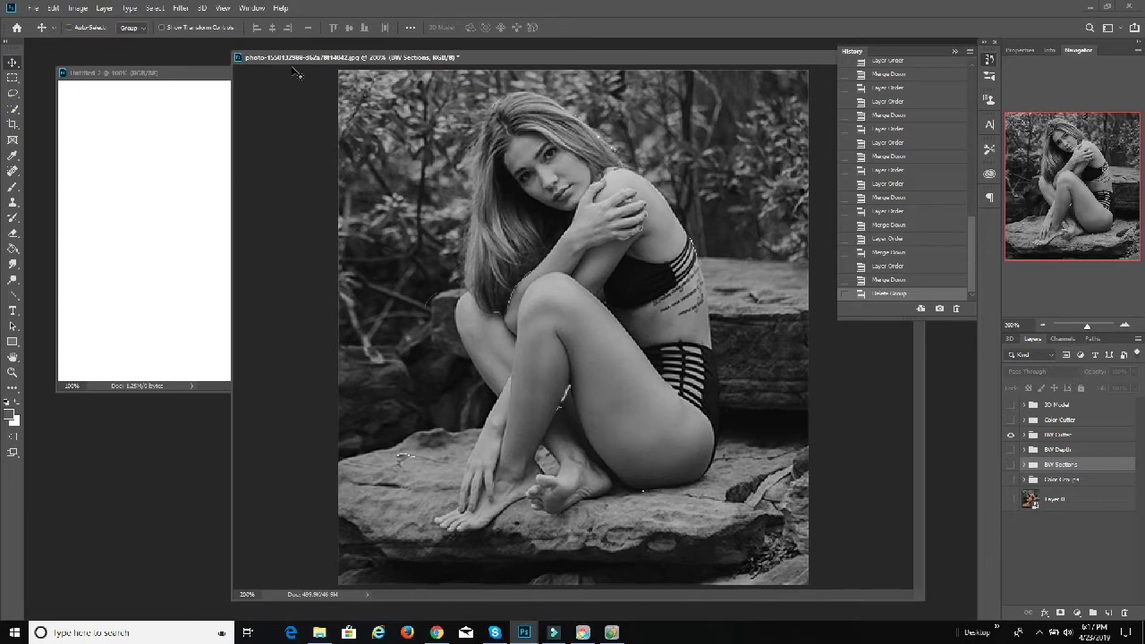
{"action": "left_click", "coordinate": [163, 83]}
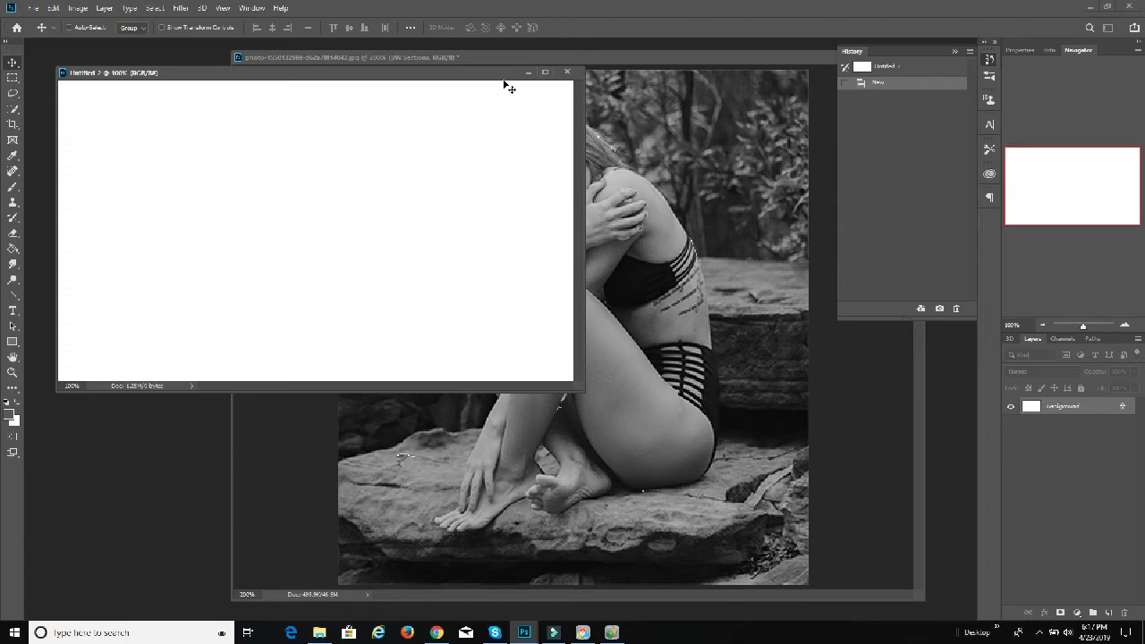
{"action": "left_click", "coordinate": [619, 57]}
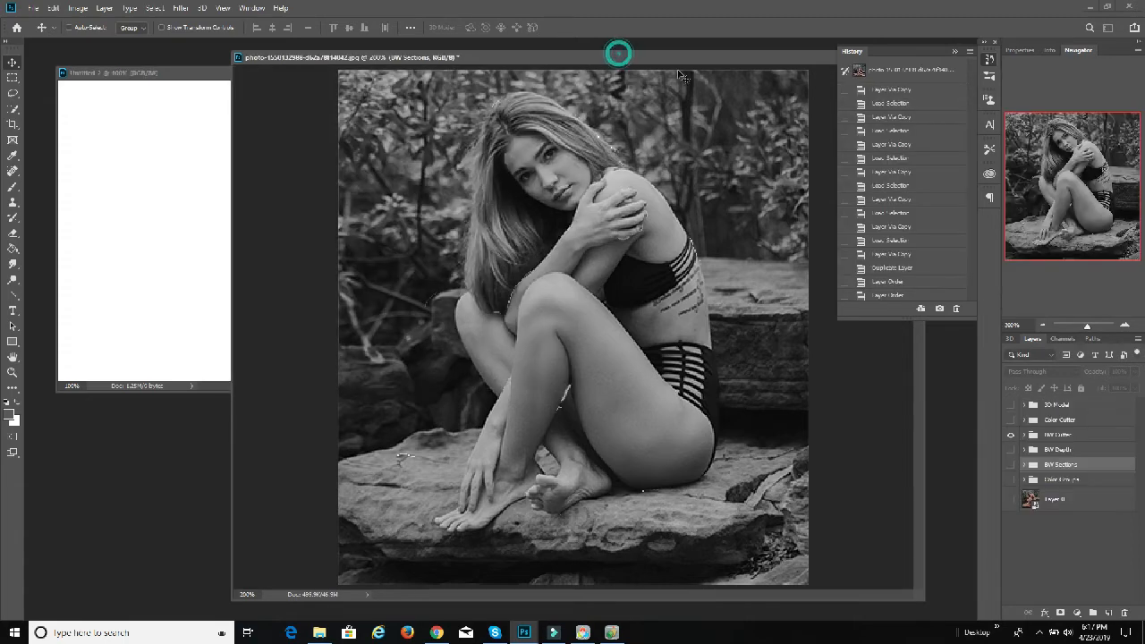
{"action": "left_click", "coordinate": [1052, 437]}
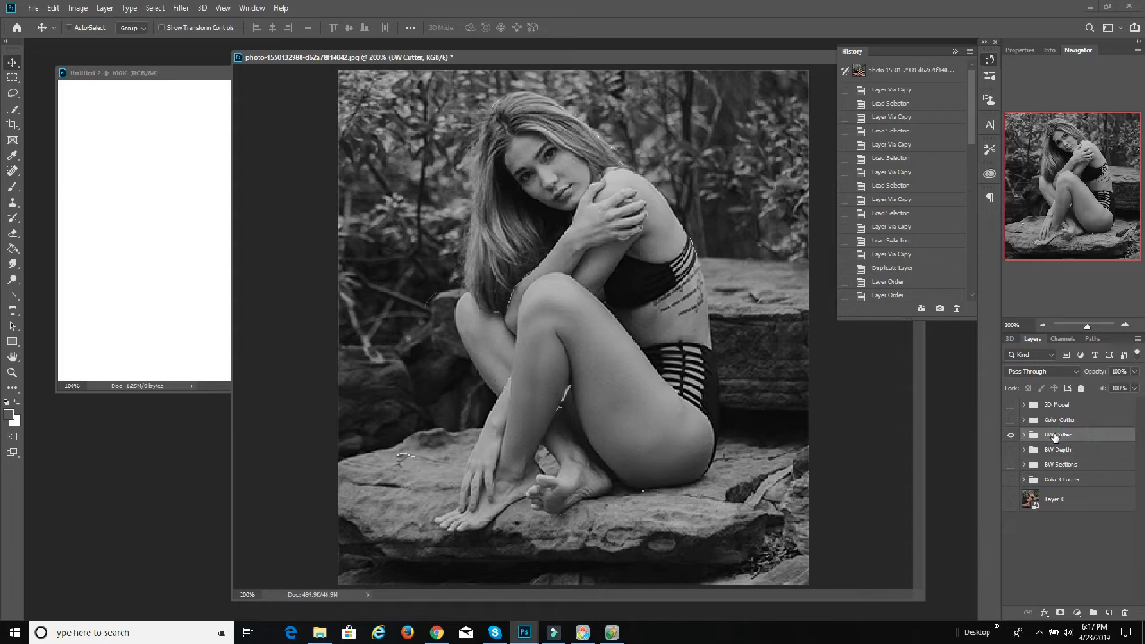
{"action": "left_click_drag", "start_coordinate": [1055, 437], "coordinate": [220, 204]}
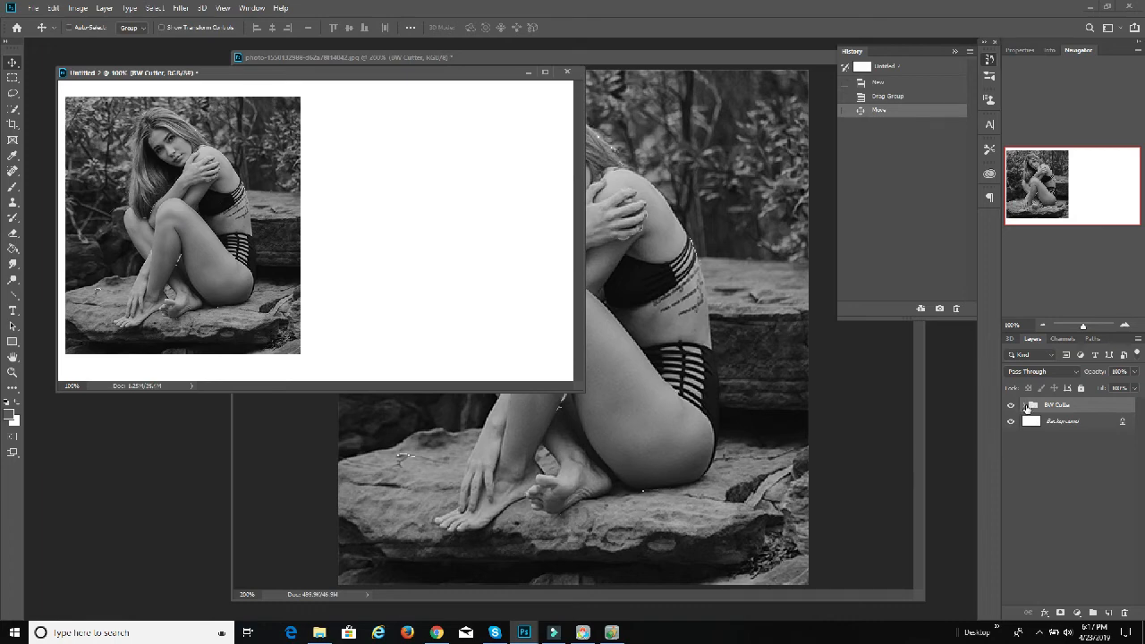
Step: Scale the visible layers of the BW Cutter group together to about two thirds and place them near the canvas's upper-left corner
{"action": "left_click", "coordinate": [1024, 406]}
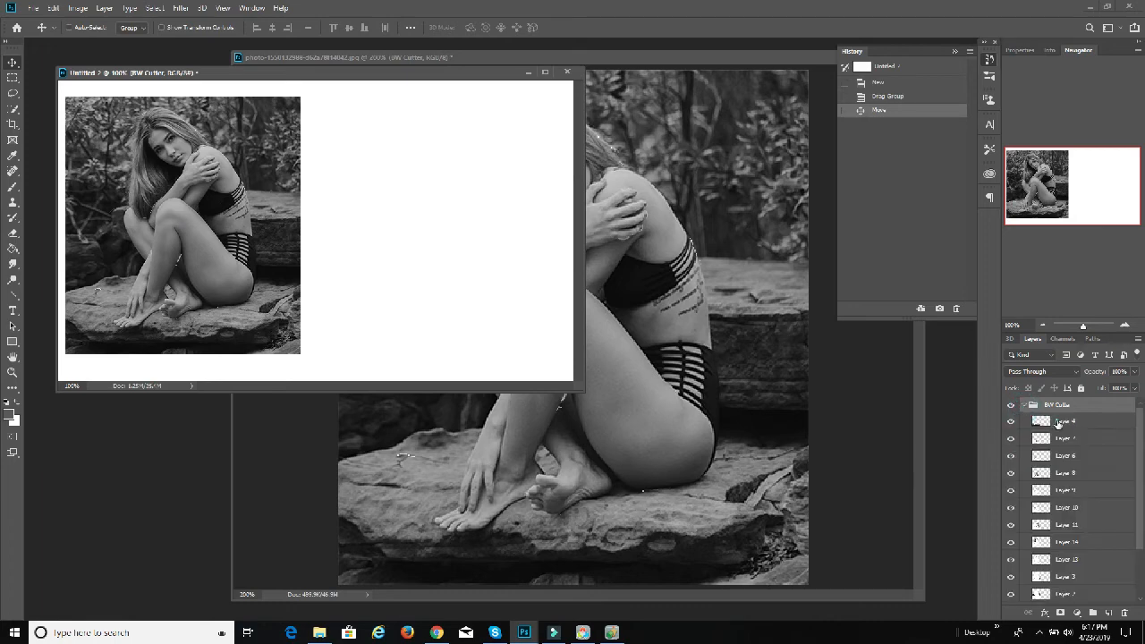
{"action": "left_click", "coordinate": [1058, 422]}
{"action": "scroll", "coordinate": [1055, 501], "scroll_direction": "down", "scroll_amount": 2}
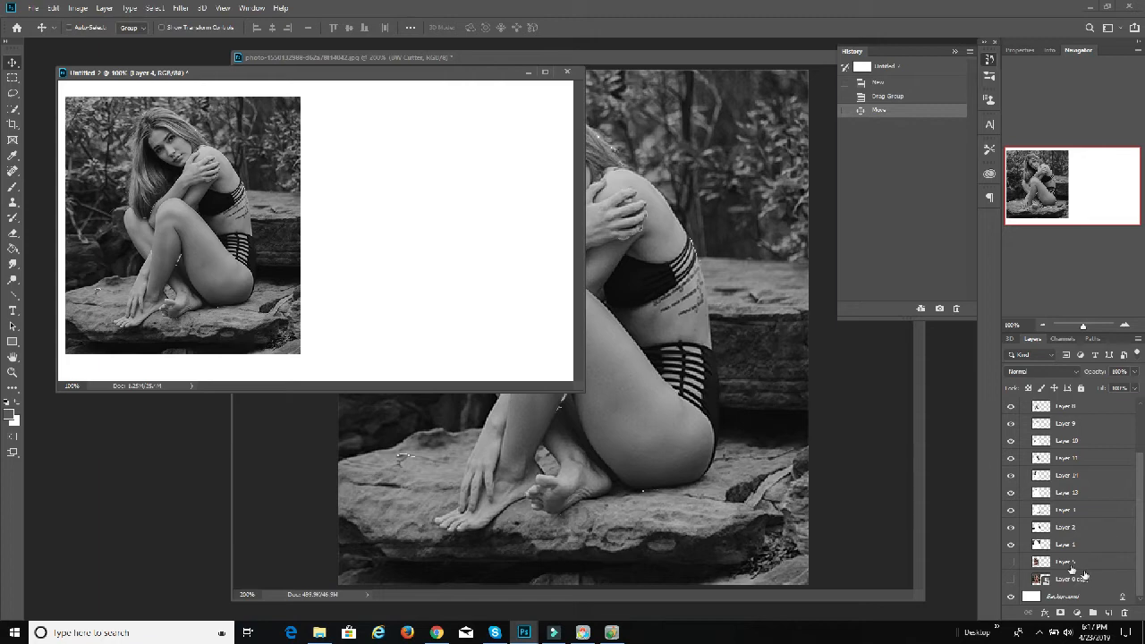
{"action": "left_click", "coordinate": [1071, 548], "text": "shift"}
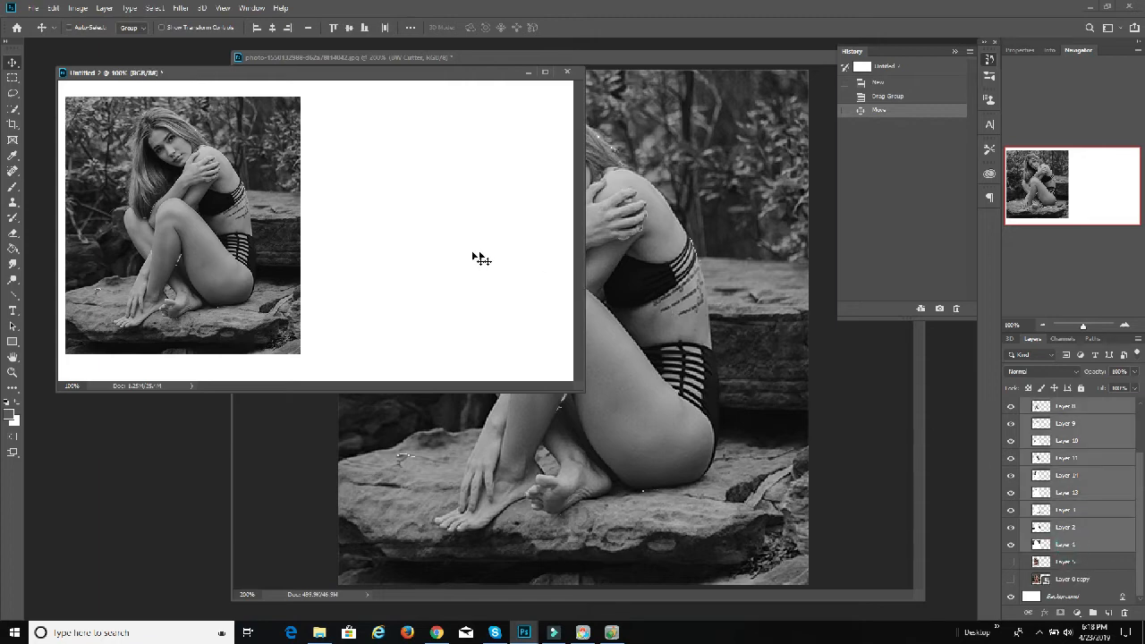
{"action": "left_click", "coordinate": [54, 8]}
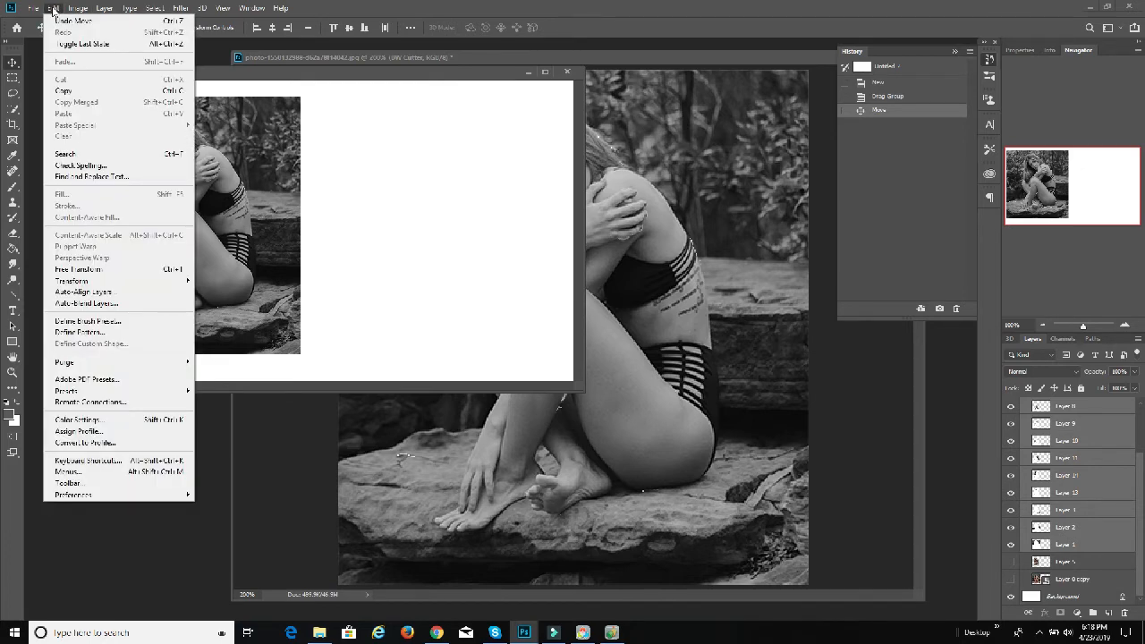
{"action": "left_click", "coordinate": [140, 280]}
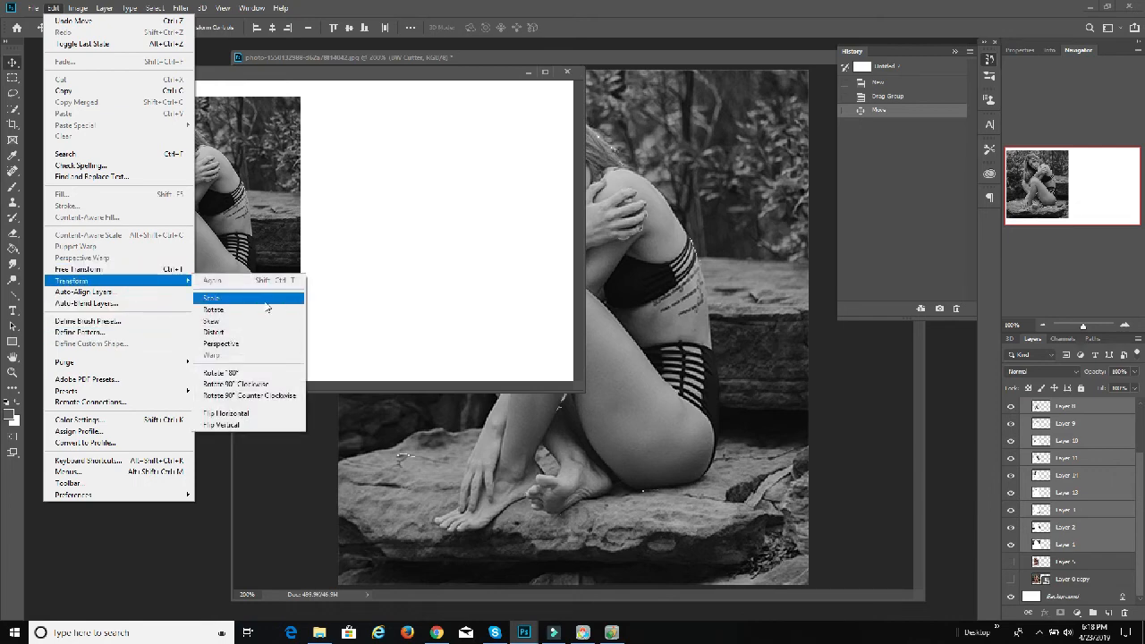
{"action": "left_click", "coordinate": [264, 298]}
{"action": "left_click_drag", "start_coordinate": [299, 97], "coordinate": [228, 184]}
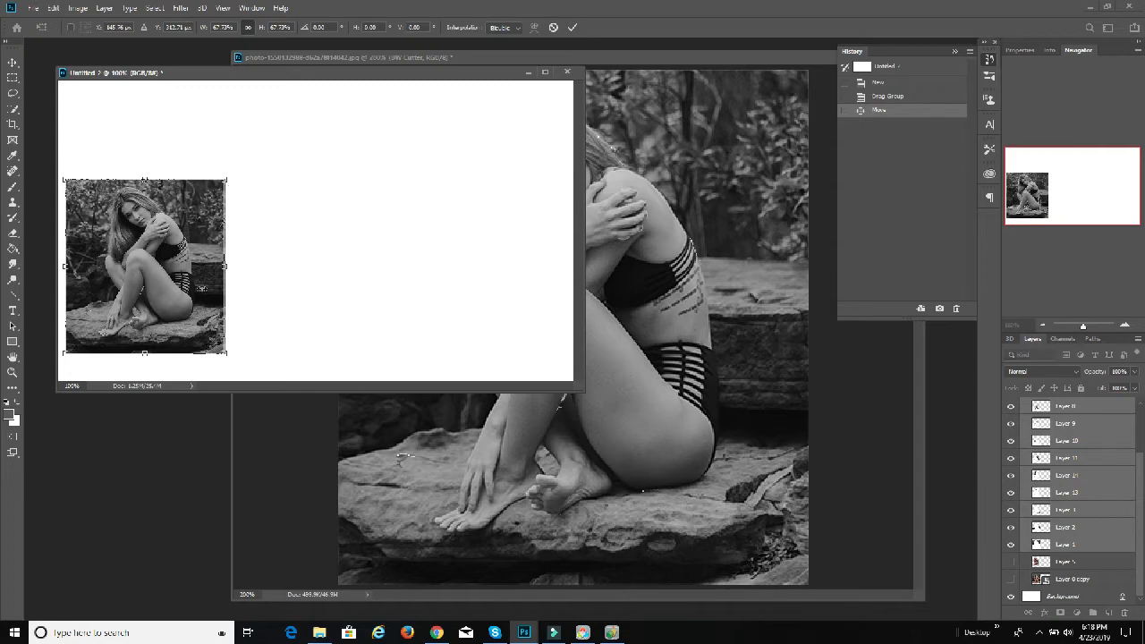
{"action": "left_click_drag", "start_coordinate": [197, 290], "coordinate": [209, 207]}
{"action": "left_click_drag", "start_coordinate": [234, 268], "coordinate": [230, 260]}
{"action": "left_click", "coordinate": [572, 27]}
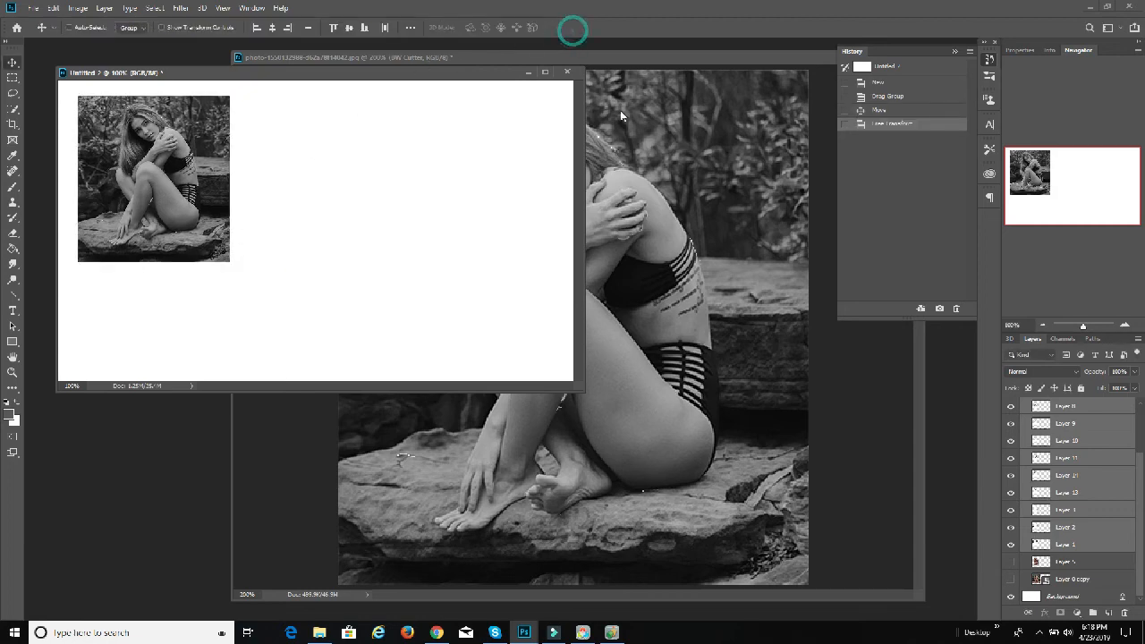
Step: Move the Layer 2 and Layer 3 rock pieces out of the picture onto the blank canvas to its right
{"action": "left_click", "coordinate": [1062, 409]}
{"action": "scroll", "coordinate": [1065, 447], "scroll_direction": "up", "scroll_amount": 3}
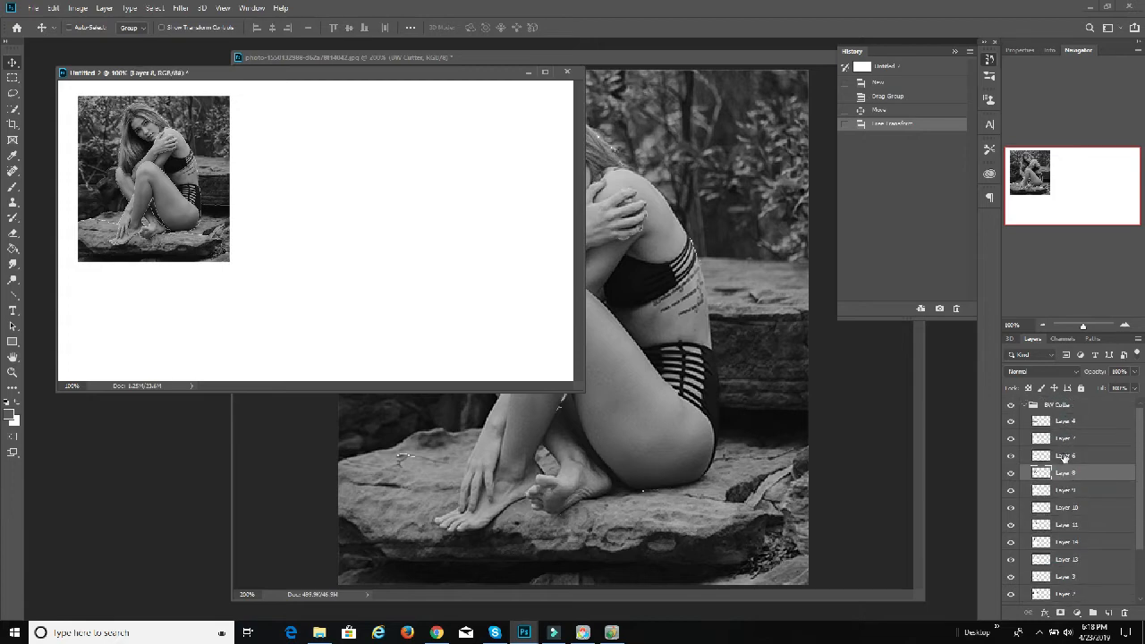
{"action": "scroll", "coordinate": [1067, 449], "scroll_direction": "down", "scroll_amount": 3}
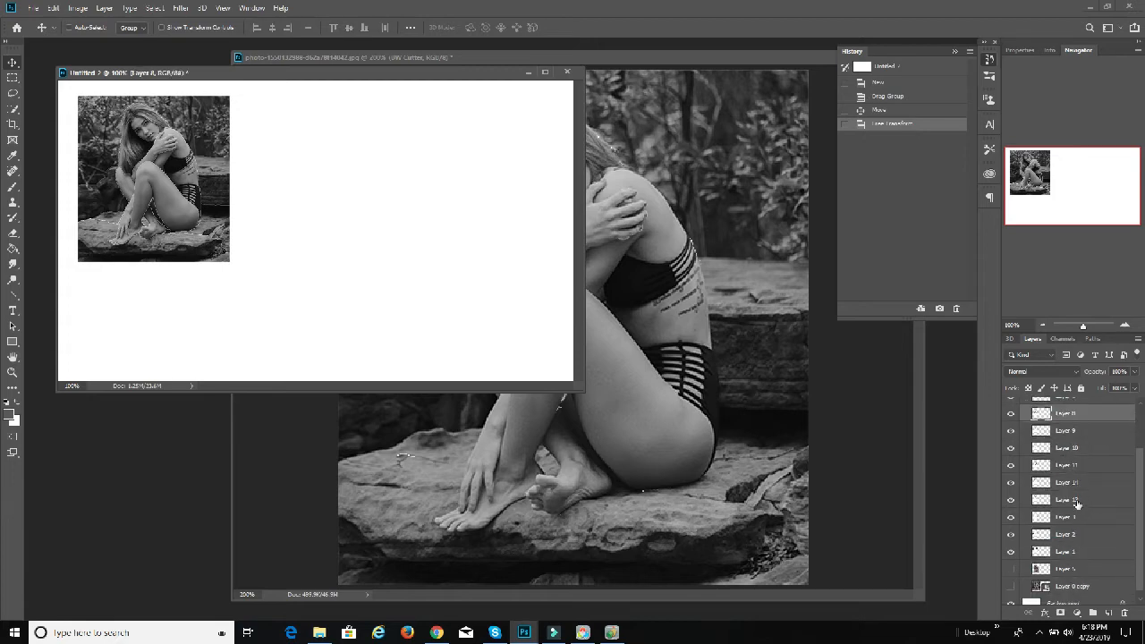
{"action": "left_click", "coordinate": [1064, 551]}
{"action": "left_click", "coordinate": [1064, 534]}
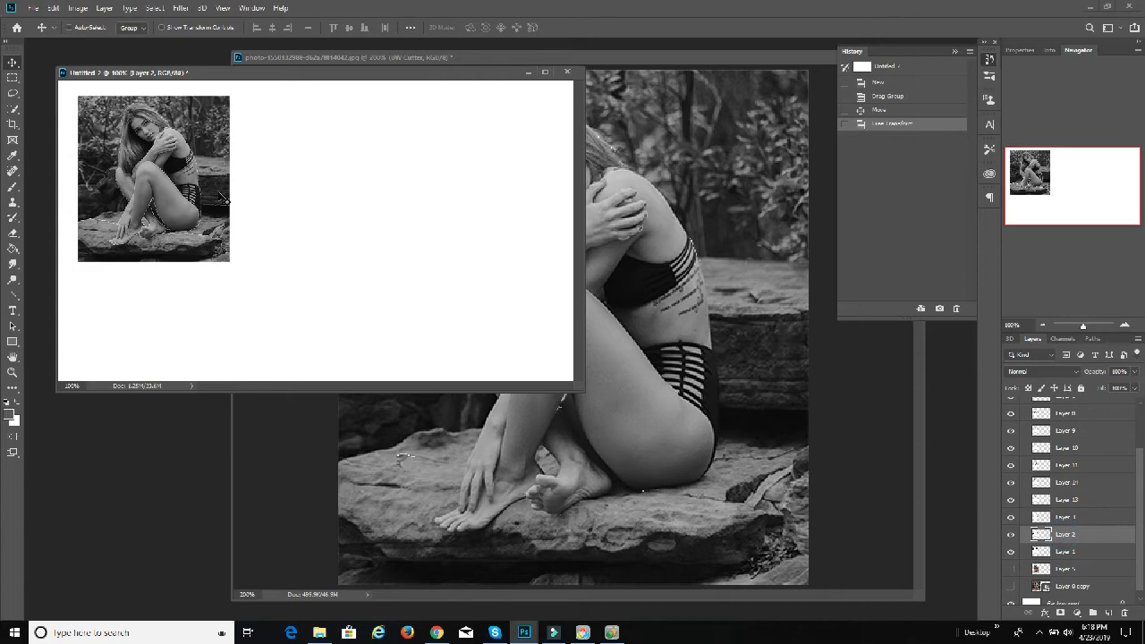
{"action": "left_click_drag", "start_coordinate": [186, 205], "coordinate": [344, 209]}
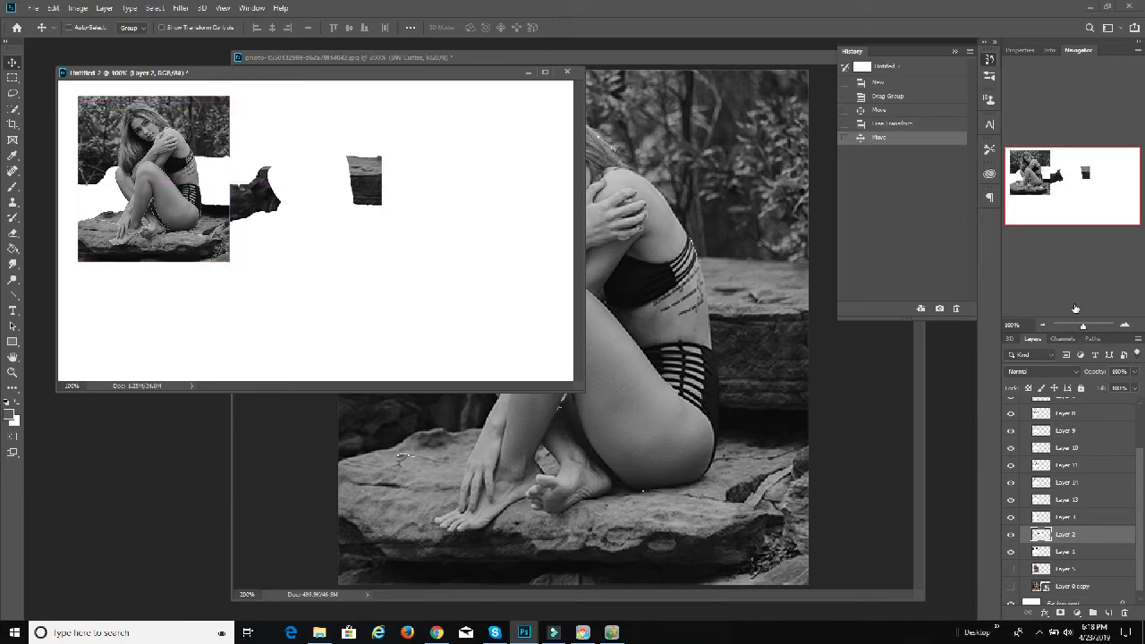
{"action": "left_click", "coordinate": [1084, 517]}
{"action": "left_click_drag", "start_coordinate": [365, 197], "coordinate": [477, 194]}
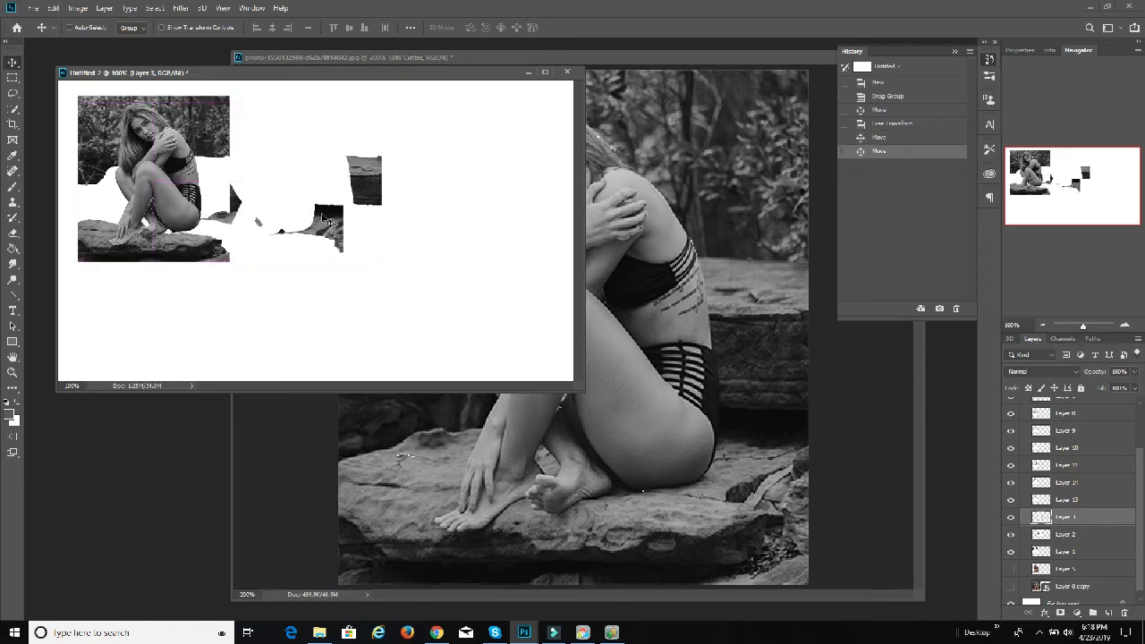
{"action": "left_click_drag", "start_coordinate": [327, 220], "coordinate": [507, 222]}
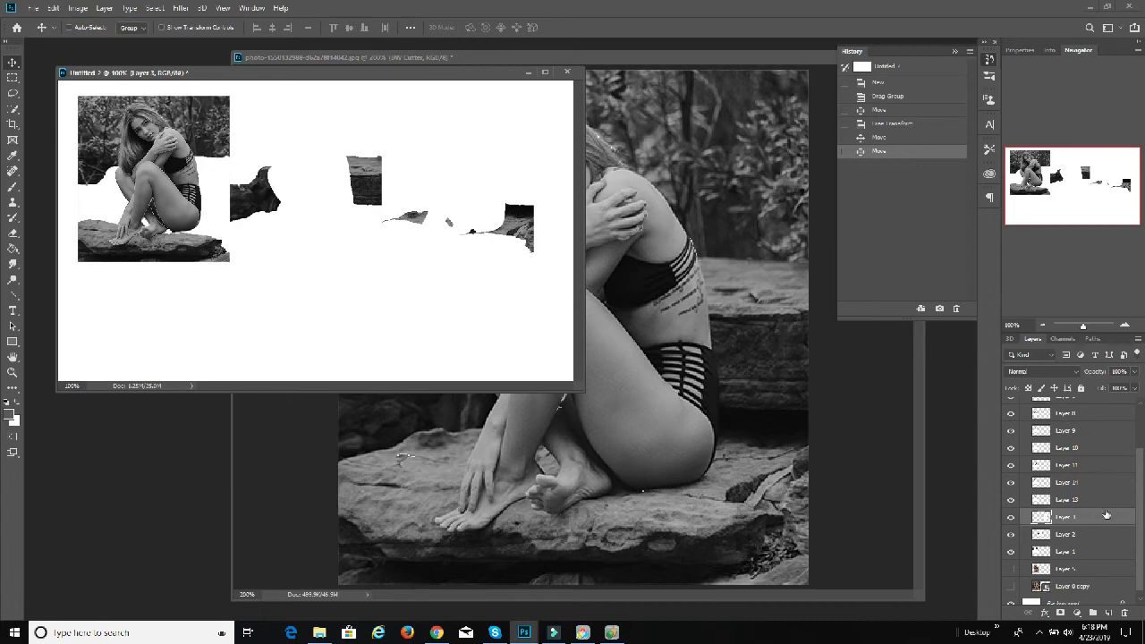
{"action": "scroll", "coordinate": [1093, 475], "scroll_direction": "up", "scroll_amount": 3}
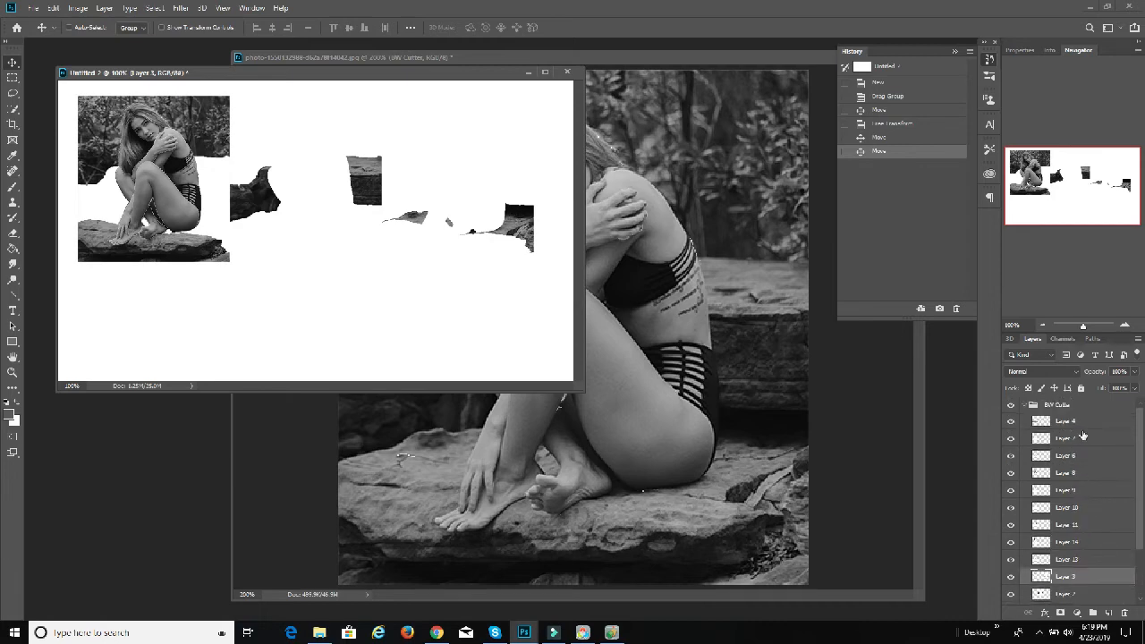
{"action": "left_click", "coordinate": [1083, 426]}
{"action": "scroll", "coordinate": [1085, 474], "scroll_direction": "down", "scroll_amount": 3}
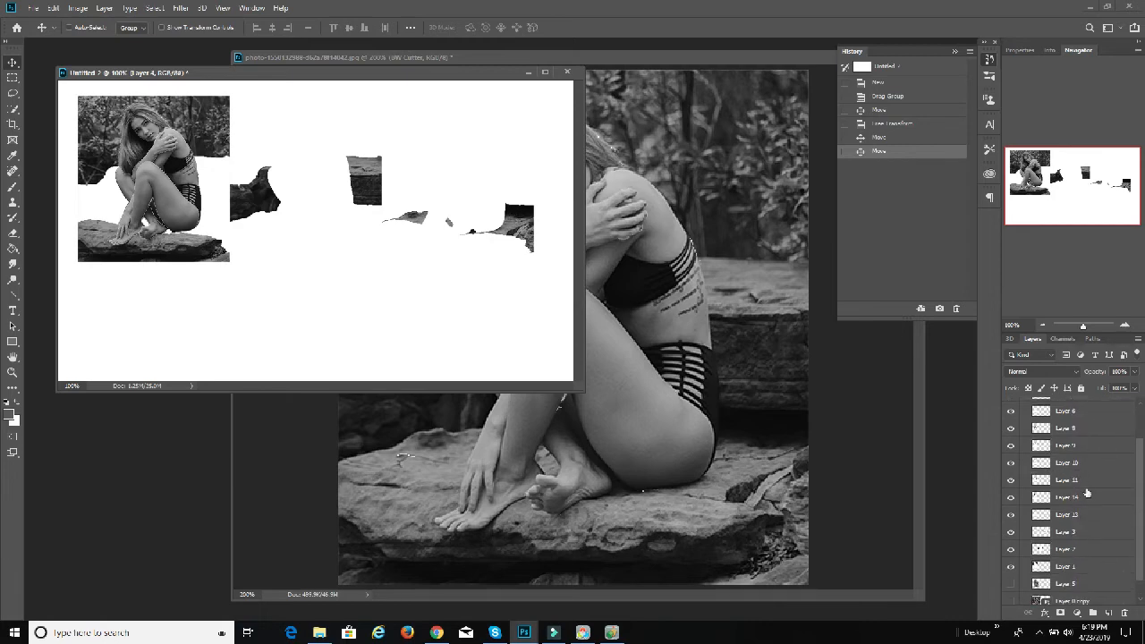
{"action": "left_click", "coordinate": [1080, 569], "text": "shift"}
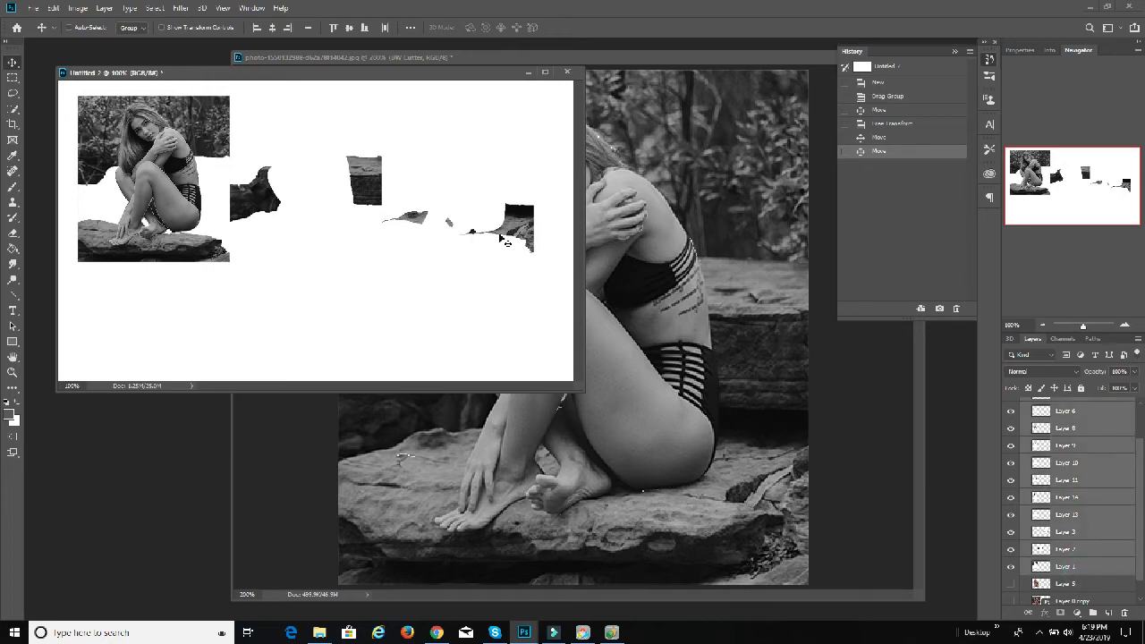
{"action": "left_click", "coordinate": [53, 8]}
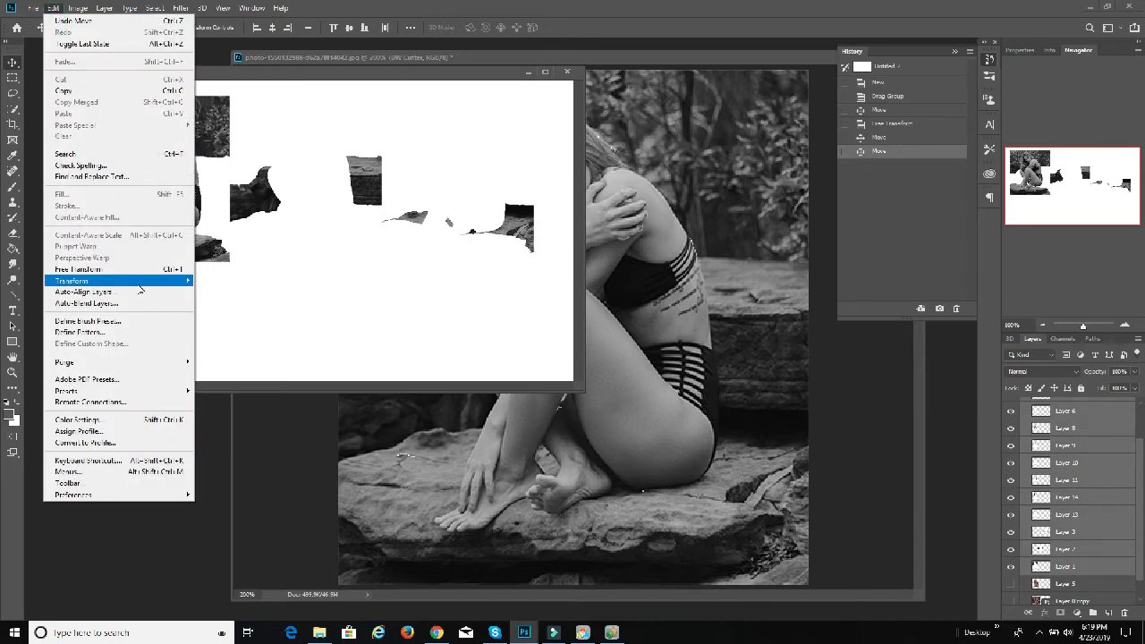
Step: Step back in the history to the group's first move, undoing the scaling and the separated pieces
{"action": "left_click", "coordinate": [897, 136]}
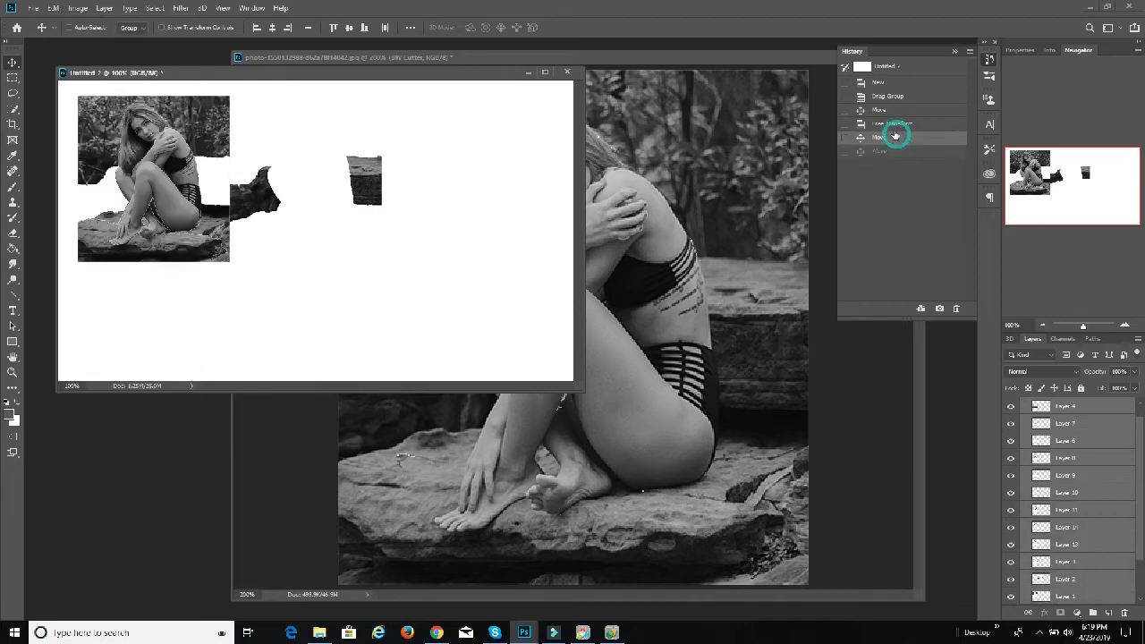
{"action": "left_click", "coordinate": [904, 108]}
{"action": "left_click", "coordinate": [905, 98]}
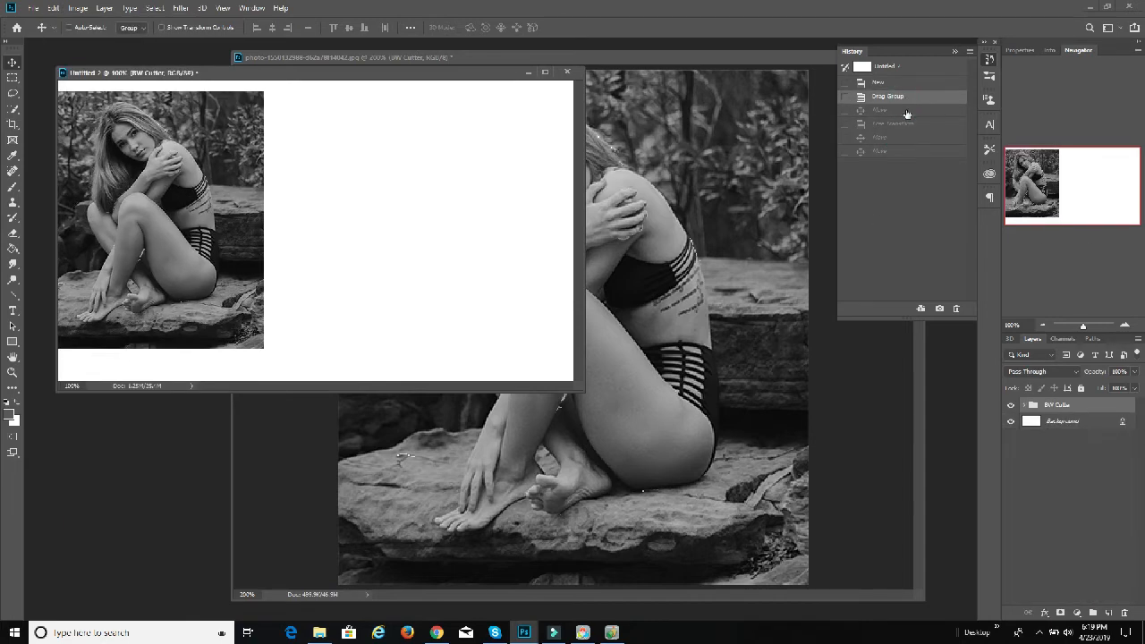
{"action": "left_click", "coordinate": [906, 110]}
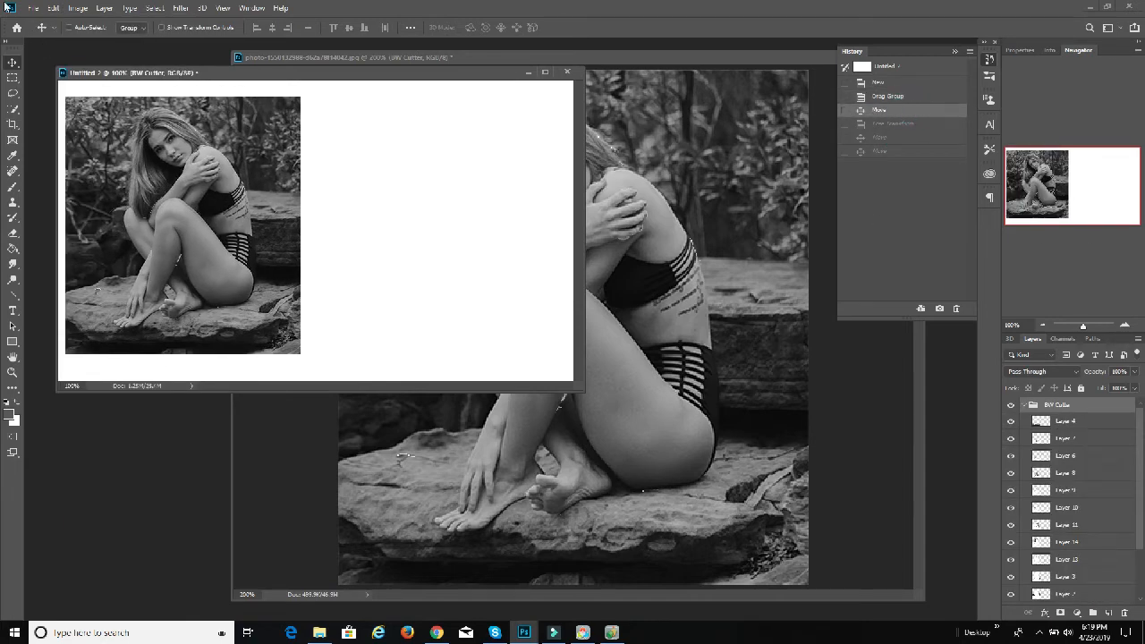
Step: Scale the BW Cutter group to about half its size and place it near the canvas's upper-left corner
{"action": "left_click", "coordinate": [57, 9]}
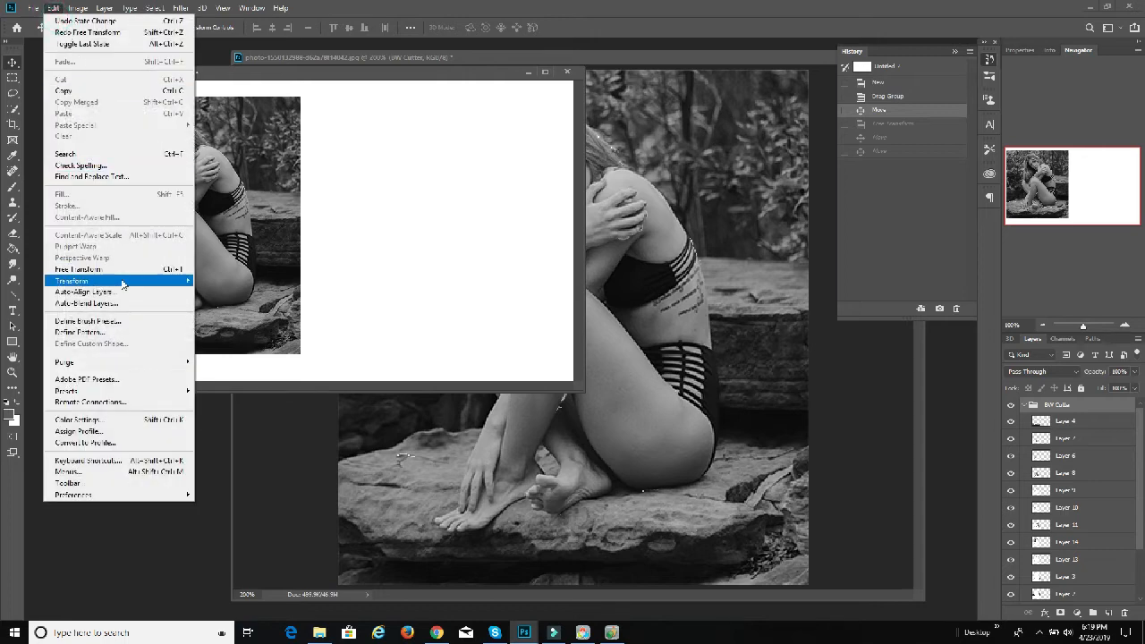
{"action": "mouse_move", "coordinate": [119, 280]}
{"action": "left_click", "coordinate": [200, 301]}
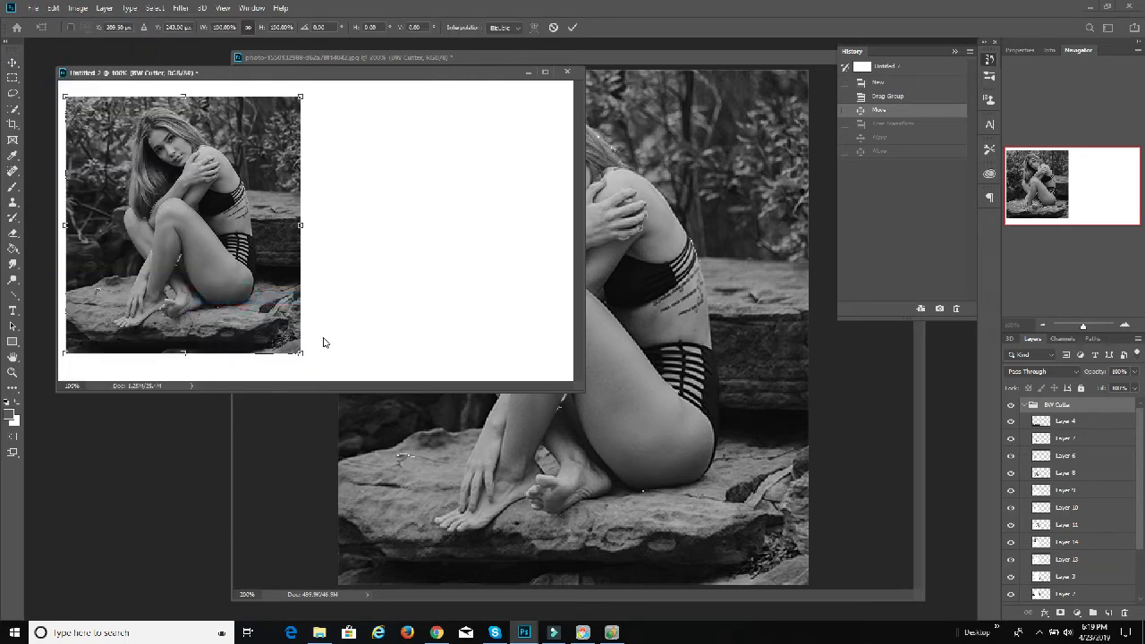
{"action": "left_click_drag", "start_coordinate": [299, 351], "coordinate": [176, 214]}
{"action": "left_click_drag", "start_coordinate": [161, 155], "coordinate": [158, 149]}
{"action": "left_click", "coordinate": [572, 28]}
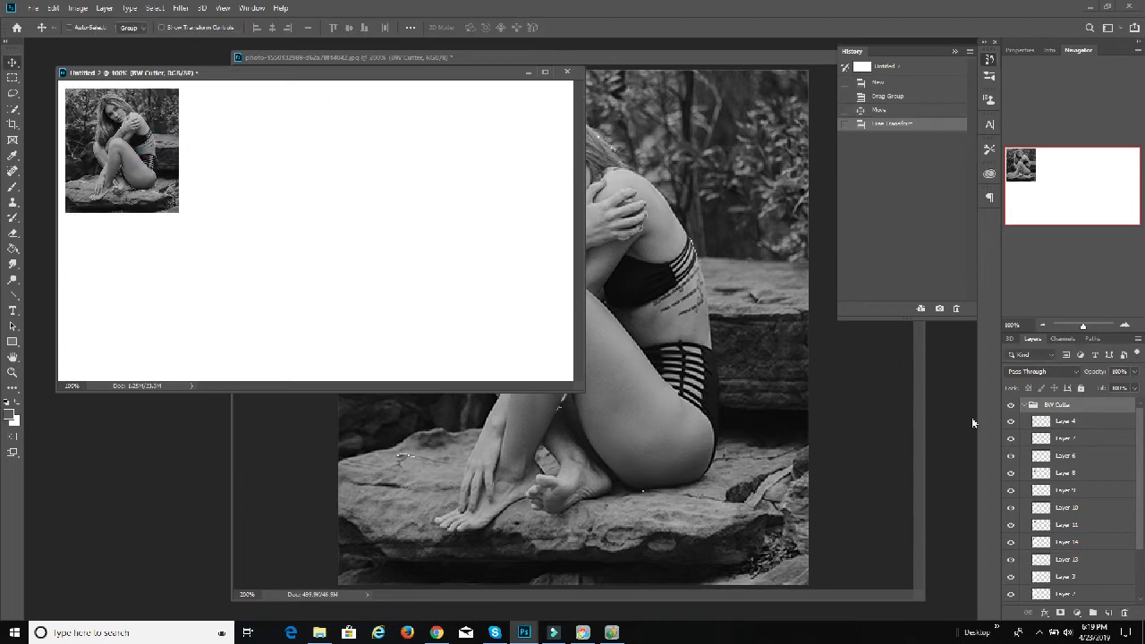
Step: Move the Layer 2 rock pieces out of the scaled picture onto the blank canvas directly to its right
{"action": "scroll", "coordinate": [1082, 437], "scroll_direction": "down", "scroll_amount": 3}
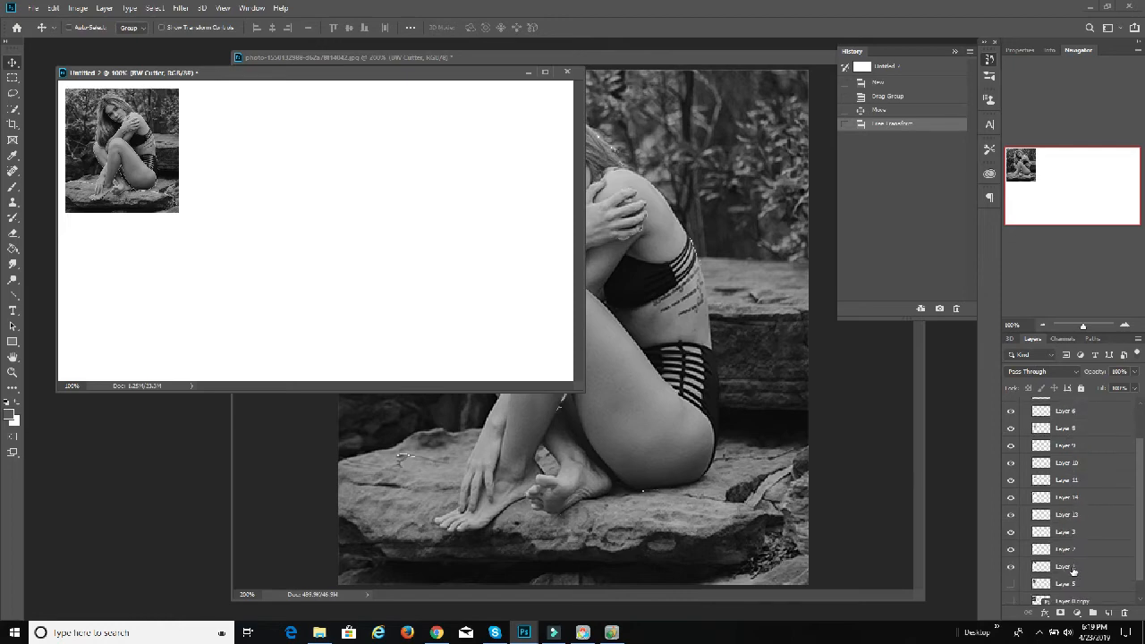
{"action": "left_click", "coordinate": [1069, 548]}
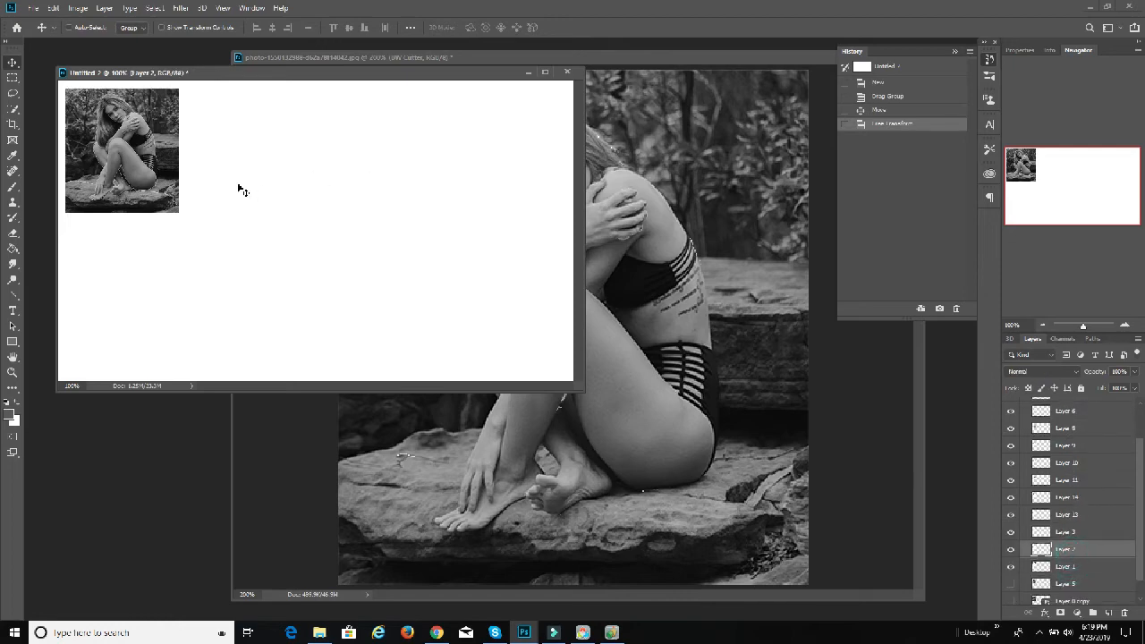
{"action": "left_click_drag", "start_coordinate": [159, 181], "coordinate": [279, 177]}
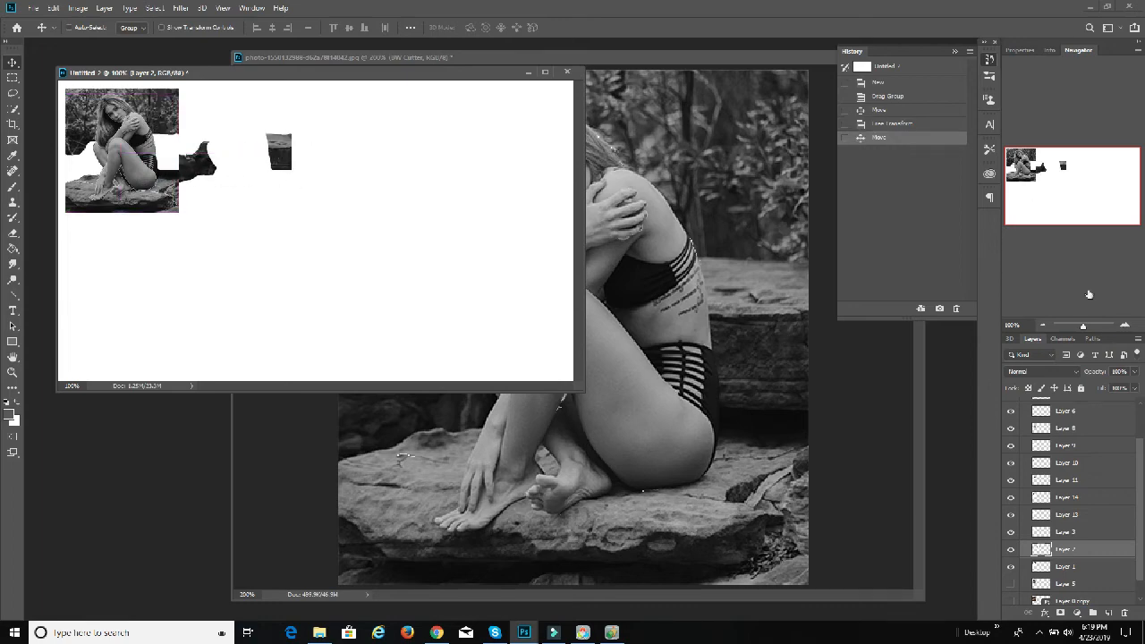
Step: Move the Layer 3 rock pieces out of the picture to the blank area right of the Layer 2 pieces
{"action": "left_click", "coordinate": [1124, 325]}
{"action": "left_click", "coordinate": [1124, 325]}
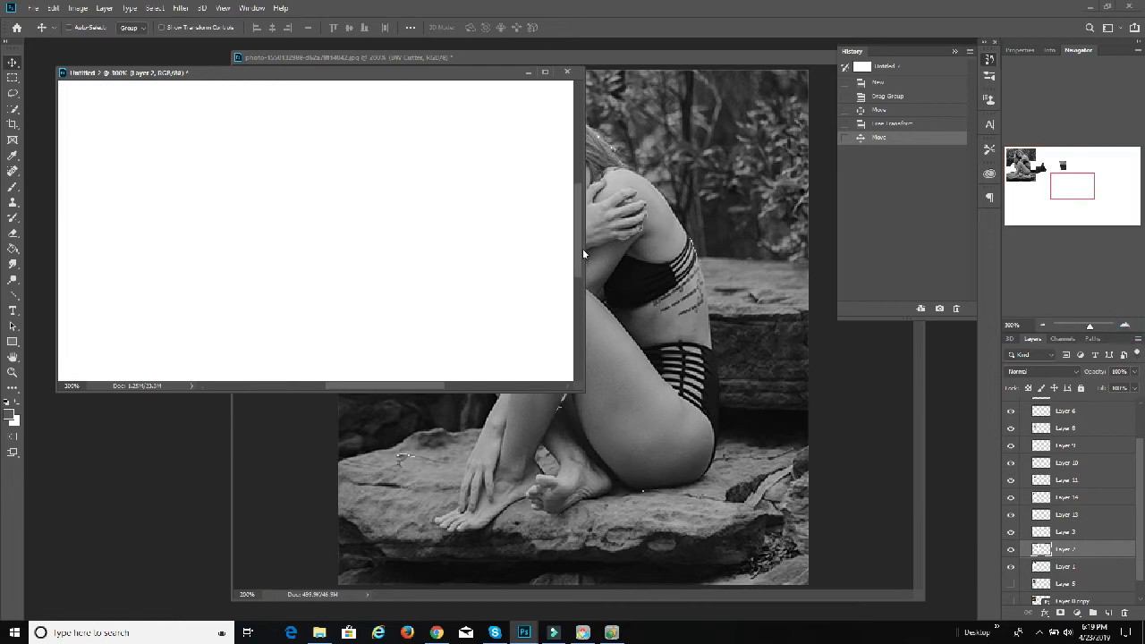
{"action": "left_click_drag", "start_coordinate": [410, 383], "coordinate": [339, 383]}
{"action": "left_click_drag", "start_coordinate": [297, 338], "coordinate": [302, 338]}
{"action": "left_click", "coordinate": [1068, 531]}
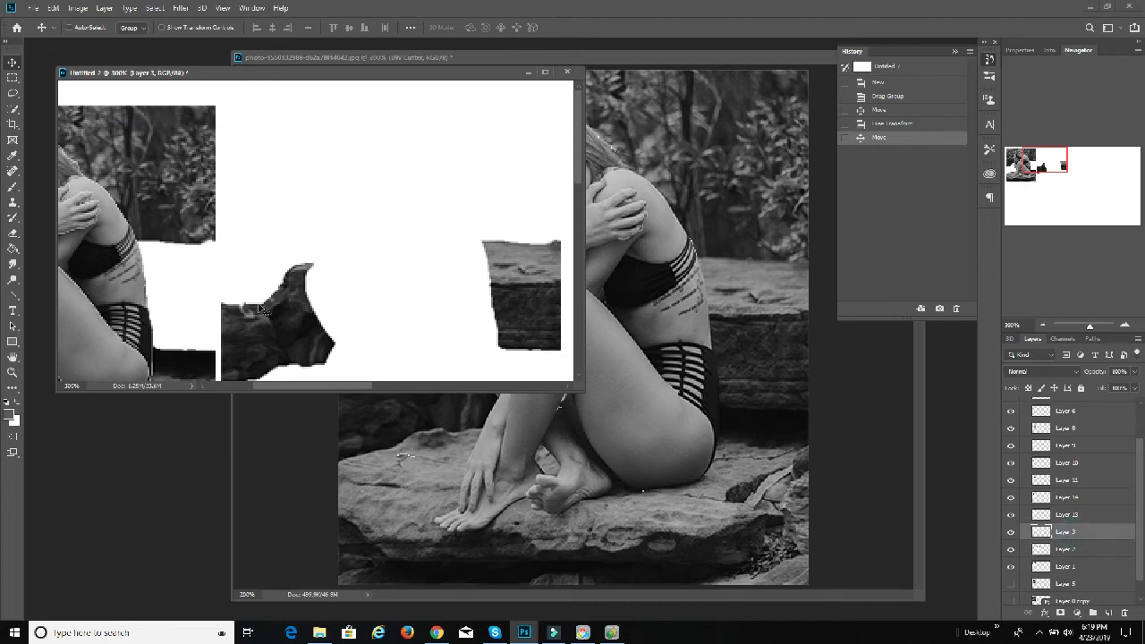
{"action": "left_click_drag", "start_coordinate": [146, 311], "coordinate": [496, 312]}
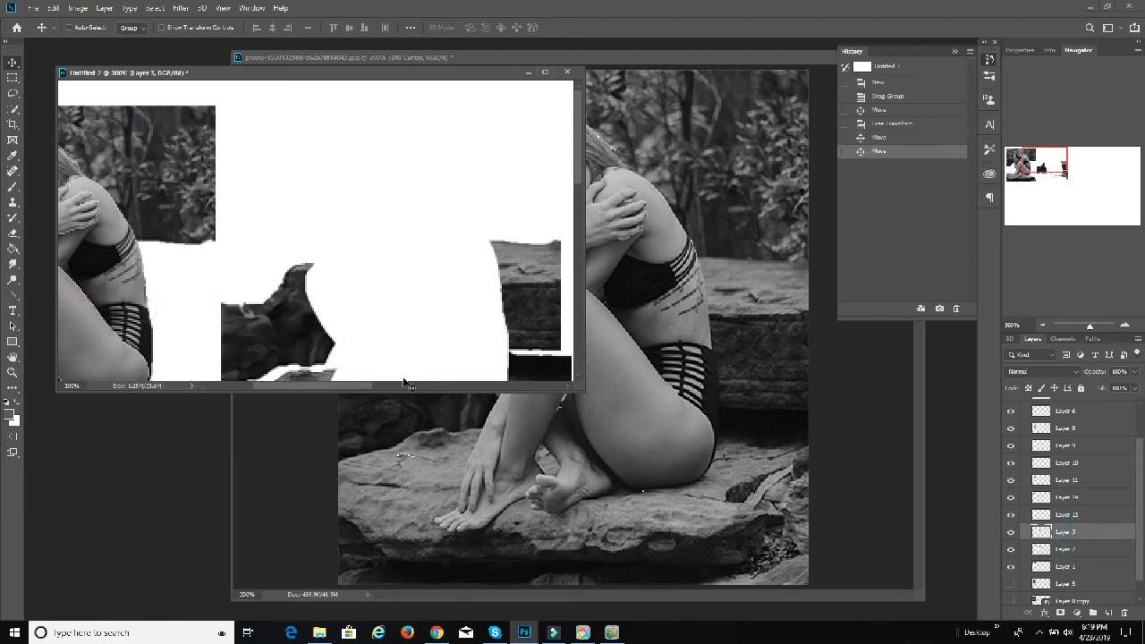
{"action": "scroll", "coordinate": [471, 355], "scroll_direction": "down", "scroll_amount": 2}
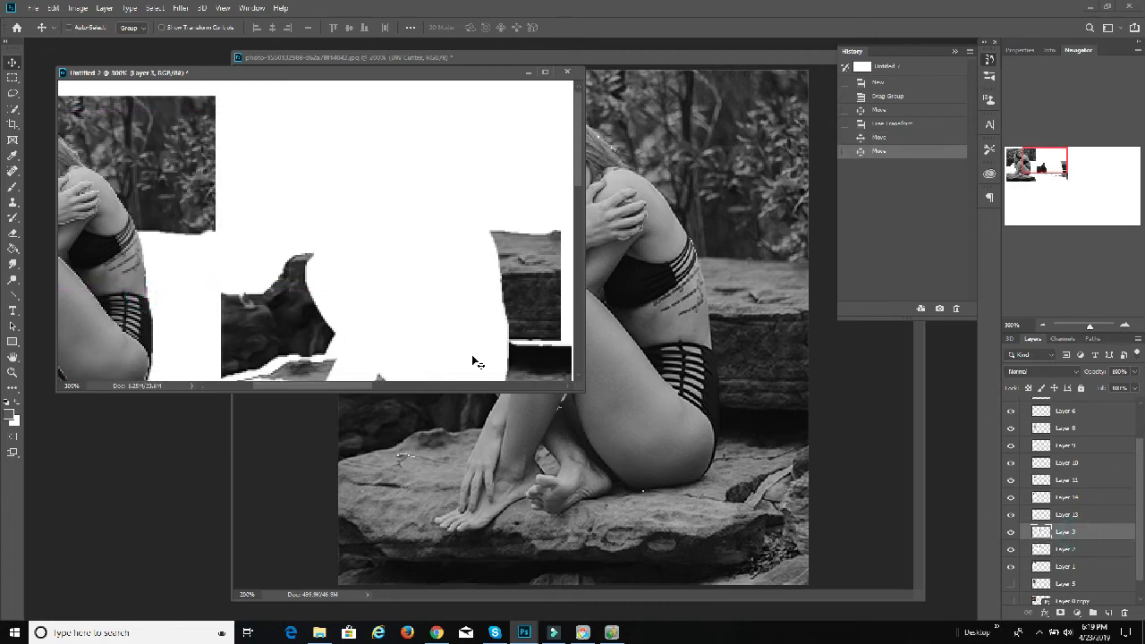
{"action": "left_click", "coordinate": [1042, 325]}
{"action": "left_click_drag", "start_coordinate": [382, 262], "coordinate": [555, 257]}
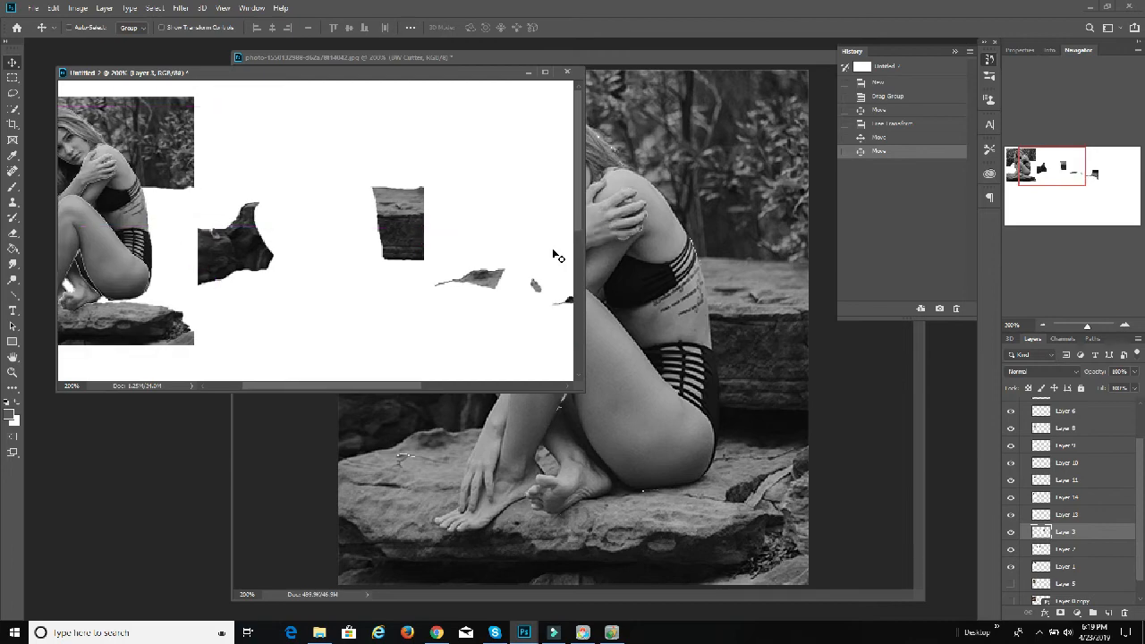
Step: Move the Layer 13 face piece out of the picture to the end of the row, right of the Layer 3 pieces
{"action": "left_click_drag", "start_coordinate": [398, 390], "coordinate": [359, 385]}
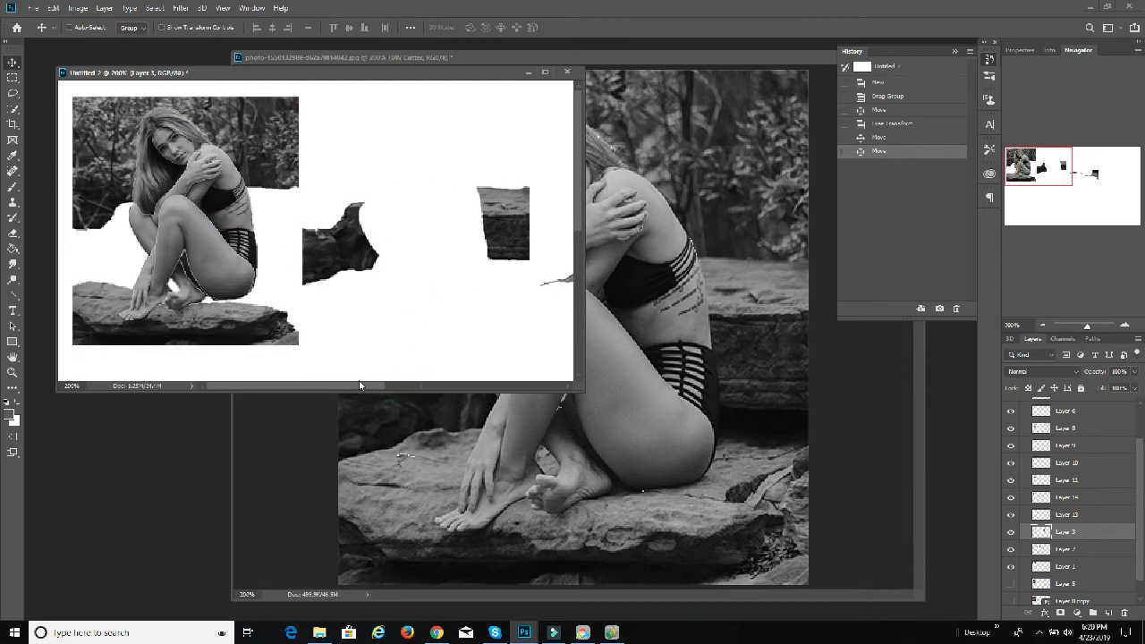
{"action": "left_click", "coordinate": [1066, 517]}
{"action": "left_click_drag", "start_coordinate": [186, 243], "coordinate": [456, 272]}
{"action": "left_click_drag", "start_coordinate": [474, 224], "coordinate": [503, 215]}
{"action": "left_click_drag", "start_coordinate": [367, 383], "coordinate": [452, 384]}
{"action": "left_click_drag", "start_coordinate": [230, 159], "coordinate": [357, 183]}
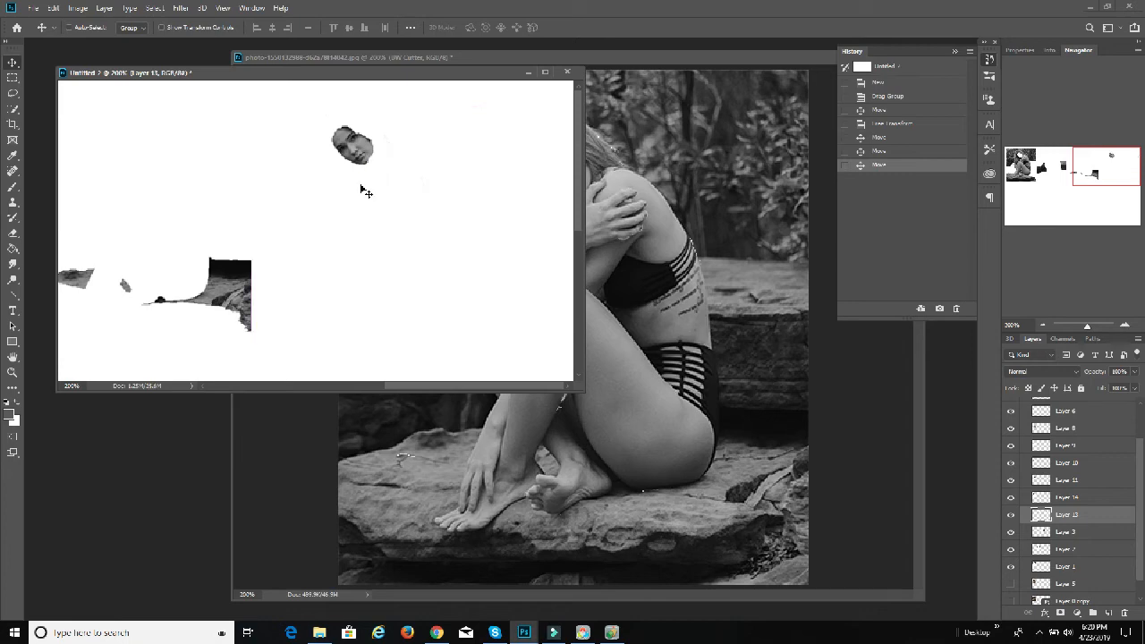
Step: Fill the Background layer with black using the Paint Bucket
{"action": "scroll", "coordinate": [1070, 529], "scroll_direction": "down", "scroll_amount": 1}
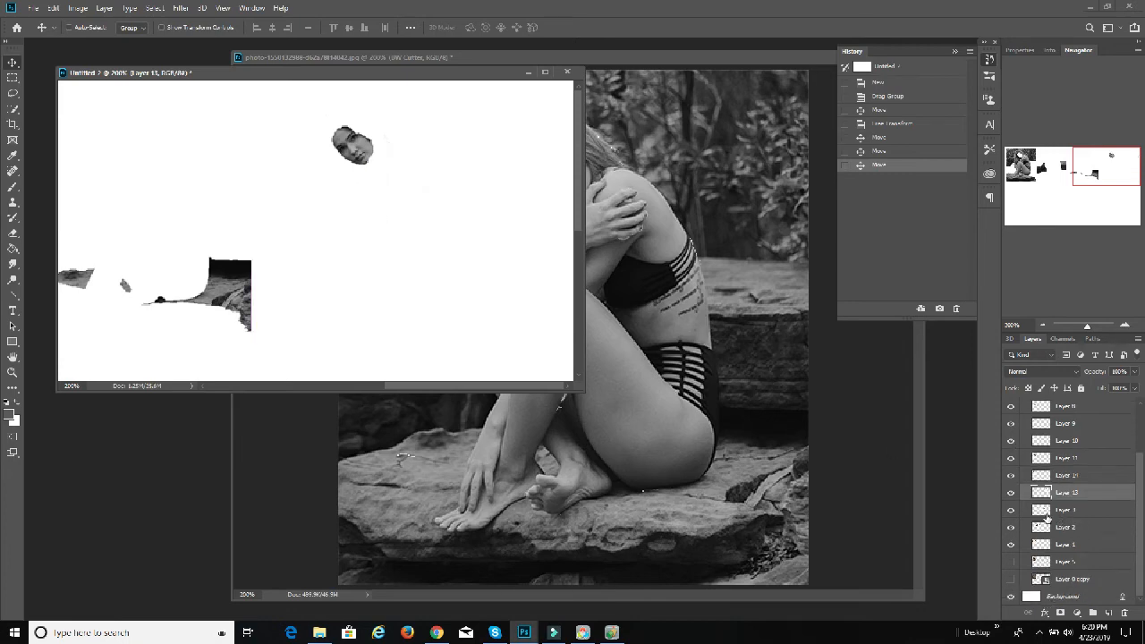
{"action": "left_click", "coordinate": [1073, 594]}
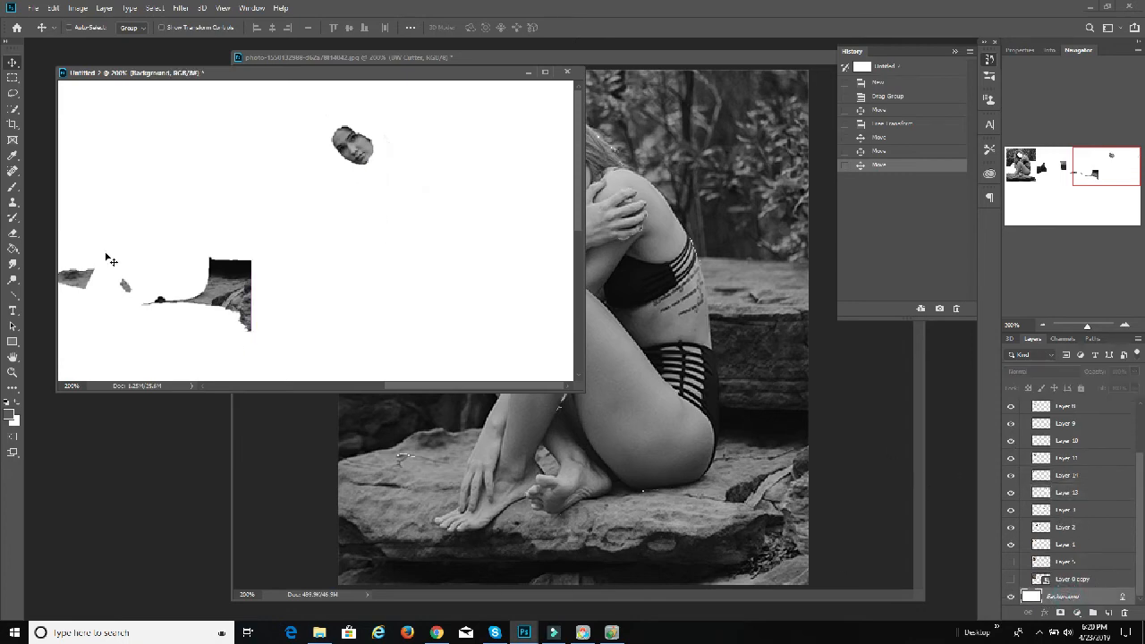
{"action": "left_click", "coordinate": [7, 404]}
{"action": "left_click", "coordinate": [12, 249]}
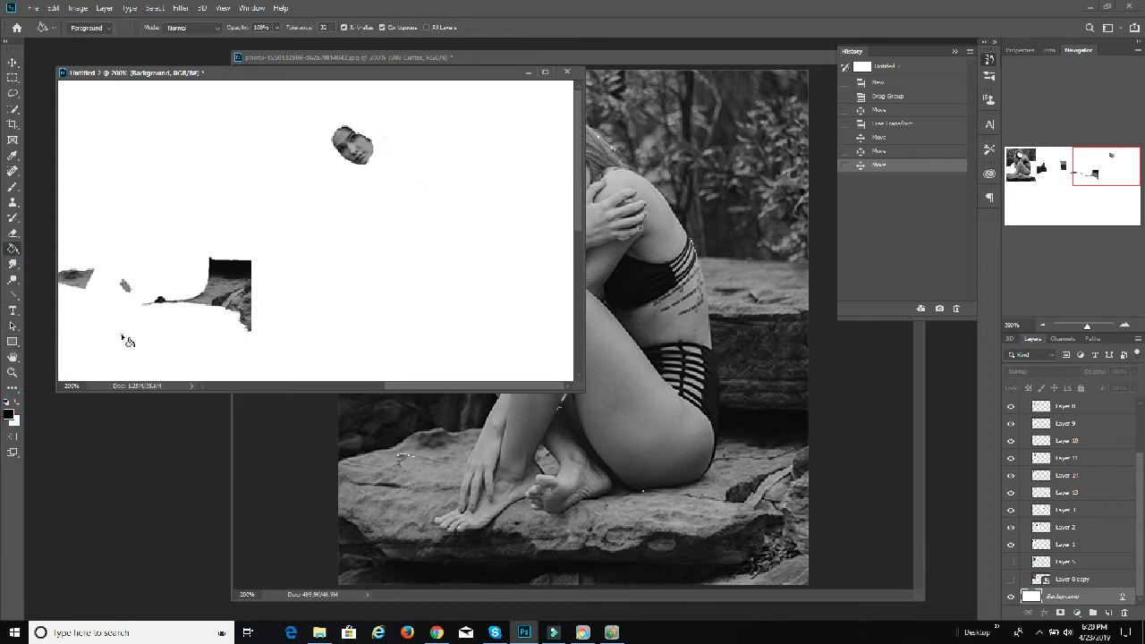
{"action": "left_click", "coordinate": [128, 340]}
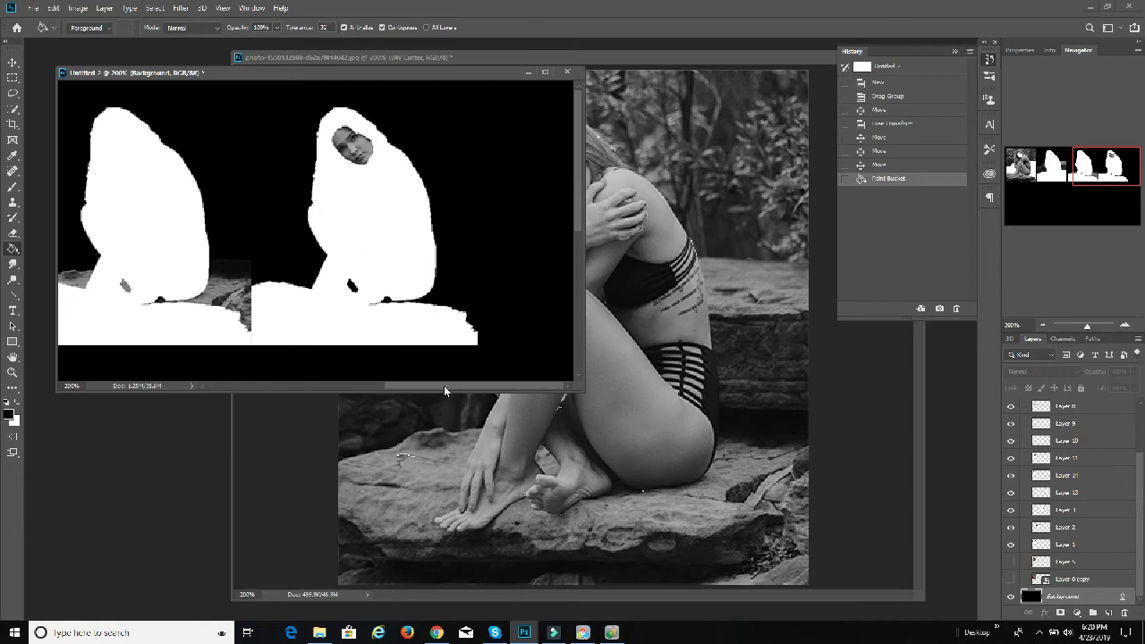
Step: Toggle the visibility of individual BW Cutter layers, including Layer 3, to check which cut-out each one holds
{"action": "left_click", "coordinate": [13, 62]}
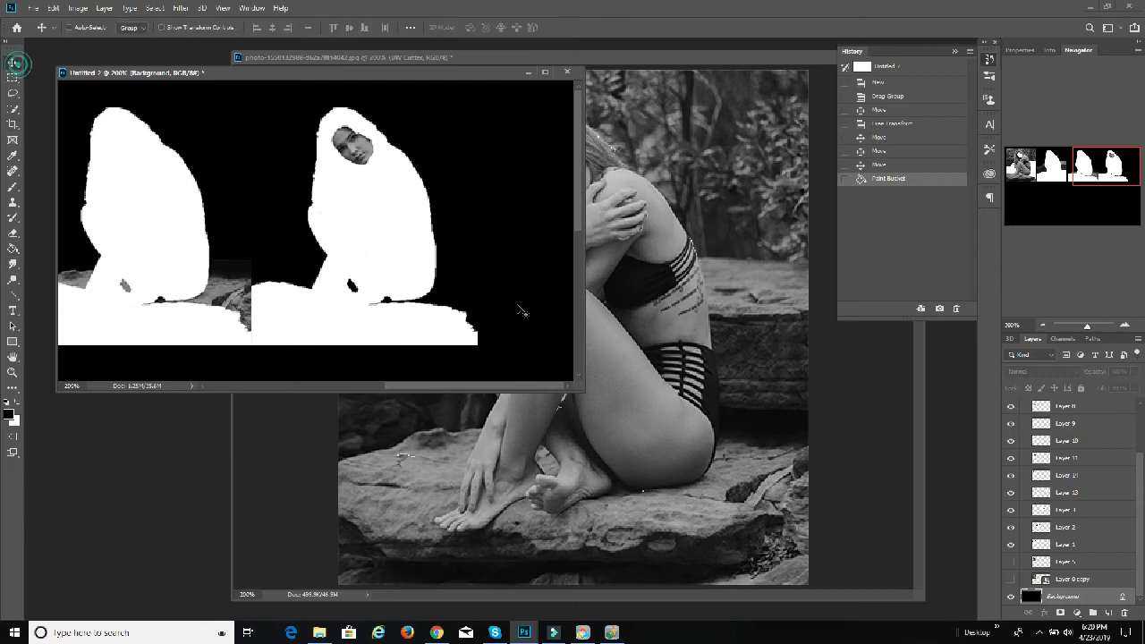
{"action": "scroll", "coordinate": [1051, 506], "scroll_direction": "up", "scroll_amount": 3}
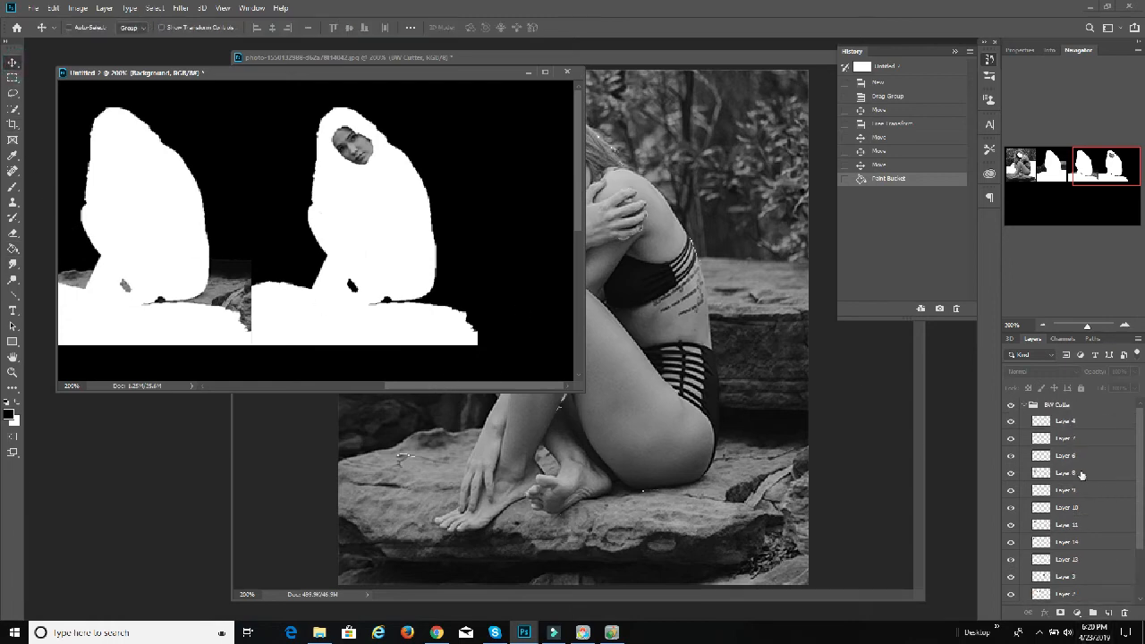
{"action": "left_click", "coordinate": [1083, 428]}
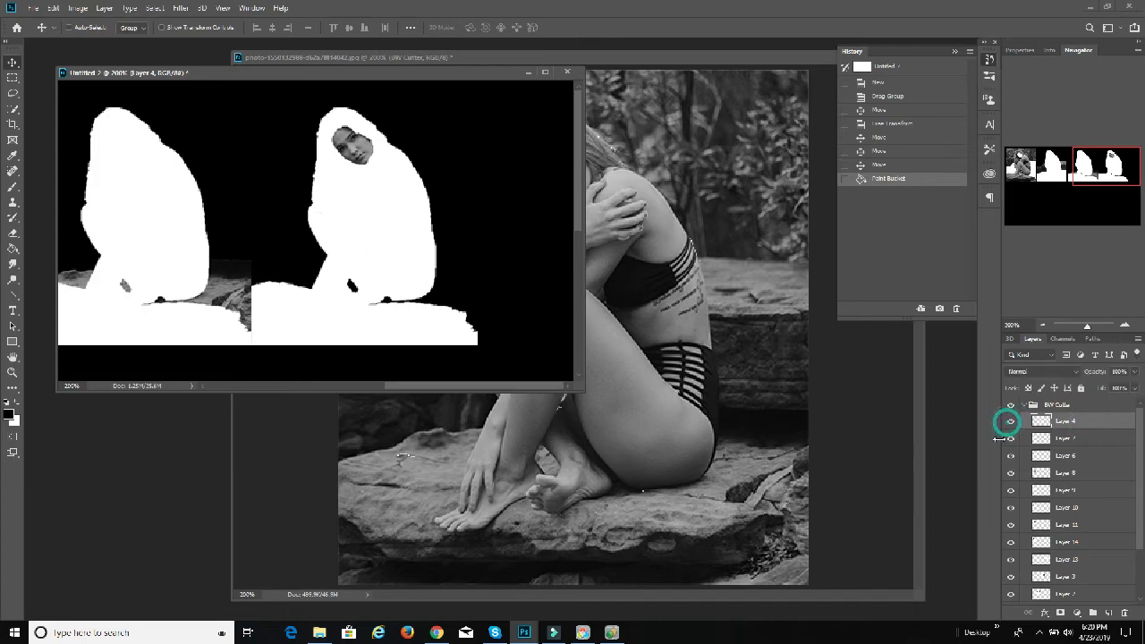
{"action": "left_click", "coordinate": [1010, 439]}
{"action": "scroll", "coordinate": [1052, 506], "scroll_direction": "down", "scroll_amount": 3}
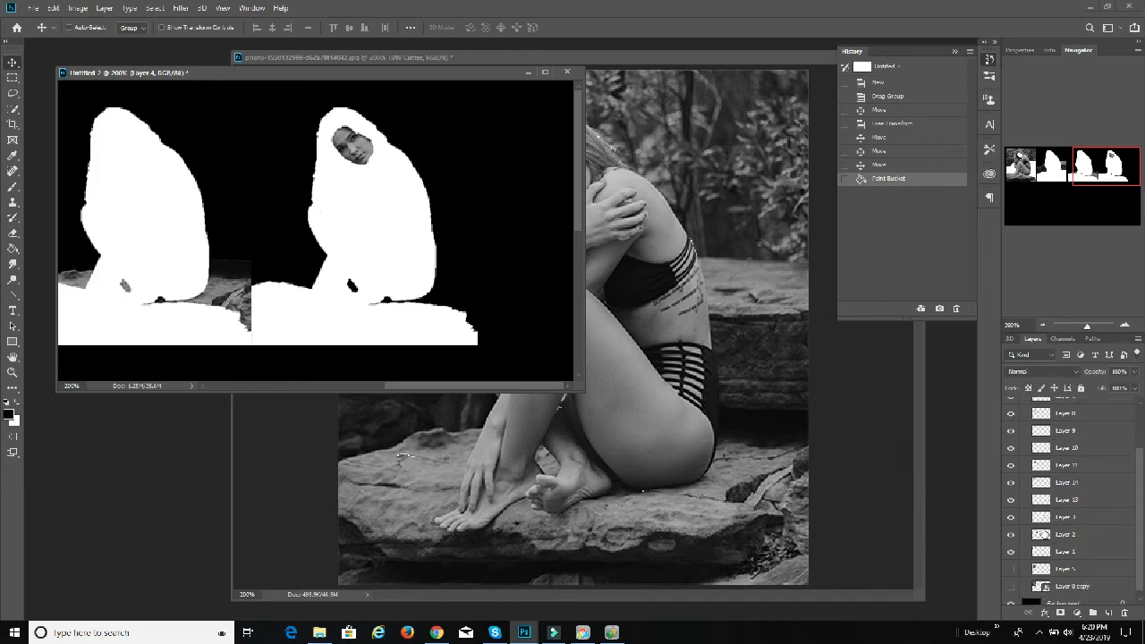
{"action": "left_click", "coordinate": [1010, 534]}
{"action": "left_click", "coordinate": [1010, 534]}
{"action": "left_click", "coordinate": [1010, 516]}
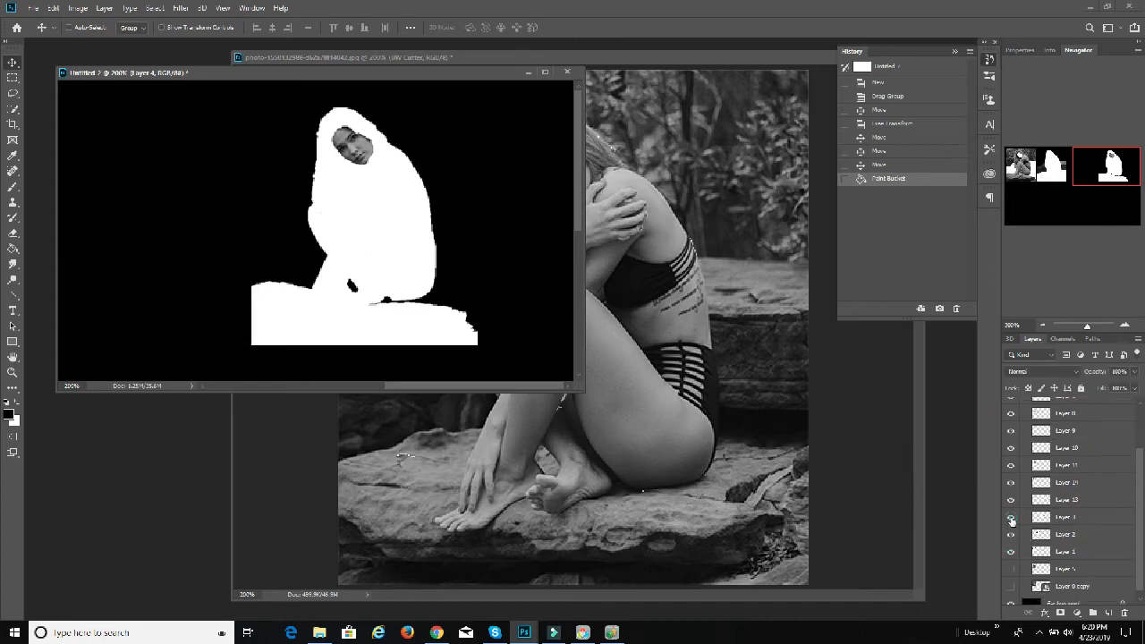
{"action": "left_click", "coordinate": [1010, 517]}
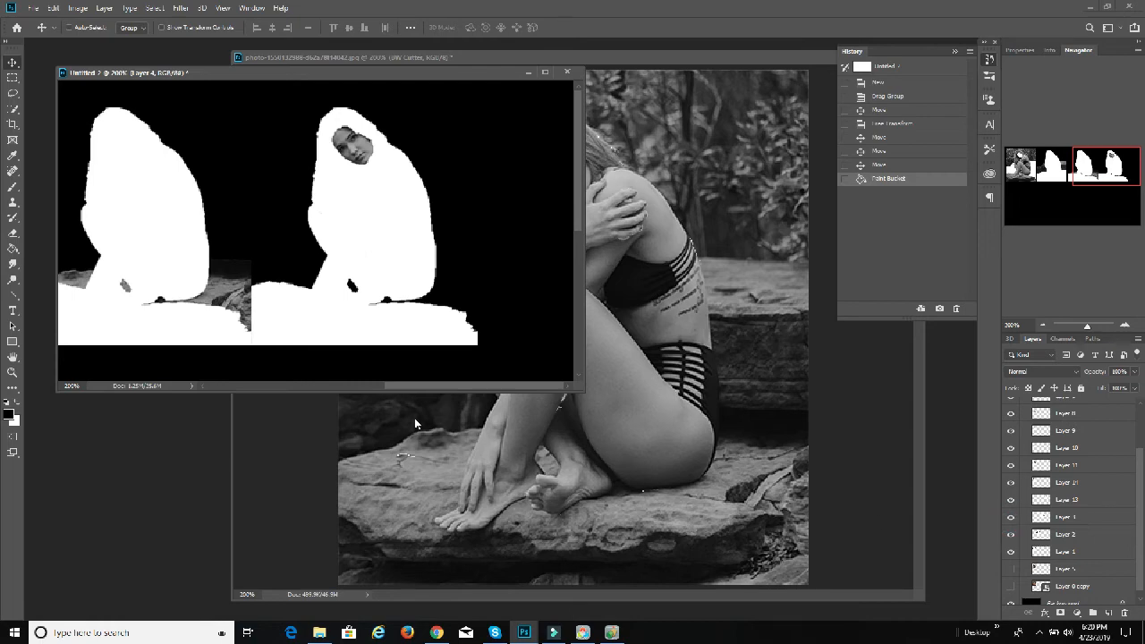
Step: Nudge the Layer 2 and Layer 13 cut-outs slightly right to leave narrow black gaps beside their neighbours in the row
{"action": "left_click_drag", "start_coordinate": [466, 388], "coordinate": [332, 389]}
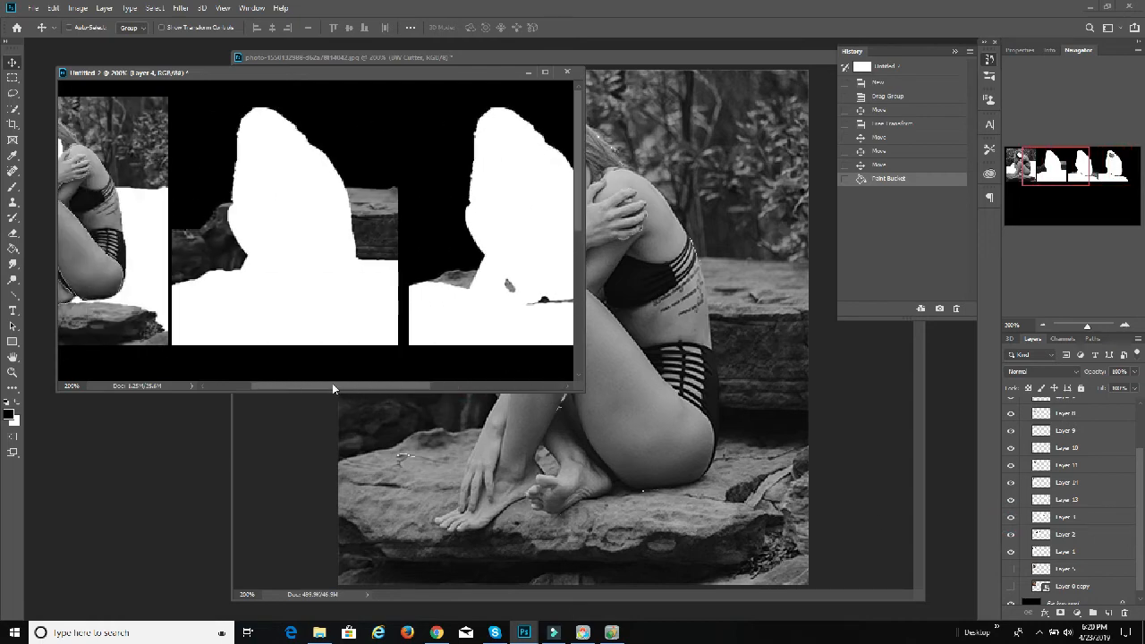
{"action": "left_click", "coordinate": [1058, 537]}
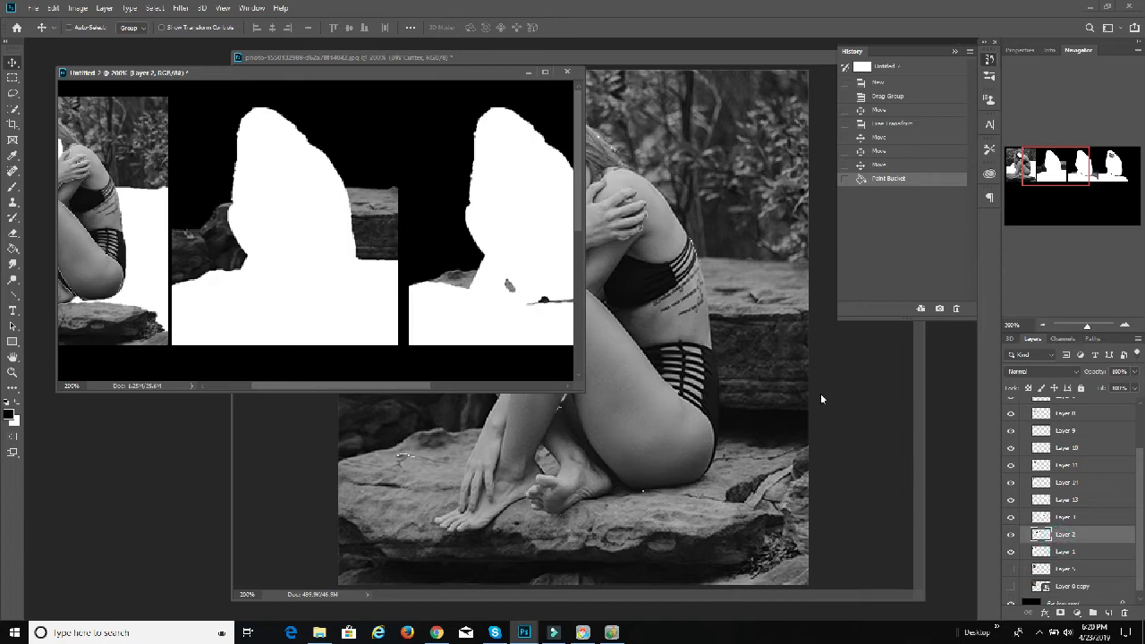
{"action": "left_click_drag", "start_coordinate": [338, 286], "coordinate": [345, 291]}
{"action": "left_click_drag", "start_coordinate": [417, 391], "coordinate": [487, 394]}
{"action": "left_click", "coordinate": [1078, 518]}
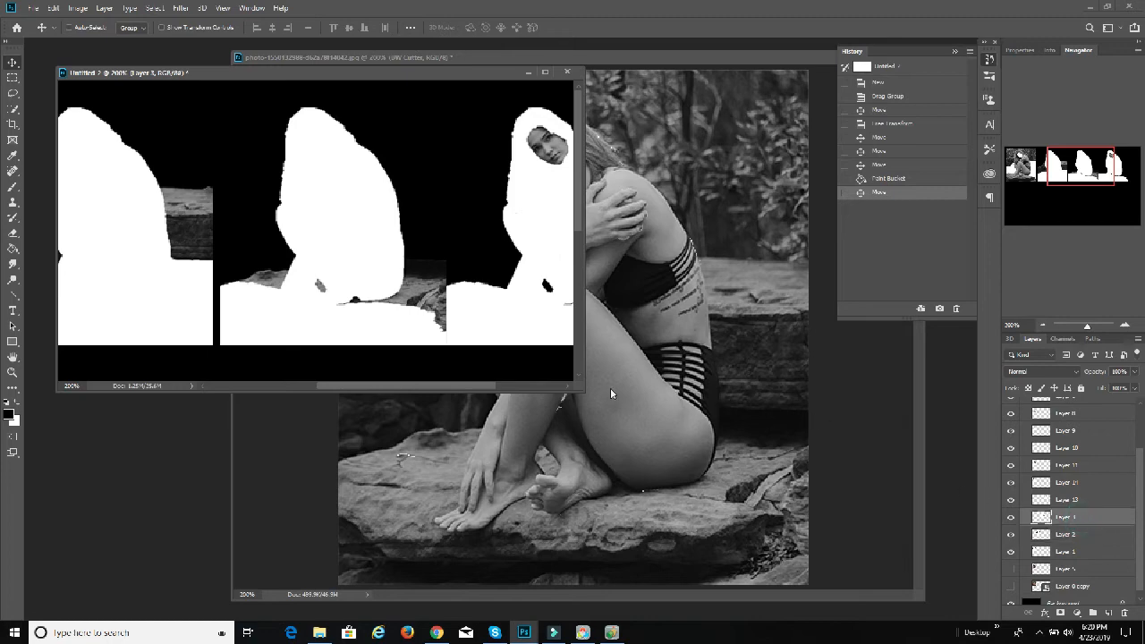
{"action": "left_click", "coordinate": [1077, 506]}
{"action": "left_click_drag", "start_coordinate": [512, 281], "coordinate": [518, 279]}
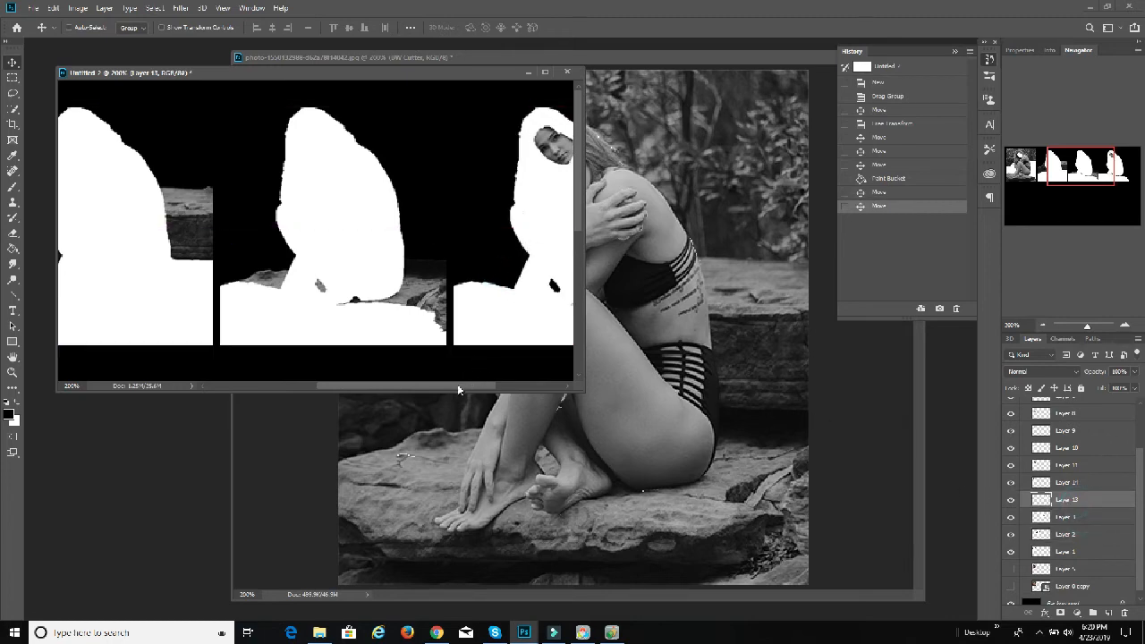
Step: Move the Layer 14 hair cut-out straight down from the picture to start a second row on the black canvas
{"action": "left_click_drag", "start_coordinate": [462, 391], "coordinate": [321, 367]}
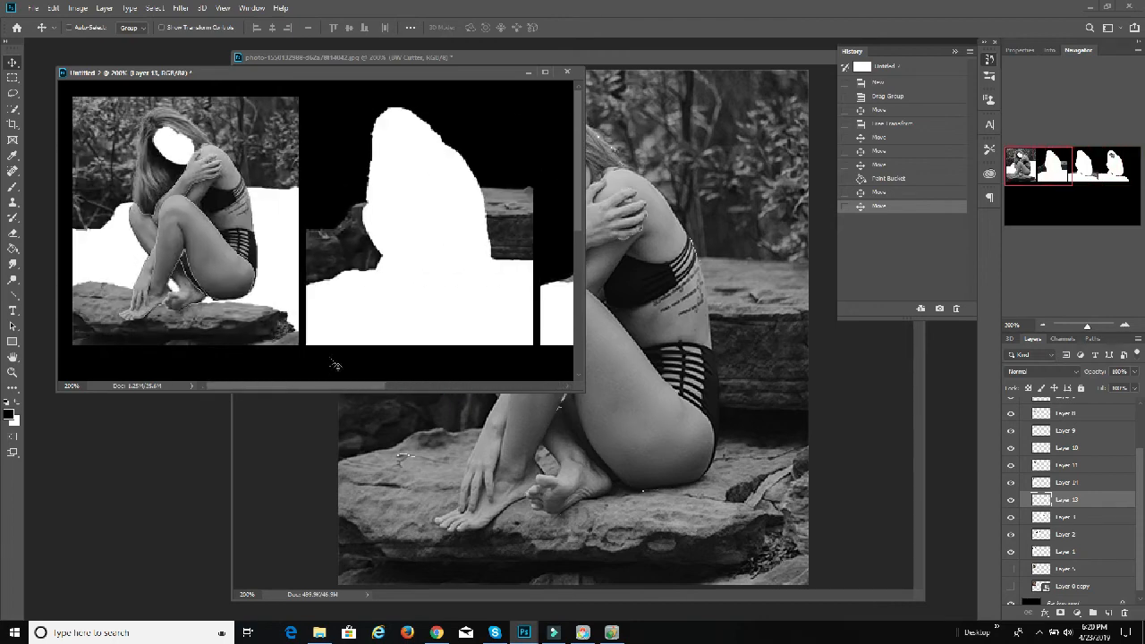
{"action": "scroll", "coordinate": [419, 242], "scroll_direction": "down", "scroll_amount": 2}
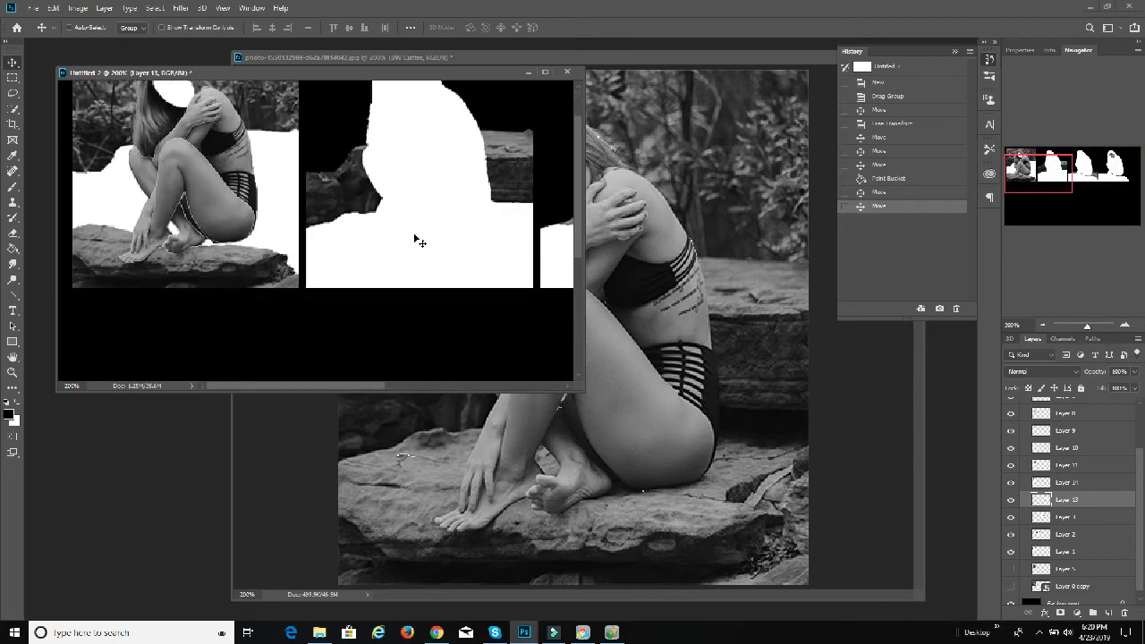
{"action": "left_click", "coordinate": [1092, 482]}
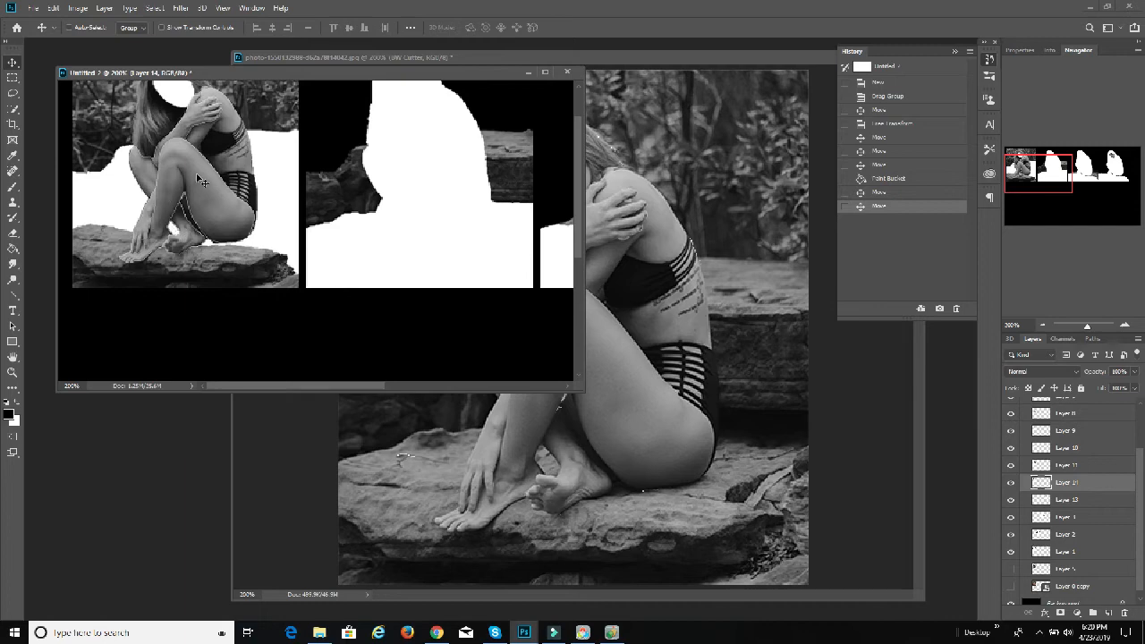
{"action": "left_click_drag", "start_coordinate": [204, 181], "coordinate": [204, 304]}
{"action": "scroll", "coordinate": [207, 235], "scroll_direction": "down", "scroll_amount": 5}
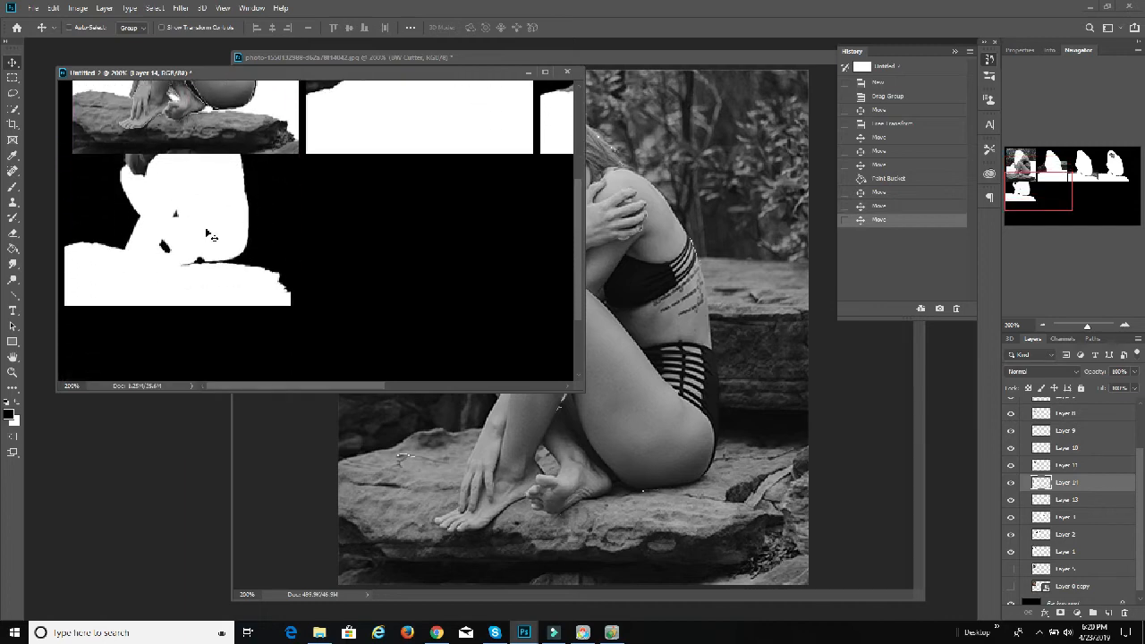
{"action": "left_click_drag", "start_coordinate": [175, 210], "coordinate": [177, 326]}
{"action": "scroll", "coordinate": [280, 269], "scroll_direction": "down", "scroll_amount": 4}
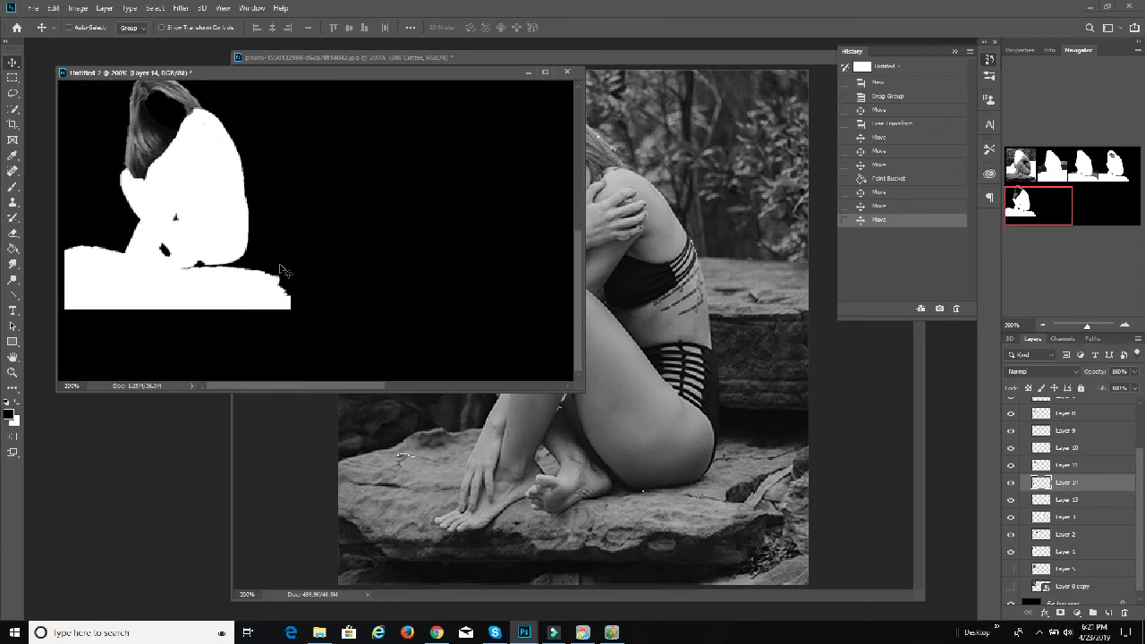
{"action": "scroll", "coordinate": [270, 252], "scroll_direction": "up", "scroll_amount": 1}
{"action": "left_click_drag", "start_coordinate": [186, 200], "coordinate": [185, 209]}
{"action": "scroll", "coordinate": [342, 234], "scroll_direction": "up", "scroll_amount": 1}
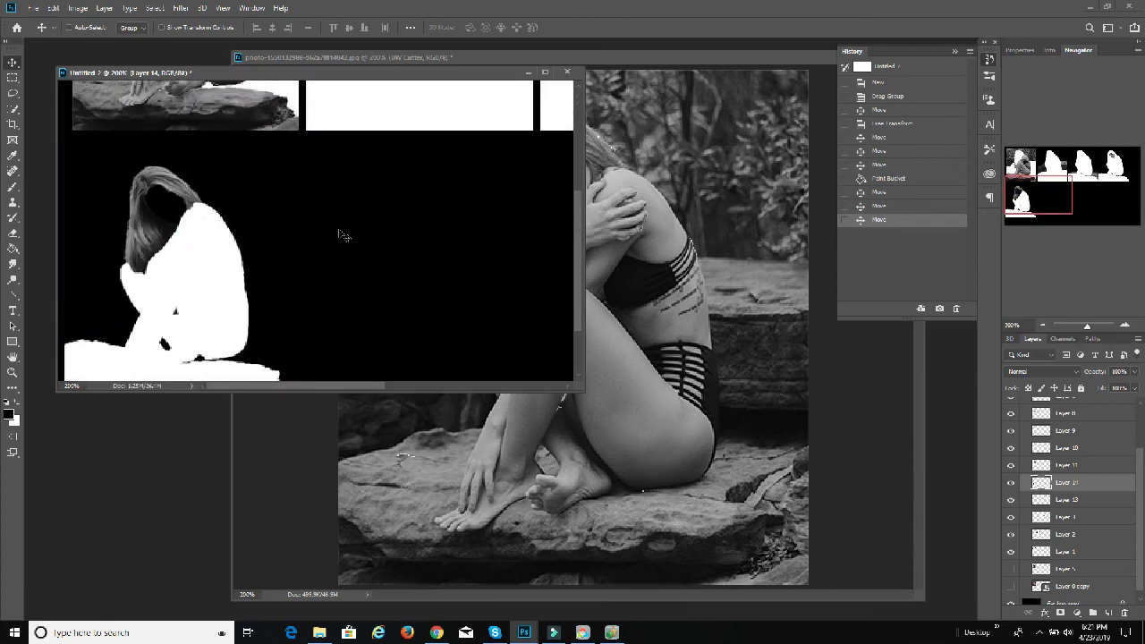
Step: Move the Layer 11 cut-out from the picture into the second row, just right of the Layer 14 hair cut-out
{"action": "scroll", "coordinate": [340, 235], "scroll_direction": "up", "scroll_amount": 1}
{"action": "left_click", "coordinate": [1083, 465]}
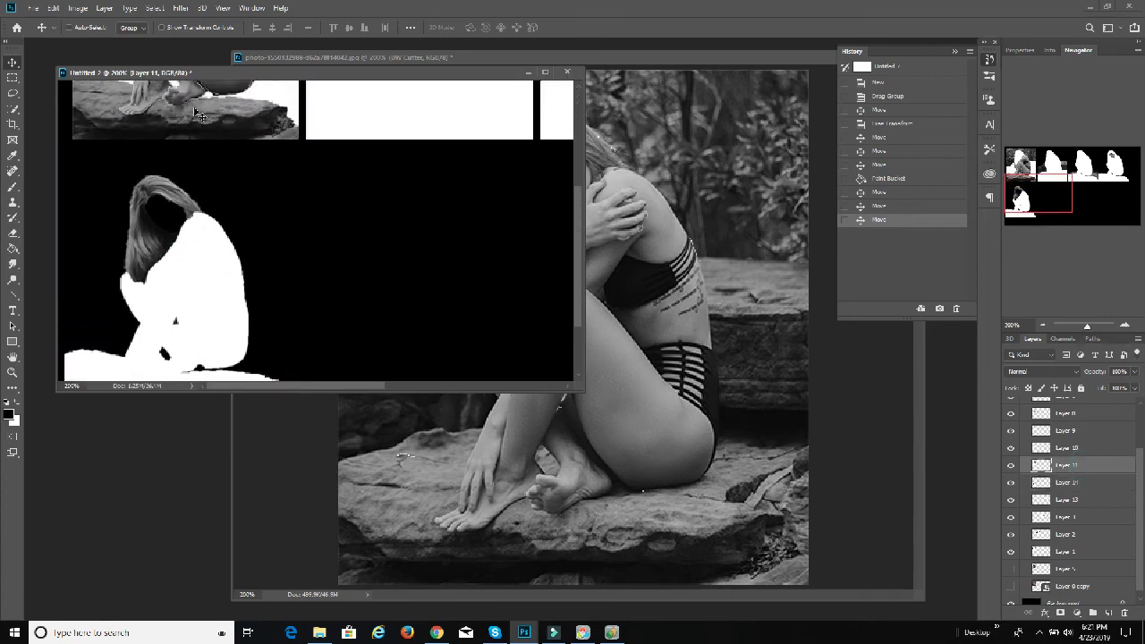
{"action": "left_click_drag", "start_coordinate": [197, 114], "coordinate": [411, 348]}
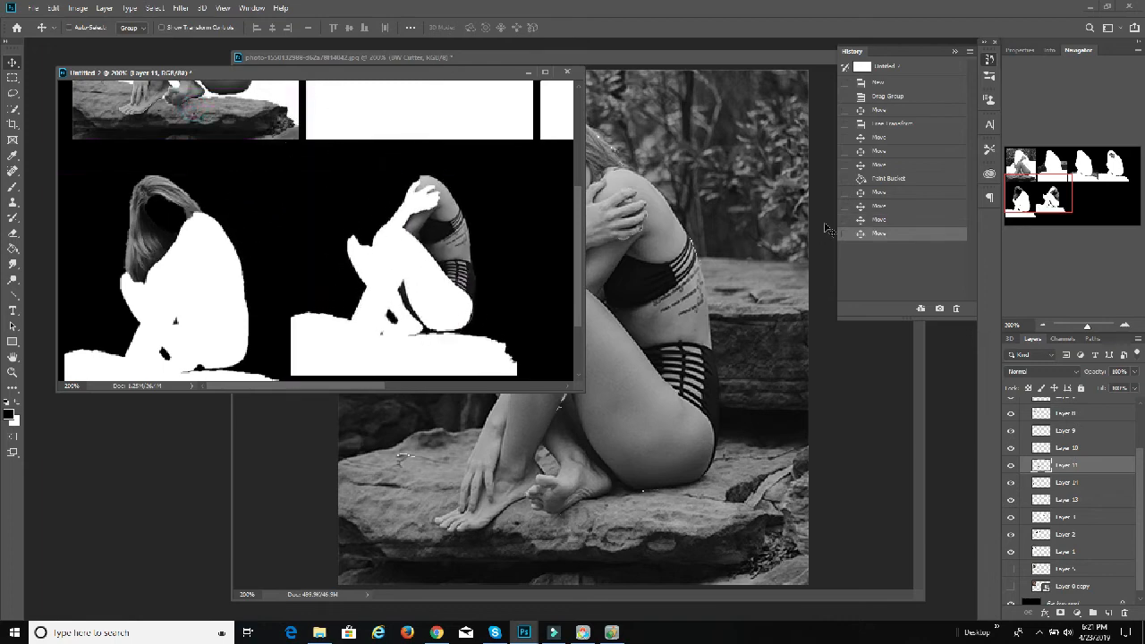
Step: Revert the document to the history state before Layer 14 and Layer 11 were moved into the second row
{"action": "left_click", "coordinate": [885, 220]}
{"action": "left_click", "coordinate": [897, 206]}
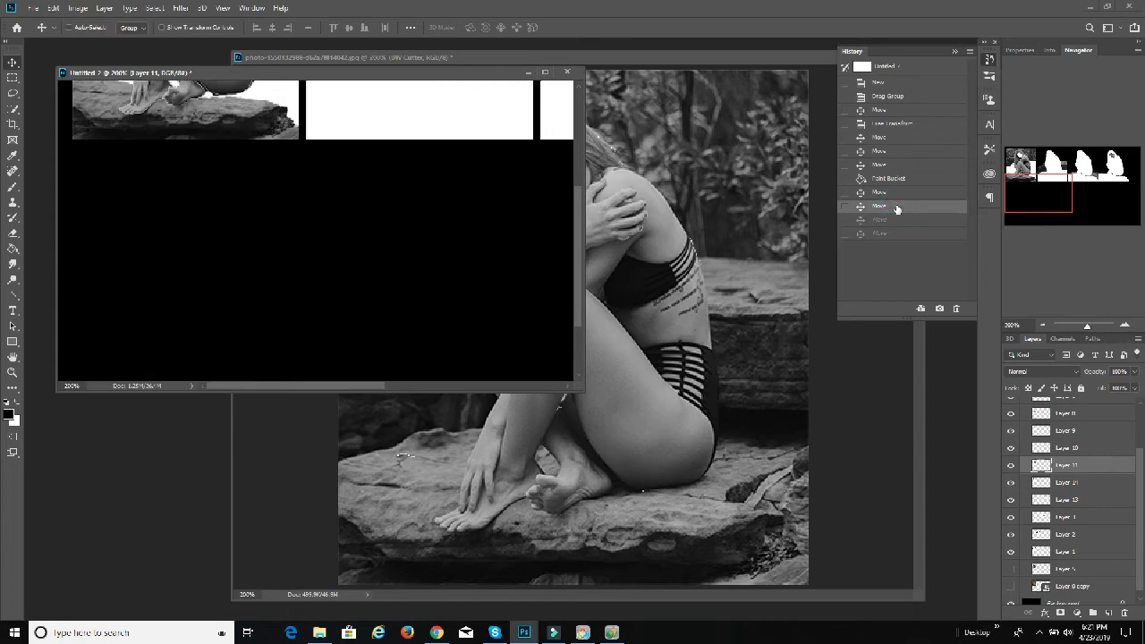
{"action": "left_click", "coordinate": [1055, 482]}
{"action": "left_click_drag", "start_coordinate": [245, 171], "coordinate": [224, 264]}
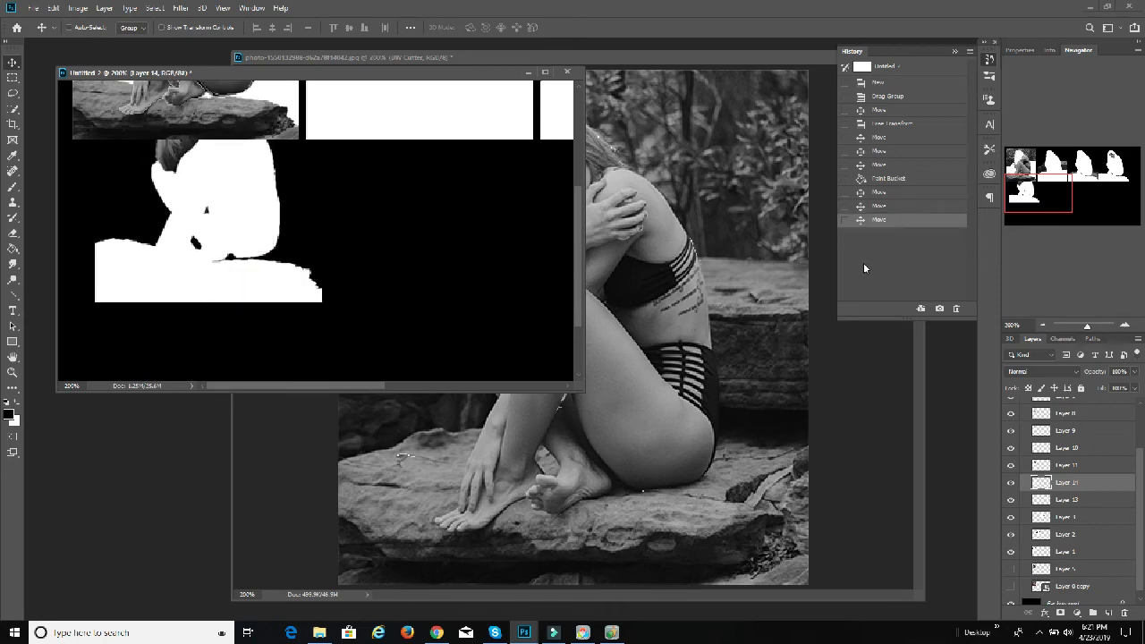
{"action": "left_click", "coordinate": [897, 207]}
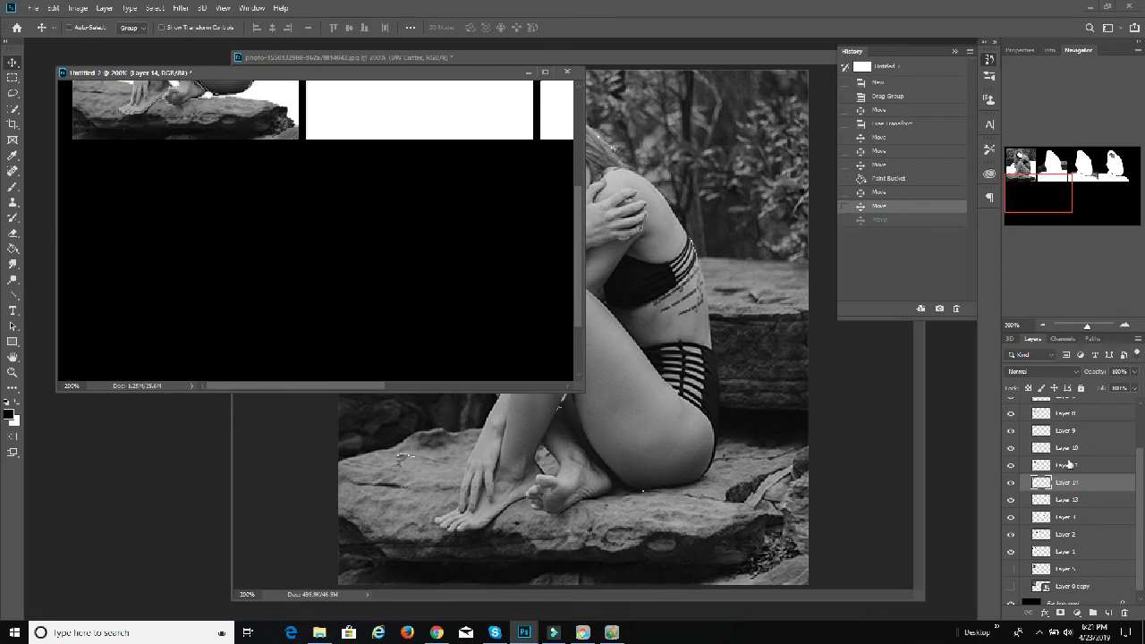
Step: Select Layer 4 through Layer 14 together and move them straight down below the first picture to start the second row
{"action": "scroll", "coordinate": [1080, 449], "scroll_direction": "up", "scroll_amount": 4}
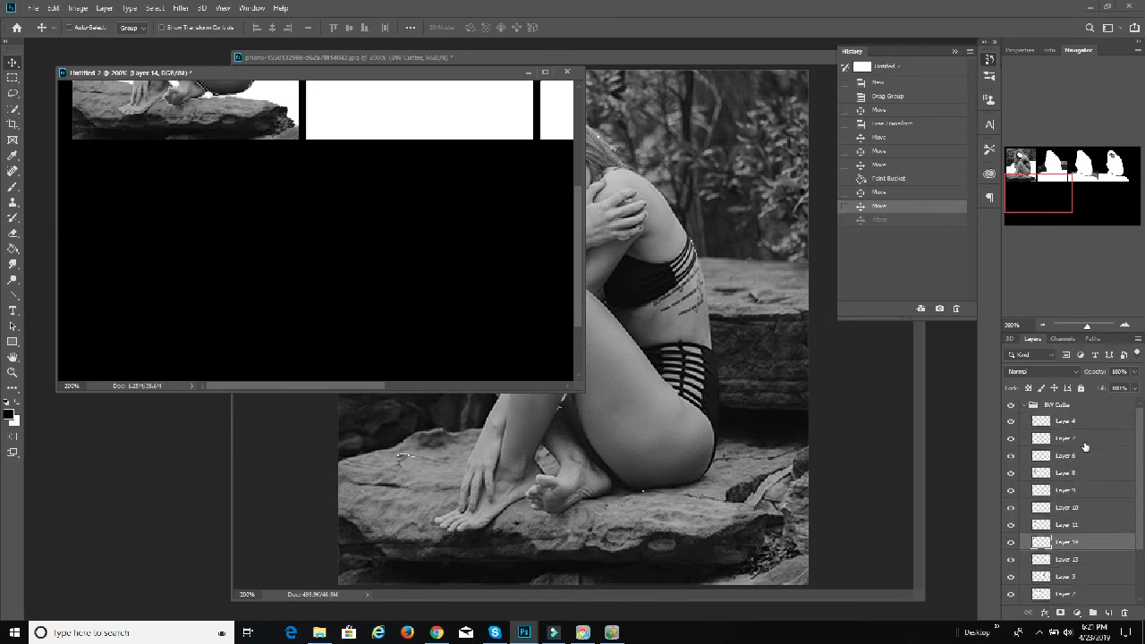
{"action": "left_click", "coordinate": [1071, 426], "text": "shift"}
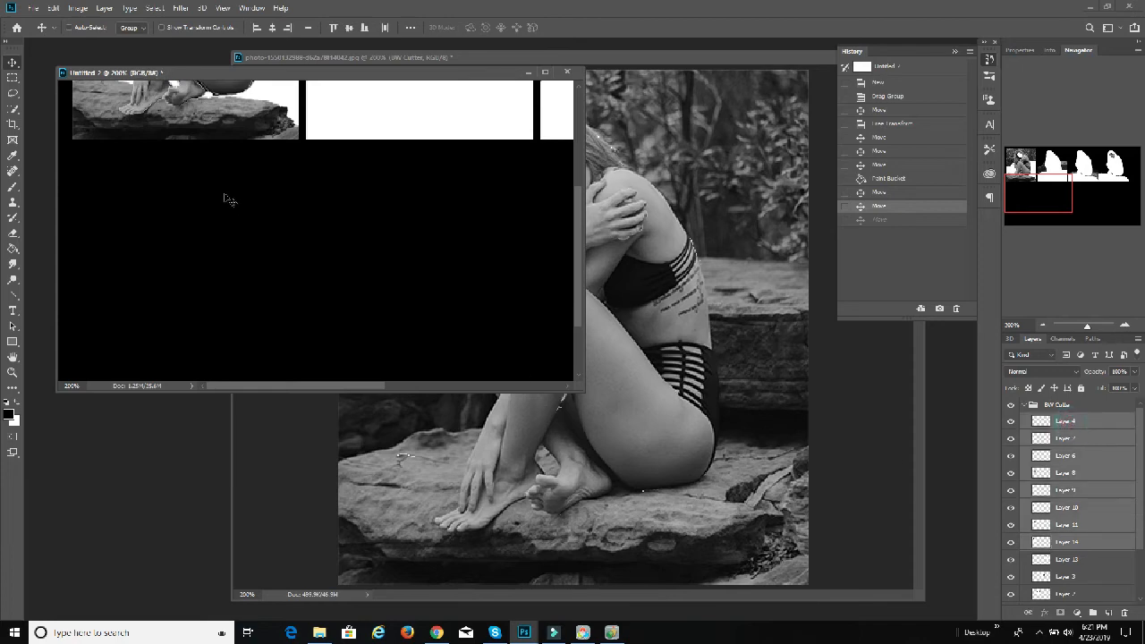
{"action": "left_click_drag", "start_coordinate": [249, 120], "coordinate": [251, 370]}
{"action": "left_click_drag", "start_coordinate": [250, 369], "coordinate": [252, 367]}
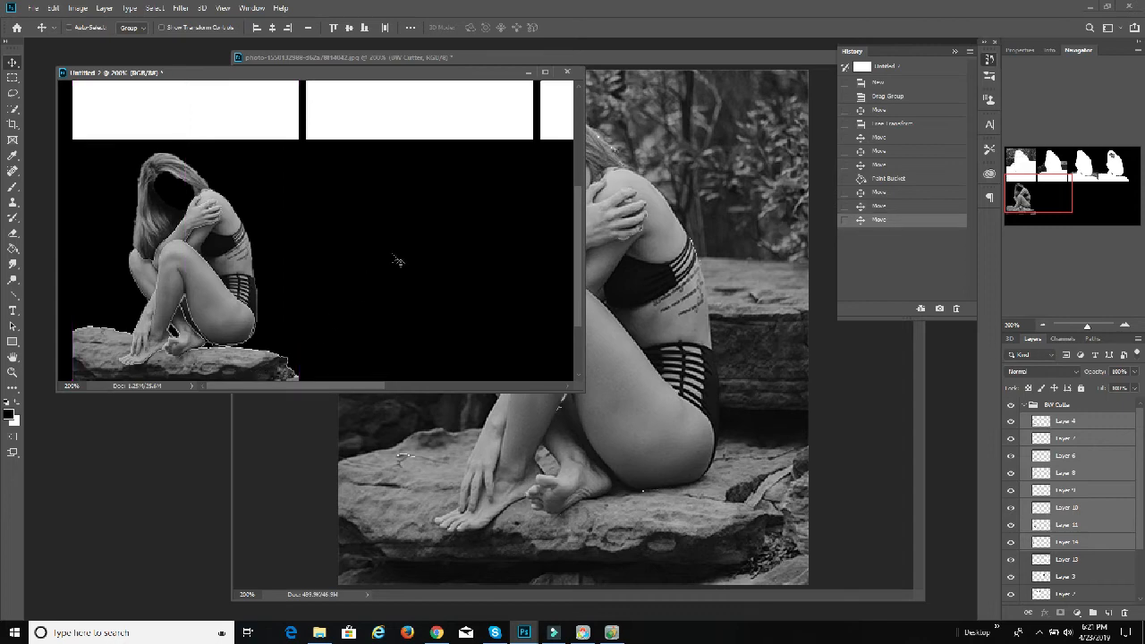
{"action": "scroll", "coordinate": [411, 242], "scroll_direction": "up", "scroll_amount": 6}
{"action": "scroll", "coordinate": [409, 237], "scroll_direction": "down", "scroll_amount": 8}
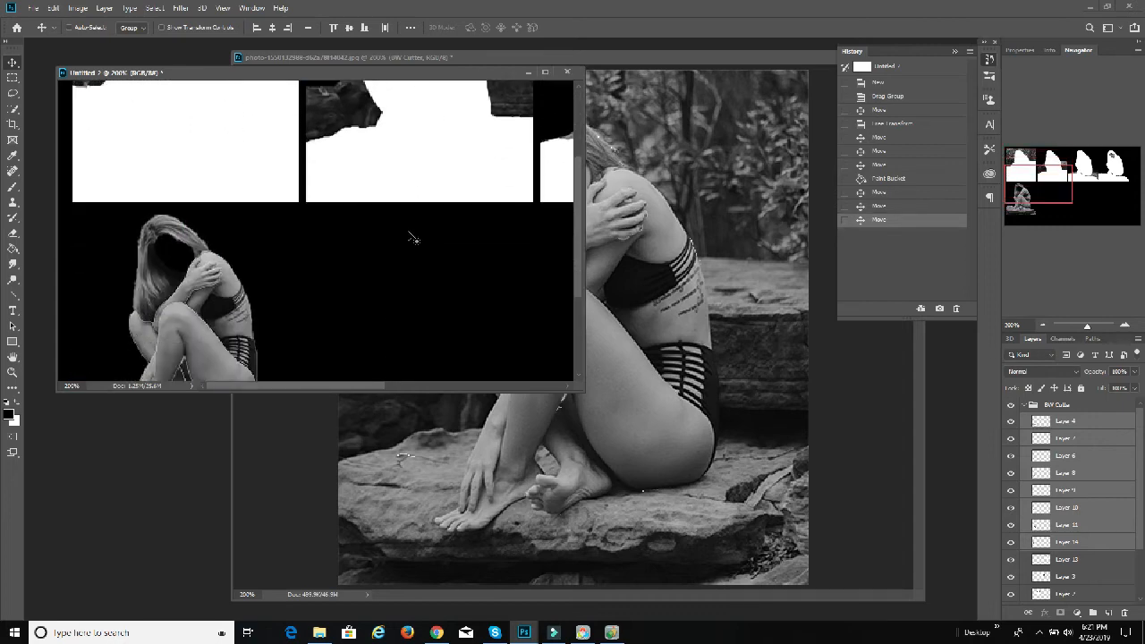
{"action": "left_click_drag", "start_coordinate": [228, 217], "coordinate": [228, 239]}
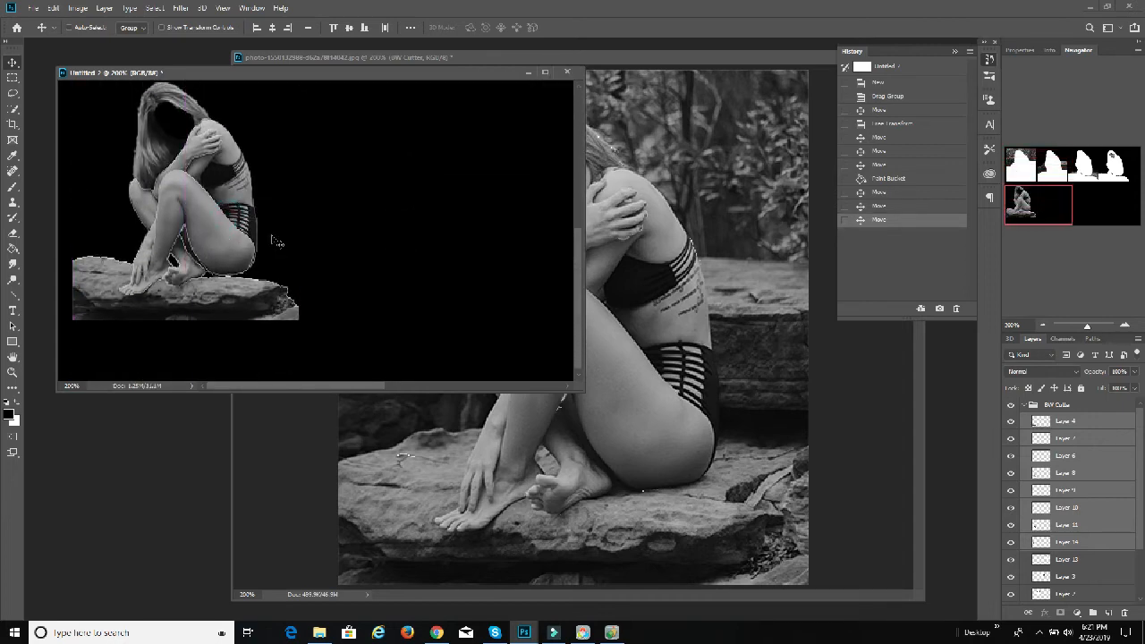
Step: Move the Layer 11 cut-out out of the stacked picture to the second place in the second row
{"action": "left_click", "coordinate": [1067, 543]}
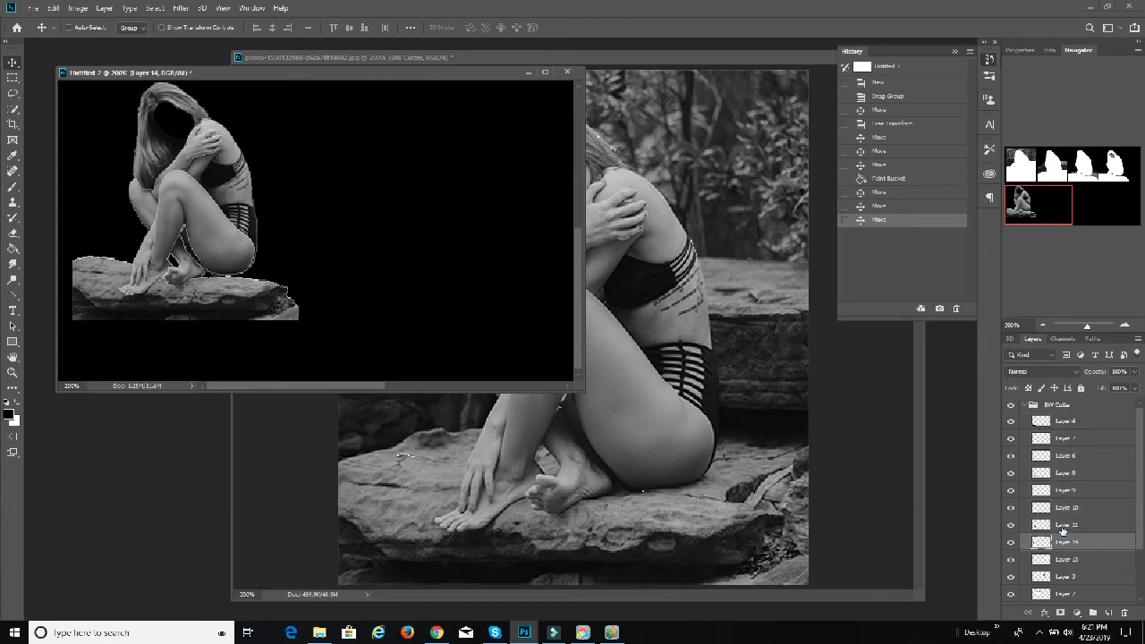
{"action": "left_click", "coordinate": [1065, 526]}
{"action": "left_click_drag", "start_coordinate": [204, 238], "coordinate": [448, 250]}
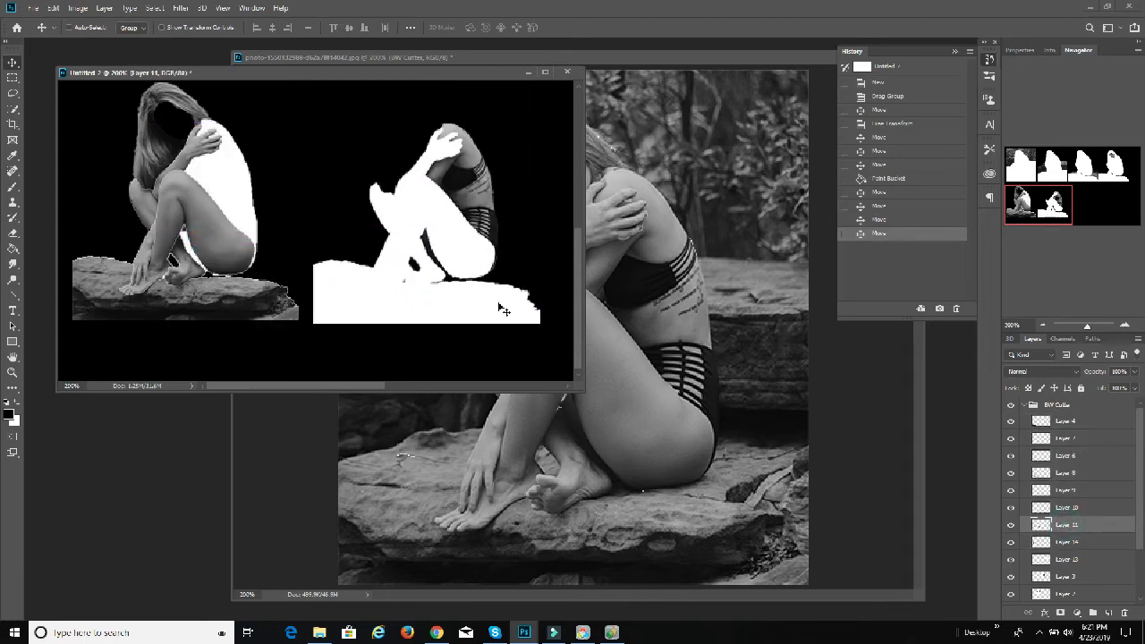
Step: Move the Layer 10 and Layer 9 cut-outs into the third and fourth places of the second row
{"action": "left_click_drag", "start_coordinate": [352, 386], "coordinate": [465, 411]}
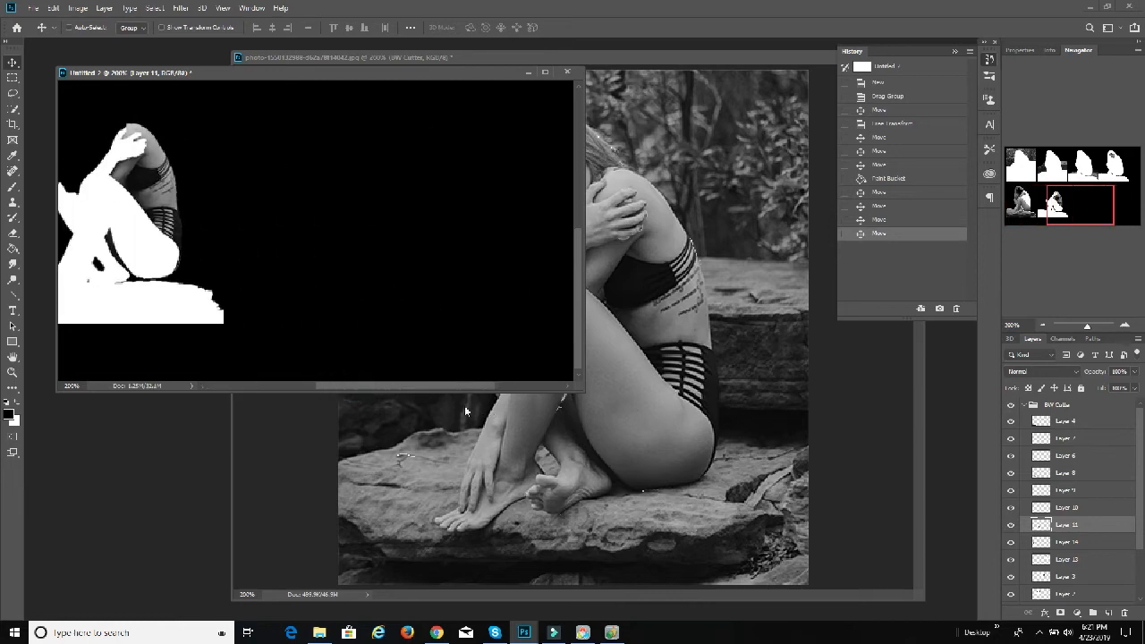
{"action": "left_click", "coordinate": [1039, 508]}
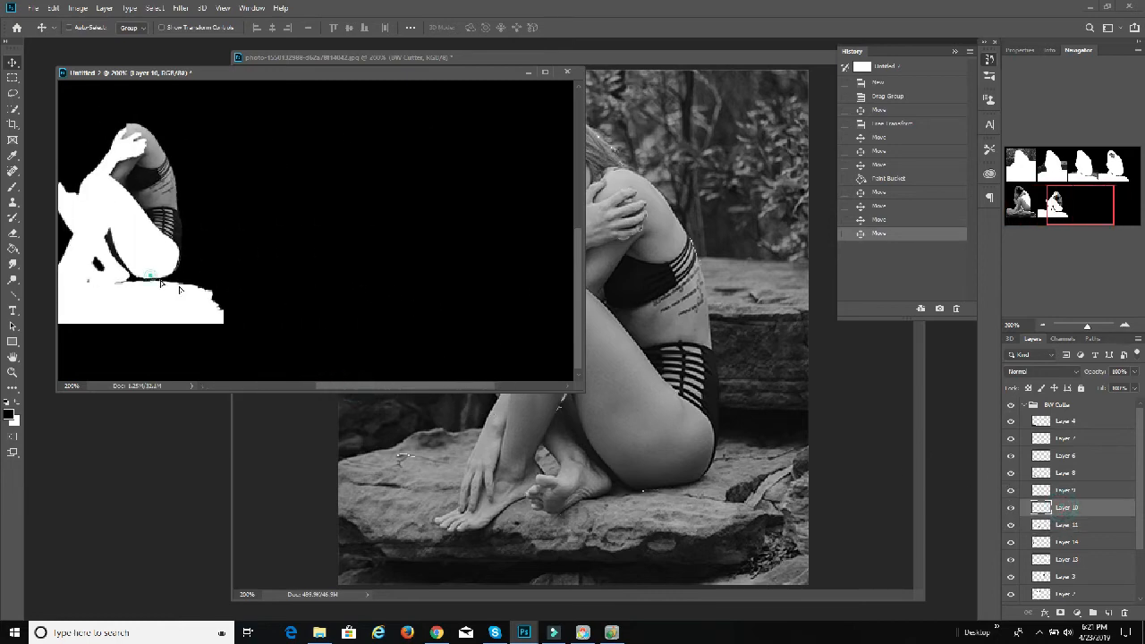
{"action": "left_click_drag", "start_coordinate": [155, 280], "coordinate": [492, 284]}
{"action": "left_click_drag", "start_coordinate": [231, 253], "coordinate": [526, 249]}
{"action": "left_click", "coordinate": [1066, 490]}
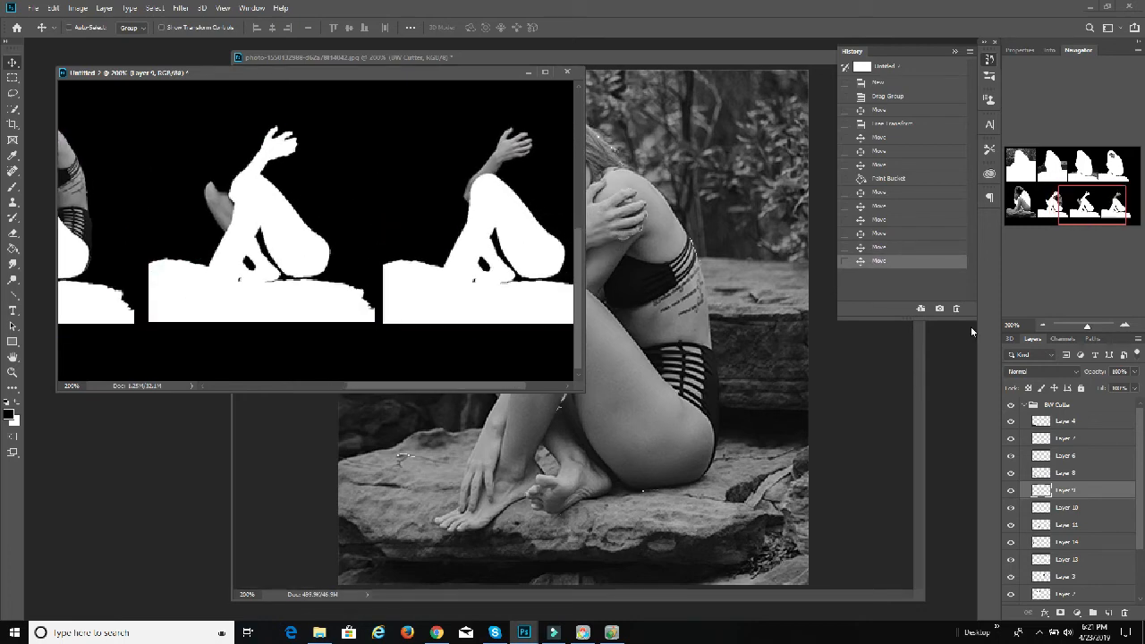
Step: Select all the cut-out layers from Layer 4 down to Layer 1 with the whole canvas in view
{"action": "left_click", "coordinate": [1044, 325]}
{"action": "left_click", "coordinate": [1043, 326]}
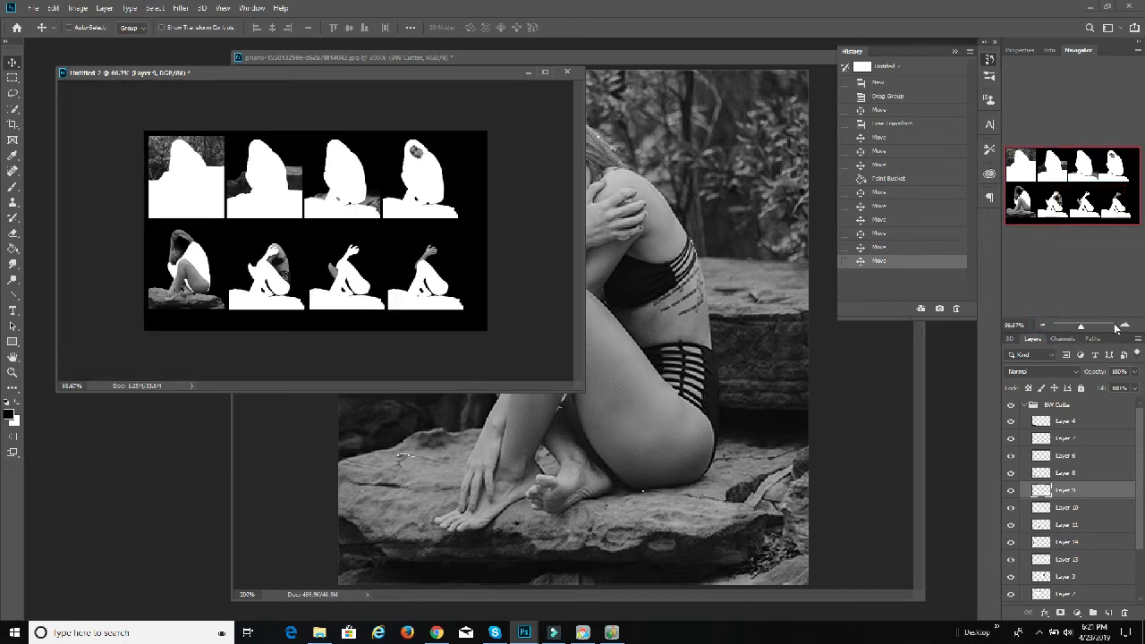
{"action": "left_click", "coordinate": [1125, 326]}
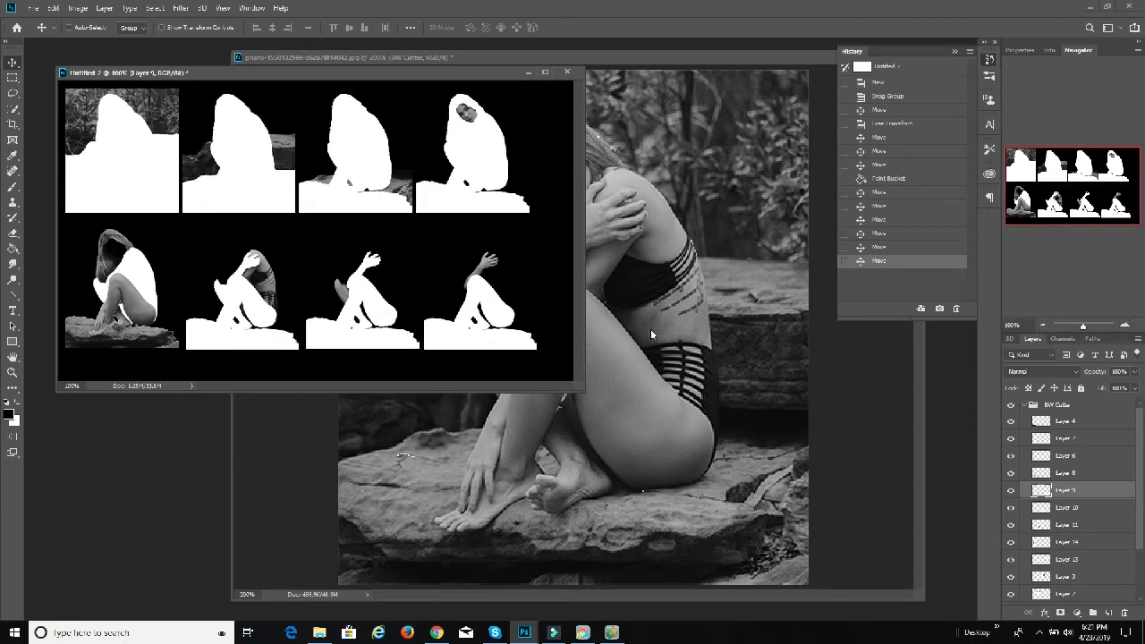
{"action": "left_click", "coordinate": [1077, 421]}
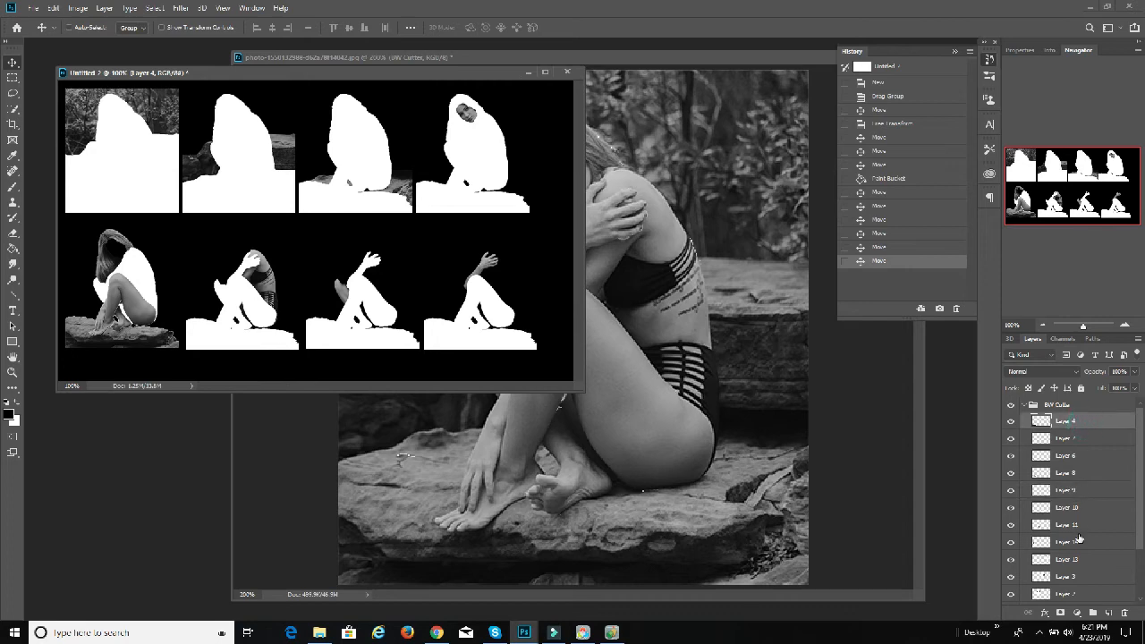
{"action": "scroll", "coordinate": [1080, 537], "scroll_direction": "down", "scroll_amount": 3}
{"action": "left_click", "coordinate": [1071, 567], "text": "shift"}
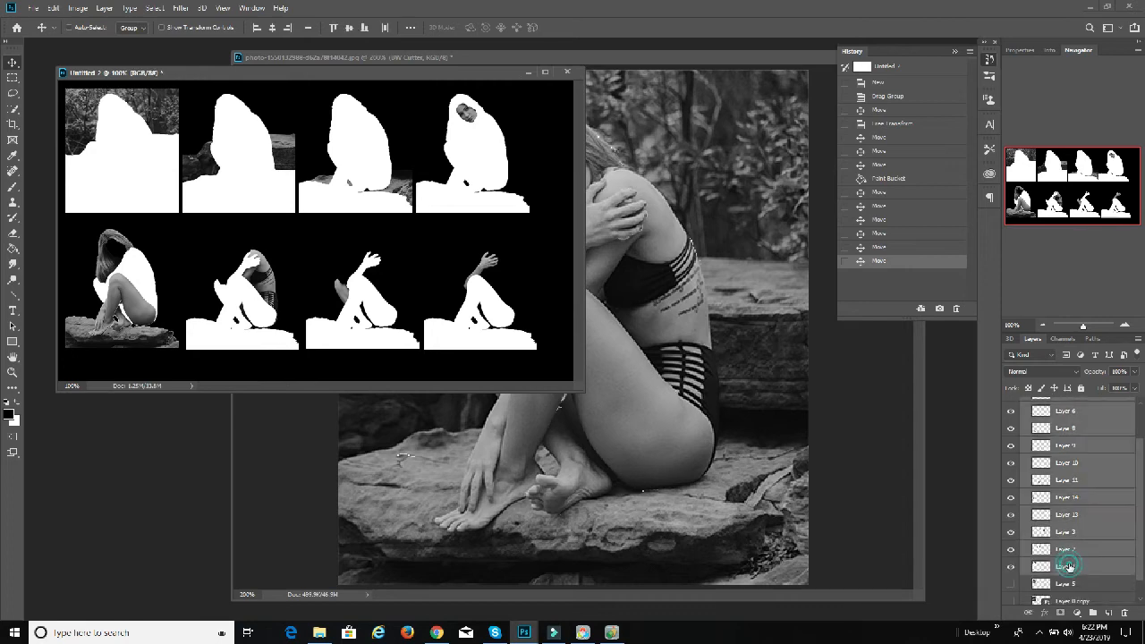
{"action": "left_click", "coordinate": [55, 8]}
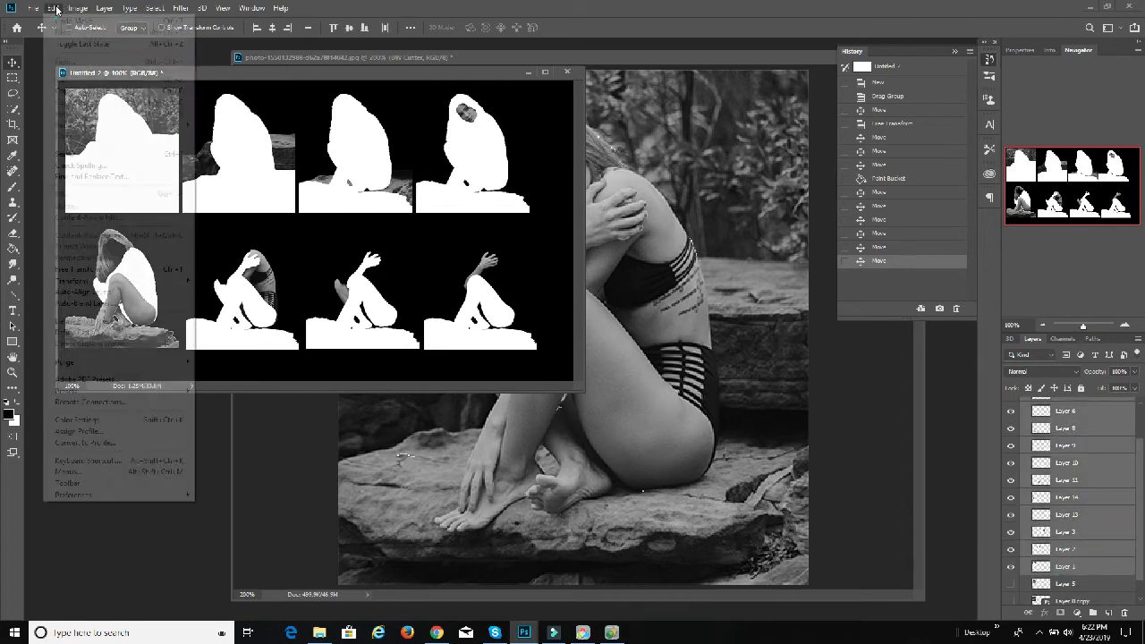
{"action": "left_click", "coordinate": [84, 292]}
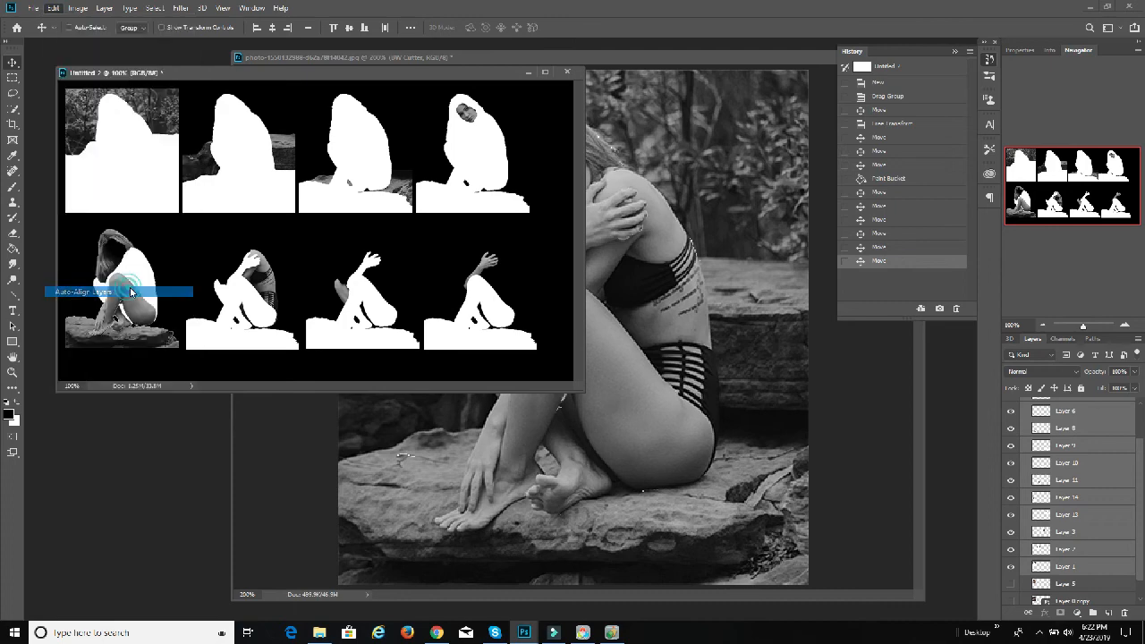
{"action": "left_click", "coordinate": [700, 130]}
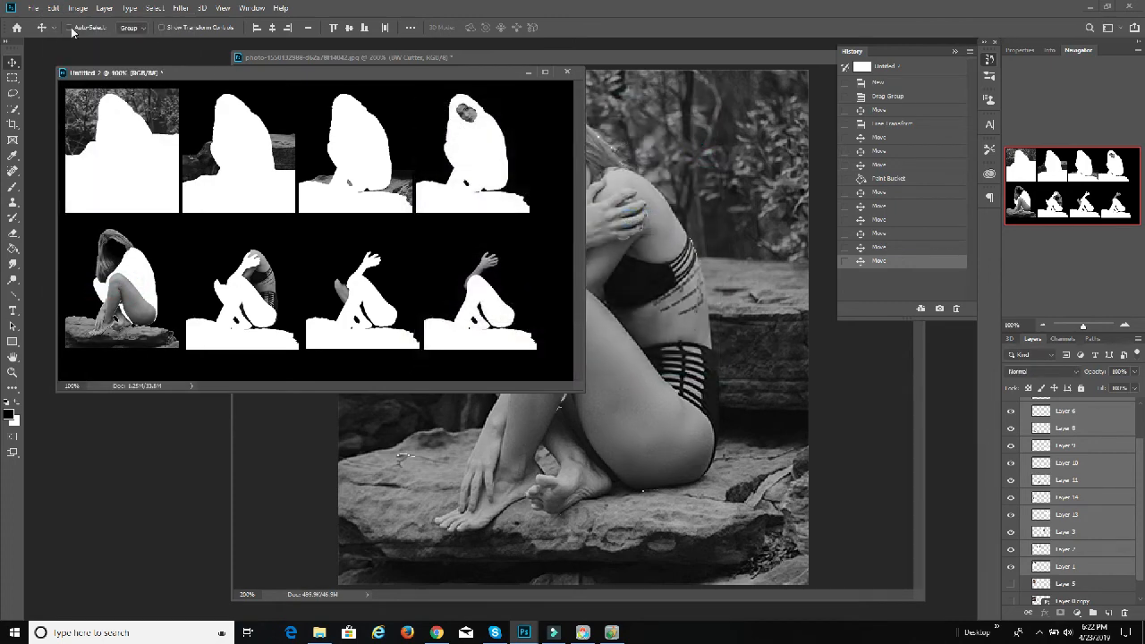
Step: Scale the selected cut-outs down proportionally toward the canvas's upper-left corner to make room for a fifth column
{"action": "left_click", "coordinate": [39, 8]}
{"action": "mouse_move", "coordinate": [53, 8]}
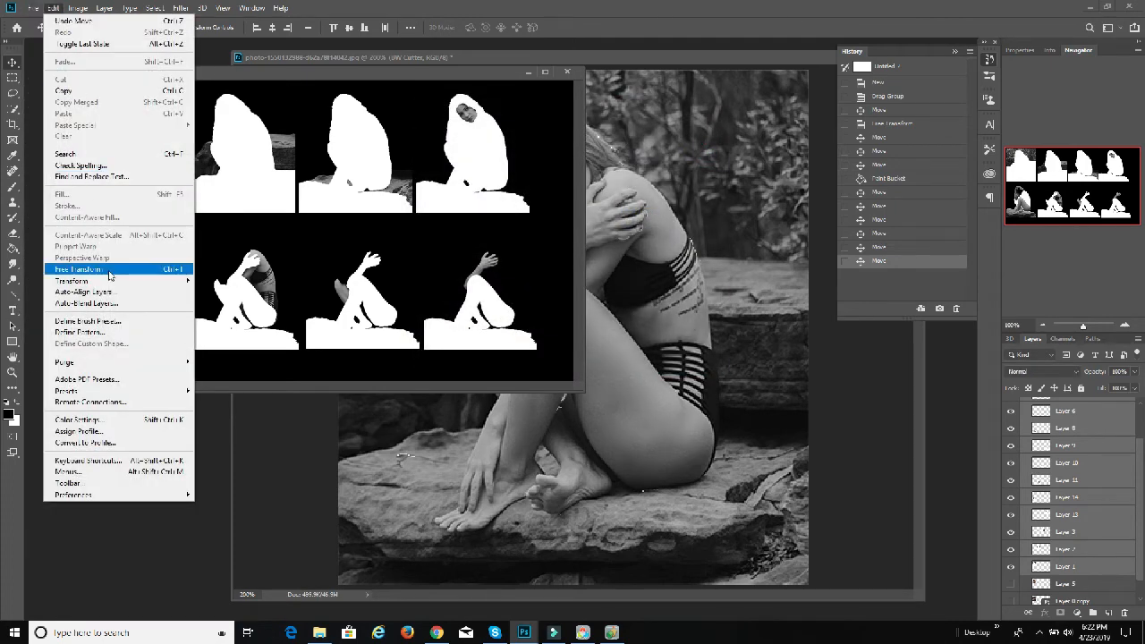
{"action": "mouse_move", "coordinate": [105, 281]}
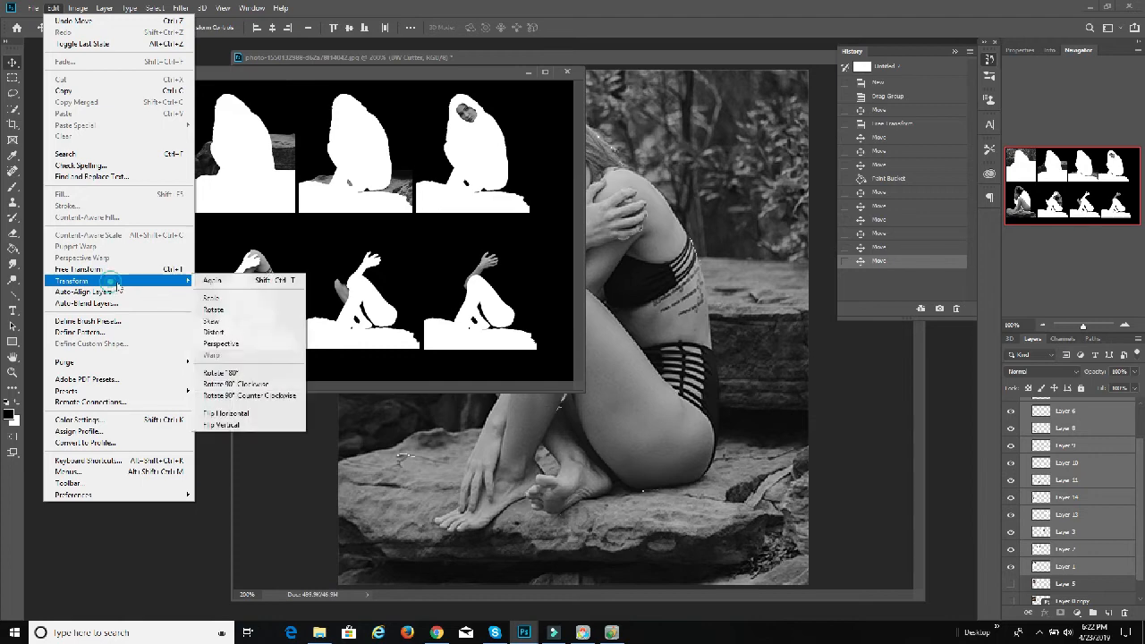
{"action": "left_click", "coordinate": [240, 299]}
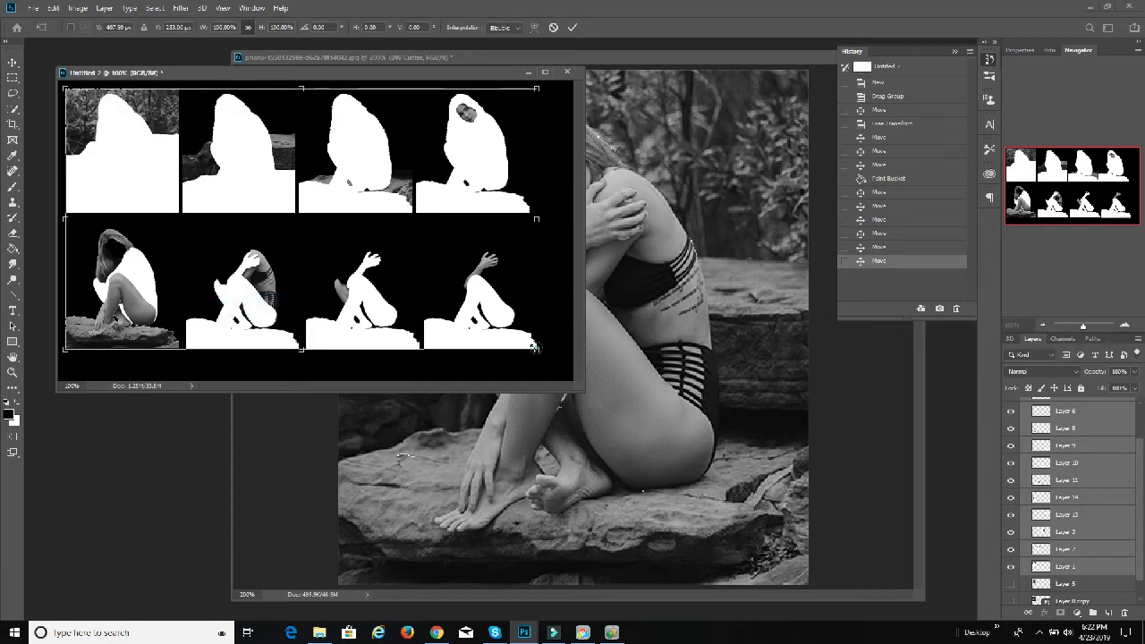
{"action": "left_click_drag", "start_coordinate": [534, 348], "coordinate": [461, 308]}
{"action": "left_click", "coordinate": [569, 31]}
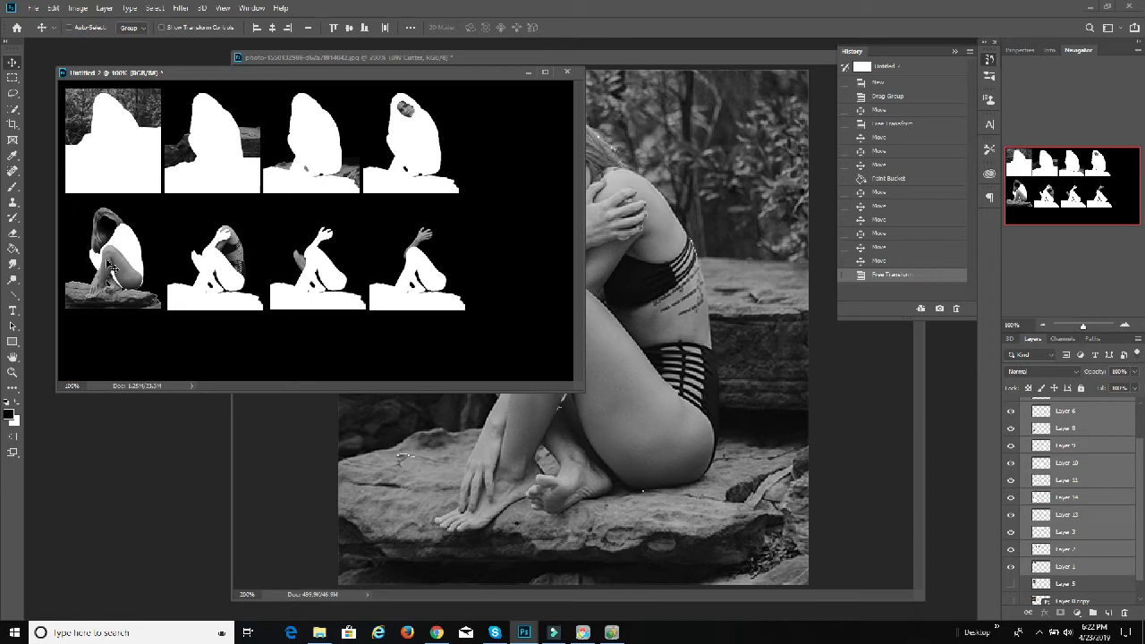
Step: Toggle Layer 14's visibility to identify its hair cut-out, and move it to the fifth place in the first row
{"action": "left_click", "coordinate": [1064, 503]}
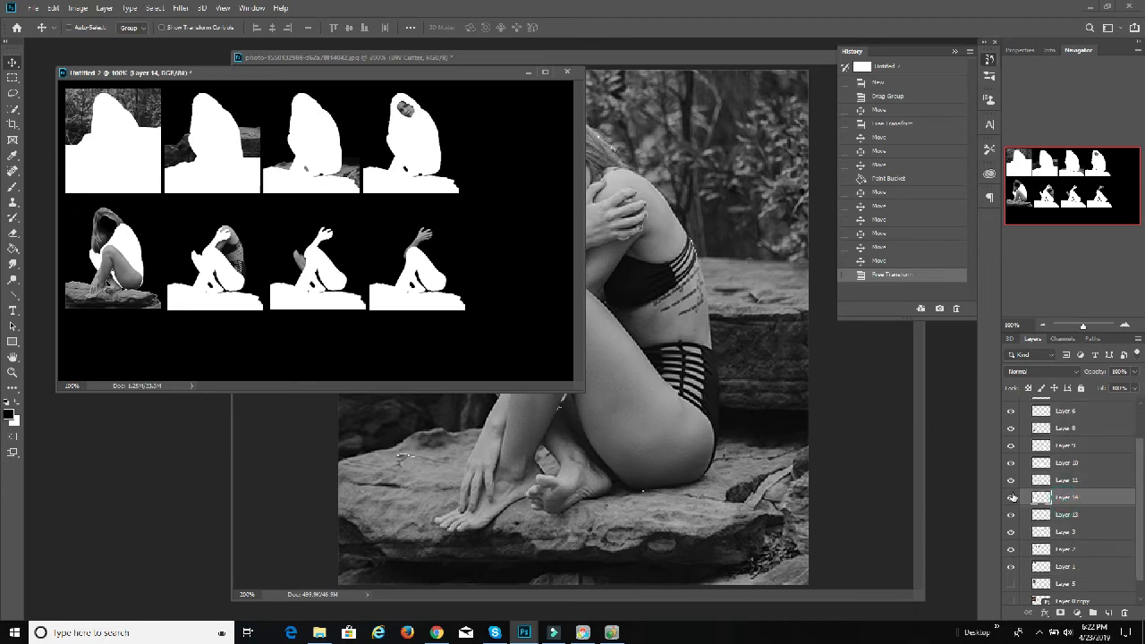
{"action": "left_click", "coordinate": [1012, 498]}
{"action": "left_click", "coordinate": [1011, 498]}
{"action": "left_click", "coordinate": [1011, 498]}
{"action": "left_click", "coordinate": [1012, 498]}
{"action": "left_click_drag", "start_coordinate": [121, 254], "coordinate": [511, 137]}
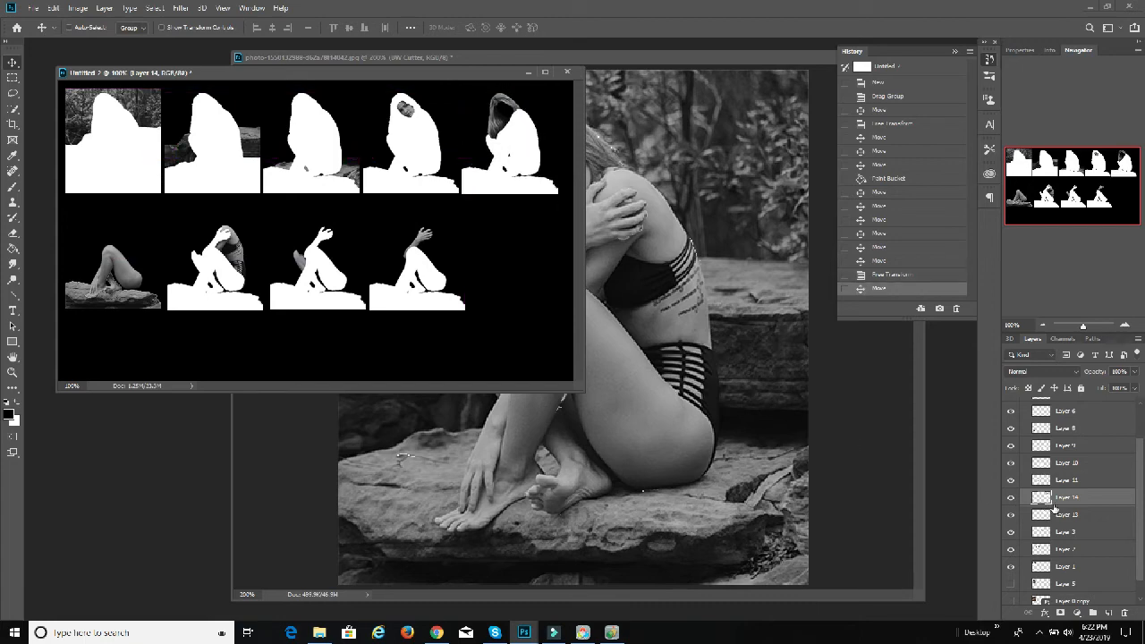
Step: Move the Layer 11 cut-out back to the first place of the second row, over the remaining stacked pieces
{"action": "left_click", "coordinate": [1073, 483]}
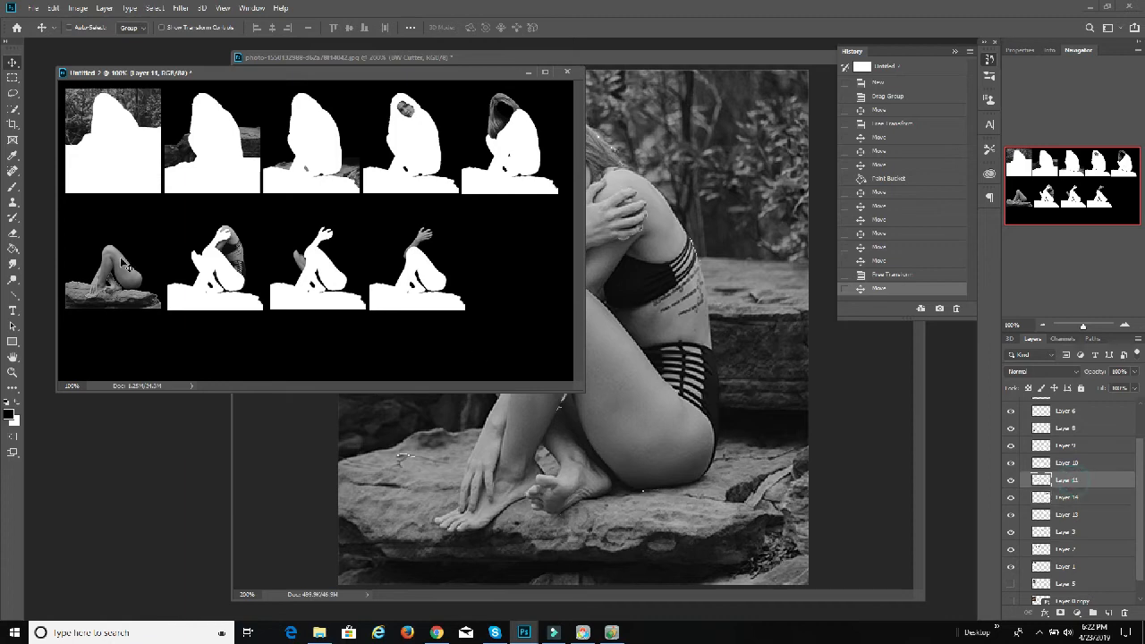
{"action": "mouse_move", "coordinate": [131, 268]}
{"action": "left_mouse_down"}
{"action": "mouse_move", "coordinate": [161, 265]}
{"action": "mouse_move", "coordinate": [143, 266]}
{"action": "left_mouse_up"}
{"action": "left_click_drag", "start_coordinate": [215, 276], "coordinate": [94, 278]}
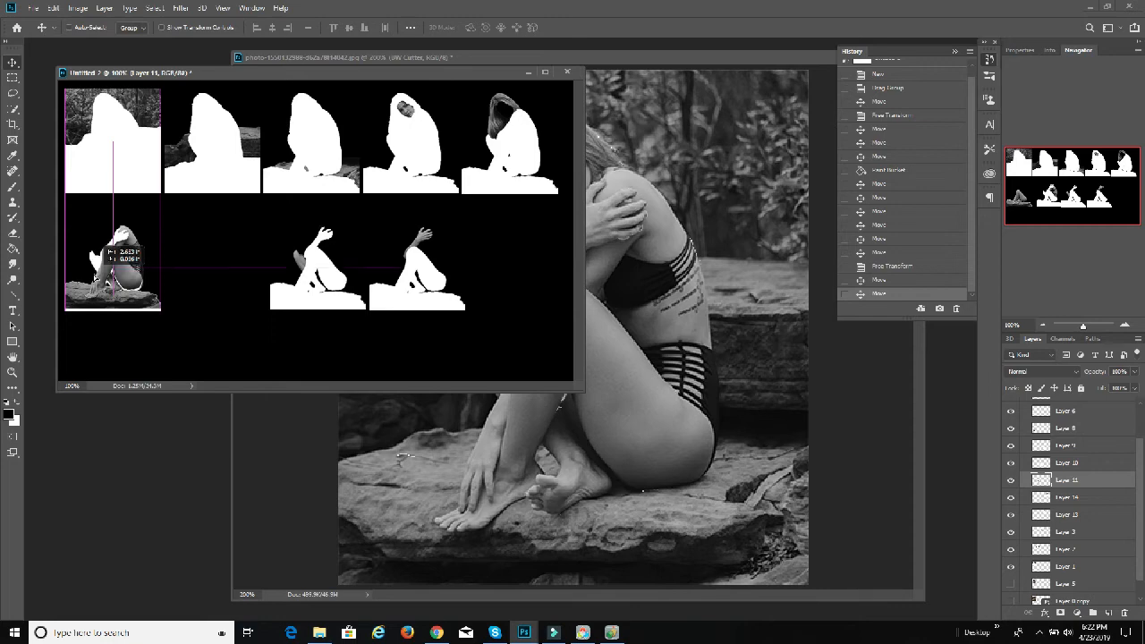
Step: Shift the Layer 10 and Layer 9 cut-outs left into the second and third places of the second row
{"action": "left_click", "coordinate": [1067, 462]}
{"action": "left_click_drag", "start_coordinate": [335, 291], "coordinate": [222, 284]}
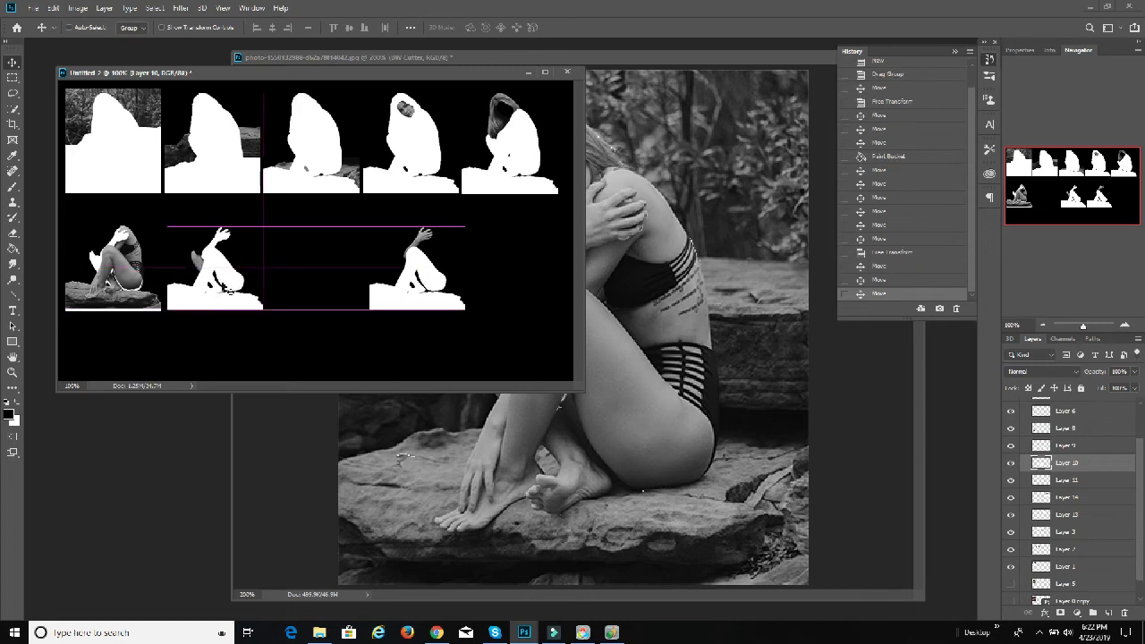
{"action": "left_click", "coordinate": [1055, 444]}
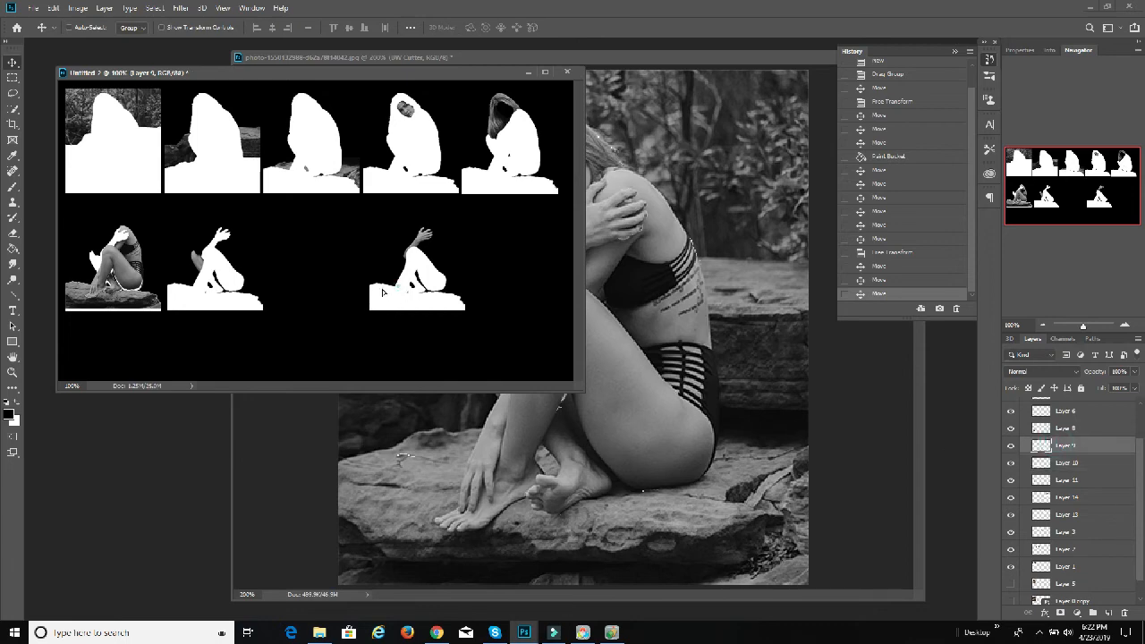
{"action": "left_click_drag", "start_coordinate": [396, 295], "coordinate": [299, 288]}
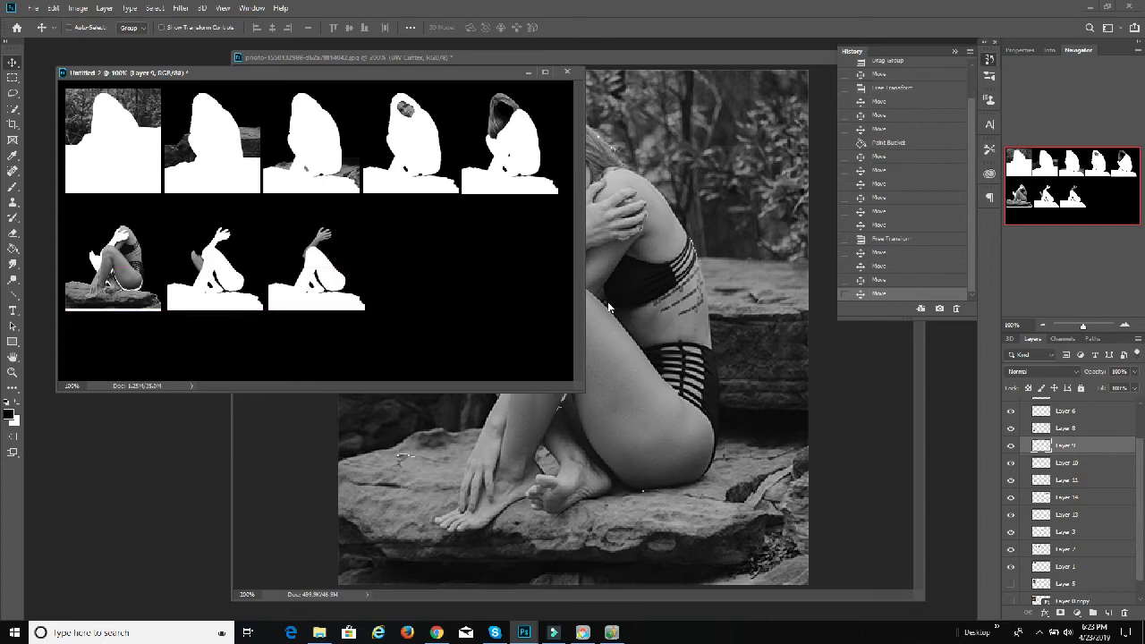
Step: Move the Layer 8 leg and Layer 6 cut-outs from the stack into the fourth and fifth places of the second row
{"action": "left_click", "coordinate": [1064, 428]}
{"action": "left_click_drag", "start_coordinate": [128, 286], "coordinate": [432, 286]}
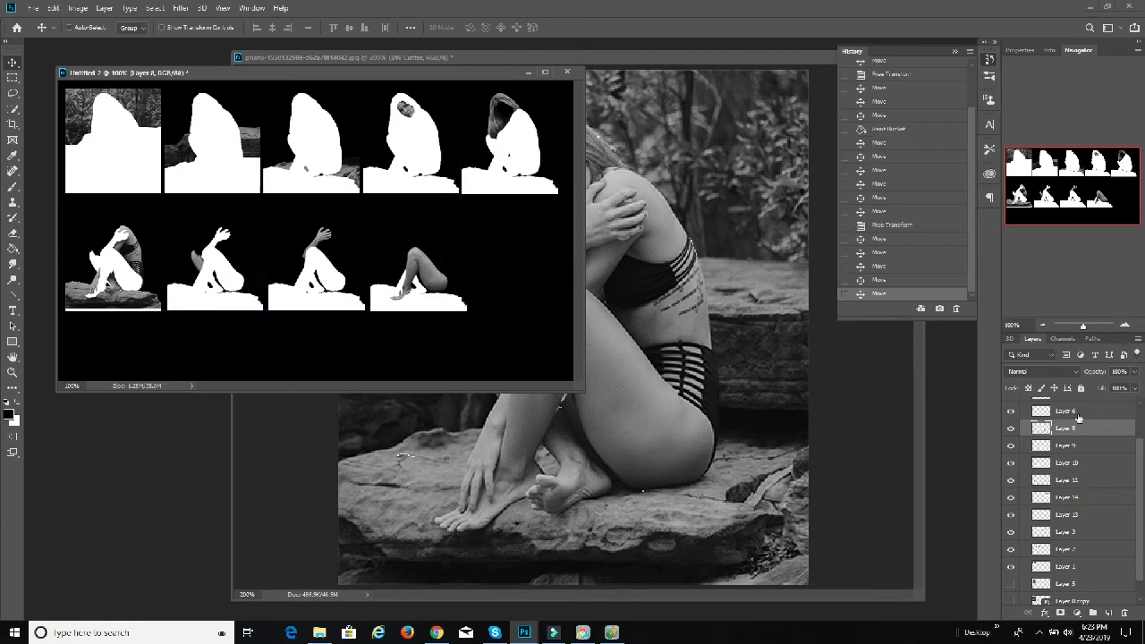
{"action": "left_click", "coordinate": [1078, 418]}
{"action": "left_click_drag", "start_coordinate": [127, 290], "coordinate": [528, 293]}
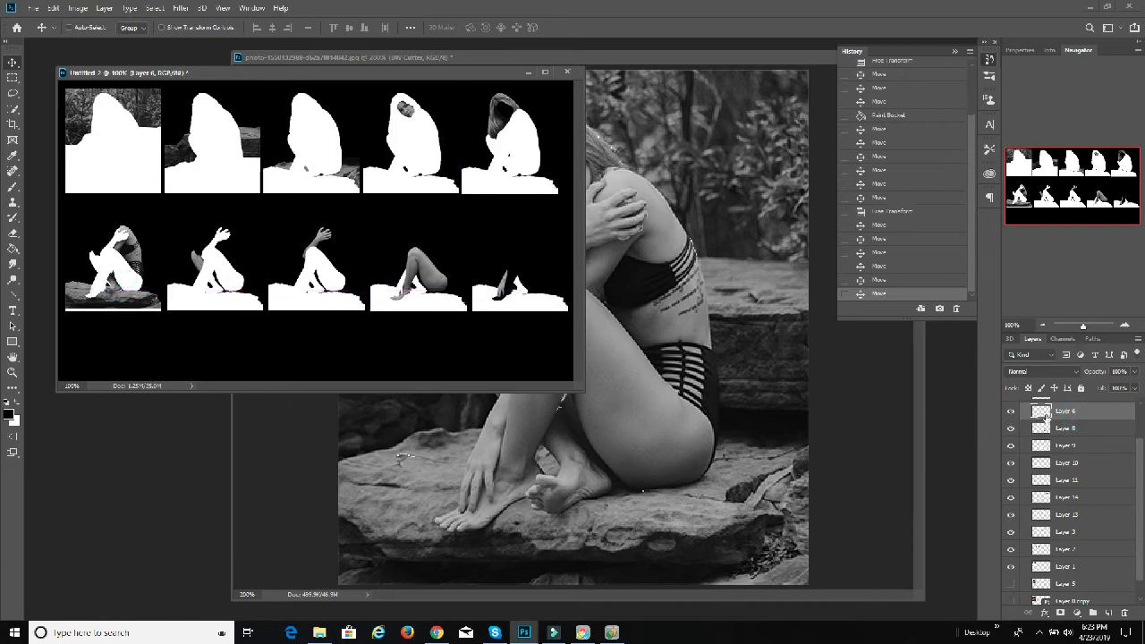
Step: Select the cut-out layers from Layer 4 down to Layer 1 and scale them together to about 88% toward the upper-left corner
{"action": "scroll", "coordinate": [1046, 415], "scroll_direction": "up", "scroll_amount": 2}
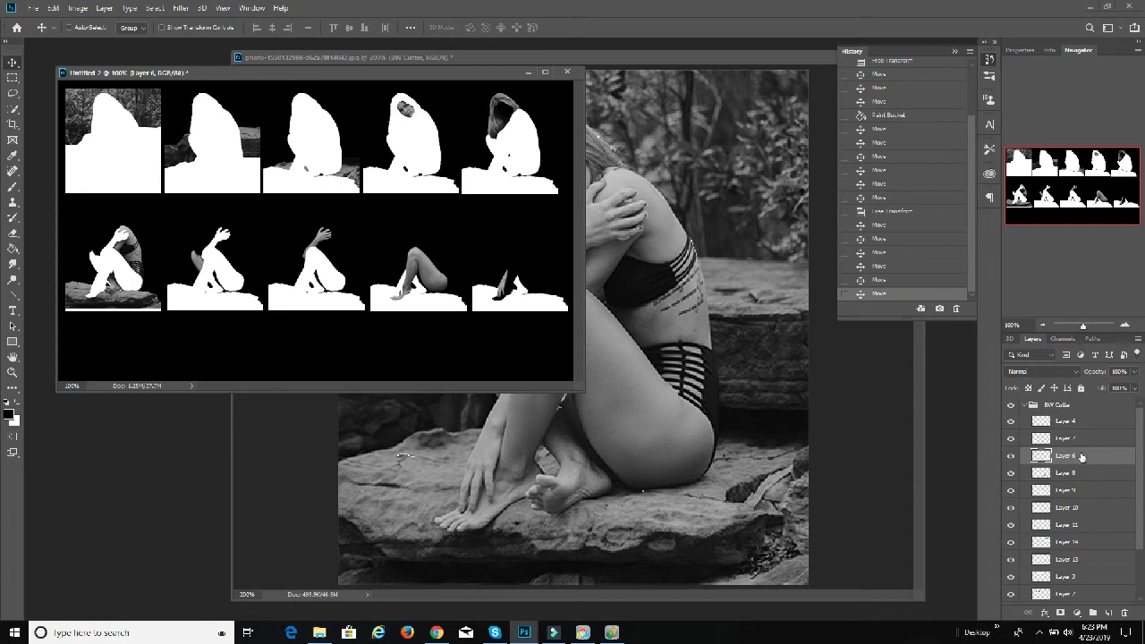
{"action": "left_click", "coordinate": [1073, 420]}
{"action": "scroll", "coordinate": [1077, 465], "scroll_direction": "down", "scroll_amount": 3}
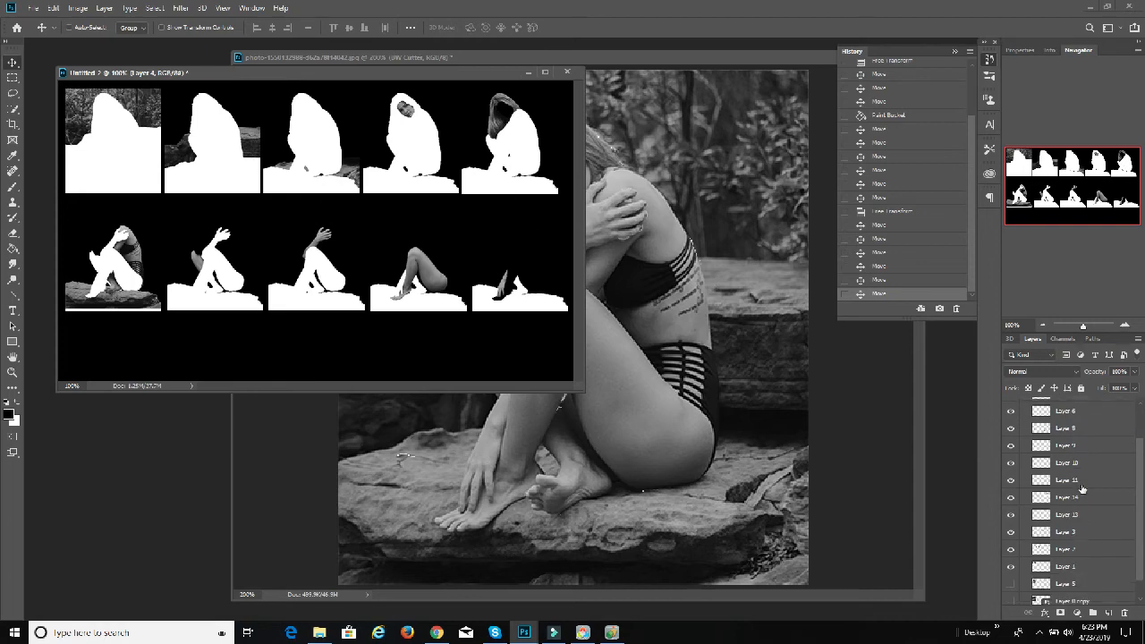
{"action": "left_click", "coordinate": [1073, 567], "text": "shift"}
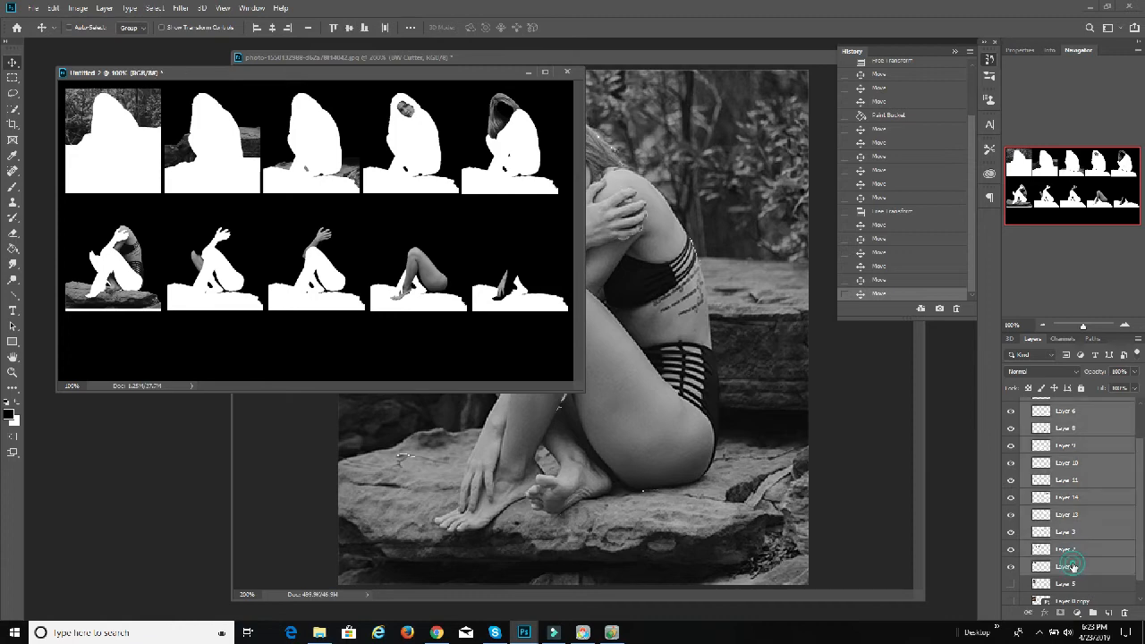
{"action": "left_click", "coordinate": [55, 8]}
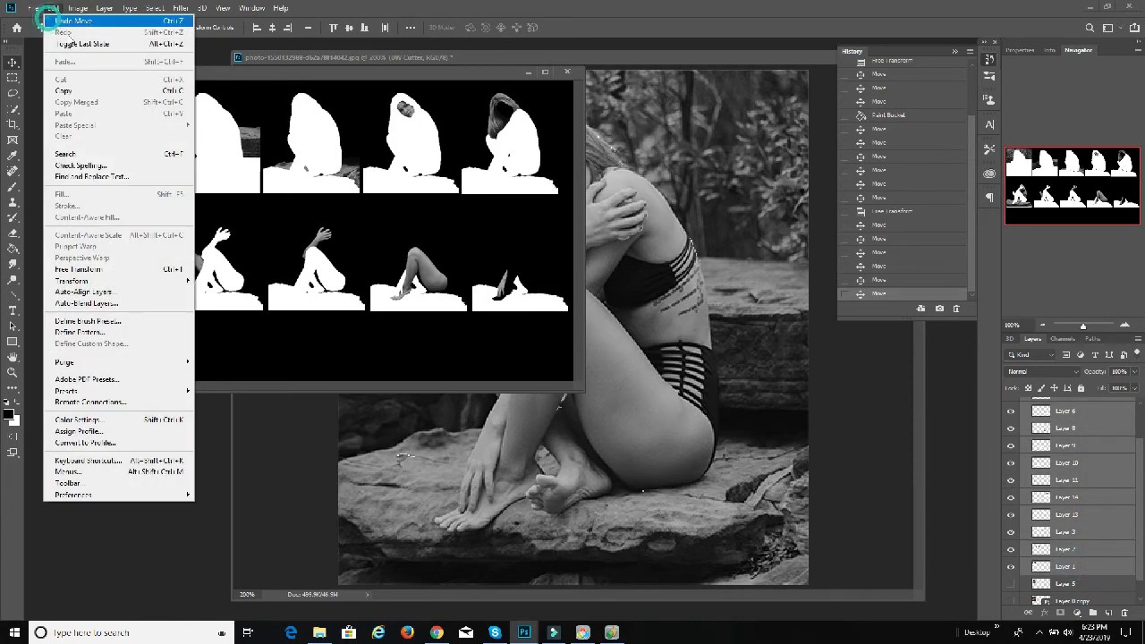
{"action": "mouse_move", "coordinate": [134, 281]}
{"action": "left_click", "coordinate": [244, 302]}
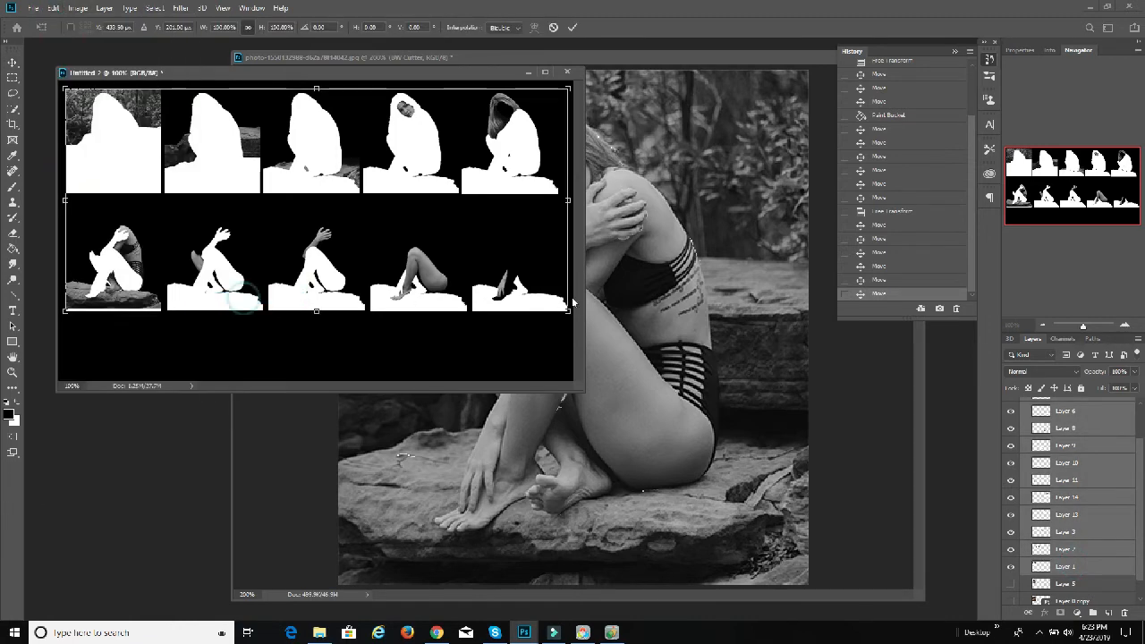
{"action": "left_click_drag", "start_coordinate": [568, 311], "coordinate": [506, 289]}
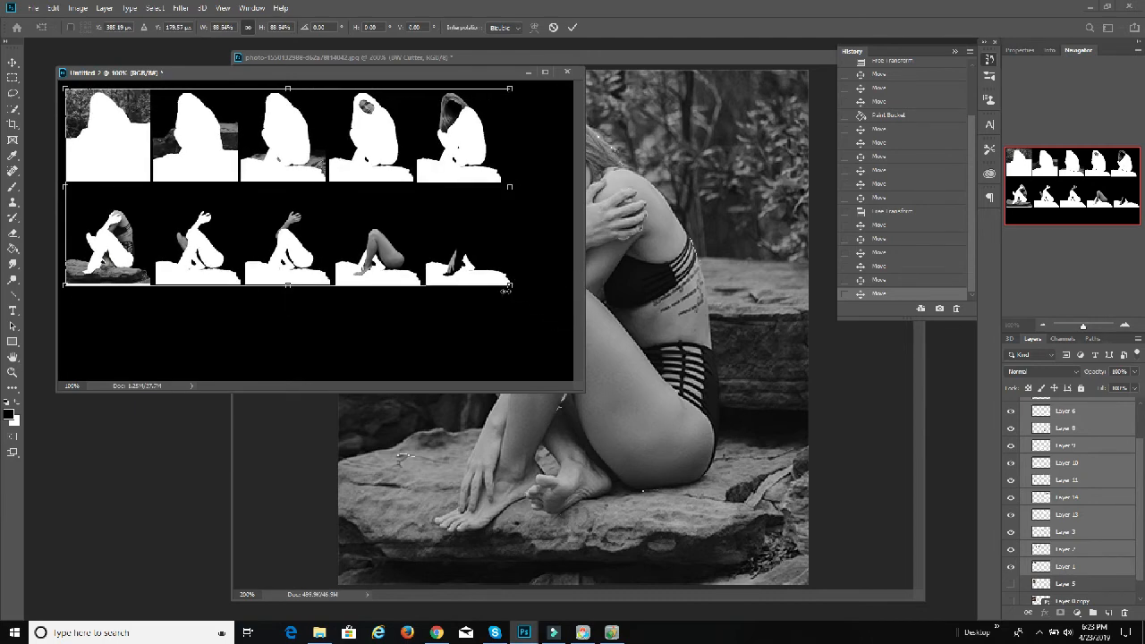
{"action": "left_click", "coordinate": [572, 27]}
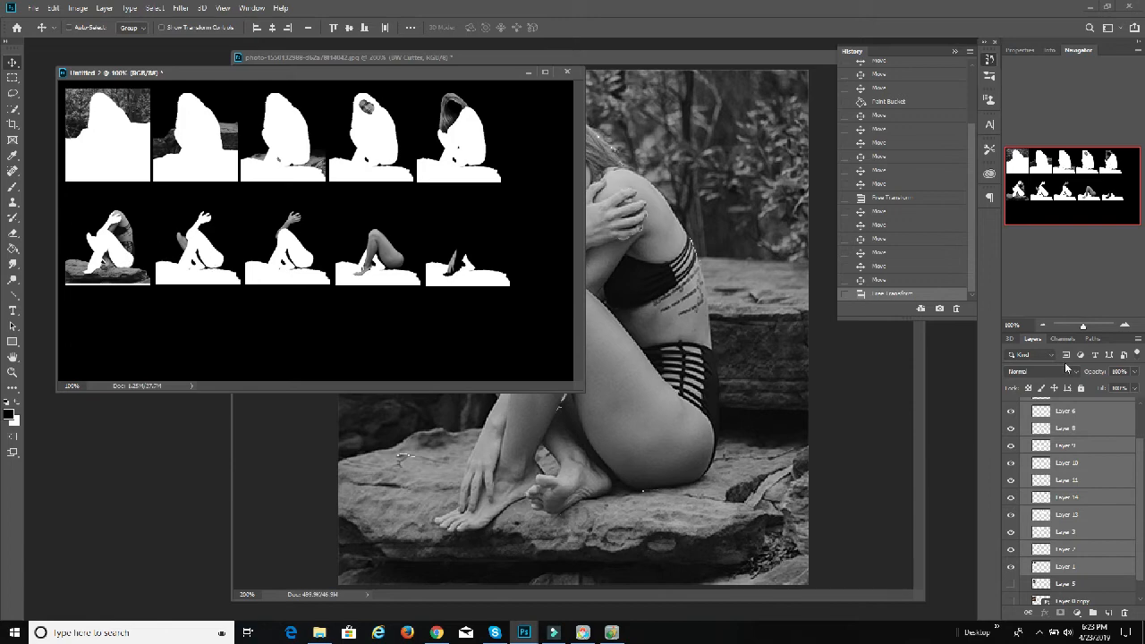
Step: Move the Layer 7 foot cut-out to the sixth place of the second row and the Layer 4 rock to the end of the first row
{"action": "scroll", "coordinate": [1082, 436], "scroll_direction": "up", "scroll_amount": 2}
{"action": "left_click", "coordinate": [1082, 429]}
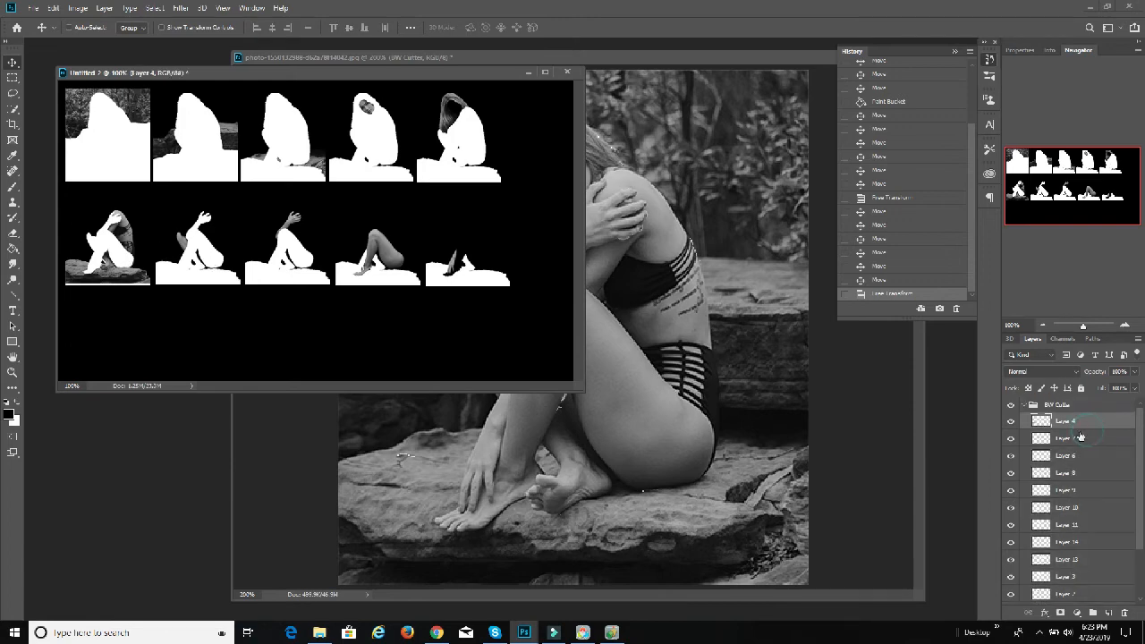
{"action": "left_click", "coordinate": [1093, 443]}
{"action": "left_click_drag", "start_coordinate": [107, 259], "coordinate": [556, 268]}
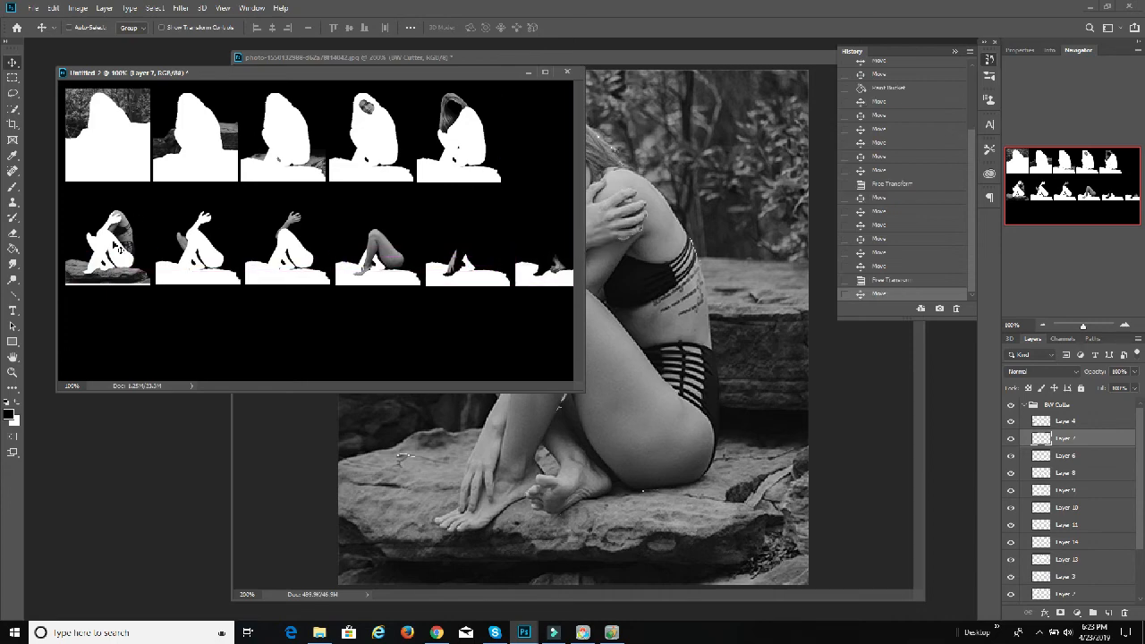
{"action": "left_click", "coordinate": [1091, 422]}
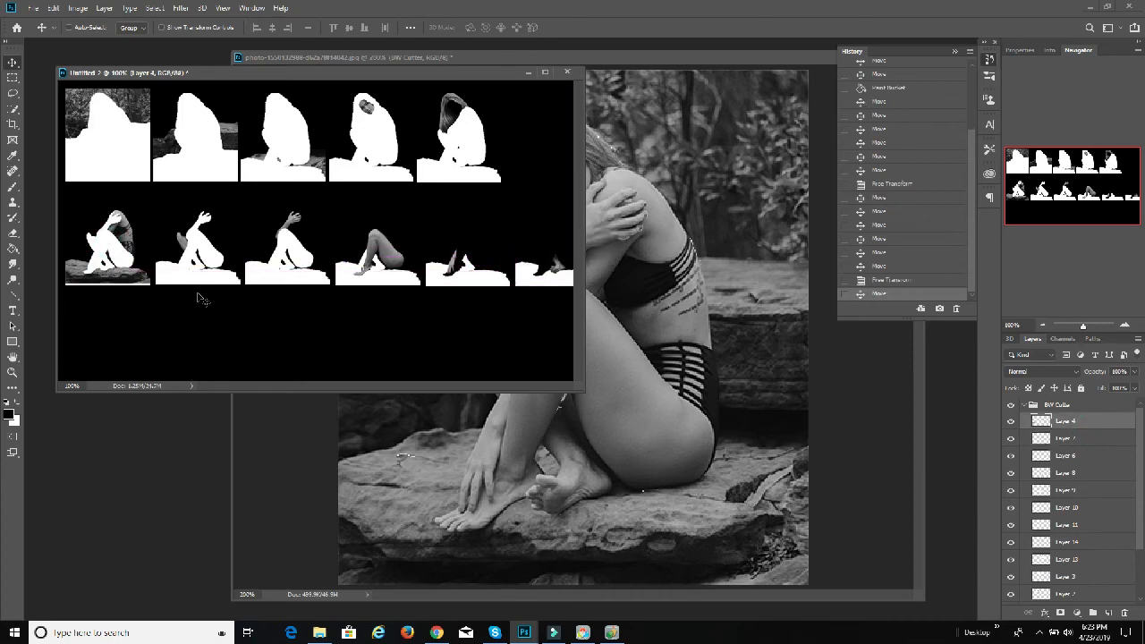
{"action": "left_click_drag", "start_coordinate": [199, 298], "coordinate": [563, 157]}
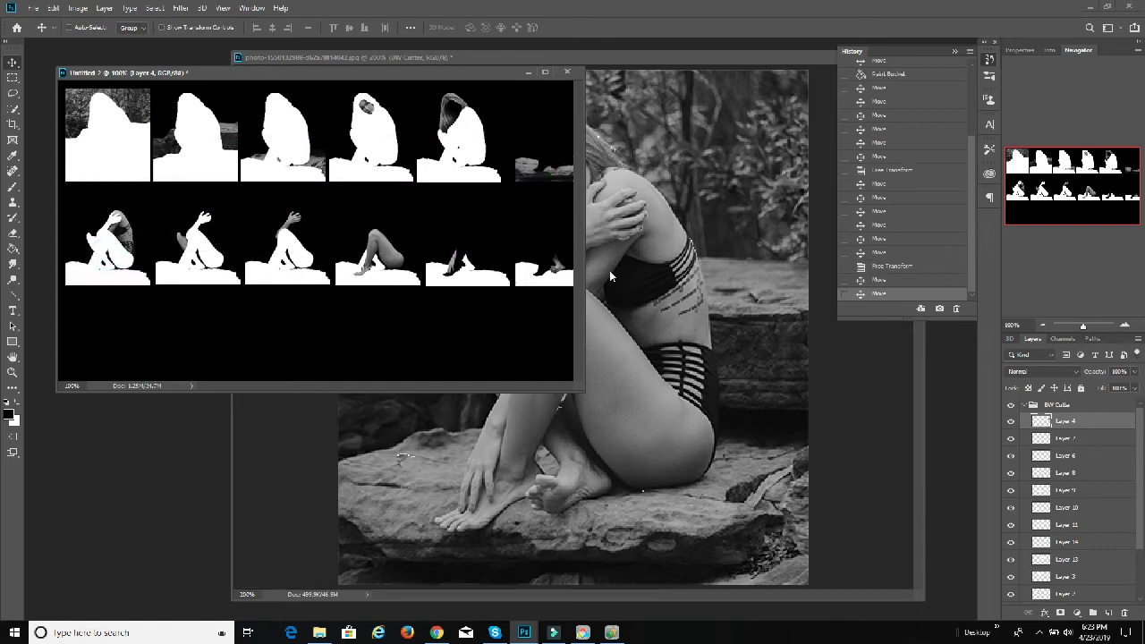
Step: Select all the cut-out layers from Layer 4 down to Layer 1
{"action": "scroll", "coordinate": [1069, 560], "scroll_direction": "down", "scroll_amount": 3}
{"action": "left_click", "coordinate": [1077, 569], "text": "shift"}
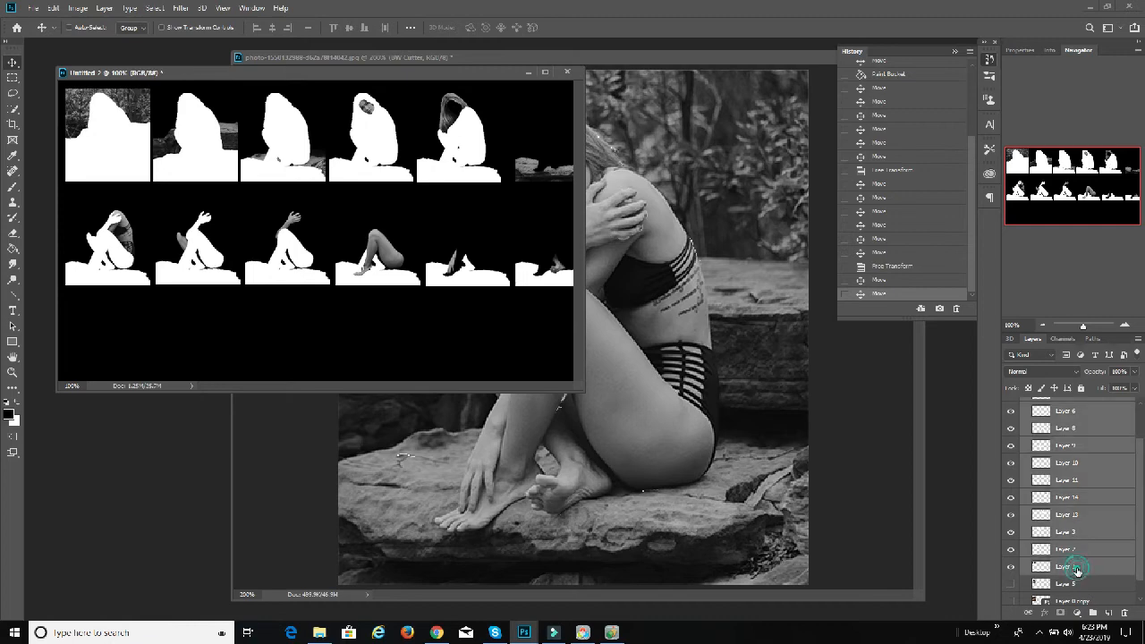
{"action": "left_click", "coordinate": [58, 8]}
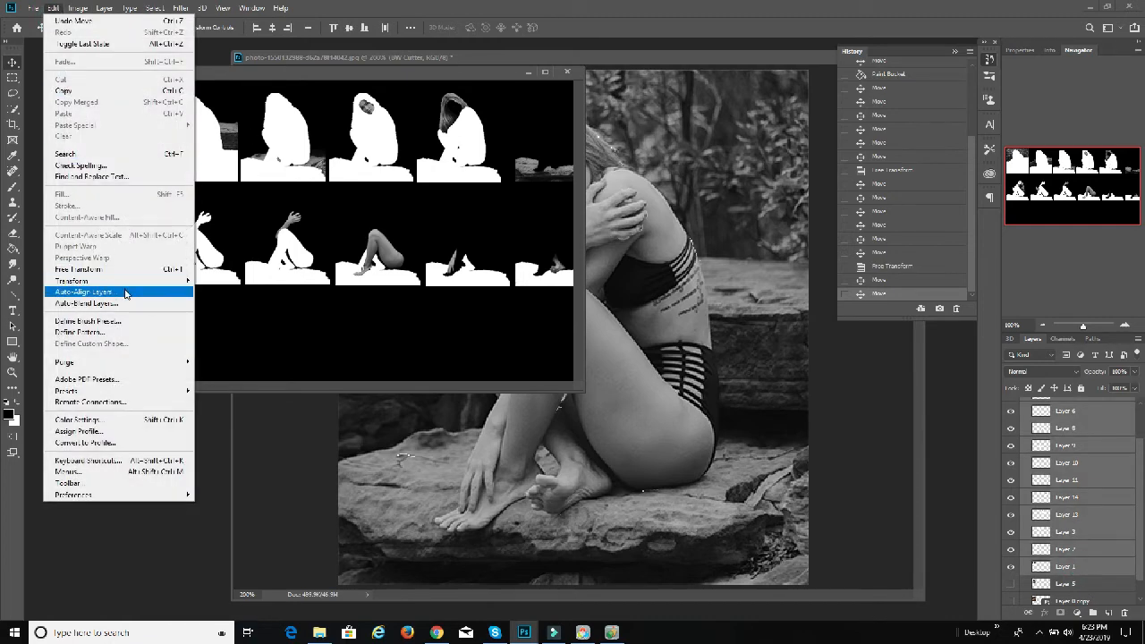
{"action": "left_click", "coordinate": [125, 293]}
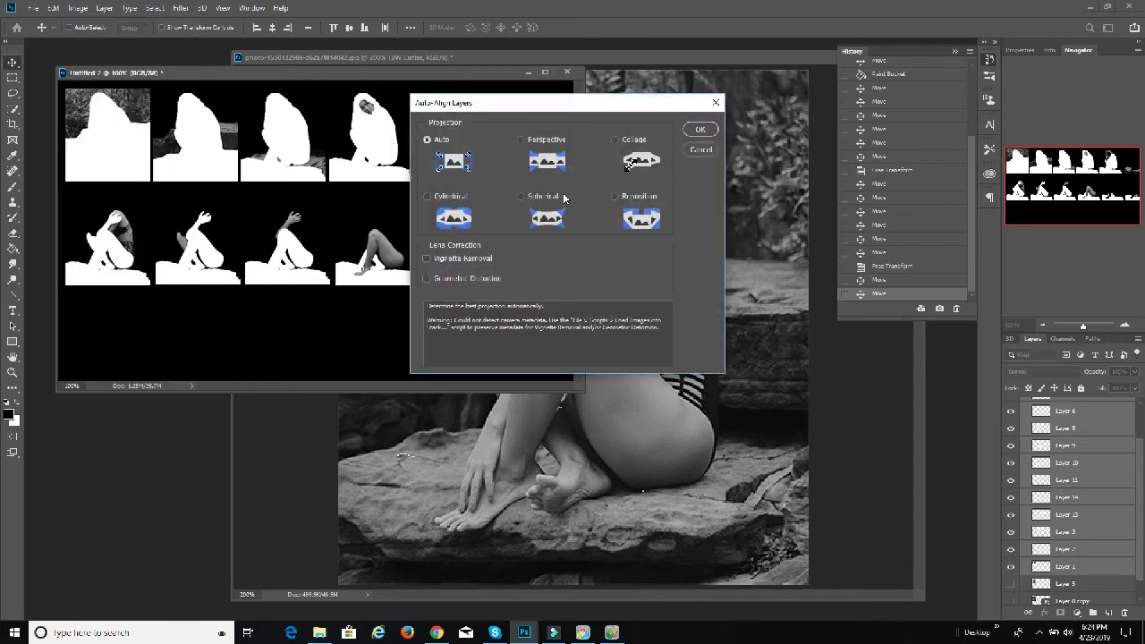
{"action": "left_click", "coordinate": [698, 150]}
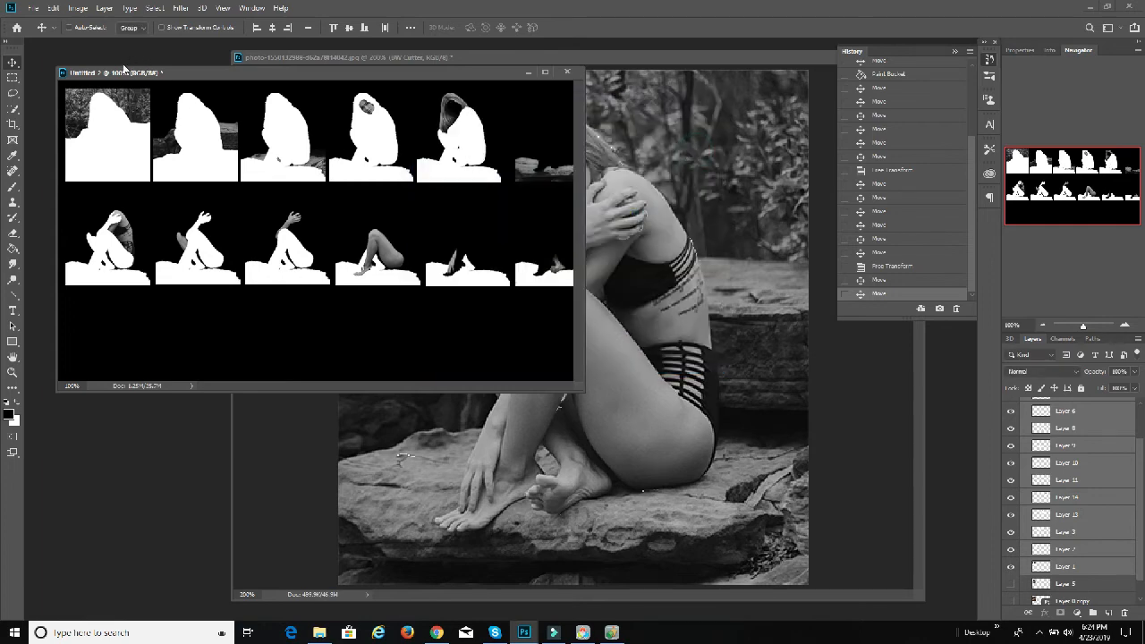
Step: Scale the selected cut-out layers to about 91% and shift them left so both six-piece rows fit centred on the canvas
{"action": "left_click", "coordinate": [53, 8]}
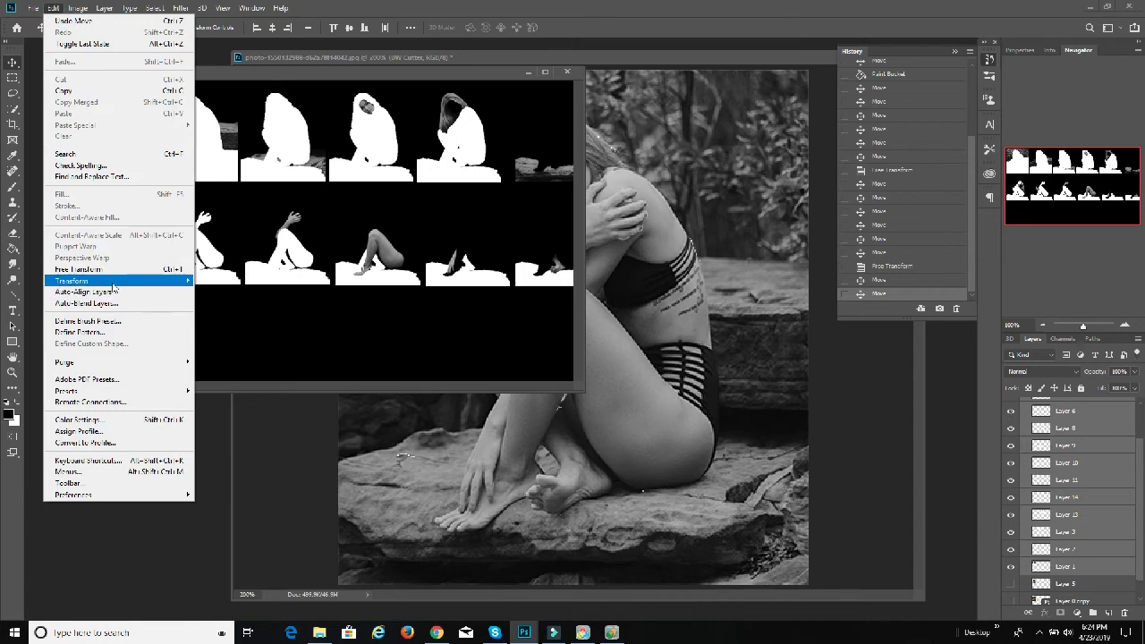
{"action": "mouse_move", "coordinate": [113, 287]}
{"action": "left_click", "coordinate": [257, 298]}
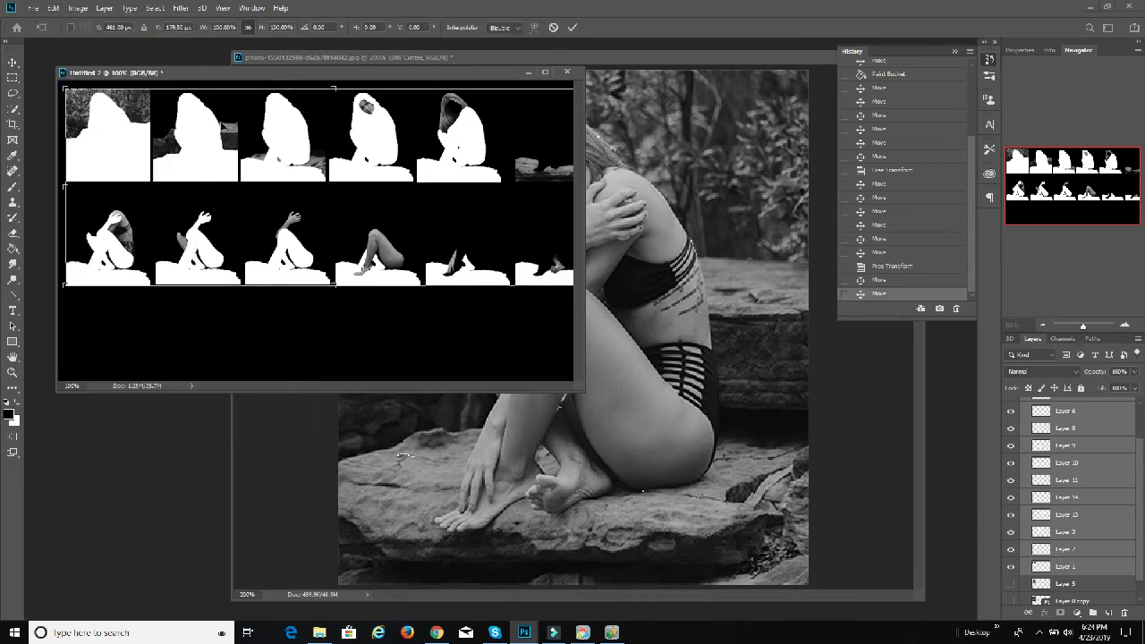
{"action": "left_click_drag", "start_coordinate": [65, 89], "coordinate": [109, 114]}
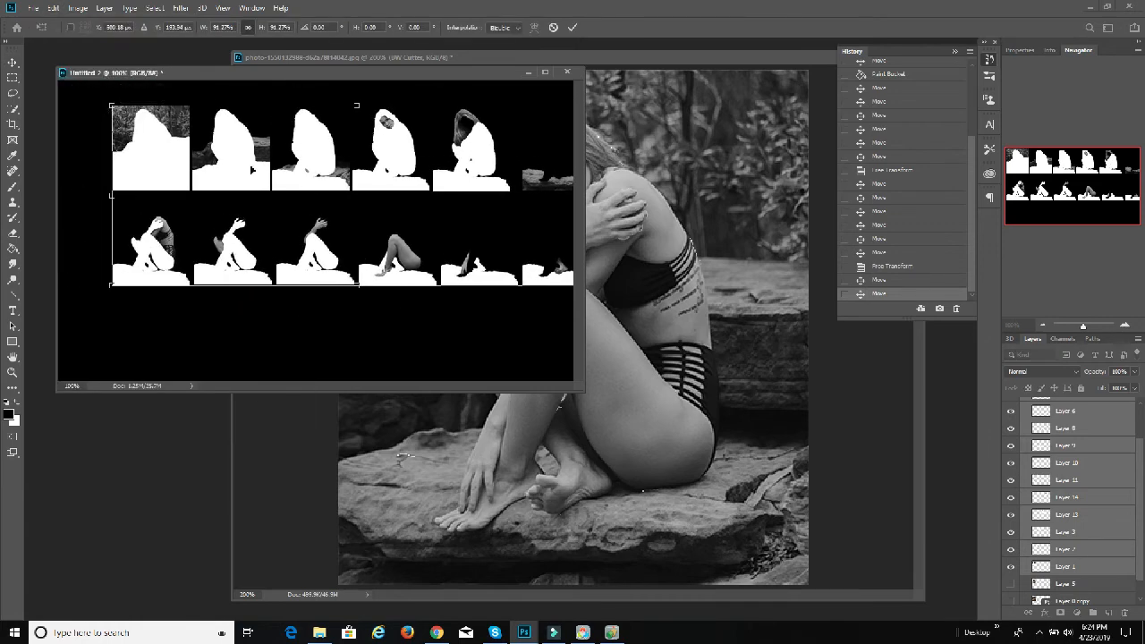
{"action": "left_click_drag", "start_coordinate": [358, 206], "coordinate": [316, 207]}
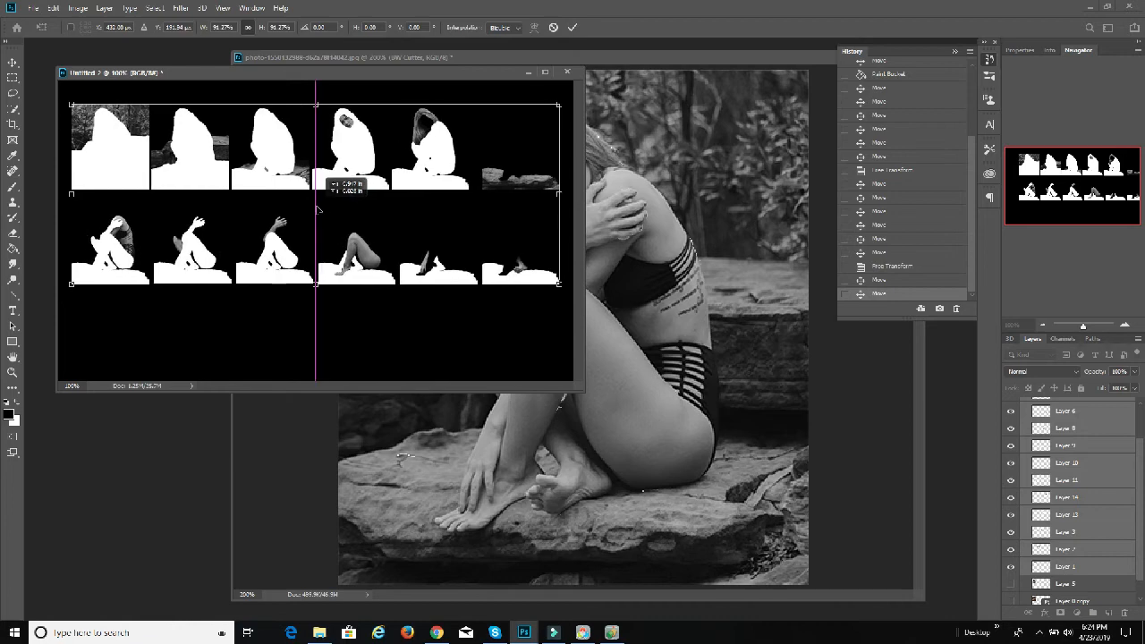
{"action": "left_click", "coordinate": [572, 28]}
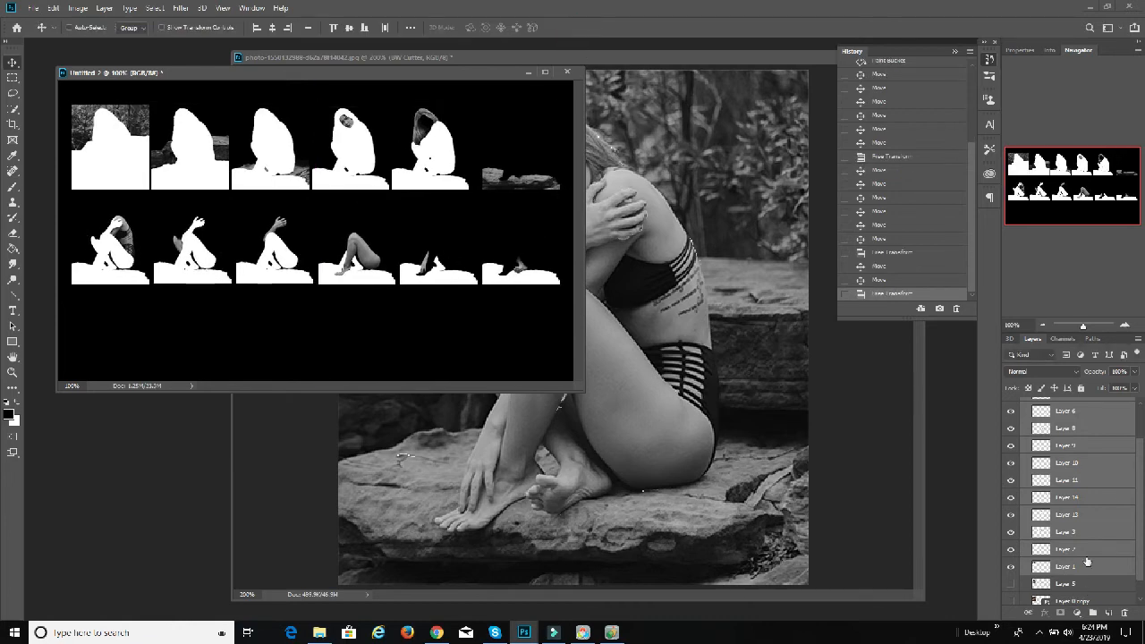
Step: Fill the Background layer with white using the Paint Bucket
{"action": "scroll", "coordinate": [1073, 581], "scroll_direction": "down", "scroll_amount": 2}
{"action": "left_click", "coordinate": [1064, 596]}
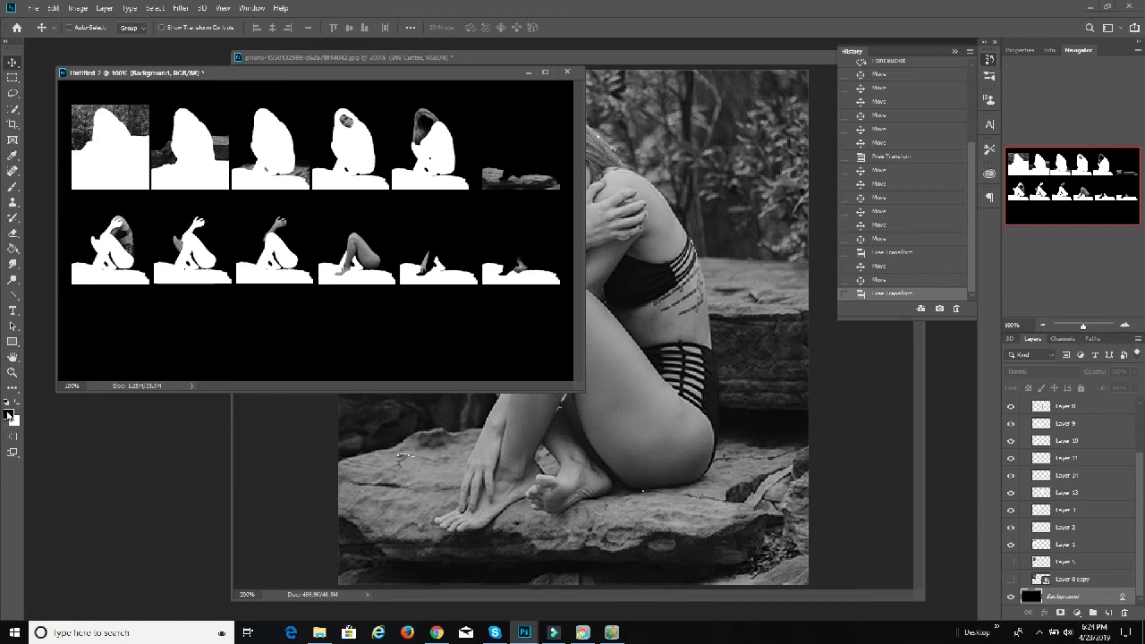
{"action": "left_click", "coordinate": [18, 405]}
{"action": "left_click", "coordinate": [13, 248]}
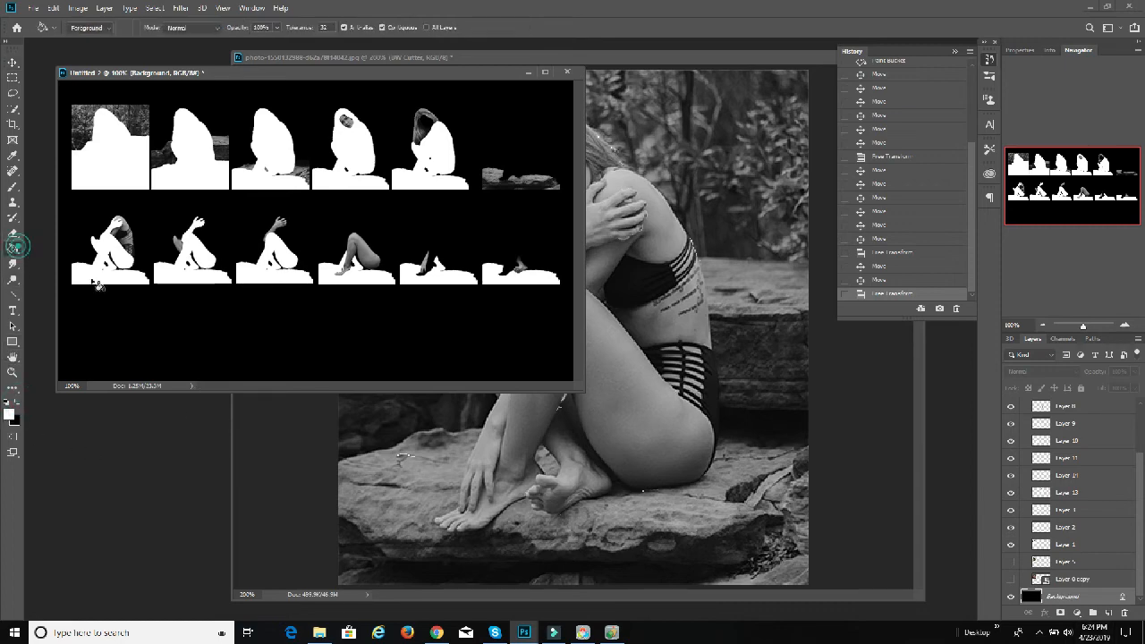
{"action": "left_click", "coordinate": [318, 370]}
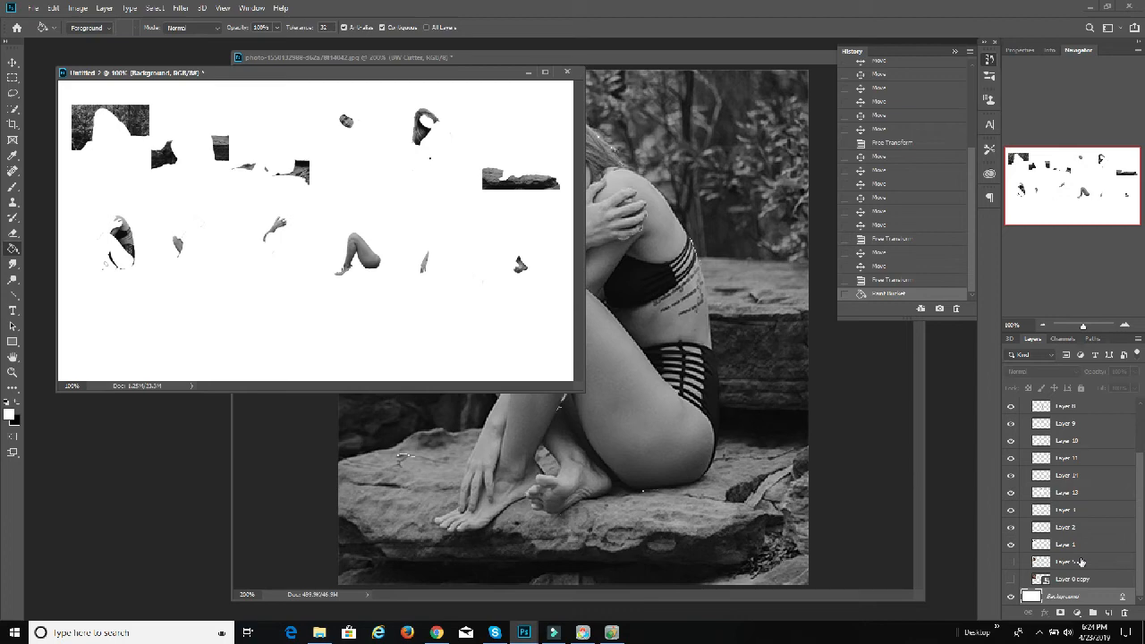
Step: Stamp all visible layers into a new layer and place it above the BW Cutter group
{"action": "scroll", "coordinate": [1082, 555], "scroll_direction": "up", "scroll_amount": 3}
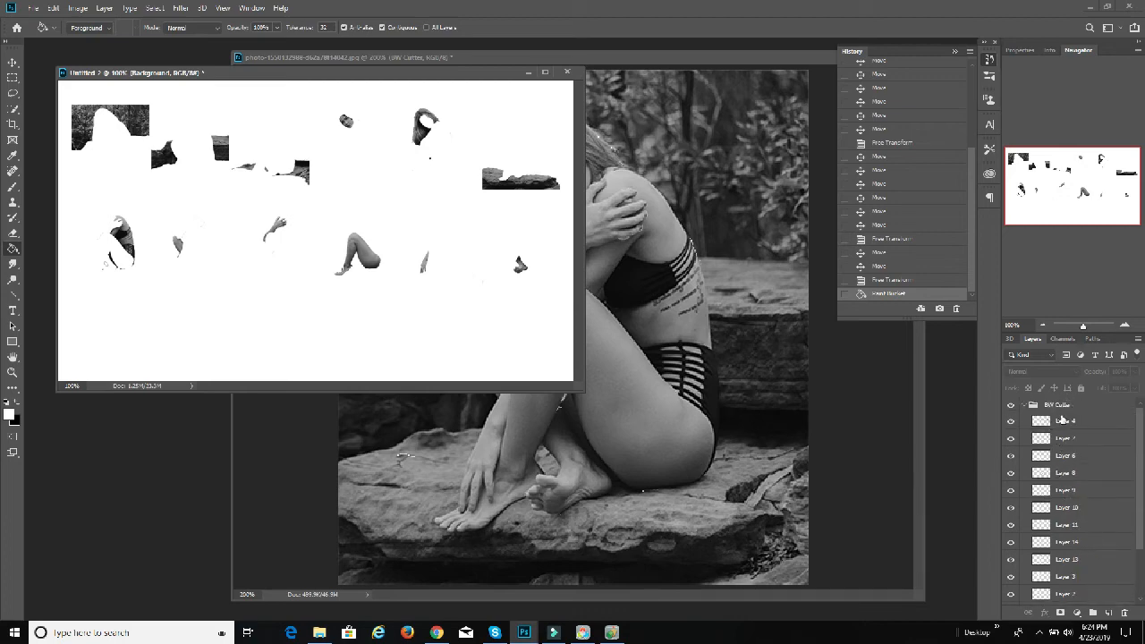
{"action": "left_click", "coordinate": [1062, 419]}
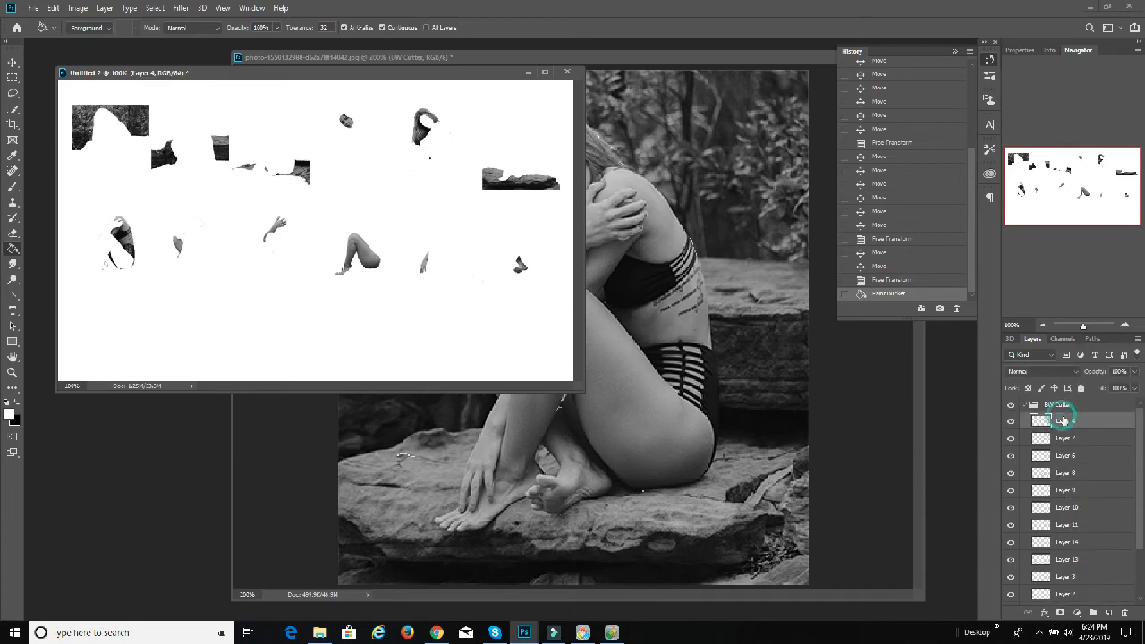
{"action": "left_click", "coordinate": [294, 73]}
{"action": "left_click", "coordinate": [13, 63]}
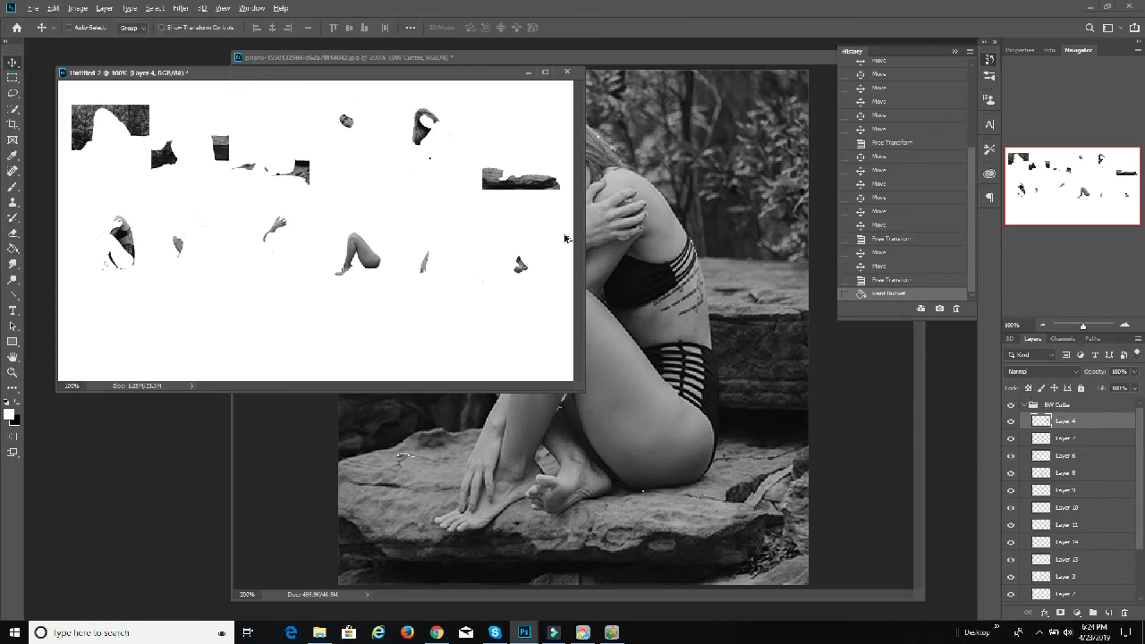
{"action": "left_click", "coordinate": [78, 9]}
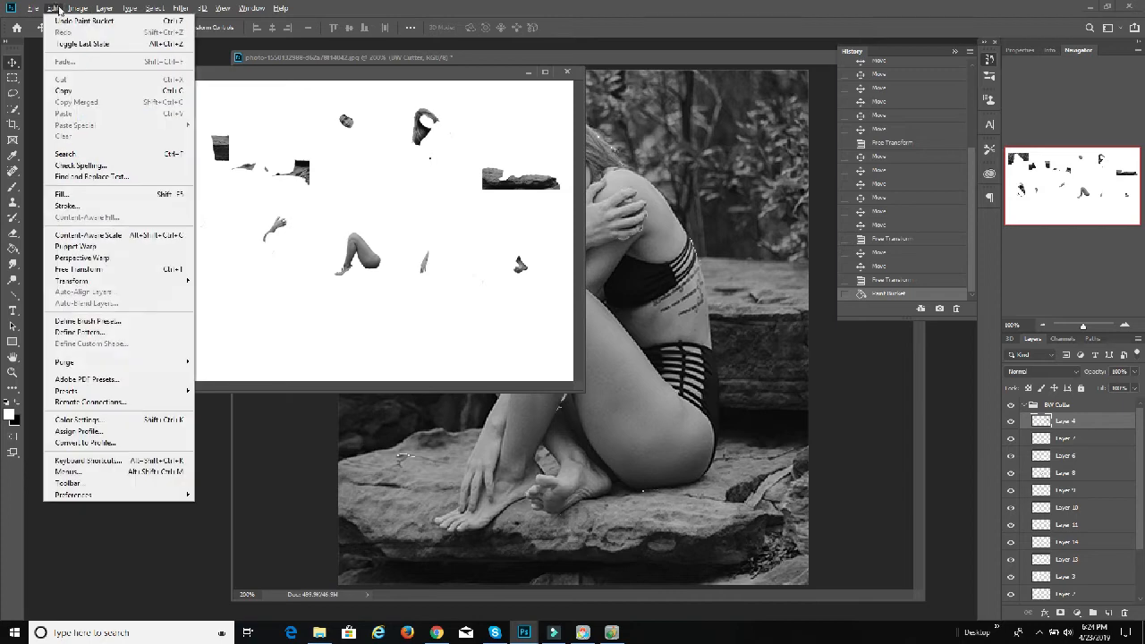
{"action": "mouse_move", "coordinate": [103, 9]}
{"action": "left_click", "coordinate": [154, 450], "text": "alt"}
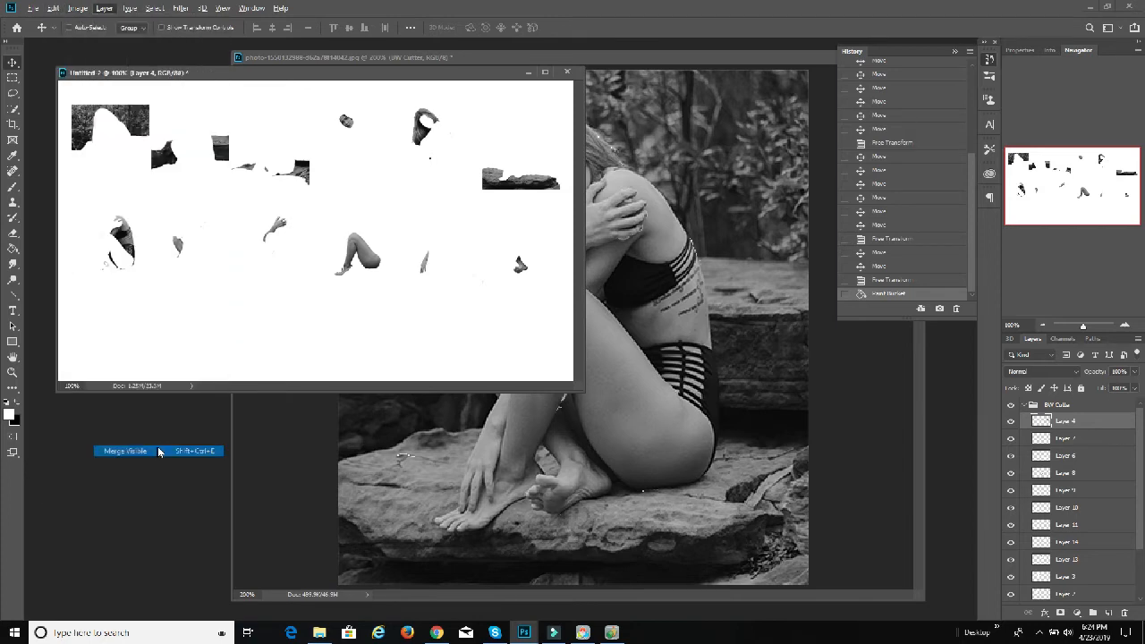
{"action": "left_click_drag", "start_coordinate": [1060, 423], "coordinate": [1070, 402]}
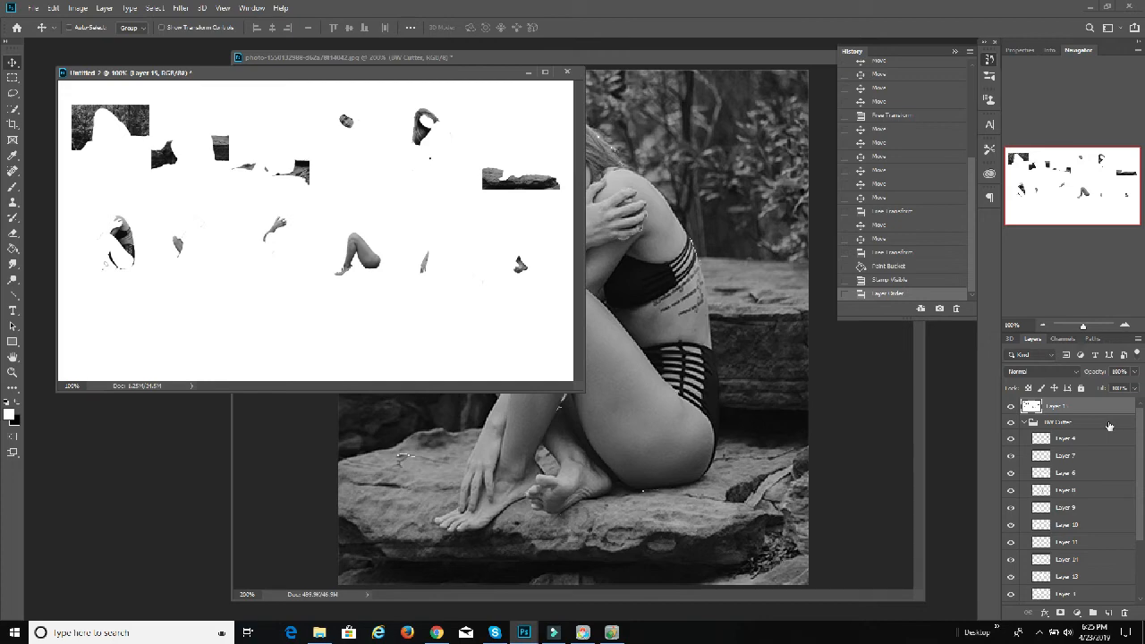
Step: Hide the stamped layer and, with Layer 4 active, select the white areas using Color Range with fuzziness 0
{"action": "left_click", "coordinate": [1066, 437]}
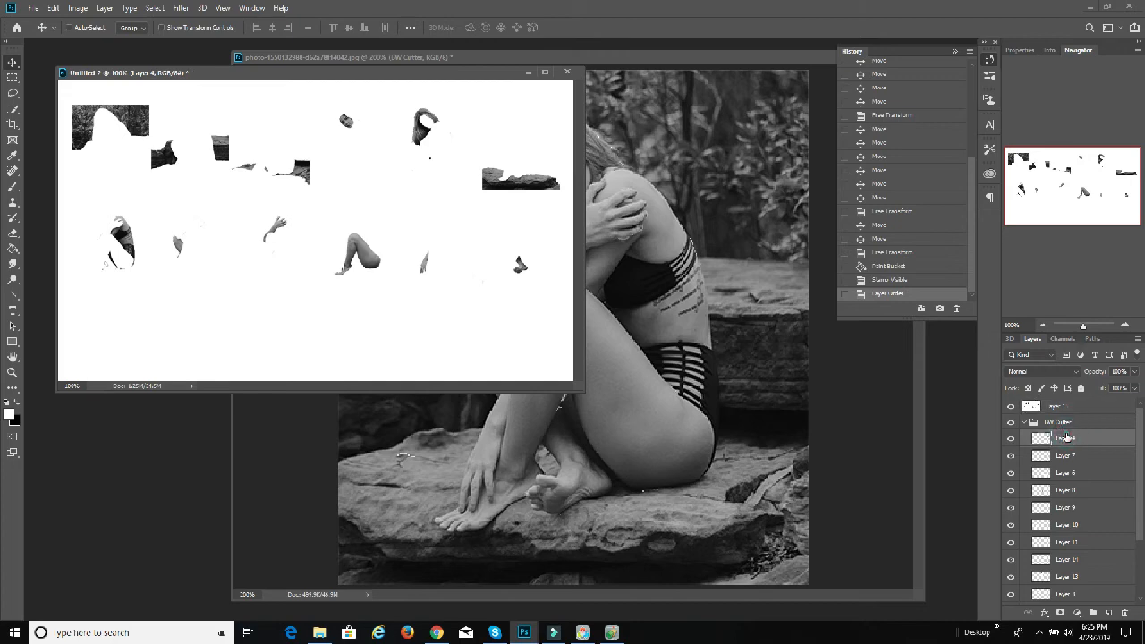
{"action": "left_click", "coordinate": [1010, 405]}
{"action": "left_click", "coordinate": [155, 8]}
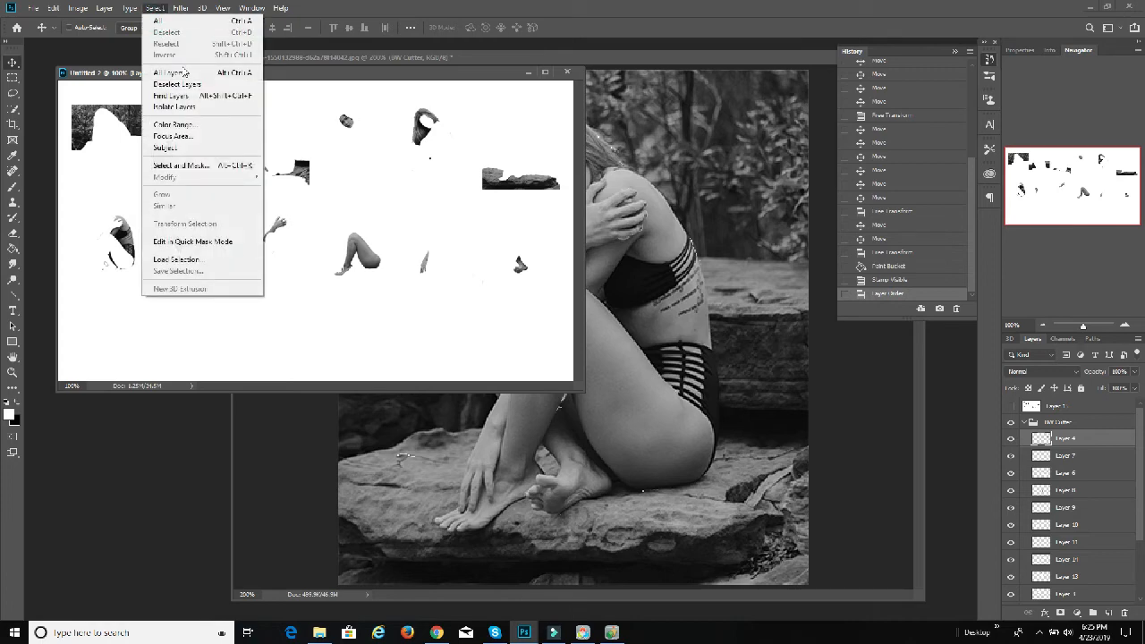
{"action": "left_click", "coordinate": [179, 125]}
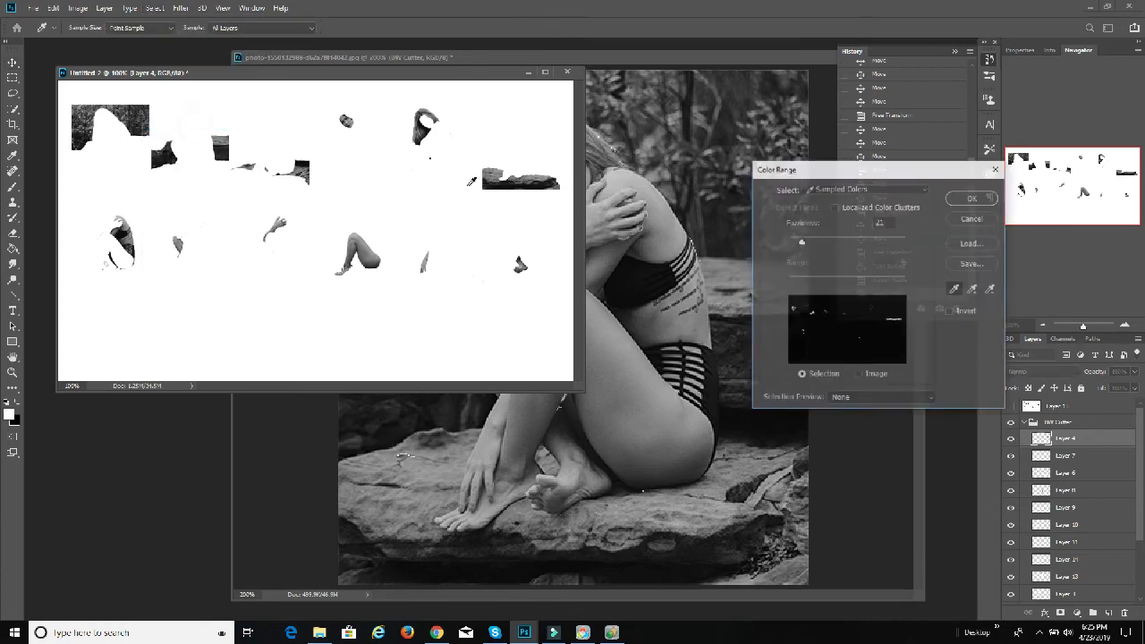
{"action": "left_click_drag", "start_coordinate": [800, 244], "coordinate": [788, 241]}
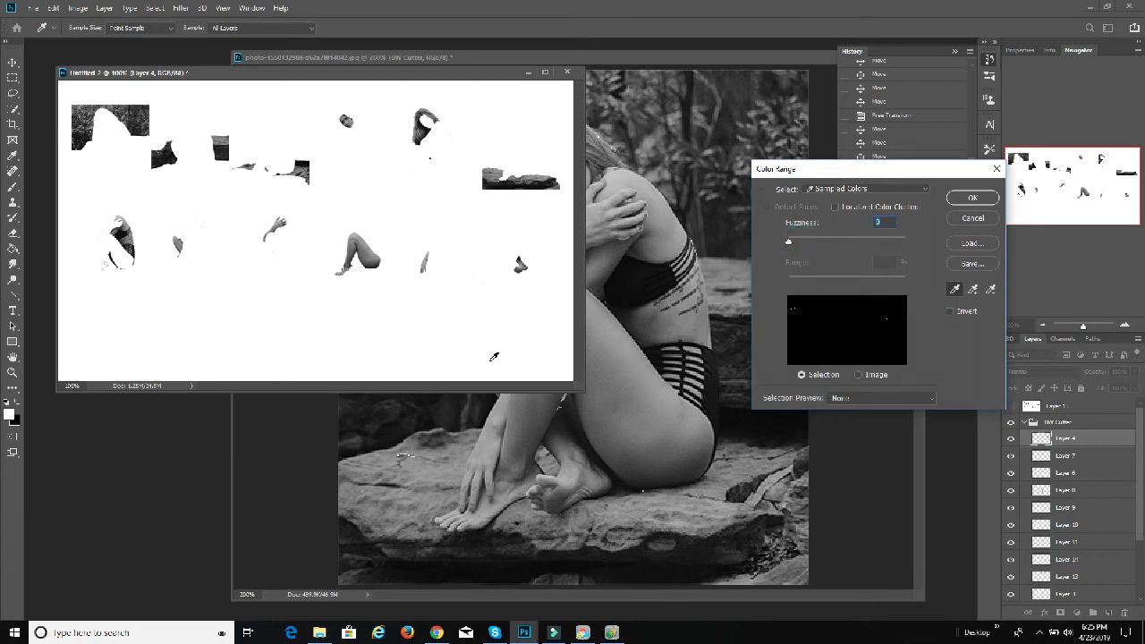
{"action": "left_click", "coordinate": [483, 342]}
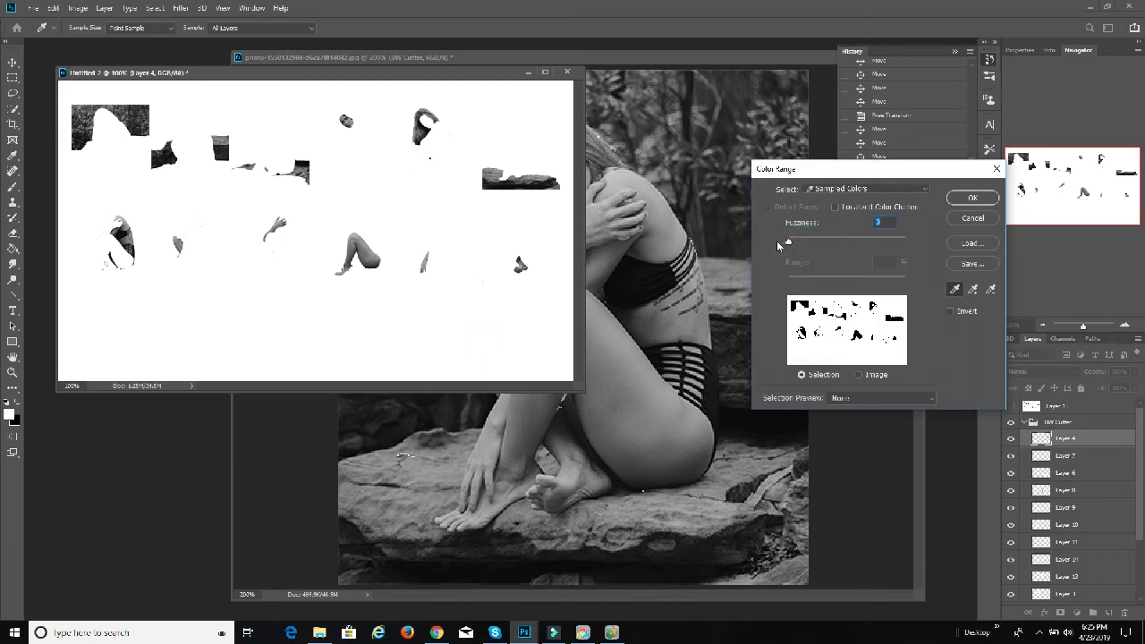
{"action": "left_click", "coordinate": [790, 242]}
{"action": "left_click", "coordinate": [966, 198]}
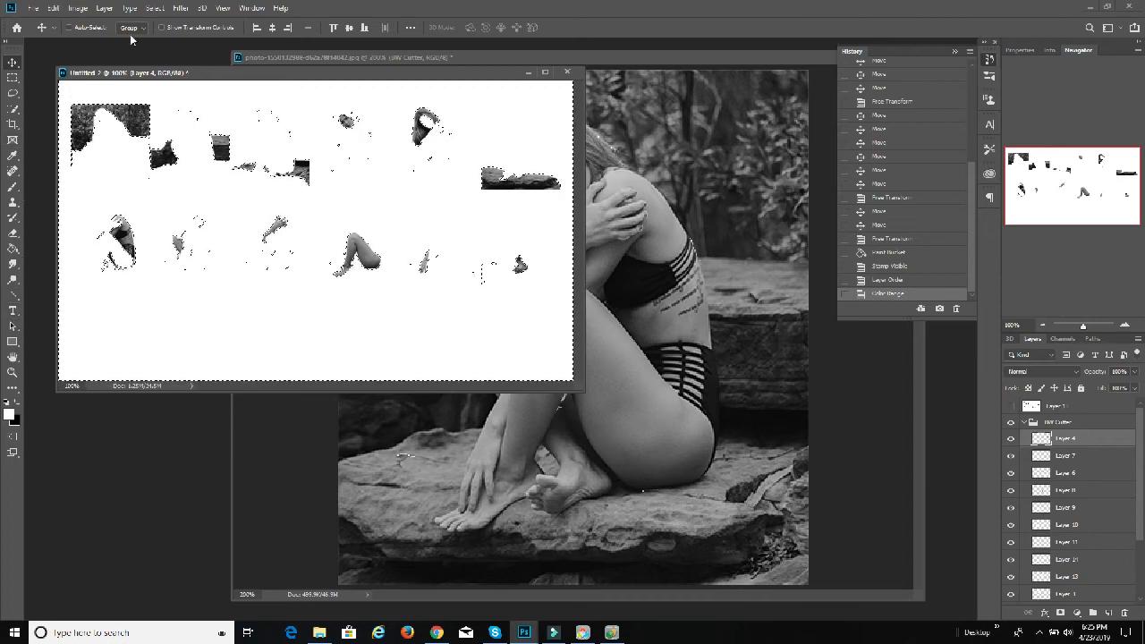
Step: Deselect the white areas selected on Layer 4
{"action": "left_click", "coordinate": [154, 8]}
{"action": "left_click", "coordinate": [174, 30]}
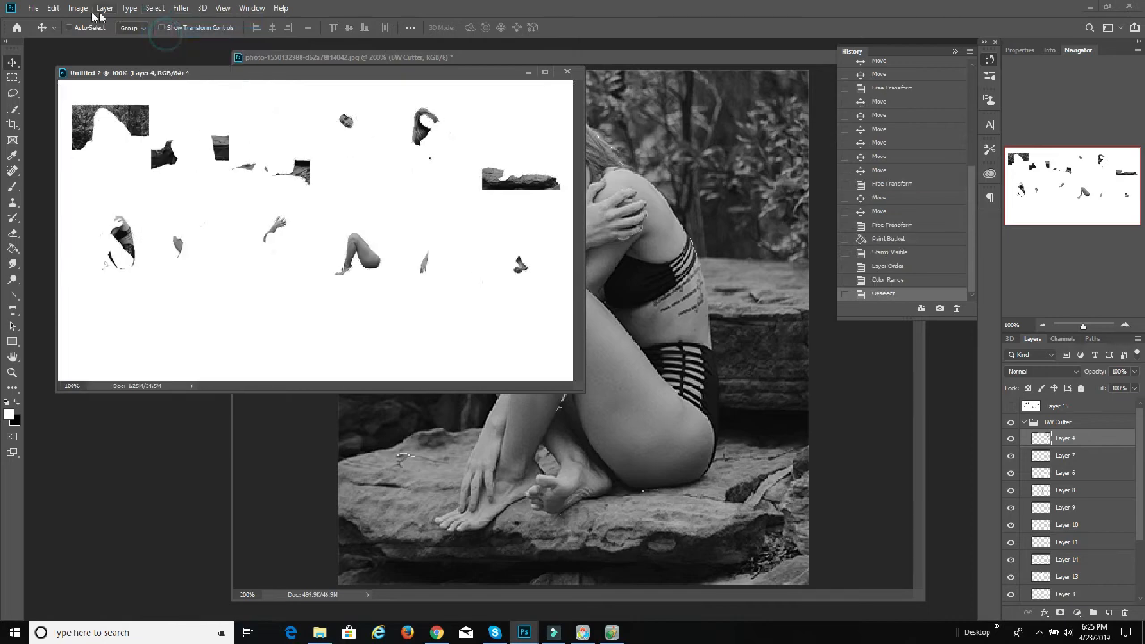
{"action": "left_click", "coordinate": [80, 9]}
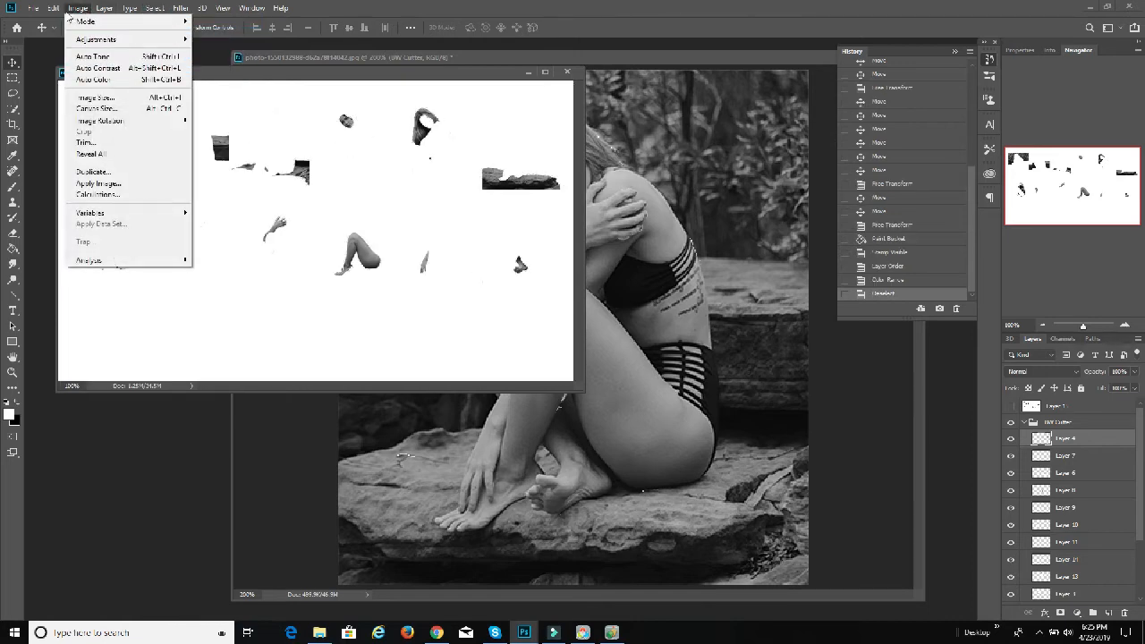
{"action": "mouse_move", "coordinate": [92, 39]}
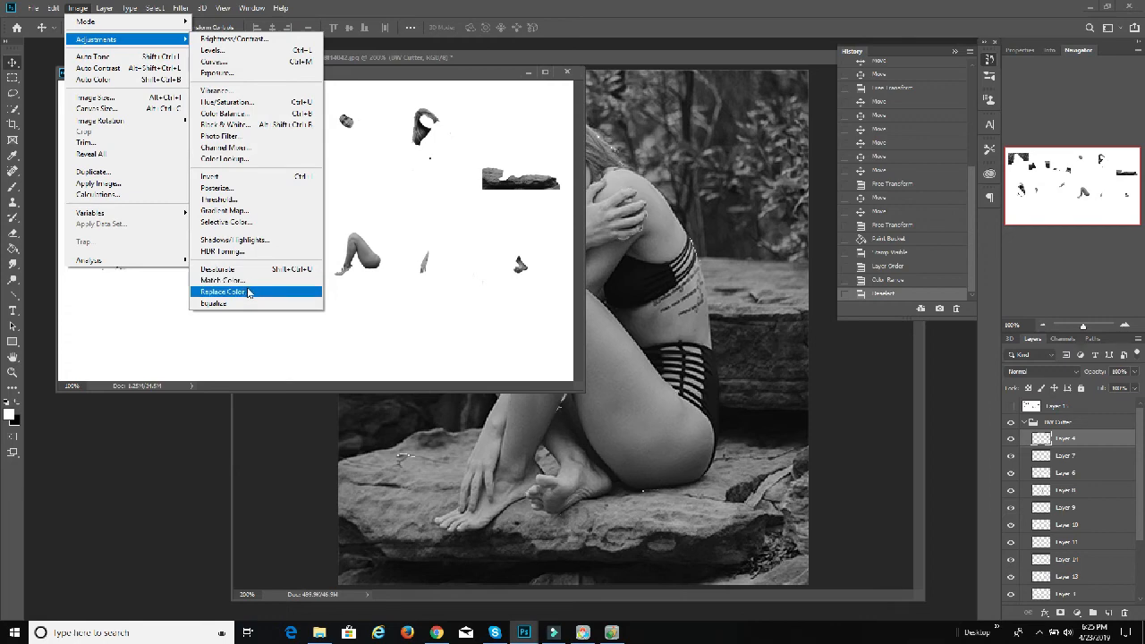
{"action": "left_click", "coordinate": [248, 292]}
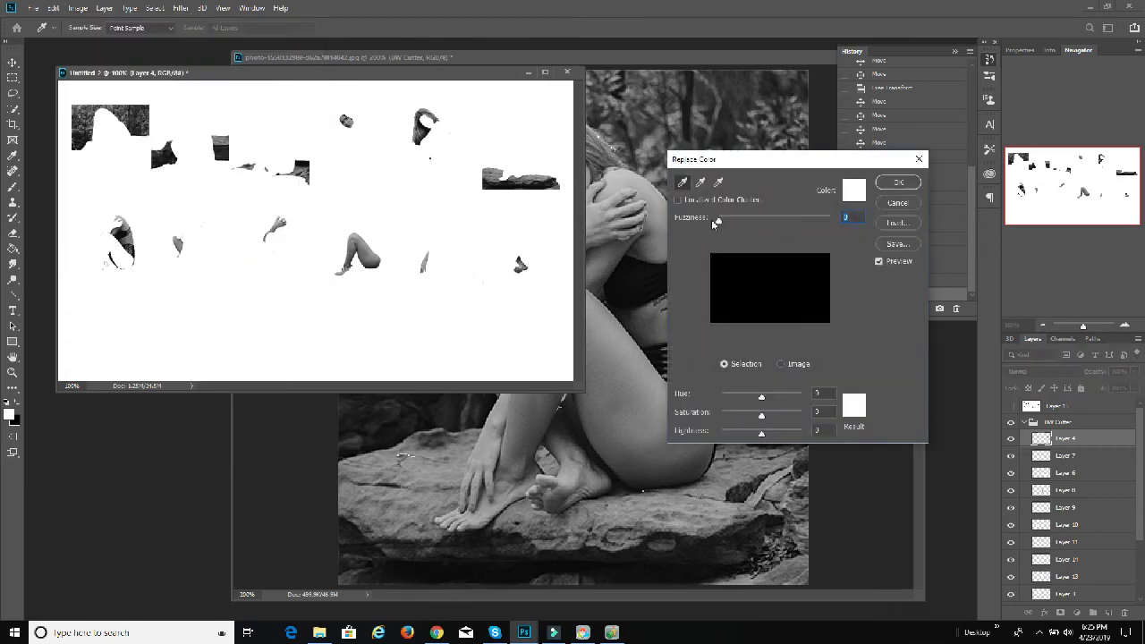
{"action": "left_click", "coordinate": [854, 193]}
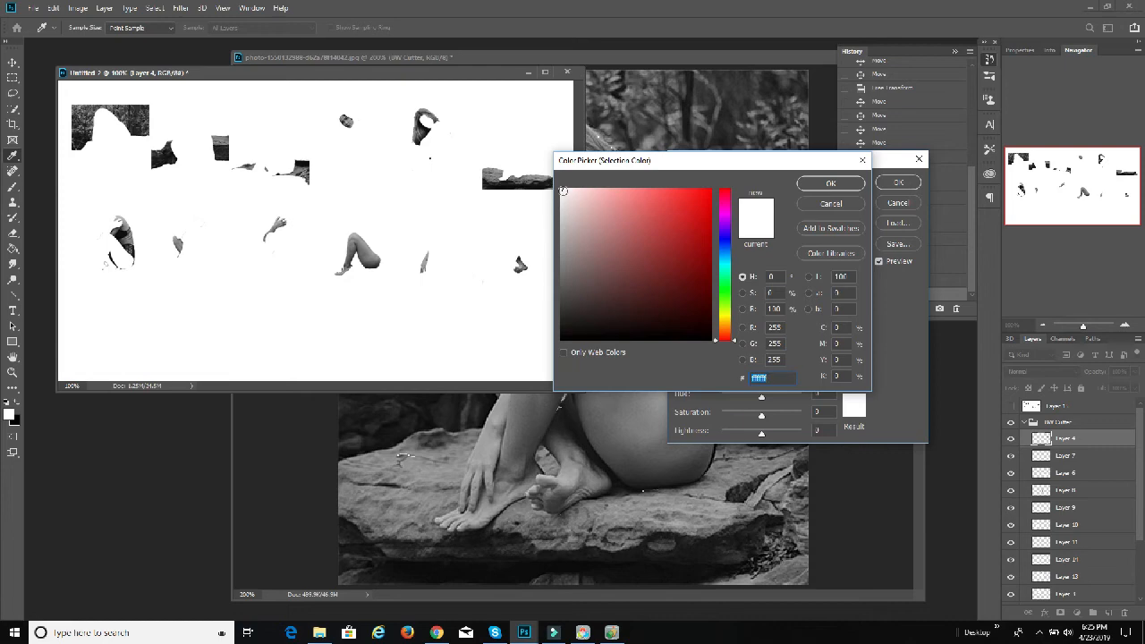
{"action": "left_click", "coordinate": [830, 184]}
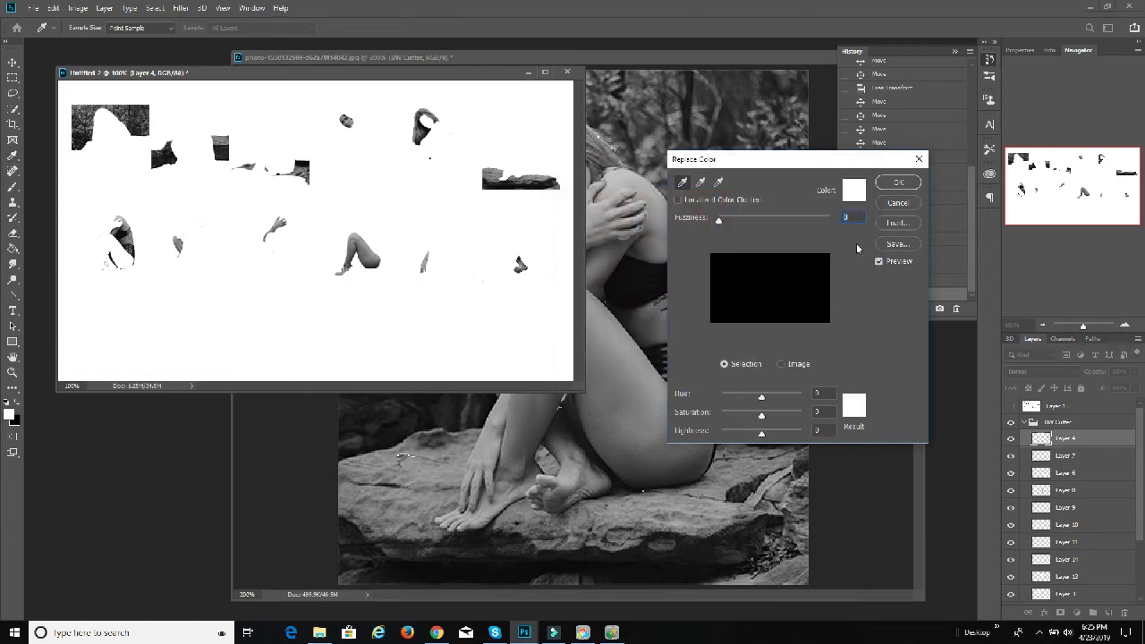
{"action": "left_click", "coordinate": [781, 363]}
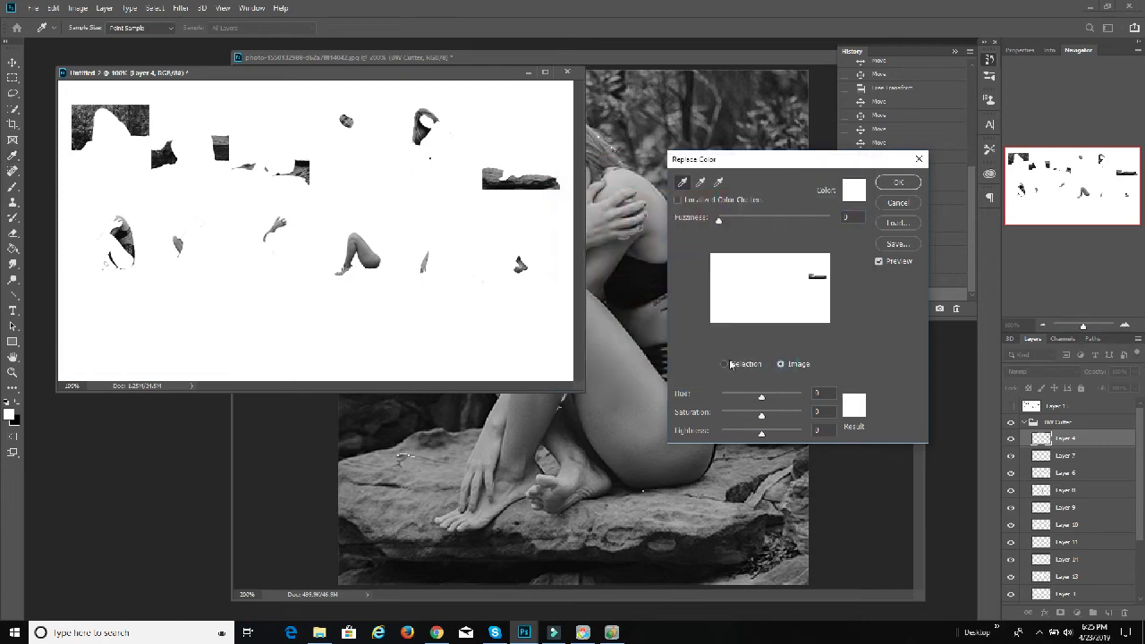
{"action": "left_click", "coordinate": [726, 364]}
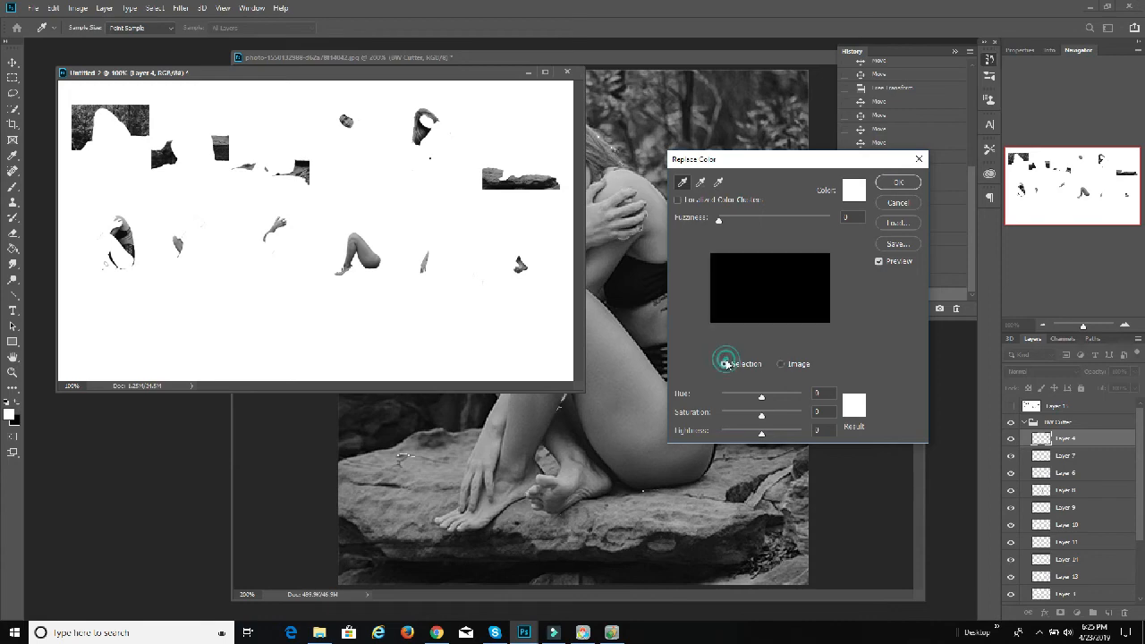
{"action": "left_click", "coordinate": [896, 203]}
Step: Duplicate the stamped Layer 15 above the BW Cutter group and hide the original stamped layer
{"action": "left_click", "coordinate": [1056, 407]}
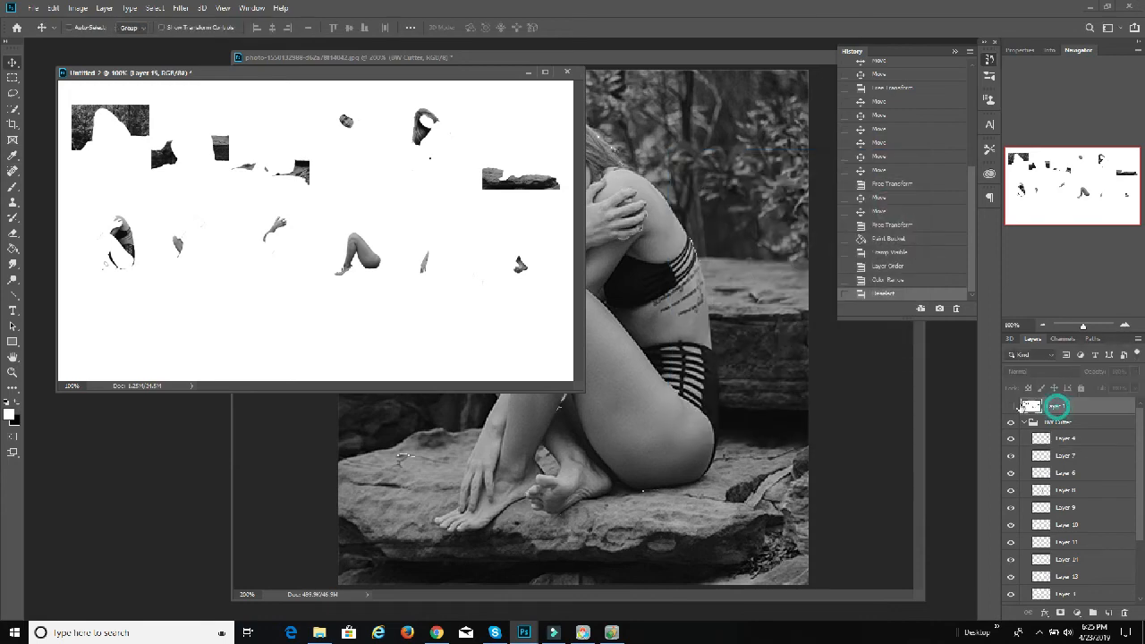
{"action": "right_click", "coordinate": [1028, 406]}
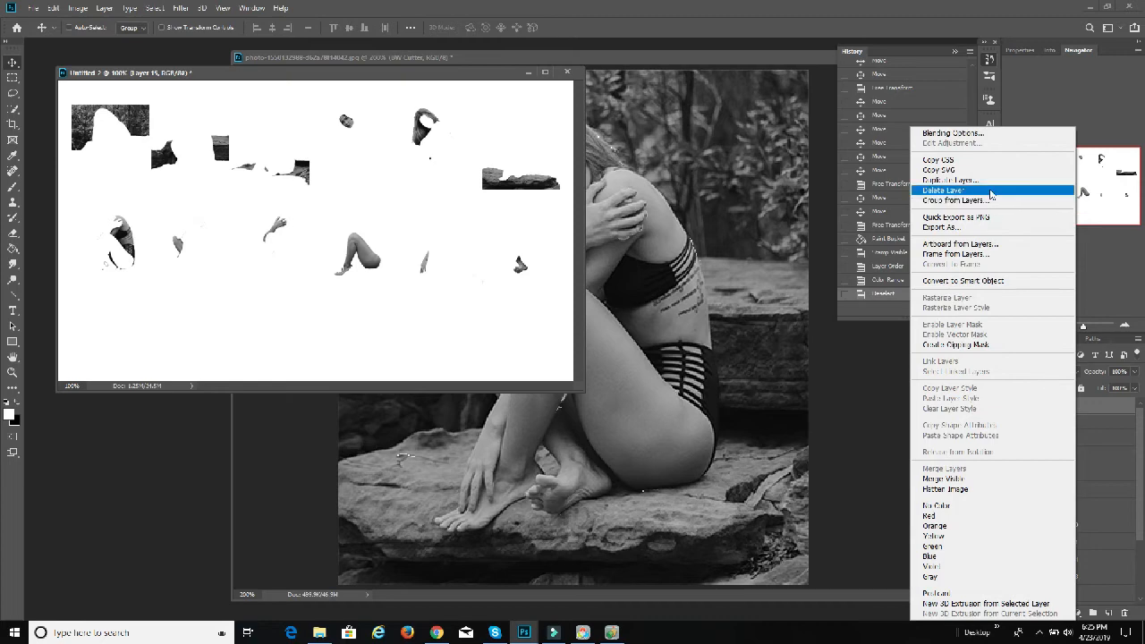
{"action": "left_click", "coordinate": [950, 180]}
{"action": "left_click", "coordinate": [674, 194]}
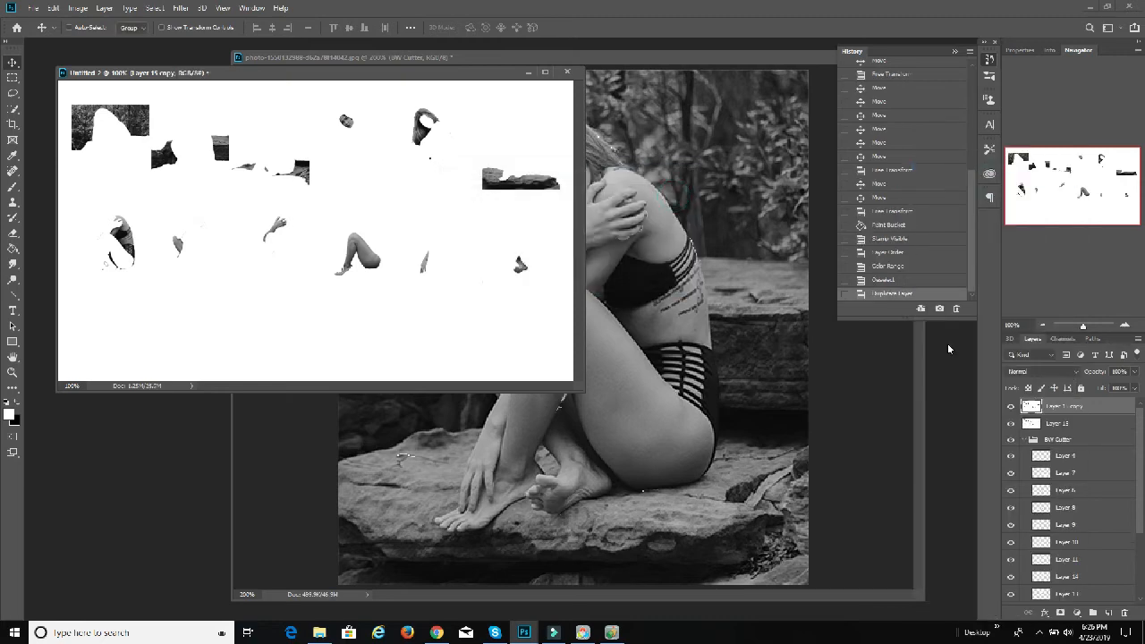
{"action": "left_click", "coordinate": [1010, 423]}
Step: Try to turn the white of Layer 15 copy light grey using Replace Color with lightness -11
{"action": "left_click", "coordinate": [78, 8]}
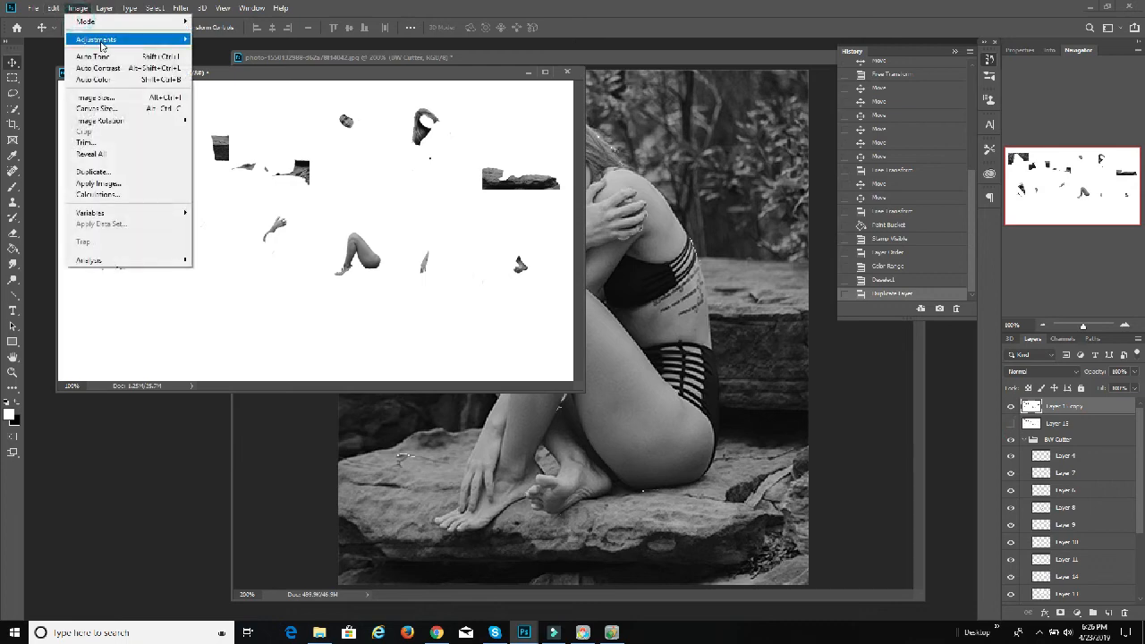
{"action": "mouse_move", "coordinate": [95, 39]}
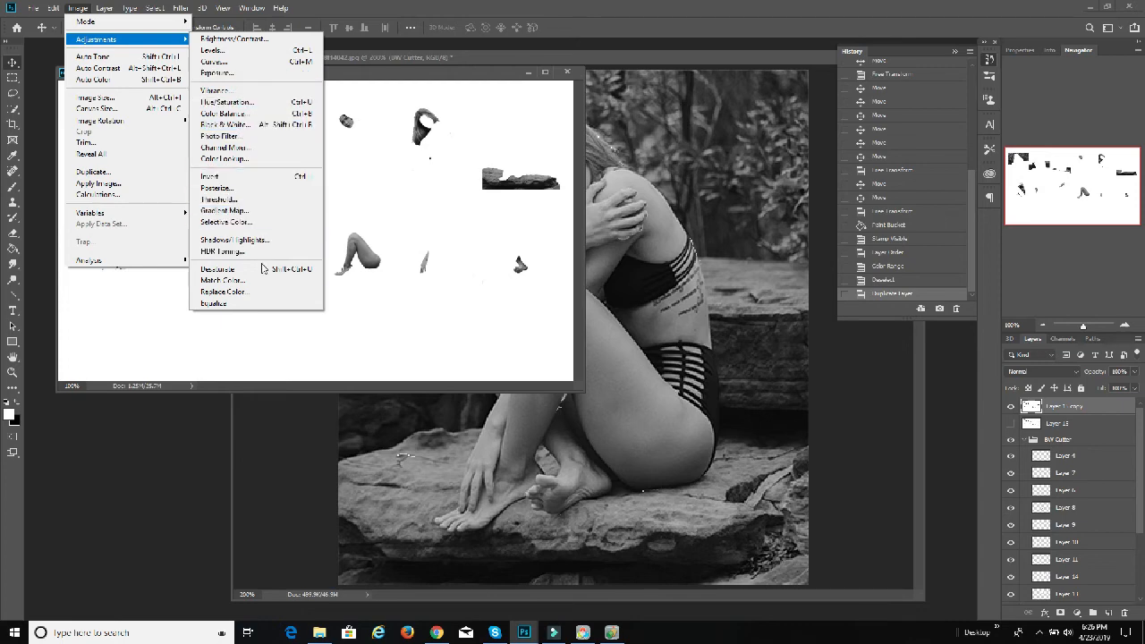
{"action": "left_click", "coordinate": [223, 291]}
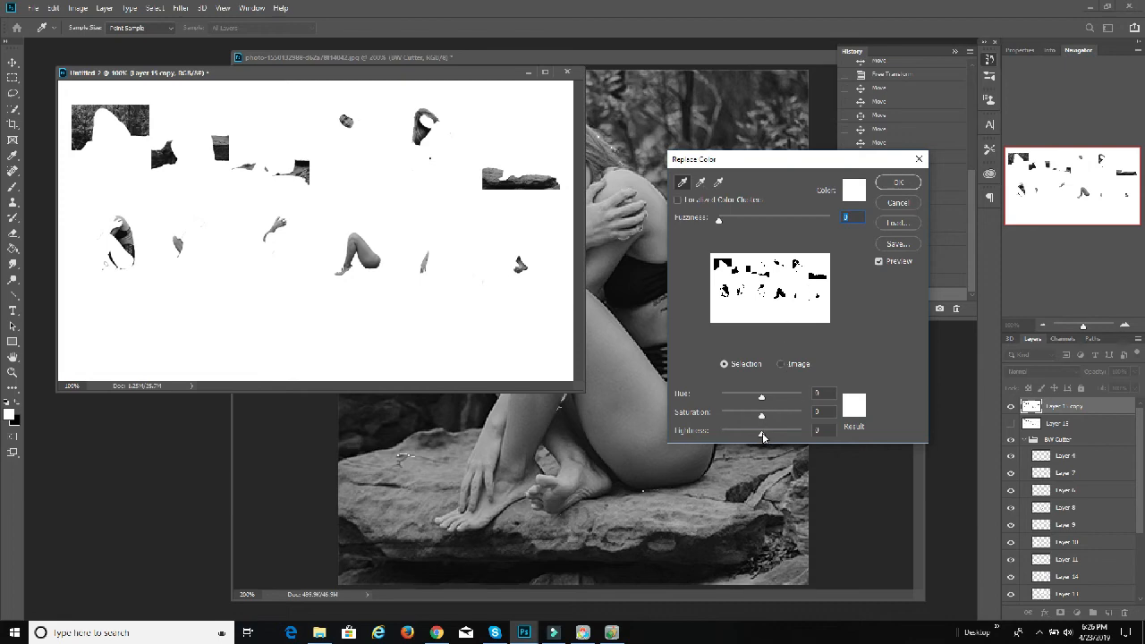
{"action": "left_click_drag", "start_coordinate": [763, 436], "coordinate": [758, 437]}
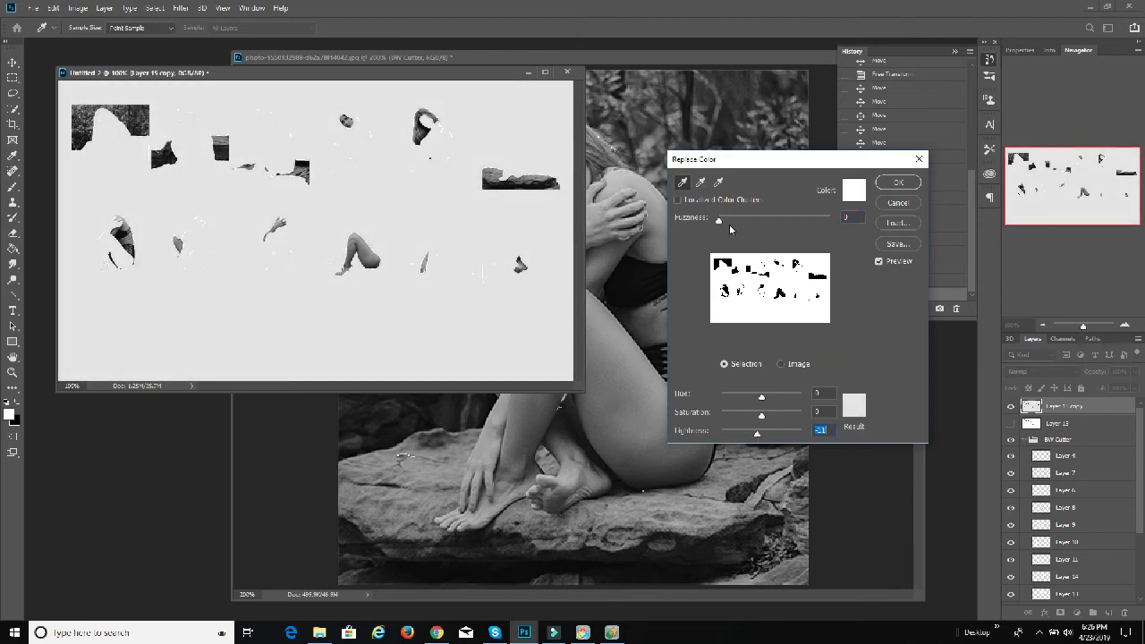
{"action": "left_click_drag", "start_coordinate": [719, 224], "coordinate": [724, 224]}
{"action": "left_click", "coordinate": [892, 184]}
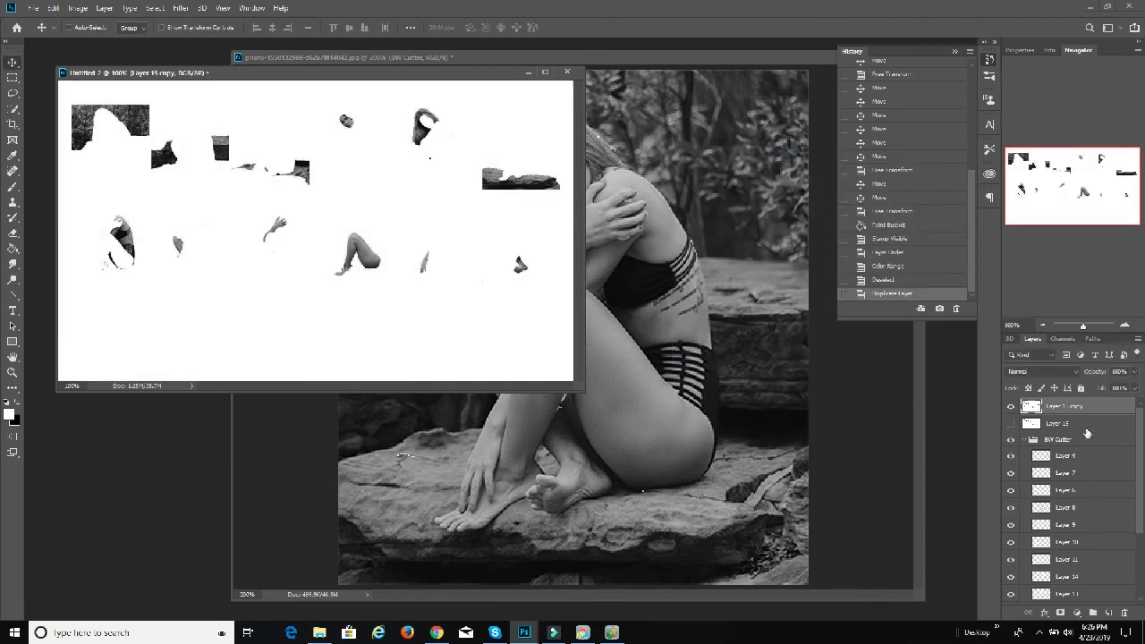
Step: Delete the Layer 15 copy layer
{"action": "left_click", "coordinate": [1124, 615]}
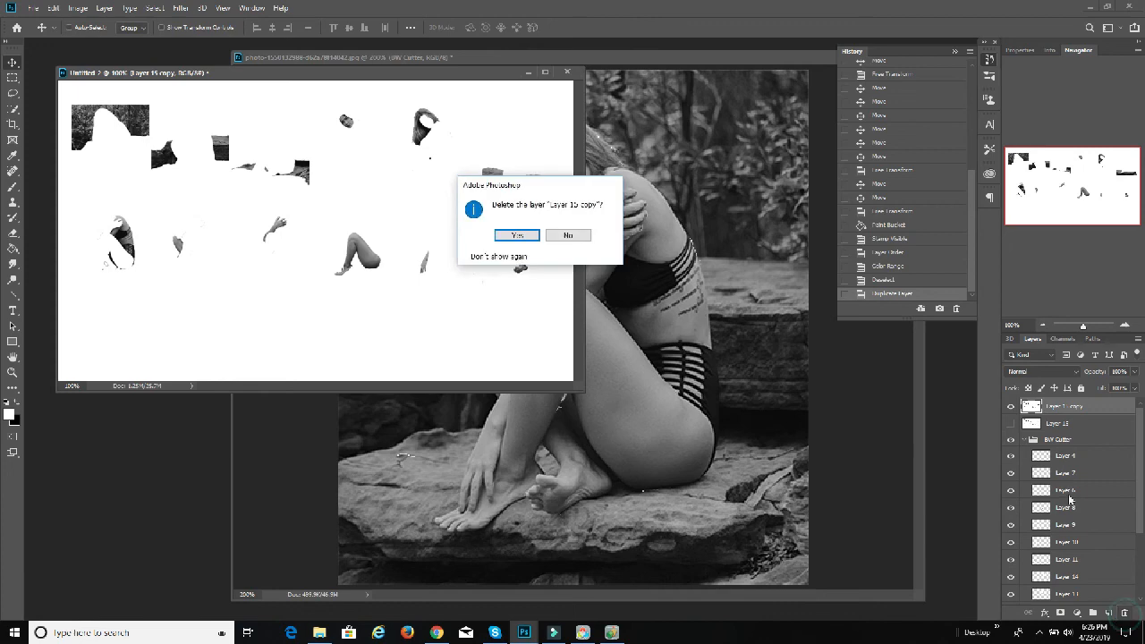
{"action": "left_click", "coordinate": [523, 232]}
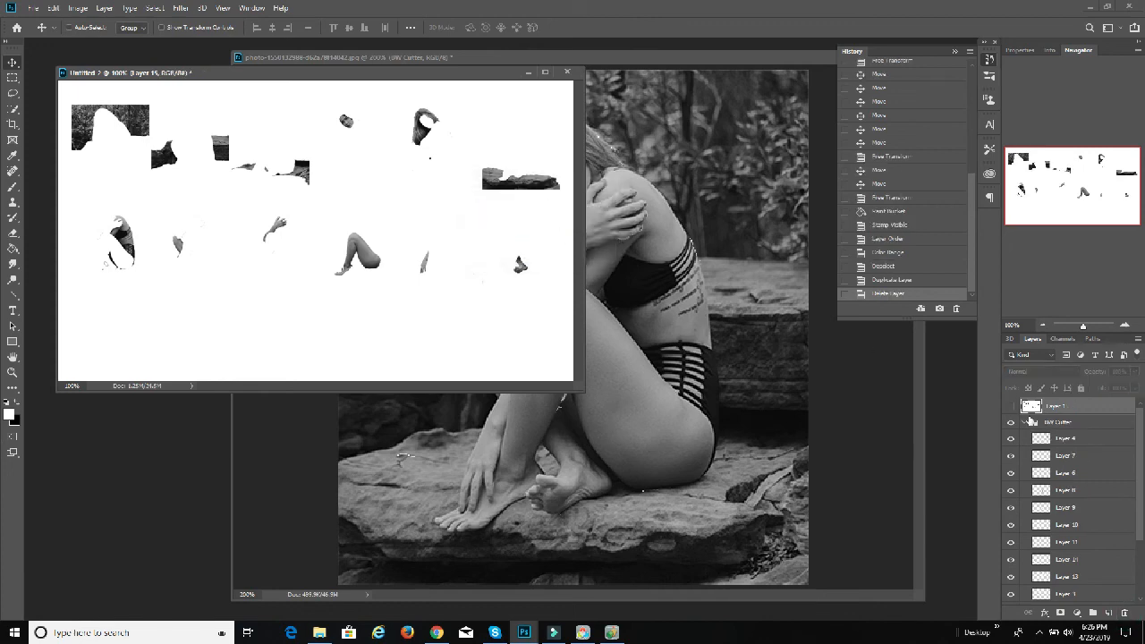
Step: Make Layer 4 active and hide the white Background layer
{"action": "left_click", "coordinate": [1062, 438]}
{"action": "scroll", "coordinate": [1086, 493], "scroll_direction": "down", "scroll_amount": 3}
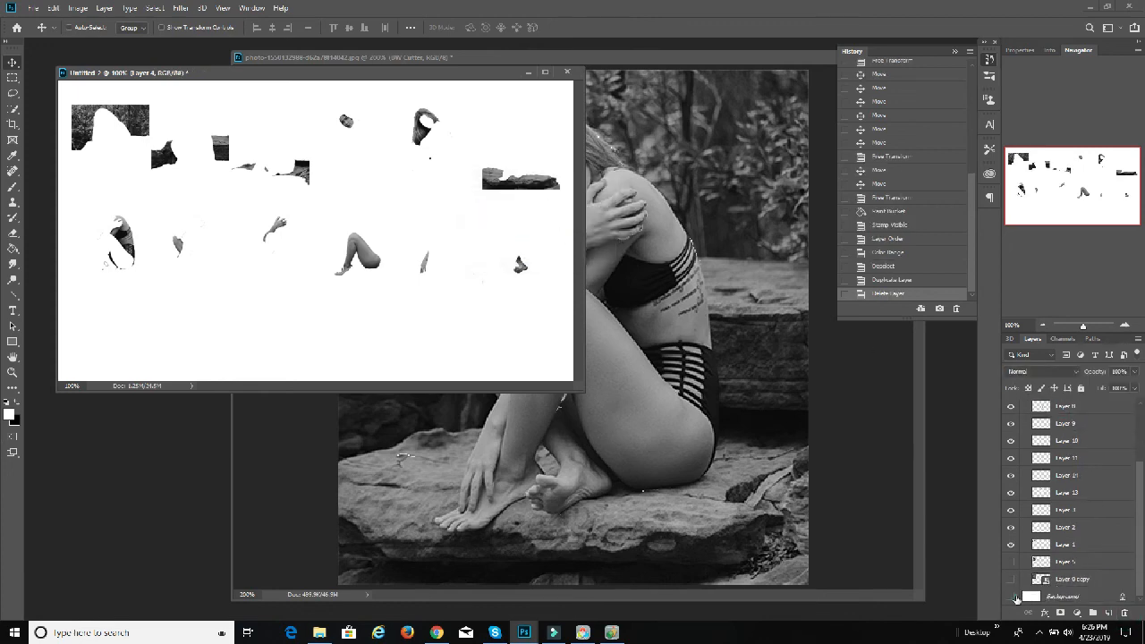
{"action": "left_click", "coordinate": [1011, 597]}
{"action": "scroll", "coordinate": [1055, 467], "scroll_direction": "up", "scroll_amount": 5}
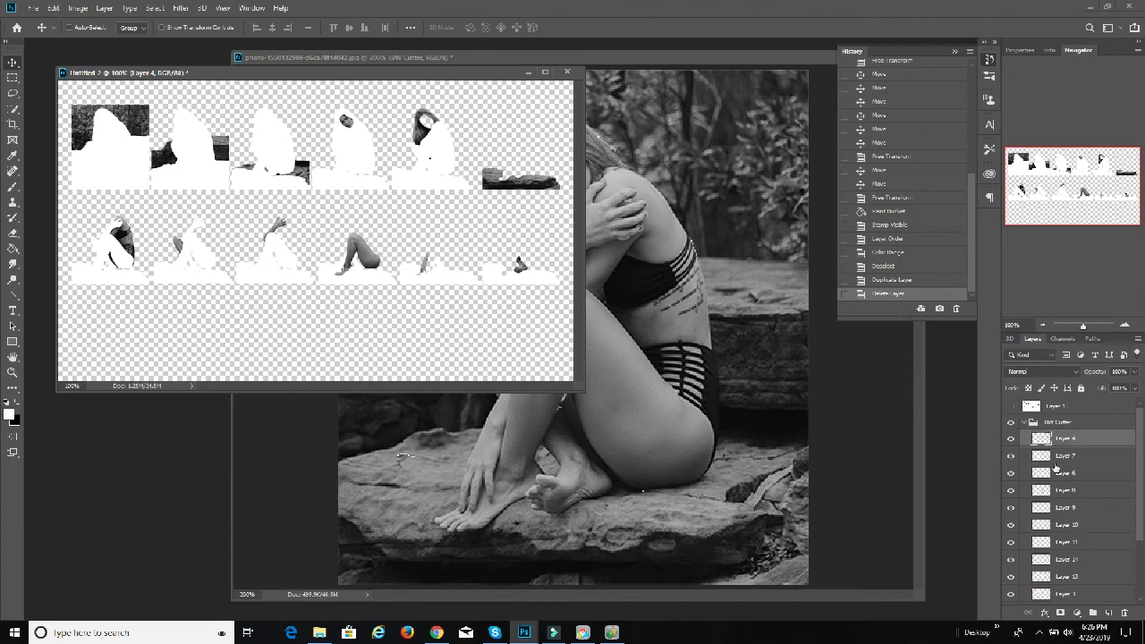
Step: Stamp the visible cut-out pieces into a new layer and place it at the top of the layer stack
{"action": "left_click", "coordinate": [106, 8]}
{"action": "left_click", "coordinate": [106, 8]}
{"action": "left_click", "coordinate": [106, 8]}
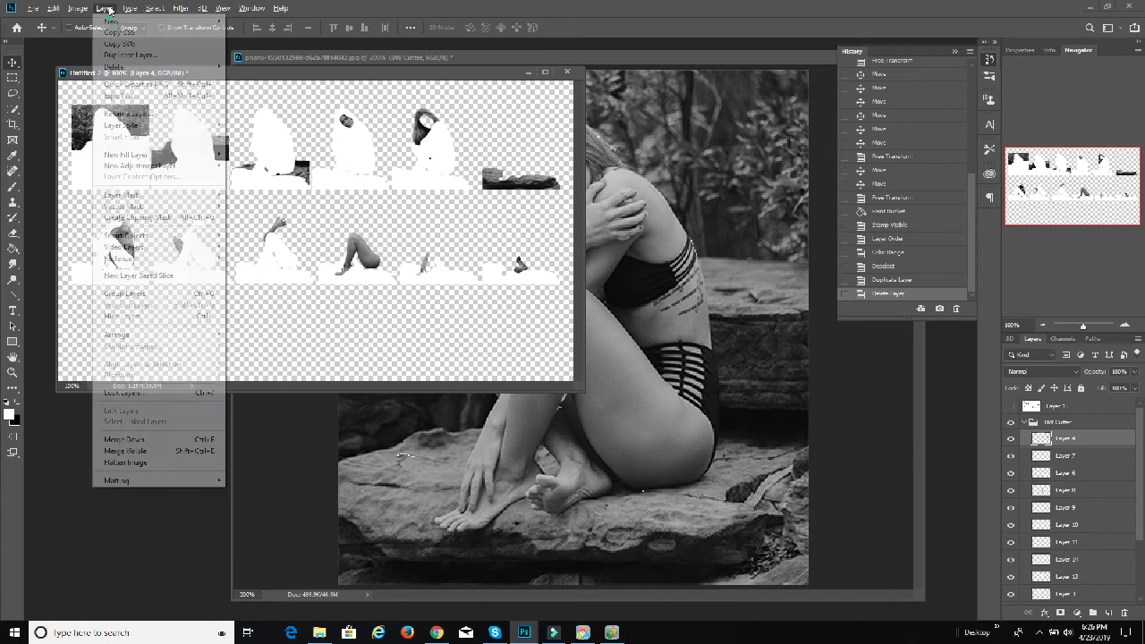
{"action": "left_click", "coordinate": [156, 452]}
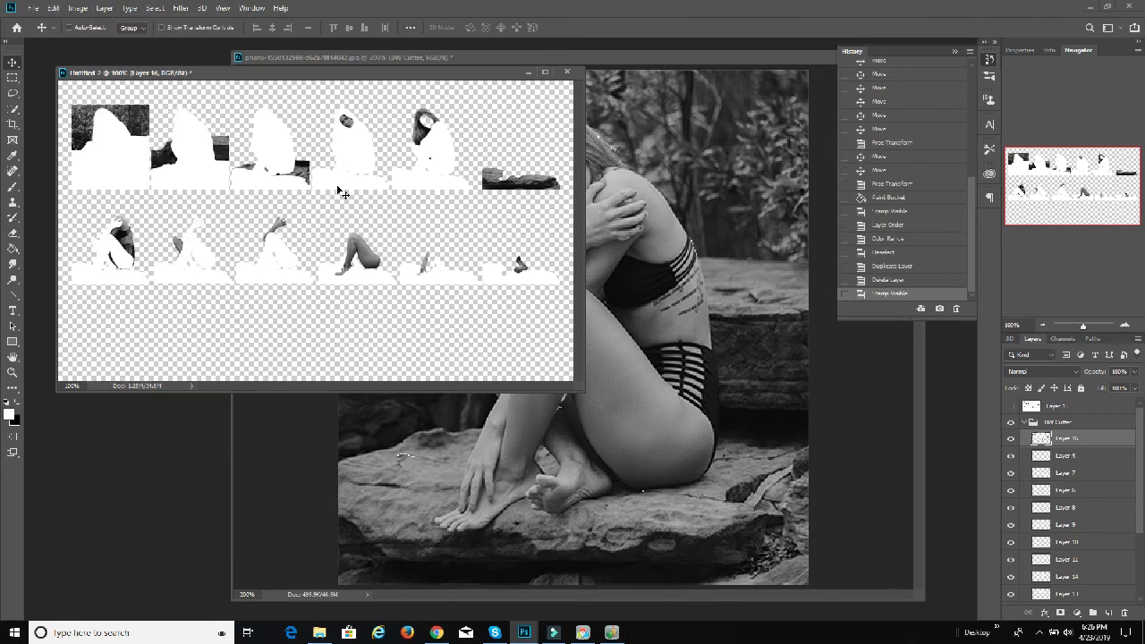
{"action": "left_click_drag", "start_coordinate": [1058, 453], "coordinate": [1065, 411]}
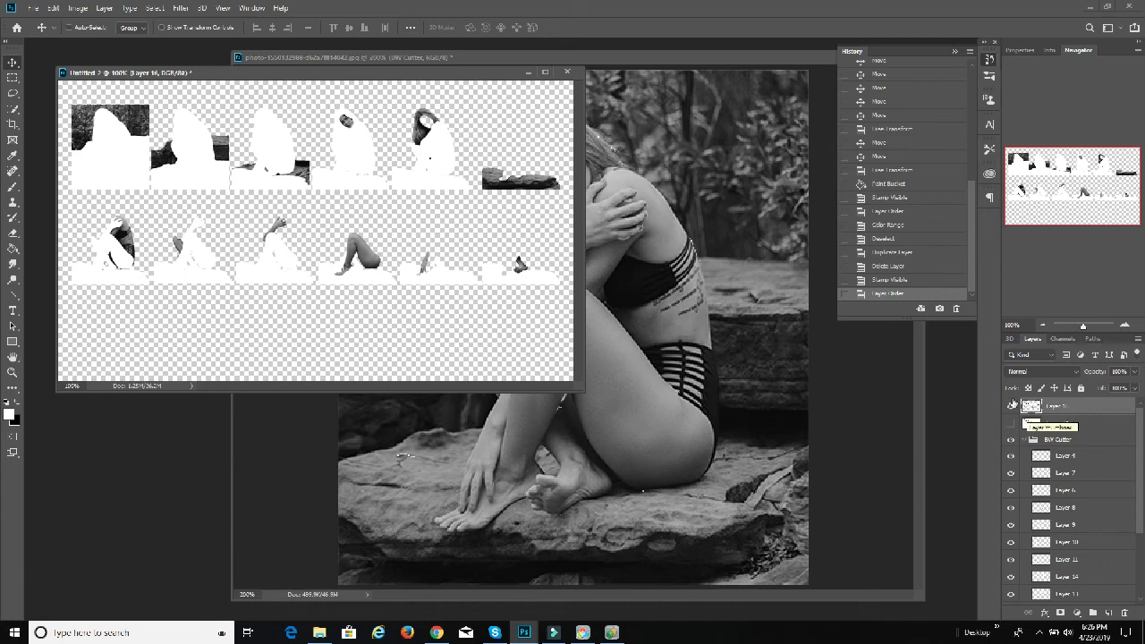
Step: Turn the white areas of the new stamped layer light grey using Replace Color with fuzziness 0 and lightness -11
{"action": "left_click", "coordinate": [154, 8]}
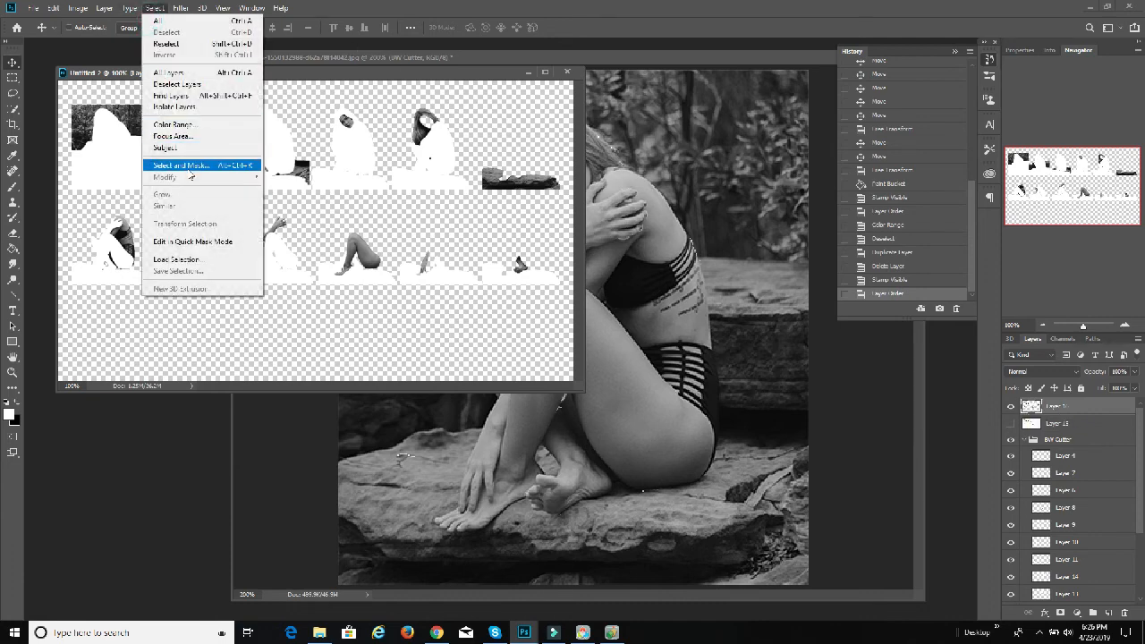
{"action": "mouse_move", "coordinate": [77, 9]}
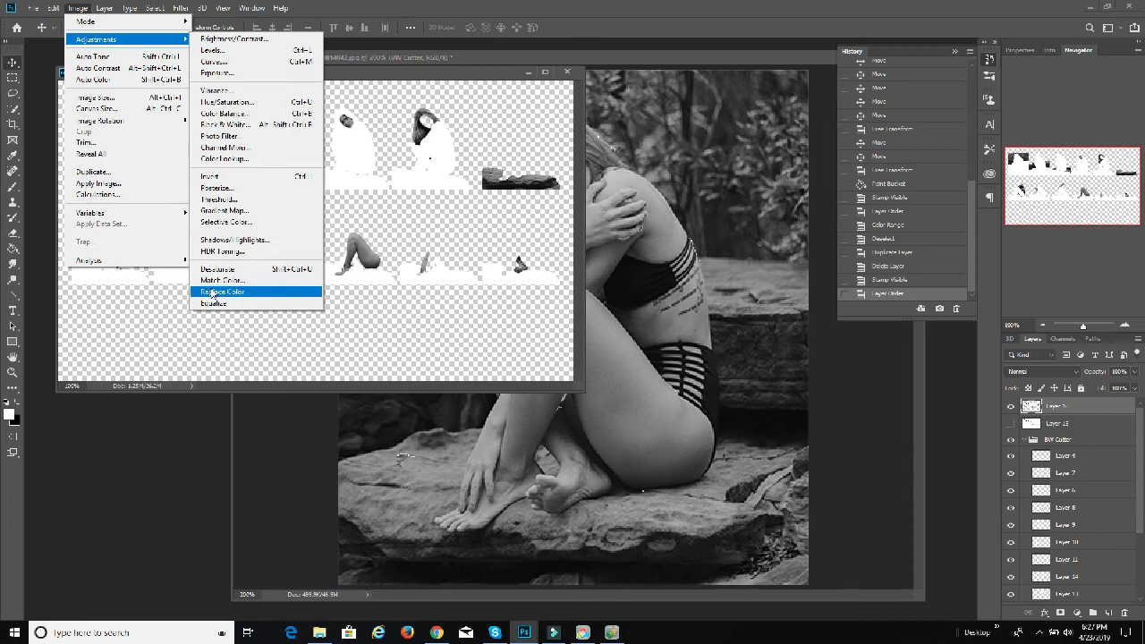
{"action": "left_click", "coordinate": [212, 291]}
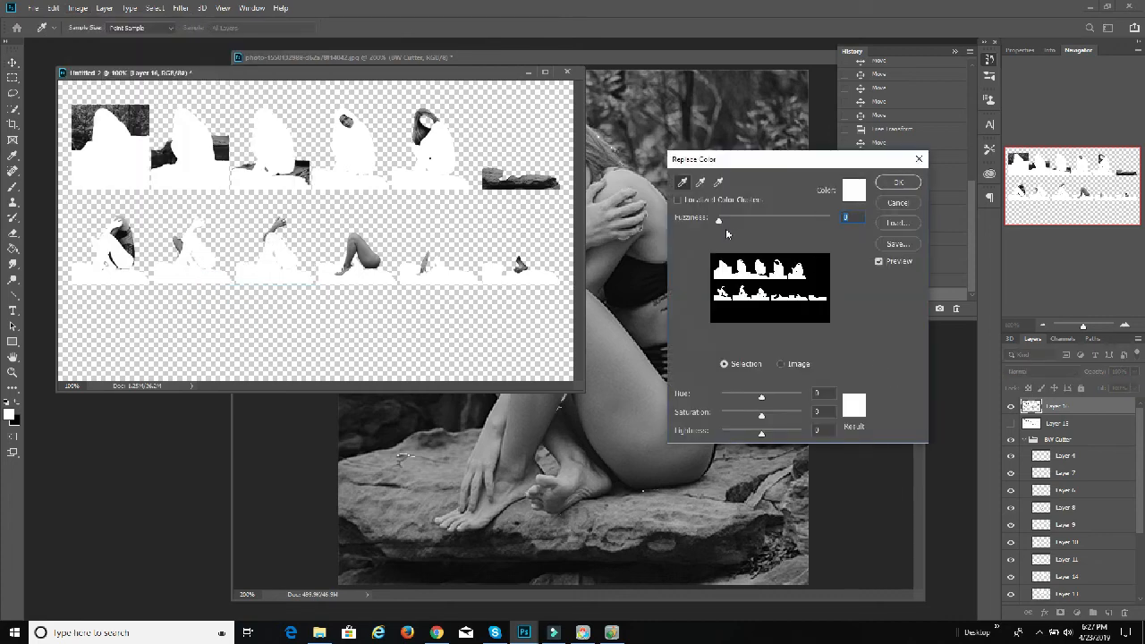
{"action": "left_click", "coordinate": [720, 221]}
{"action": "left_click_drag", "start_coordinate": [763, 432], "coordinate": [758, 436]}
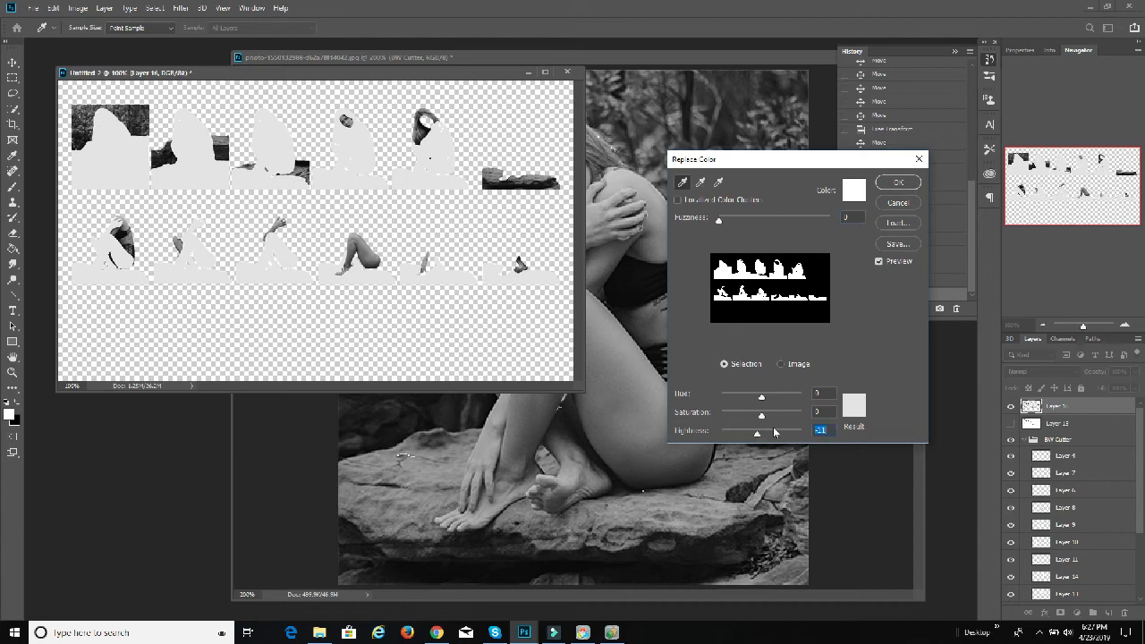
{"action": "left_click", "coordinate": [898, 184]}
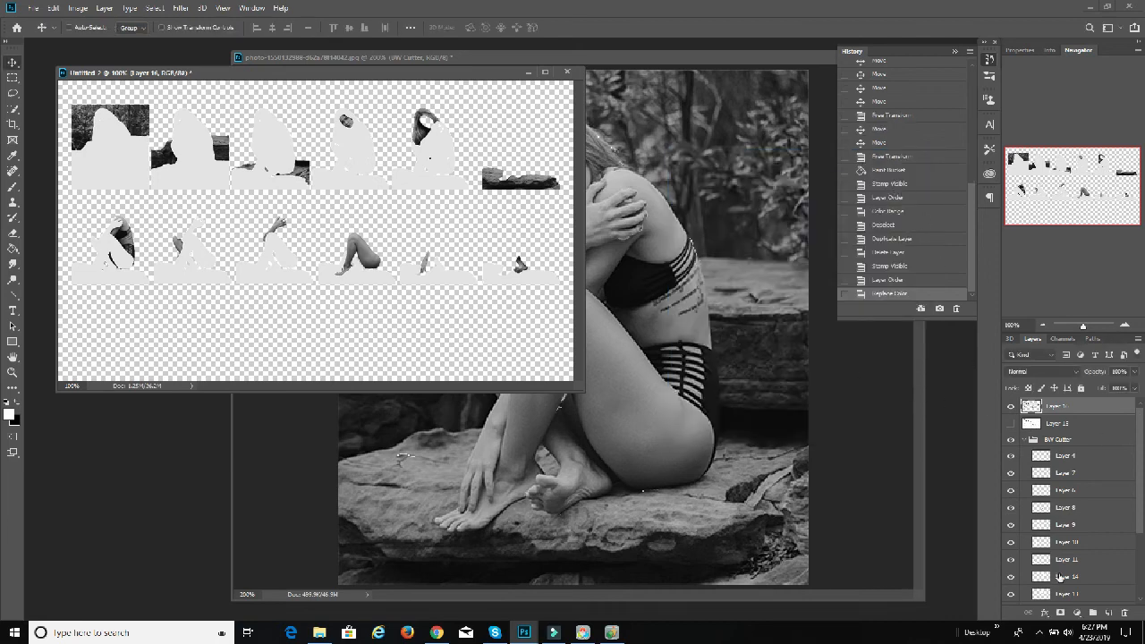
Step: Show the white Background layer again behind the grey-backed pieces
{"action": "scroll", "coordinate": [1059, 577], "scroll_direction": "down", "scroll_amount": 5}
{"action": "left_click", "coordinate": [1012, 597]}
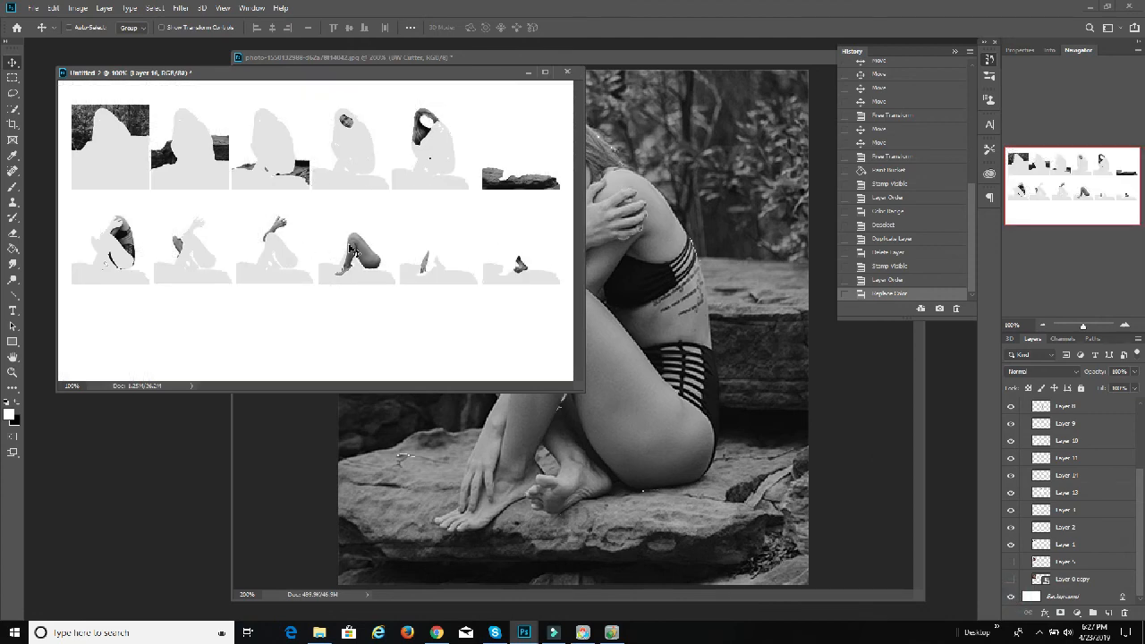
{"action": "scroll", "coordinate": [1103, 443], "scroll_direction": "up", "scroll_amount": 5}
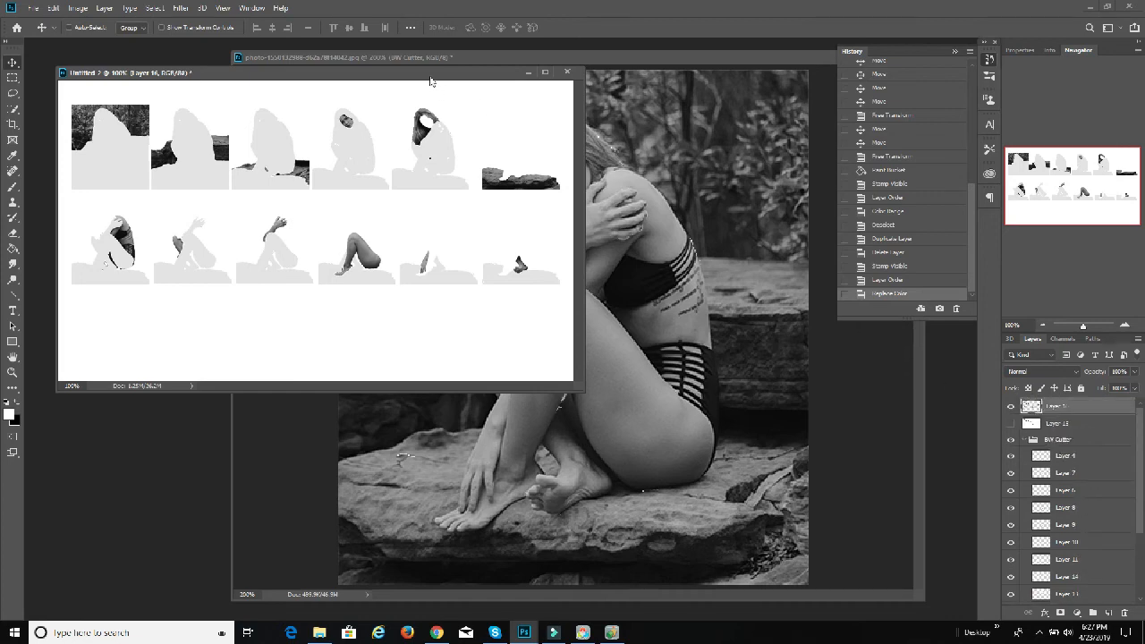
Step: Save the grey-backed sheet as a JPEG in the 3dEtch folder under a new name, at maximum quality 12 and Baseline Optimized
{"action": "left_click", "coordinate": [33, 8]}
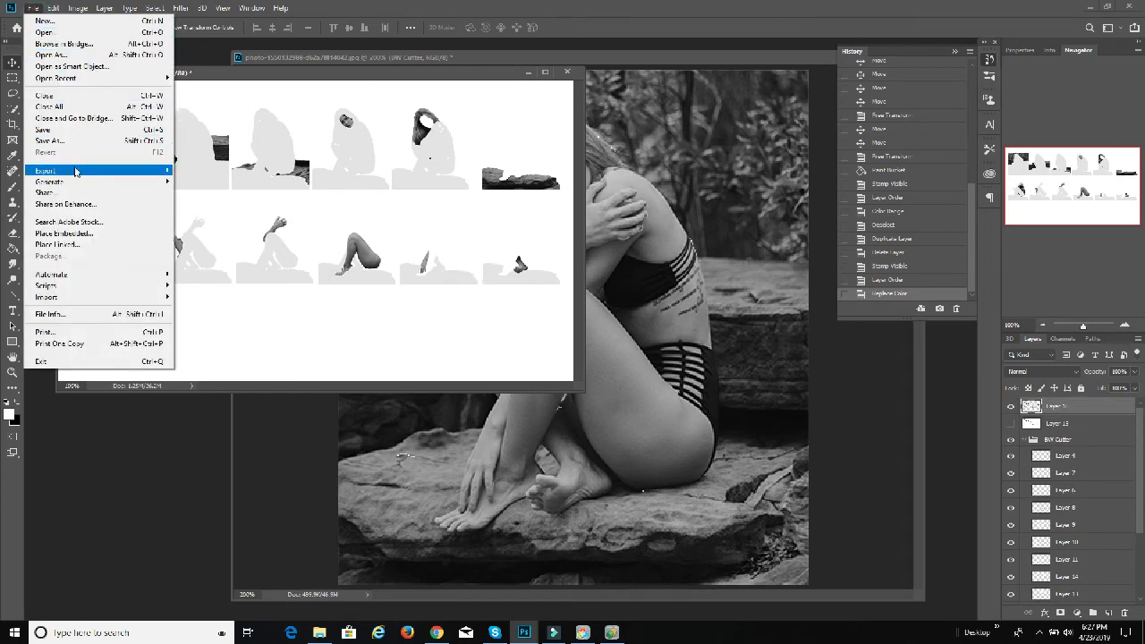
{"action": "left_click", "coordinate": [54, 140]}
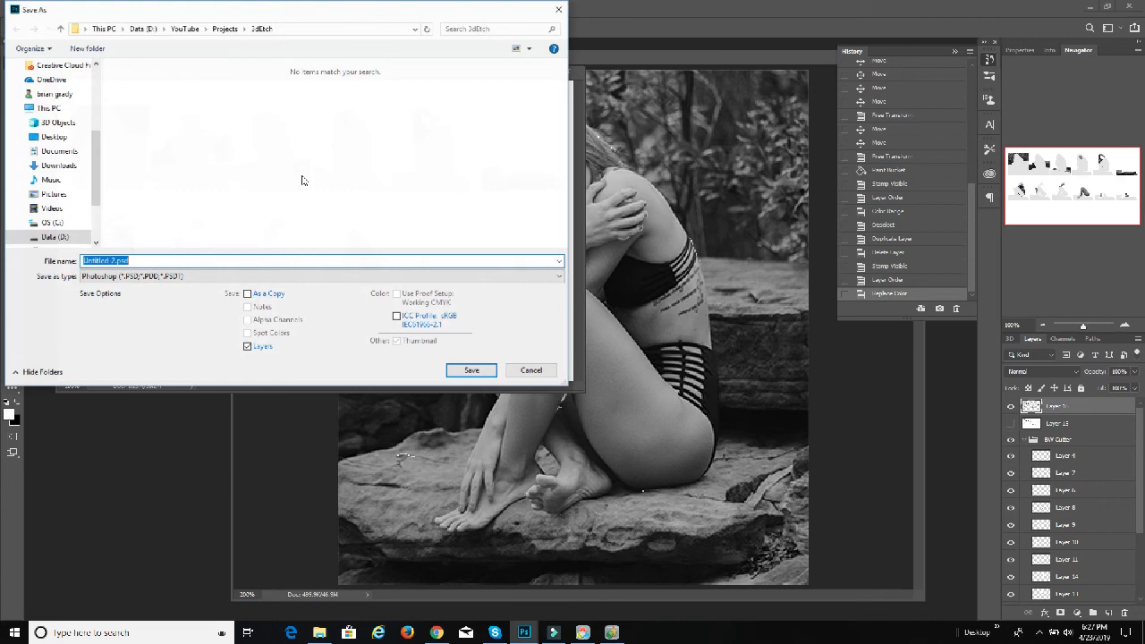
{"action": "left_click", "coordinate": [139, 276]}
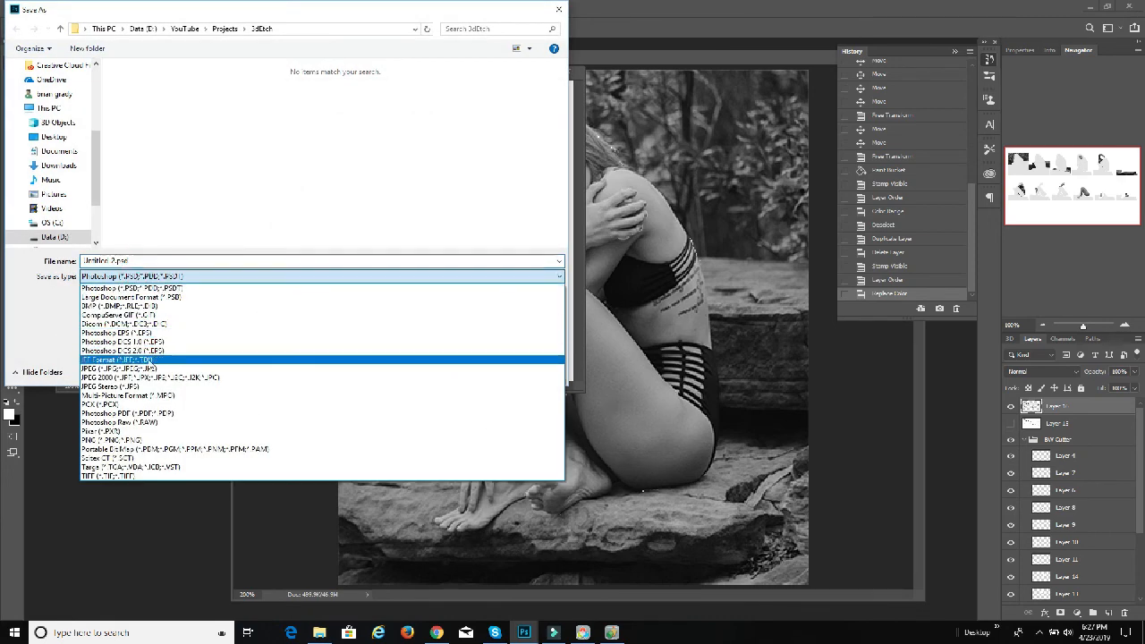
{"action": "left_click", "coordinate": [152, 367]}
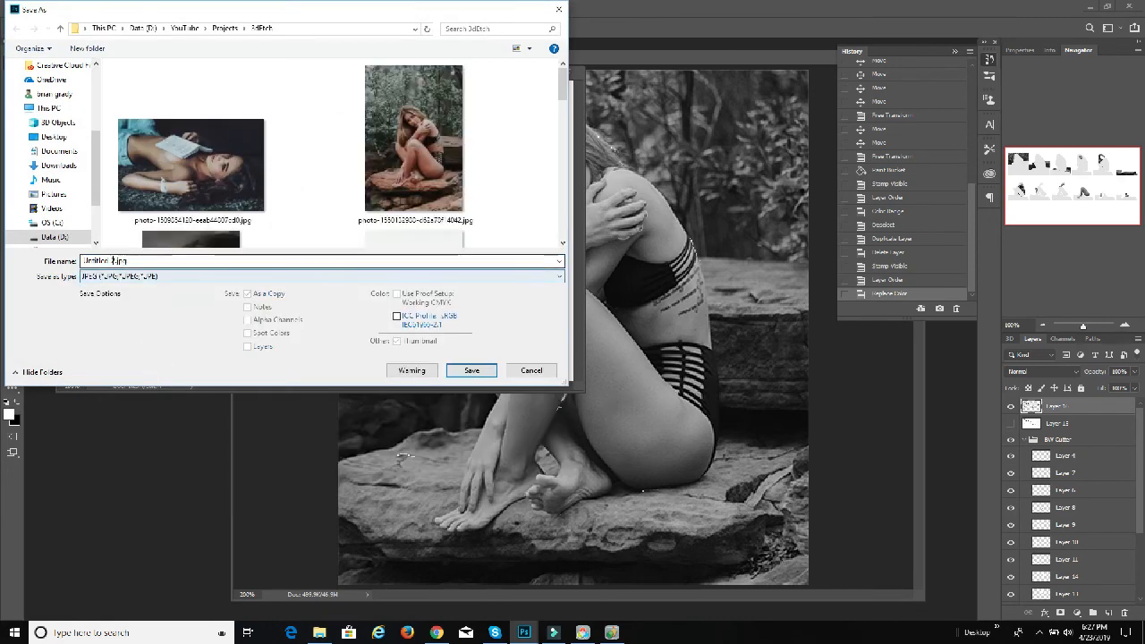
{"action": "left_click", "coordinate": [112, 260]}
{"action": "left_click_drag", "start_coordinate": [115, 260], "coordinate": [65, 266]}
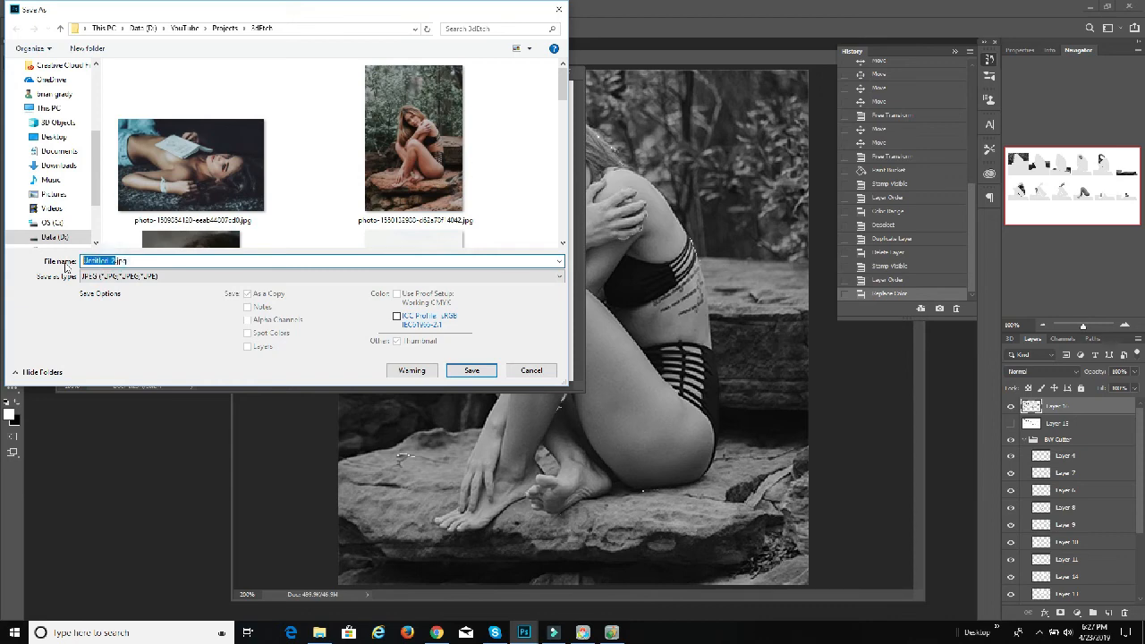
{"action": "type", "text": "Woman on Rock Trace"}
{"action": "left_click", "coordinate": [471, 369]}
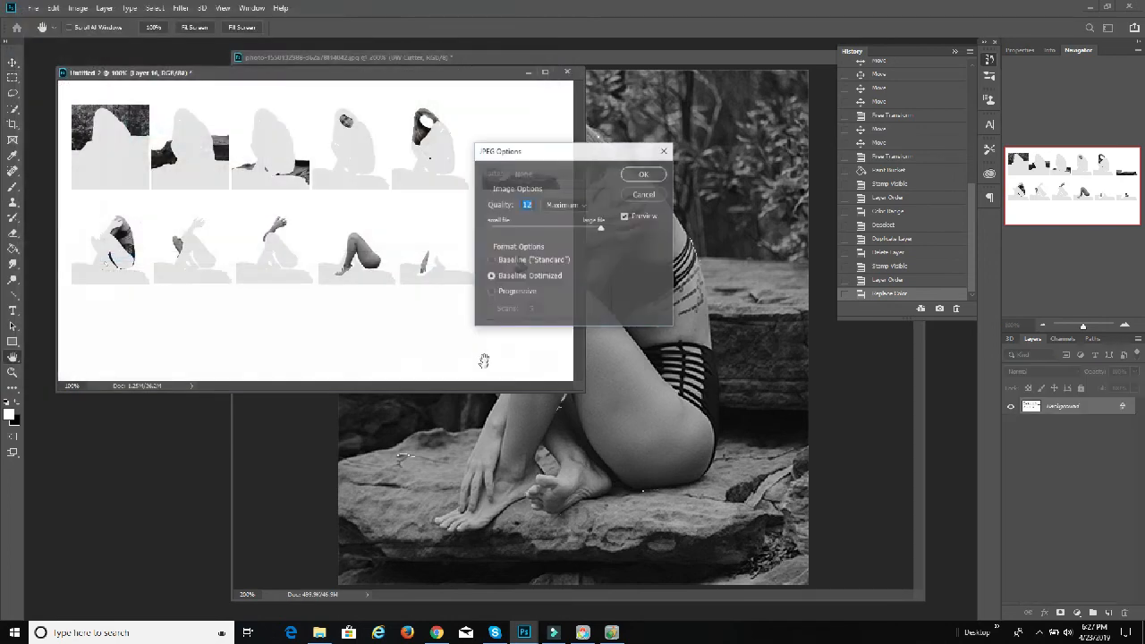
{"action": "left_click", "coordinate": [644, 175]}
{"action": "left_click", "coordinate": [123, 79]}
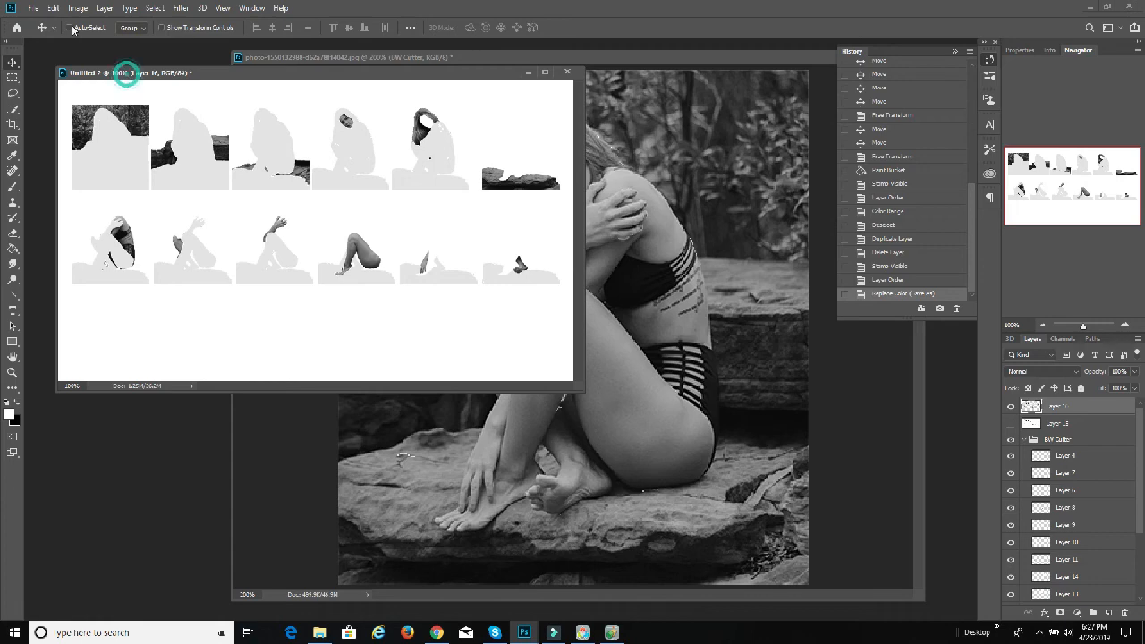
Step: Show the white stamped layer instead of the grey one and save that version as a JPEG at quality 12, with Raster in its name
{"action": "left_click", "coordinate": [33, 8]}
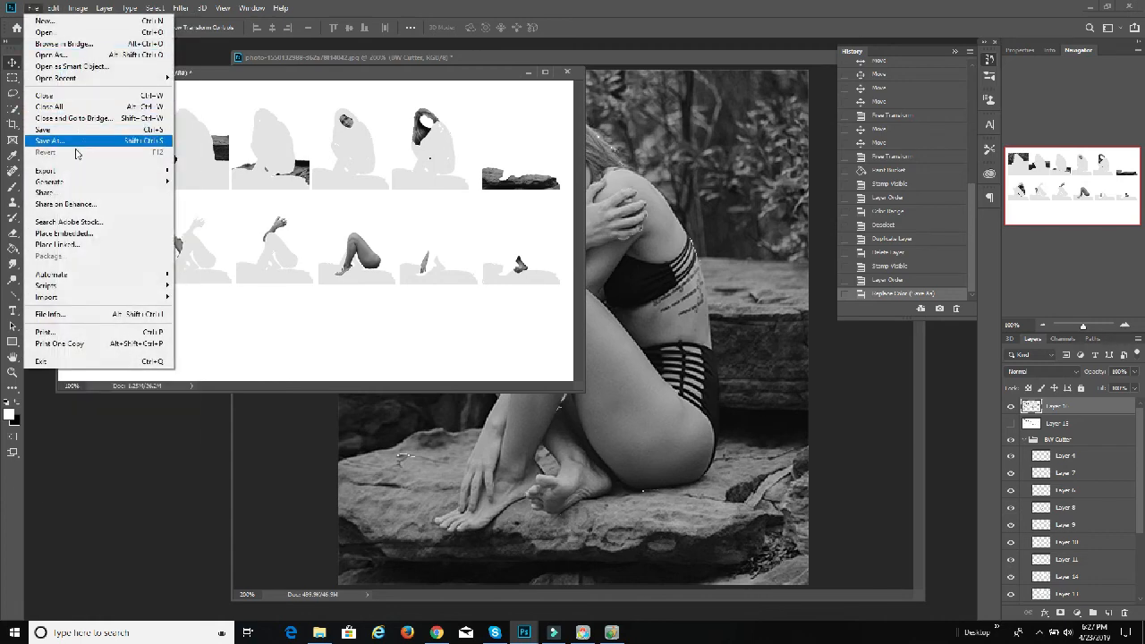
{"action": "left_click", "coordinate": [1010, 406]}
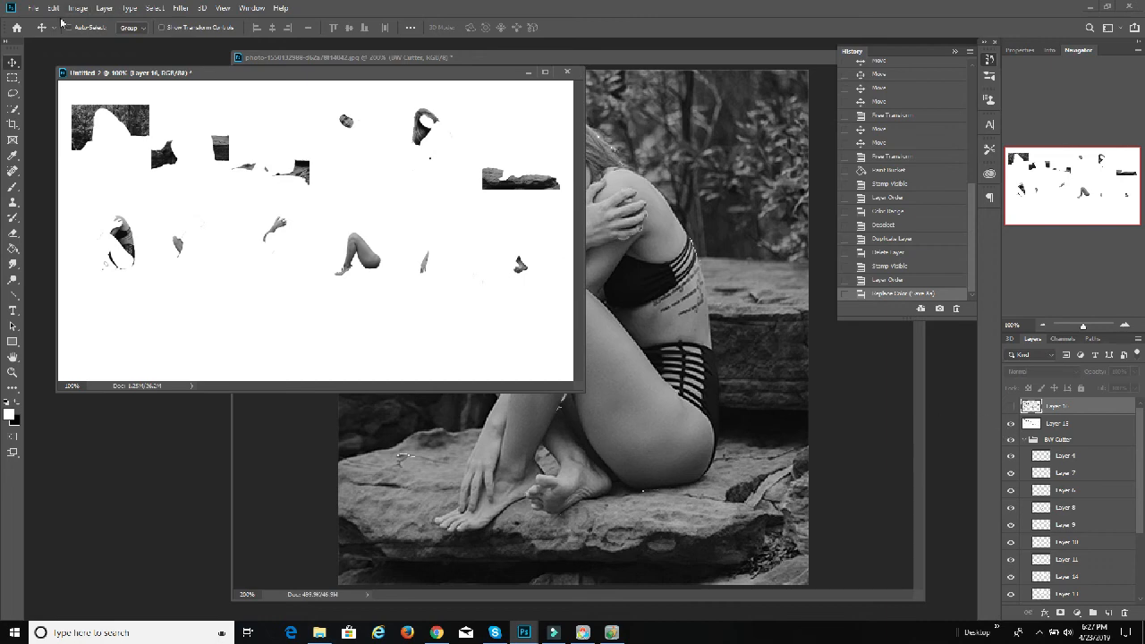
{"action": "left_click", "coordinate": [33, 8]}
{"action": "left_click", "coordinate": [86, 142]}
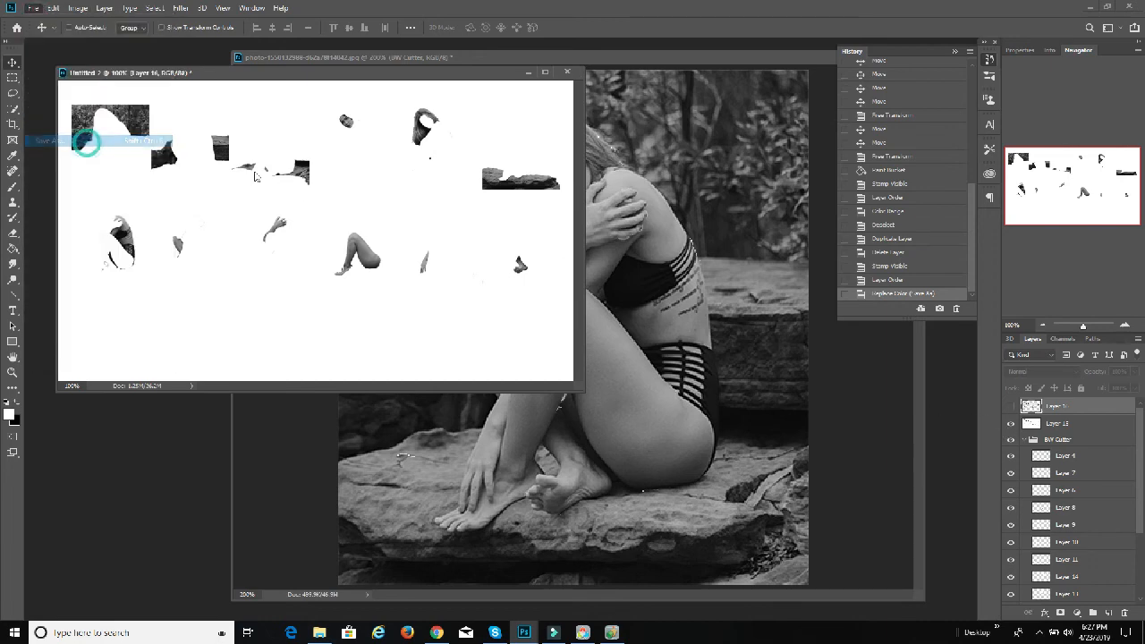
{"action": "left_click", "coordinate": [331, 277]}
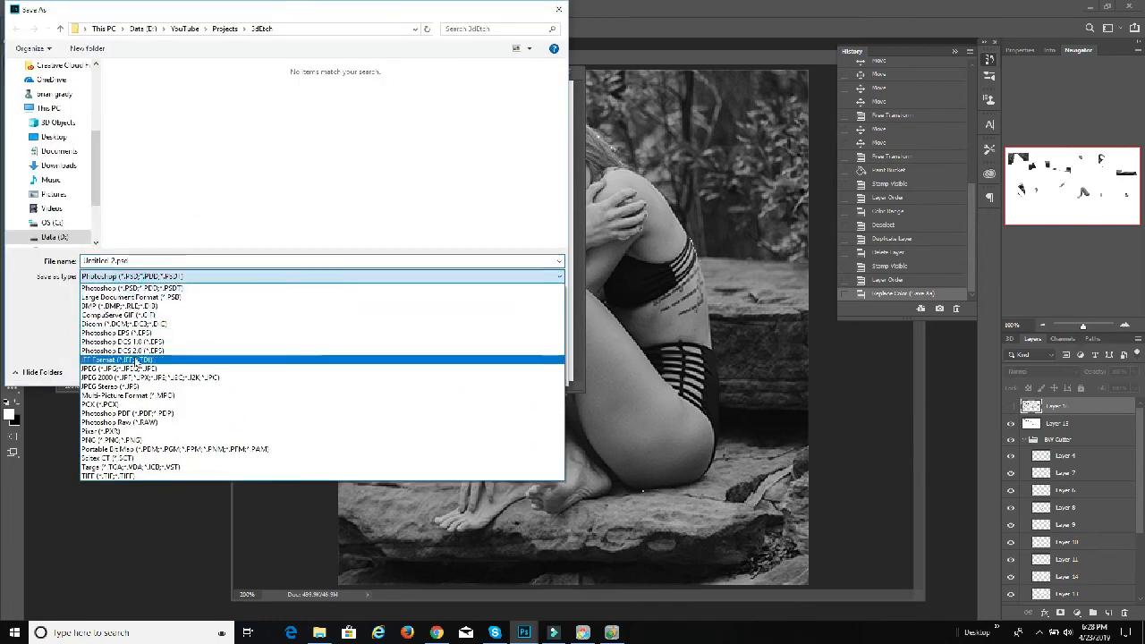
{"action": "left_click", "coordinate": [119, 368]}
{"action": "double_click", "coordinate": [116, 259]}
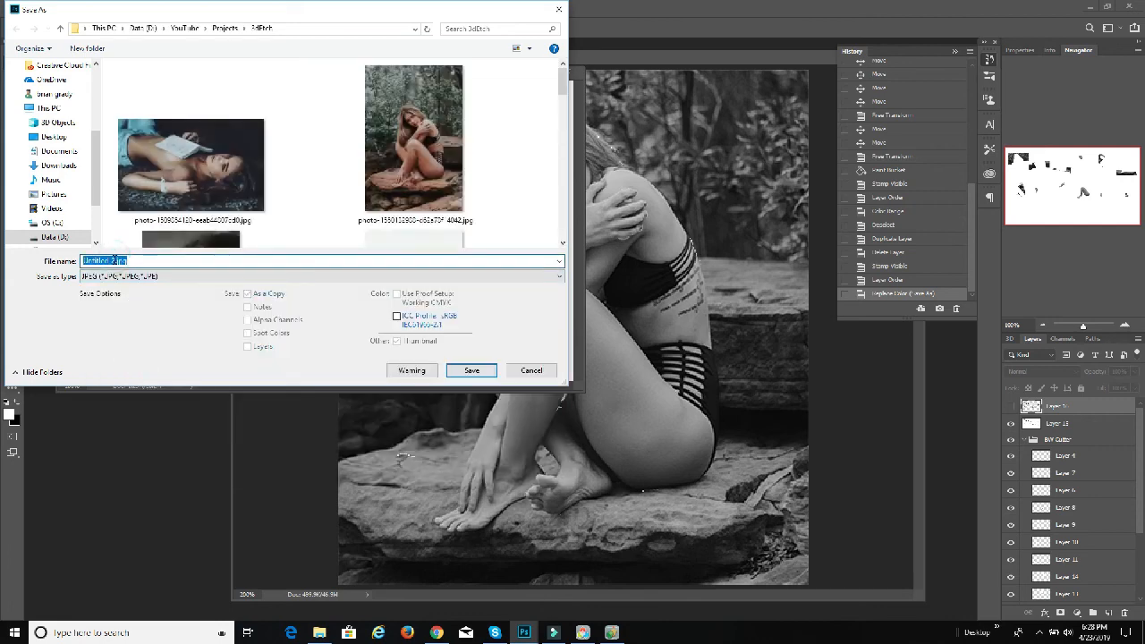
{"action": "left_click_drag", "start_coordinate": [116, 259], "coordinate": [78, 259]}
{"action": "type", "text": "Workn on"}
{"action": "type", "text": "k Raster"}
{"action": "left_click", "coordinate": [474, 371]}
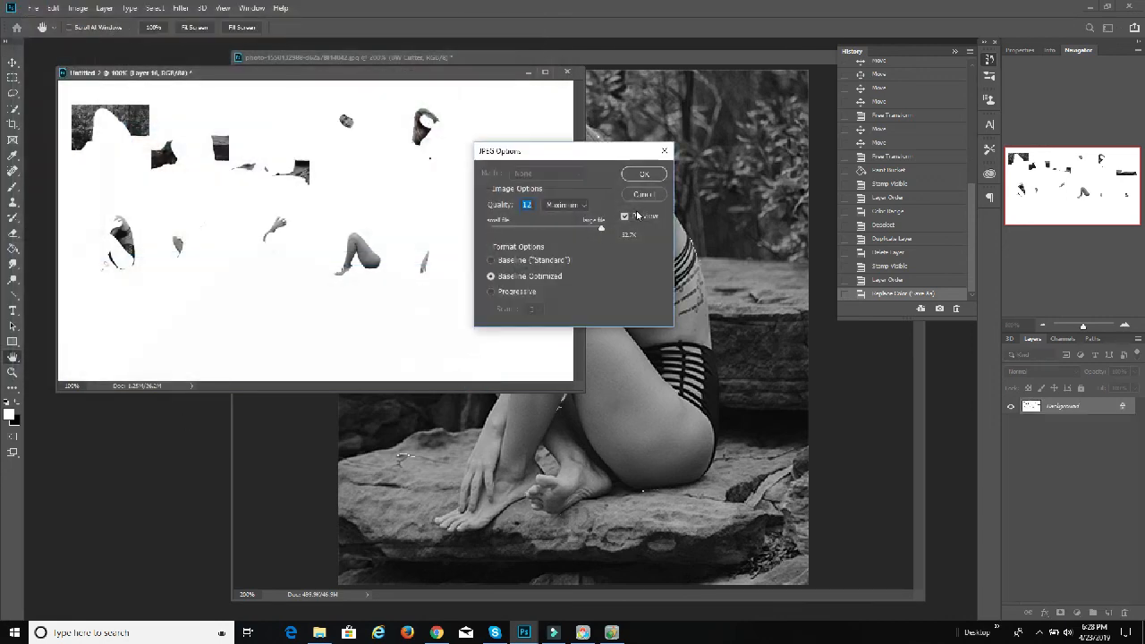
{"action": "left_click", "coordinate": [643, 175]}
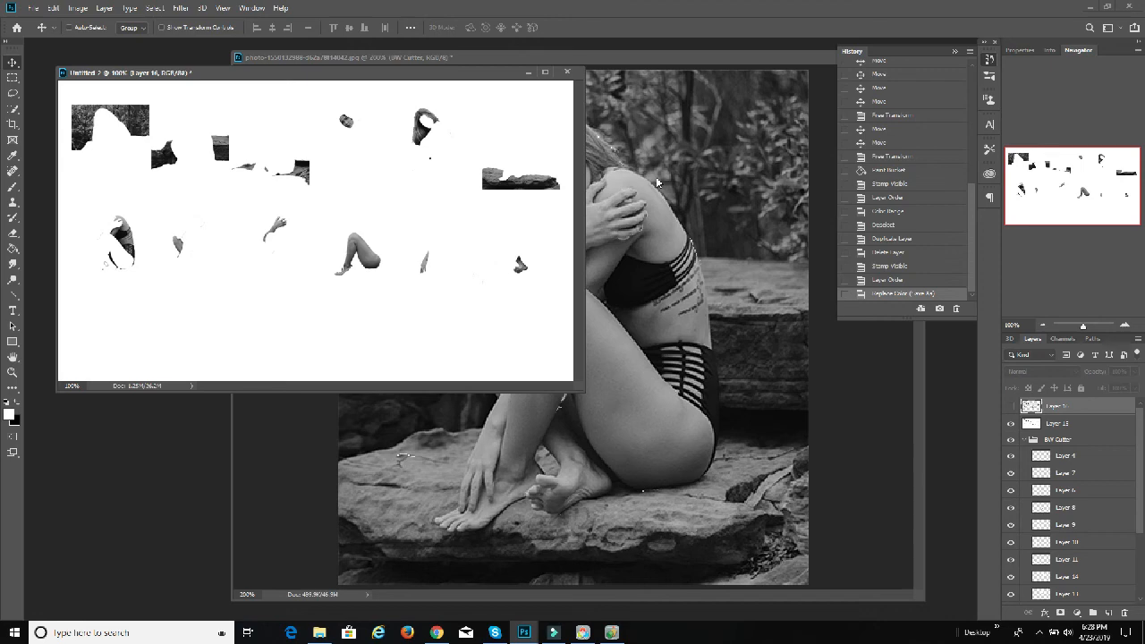
Step: Compare the grey-backed and white-backed stamped layers by switching their visibility, leaving the grey one shown and the white one hidden
{"action": "left_click", "coordinate": [1010, 406]}
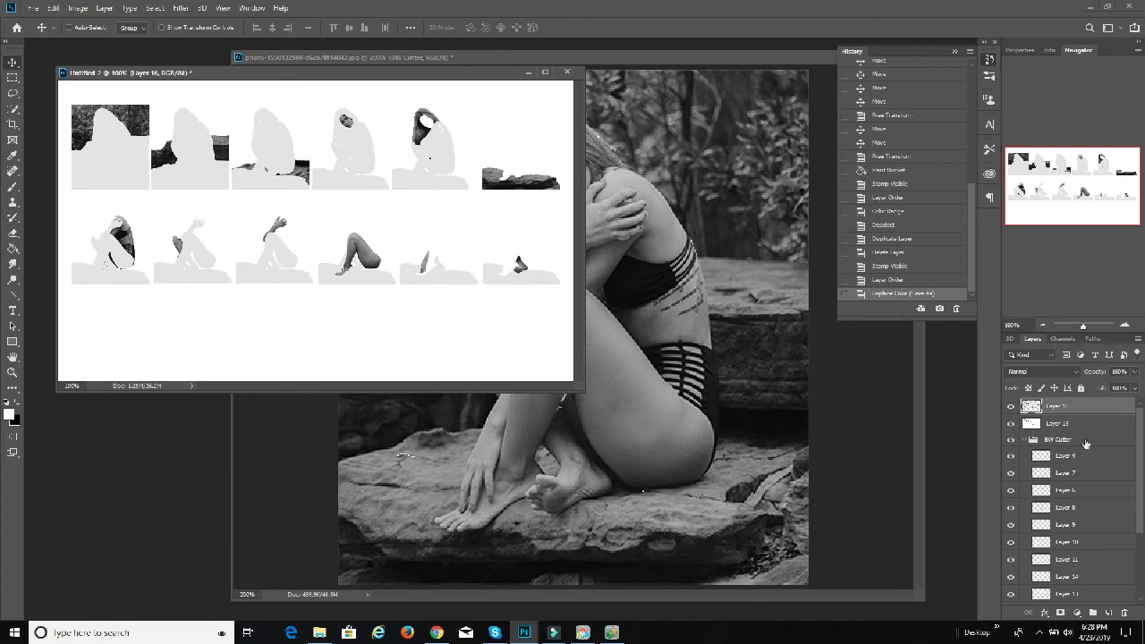
{"action": "left_click", "coordinate": [1010, 409]}
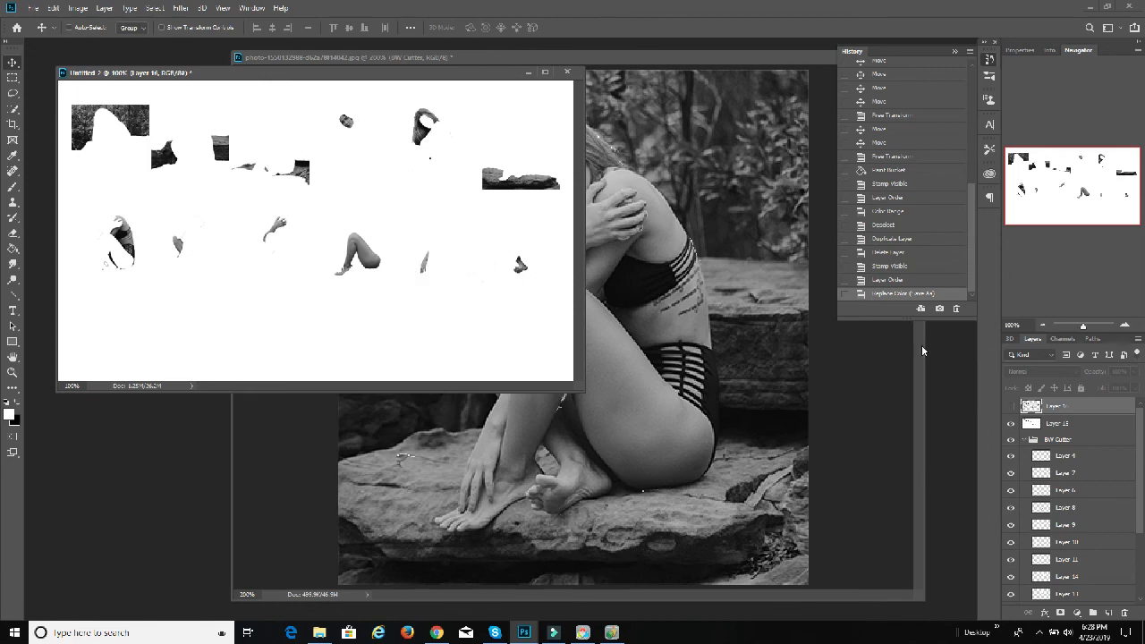
{"action": "left_click", "coordinate": [1011, 405]}
{"action": "left_click", "coordinate": [1011, 423]}
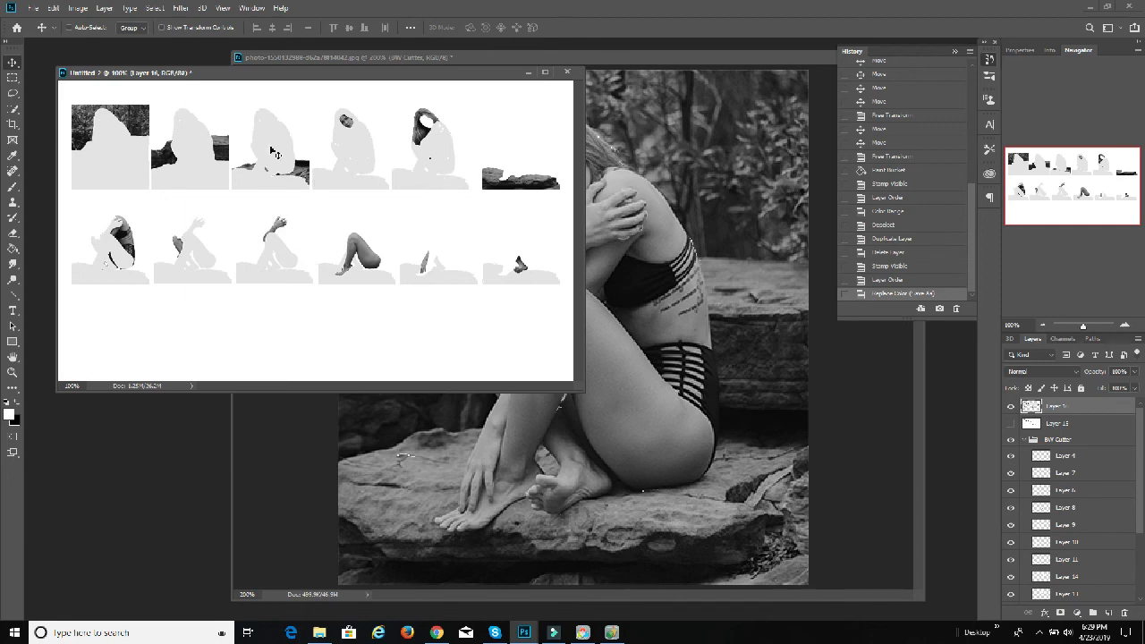
{"action": "left_click", "coordinate": [1011, 423]}
{"action": "left_click", "coordinate": [1010, 406]}
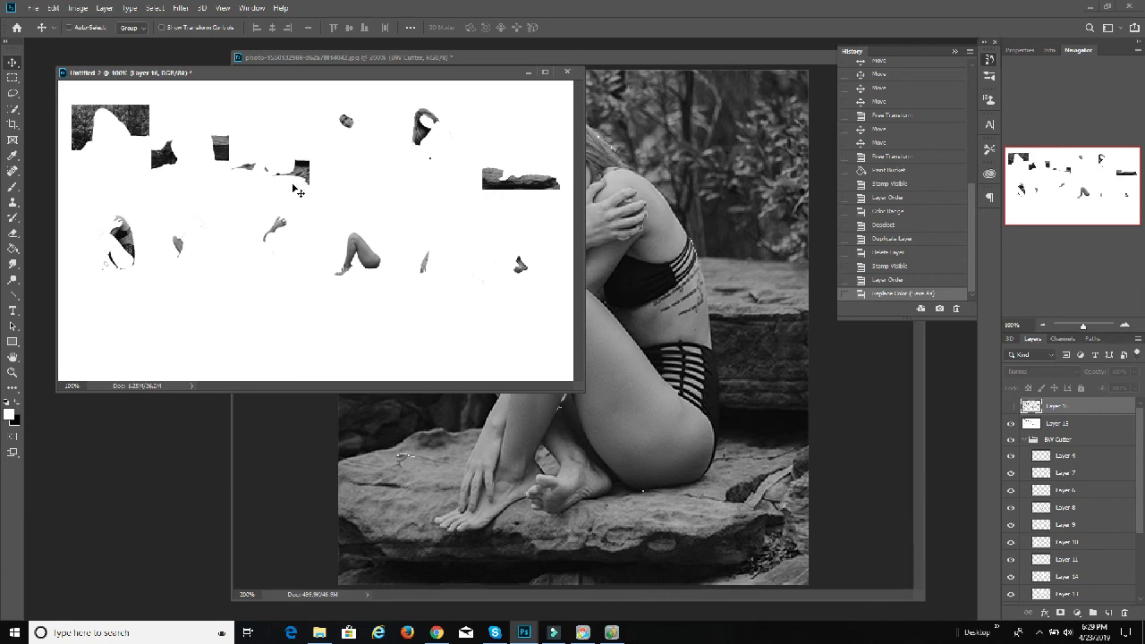
{"action": "left_click", "coordinate": [1011, 406]}
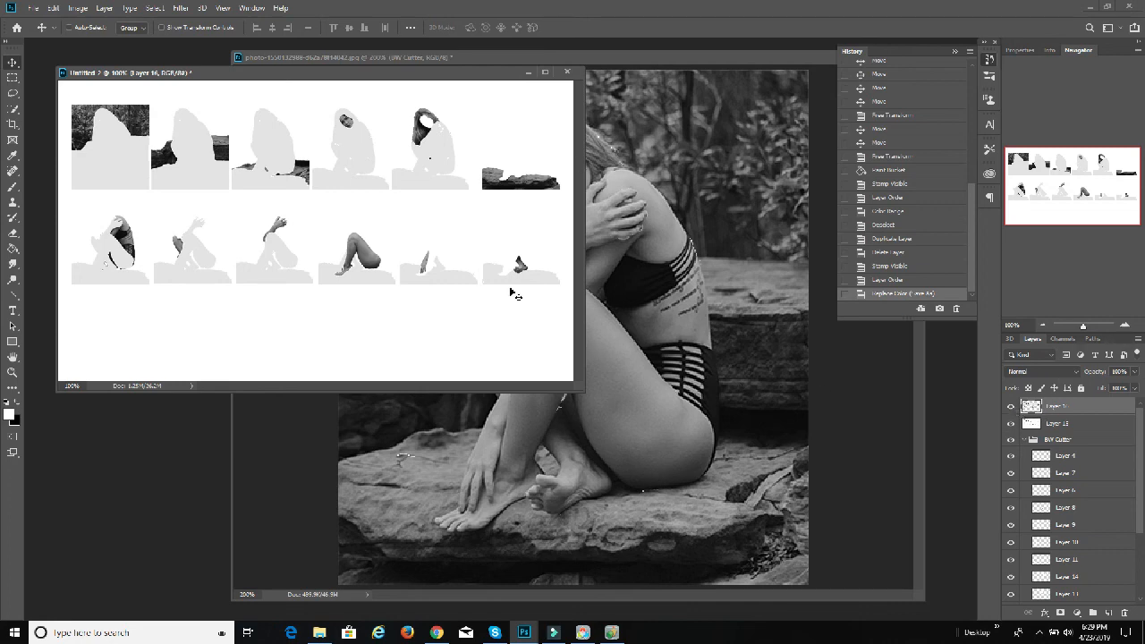
{"action": "left_click", "coordinate": [1010, 422]}
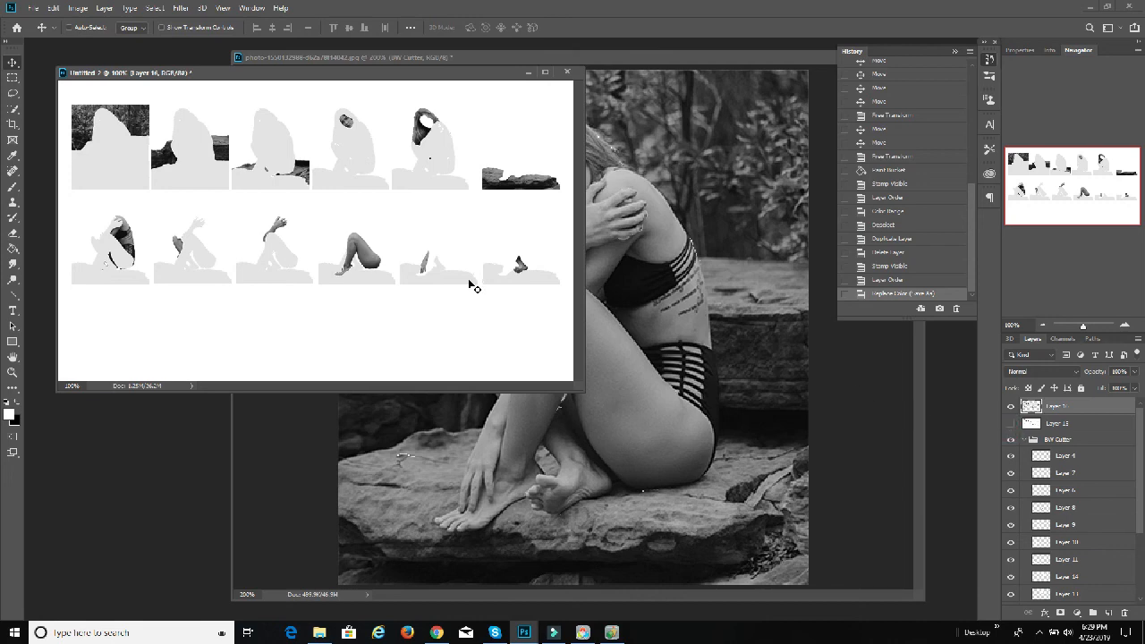